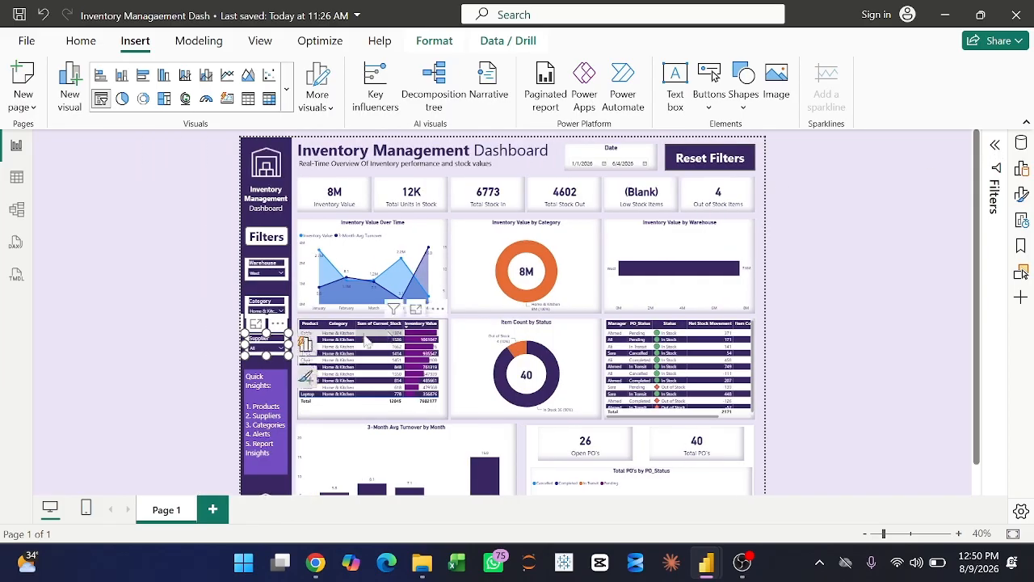
Filter the inventory dashboard to the supplier SupplyHub, look over the visuals, and reset all filters.
left_click(277, 350)
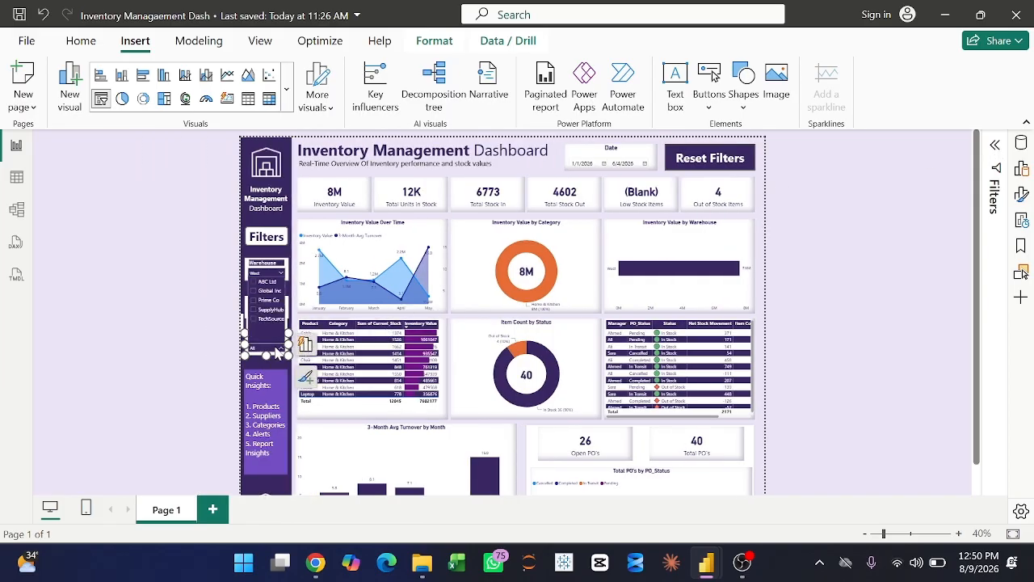
left_click(255, 311)
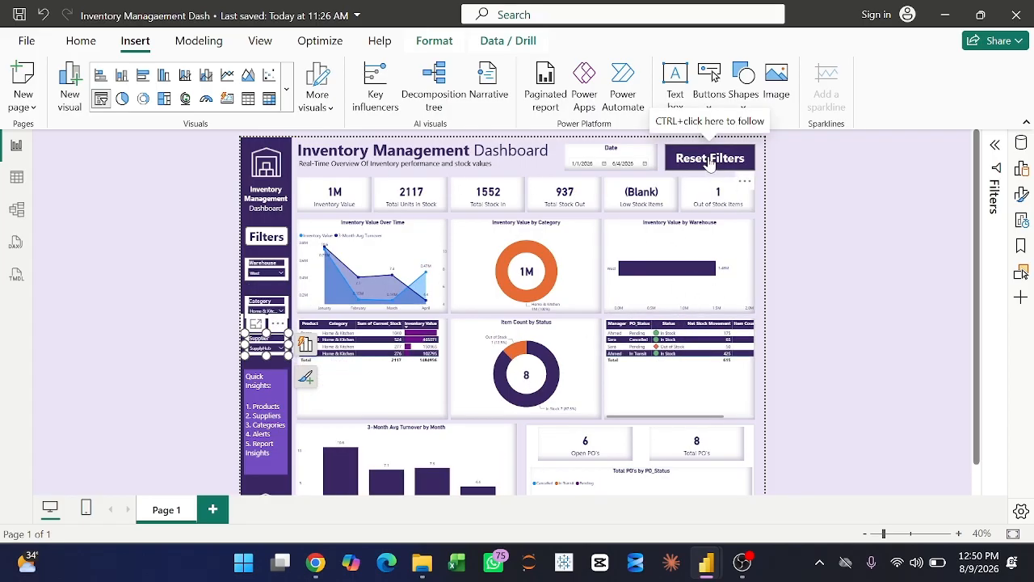
scroll(731, 231, "down", 2)
scroll(734, 235, "up", 2)
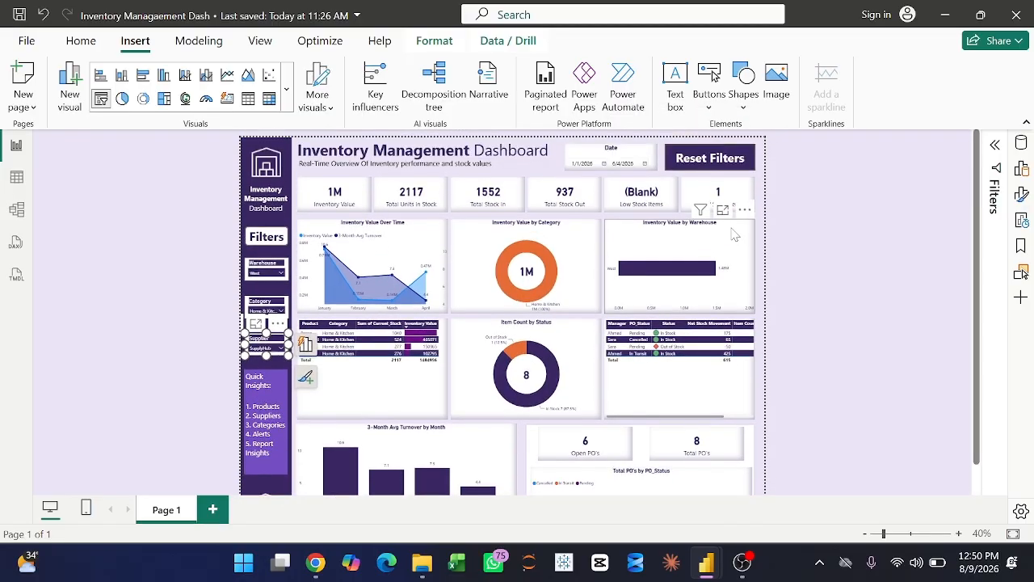
left_click(720, 162, "ctrl")
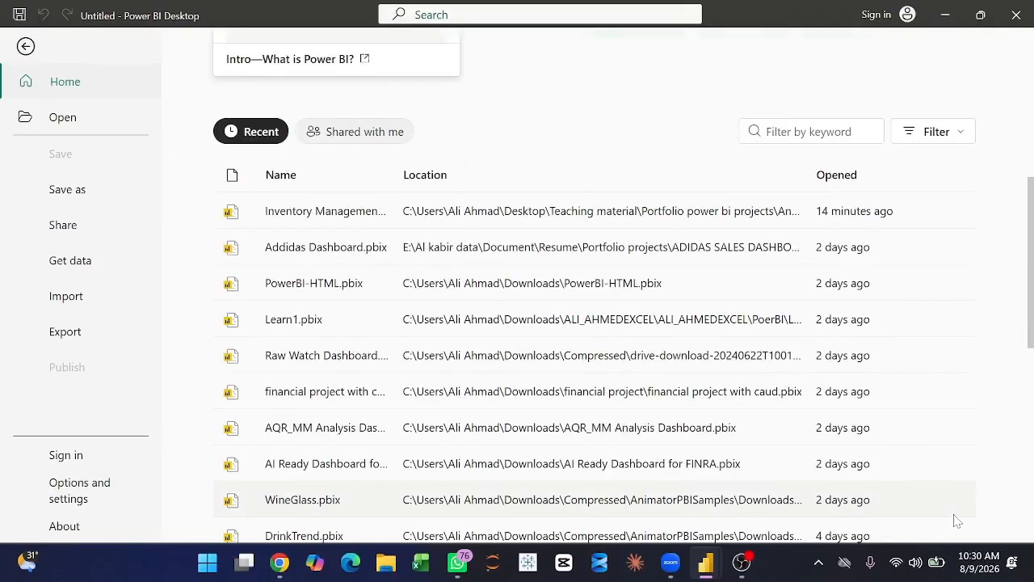
Leave the start page for the blank report and begin saving a copy to a location on this device.
scroll(976, 429, "up", 5)
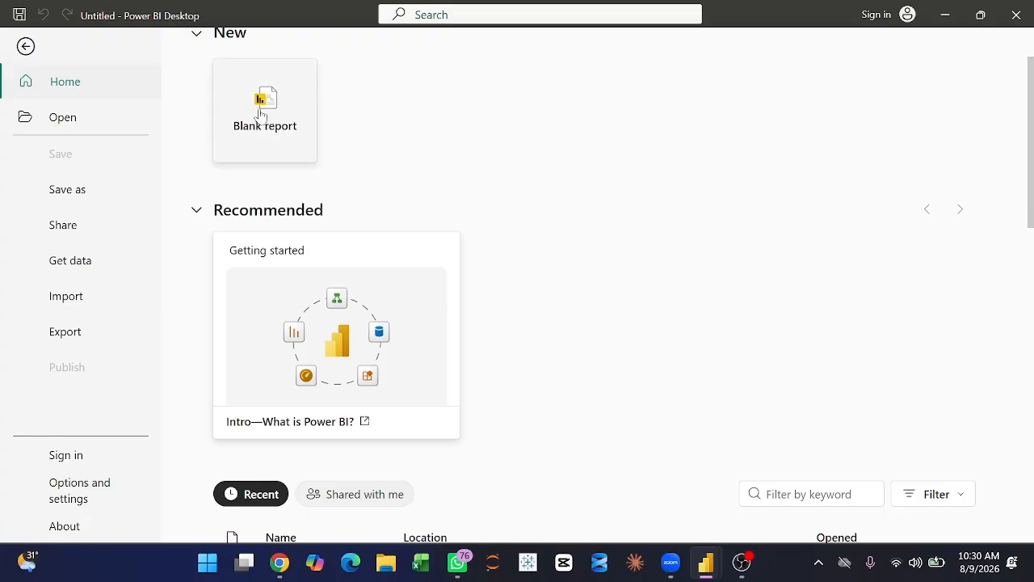
left_click(26, 47)
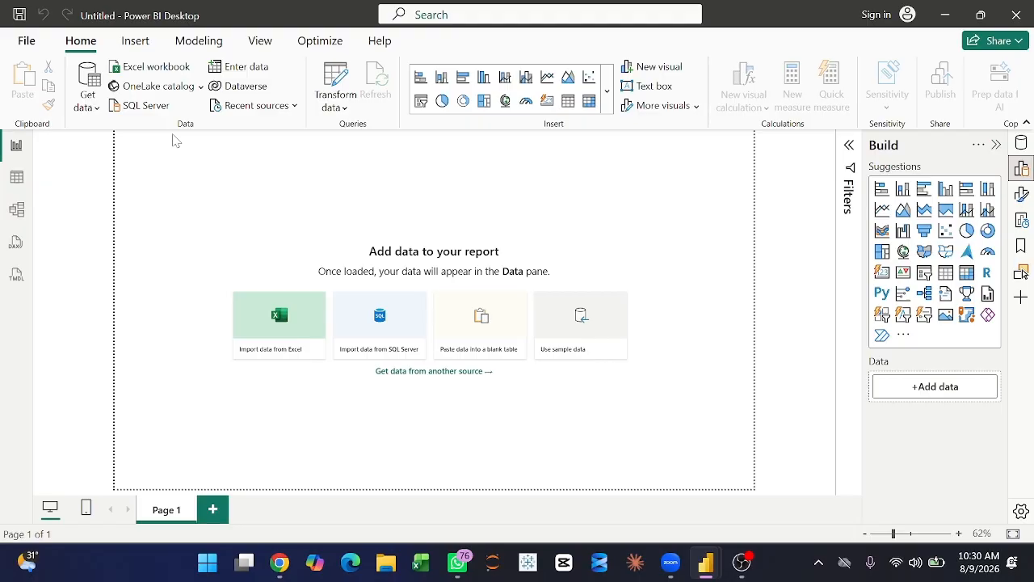
left_click(27, 40)
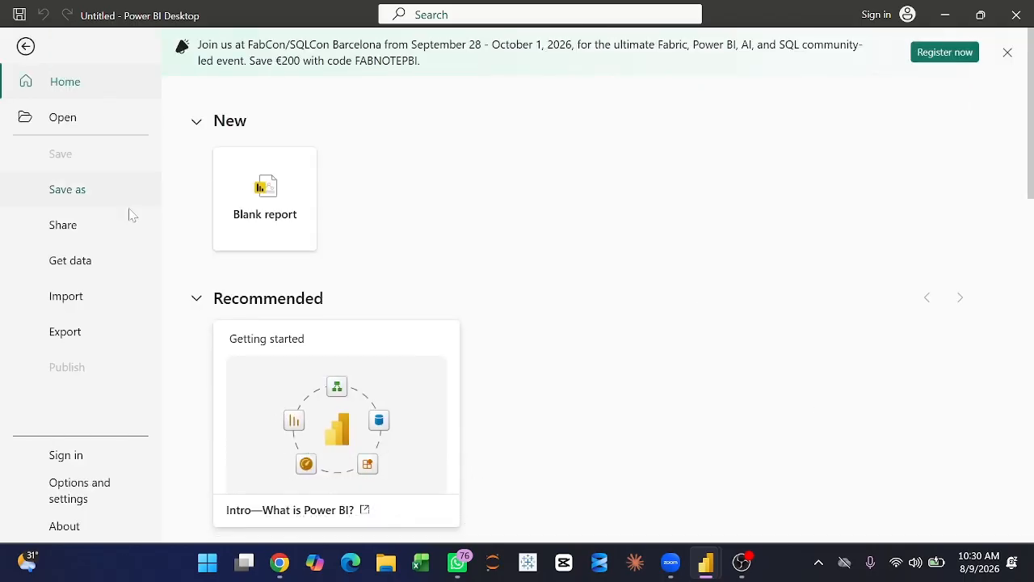
left_click(73, 195)
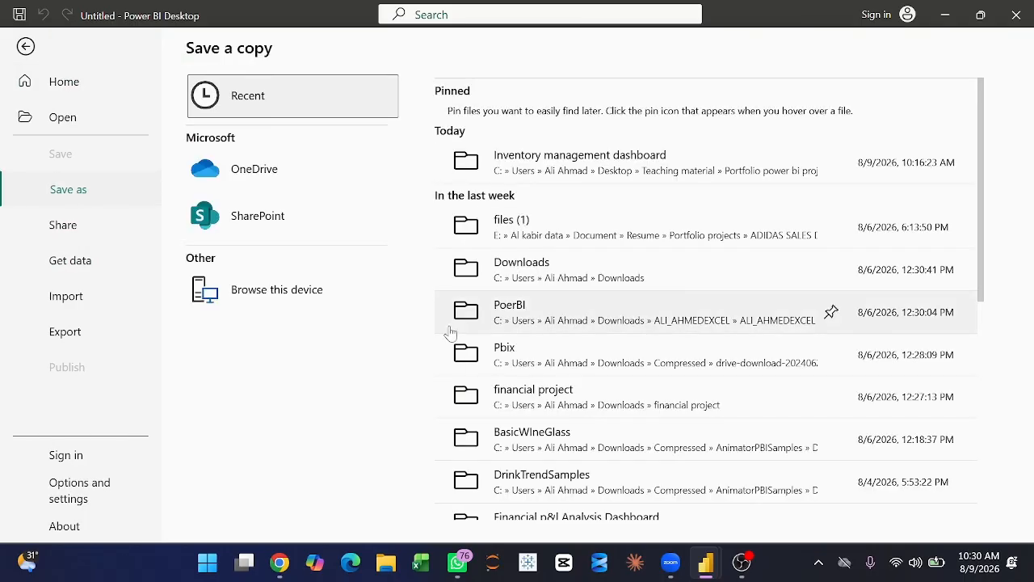
left_click(252, 295)
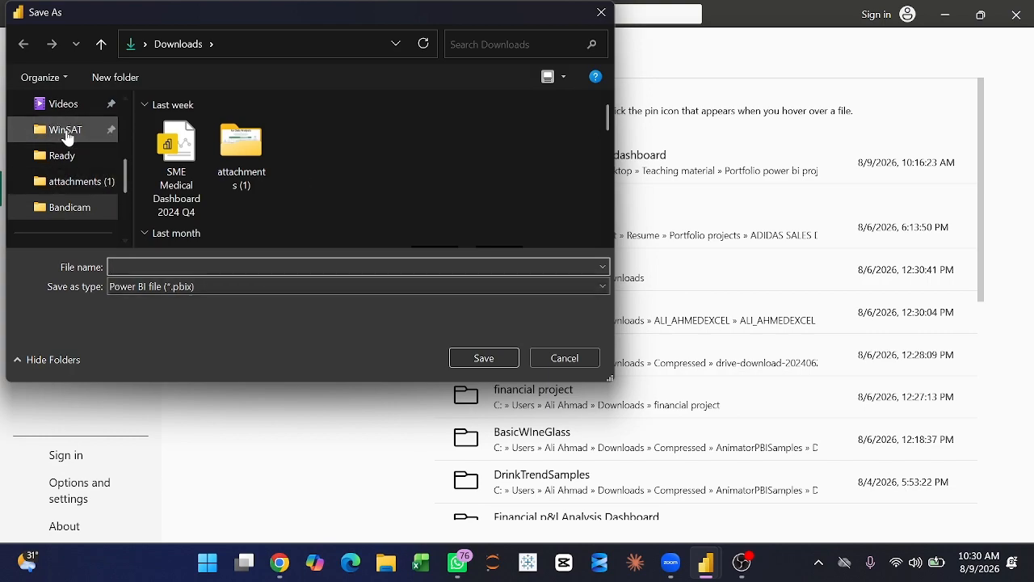
Choose the Inventory management dashboard folder, inside Teaching material > Portfolio power bi projects on the Desktop, as the save location.
scroll(64, 134, "up", 5)
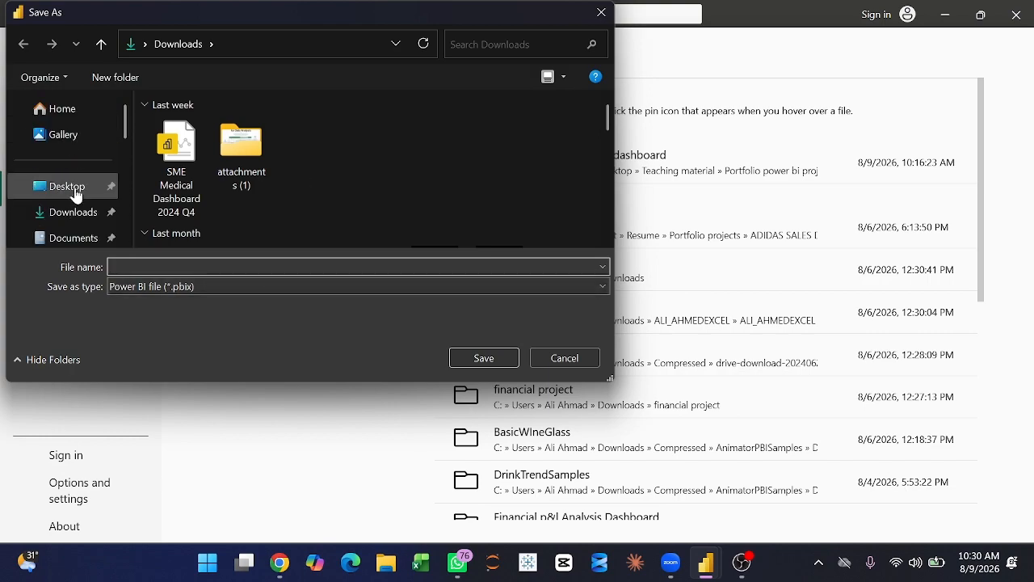
left_click(73, 187)
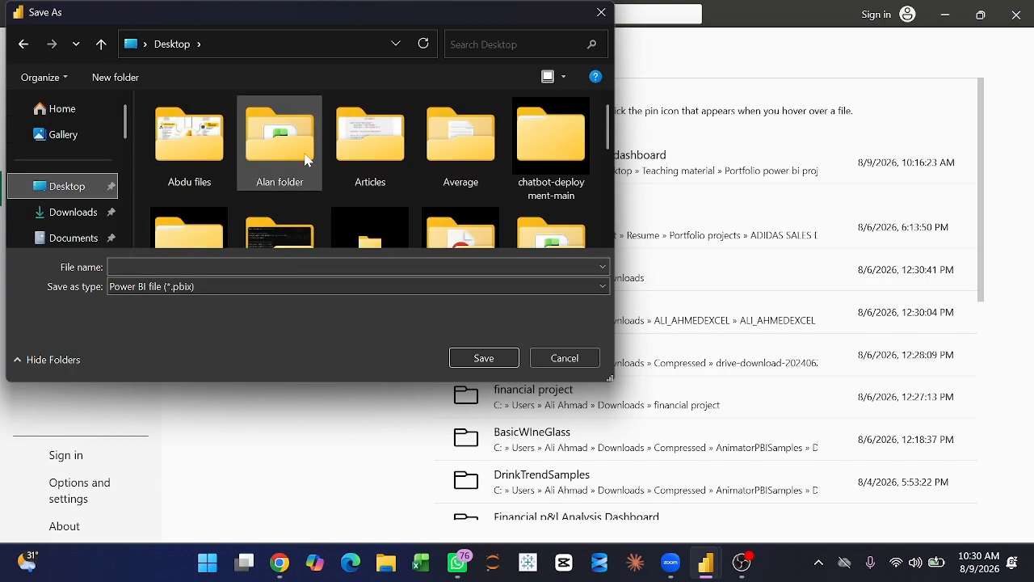
scroll(306, 160, "down", 5)
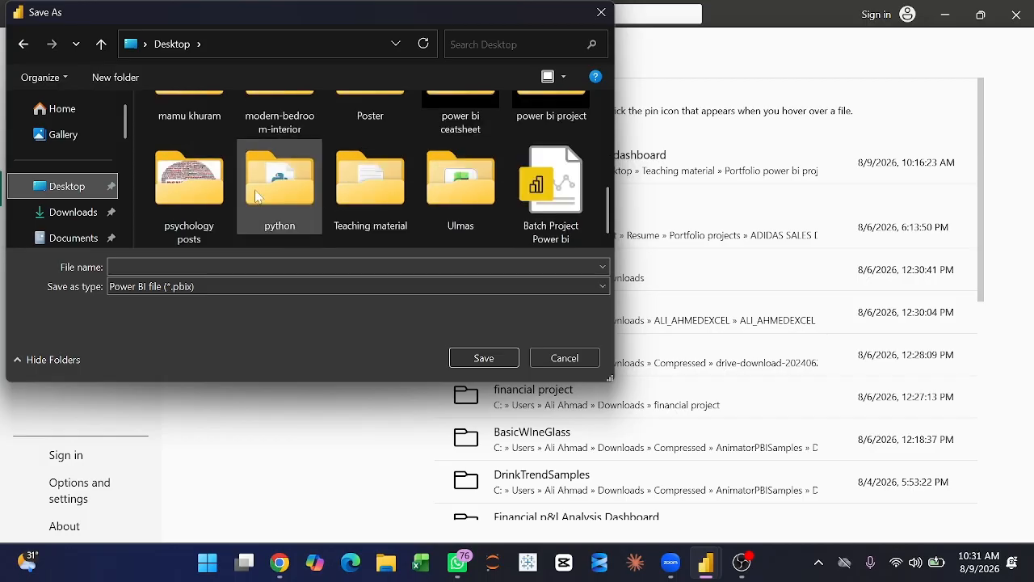
double_click(344, 198)
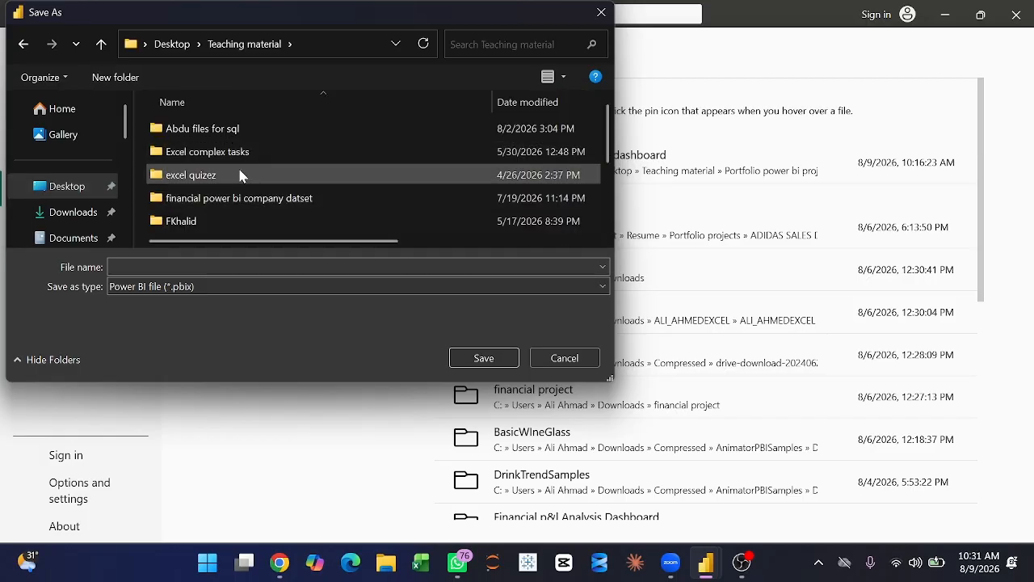
scroll(234, 189, "down", 3)
left_click(266, 139)
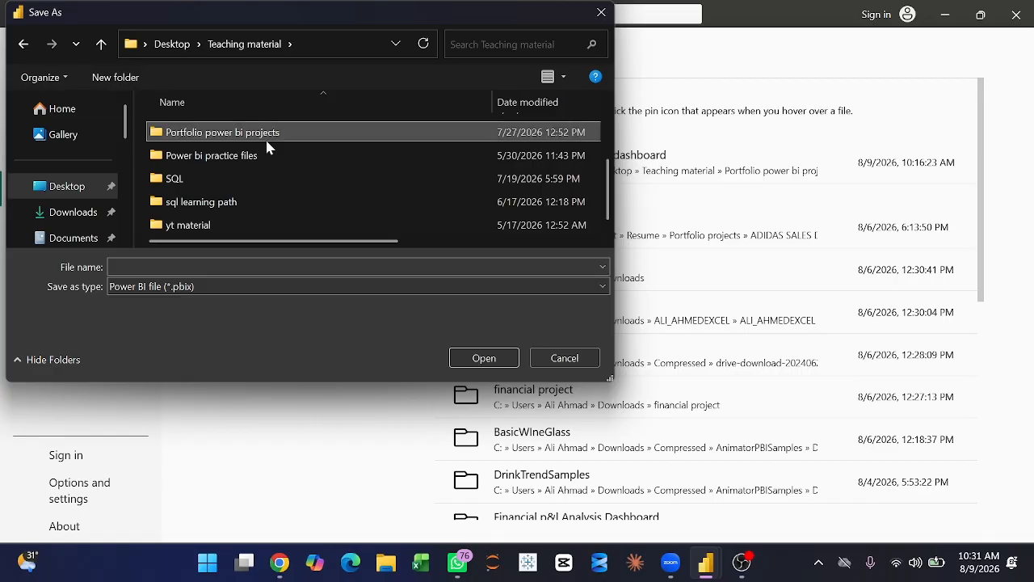
double_click(267, 144)
left_click(242, 131)
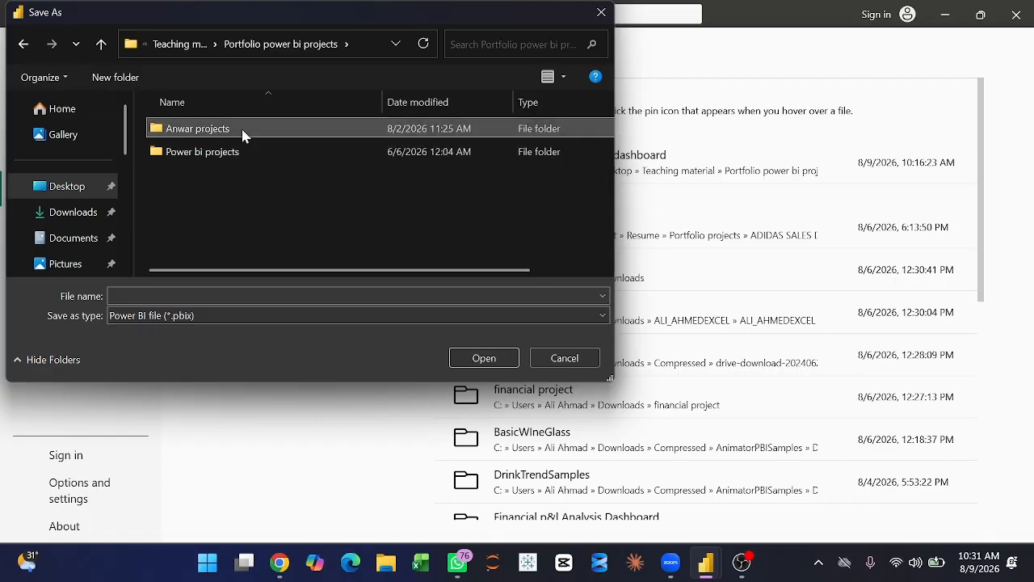
double_click(244, 133)
double_click(231, 174)
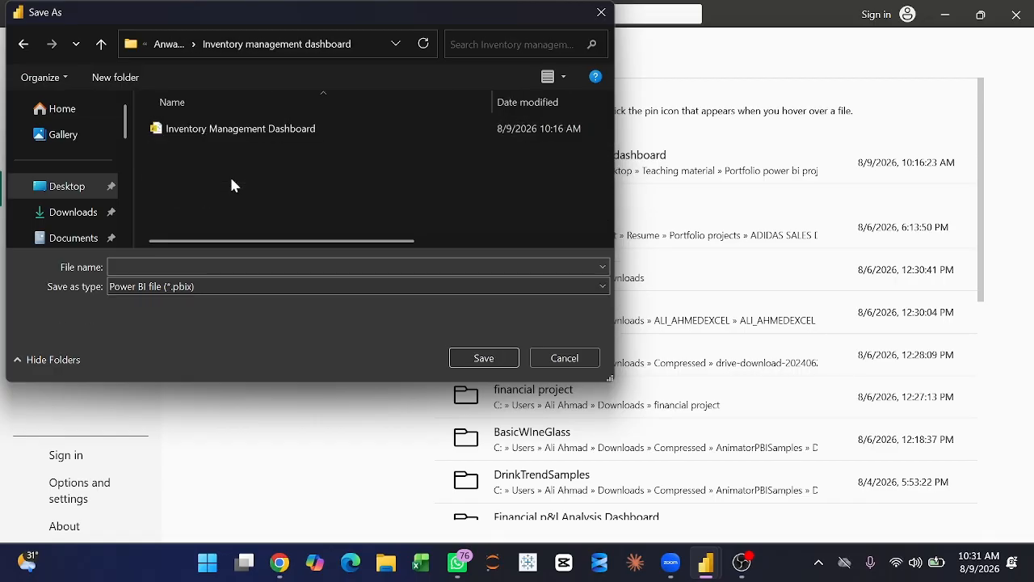
Name the report file "Inventory Managaement Dash" and save it as a Power BI file.
left_click(254, 267)
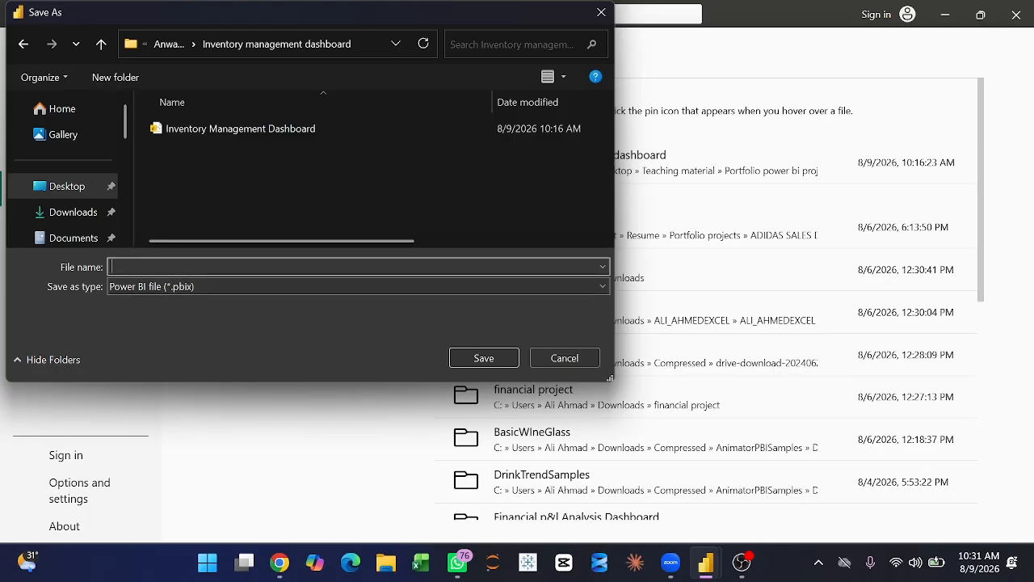
type("In")
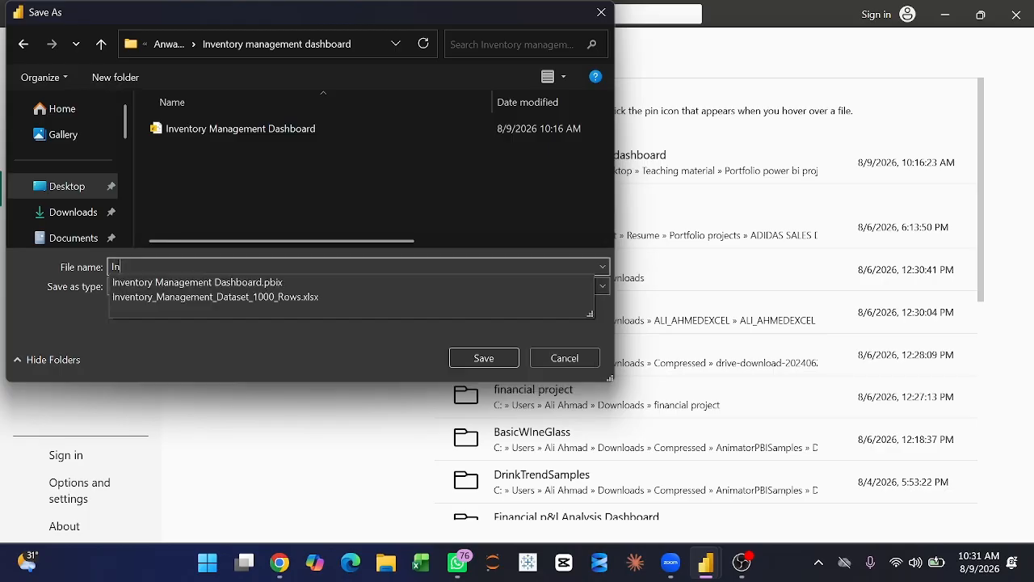
type("ventory Managaement")
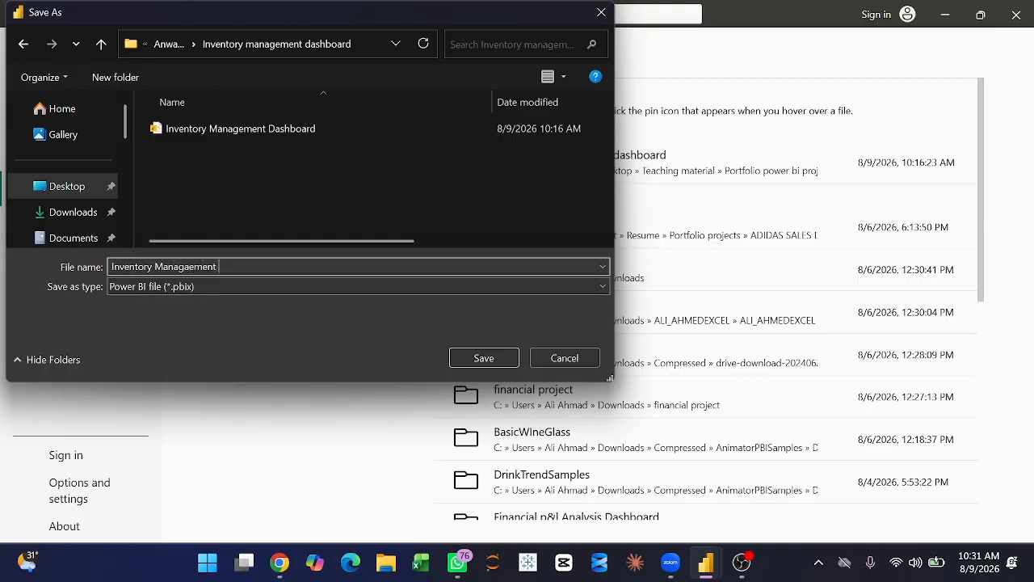
type(" Das")
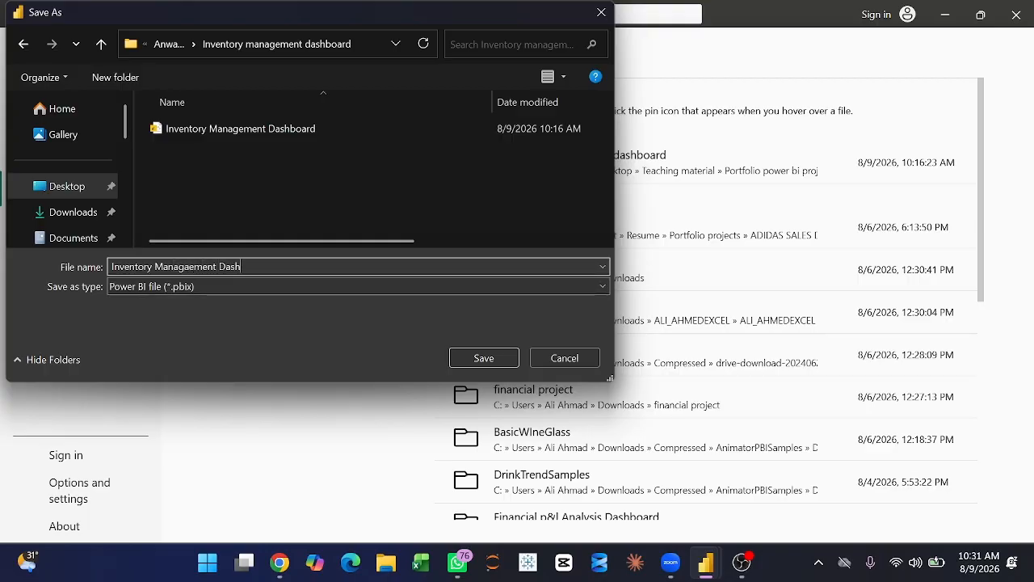
type("h")
key("Return")
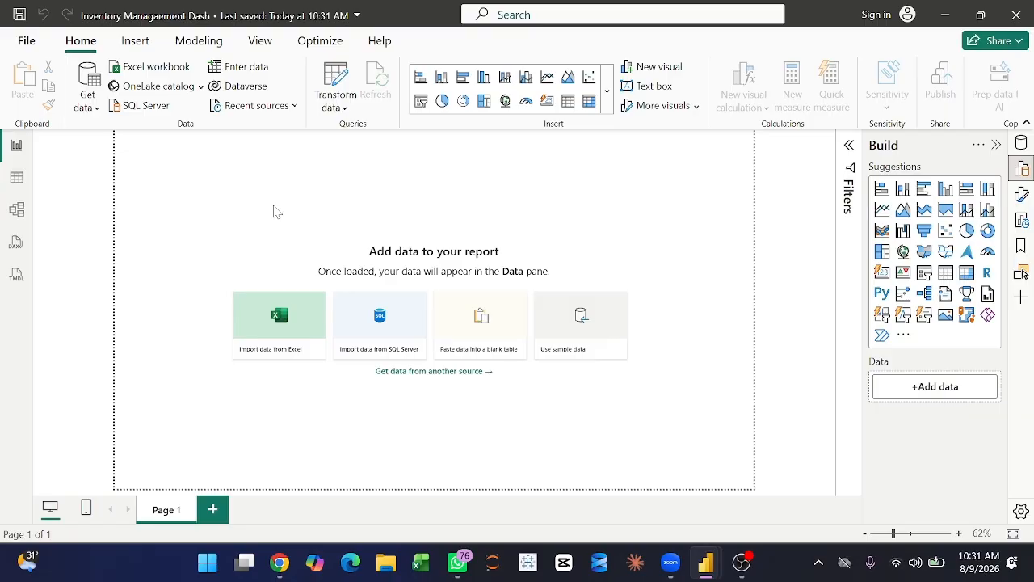
Look through the full list of available data source connectors and close it without connecting.
left_click(95, 107)
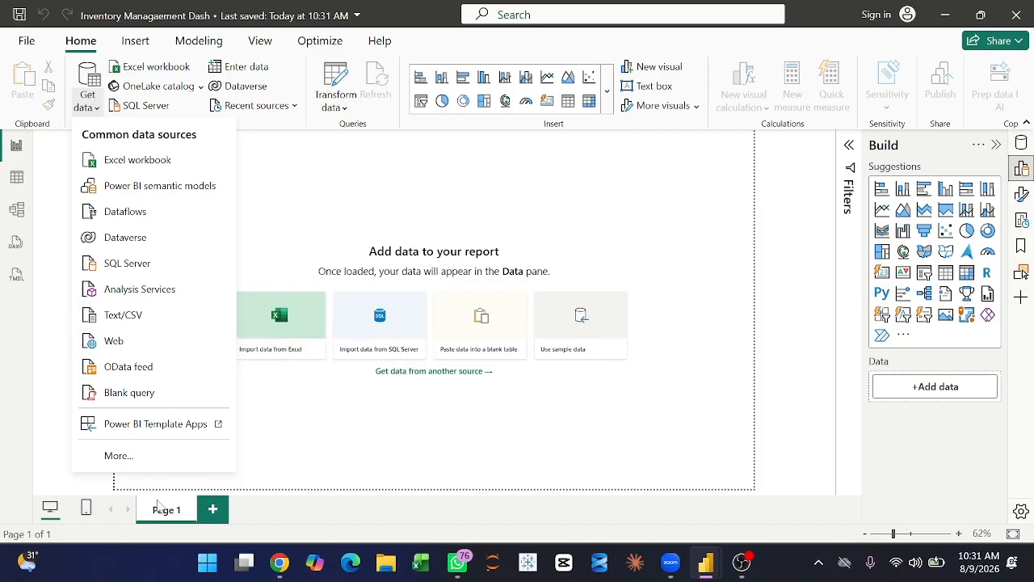
left_click(154, 469)
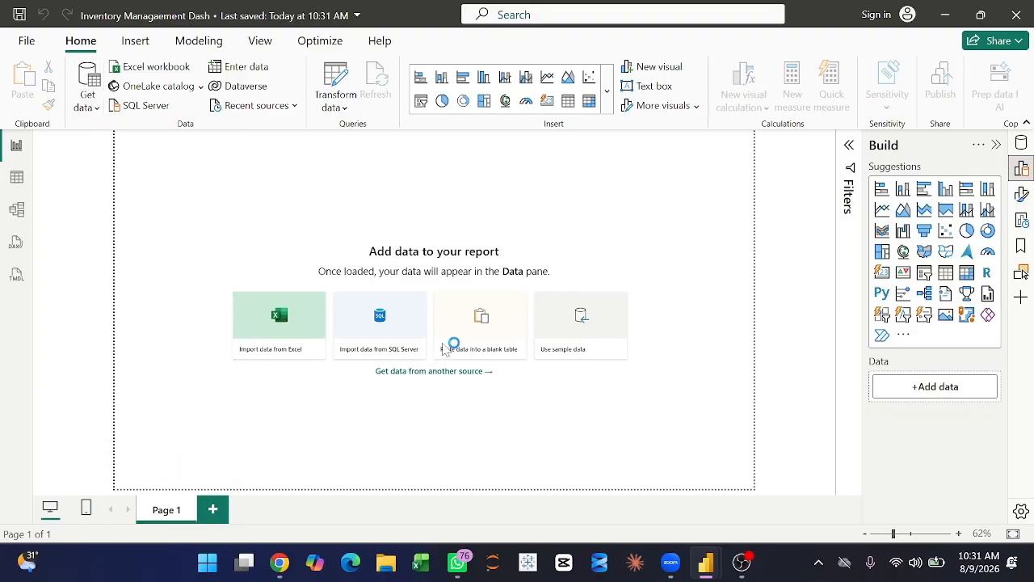
scroll(571, 355, "down", 20)
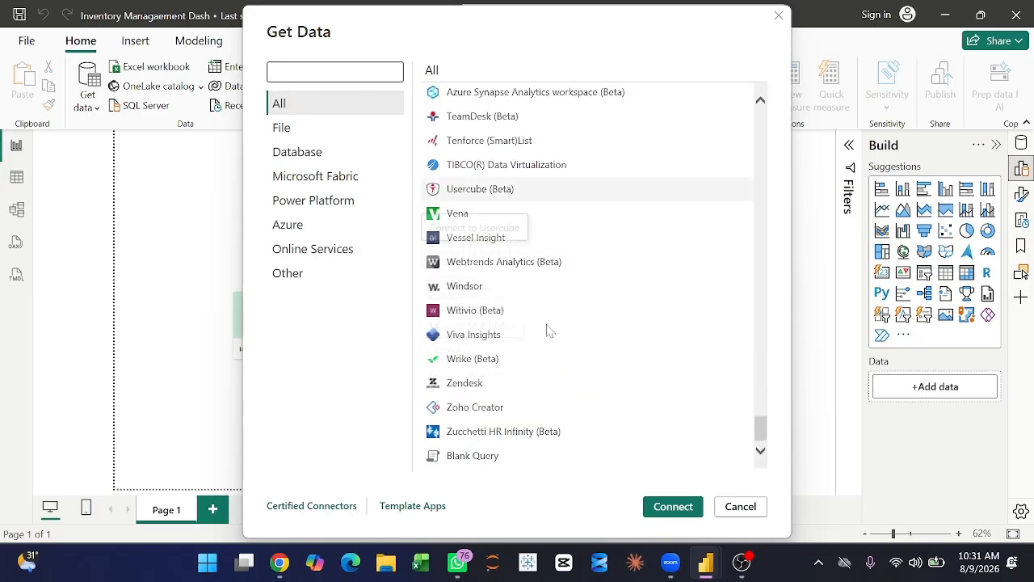
left_click(741, 507)
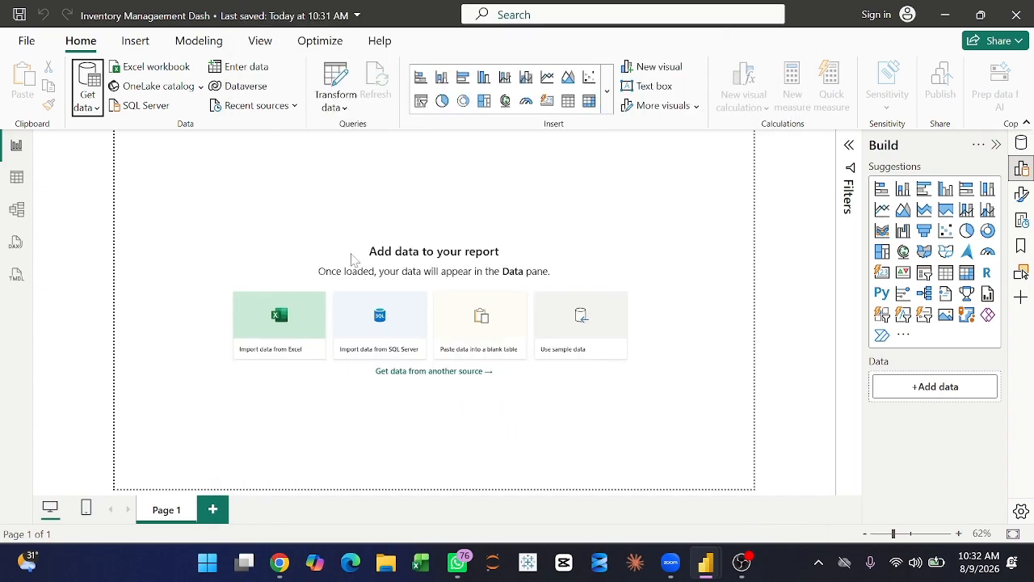
Import the table named Sheet from the Excel workbook Inventory_Management_Dataset_1000_Rows and load it into the report.
left_click(264, 337)
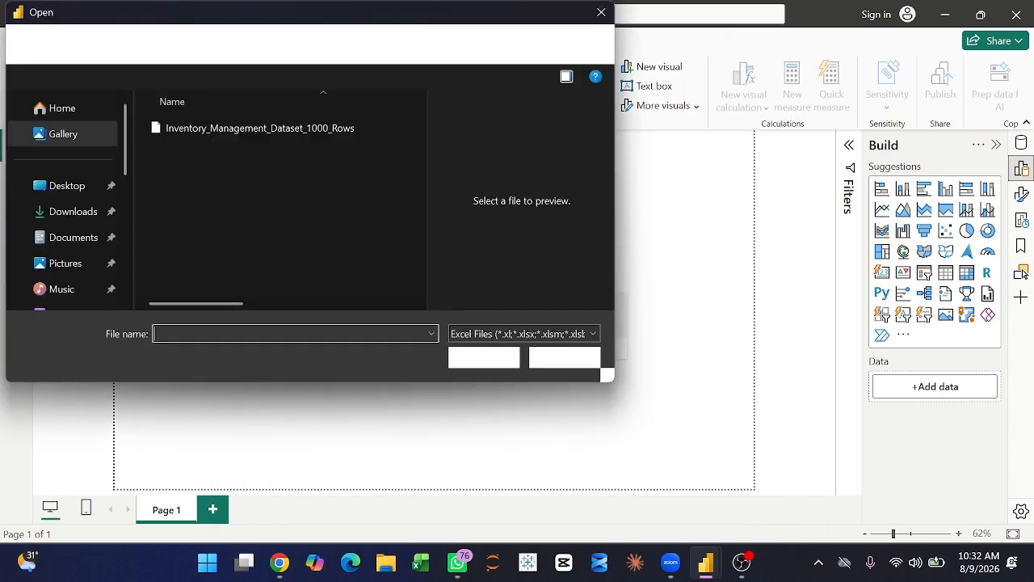
left_click(264, 137)
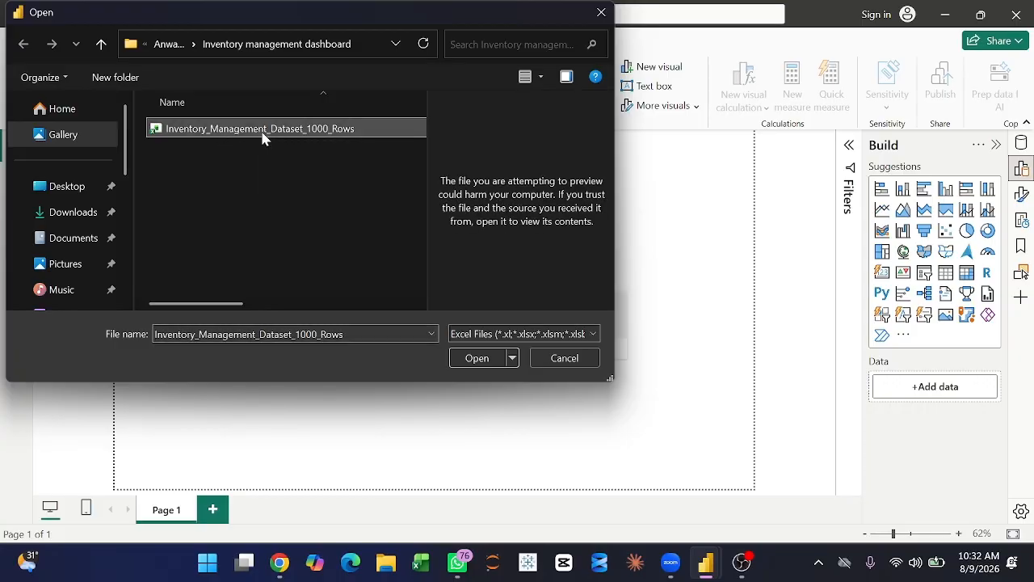
left_click(476, 360)
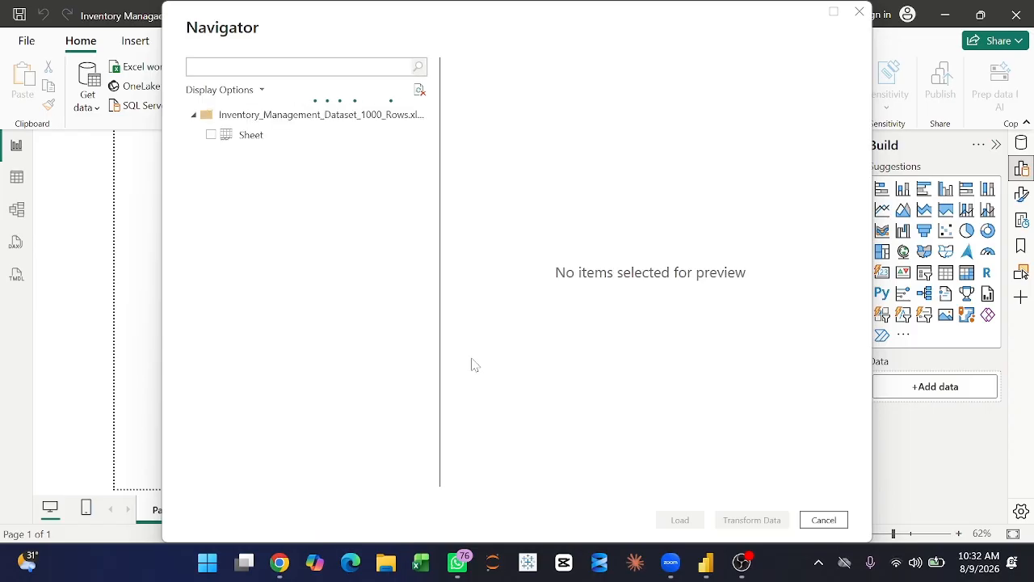
left_click(211, 134)
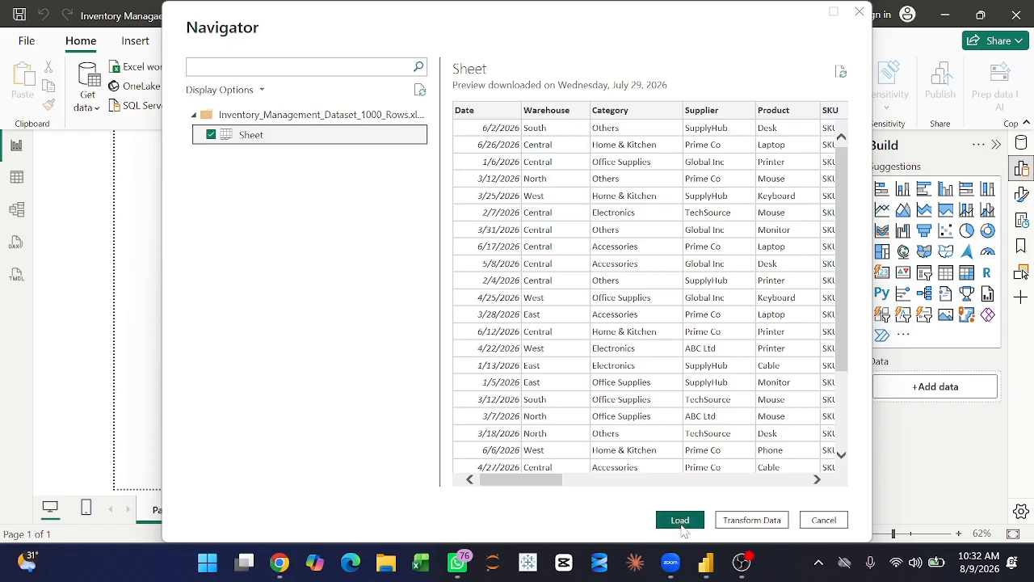
left_click(681, 523)
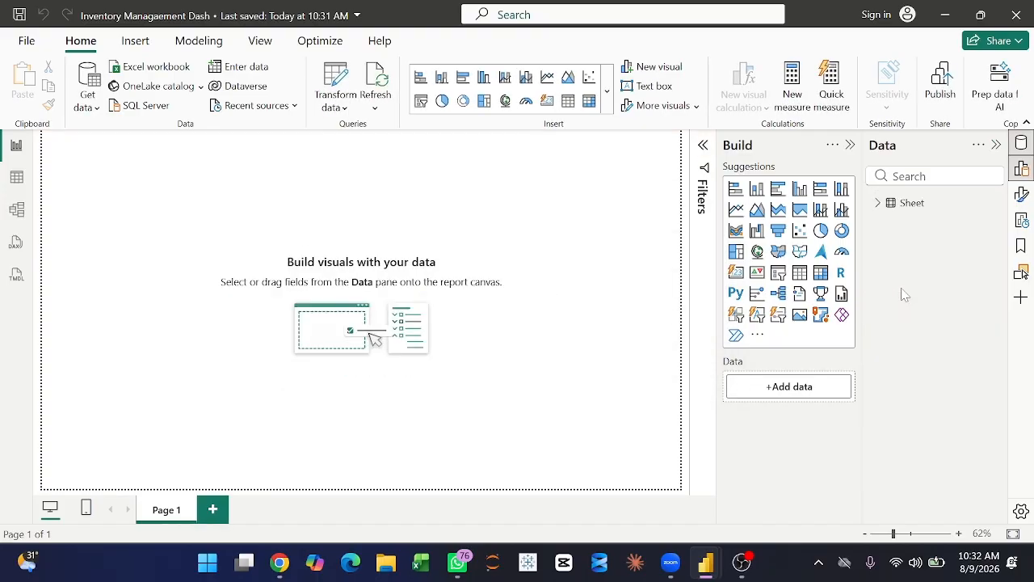
Rename the Sheet table to "Inventory Management Dashboard" and widen the Data pane to fit the full table name.
left_click(879, 203)
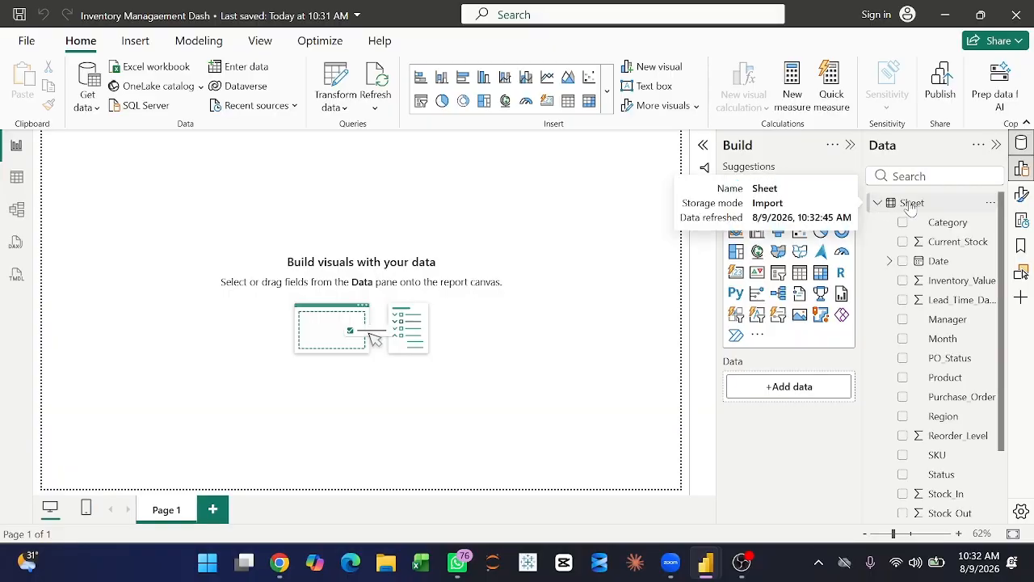
double_click(914, 203)
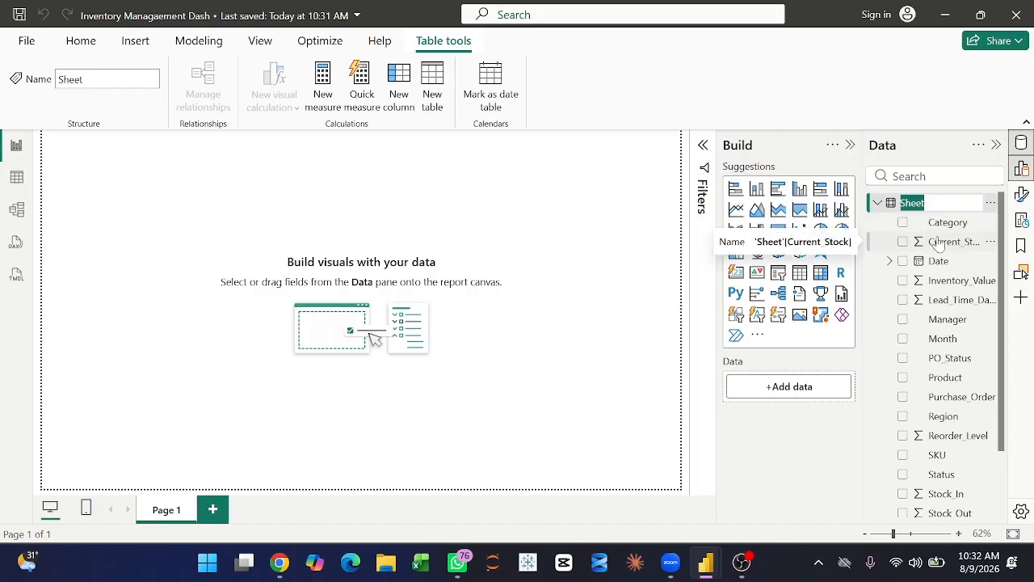
type("Inventory Ma")
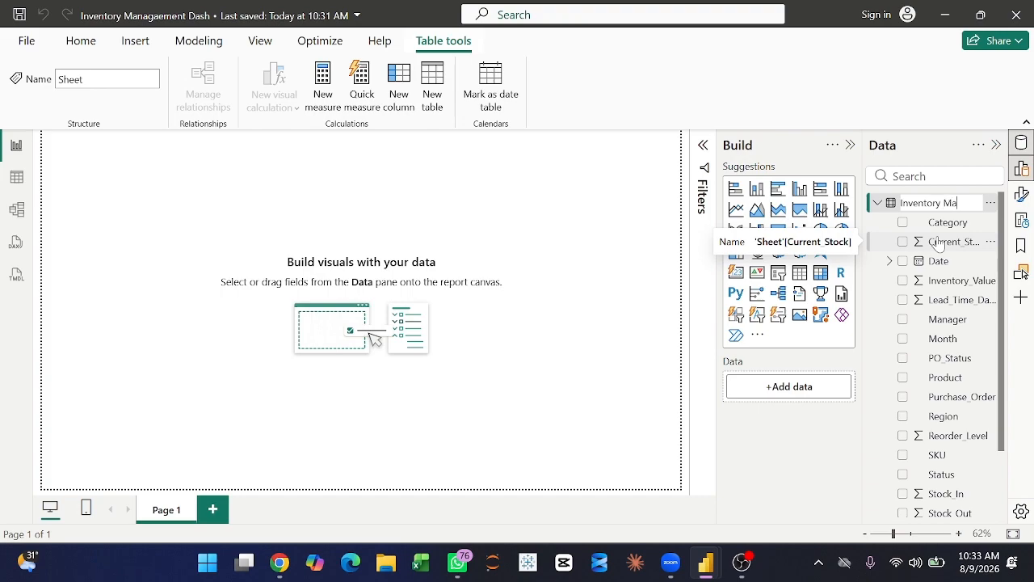
type("nagement Dashboard")
key("Return")
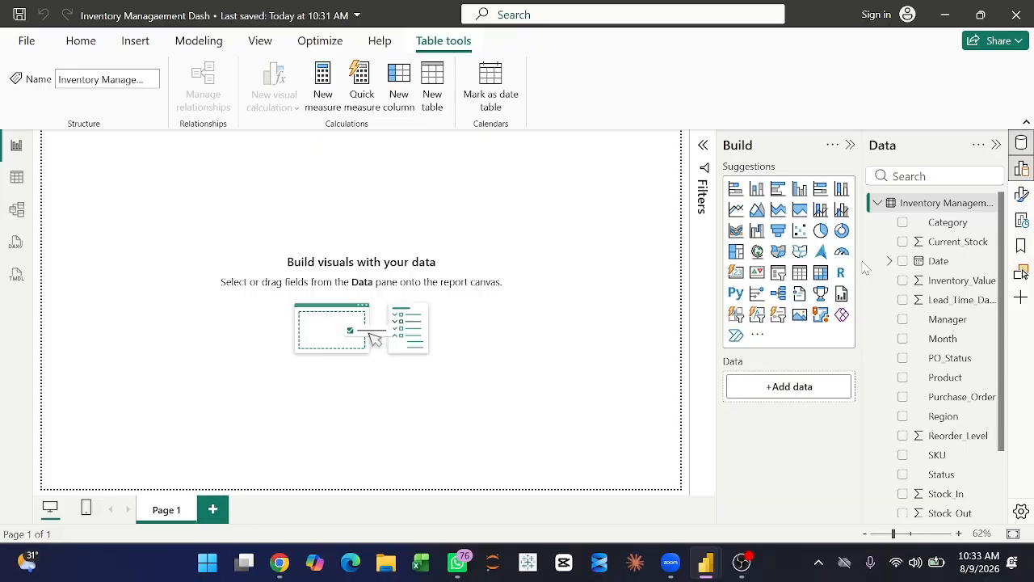
left_click_drag(865, 267, 806, 265)
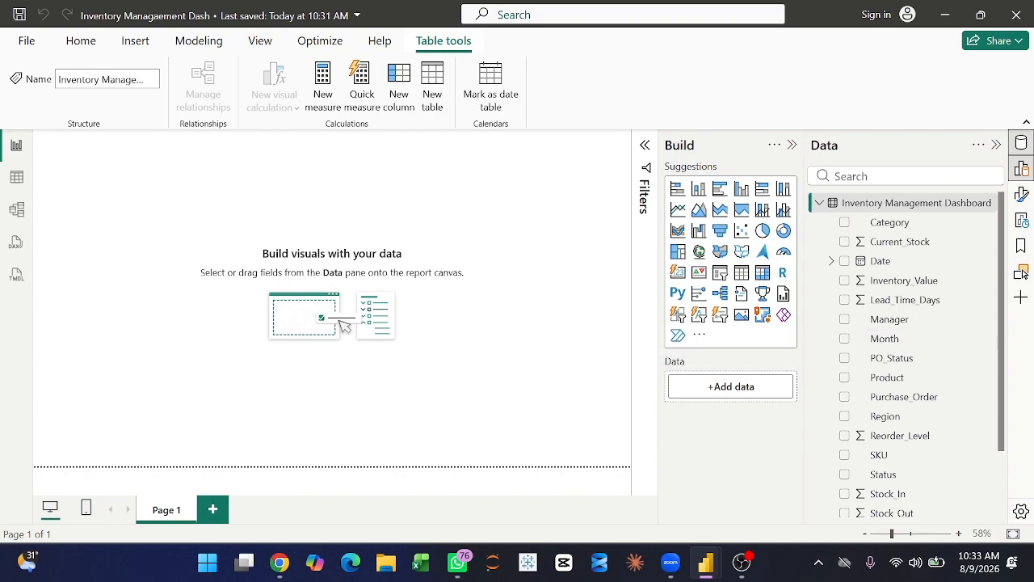
Add an ABC Classification column by cumulative Inventory_Value share: <= 0.8 "A - Top 80%", <= 0.95 "B - Next 15%", otherwise "C - Bottom 5%".
left_click(17, 181)
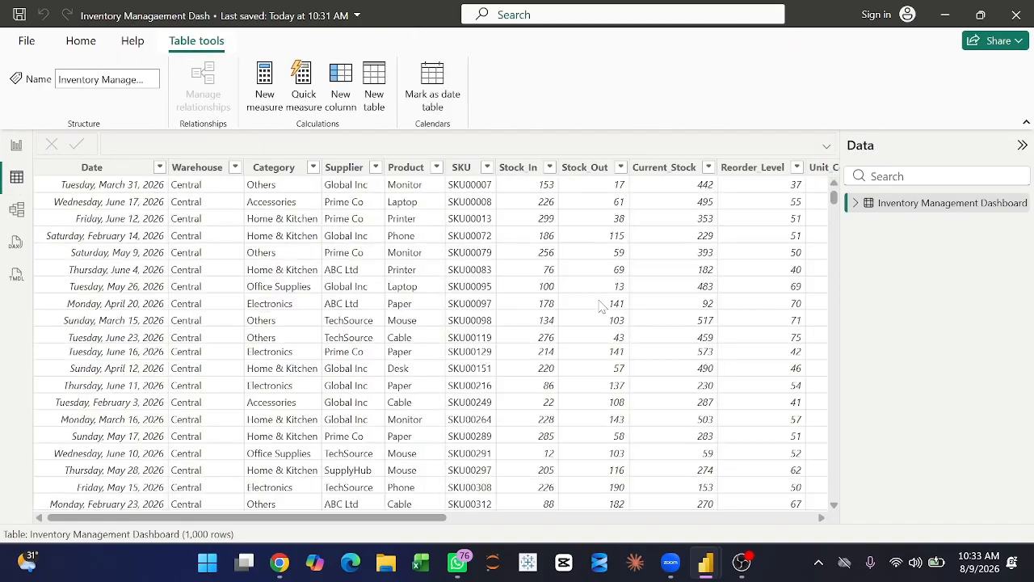
scroll(600, 305, "right", 10)
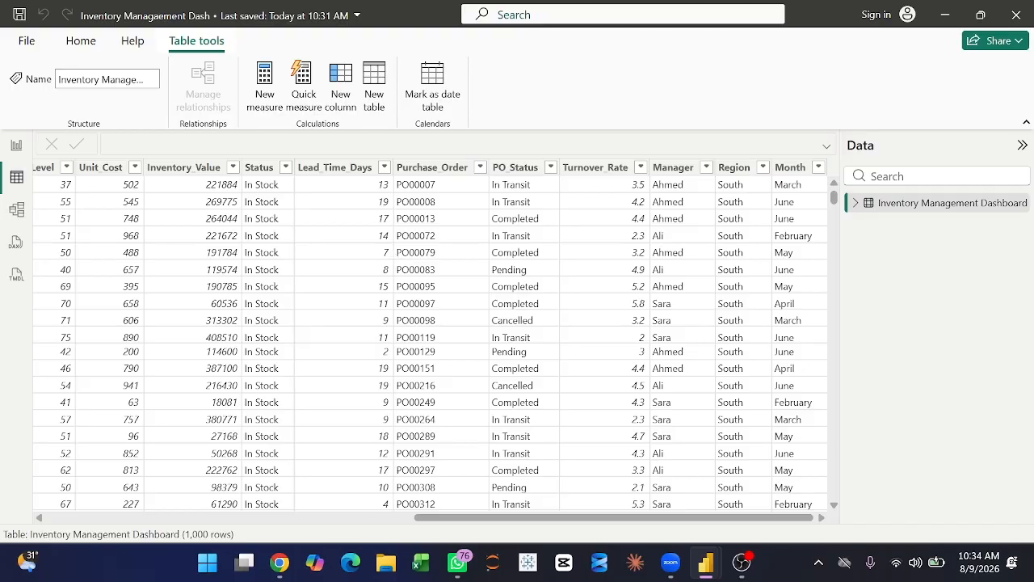
left_click(856, 205)
right_click(893, 209)
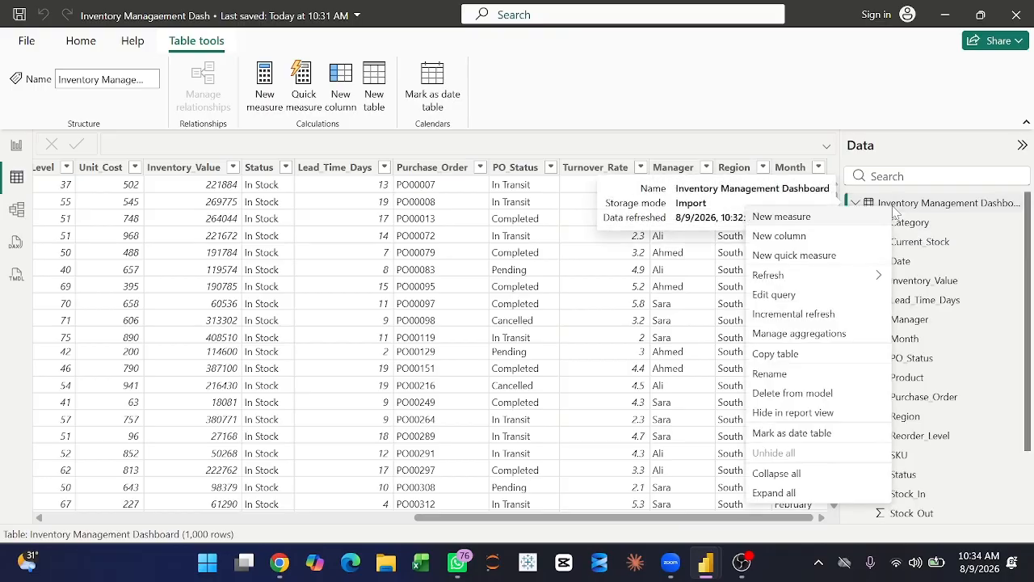
left_click(799, 240)
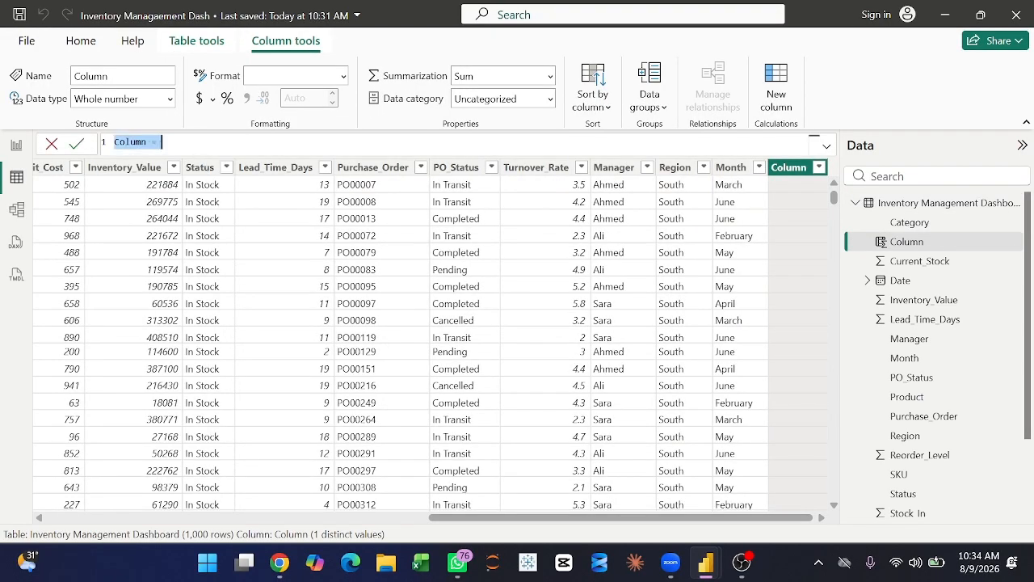
type("ABC Classification = VAR CumulativeValue =     CALCULATE(         SUM('Inventory Mnagaenment dashboard'[Inventory_Value]),         FILTER(             ALL('Inventory Mnagaenment dashboard'),             'Inventory Mnagaenment dashboard'[Inventory_Value] >= EARLIER('Inventory Mnagaenment dashboard'[Inventory_Value])         )     ) VAR GrandTotal =     CALCULATE(         SUM('Inventory Mnagaenment dashboard'[Inventory_Value]),         ALL('Inventory Mnagaenment dashboard')     ) VAR CumulativePct = DIVIDE(CumulativeValue, GrandTotal) RETURN     SWITCH(         TRUE(),         CumulativePct <= 0.8, \"A - Top 80%\",         CumulativePct <= 0.95, \"B - Next 15%\",         \"C - Bottom 5%\"     )")
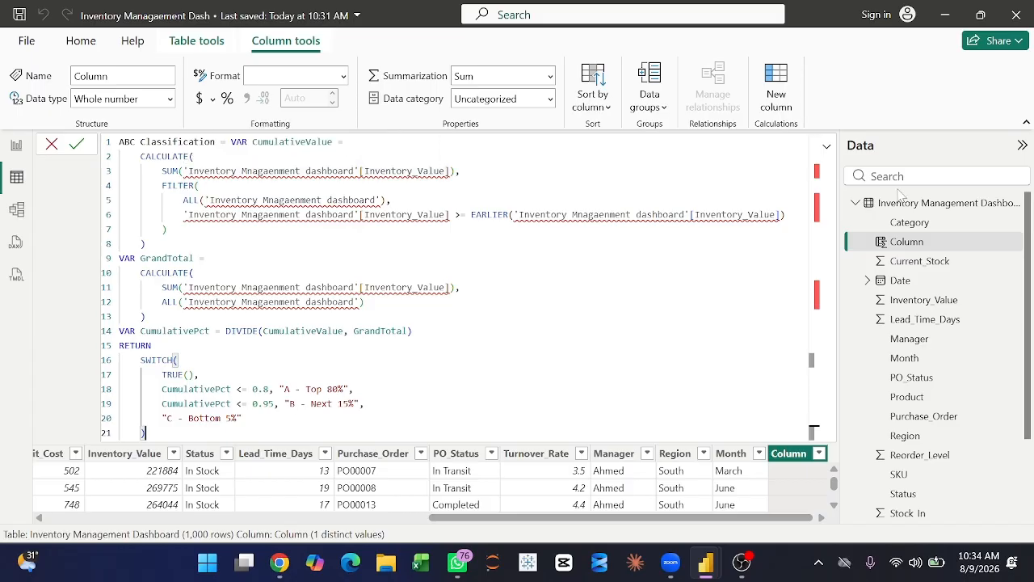
double_click(982, 208)
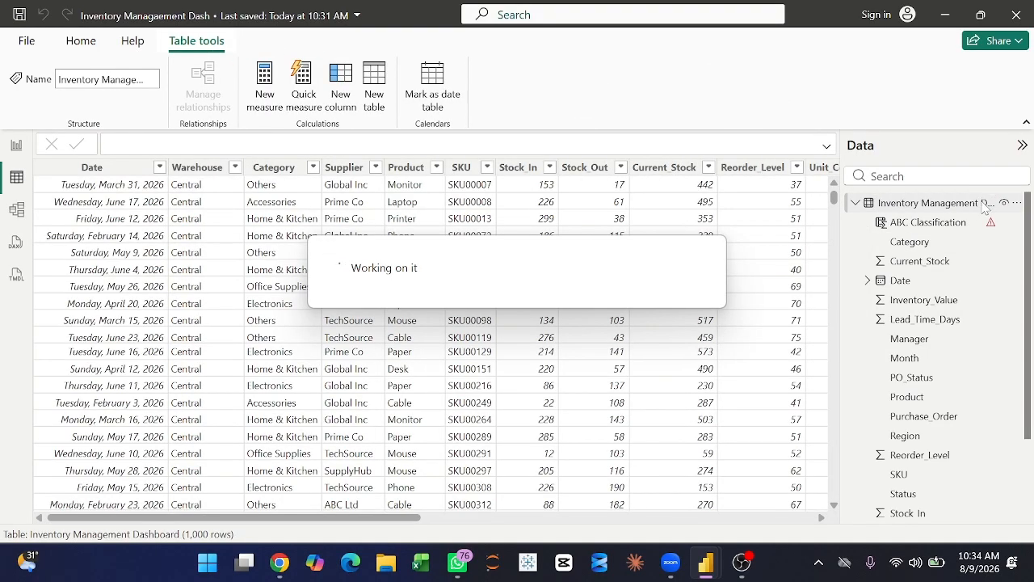
Rename the table to "Inventory Management dashboard" with a lowercase d in dashboard.
double_click(992, 207)
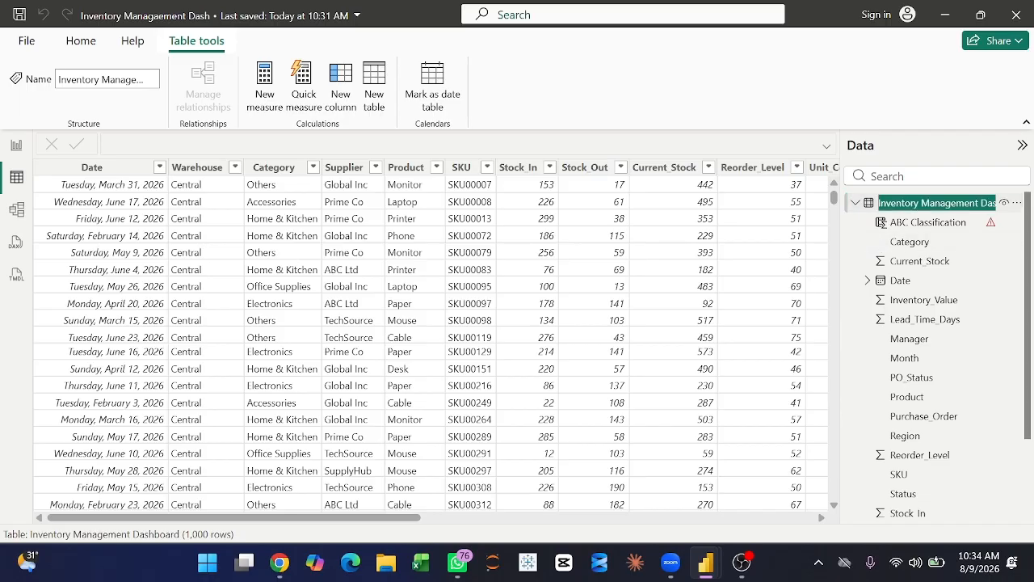
left_click(989, 205)
key("BackSpace")
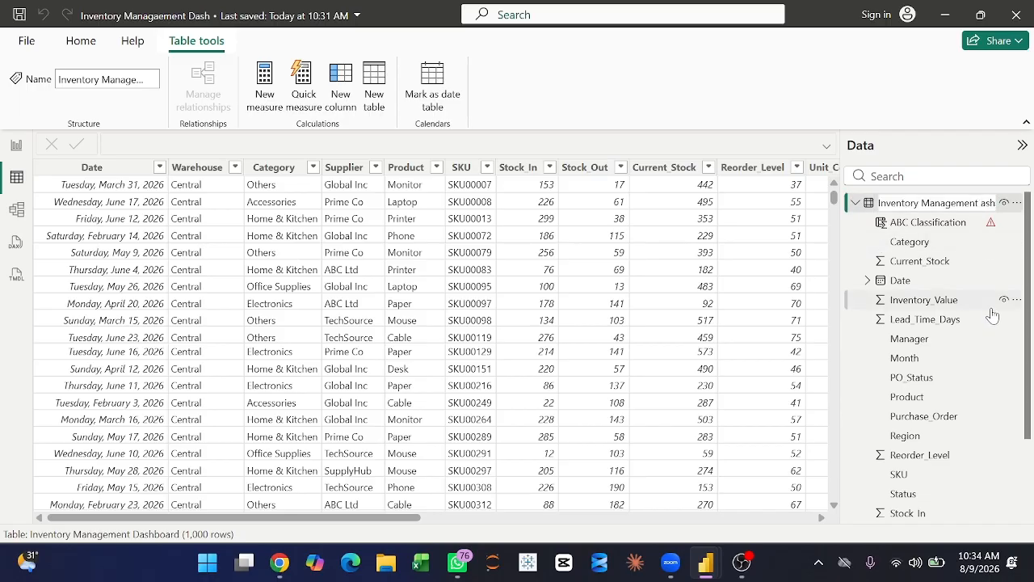
type("d")
key("Return")
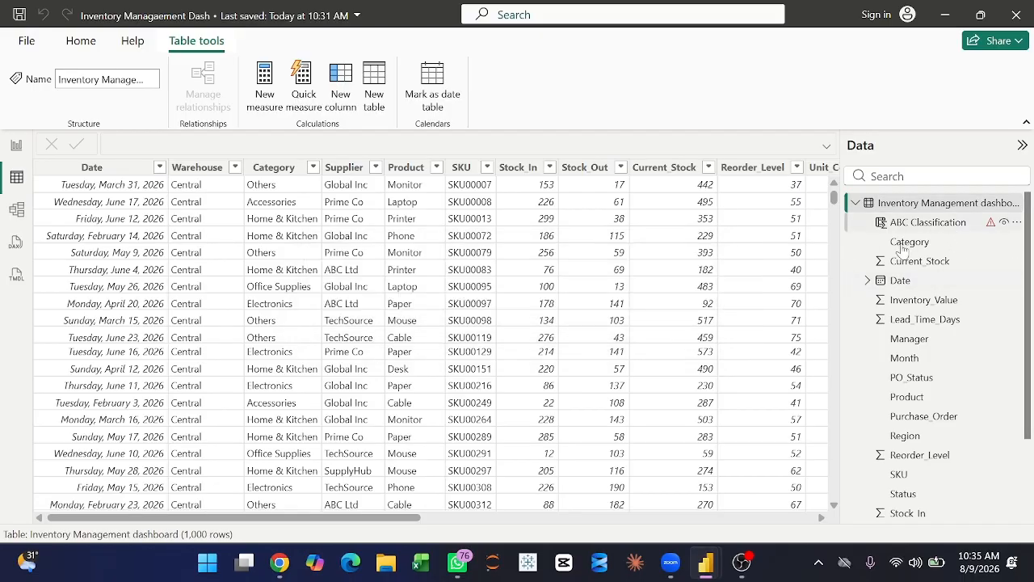
Copy the table name from the ABC Classification formula and rename the table to exactly "Inventory Mnagaenment dashboard".
left_click(938, 229)
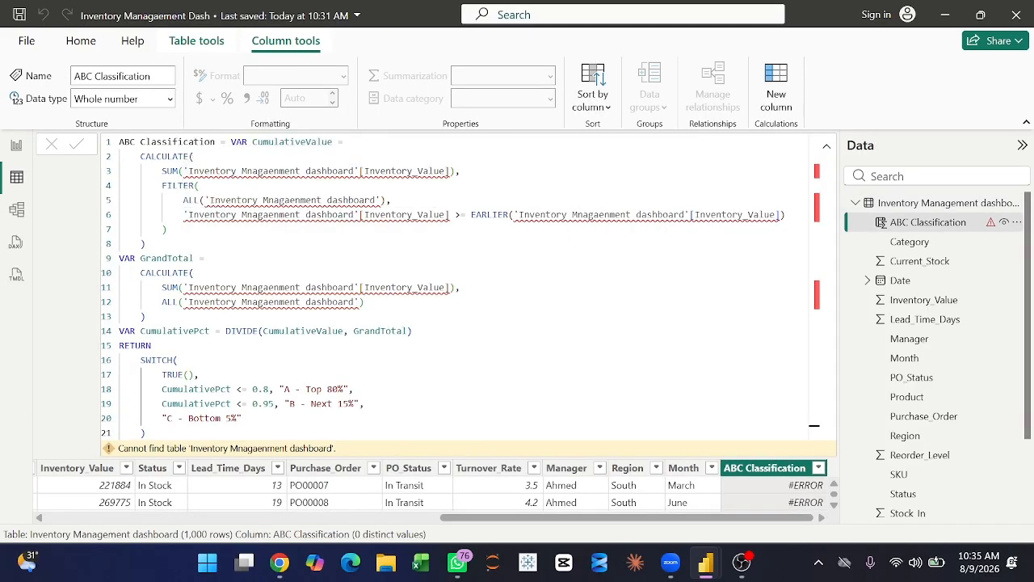
left_click(280, 330)
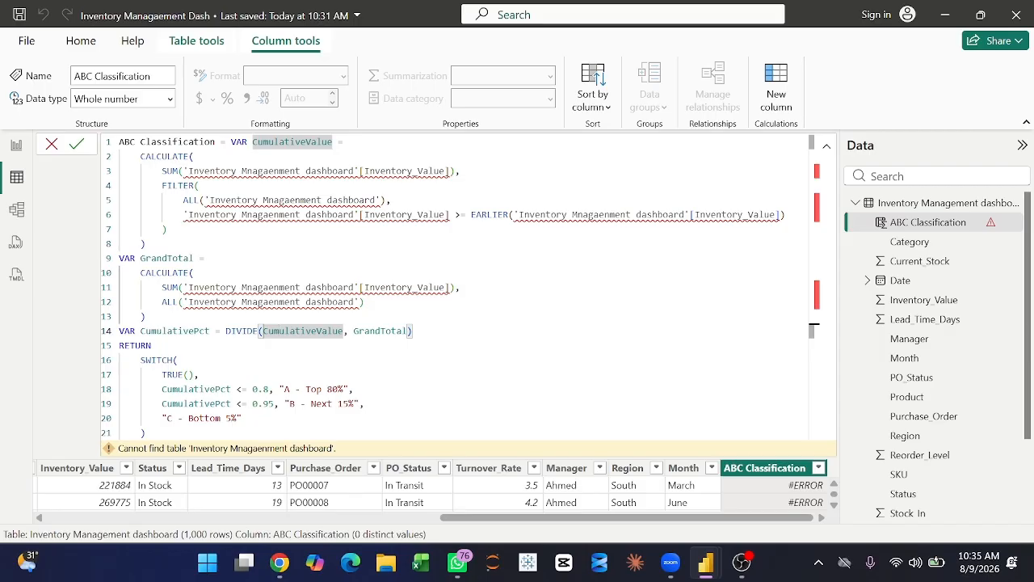
mouse_move(272, 171)
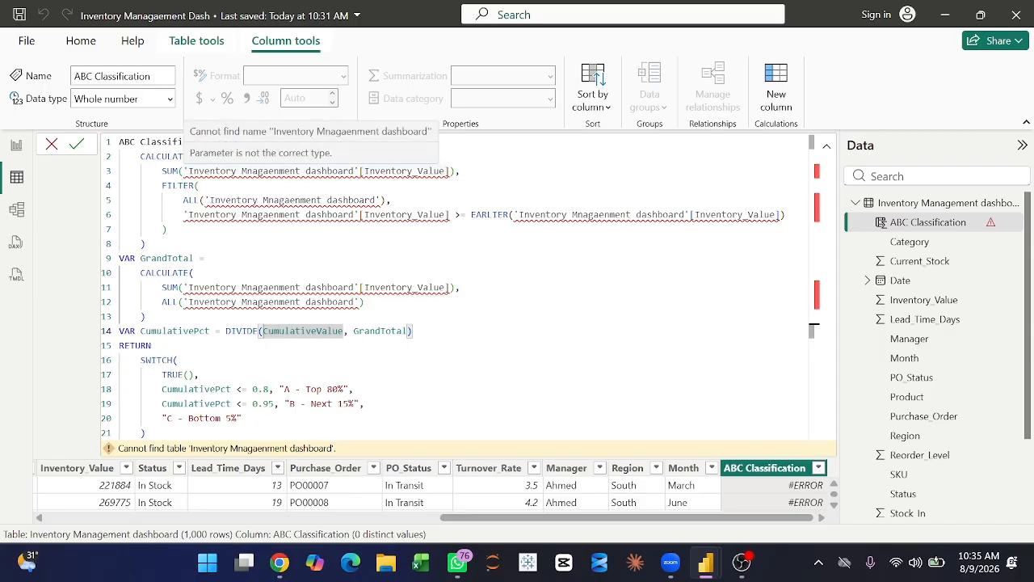
left_click_drag(188, 172, 354, 171)
key("ctrl+c")
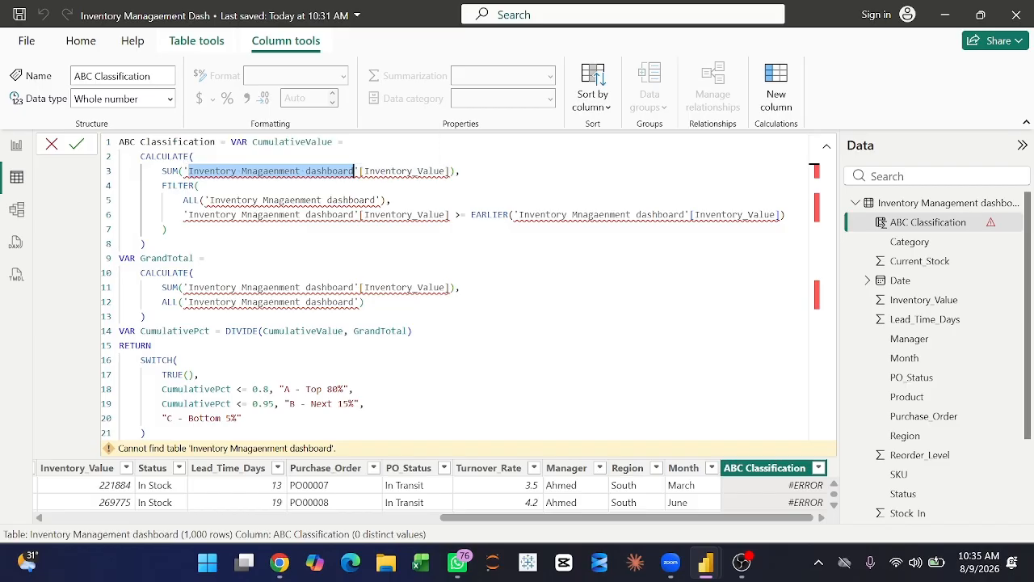
double_click(938, 203)
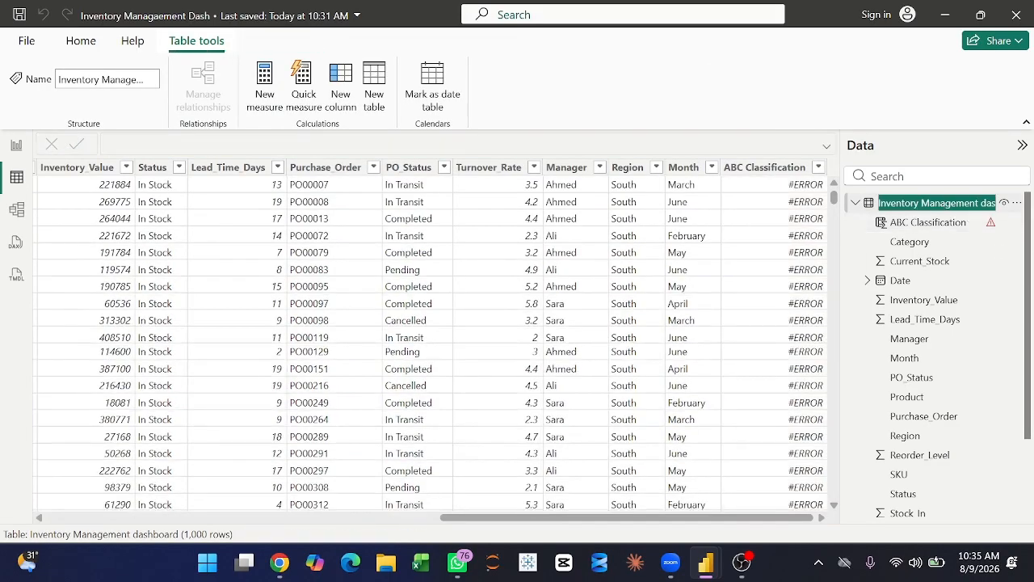
key("ctrl+v")
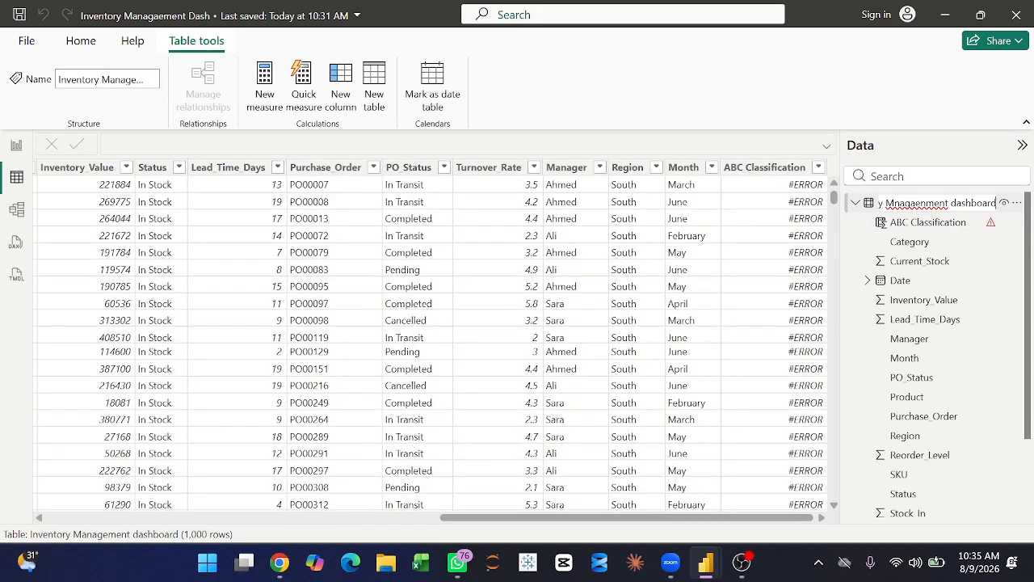
key("Return")
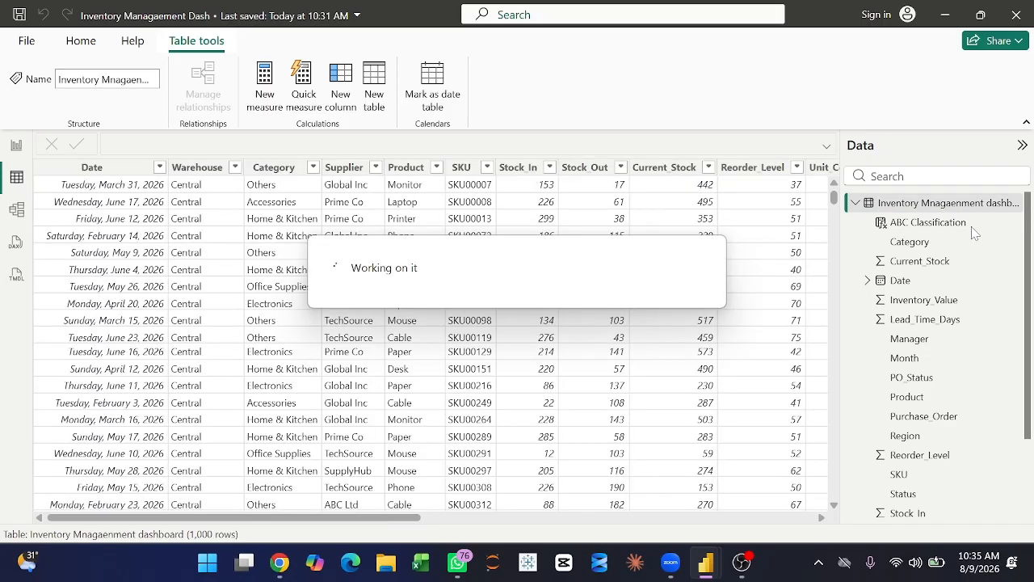
Examine the variables in the ABC Classification formula and the distinct values of the column without applying a filter.
left_click(921, 223)
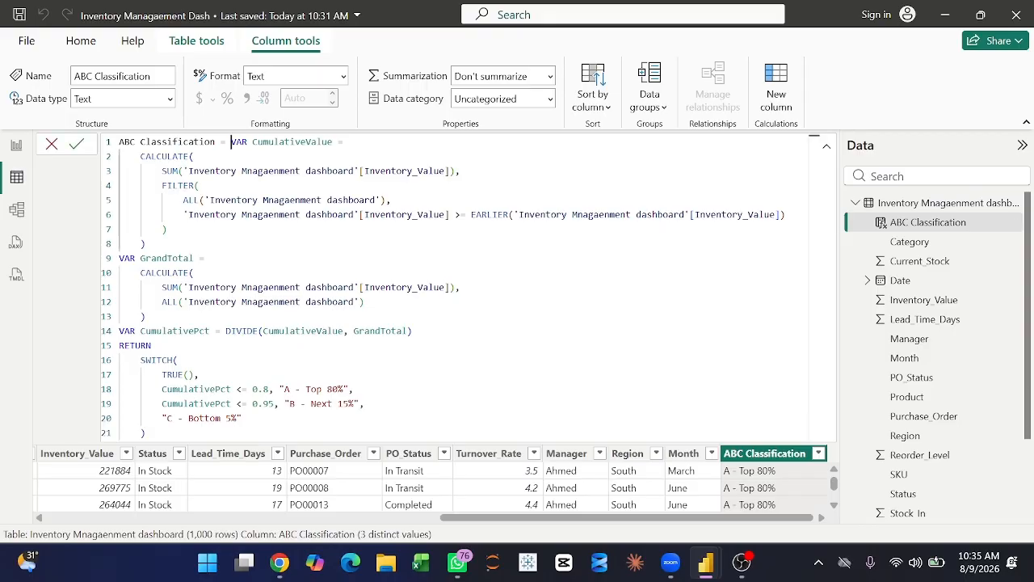
left_click_drag(231, 141, 332, 142)
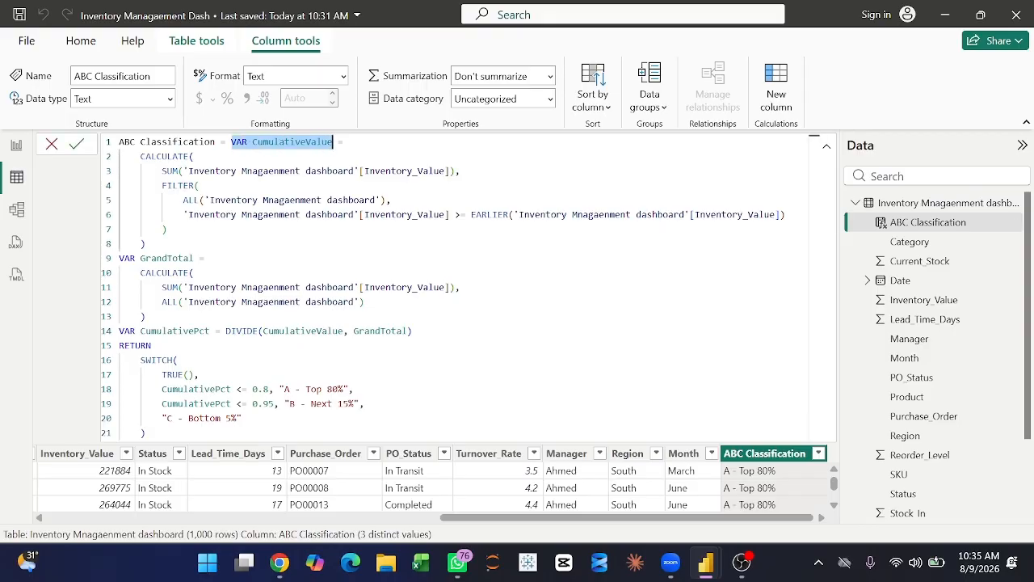
left_click_drag(119, 258, 194, 258)
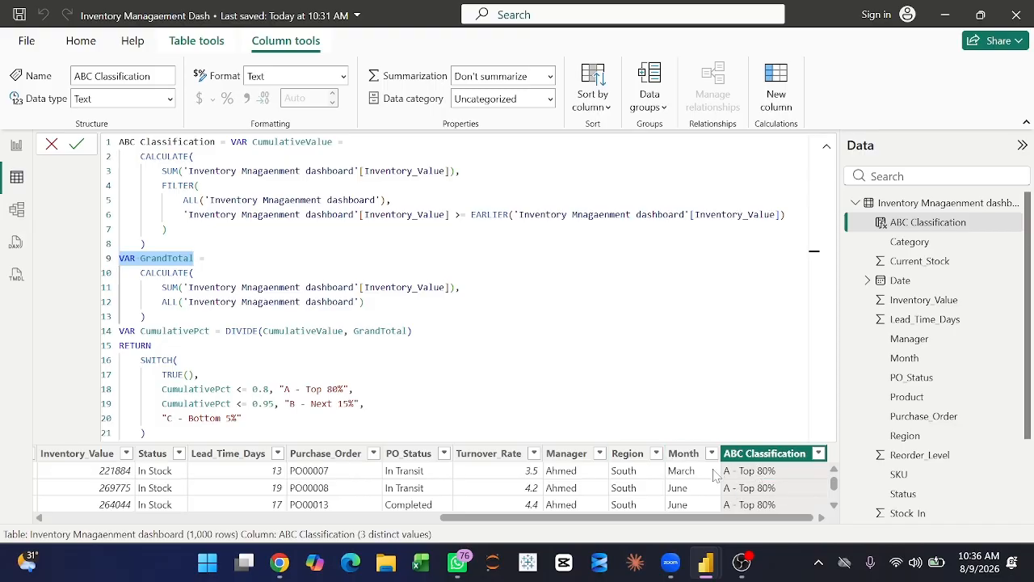
left_click(690, 477)
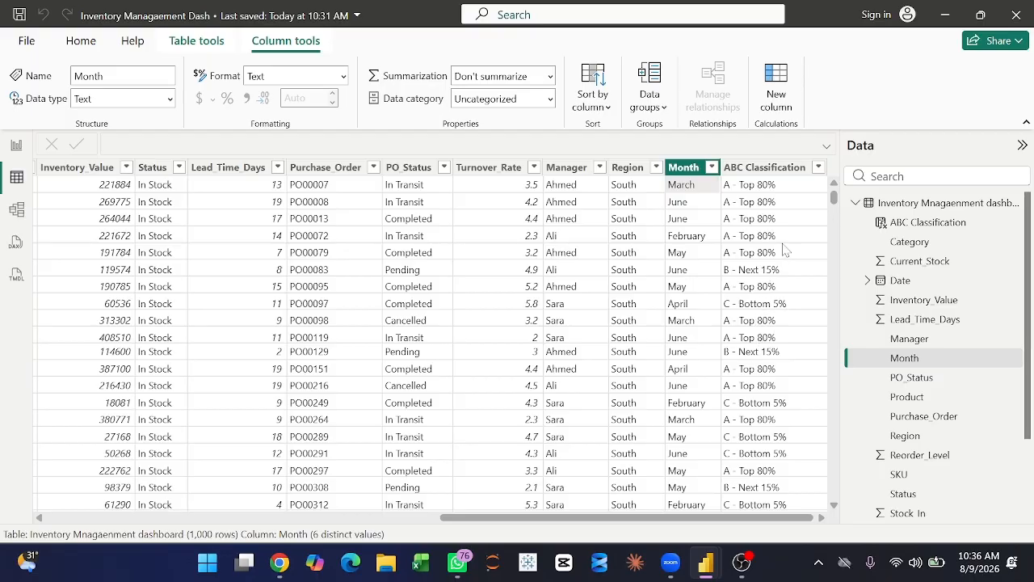
left_click(818, 168)
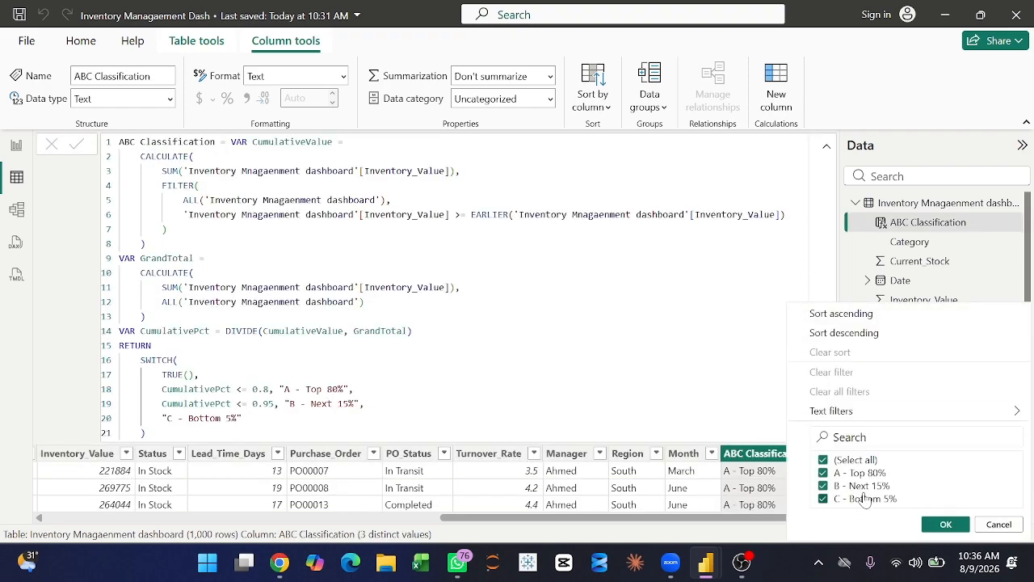
left_click(737, 490)
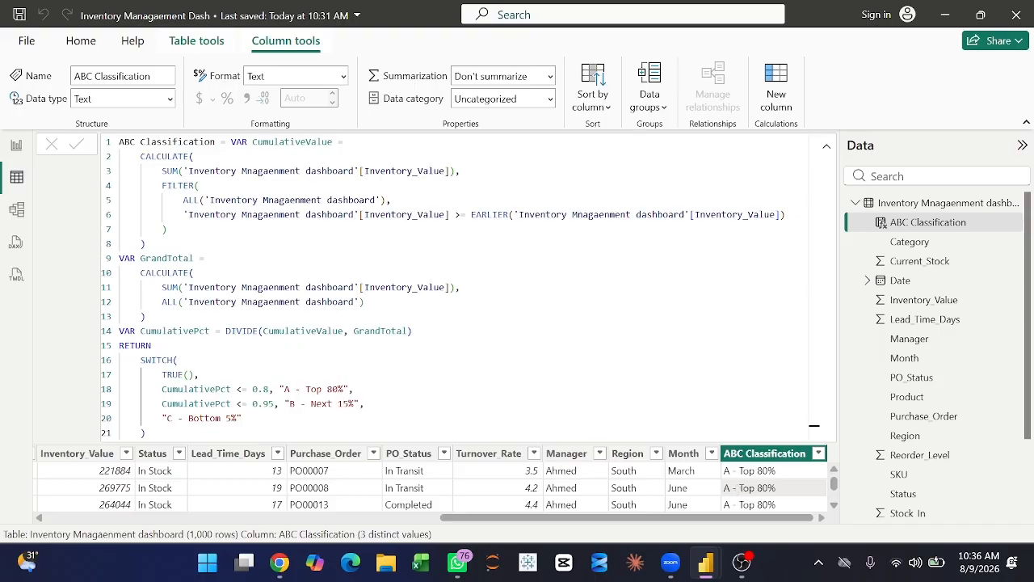
Add a calculated column Days of Supply that divides Current_Stock by Stock_Out, with 0 as the alternate result, and multiplies by 30.
right_click(914, 208)
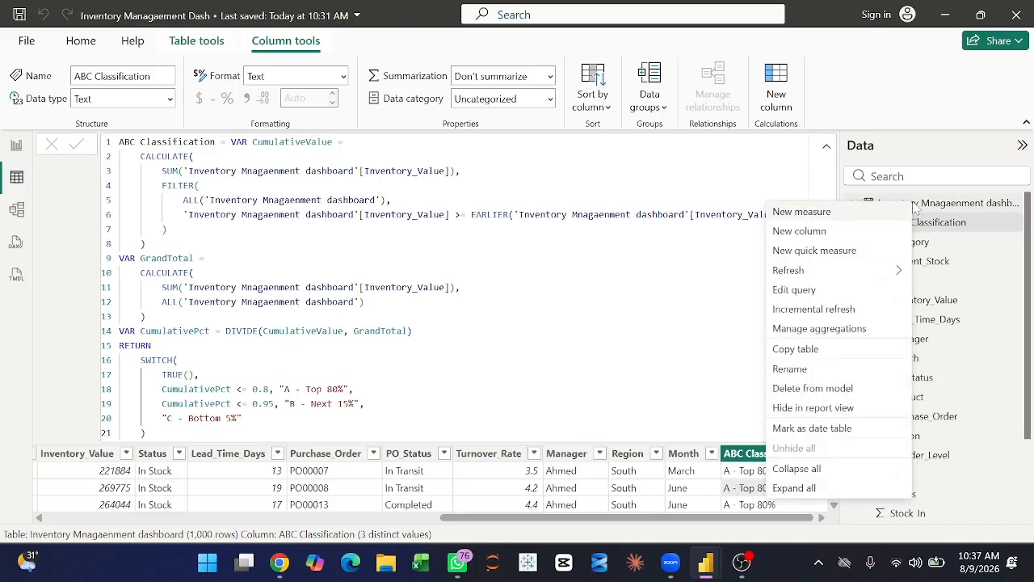
left_click(838, 231)
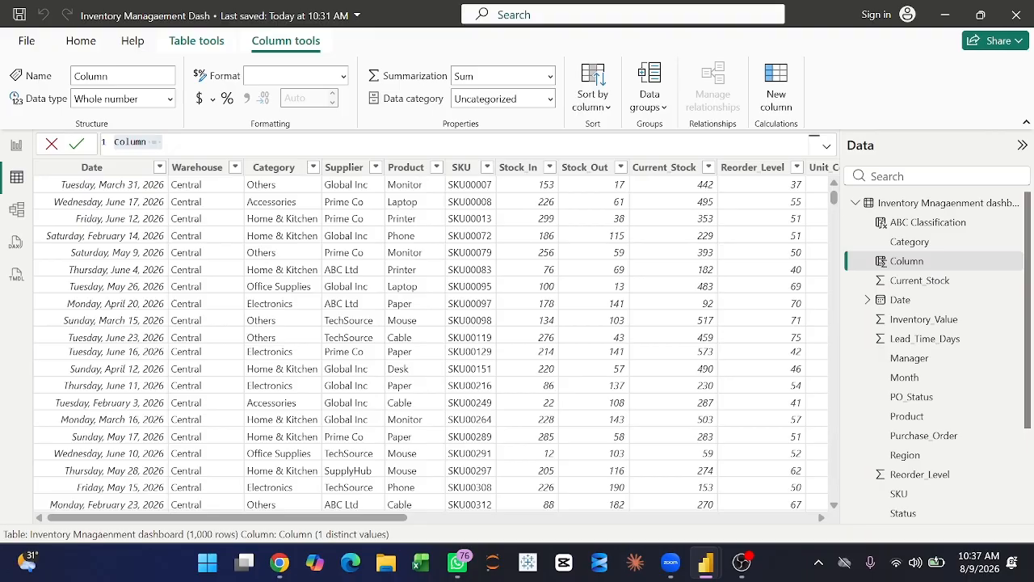
left_click(393, 139)
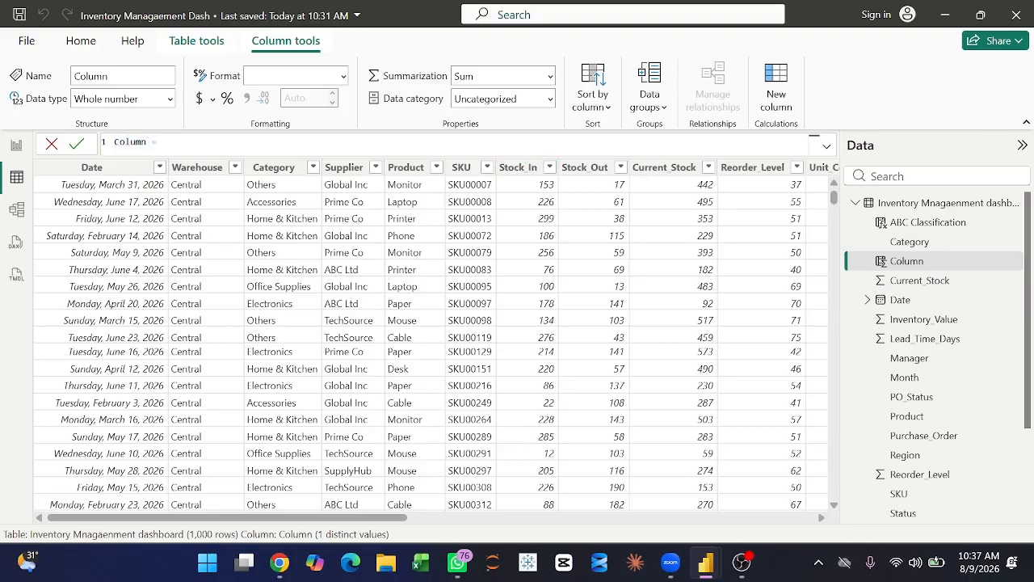
key("ctrl+a")
type("Days of Supply = DIVIDE(     'Inventory Mnagaenment dashboard'[Current_Stock],     'Inventory Mnagaenment dashboard'[Stock_Out],     0 ) * 30")
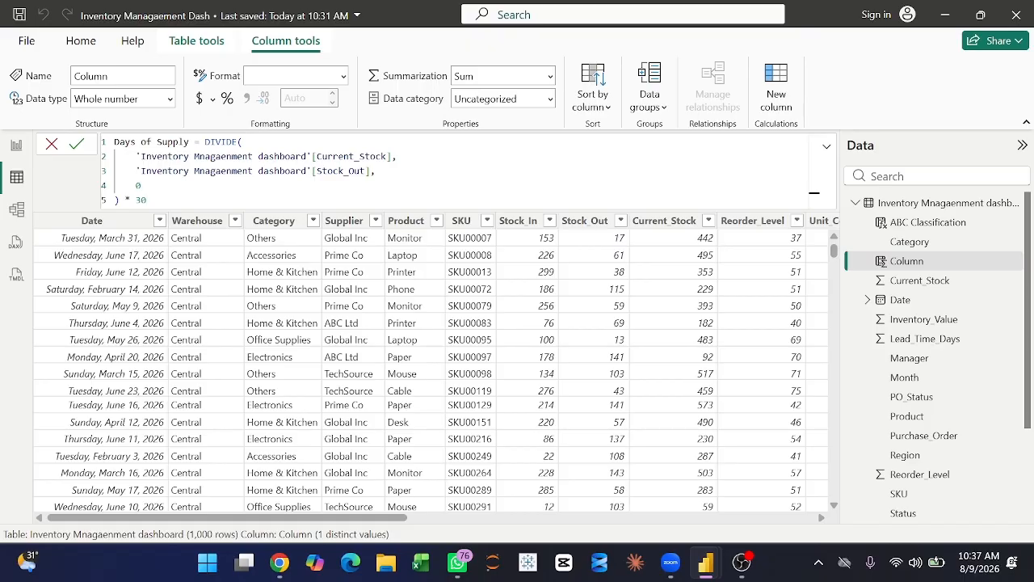
key("Return")
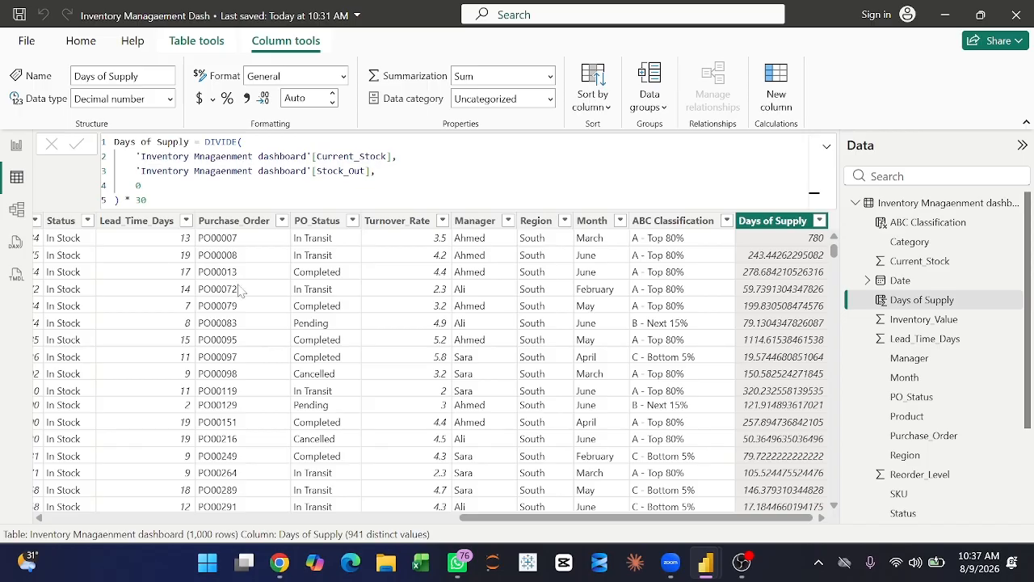
Add a calculated column Lead Time Bucket: Lead_Time_Days <= 7 "Fast (0-7d)", <= 14 "Medium (8-14d)", otherwise "Slow (15d+)".
right_click(912, 208)
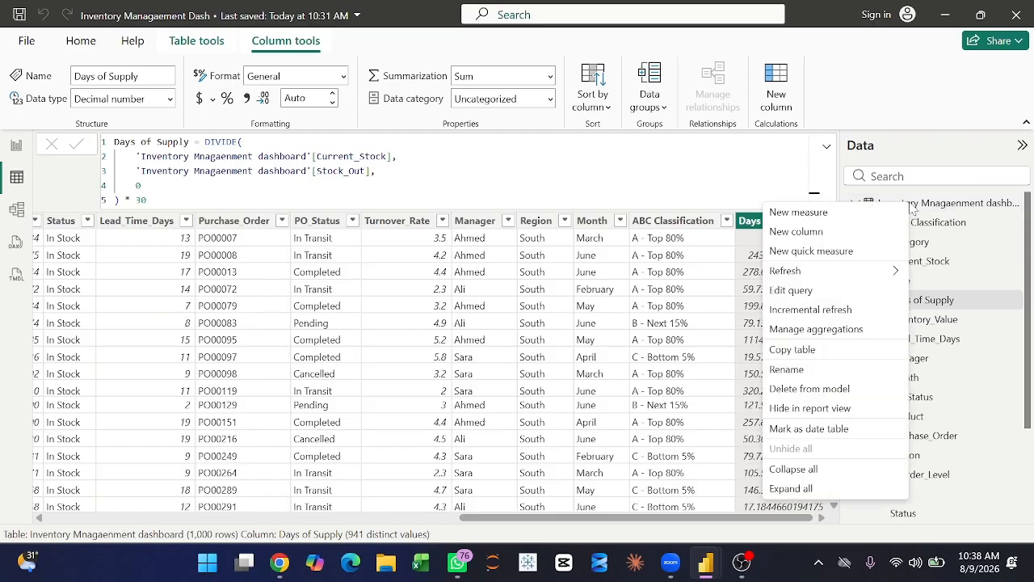
left_click(820, 233)
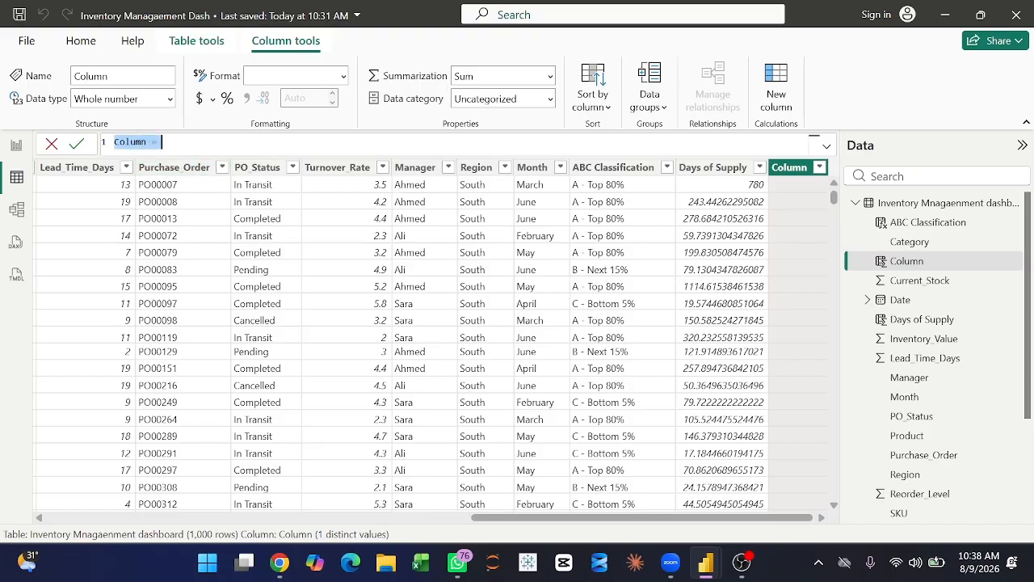
type("Lead Time Bucket = SWITCH(     TRUE(),     'Inventory Mnagaement dashboard'[Lead_Time_Days] <= 7, \"Fast (0-7d)\",     'Inventory Mnagaement dashboard'[Lead_Time_Days] <= 14, \"Medium (8-14d)\",     \"Slow (15d+)\" )")
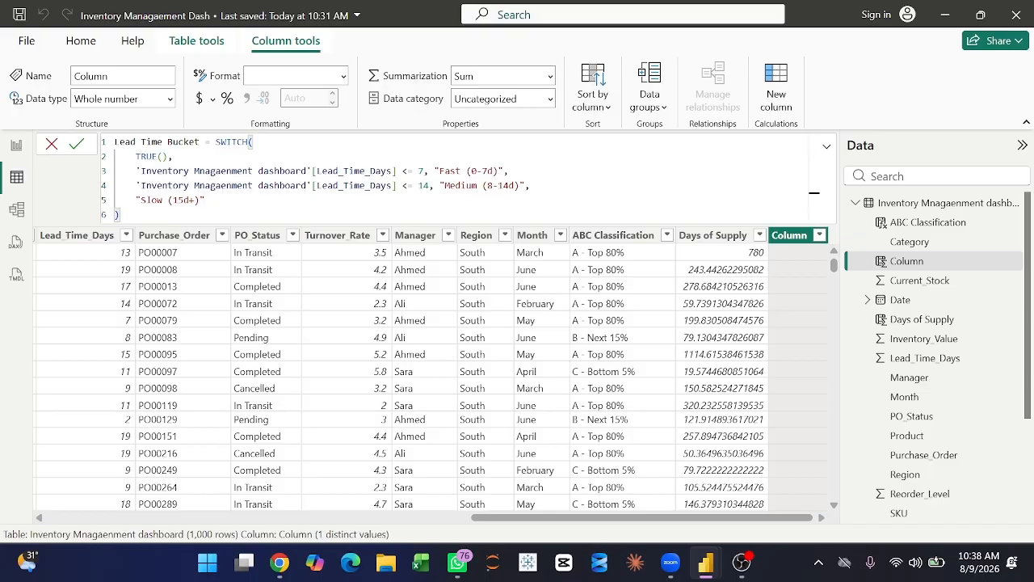
key("Return")
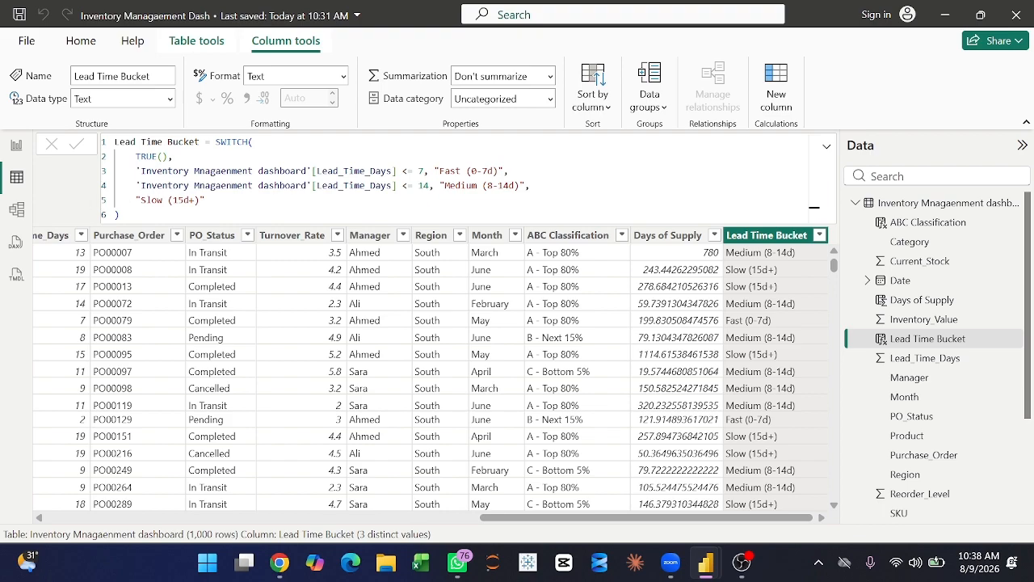
Add a calculated column PO Fulfilled Flag that returns 1 when PO_Status is "Completed" and 0 otherwise.
right_click(891, 212)
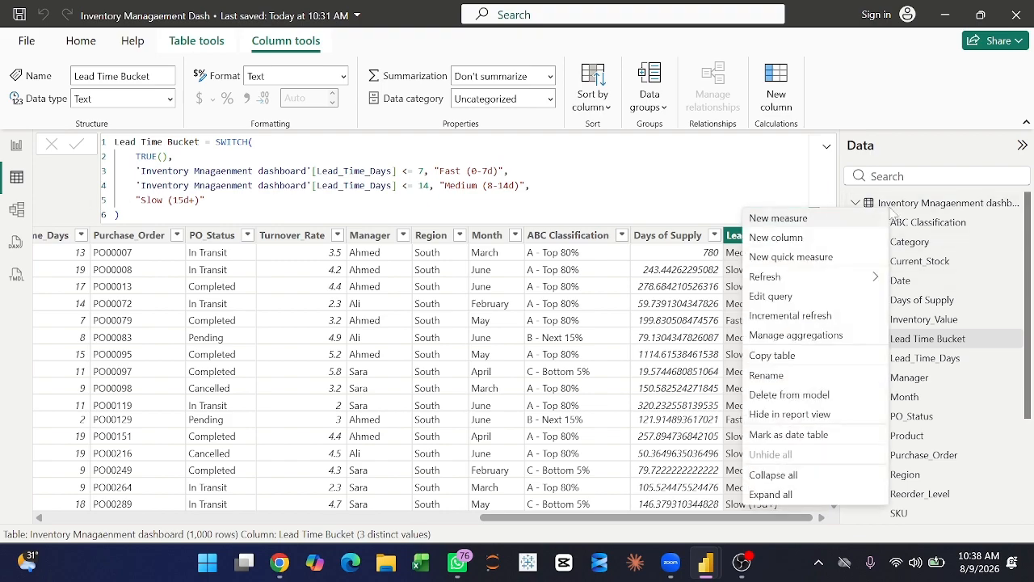
left_click(778, 238)
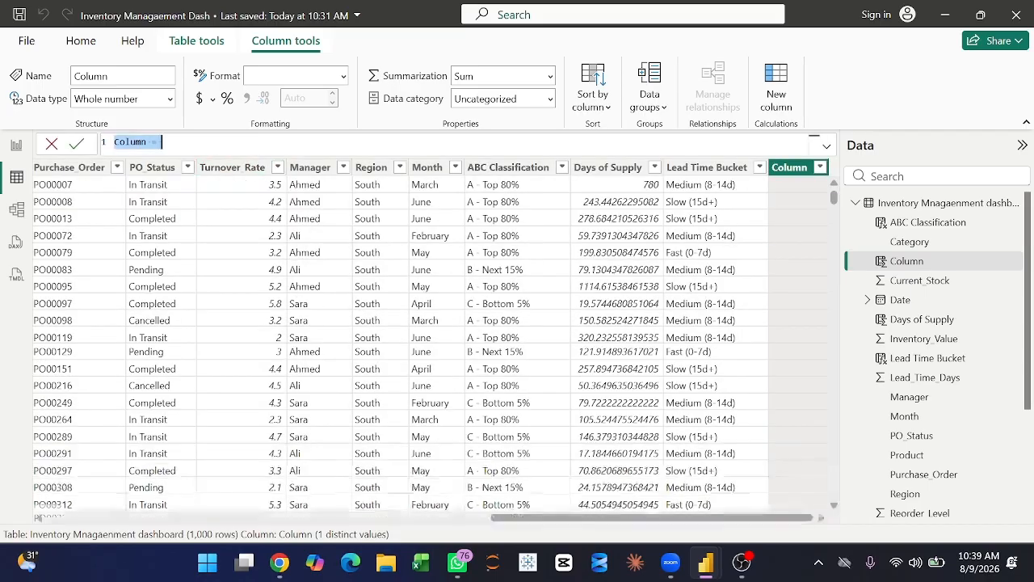
key("ctrl+a")
type("PO Fulfilled Flag = IF('Inventory Mnagaenment dashboard'[PO_Status] = \"Completed\", 1, 0)")
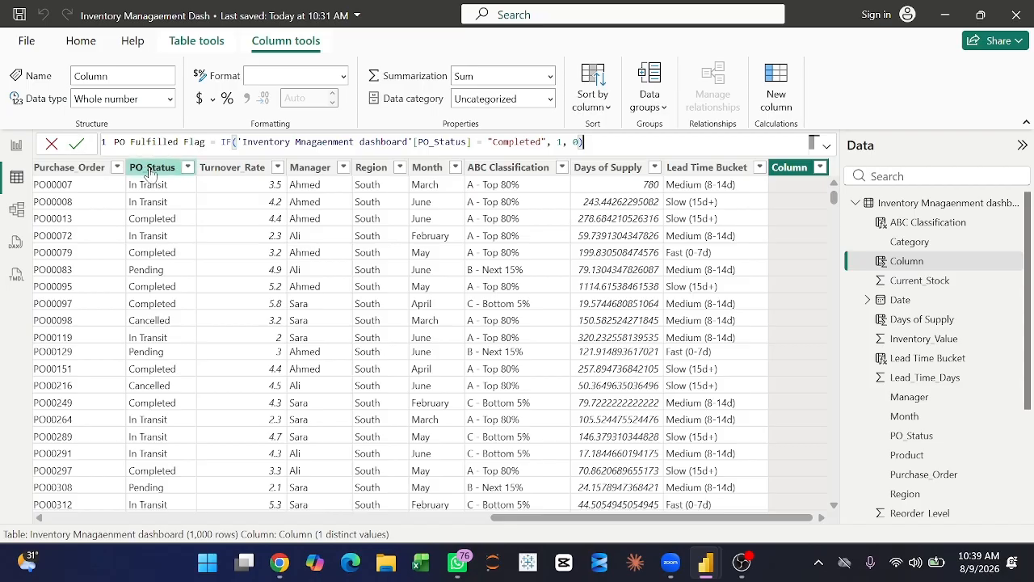
scroll(410, 256, "left", 5)
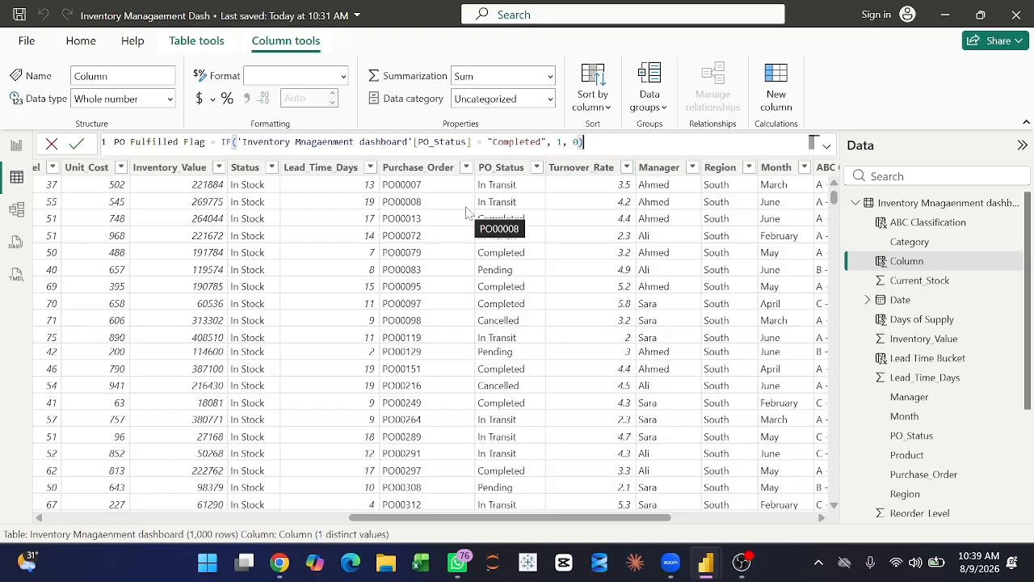
scroll(580, 266, "right", 4)
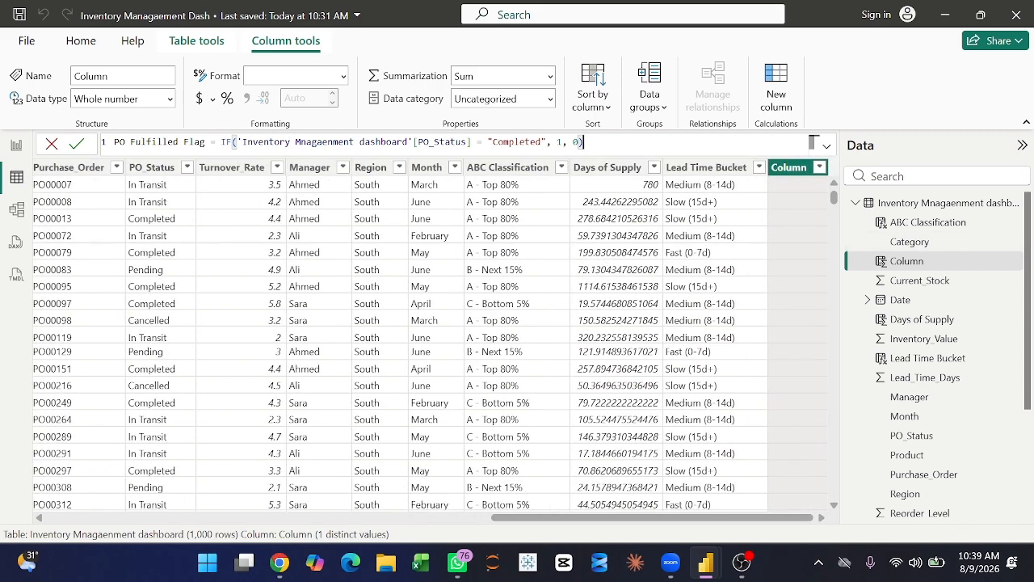
scroll(295, 263, "left", 1)
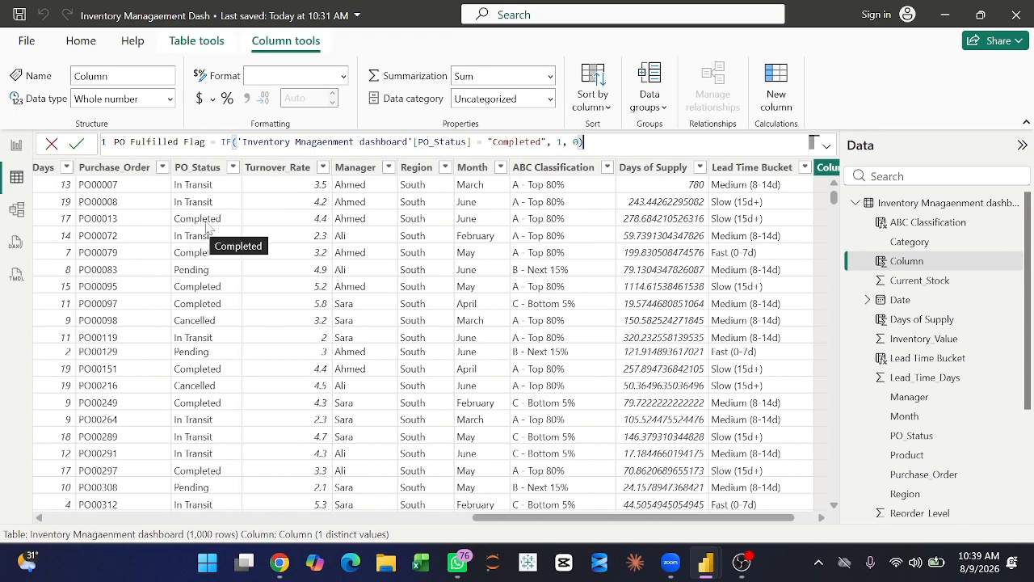
scroll(196, 229, "right", 1)
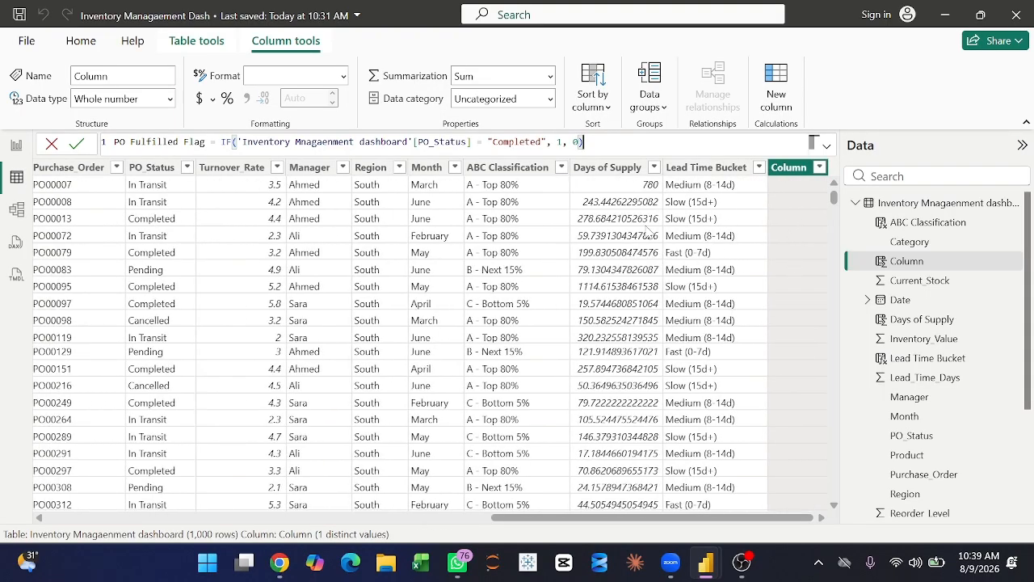
key("Return")
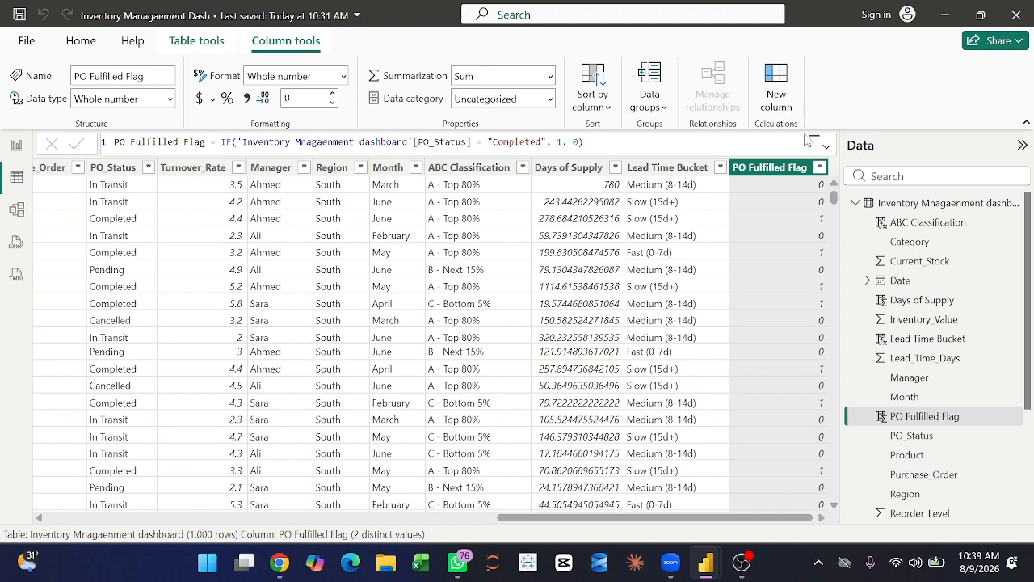
Add a calculated column Reorder Flag: Current_Stock = 0 "Out of Stock", Current_Stock <= Reorder_Level "Reorder Needed", otherwise "OK", and check its distinct values.
right_click(902, 208)
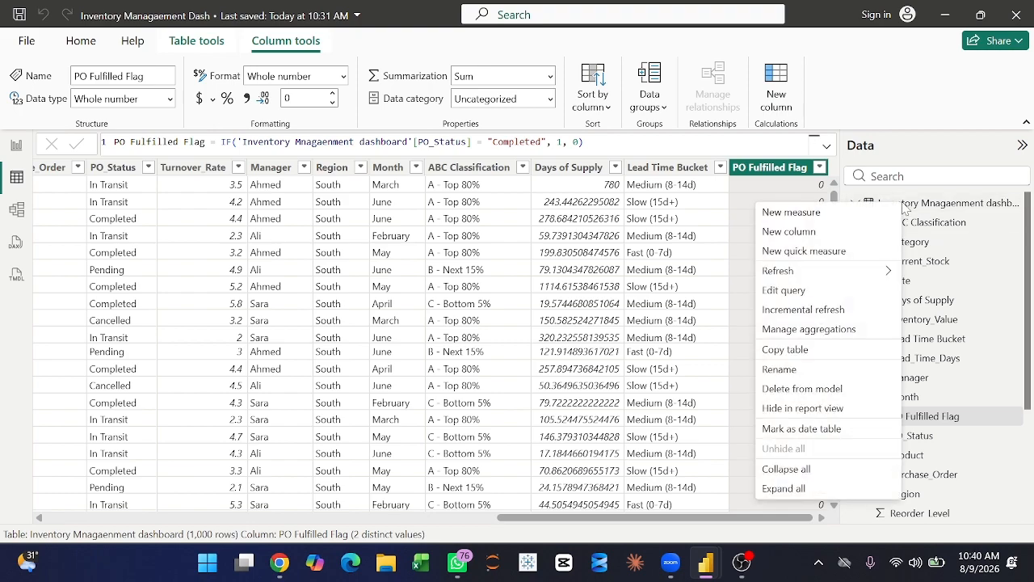
left_click(800, 234)
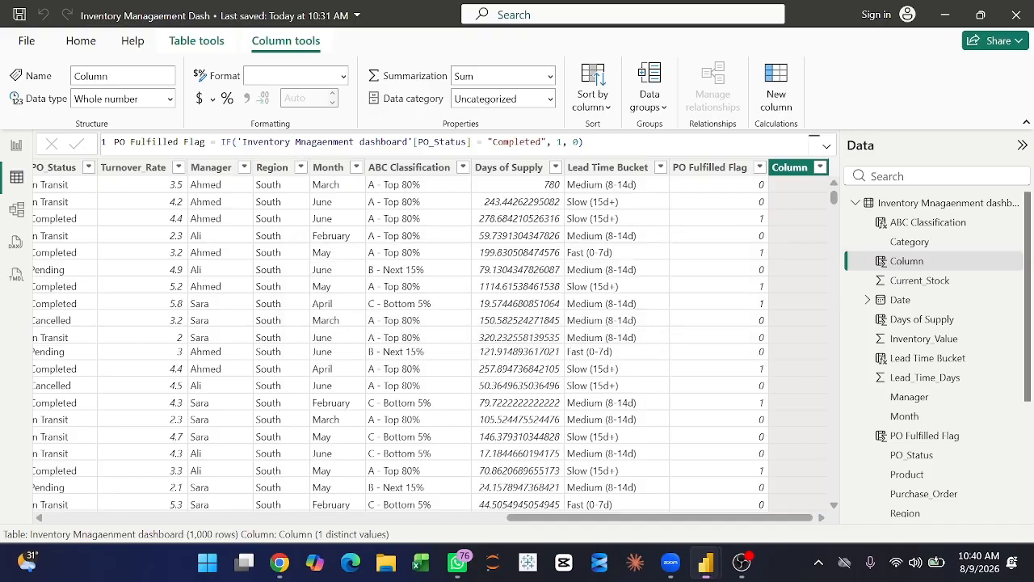
type("Reorder Flag = IF(     'Inventory Mnagaenment dashboard'[Current_Stock] = 0, \"Out of Stock\",     IF('Inventory Mnagaenment dashboard'[Current_Stock] <= 'Inventory Mnagaenment dashboard'[Reorder_Level], \"Reorder Needed\", \"OK\") )")
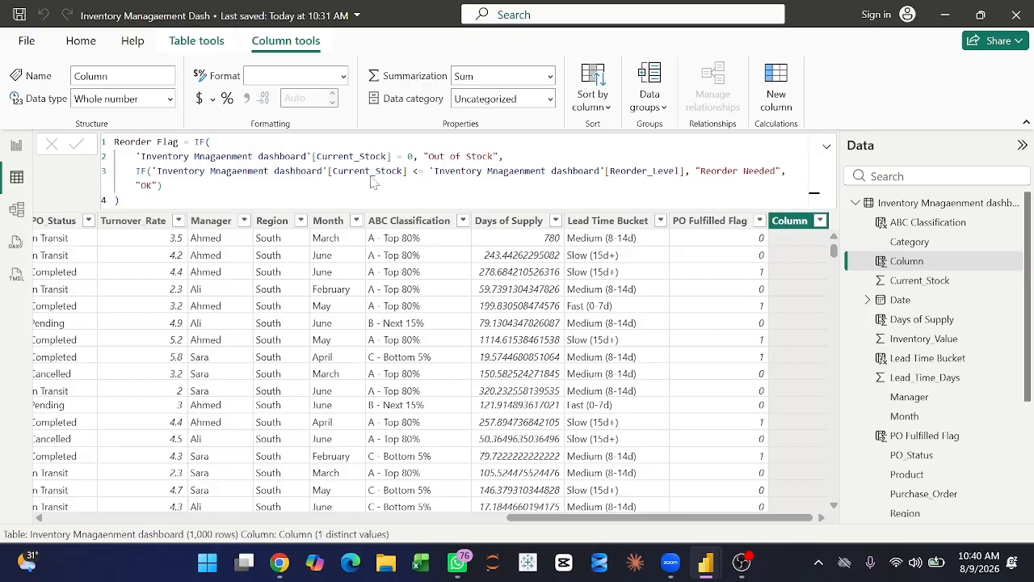
key("Return")
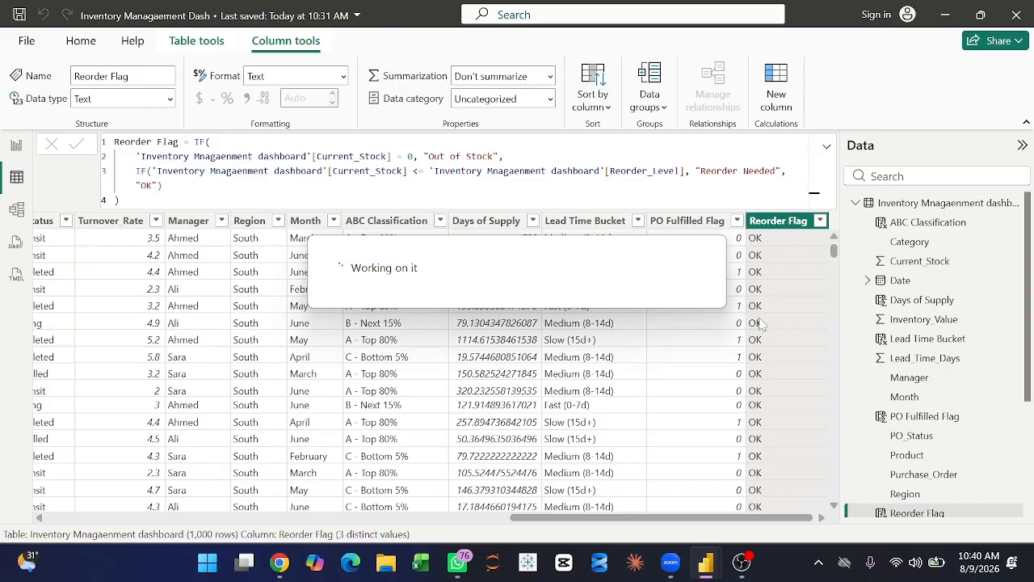
scroll(780, 394, "down", 10)
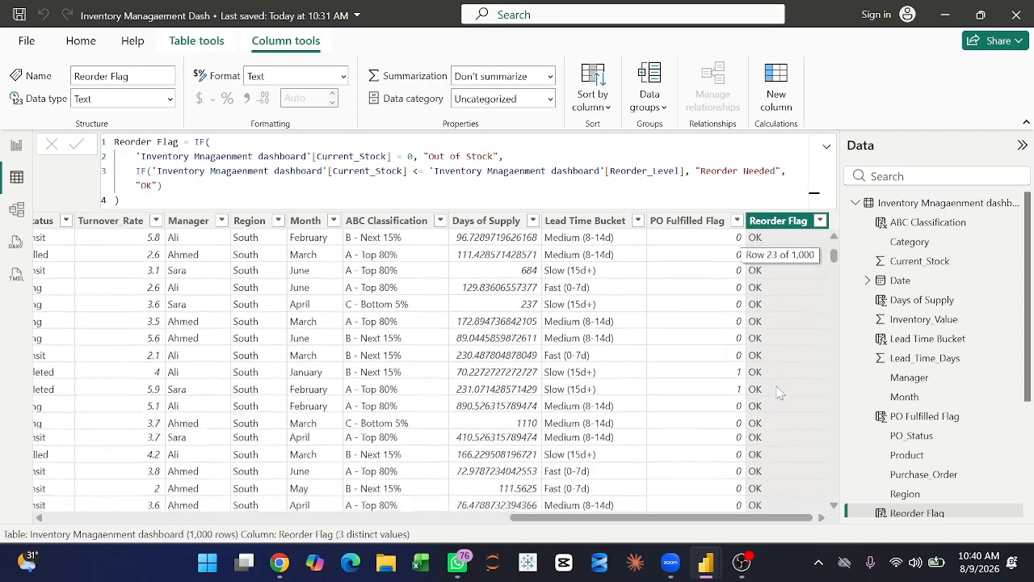
left_click(821, 221)
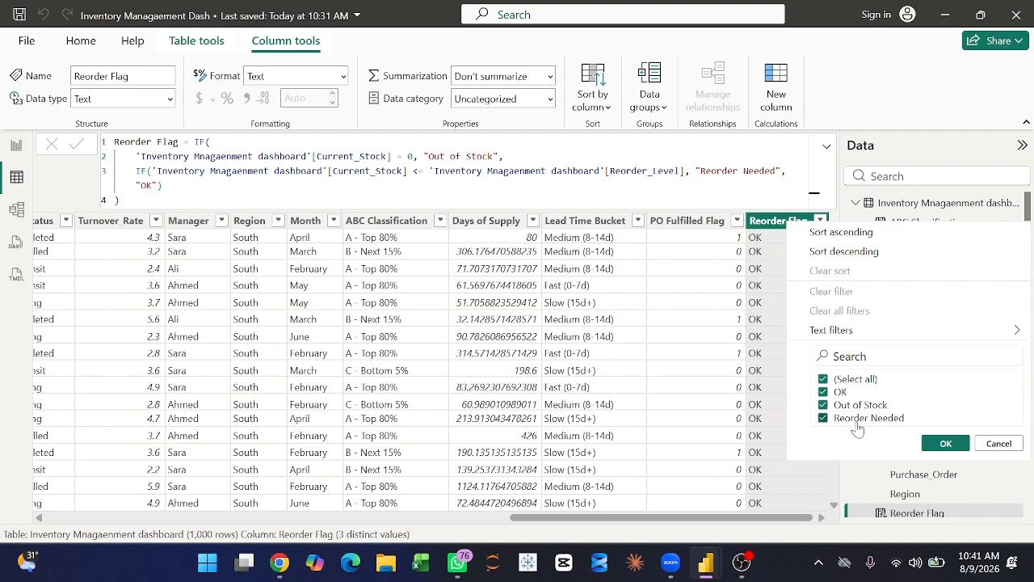
left_click(760, 301)
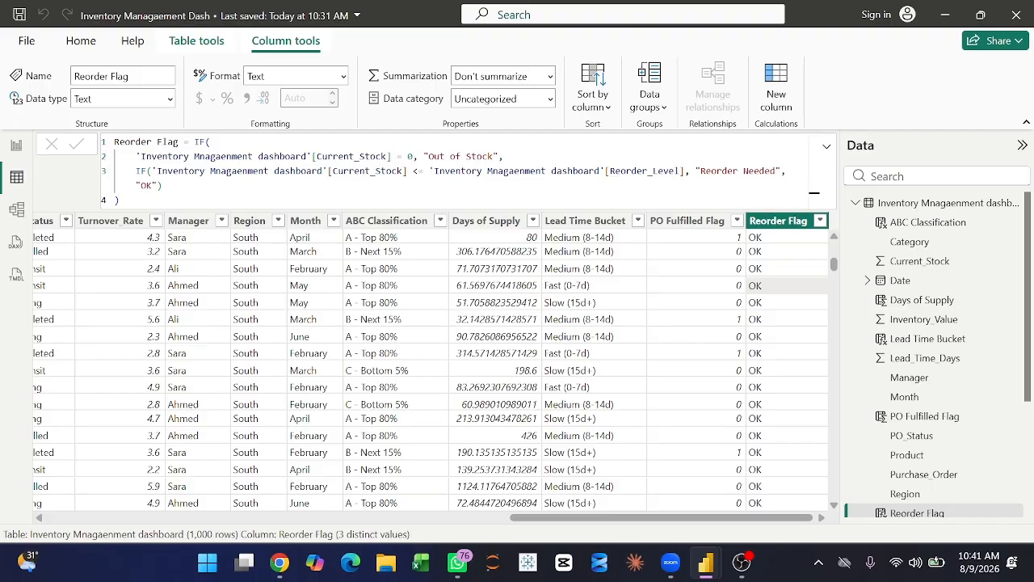
Add a calculated column Stock Value Check that multiplies Current_Stock by Unit_Cost.
right_click(906, 213)
left_click(830, 241)
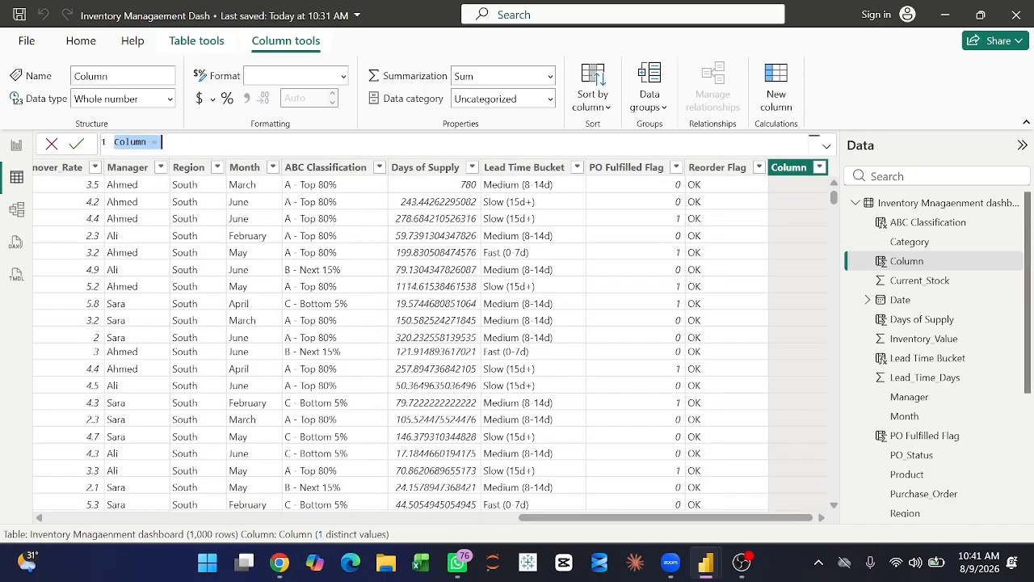
type("Stock Value Check = 'Inventory Mnagaenment dashboard'[Current_Stock] * 'Inventory Mnagaenment dashboard'[Unit_Cost]")
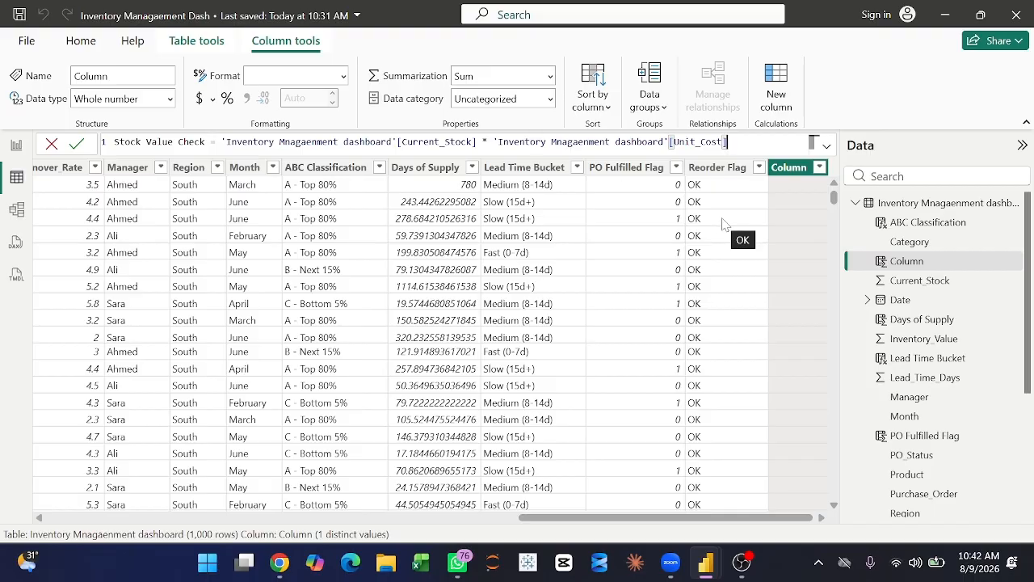
key("Return")
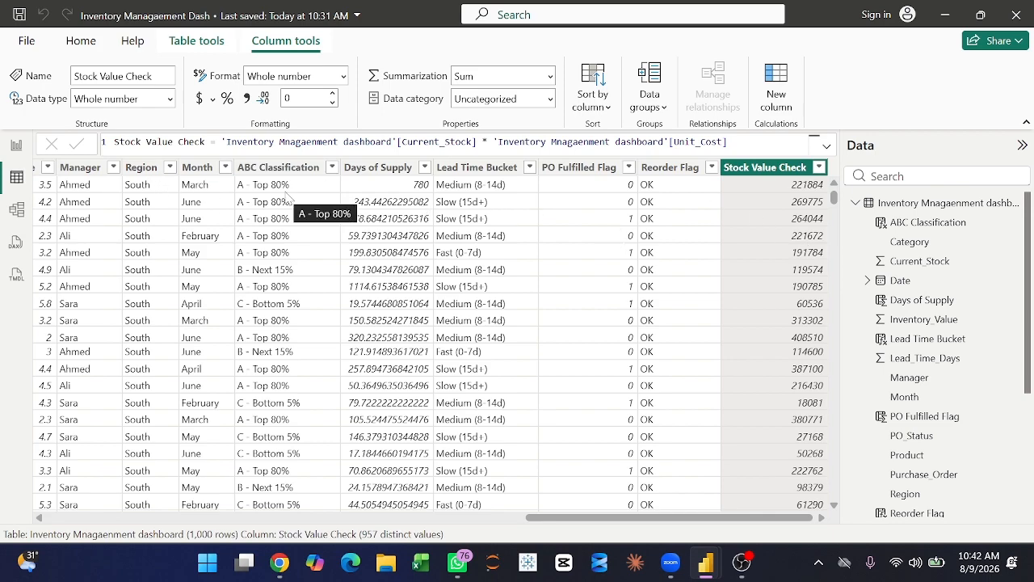
Add a measure 3-Month Avg Turnover using AVERAGEX of [Inventory Turnover Rate] over DATESINPERIOD on Date, from LASTDATE of Date, -3, MONTH.
right_click(932, 209)
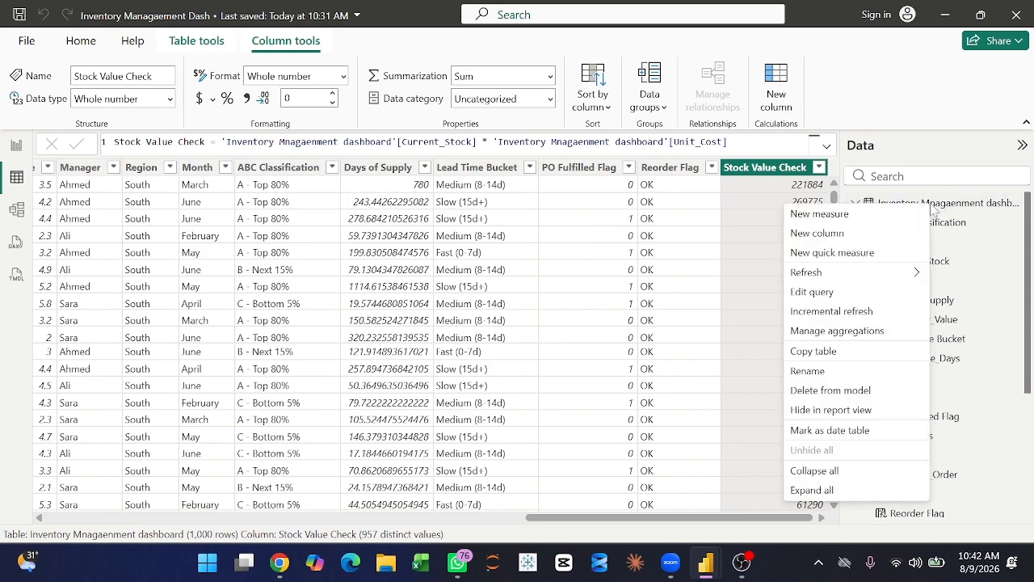
key("Escape")
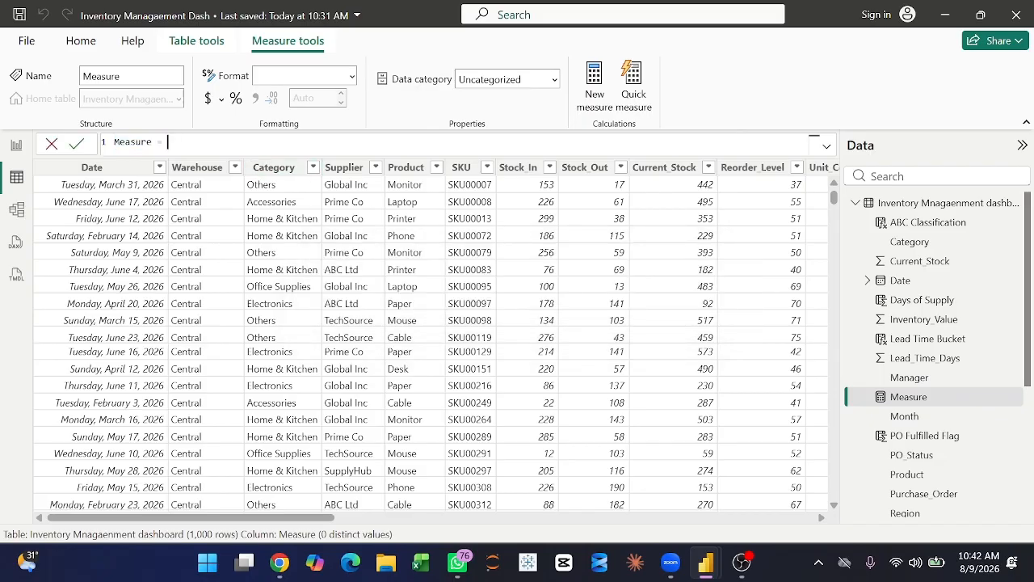
type("3-Month Avg Turnover = AVERAGEX(     DATESINPERIOD(         'Inventory Mnagaenment dashboard'[Date],         LASTDATE('Inventory Mnagaenment dashboard'[Date]),         -3,         MONTH     ),     [Inventory Turnover Rate] )")
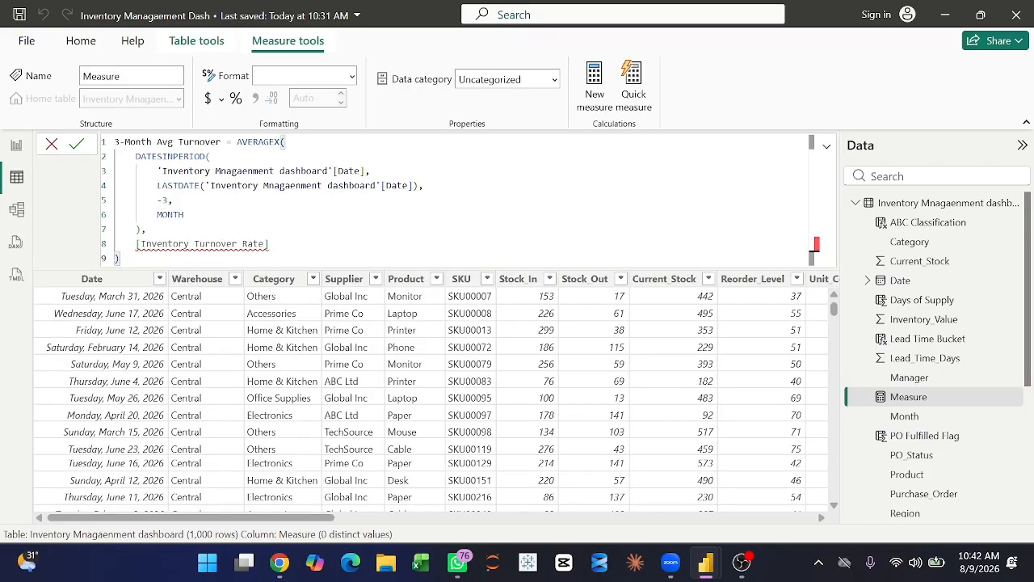
mouse_move(202, 244)
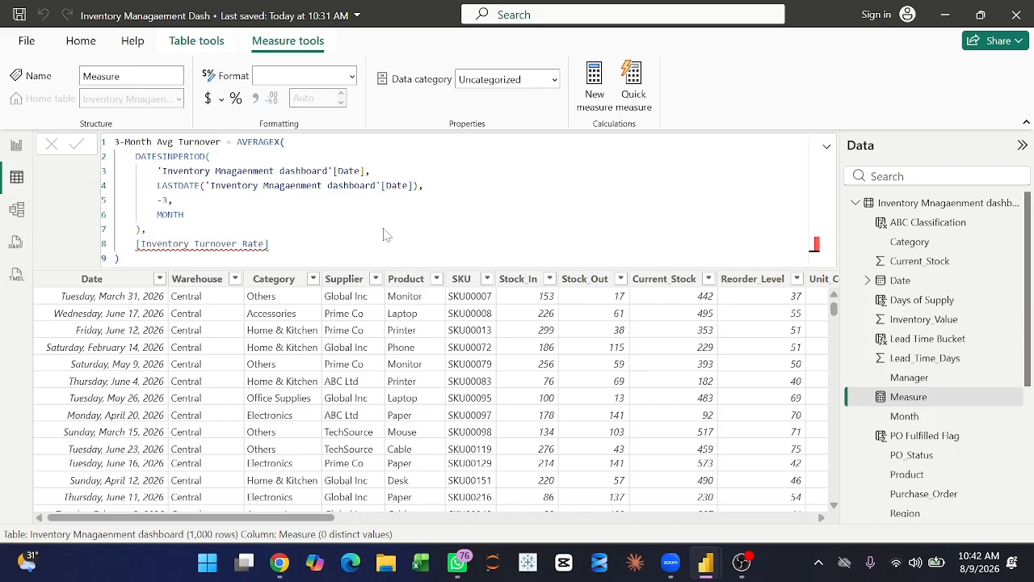
key("Return")
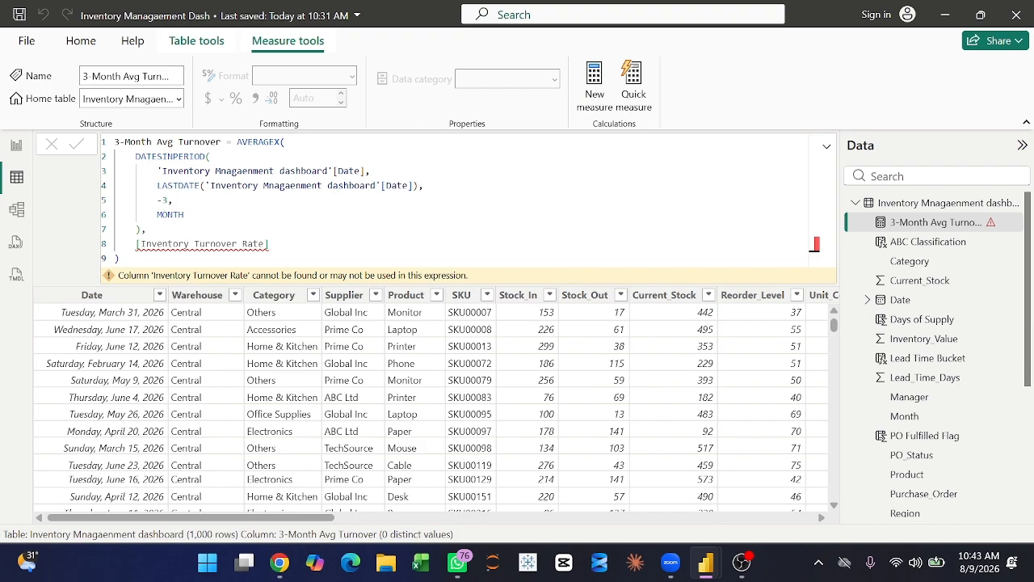
Add a measure Avg Lead Time Days that returns the AVERAGE of the Lead_Time_Days column.
right_click(884, 205)
left_click(824, 223)
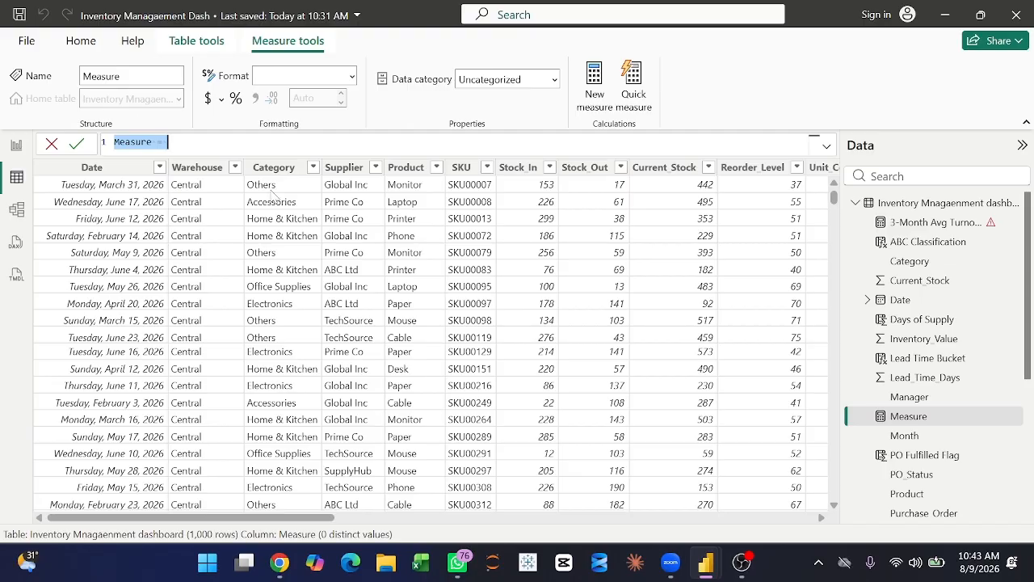
type("Avg Lead Time Days = AVERAGE('Inventory Mnagaenment dashboard'[Lead_Time_Days])")
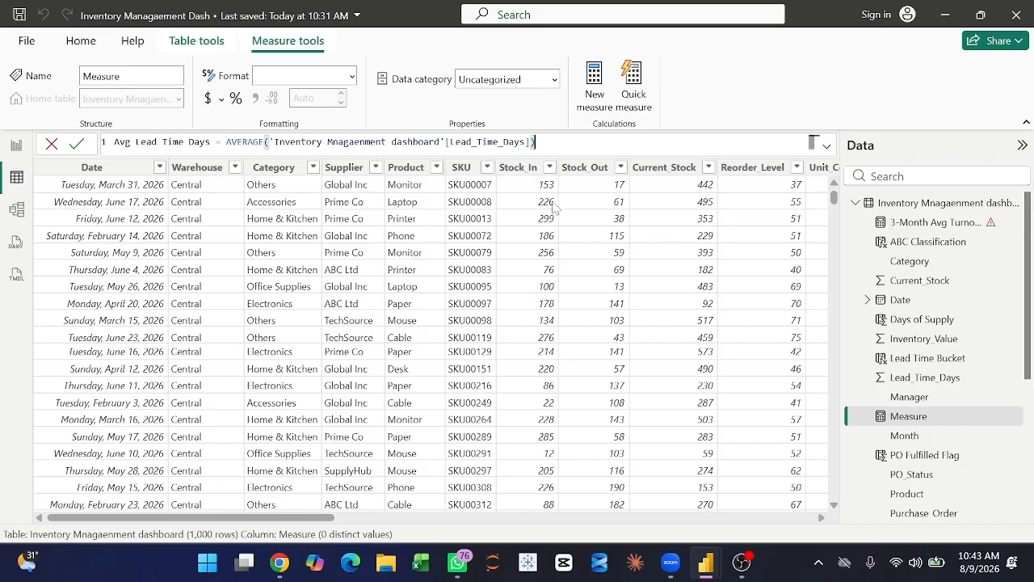
key("Return")
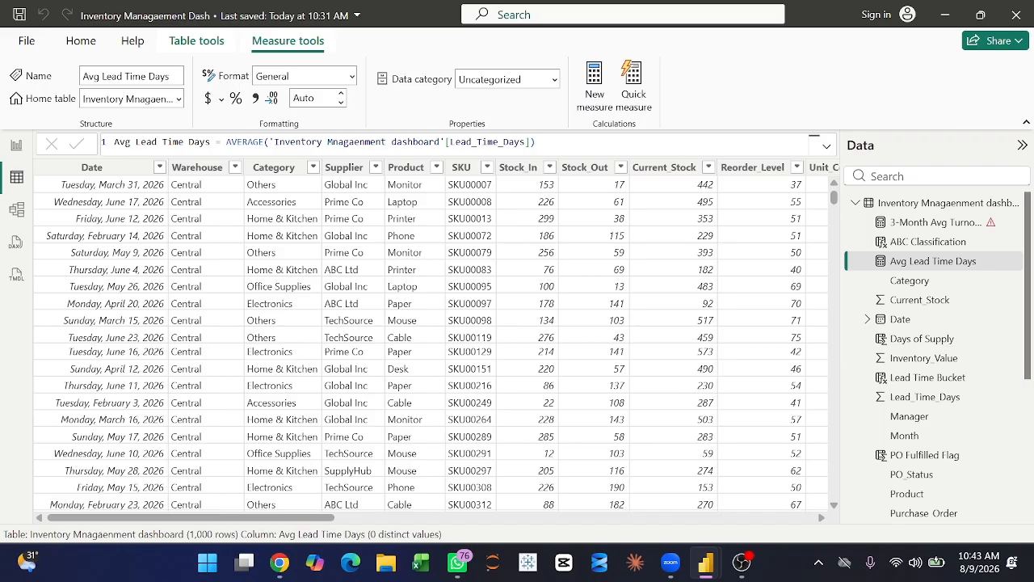
Add a measure Inventory Turnover Rate that divides [Total Stock Out] by [Total Units in Stock], with 0 as the alternate result, and multiplies by 12.
right_click(893, 208)
left_click(801, 219)
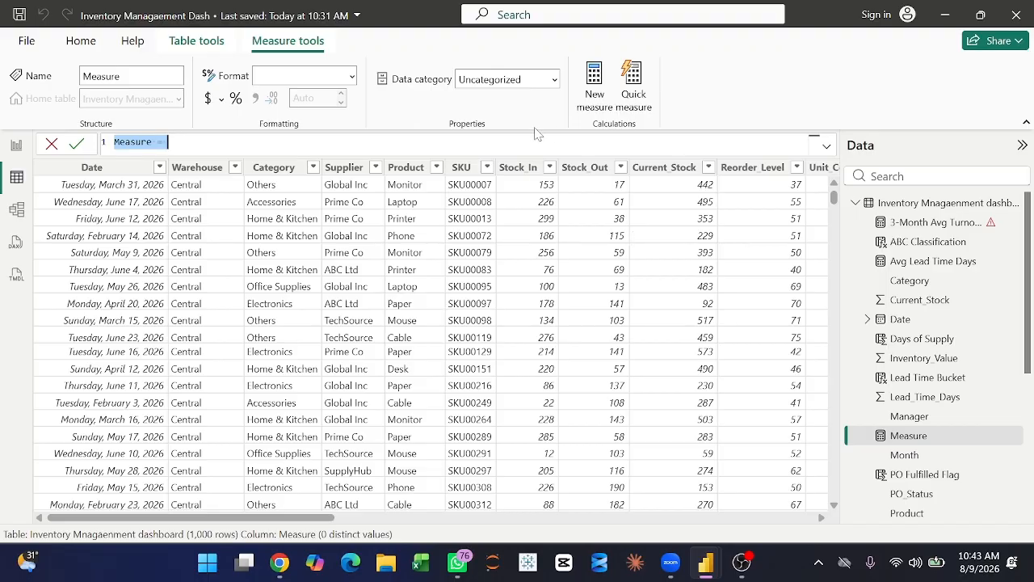
left_click(168, 142)
key("ctrl+a")
key("alt+Tab")
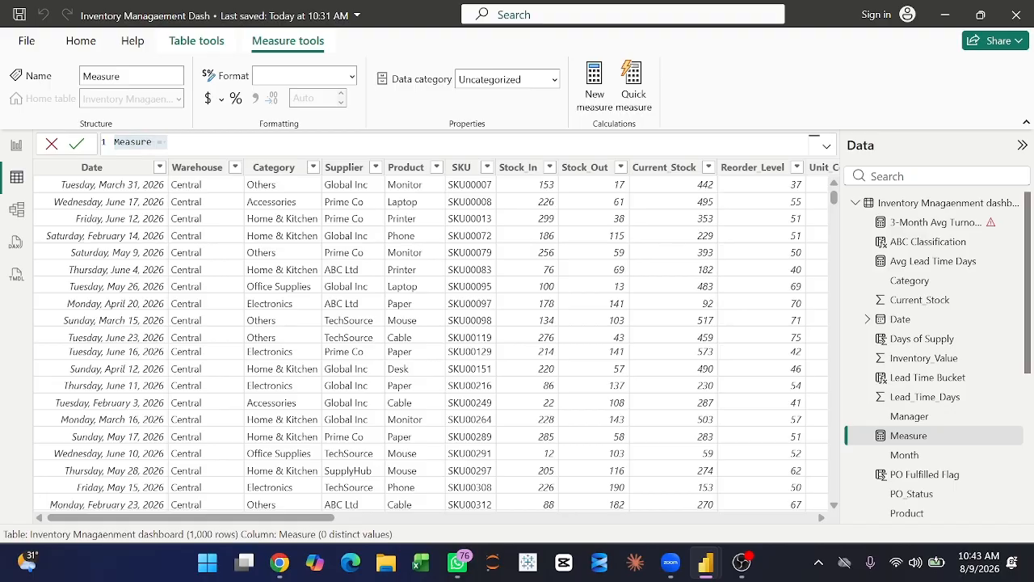
left_click(230, 142)
key("ctrl+a")
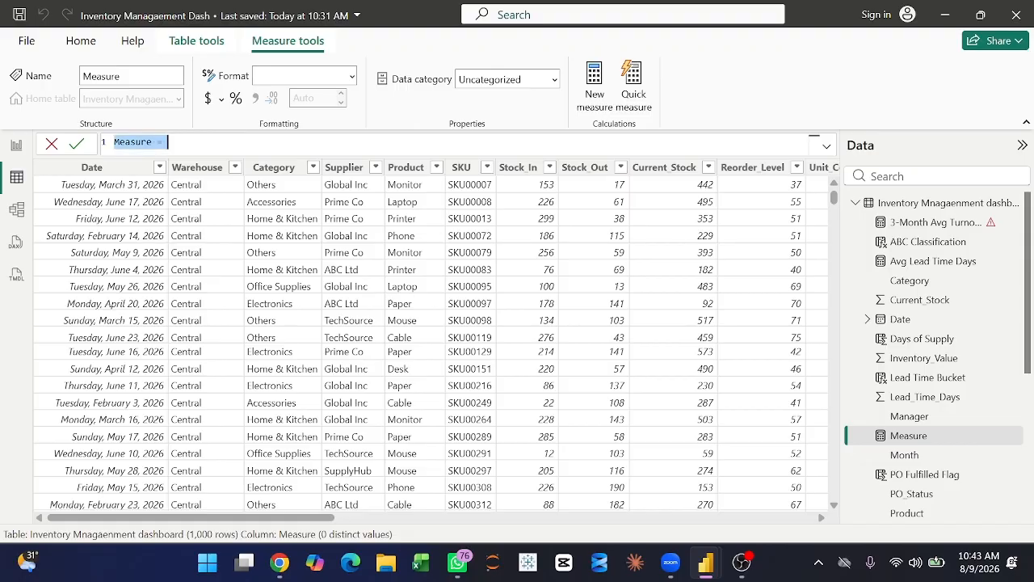
type("Inventory Turnover Rate = DIVIDE(     [Total Stock Out],     [Total Units in Stock],     0 ) * 12")
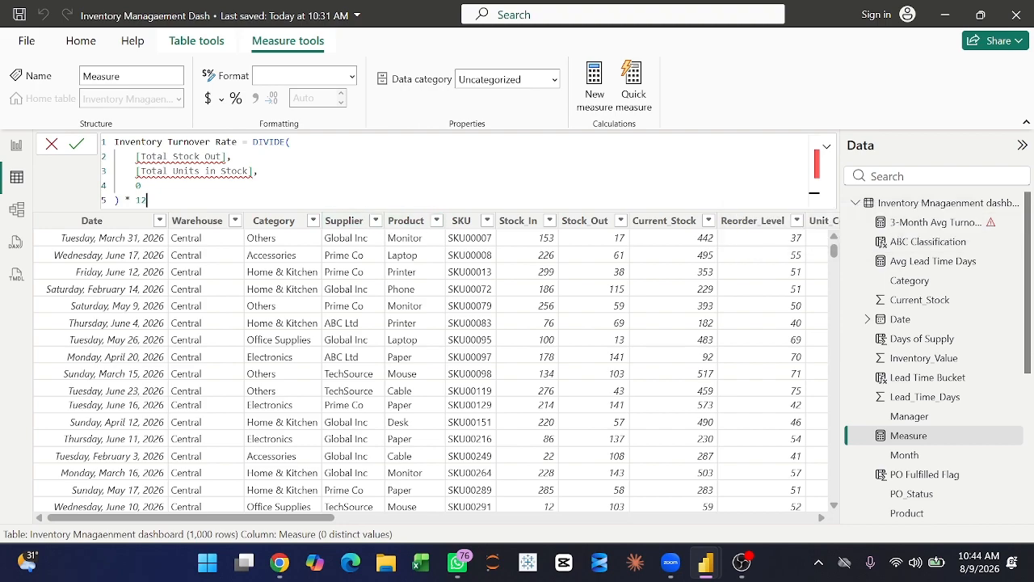
key("Return")
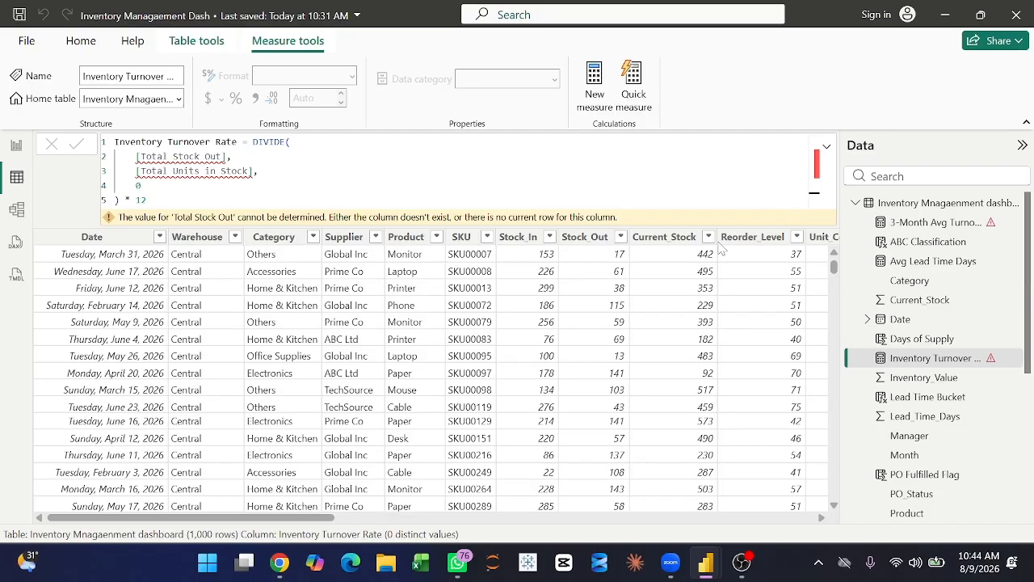
Add a measure Inventory Value that returns the SUM of the Inventory_Value column.
right_click(911, 206)
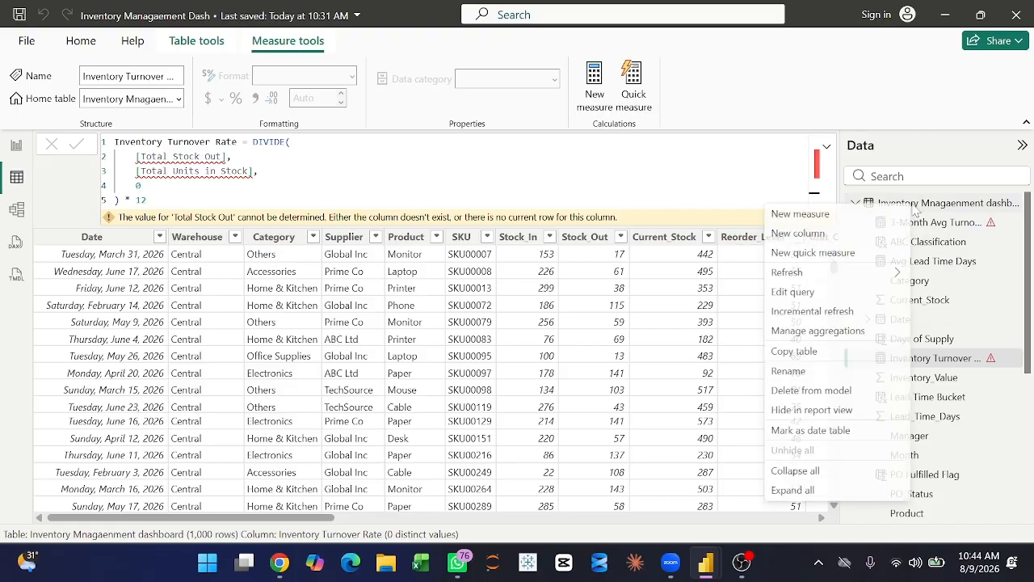
left_click(823, 215)
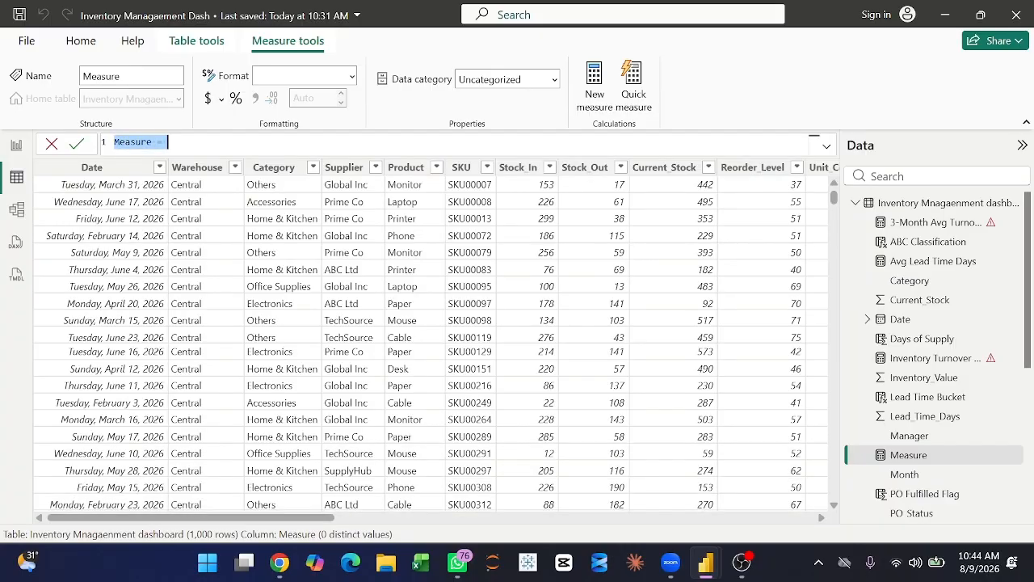
type("Inventory Value = SUM('Inventory Mnagaenment dashboard'[Inventory_Value])")
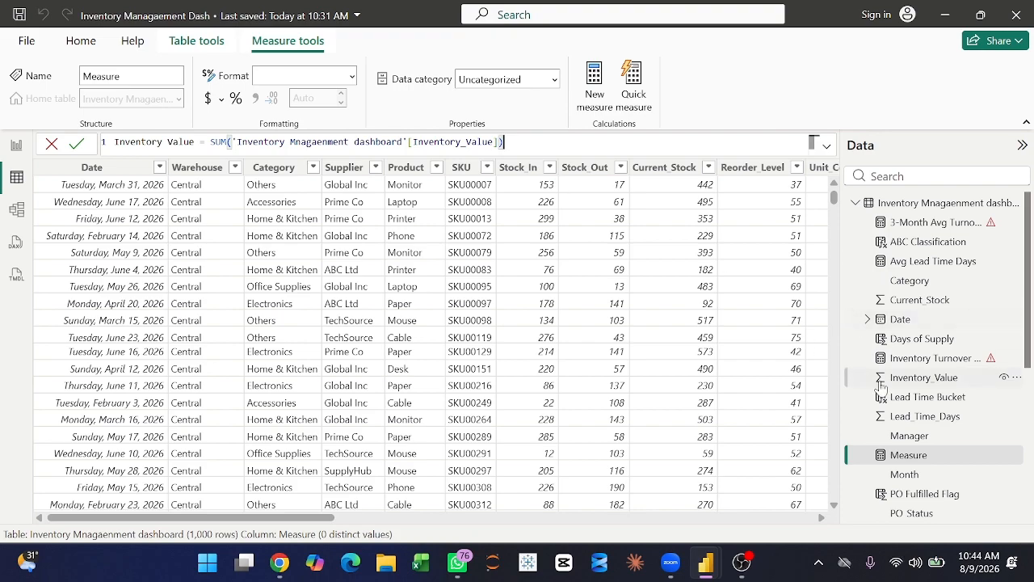
left_click(910, 461)
key("Return")
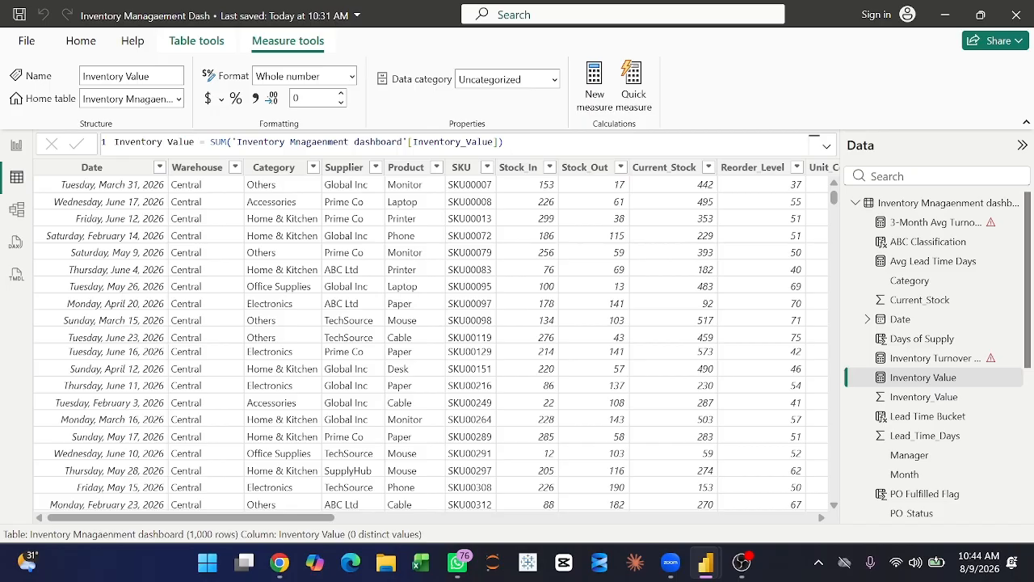
Add a measure Inventory Value MoM % that divides [Inventory Value] minus its previous-month value (DATEADD on Date, -1, MONTH) by the previous-month value.
right_click(902, 207)
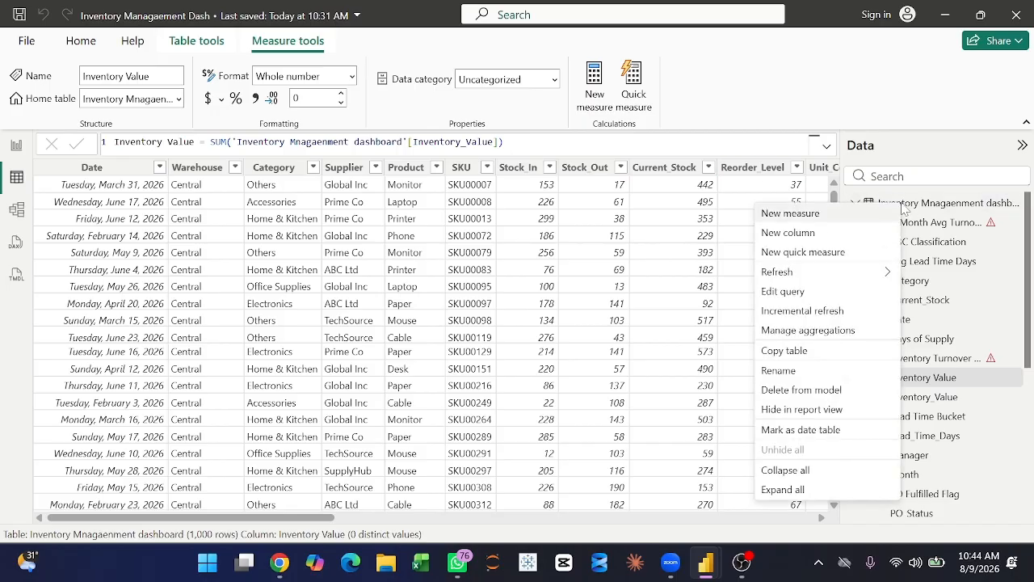
key("Escape")
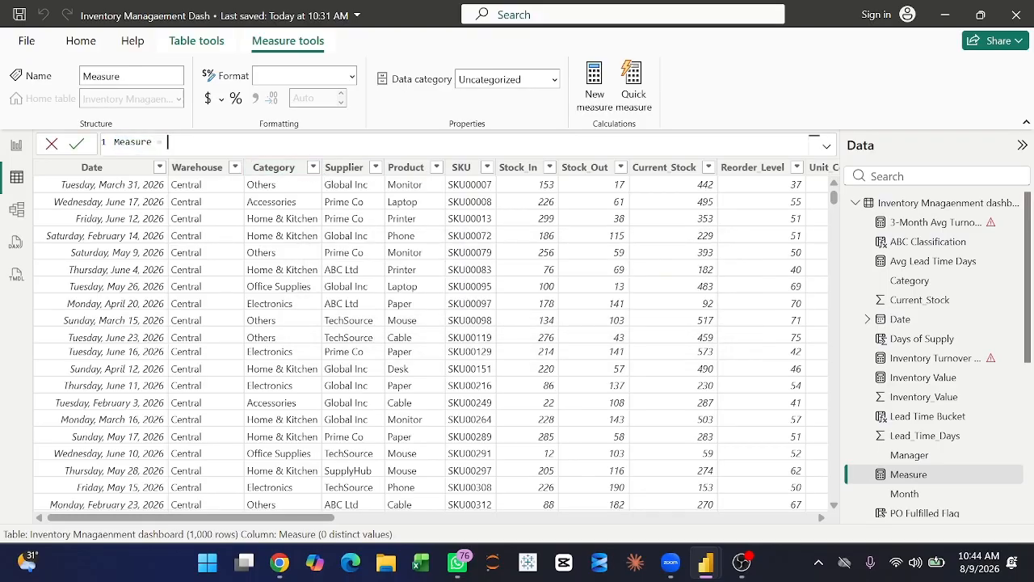
key("ctrl+a")
type("Inventory Value MoM % = VAR CurrentVal = [Inventory Value] VAR PreviousMonthVal =     CALCULATE(         [Inventory Value],         DATEADD('Inventory Mnagaenment dashboard'[Date], -1, MONTH)     ) RETURN     DIVIDE(CurrentVal - PreviousMonthVal, PreviousMonthVal)")
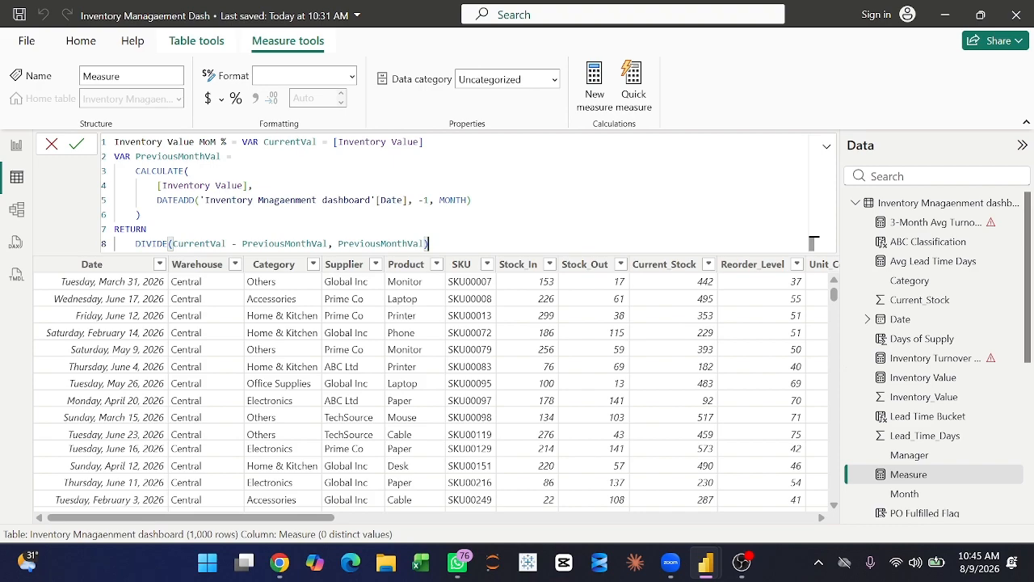
key("Return")
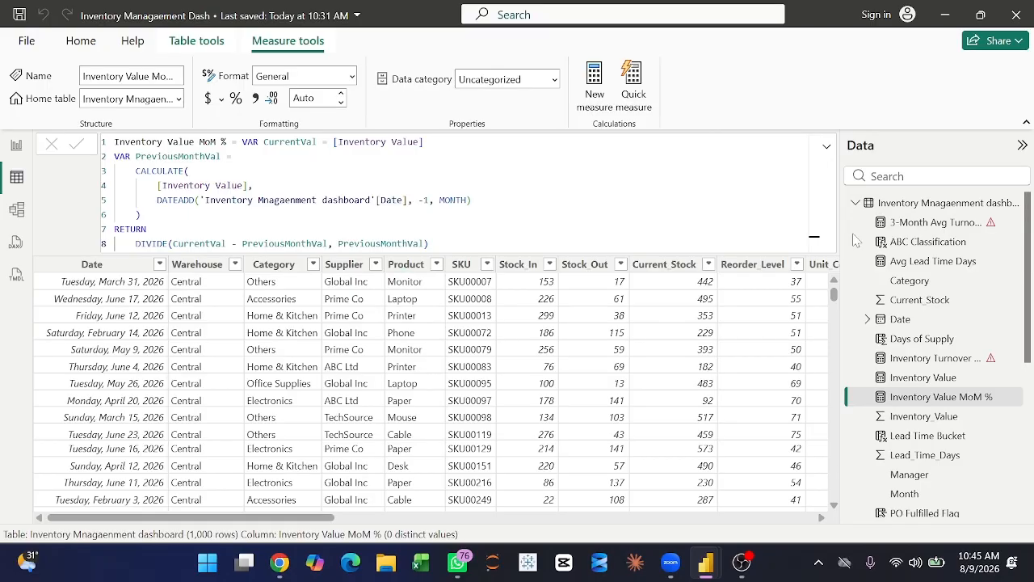
Add a measure Item Count that returns COUNTROWS of the 'Inventory Mnagaenment dashboard' table.
right_click(911, 209)
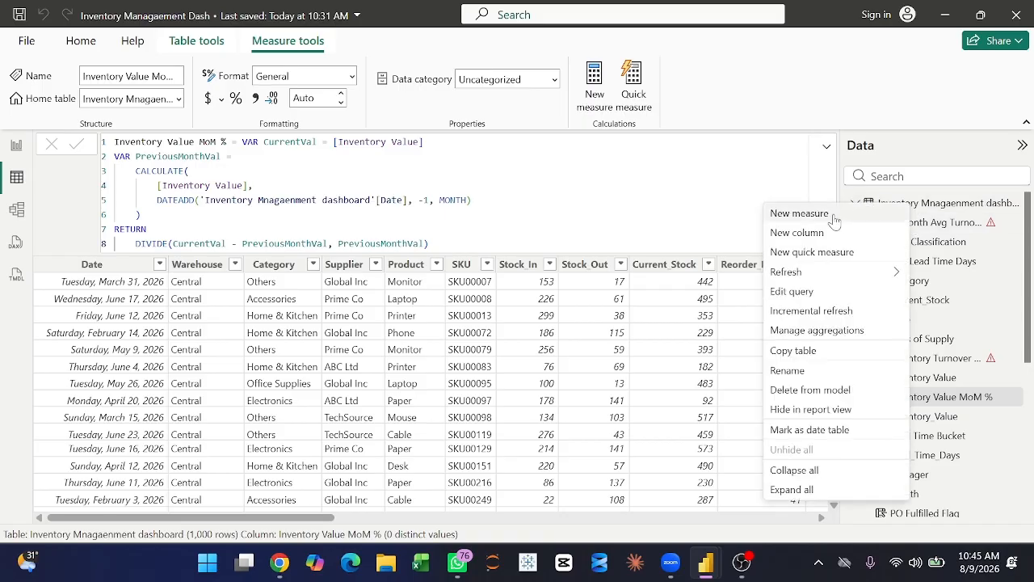
key("Escape")
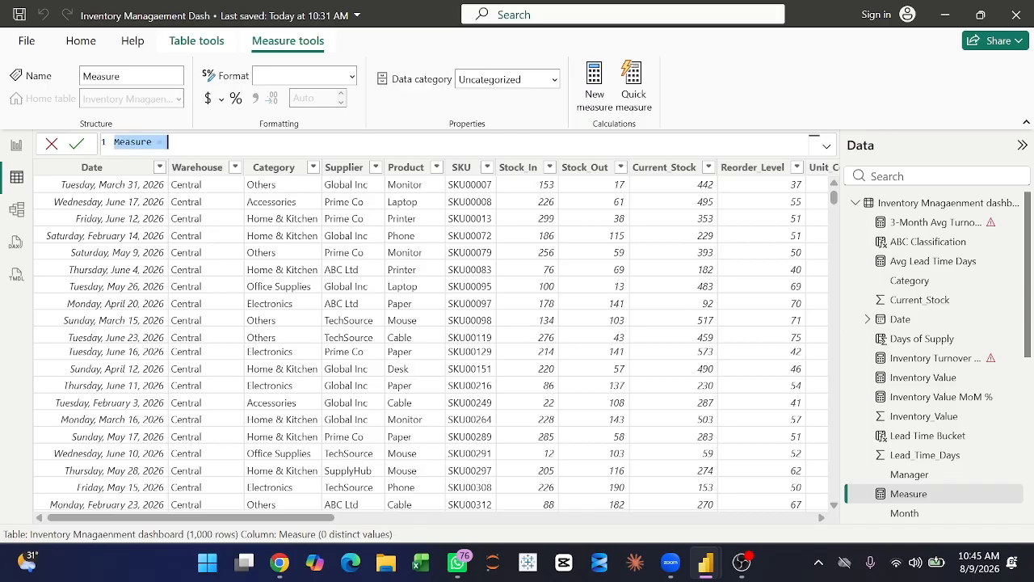
type("Item Count = COUNTROWS('Inventory Mnagaenment dashboard')")
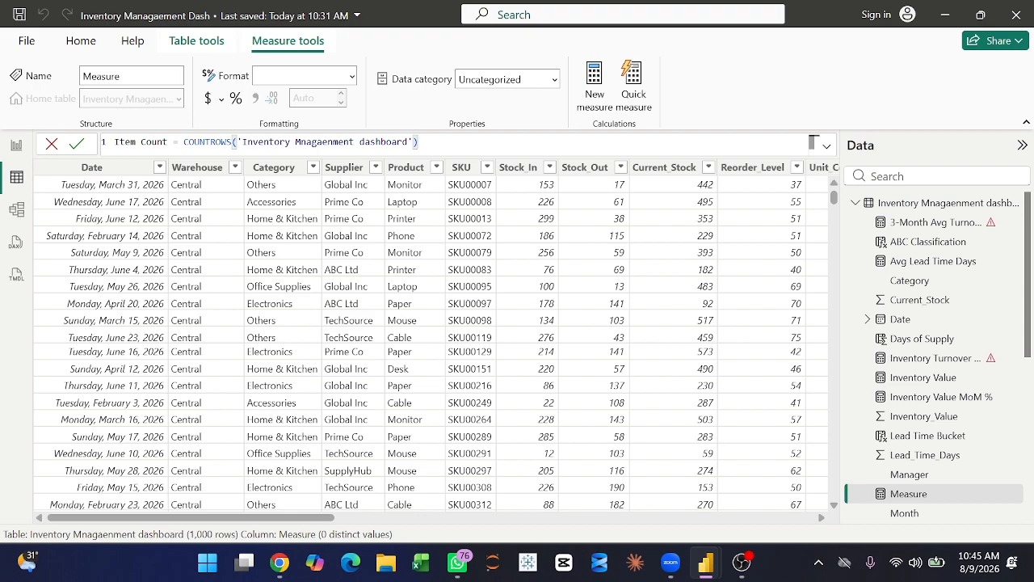
key("Return")
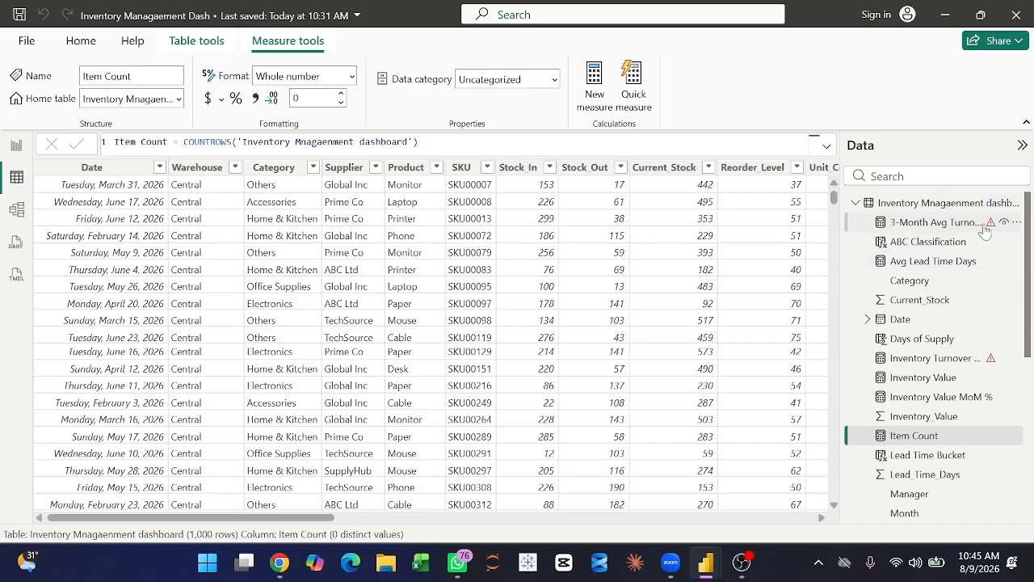
Add a measure Low Stock Items that uses CALCULATE with COUNTROWS of the inventory table where Status = "Low Stock".
mouse_move(991, 232)
right_click(918, 211)
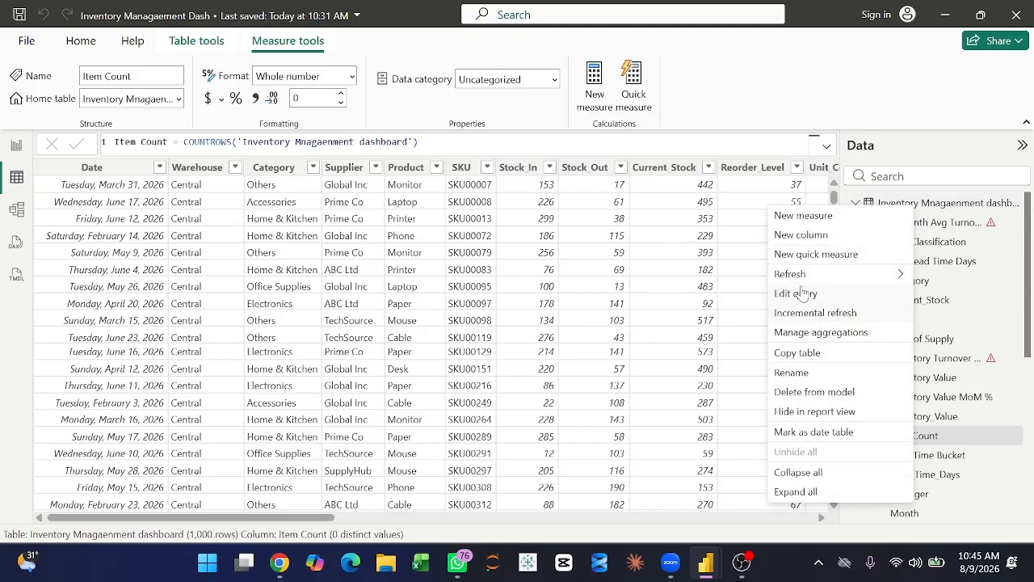
left_click(804, 215)
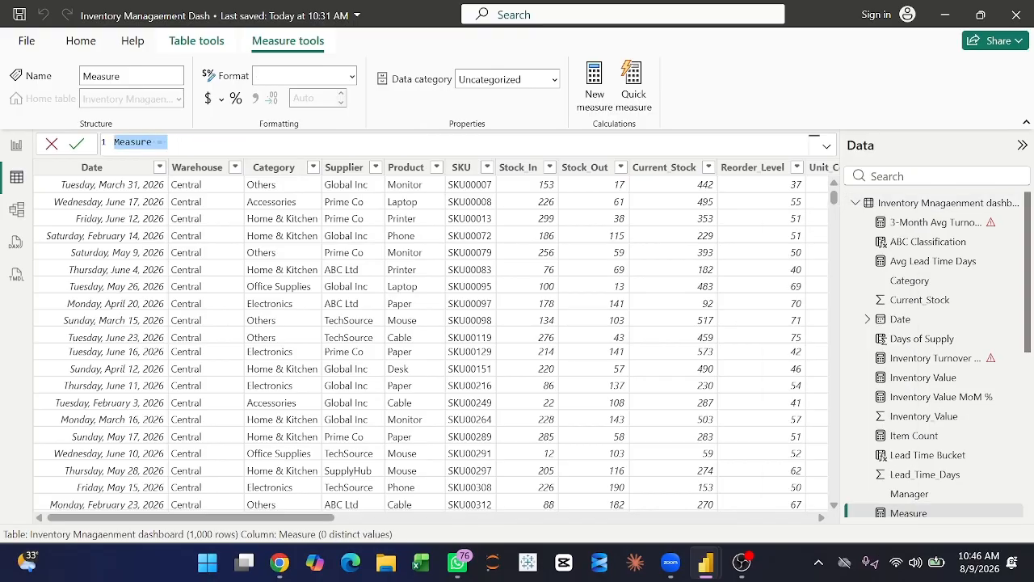
left_click(173, 143)
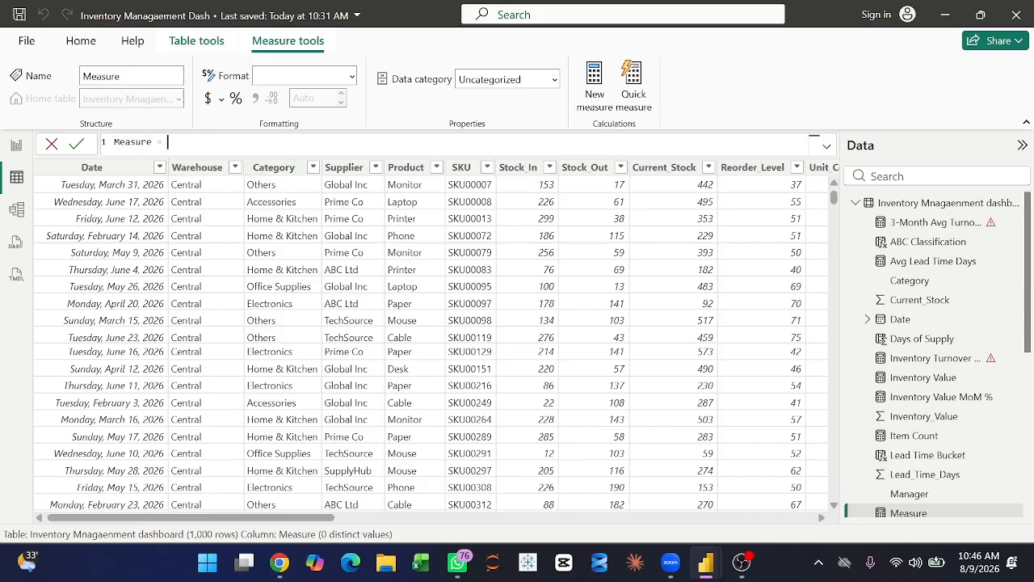
key("ctrl+a")
type("Low Stock Items = CALCULATE(     COUNTROWS('Inventory Mnagaenment dashboard'),     'Inventory Mnagaenment dashboard'[Status] = \"Low Stock\" )")
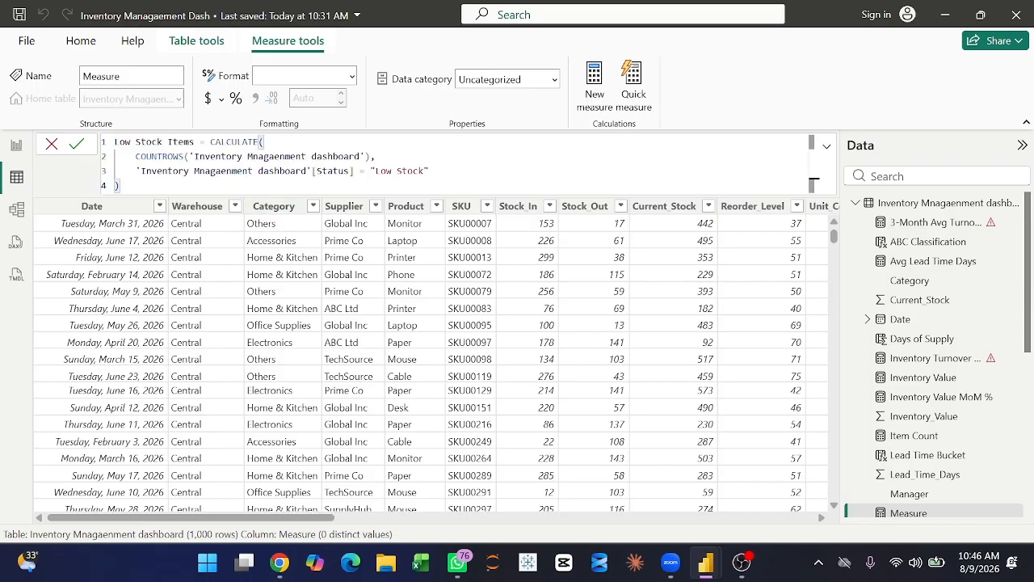
key("Return")
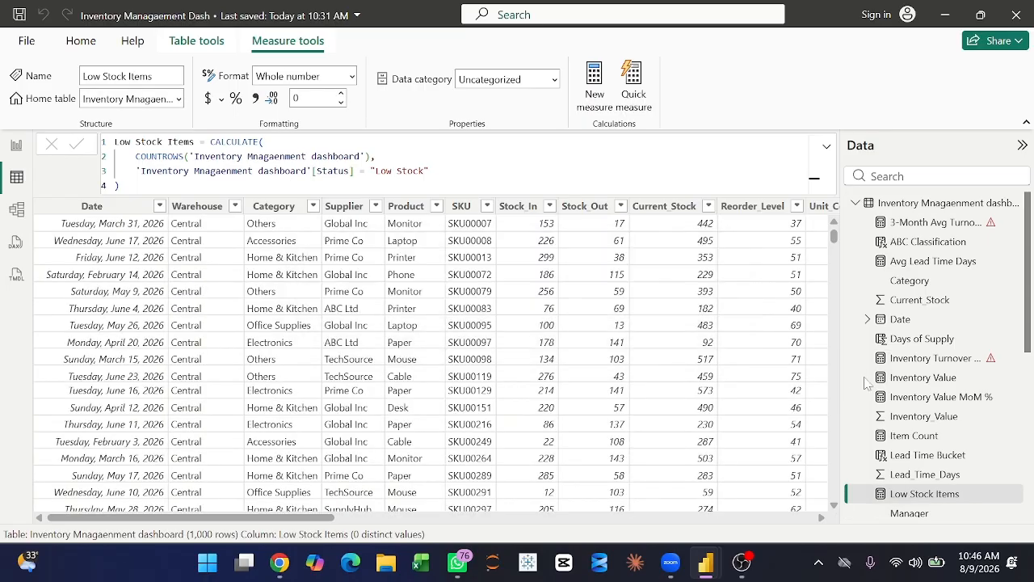
Add a measure Net Stock Movement that subtracts [Total Stock Out] from [Total Stock In].
right_click(904, 207)
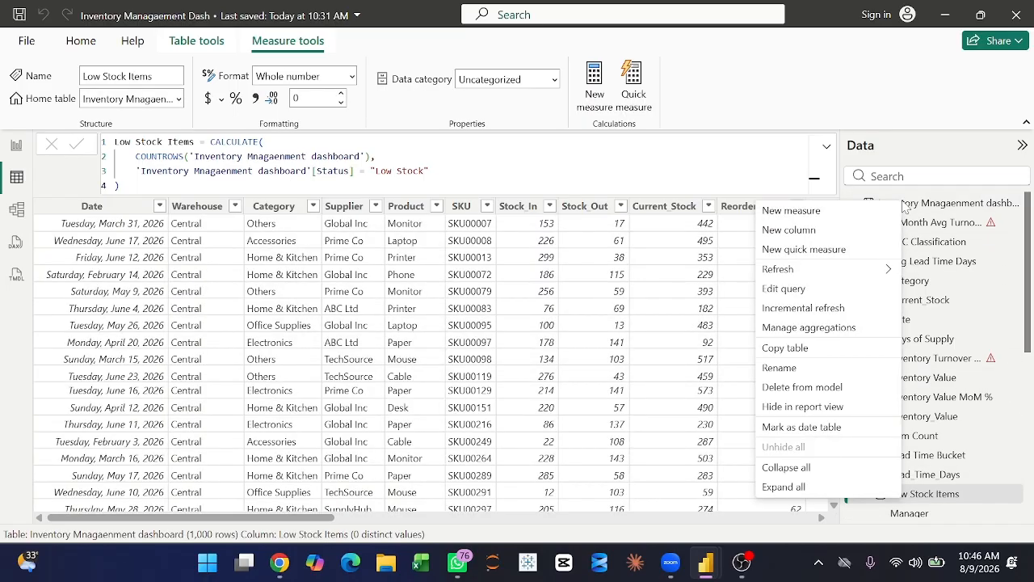
left_click(804, 212)
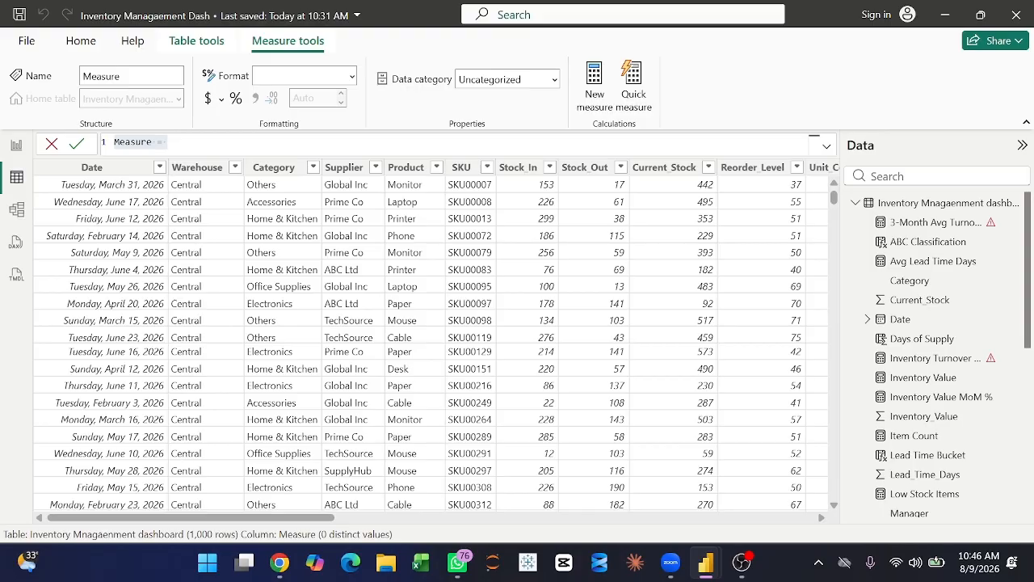
left_click(287, 143)
key("ctrl+a")
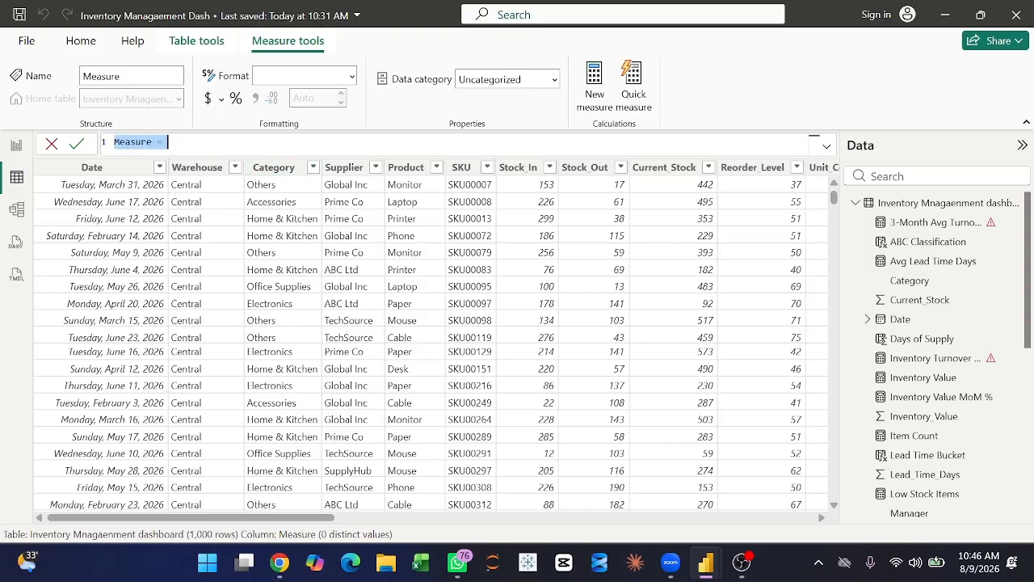
type("Net Stock Movement = [Total Stock In] - [Total Stock Out]")
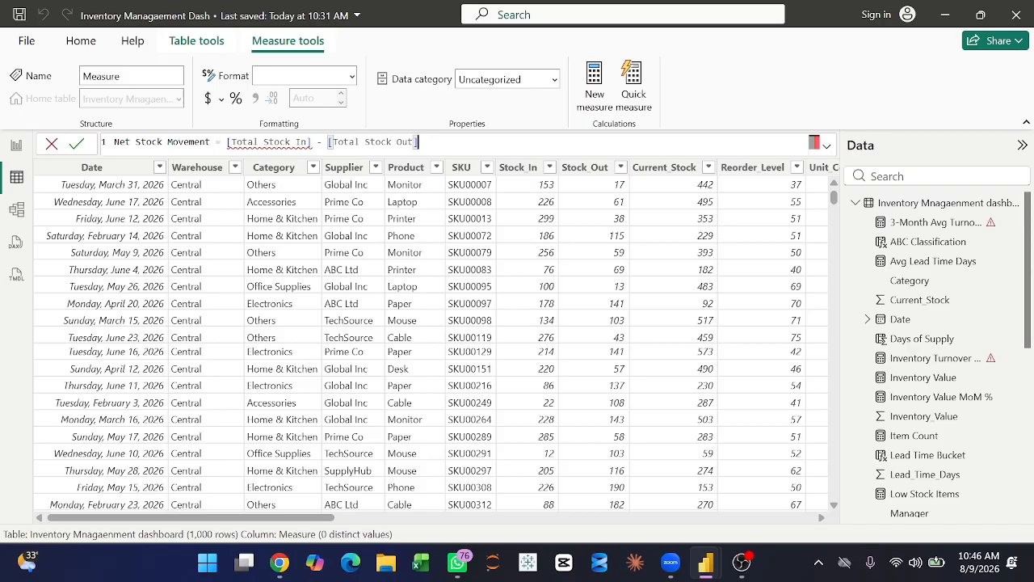
key("Return")
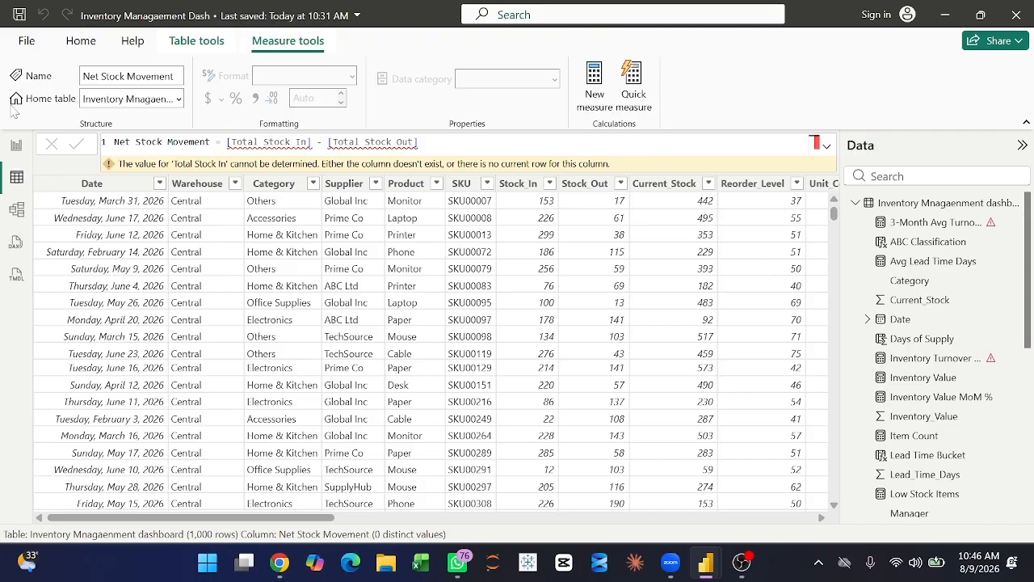
Add a measure Open PO's that calculates the DISTINCTCOUNT of Purchase_Order where PO_Status is IN {"Pending", "In Transit"}.
right_click(908, 208)
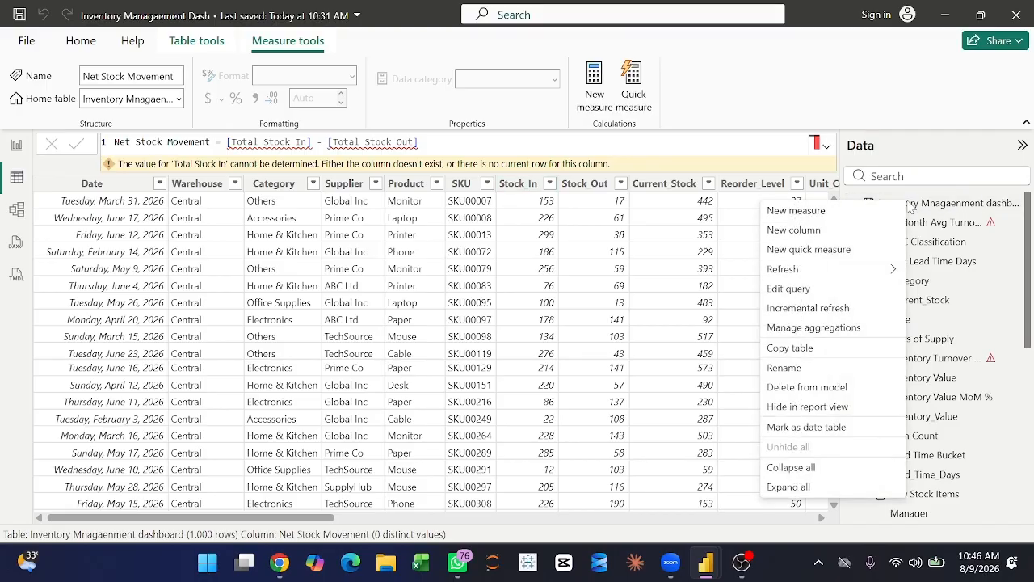
left_click(818, 214)
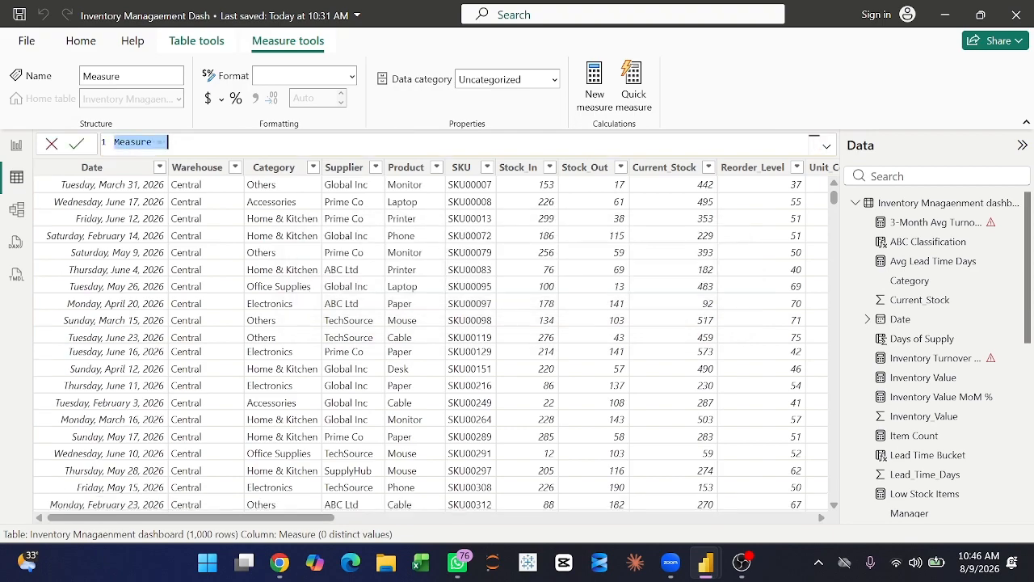
type("Open PO's = CALCULATE(     DISTINCTCOUNT('Inventory Mnagaenment dashboard'[Purchase_Order]),     'Inventory Mnagaenment dashboard'[PO_Status] IN {\"Pending\", \"In Transit\"} )")
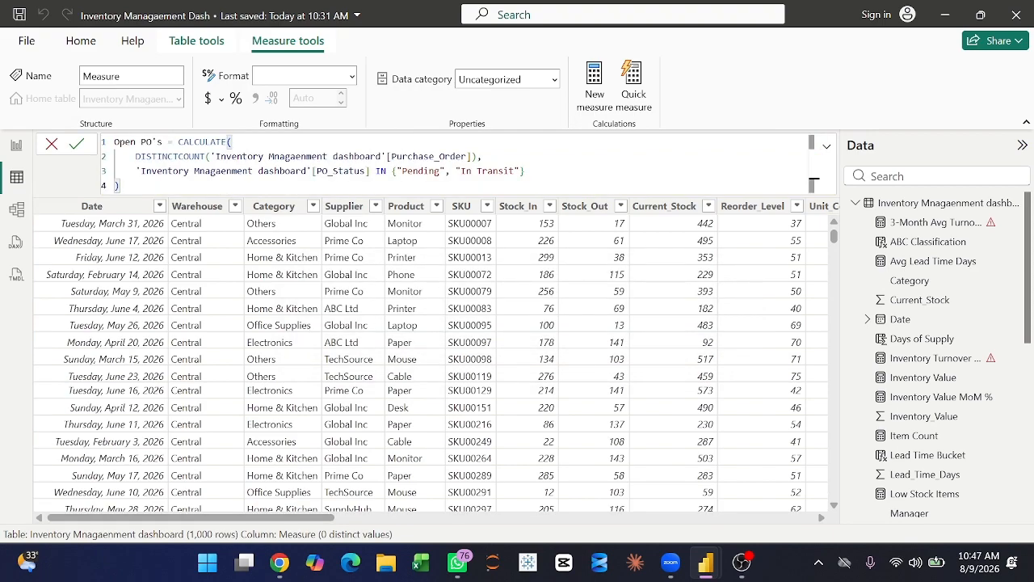
key("Return")
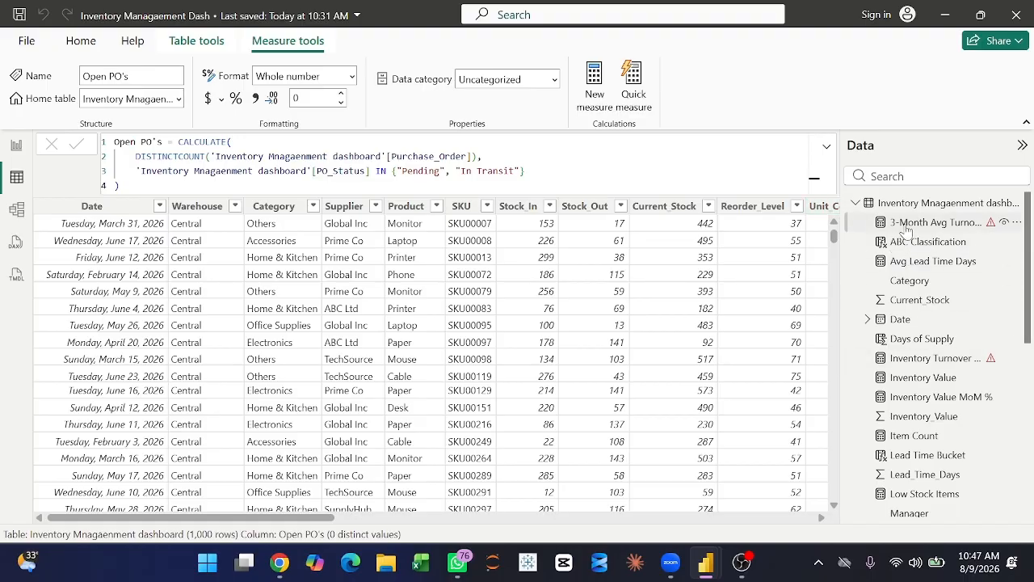
Add a measure Out of Stock Items that uses CALCULATE with COUNTROWS of the inventory table where Status = "Out of Stock".
right_click(901, 211)
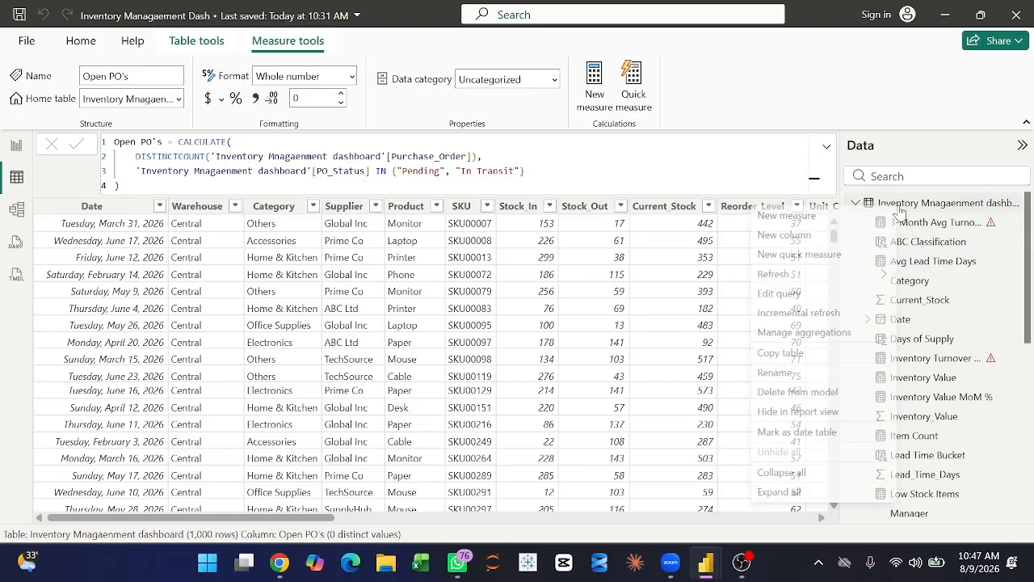
left_click(811, 219)
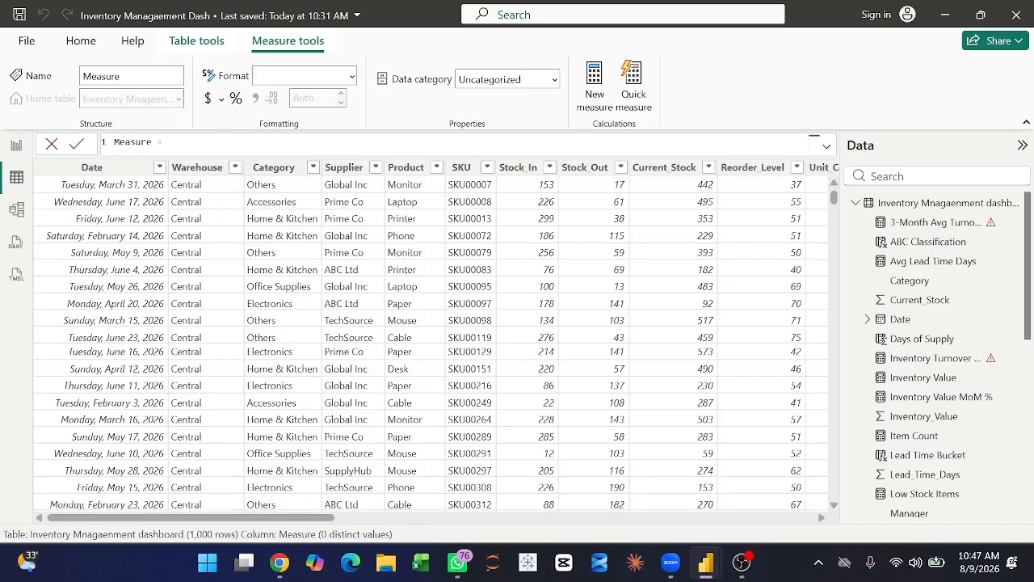
key("ctrl+a")
type("Out of Stock Items = CALCULATE(     COUNTROWS('Inventory Mnagaenment dashboard'),     'Inventory Mnagaenment dashboard'[Status] = \"Out of Stock\" )")
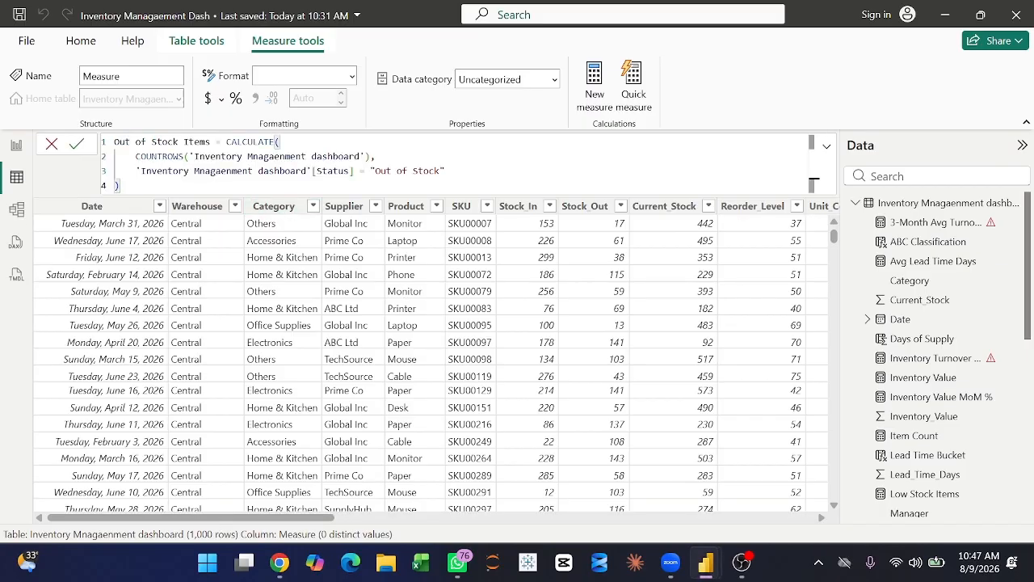
key("Return")
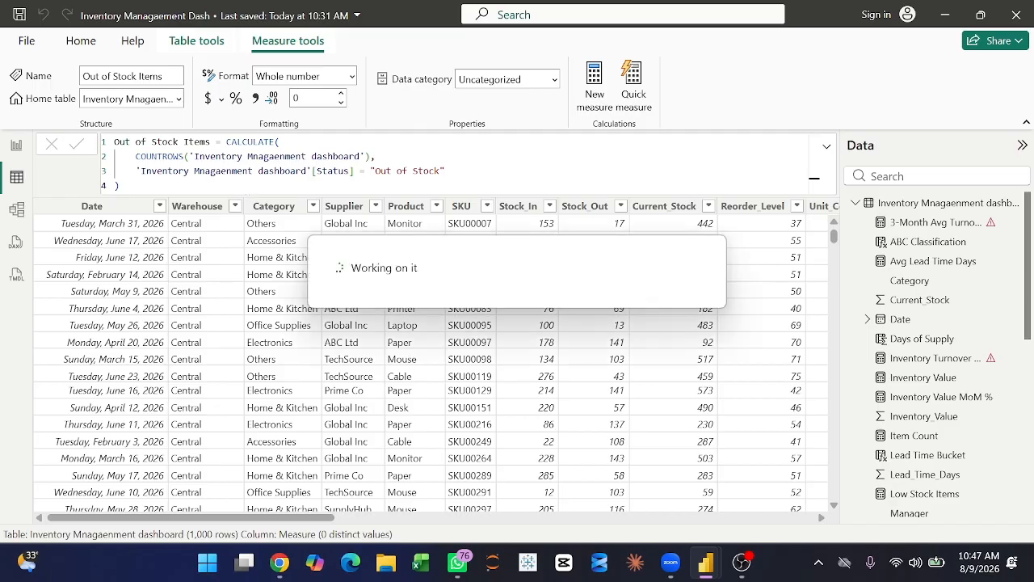
Add a measure PO % Completed that divides the DISTINCTCOUNT of Purchase_Order with PO_Status "Completed" by [Total PO's], with 0 as the alternate result.
right_click(908, 211)
left_click(840, 211)
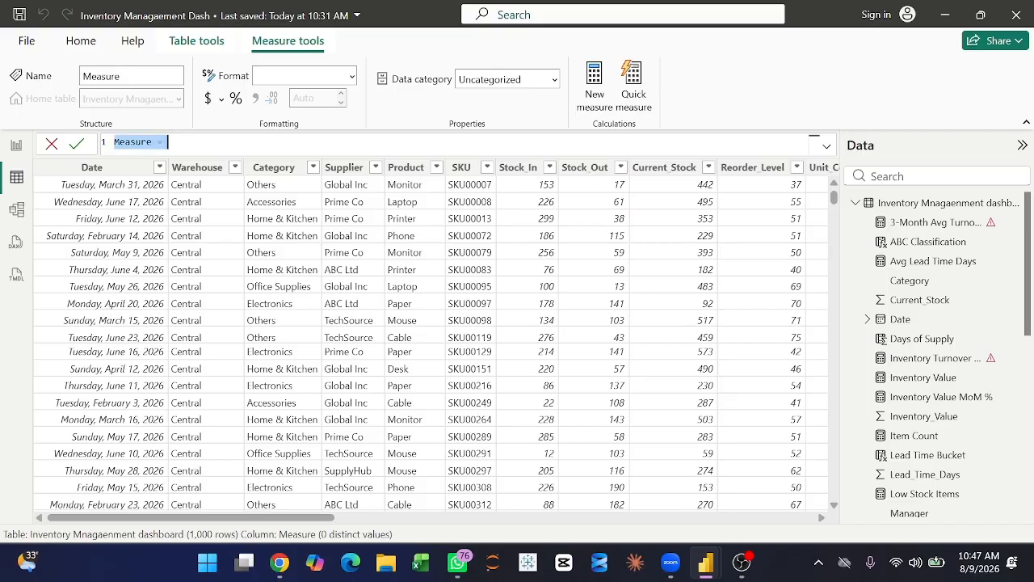
type("PO % Completed = VAR TotalPOs = [Total PO's] VAR CompletedPOs =     CALCULATE(         DISTINCTCOUNT('Inventory Mnagaenment dashboard'[Purchase_Order]),         'Inventory Mnagaenment dashboard'[PO_Status] = \"Completed\"     ) RETURN     DIVIDE(CompletedPOs, TotalPOs, 0)")
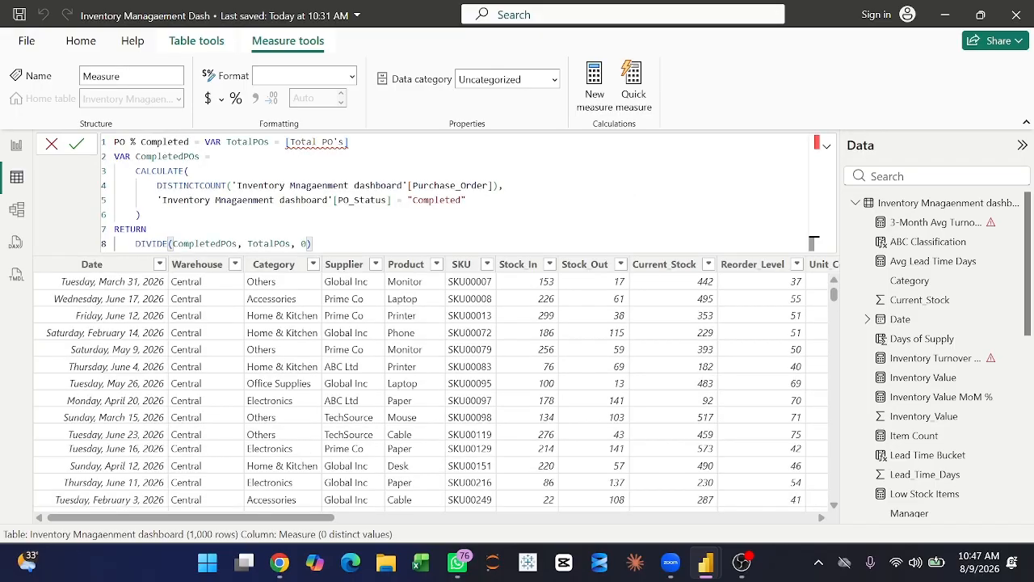
key("Return")
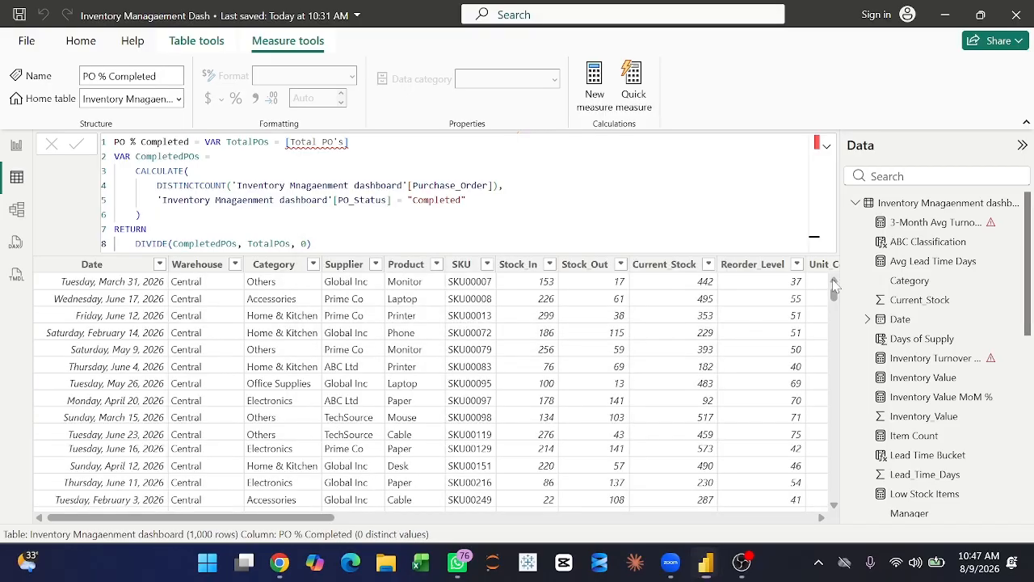
Add a measure Product Value Rank using RANKX over ALL of the Product column by CALCULATE([Inventory Value]), with DESC order and DENSE ties.
right_click(888, 207)
left_click(836, 214)
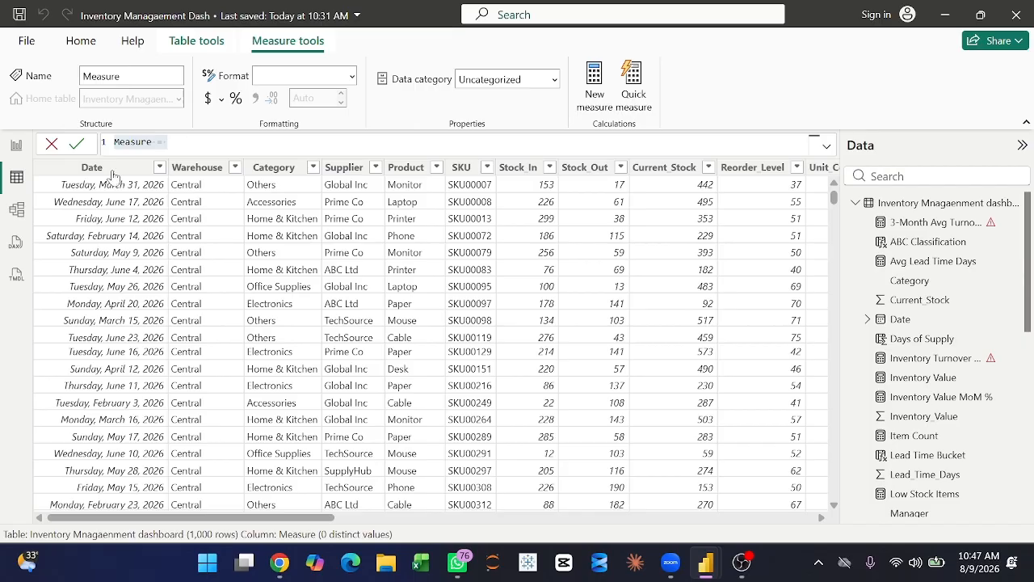
left_click(171, 143)
key("ctrl+a")
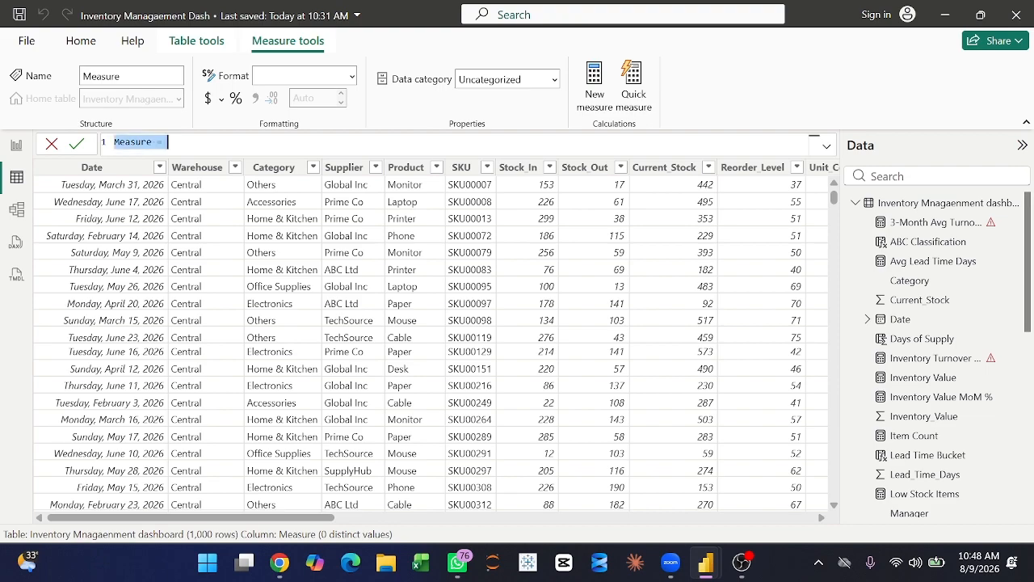
type("Product Value Rank = RANKX(     ALL('Inventory Mnagaenment dashboard'[Product]),     CALCULATE([Inventory Value]),     ,     DESC,     DENSE )")
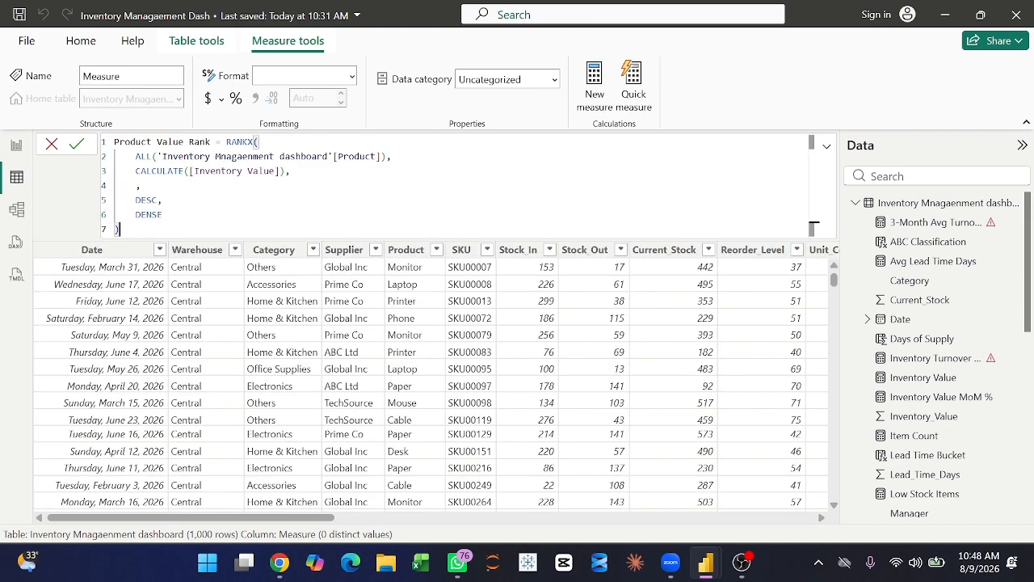
key("Return")
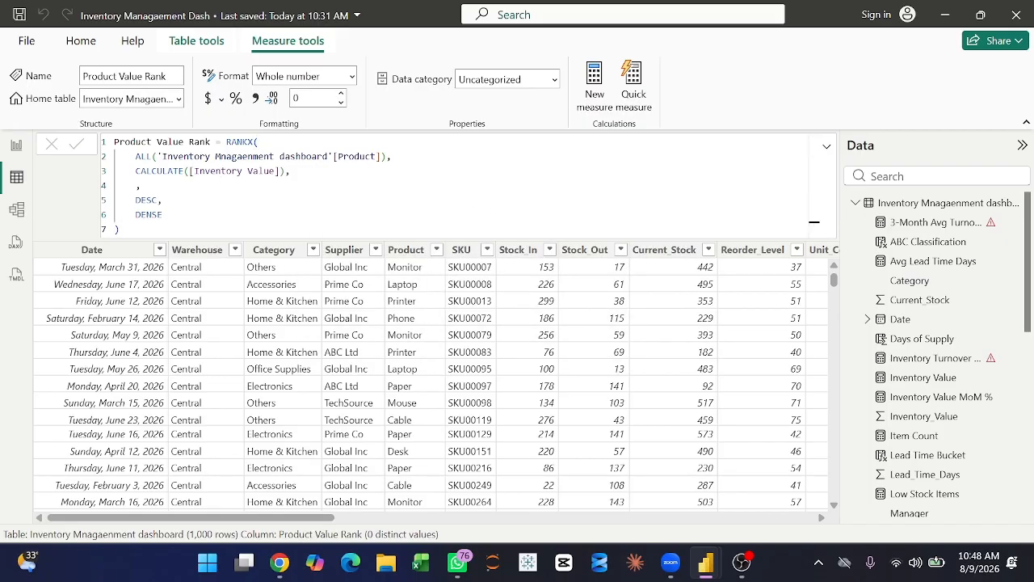
Add a measure Stock Out MoM % that divides the change in [Total Stock Out] from the previous month (DATEADD, -1, MONTH) by the previous month's value.
right_click(897, 206)
left_click(829, 216)
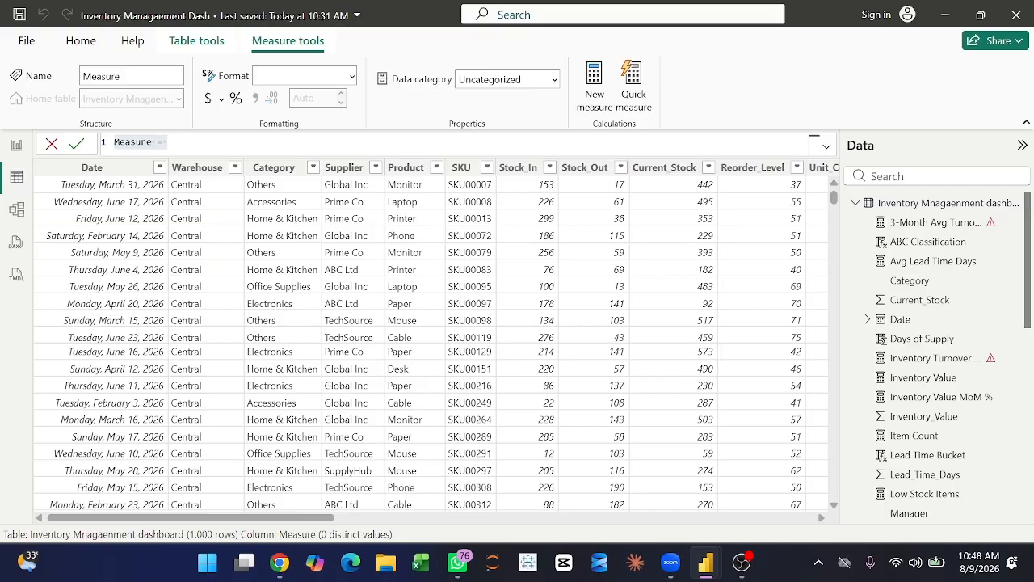
left_click(202, 143)
key("ctrl+a")
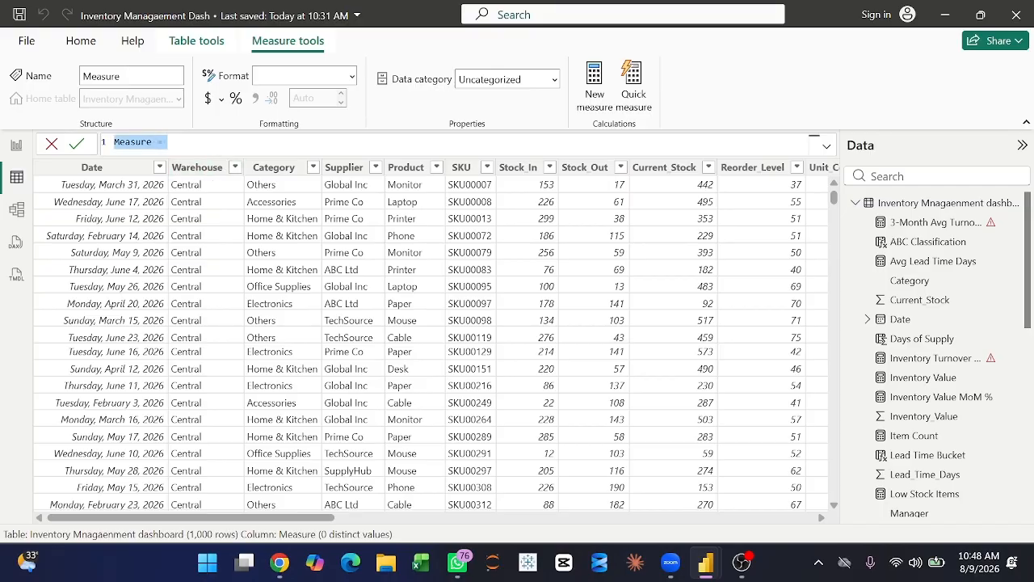
type("Stock Out MoM % = VAR CurrentVal = [Total Stock Out] VAR PreviousMonthVal =     CALCULATE(         [Total Stock Out],         DATEADD('Inventory Mnagaenment dashboard'[Date], -1, MONTH)     ) RETURN     DIVIDE(CurrentVal - PreviousMonthVal, PreviousMonthVal)")
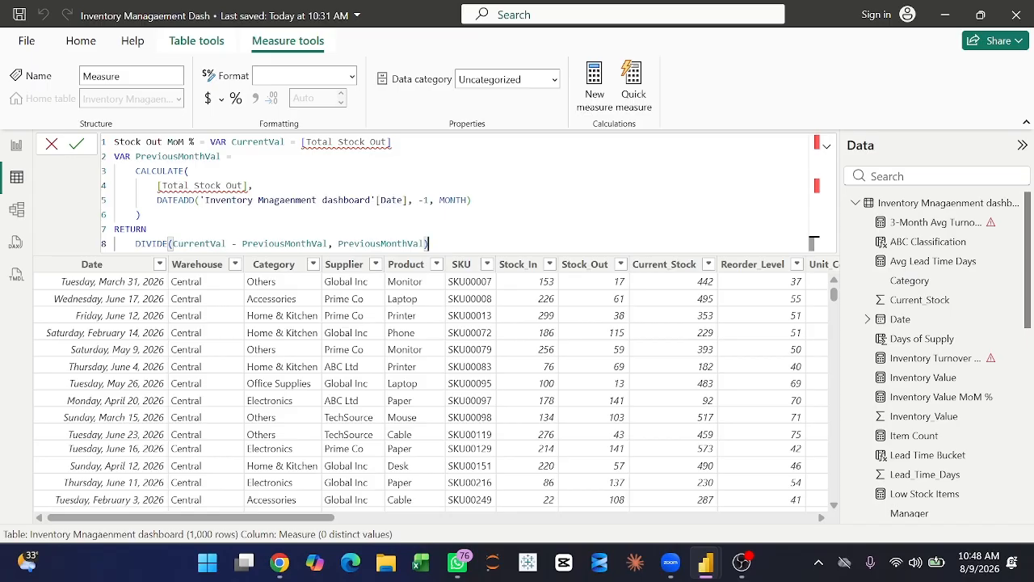
key("Return")
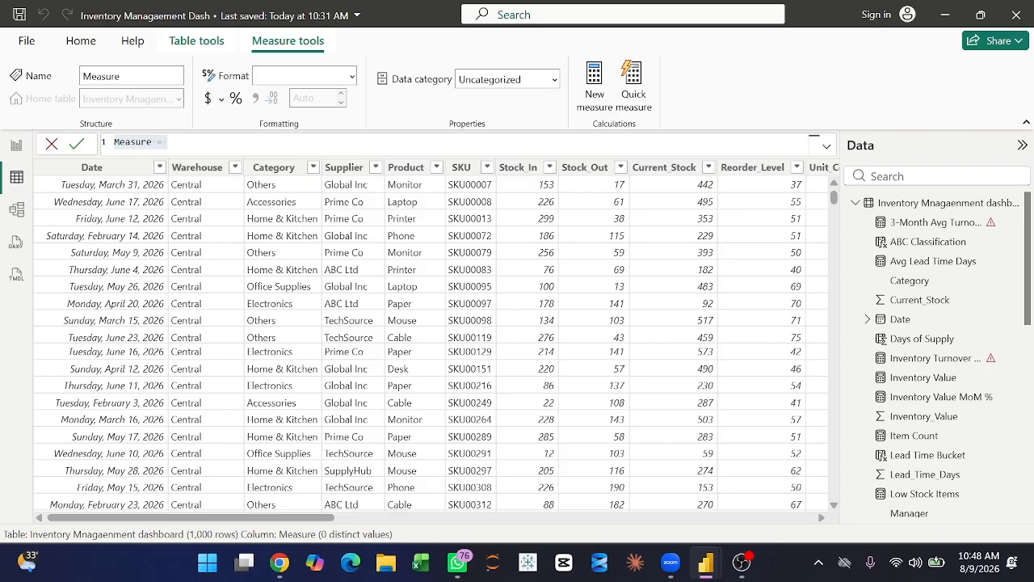
Add a measure Supplier Risk Score weighting equally (0.5) SWITCH scores 10, 7, 4, 1 for average lead (7, 14, 21) and out-of-stock share (0.02, 0.05, 0.10).
left_click(168, 143)
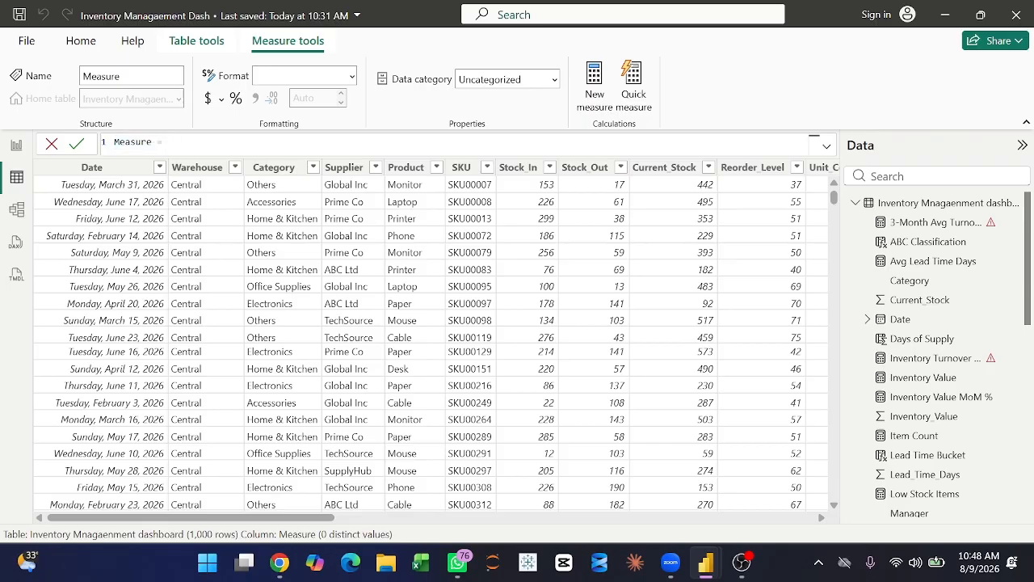
key("ctrl+a")
key("ctrl+v")
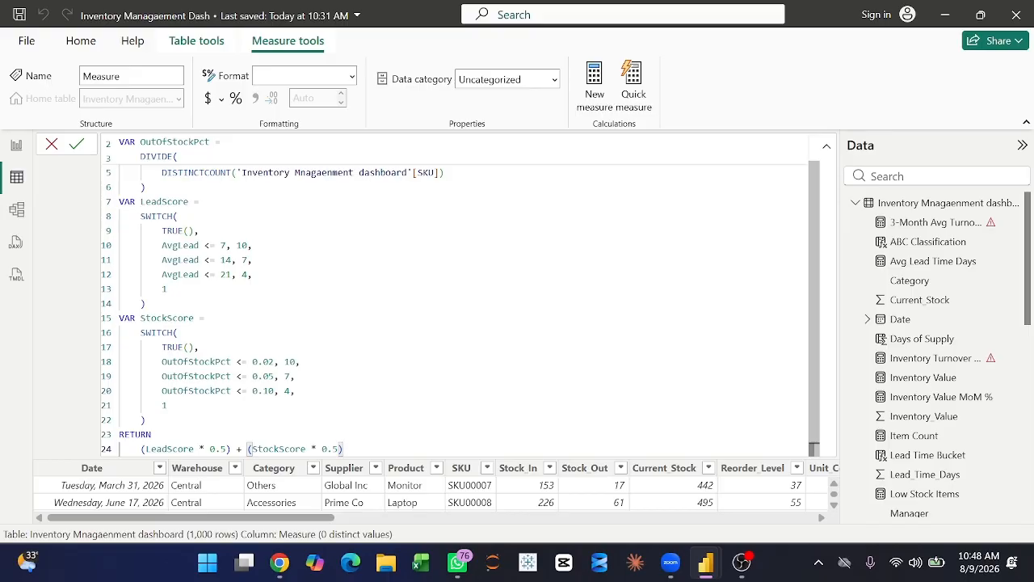
key("Return")
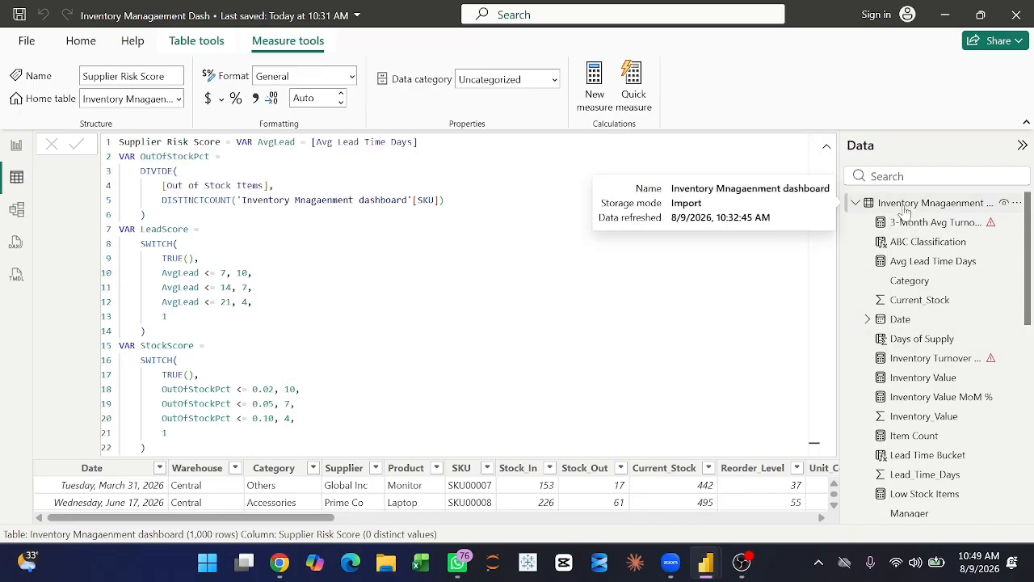
Add a measure Total PO Value that uses SUMX over the inventory table to multiply Stock_In by Unit_Cost, returning 0 when either is blank.
right_click(903, 208)
left_click(815, 218)
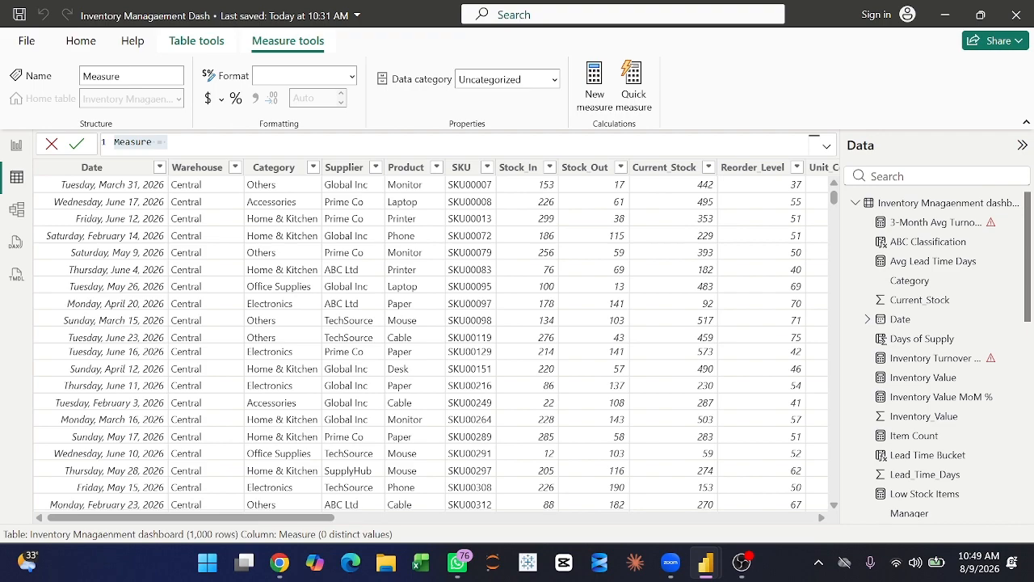
left_click(396, 143)
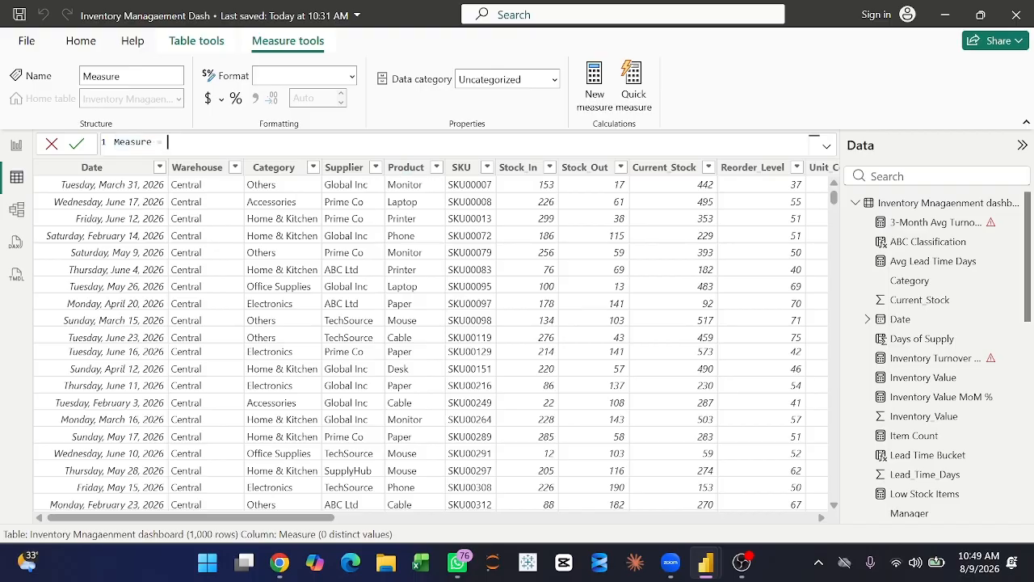
key("ctrl+a")
type("Total PO Value = SUMX(     'Inventory Mnagaenment dashboard',     VAR CurrentStock = VALUE('Inventory Mnagaenment dashboard'[Stock_In])     VAR CurrentCost  = VALUE('Inventory Mnagaenment dashboard'[Unit_Cost])     RETURN         IF(             NOT(ISBLANK(CurrentStock)) && NOT(ISBLANK(CurrentCost)),             CurrentStock * CurrentCost,             0         ) )")
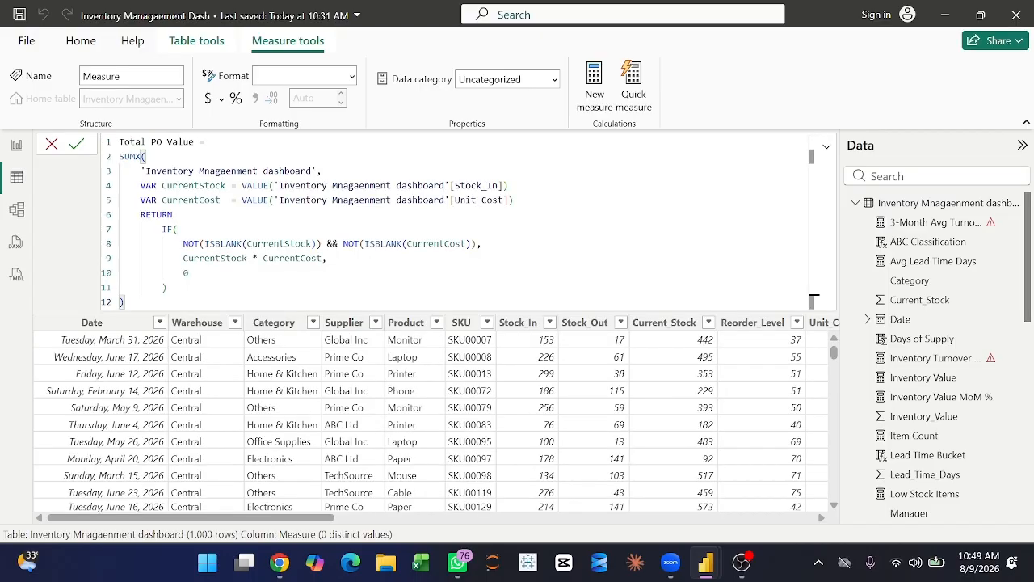
key("Return")
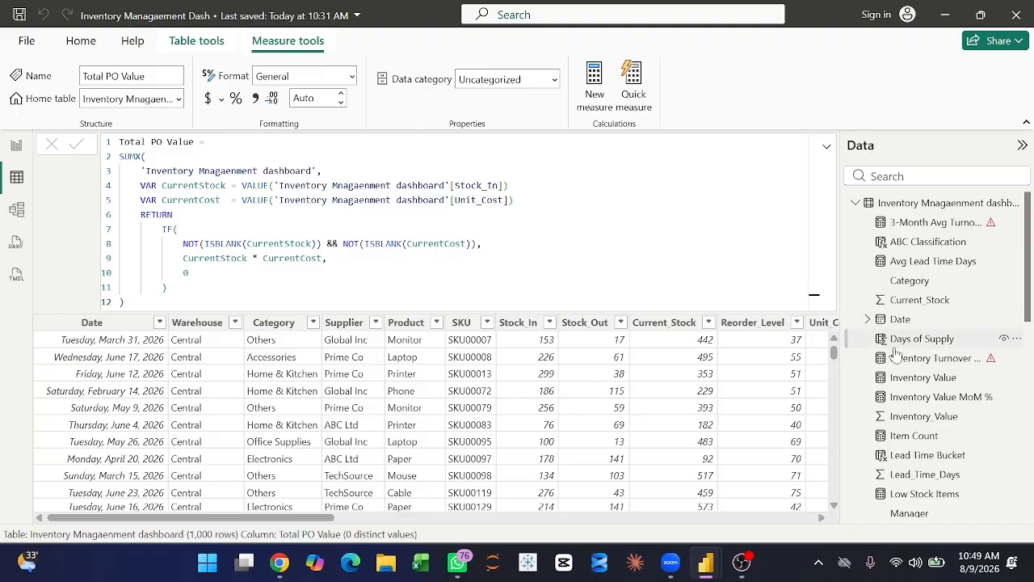
Start another new measure in the Inventory Mnagaenment dashboard table.
scroll(897, 355, "down", 10)
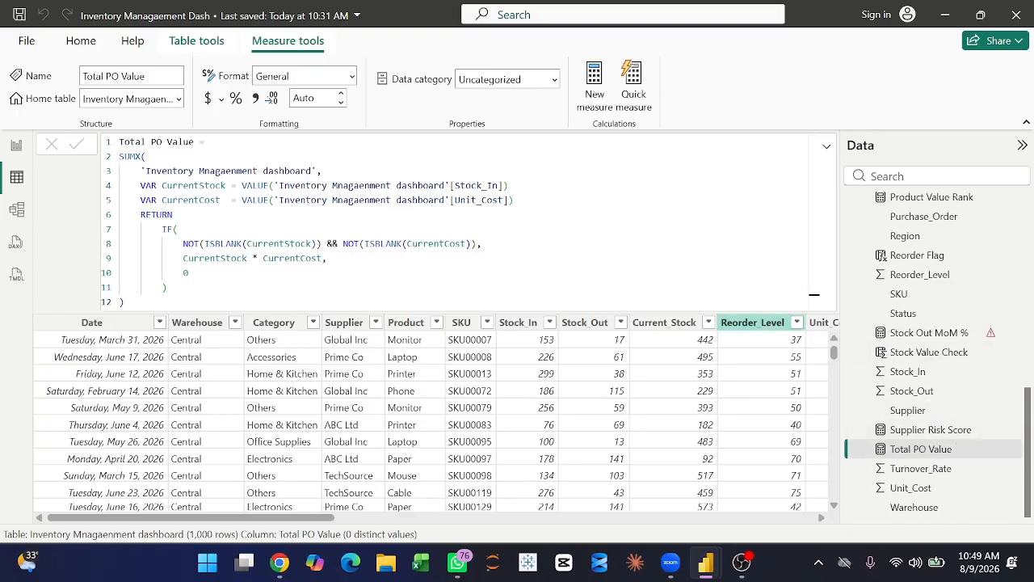
scroll(914, 225, "up", 10)
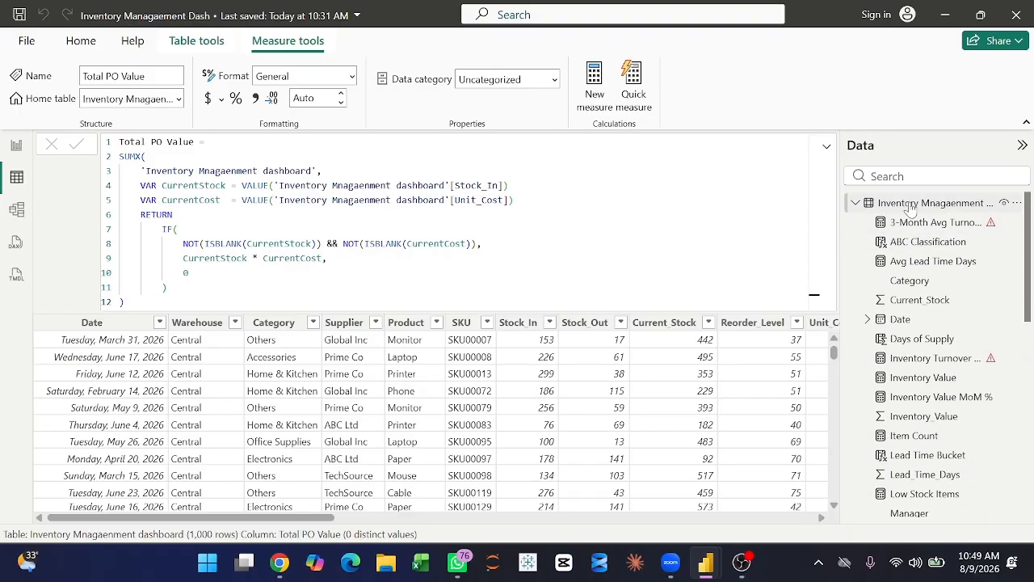
right_click(911, 204)
left_click(826, 214)
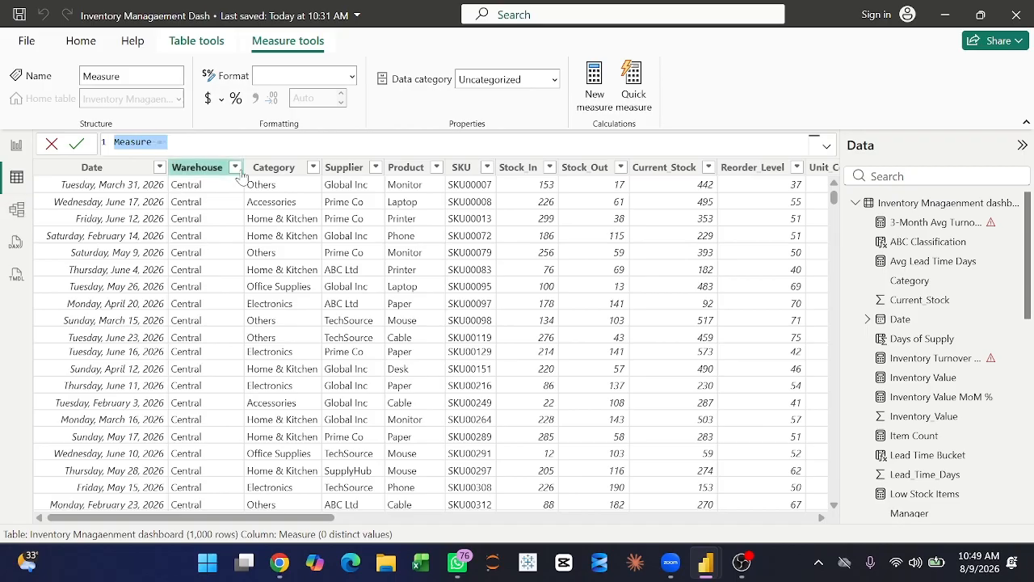
left_click(241, 143)
key("ctrl+a")
type("Total PO Value = SUMX(     'Inventory Mnagaement dashboard',     VAR CurrentStock = VALUE('Inventory Mnagaement dashboard'[Stock_In])     VAR CurrentCost  = VALUE('Inventory Mnagaement dashboard'[Unit_Cost])     RETURN         IF(             NOT(ISBLANK(CurrentStock)) && NOT(ISBLANK(CurrentCost)),             CurrentStock * CurrentCost,             0         ) )")
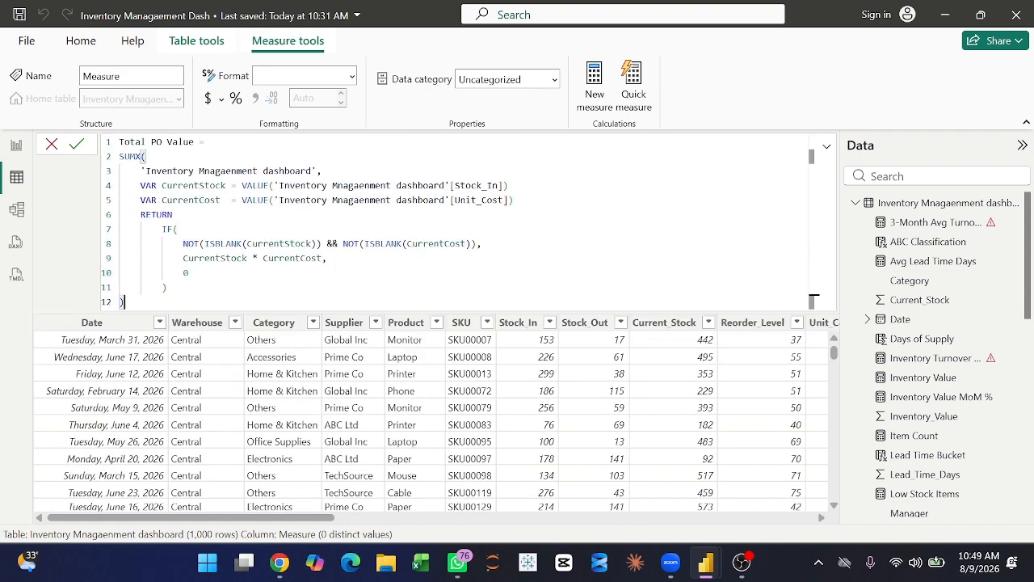
scroll(949, 437, "down", 3)
scroll(949, 436, "down", 5)
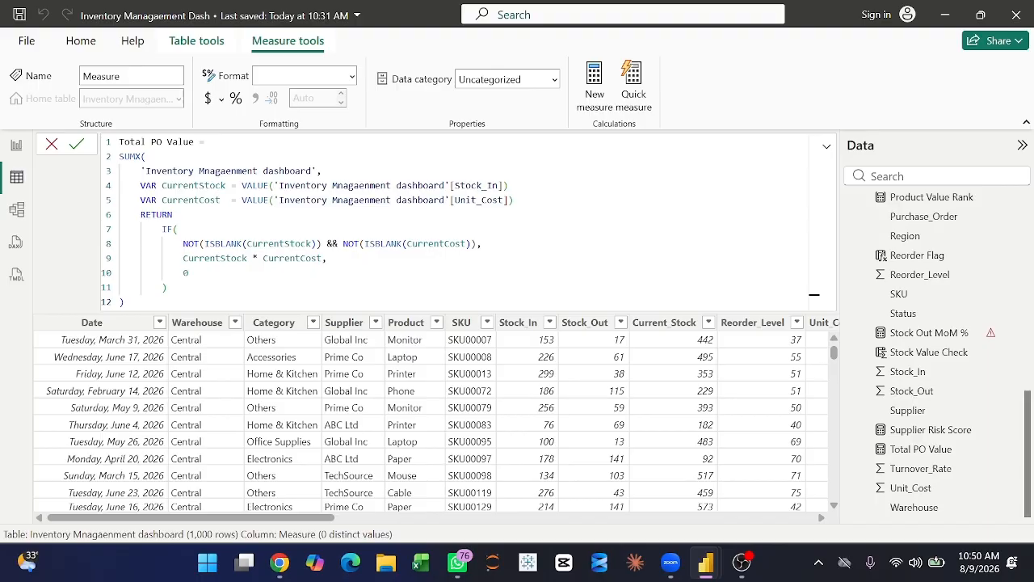
scroll(889, 257, "up", 10)
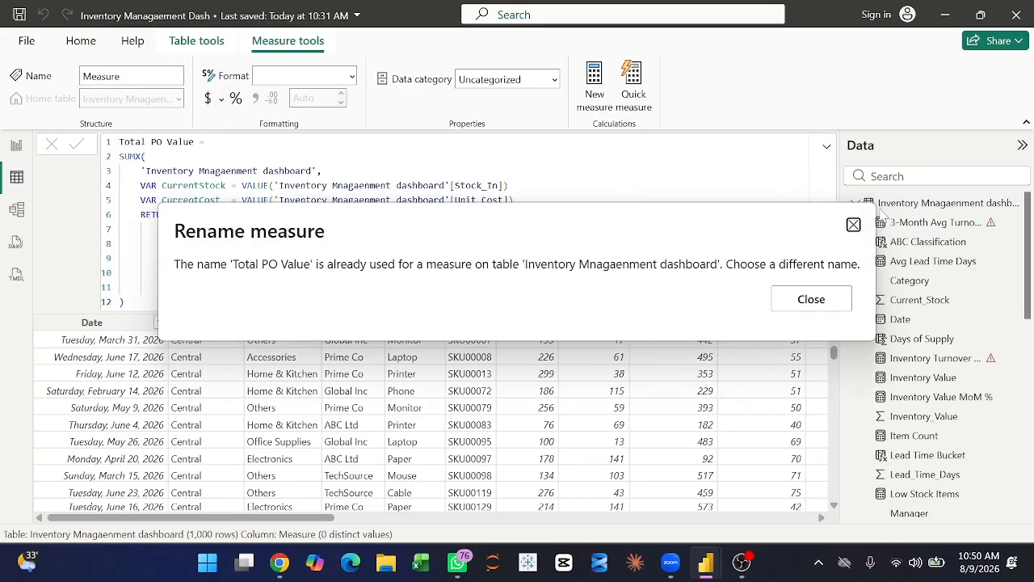
left_click(855, 226)
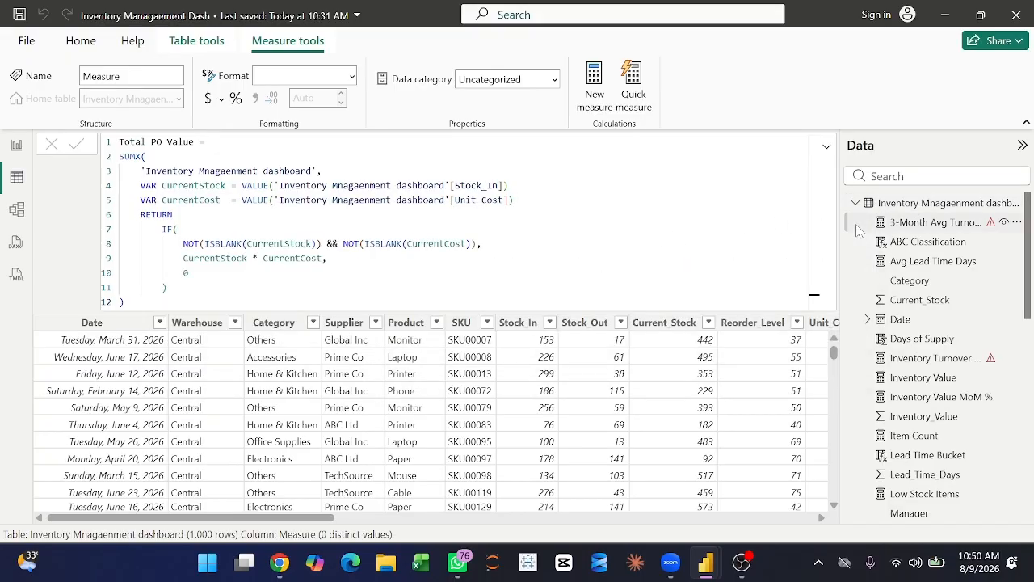
Define the new measure as Total PO's, the DISTINCTCOUNT of Purchase_Order in the inventory table.
key("ctrl+a")
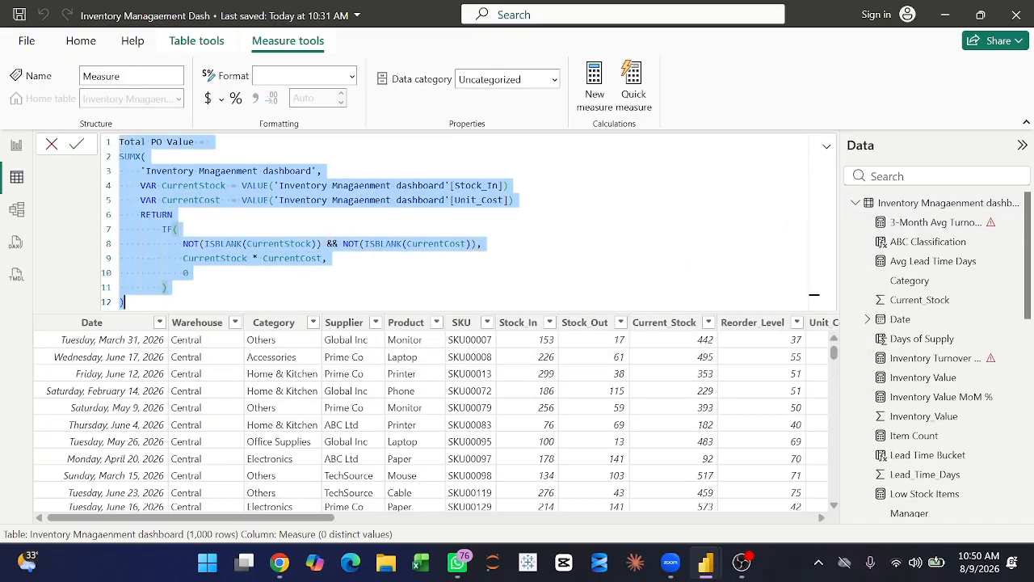
type("Total PO's = DISTINCTCOUNT('Inventory Mnagaenment dashboard'[Purchase_Order])")
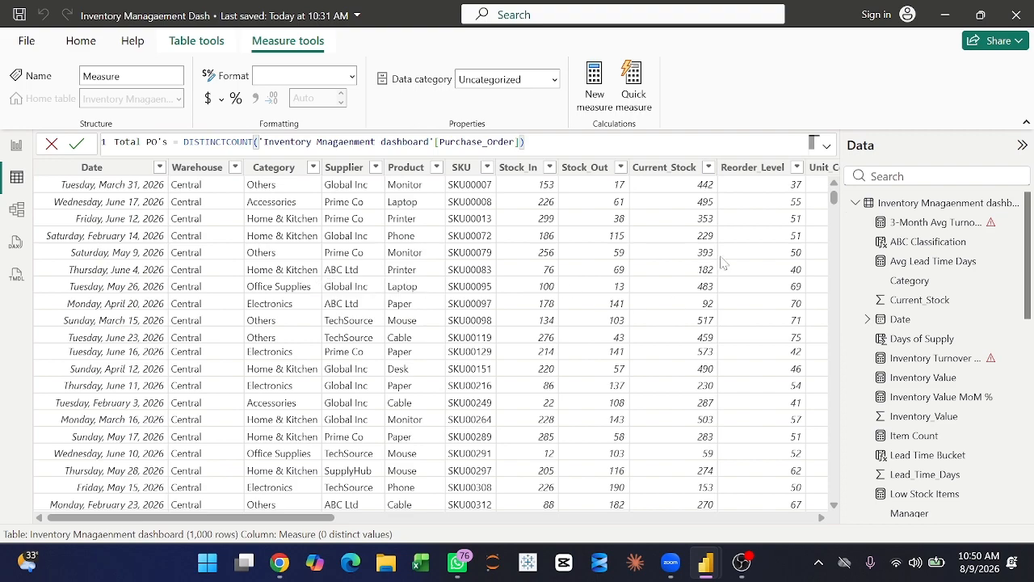
key("Return")
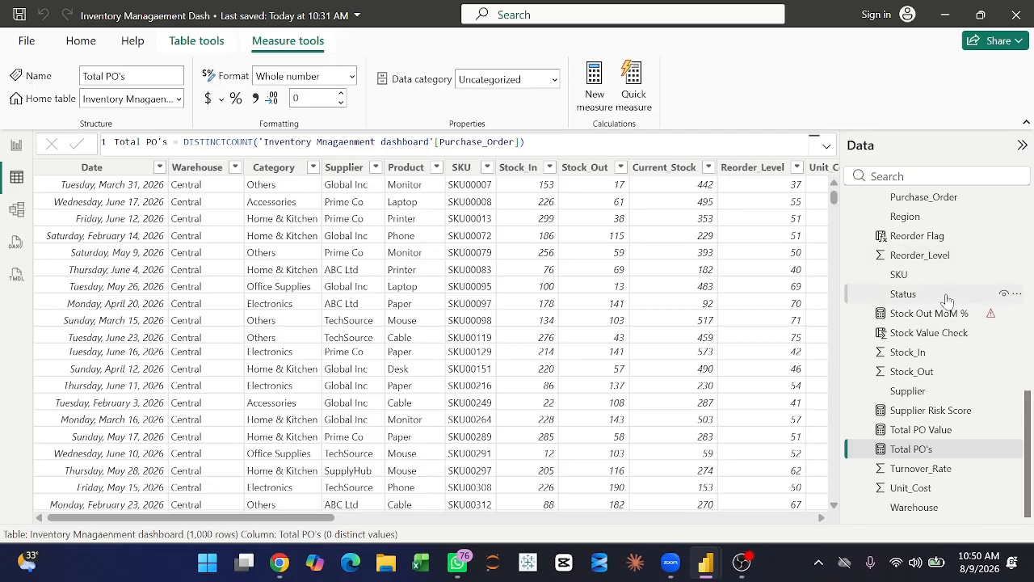
Add a measure Total Stock In that returns the SUM of the inventory table's Stock_In column.
scroll(947, 299, "up", 10)
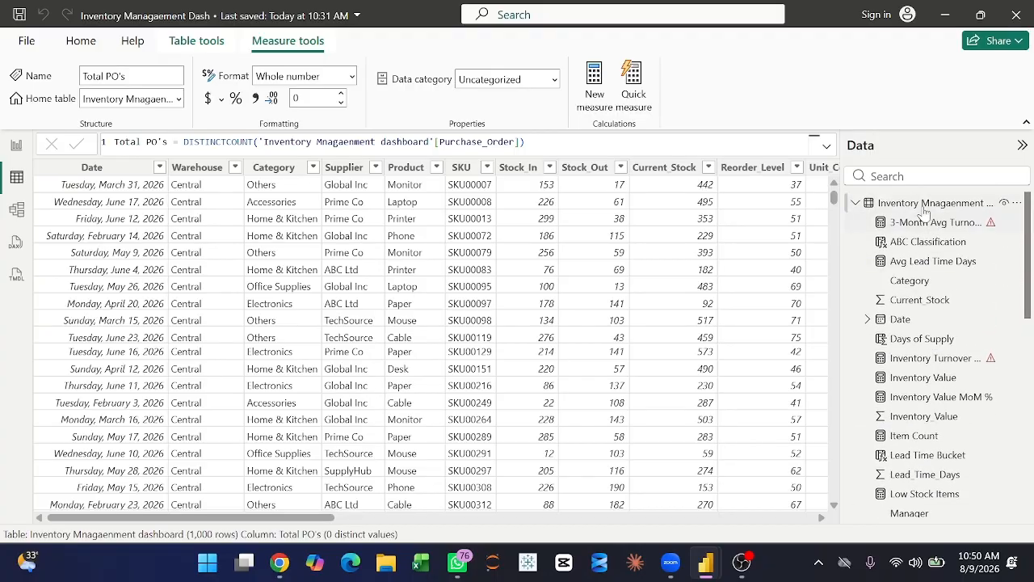
right_click(923, 207)
left_click(833, 214)
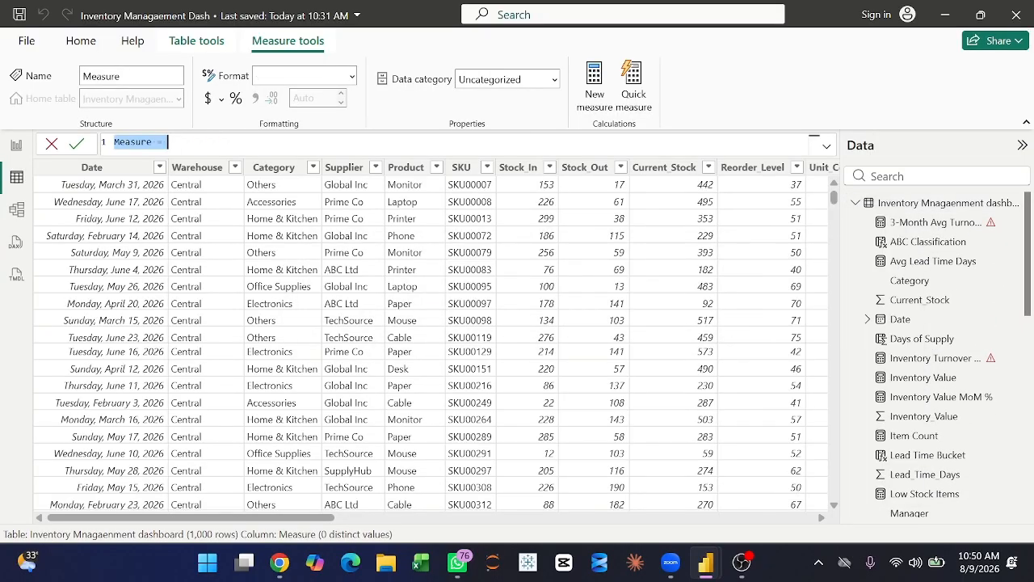
type("Total Stock In = SUM('Inventory Mnagaement dashboard'[Stock_In])")
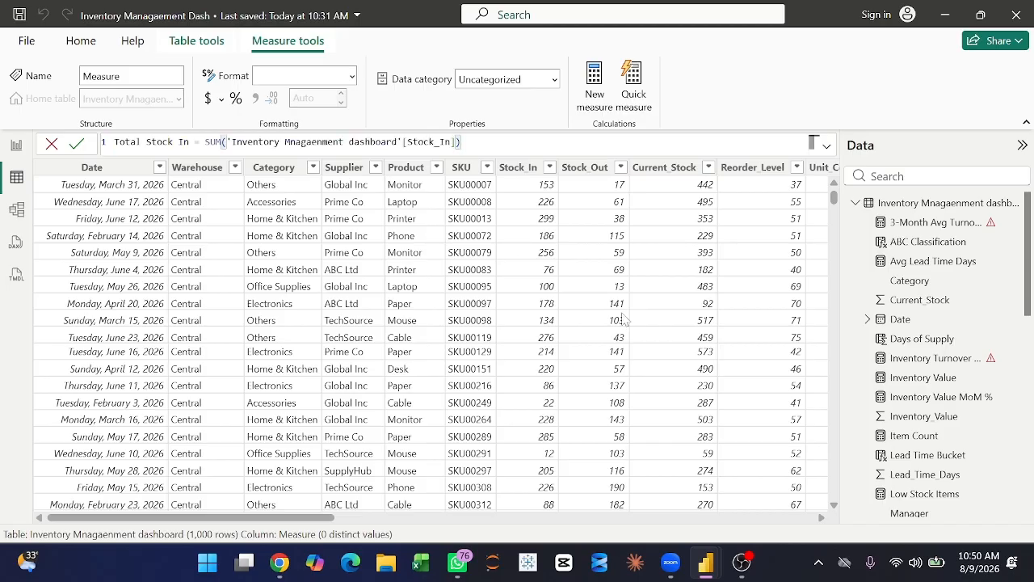
key("Return")
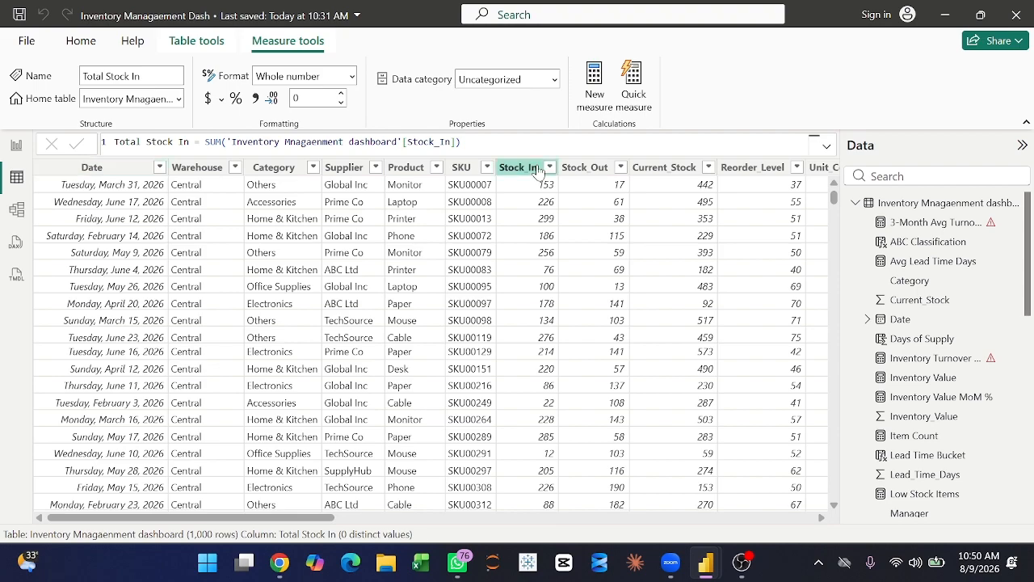
Add a measure Total Stock Out that returns the SUM of the inventory table's Stock_Out column.
right_click(895, 209)
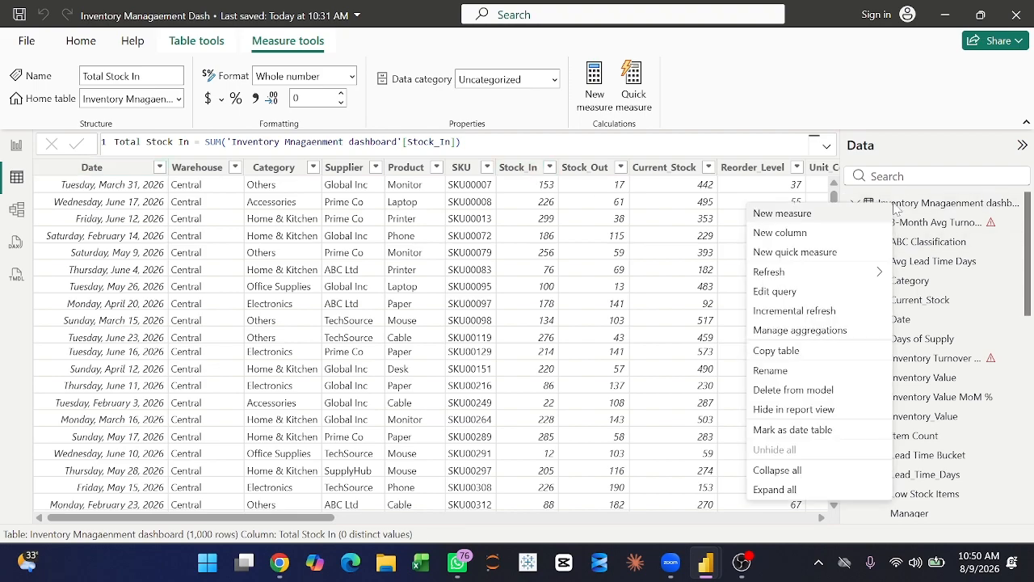
left_click(798, 215)
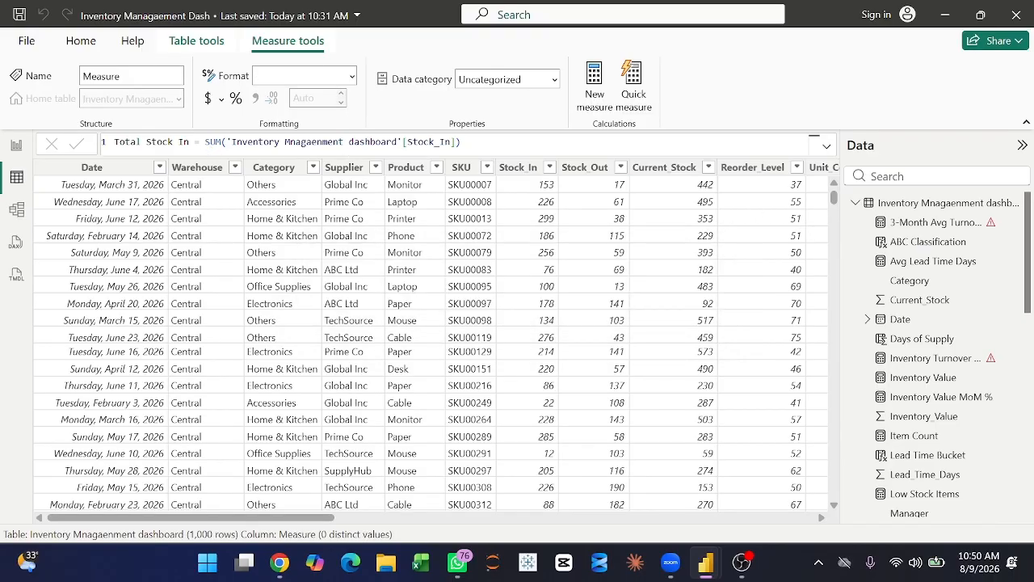
type("Total Stock Out = SUM('Inventory Mnagaenment dashboard'[Stock_Out])")
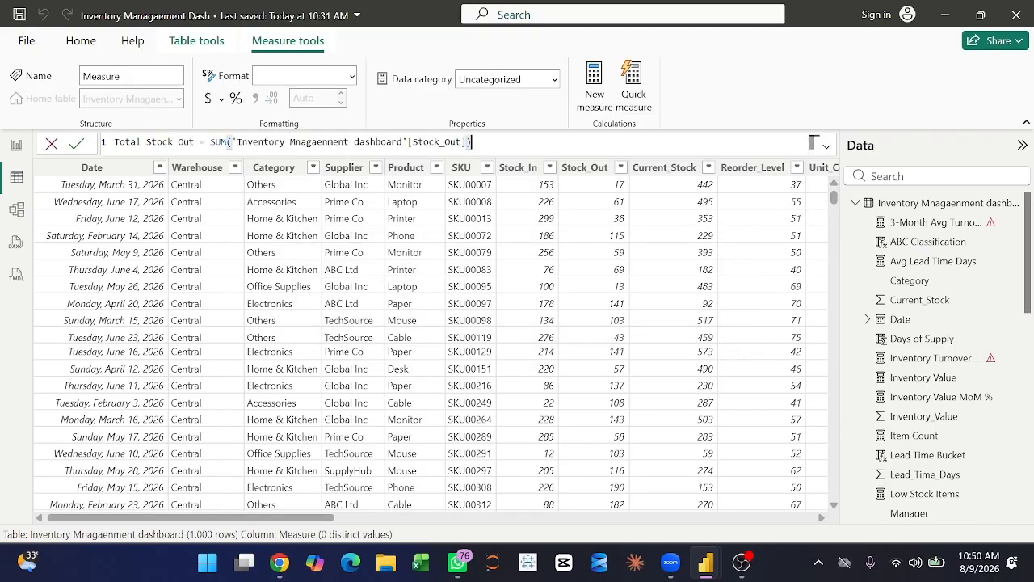
key("Return")
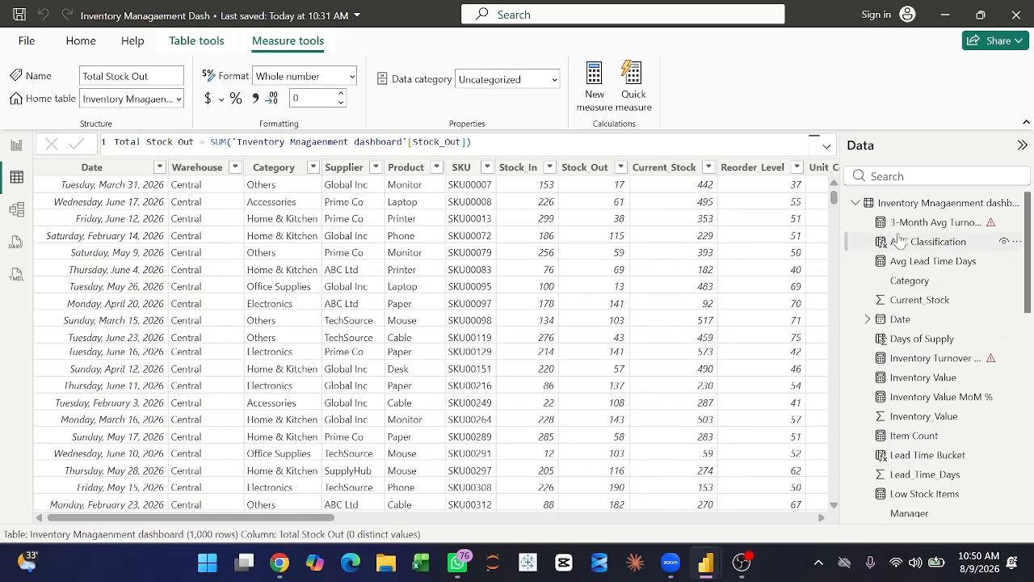
Add a measure Total Units in Stock that returns the SUM of the inventory table's Current_Stock column.
right_click(898, 208)
key("Escape")
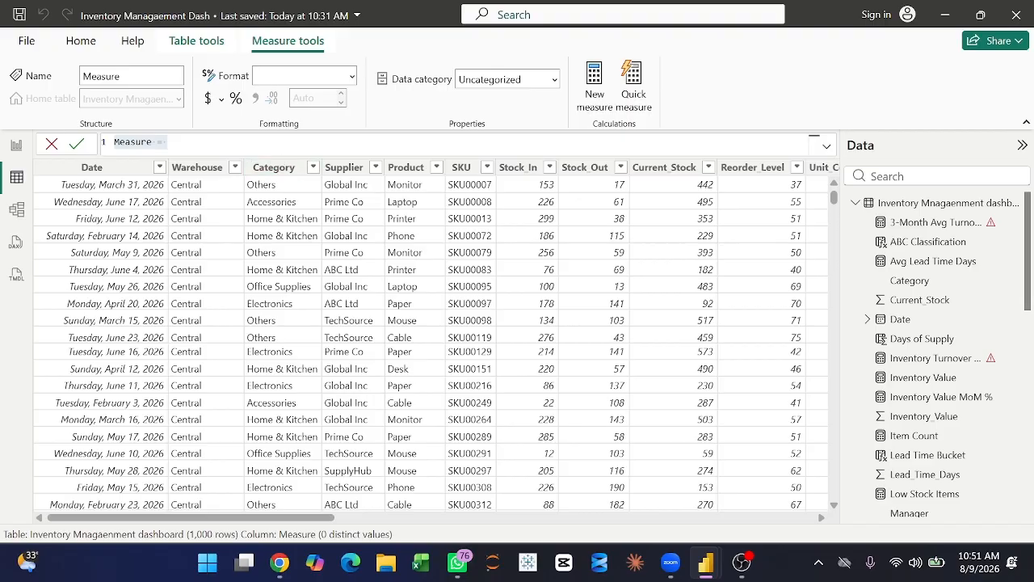
left_click(287, 144)
key("ctrl+a")
type("Total Units in Stock = SUM('Inventory Mnagaenment dashboard'[Current_Stock])")
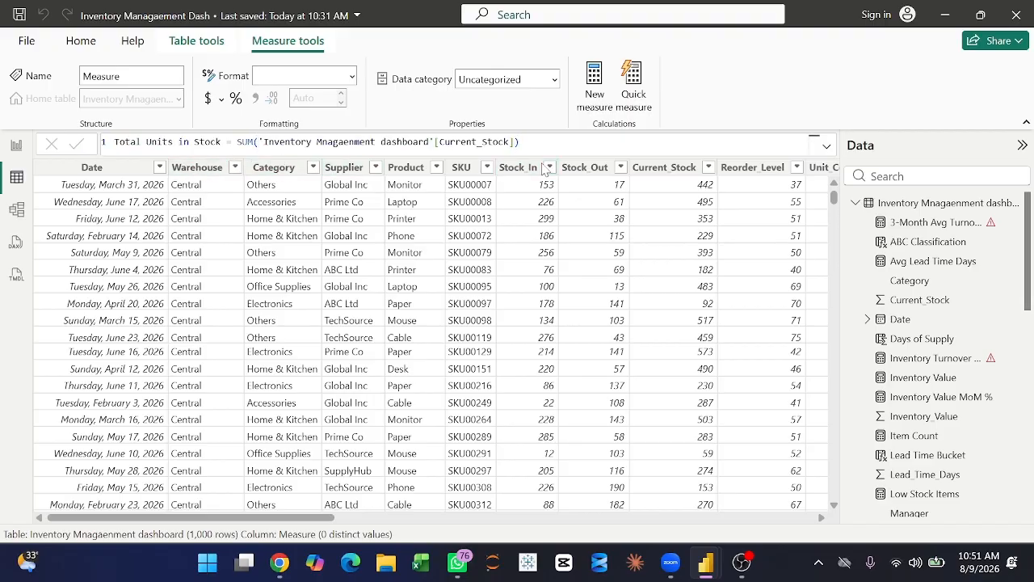
key("Return")
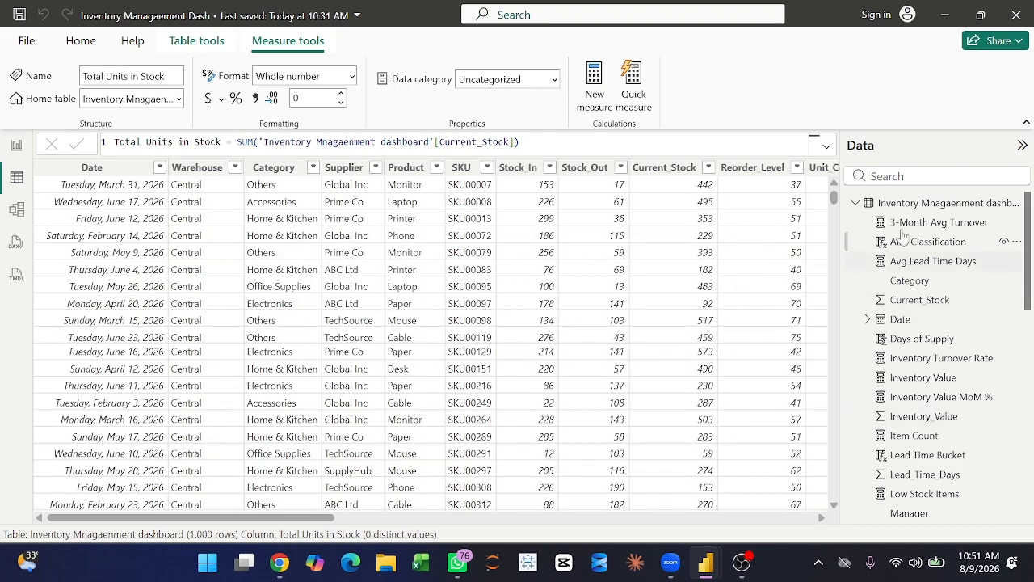
Add a measure YTD Stock Out that returns the TOTALYTD of [Total Stock Out] over the inventory table's Date column.
scroll(954, 414, "down", 5)
scroll(954, 413, "down", 3)
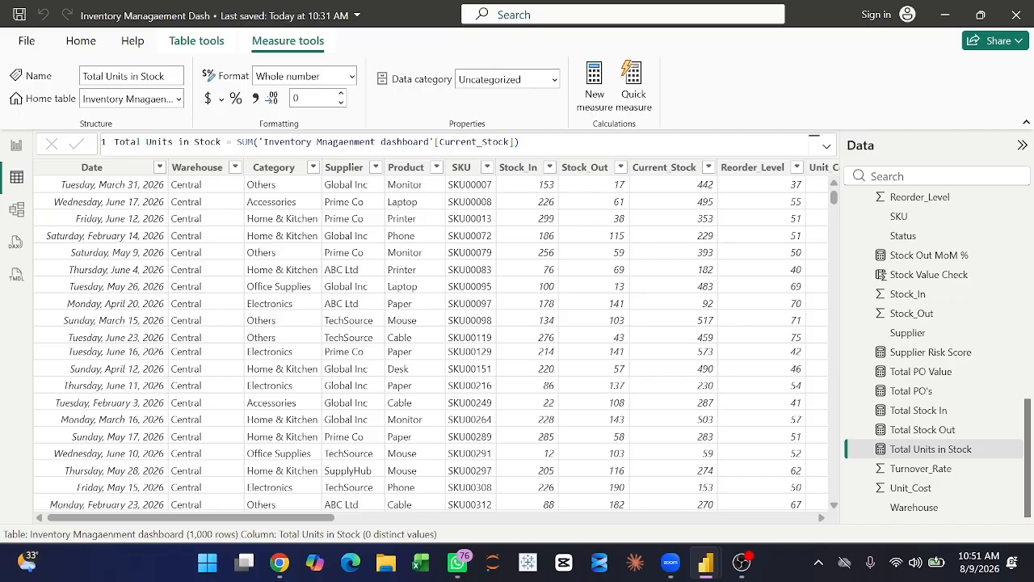
scroll(919, 217, "up", 5)
scroll(919, 217, "down", 1)
right_click(914, 207)
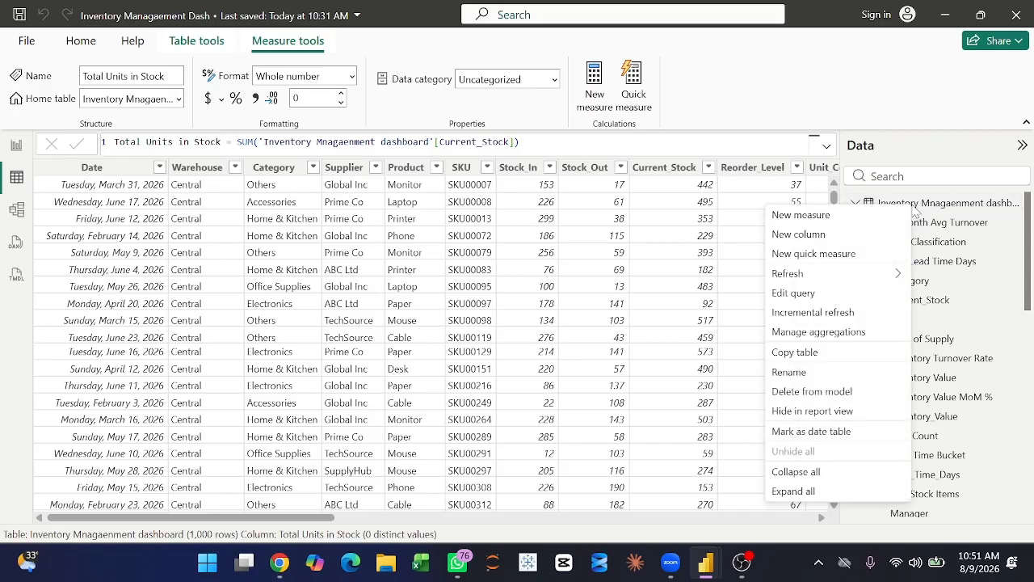
left_click(832, 215)
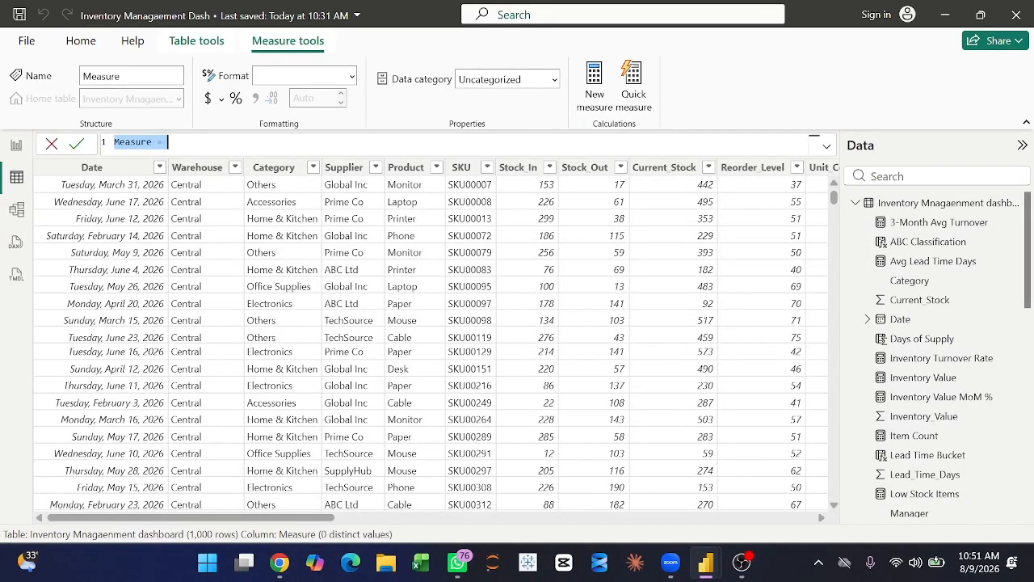
type("YTD Stock Out = TOTALYTD(     [Total Stock Out],     'Inventory Mnagaenment dashboard'[Date] )")
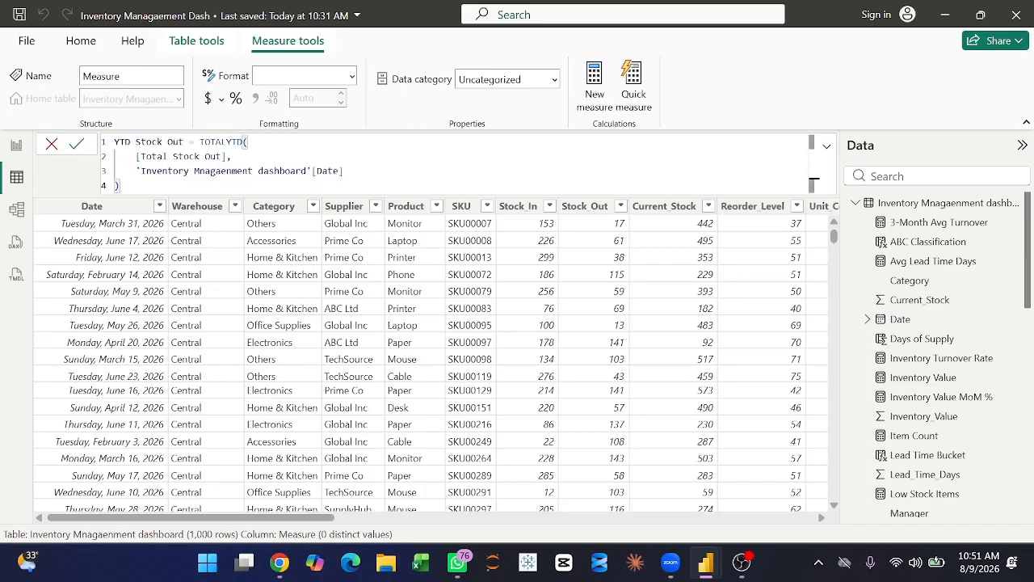
key("Return")
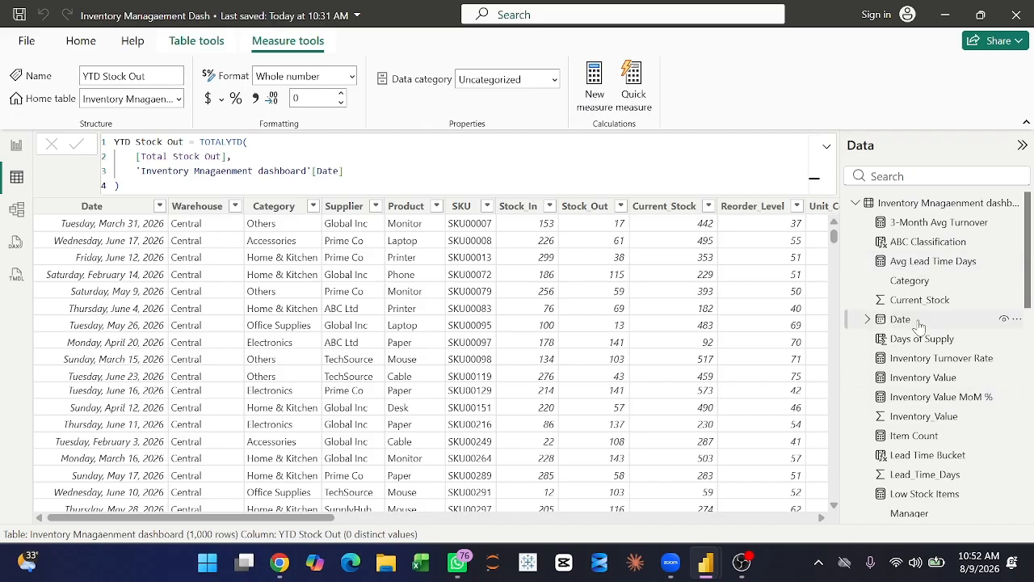
In the model view, select the measures 3-Month Avg Turnover, Avg Lead Time Days, Inventory Turnover Rate, Inventory Value, Inventory Value MoM % and Item Count.
left_click(16, 210)
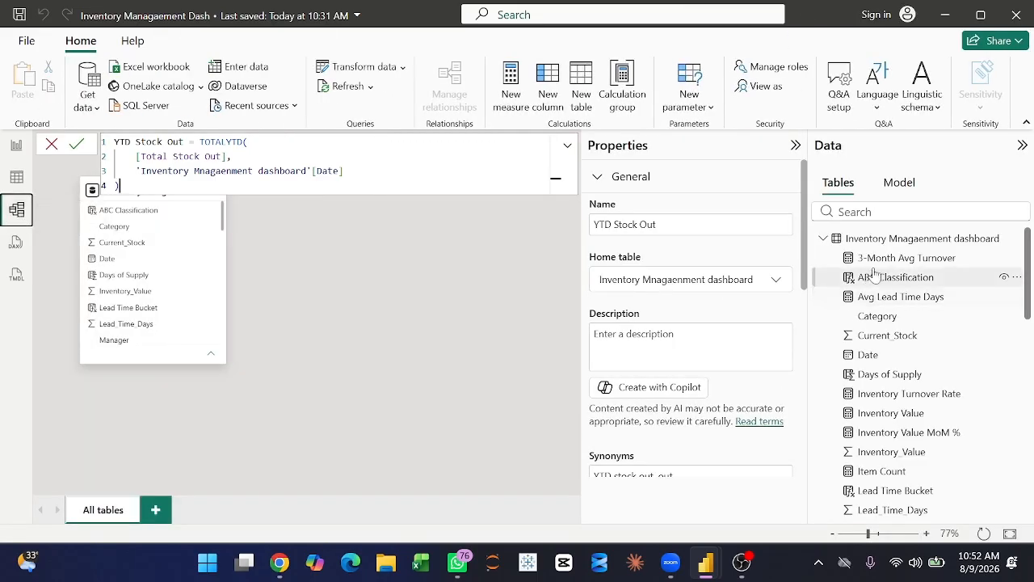
scroll(906, 491, "down", 3)
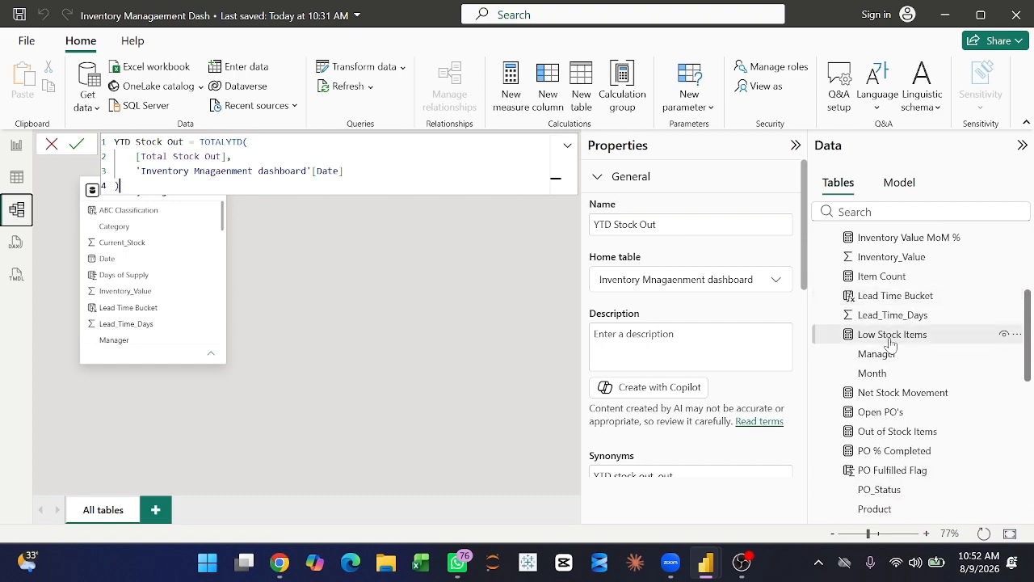
scroll(885, 347, "up", 3)
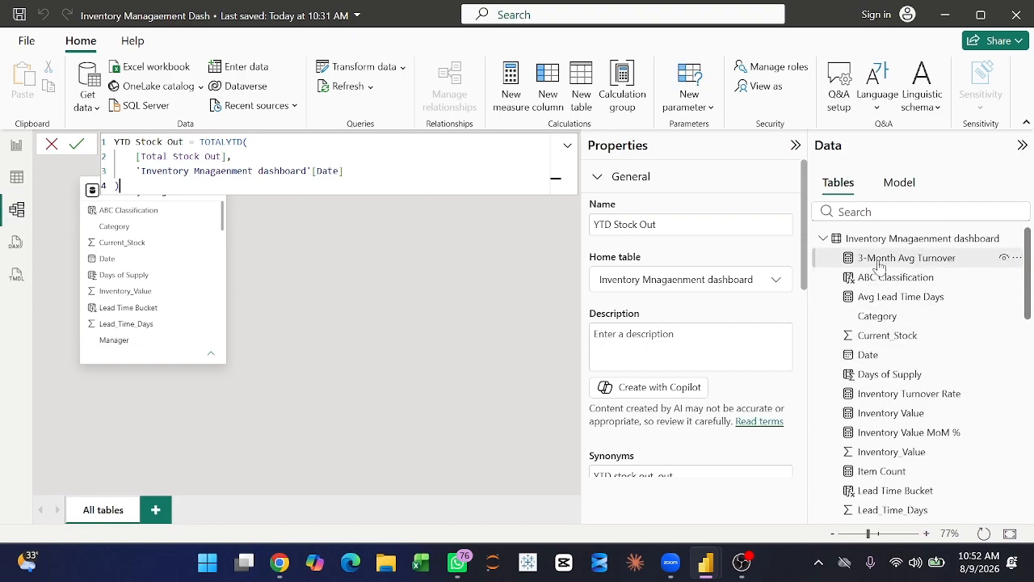
left_click(880, 262)
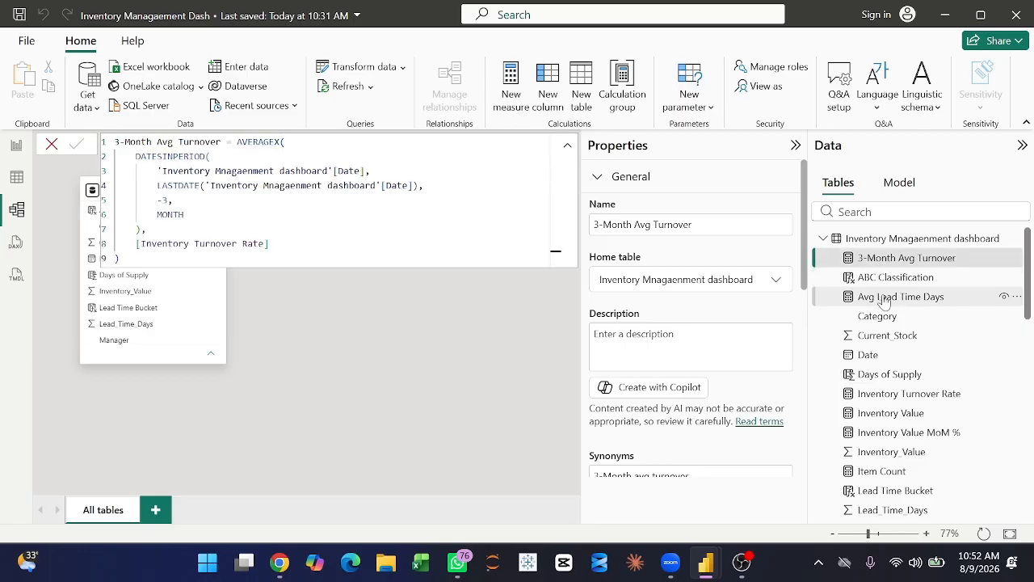
left_click(885, 299, "ctrl")
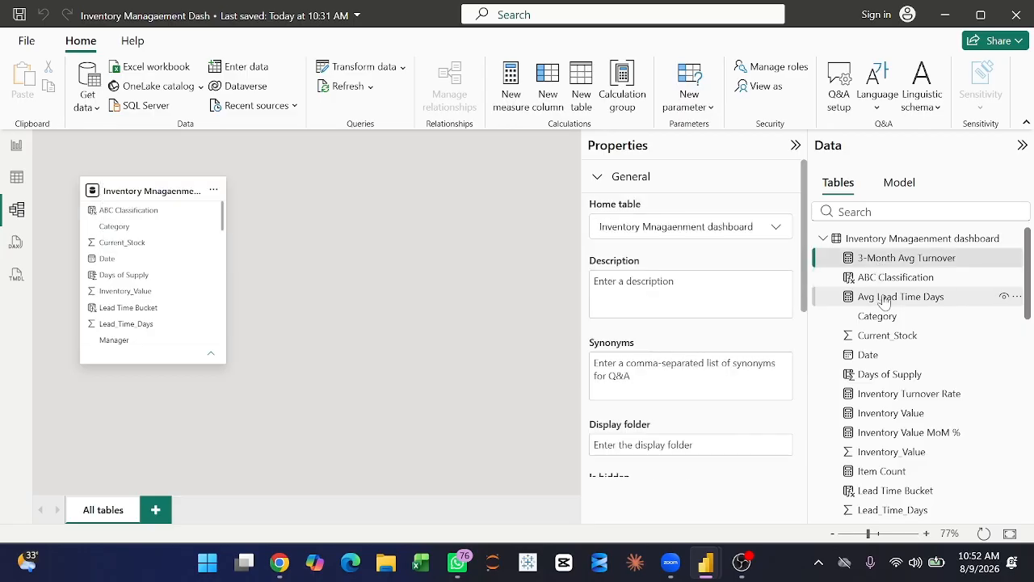
left_click(887, 396, "ctrl")
left_click(907, 415, "ctrl")
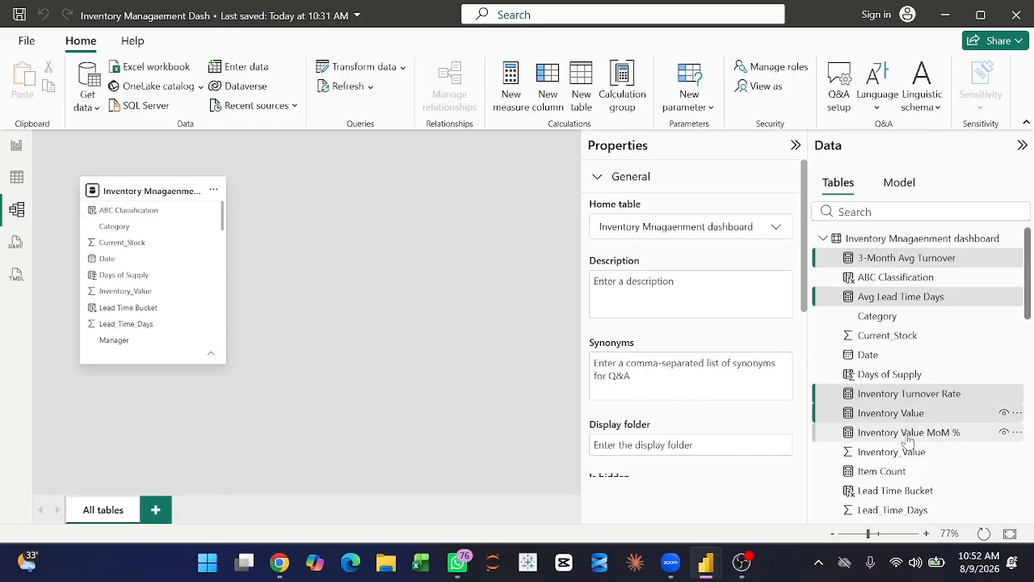
left_click(903, 435, "ctrl")
left_click(892, 473, "ctrl")
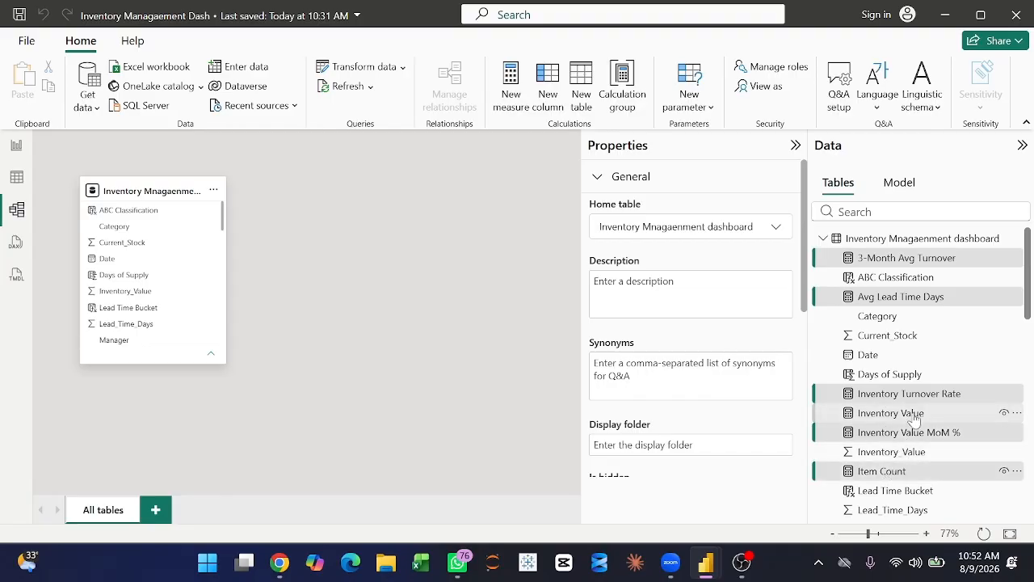
Add Low Stock Items, Net Stock Movement, Open PO's, Out of Stock Items, PO % Completed and Product Value Rank to the selected measures.
scroll(913, 425, "down", 5)
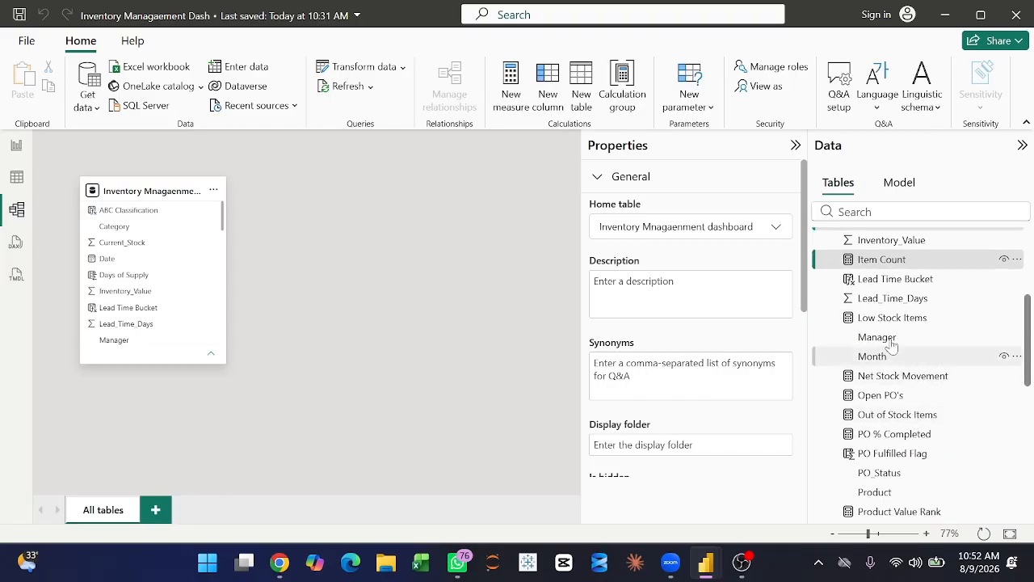
left_click(888, 320, "ctrl")
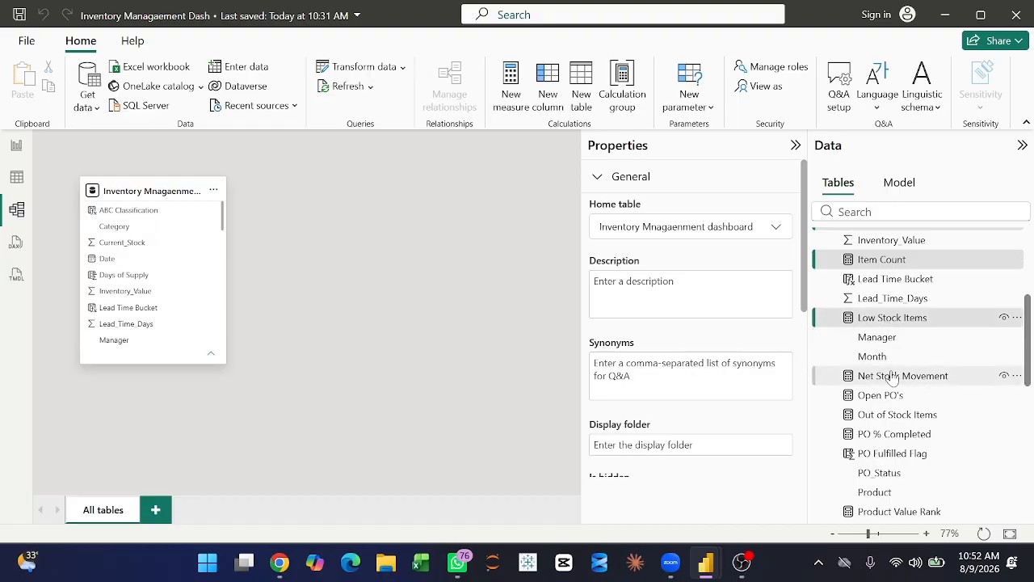
left_click(892, 377, "ctrl")
left_click(894, 398, "ctrl")
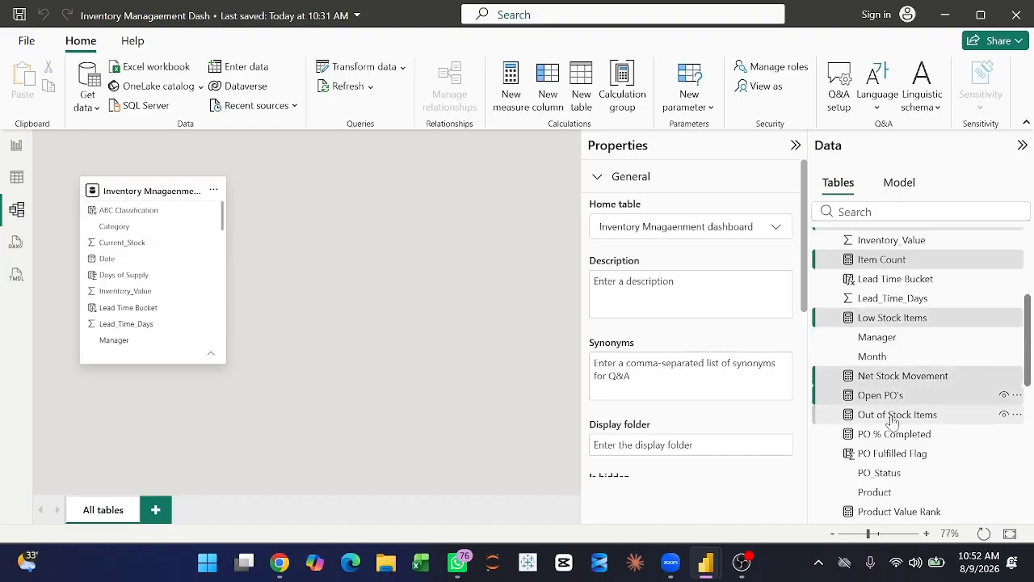
left_click(892, 418, "ctrl")
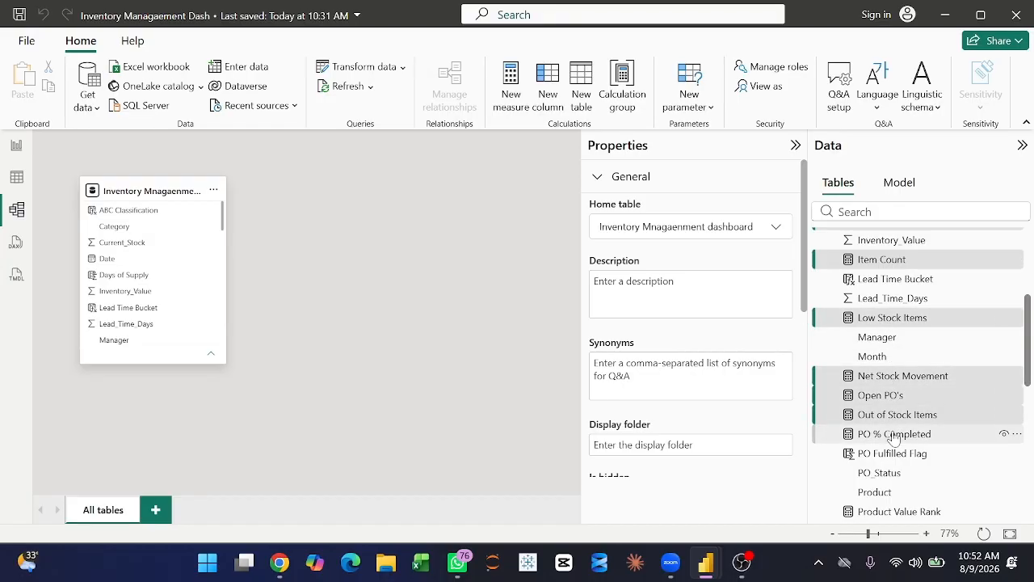
left_click(893, 437, "ctrl")
scroll(894, 435, "down", 5)
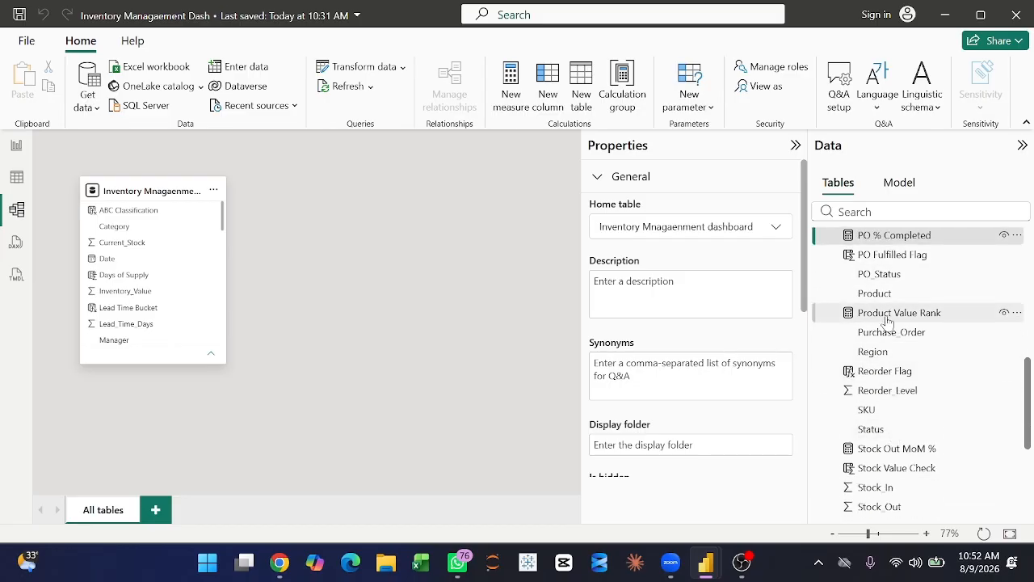
scroll(887, 408, "down", 3)
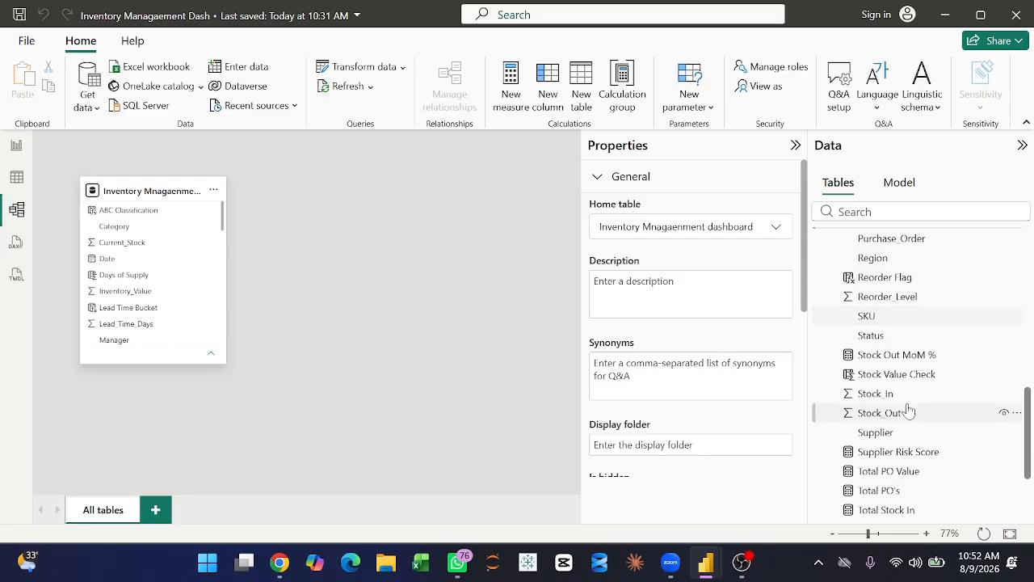
Extend the selection with Stock Out MoM %, Supplier Risk Score, all five measures starting with Total, and YTD Stock Out.
left_click(890, 360, "ctrl")
scroll(889, 380, "down", 2)
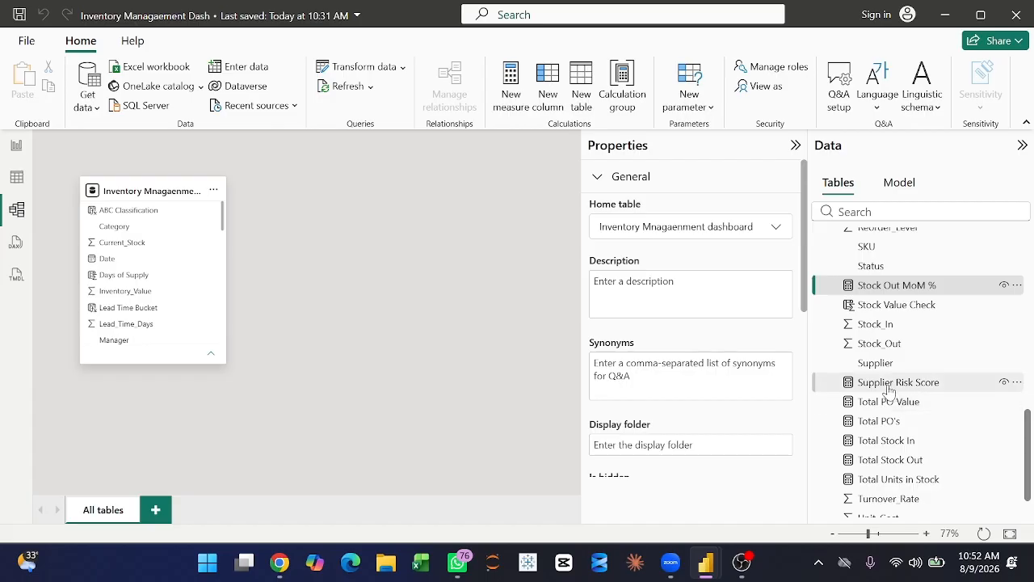
left_click(889, 387, "ctrl")
left_click(889, 404, "ctrl")
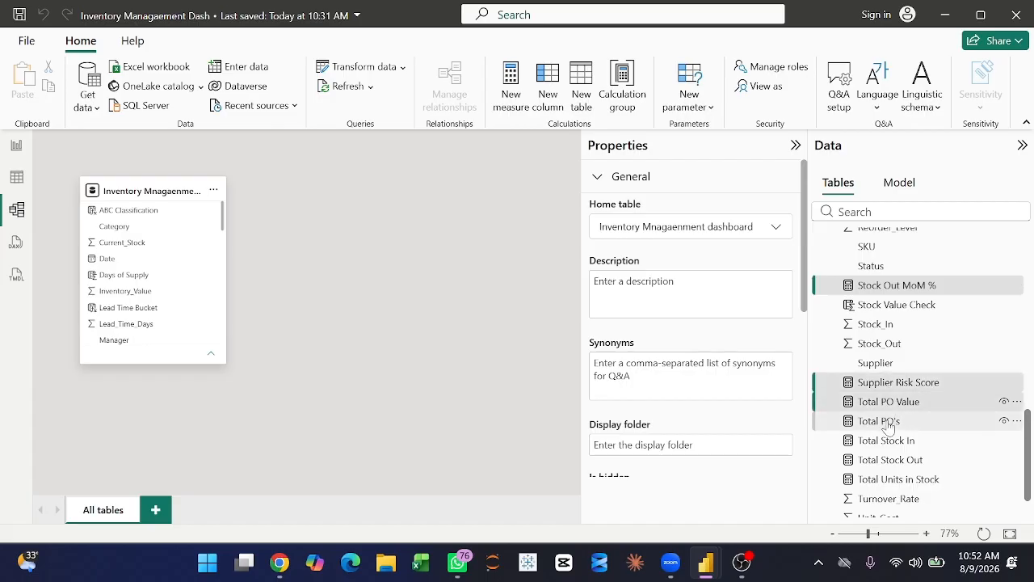
left_click(888, 423, "ctrl")
left_click(891, 441, "ctrl")
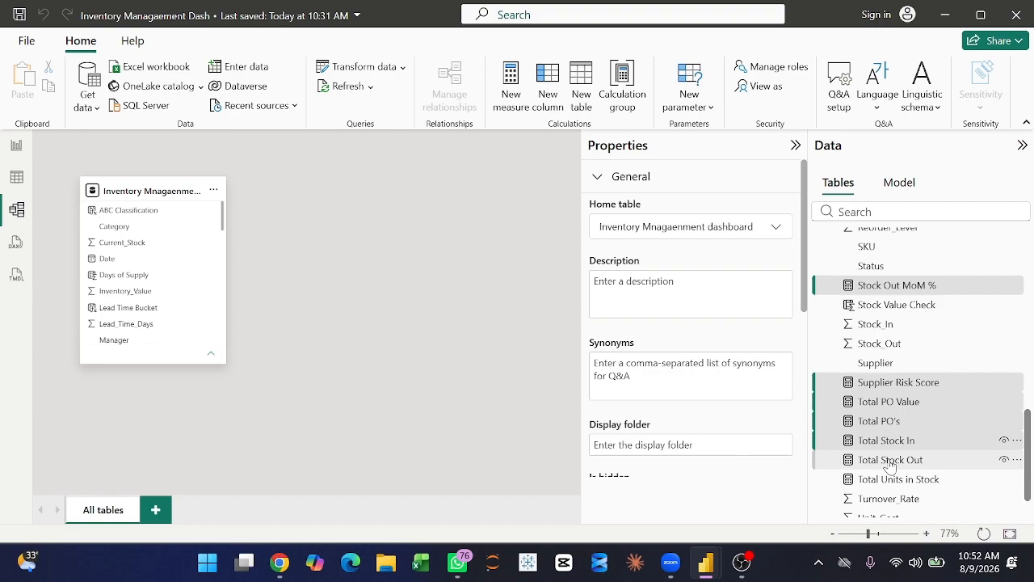
left_click(892, 462, "ctrl")
left_click(897, 481, "ctrl")
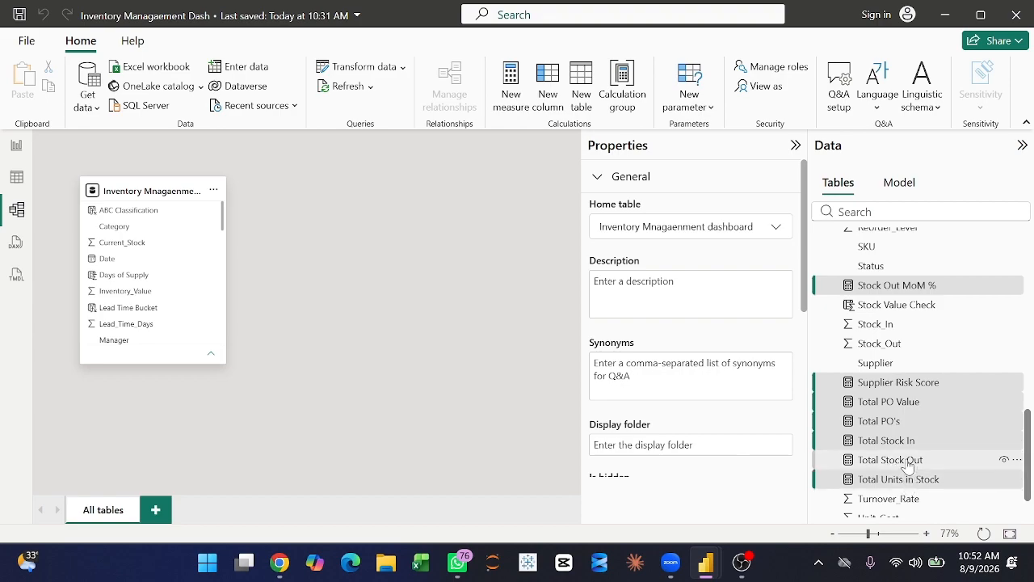
scroll(940, 420, "down", 2)
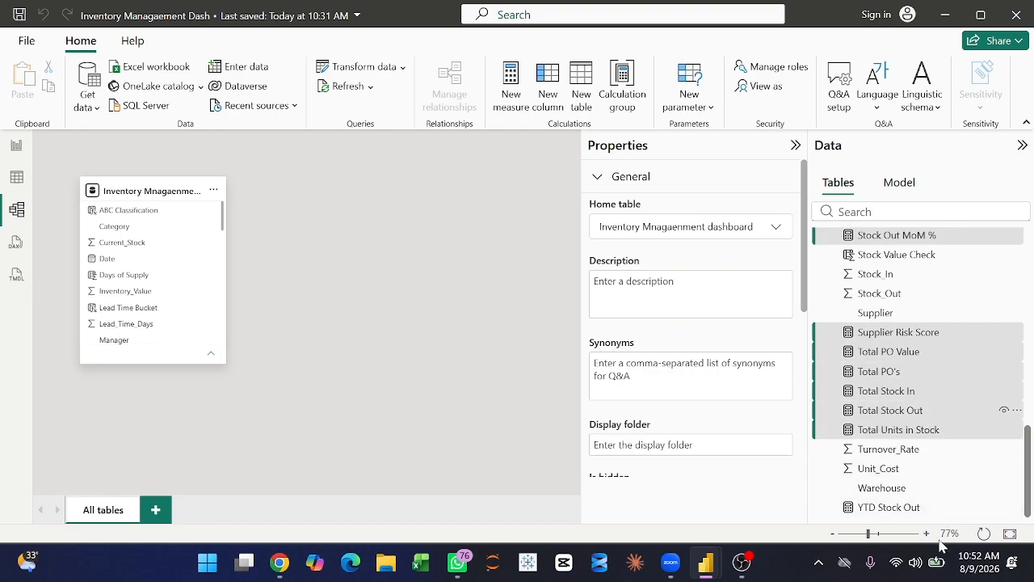
left_click(912, 507, "ctrl")
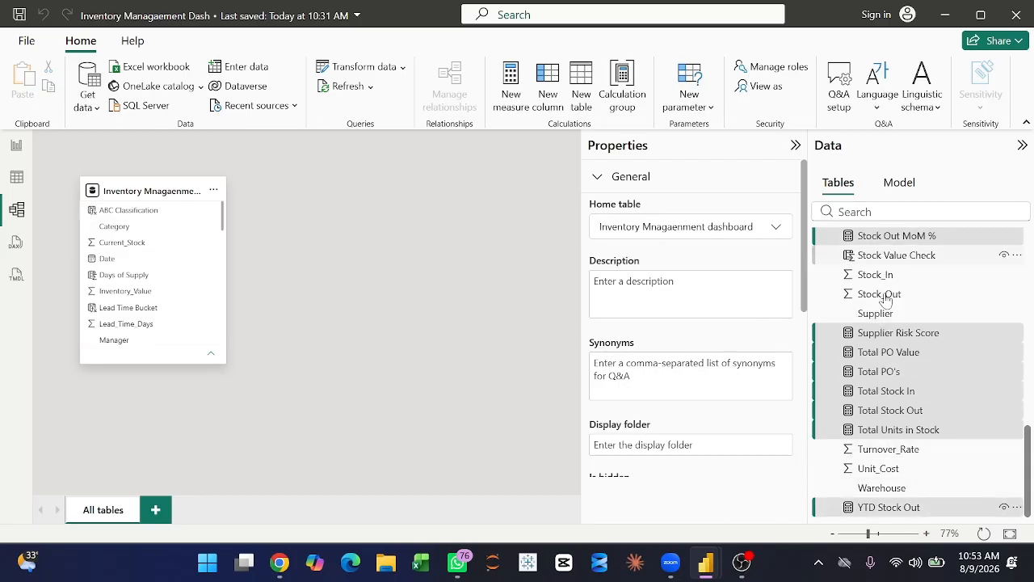
left_click(893, 353, "ctrl")
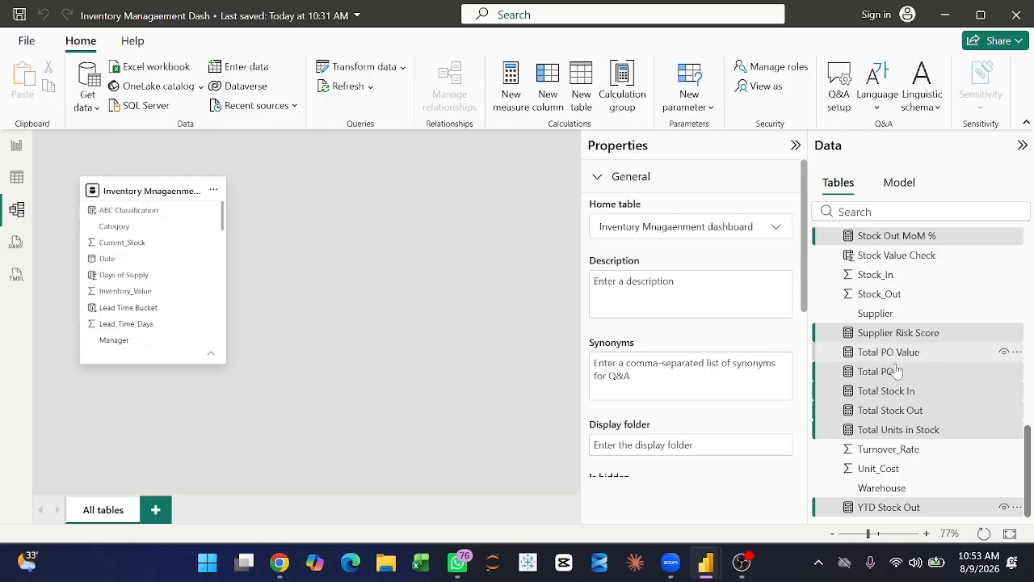
left_click(889, 352, "ctrl")
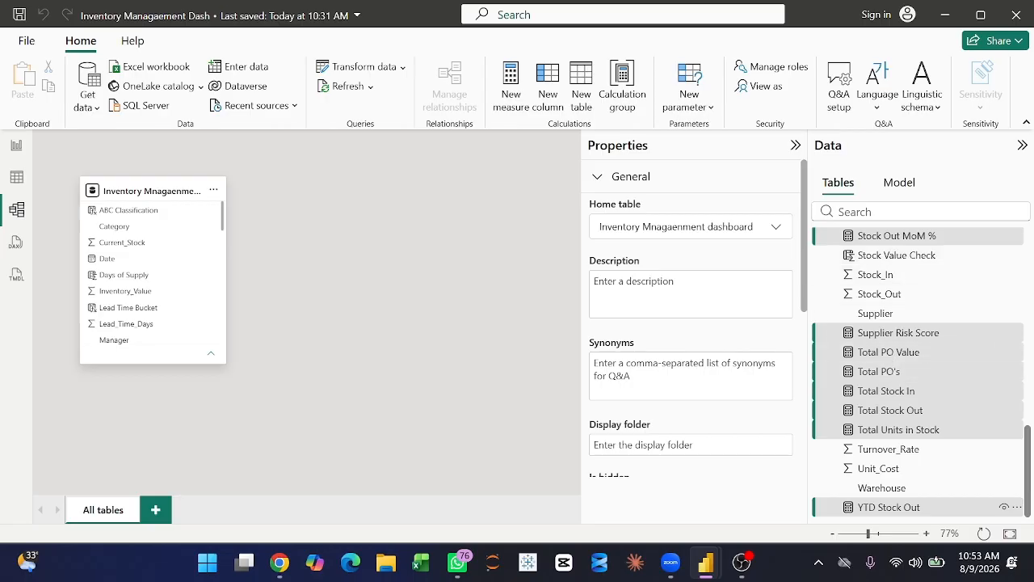
Group the selected measures in a display folder named My All Measures.
scroll(653, 376, "down", 3)
left_click(650, 305)
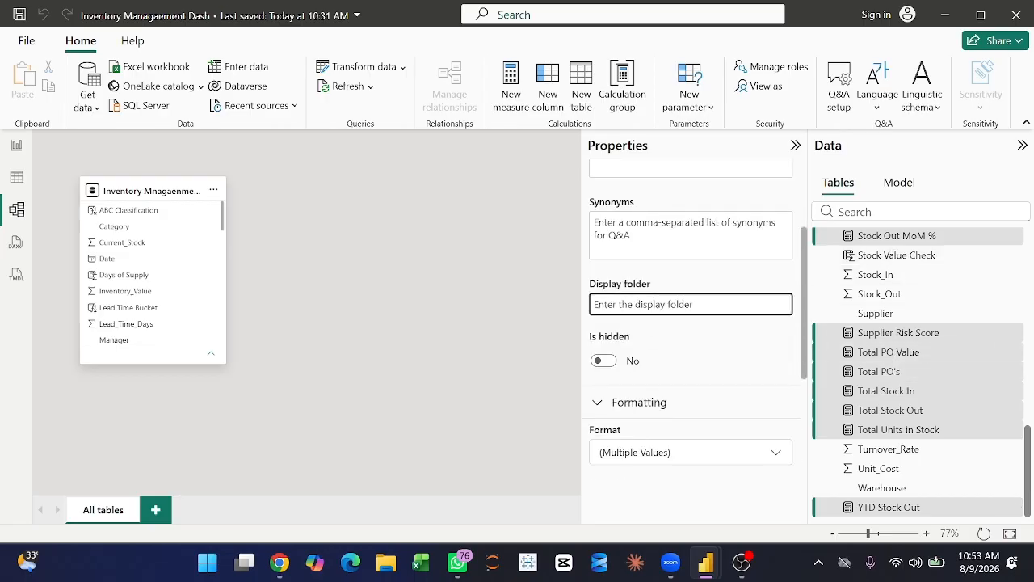
type("My All Measures")
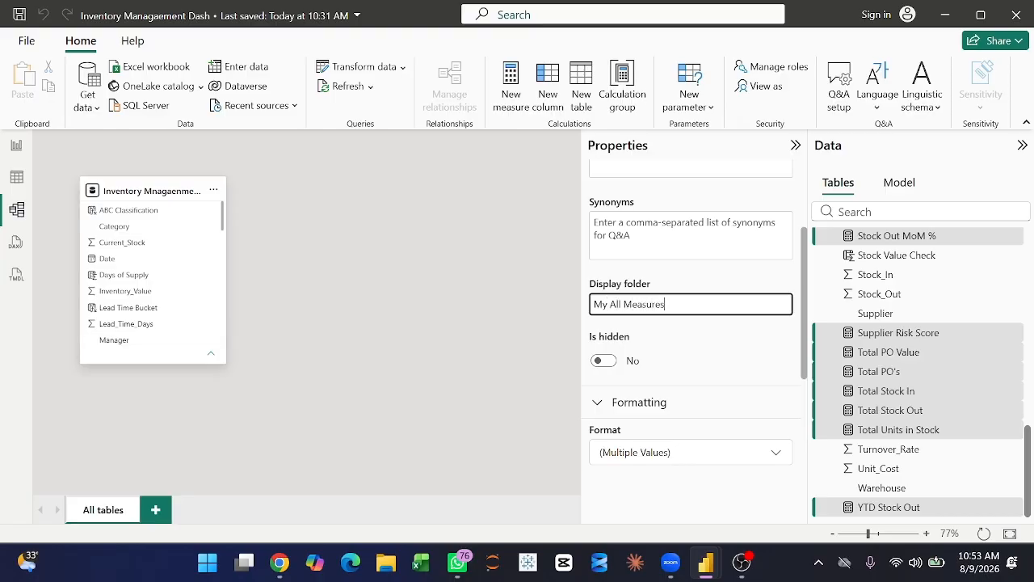
left_click(732, 354)
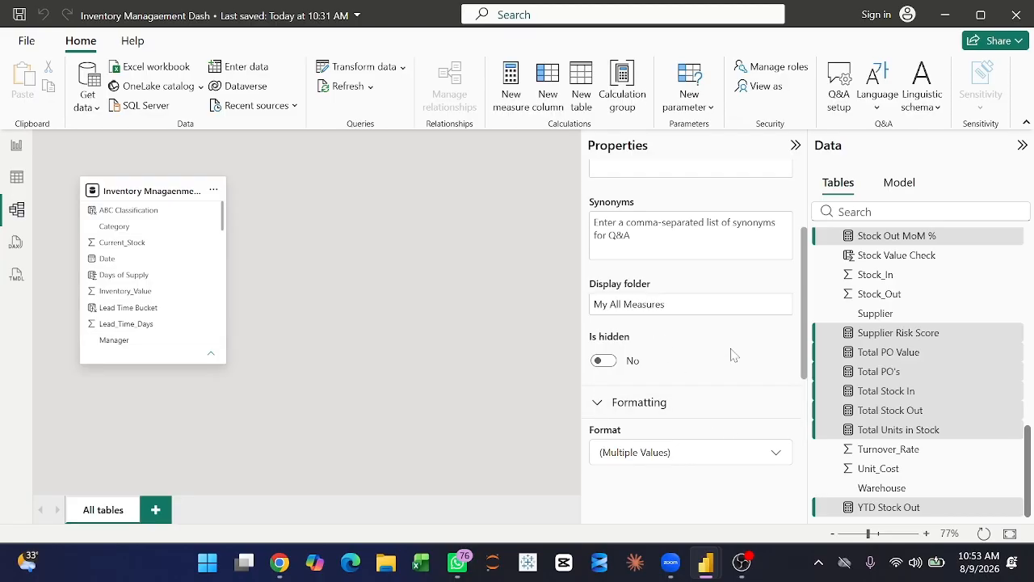
Examine the contents of the My All Measures folder and the fields outside it in the inventory table.
scroll(912, 281, "up", 5)
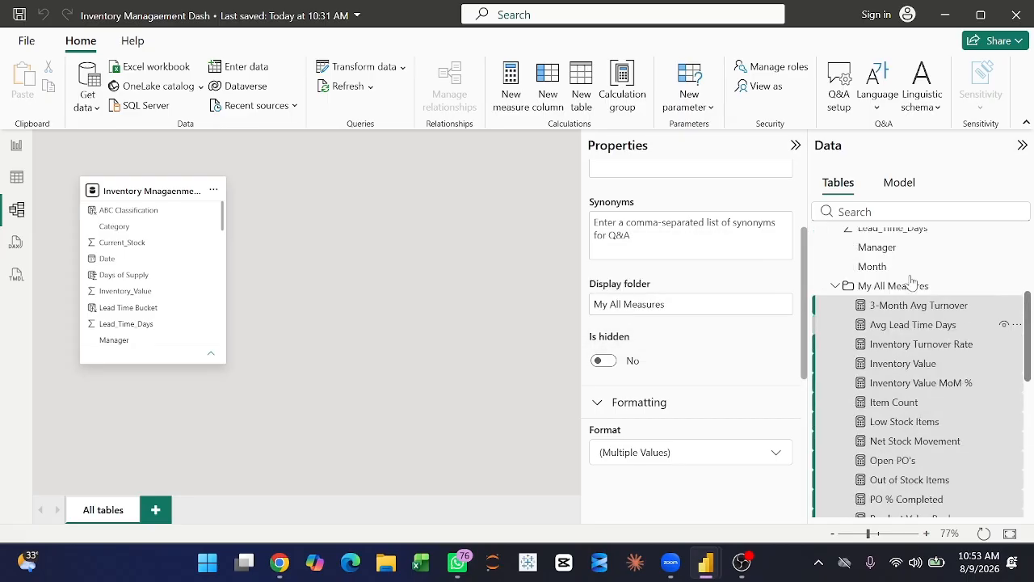
scroll(911, 281, "down", 3)
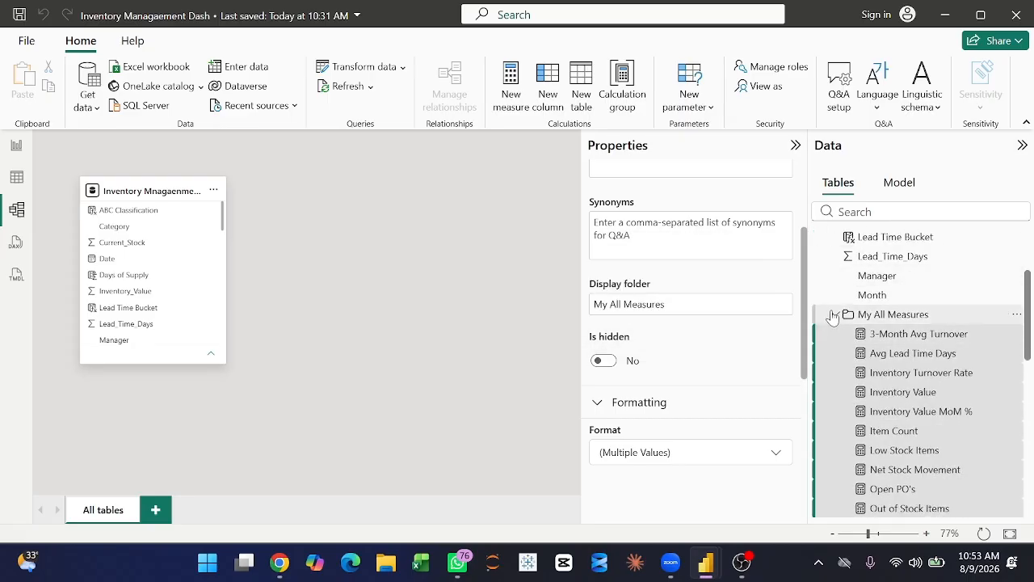
left_click(836, 314)
scroll(902, 341, "up", 3)
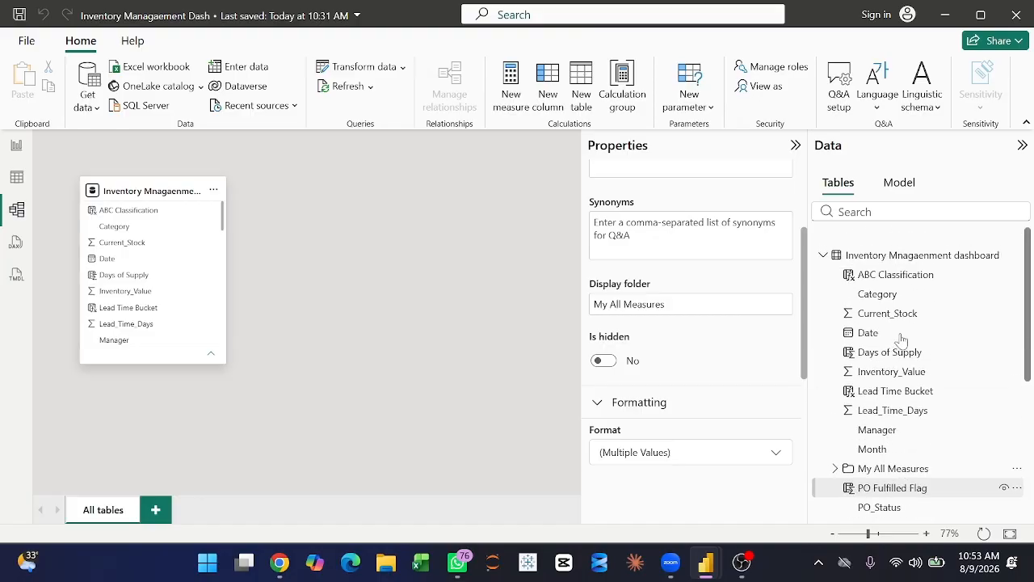
scroll(902, 341, "down", 5)
scroll(902, 341, "up", 5)
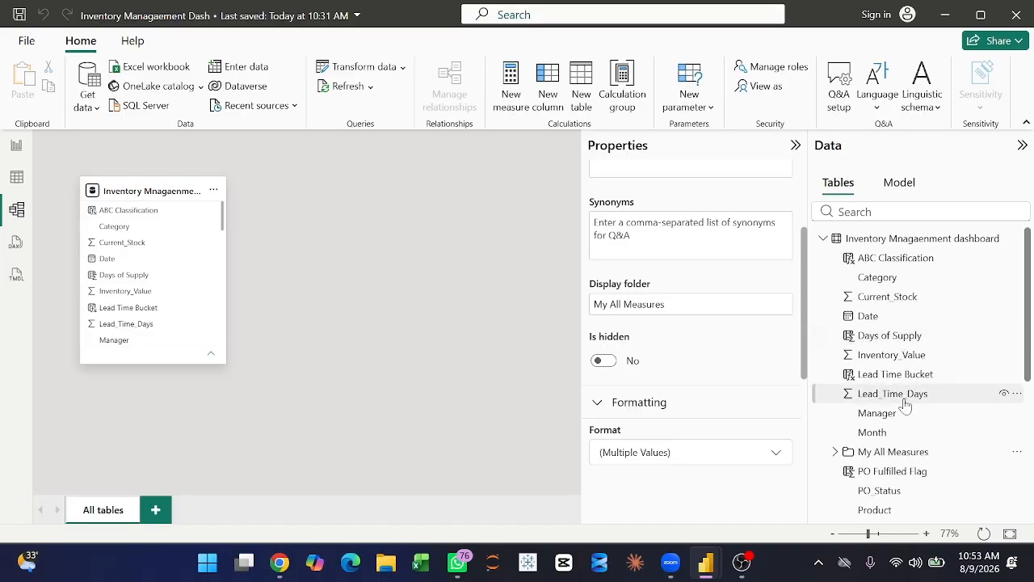
scroll(902, 400, "down", 6)
scroll(881, 307, "up", 3)
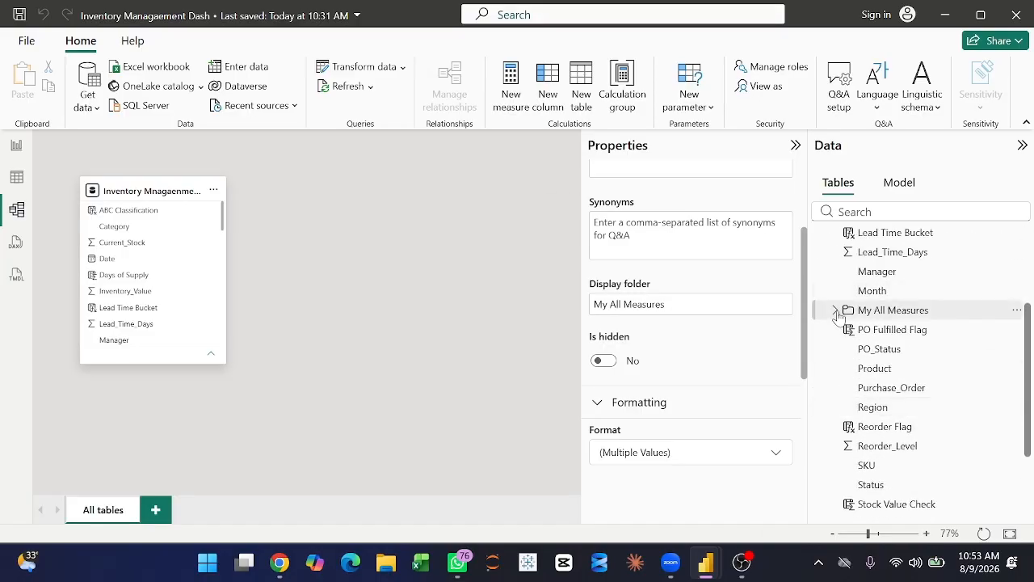
left_click(836, 312)
scroll(906, 388, "down", 6)
scroll(908, 391, "up", 4)
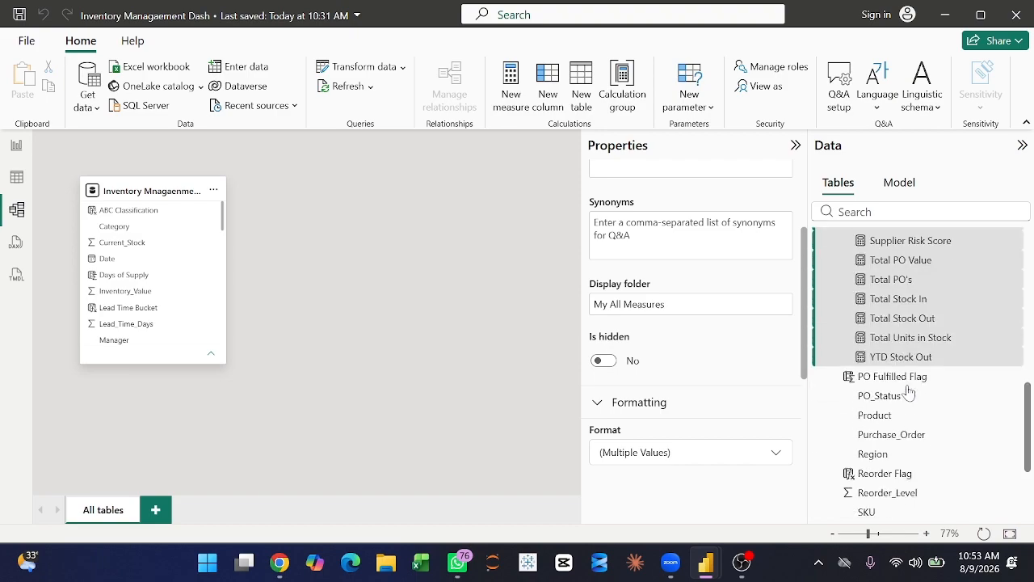
Switch to the report view and look through the My All Measures folder in the inventory table.
scroll(909, 391, "up", 2)
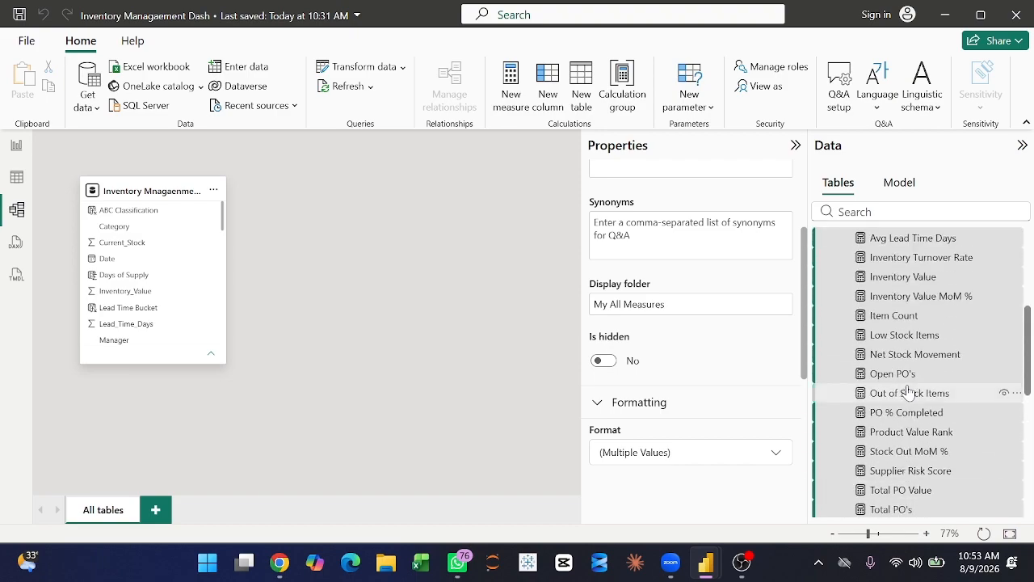
left_click(16, 145)
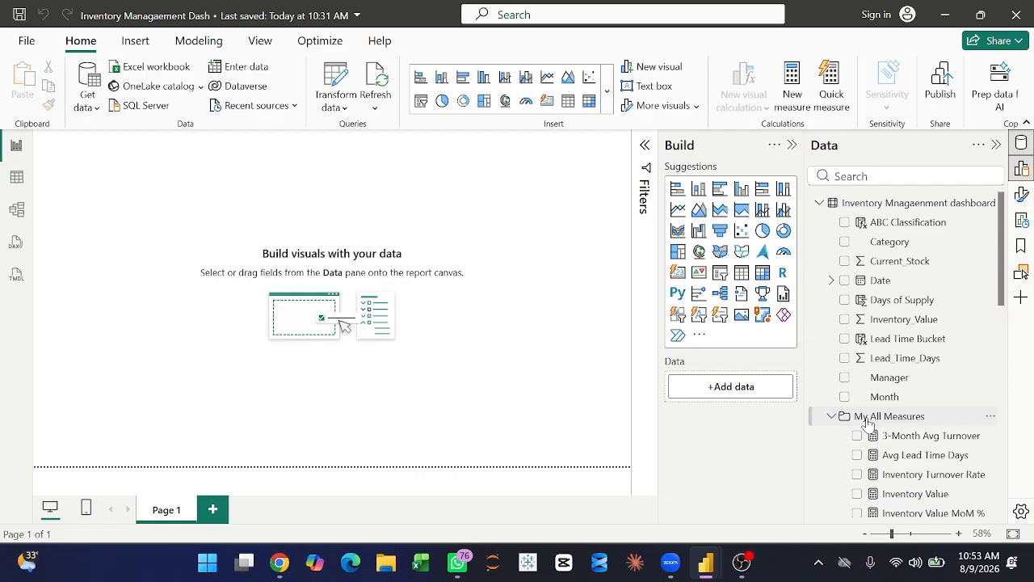
scroll(911, 415, "down", 3)
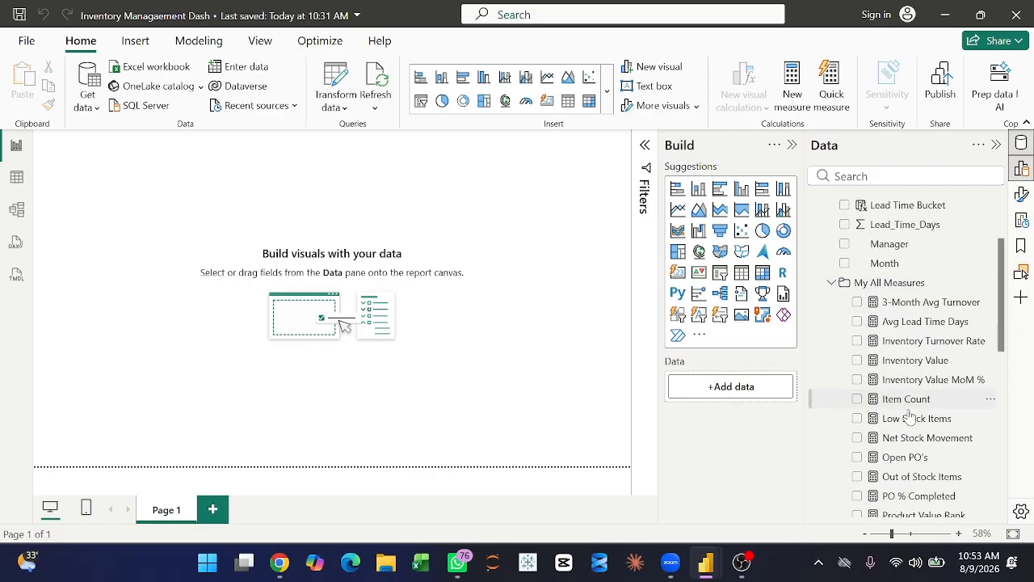
scroll(911, 415, "up", 1)
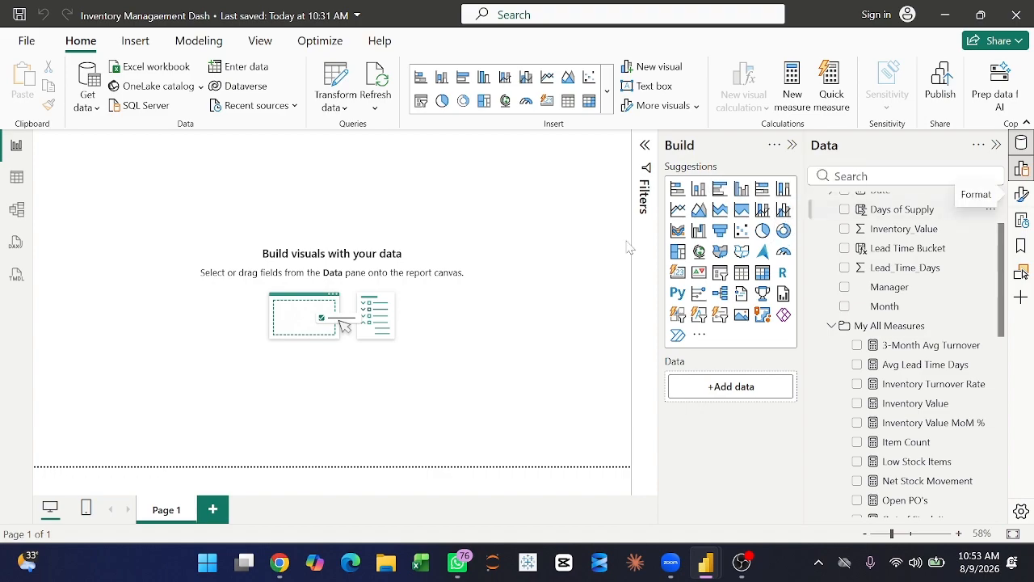
Set the report page canvas to a custom size of 1620 px wide and 1210 px high.
left_click(1021, 194)
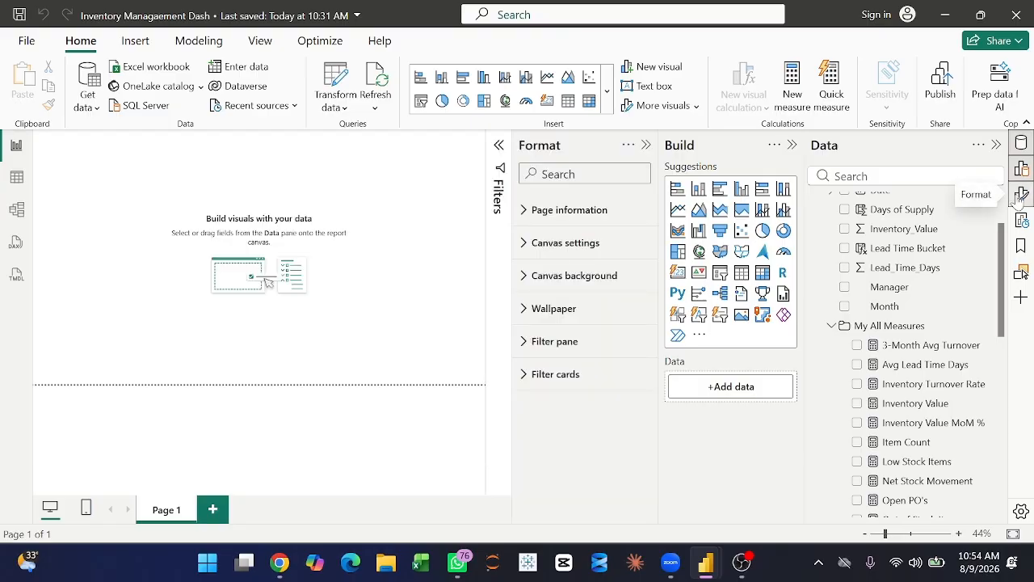
left_click(533, 246)
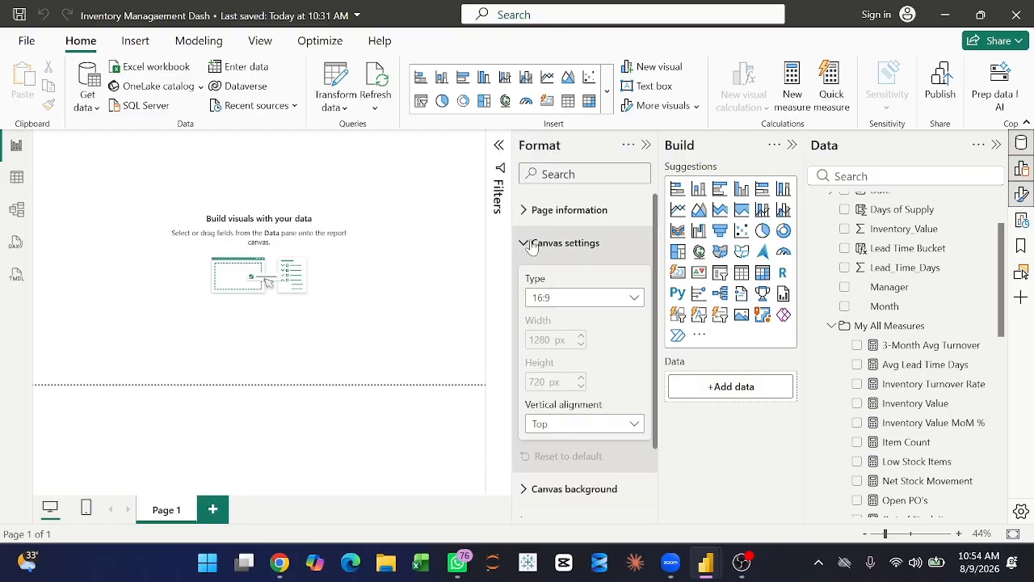
left_click(589, 298)
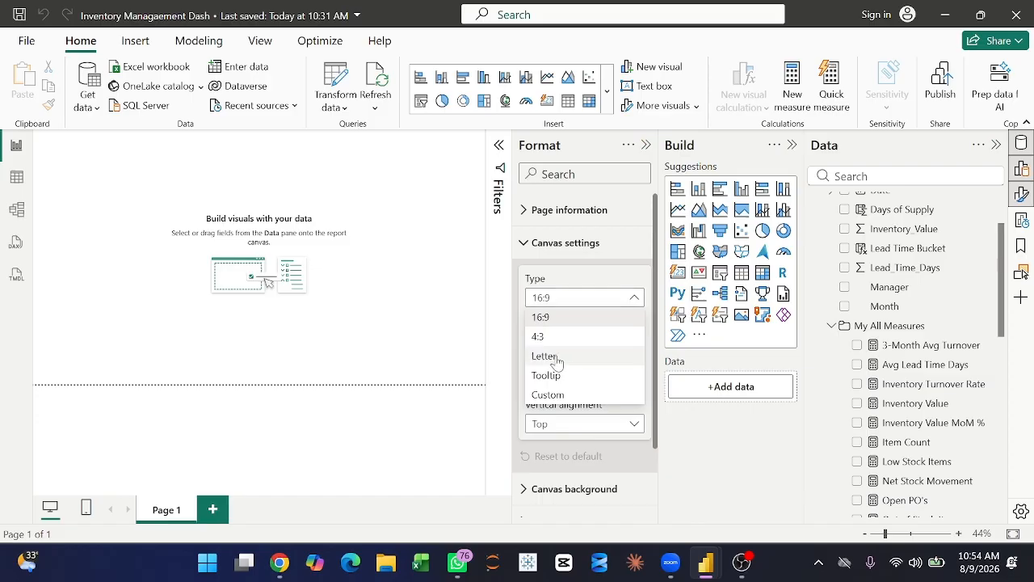
left_click(549, 395)
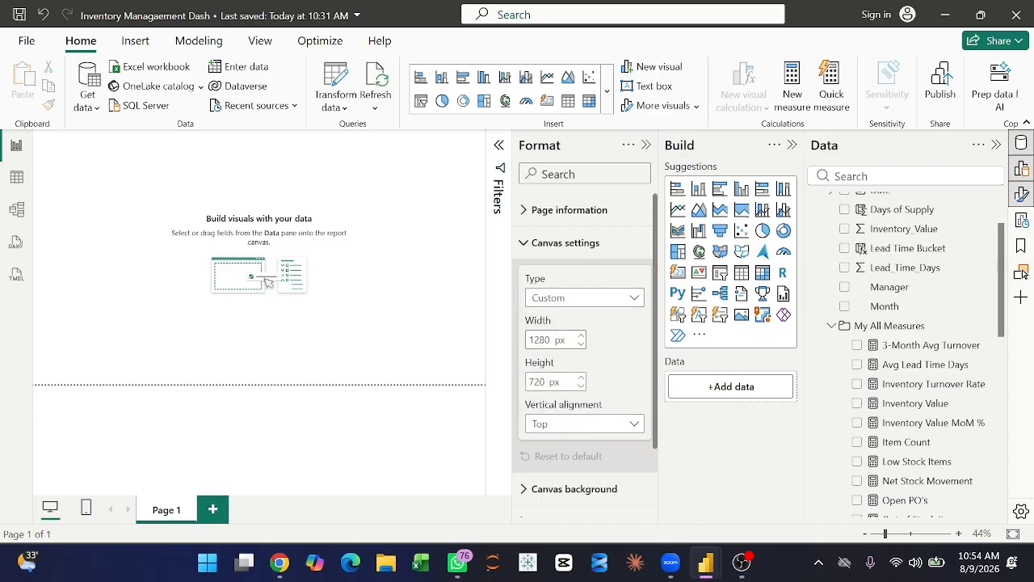
key("Tab")
type("162")
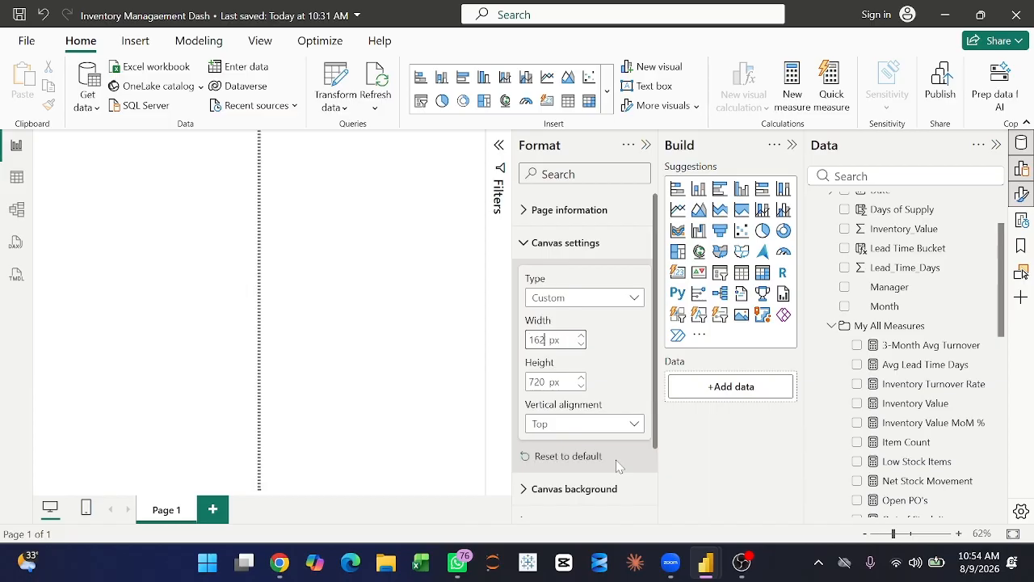
type("0")
key("Tab")
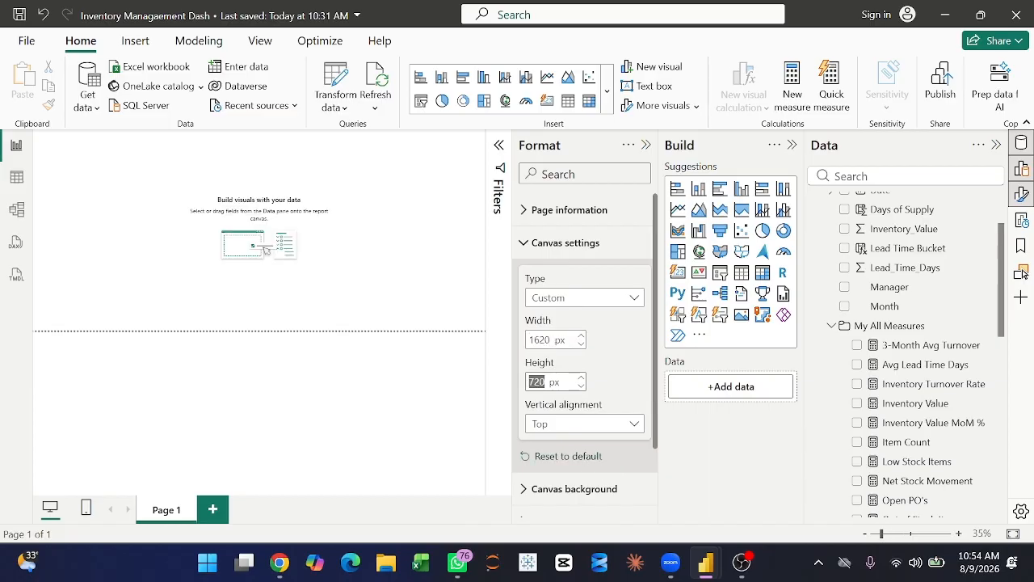
type("1210")
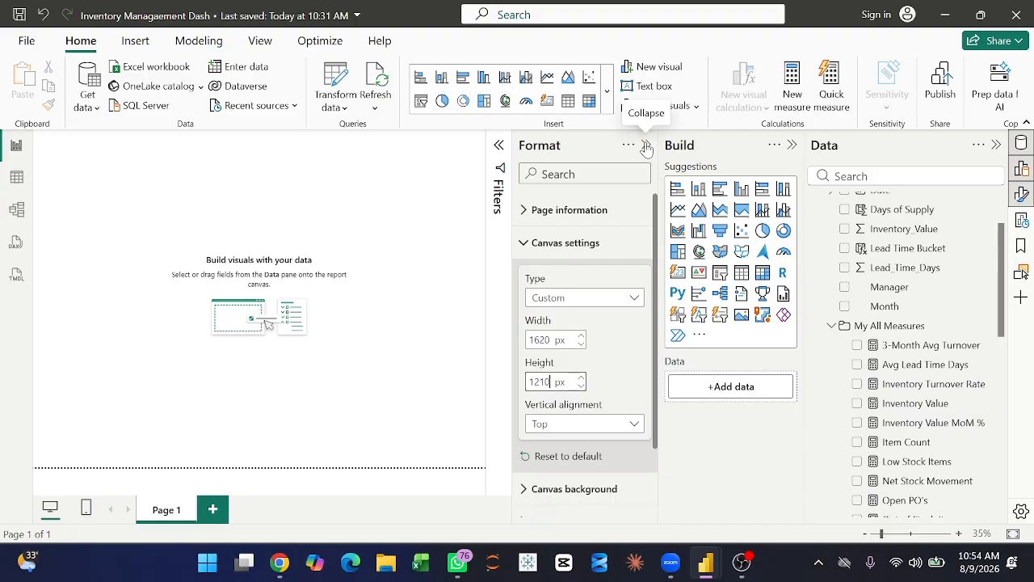
left_click(538, 244)
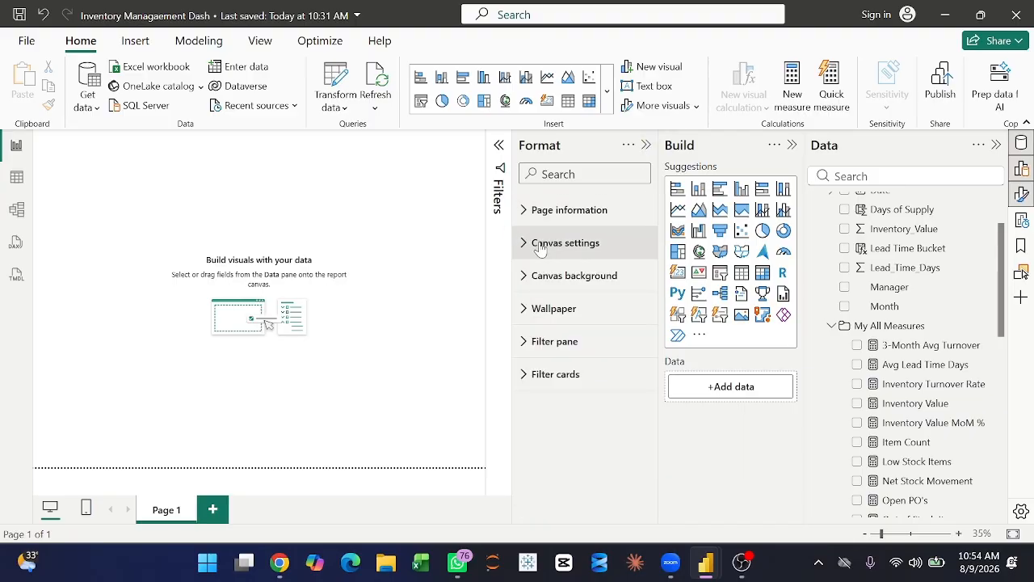
Set the page wallpaper colour to hex #744EC2.
left_click(556, 311)
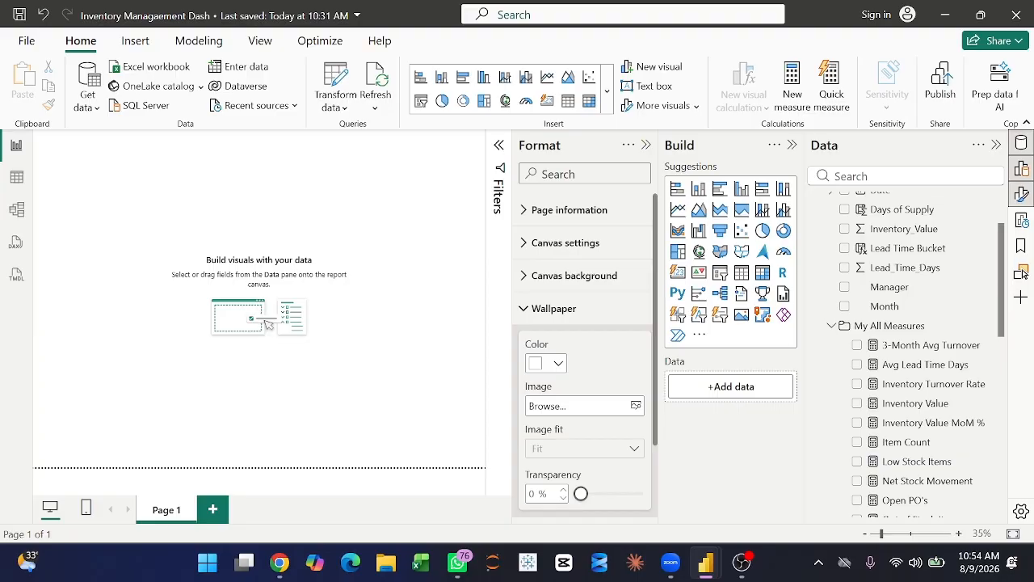
left_click(557, 369)
left_click(549, 329)
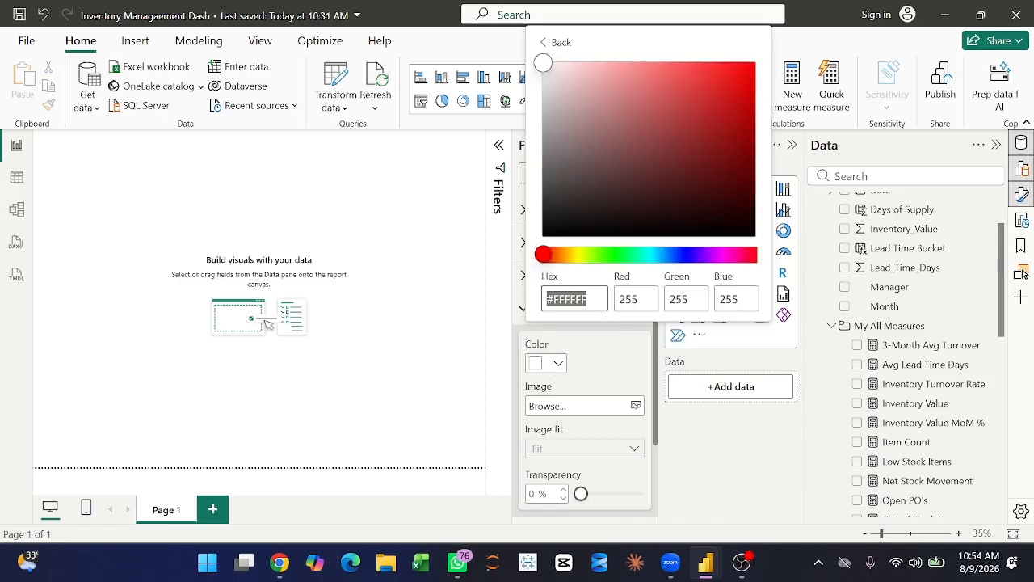
type("#744EC2")
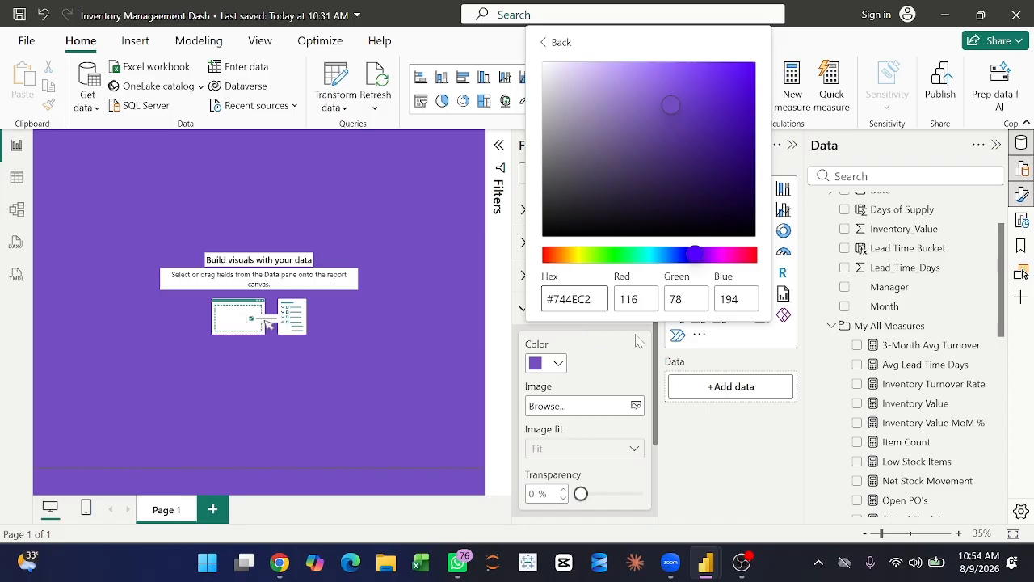
left_click(554, 51)
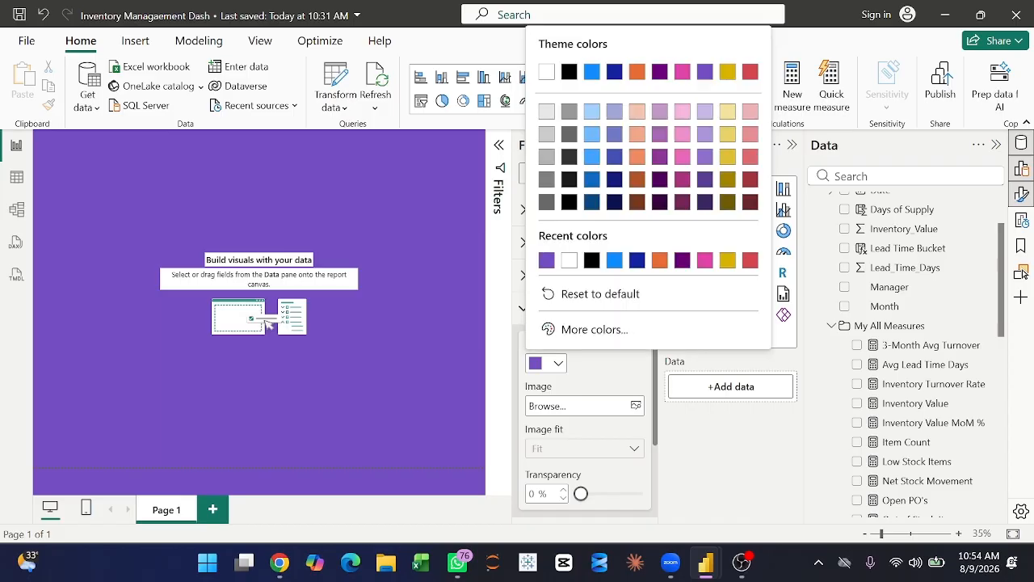
left_click(604, 370)
Set the wallpaper transparency to 86% and close the page formatting options.
scroll(618, 361, "down", 2)
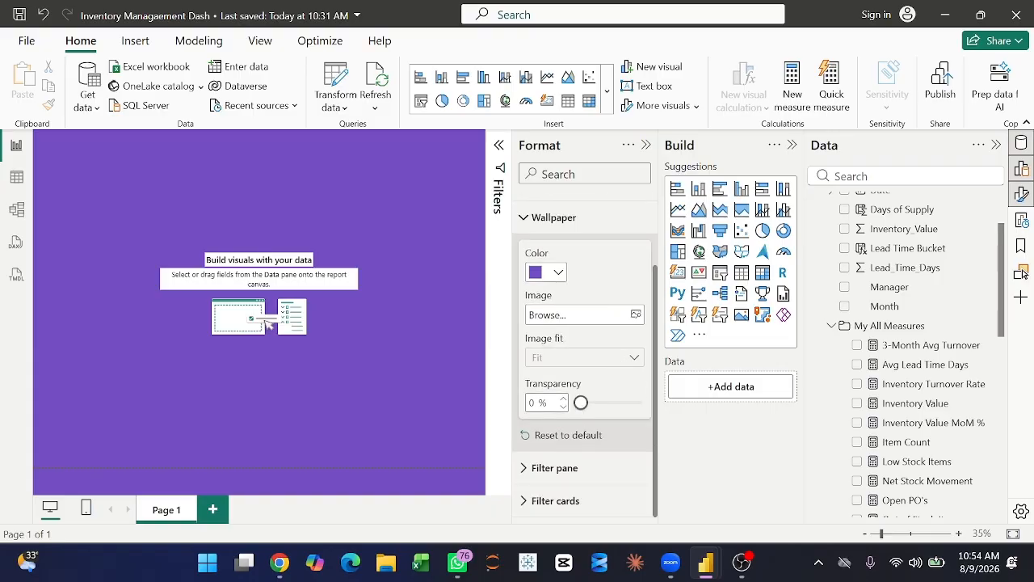
double_click(532, 402)
type("86")
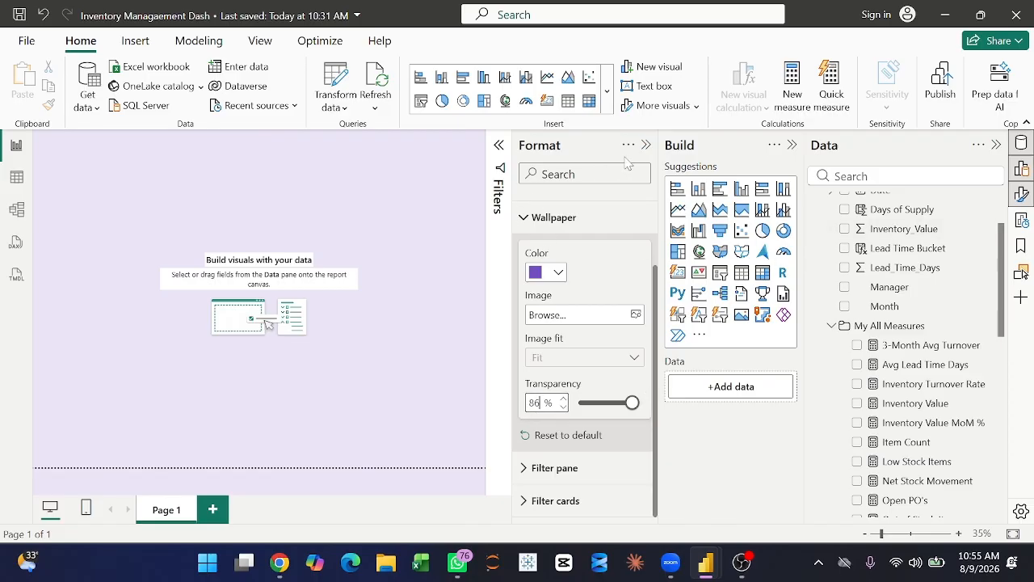
left_click(648, 145)
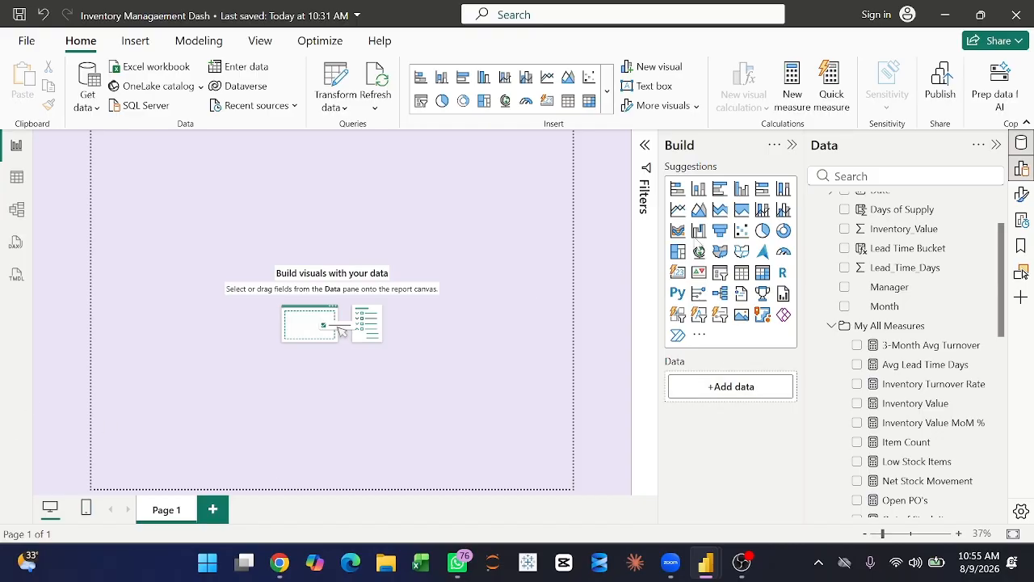
Insert a rectangle shape and resize it into a narrow full-height sidebar along the page's left edge.
left_click(133, 52)
left_click(744, 103)
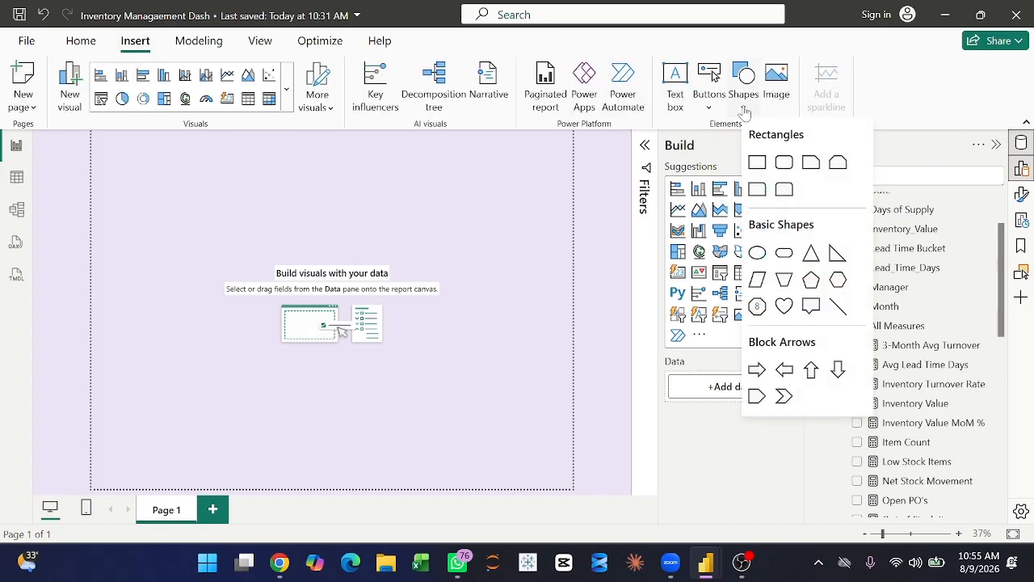
left_click(757, 164)
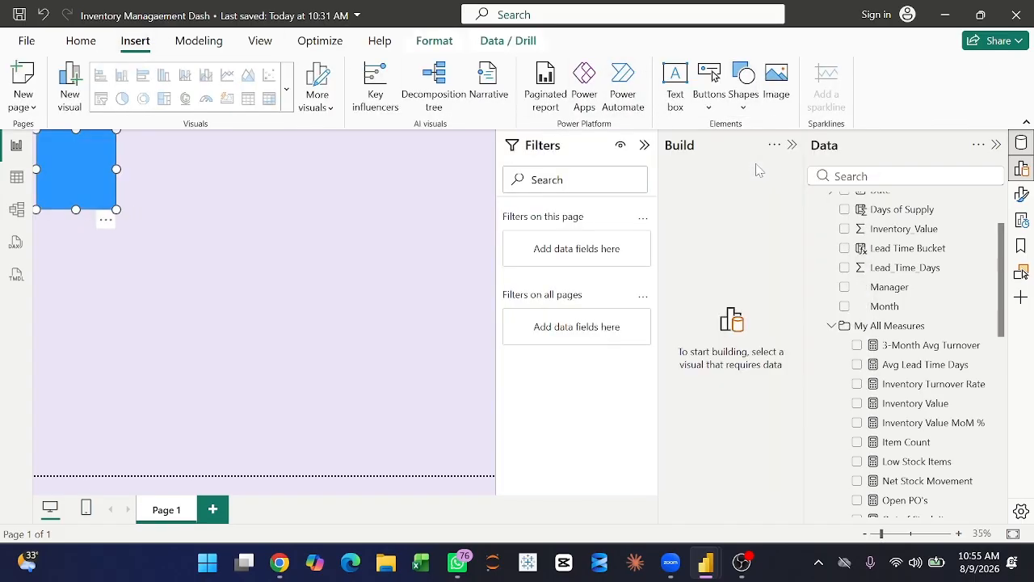
left_click_drag(77, 211, 77, 475)
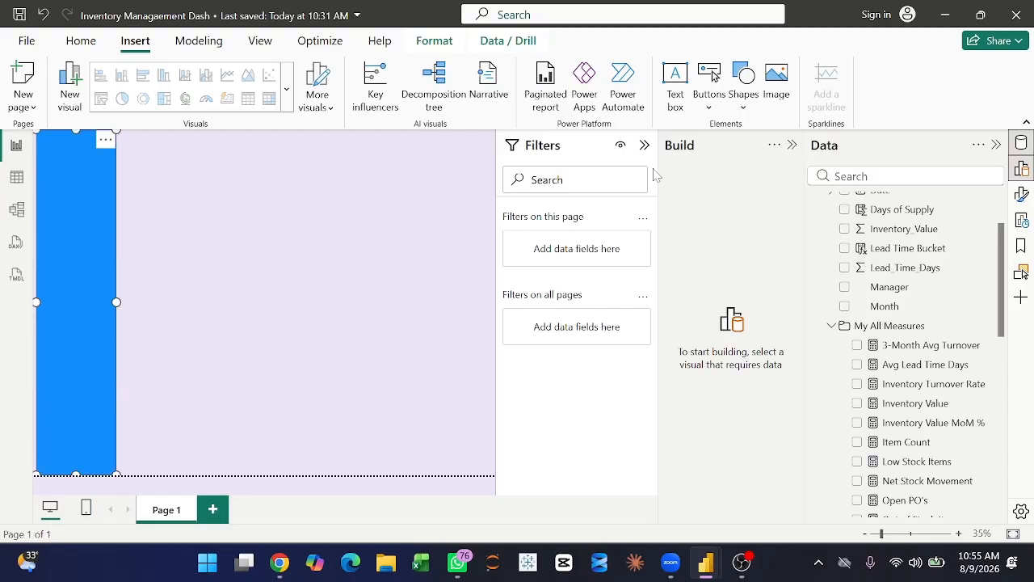
left_click(793, 146)
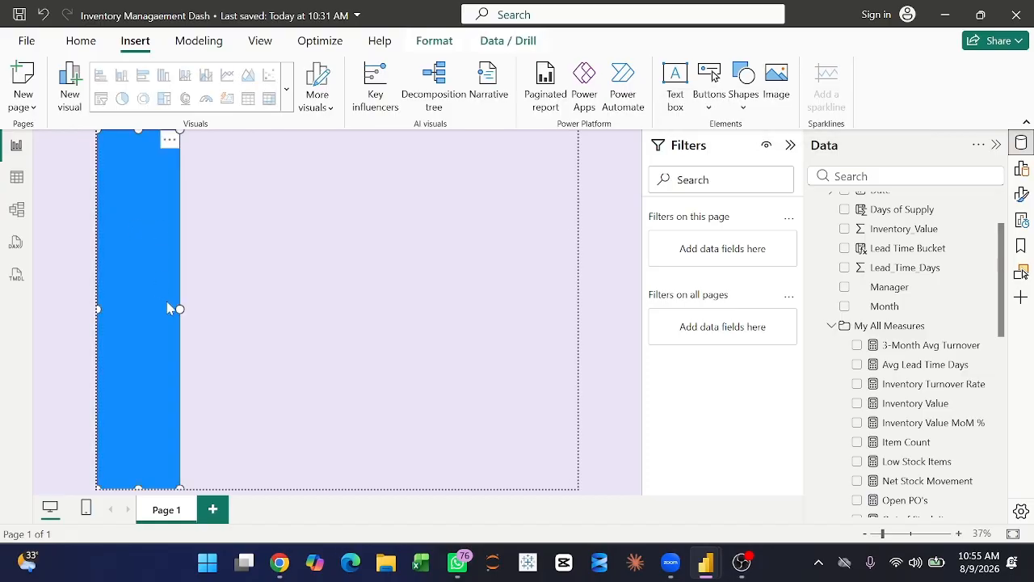
left_click_drag(179, 309, 143, 309)
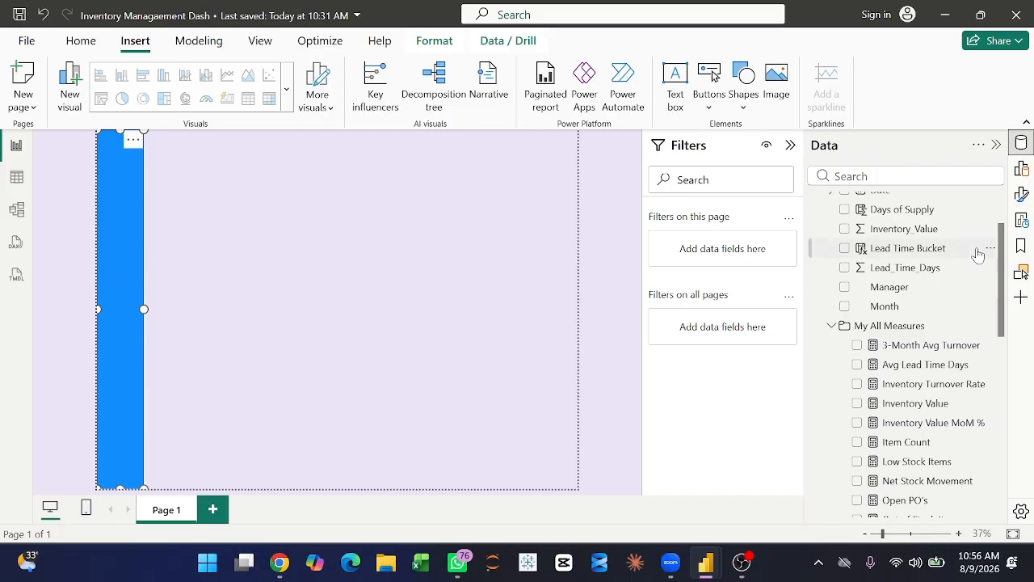
Set the sidebar rectangle's fill colour to hex #3A2761.
left_click(1022, 194)
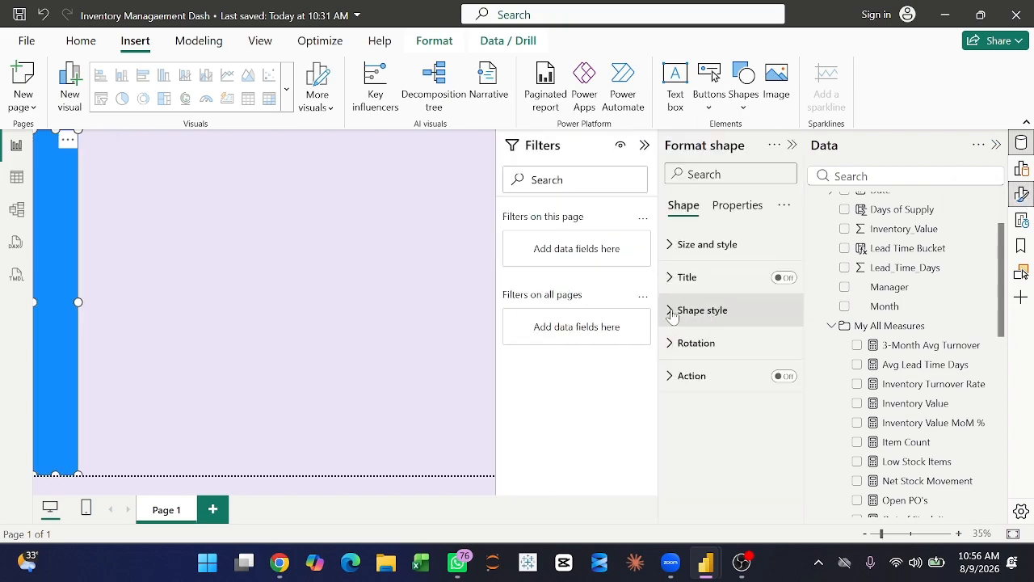
left_click(709, 315)
scroll(749, 346, "down", 3)
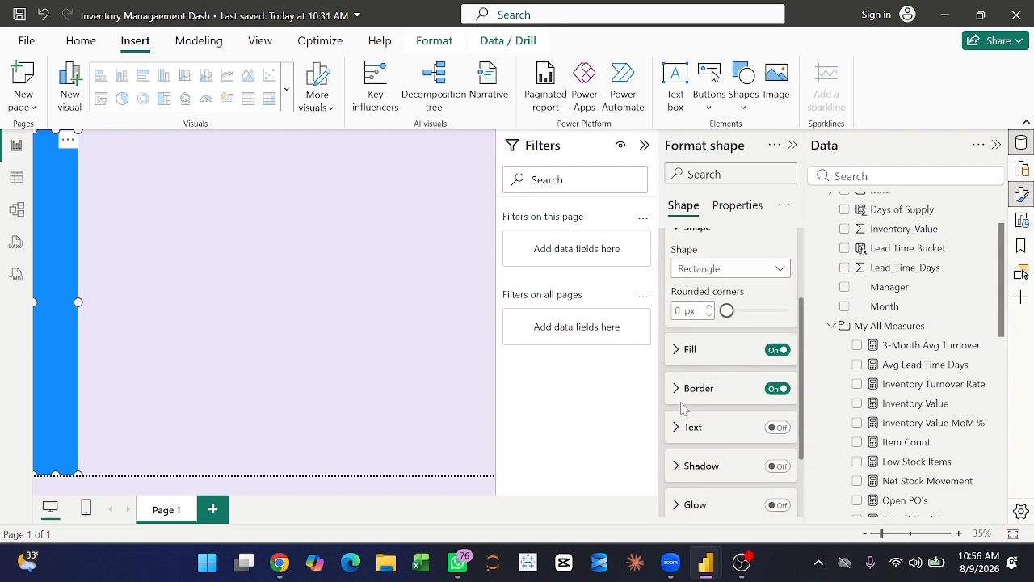
scroll(734, 393, "down", 2)
left_click(691, 258)
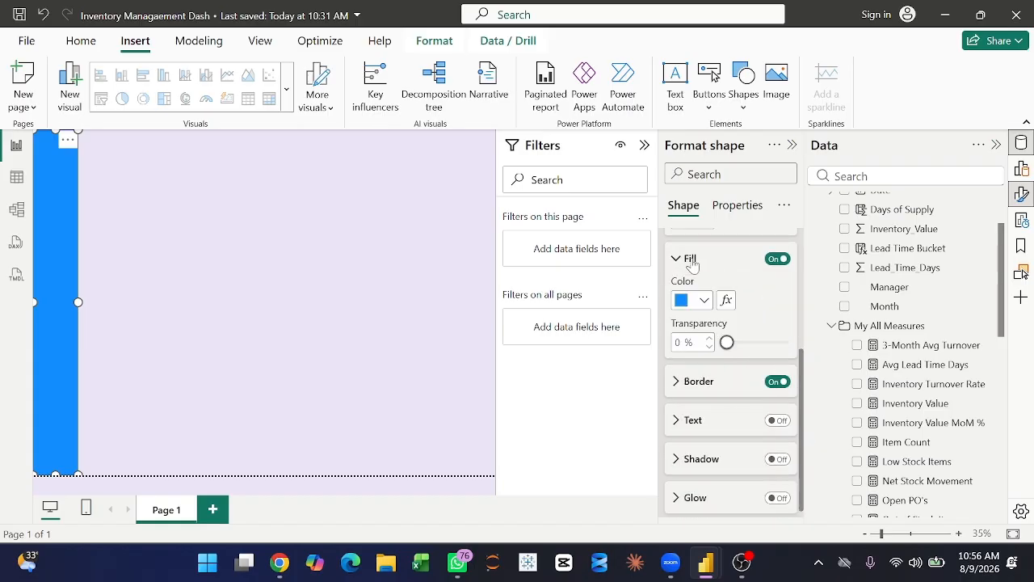
left_click(703, 299)
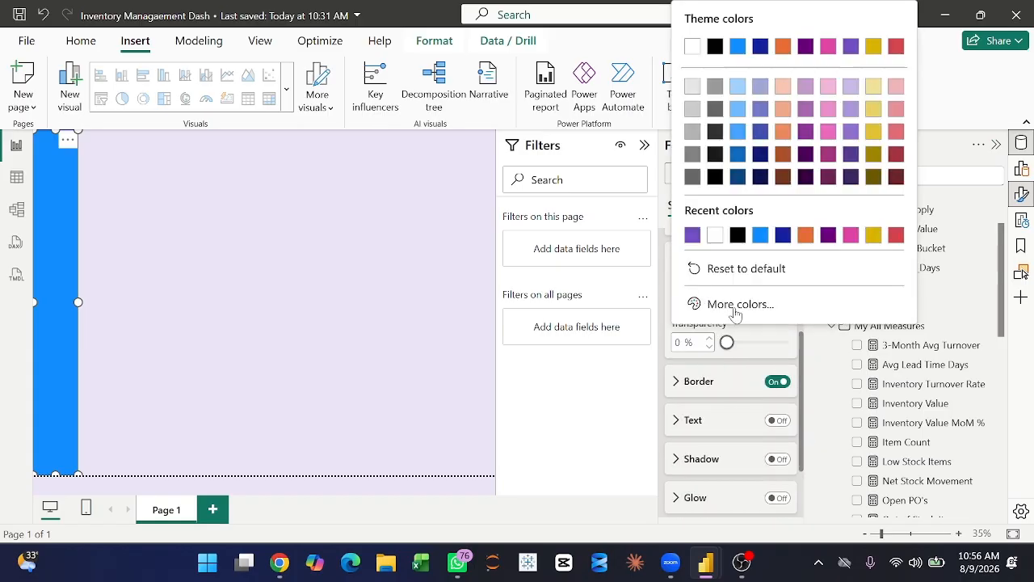
left_click(734, 305)
left_click(725, 274)
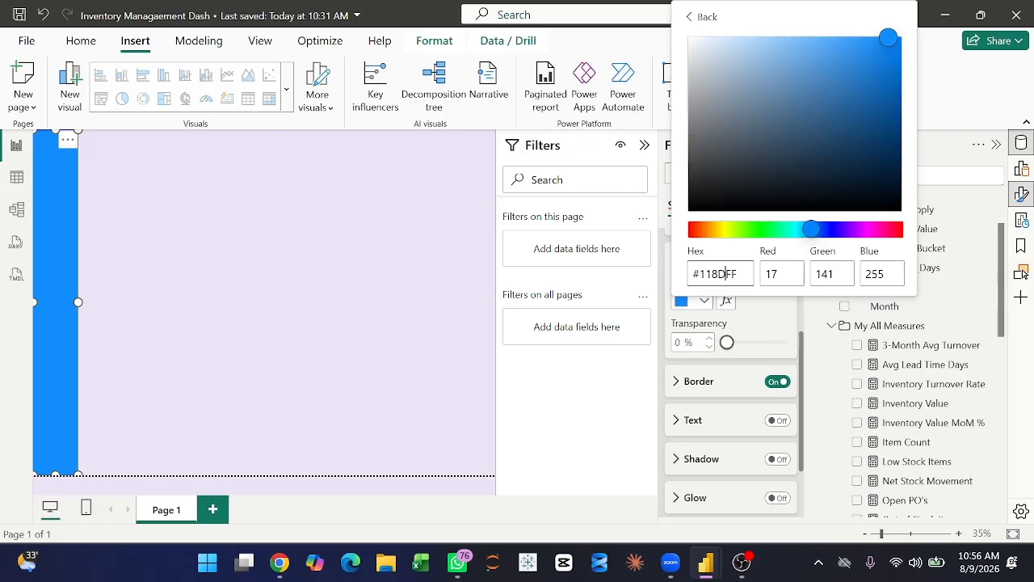
key("ctrl+a")
type("#3A2761")
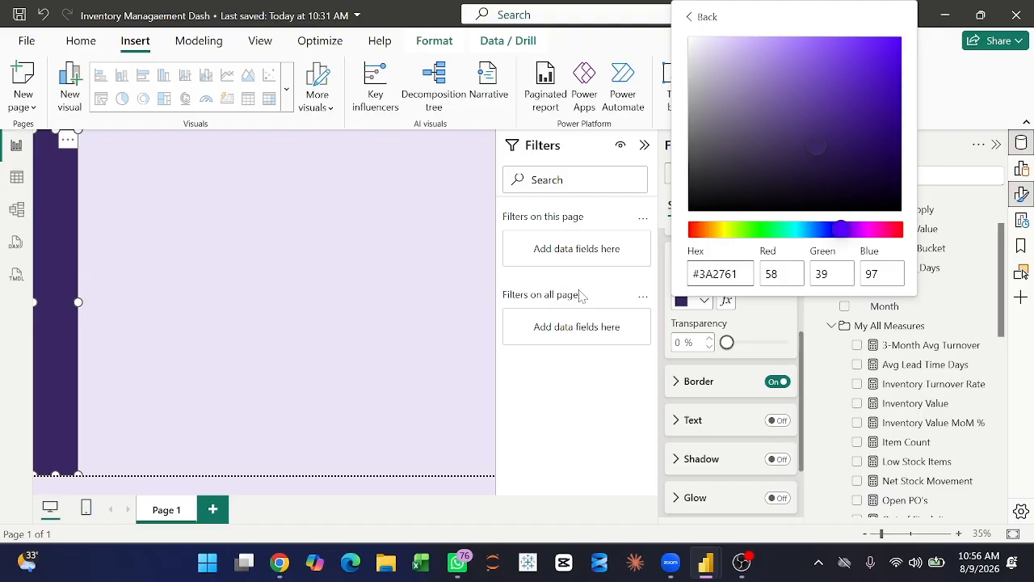
left_click(703, 19)
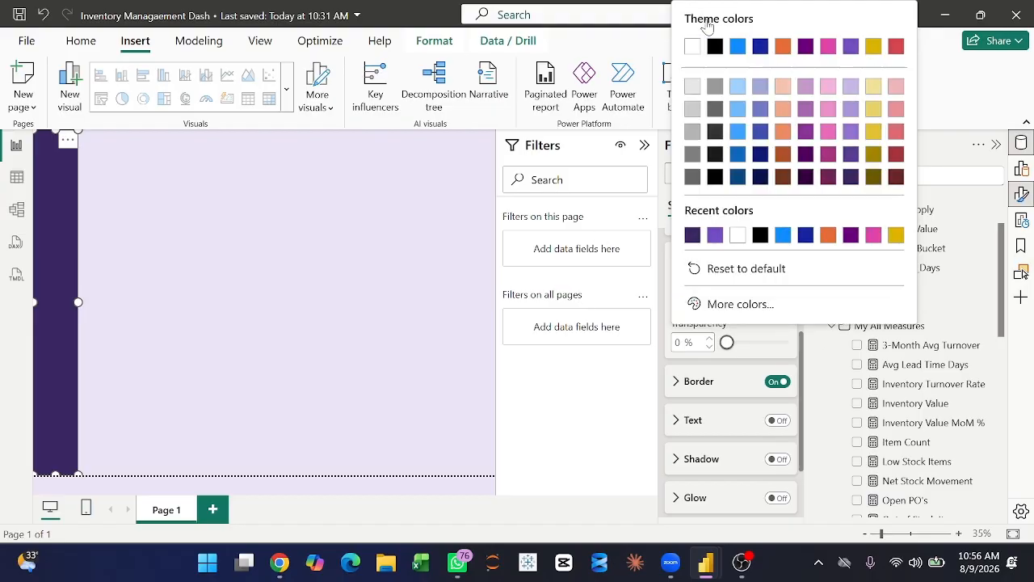
left_click(771, 345)
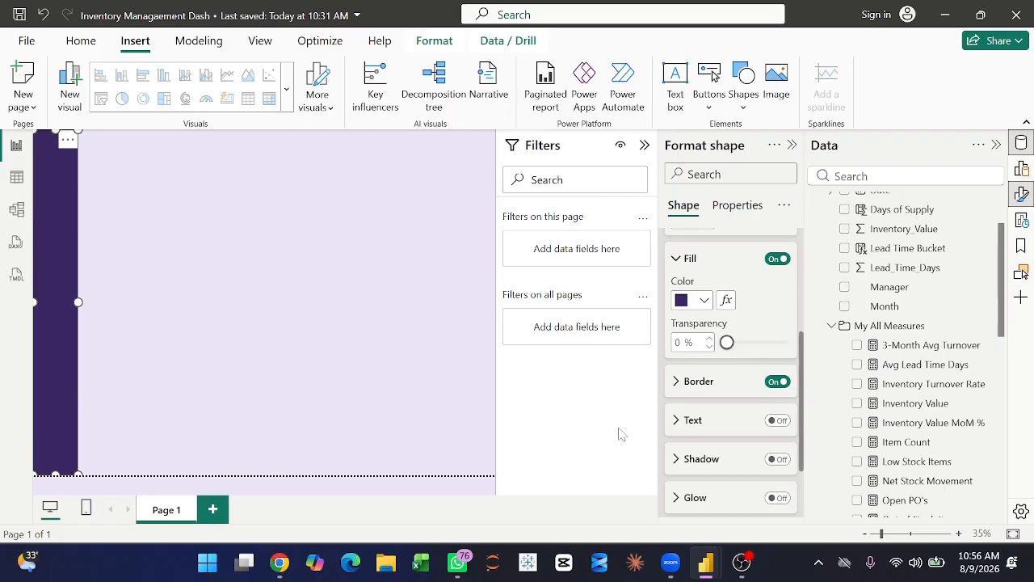
Turn off the sidebar rectangle's border.
left_click(711, 385)
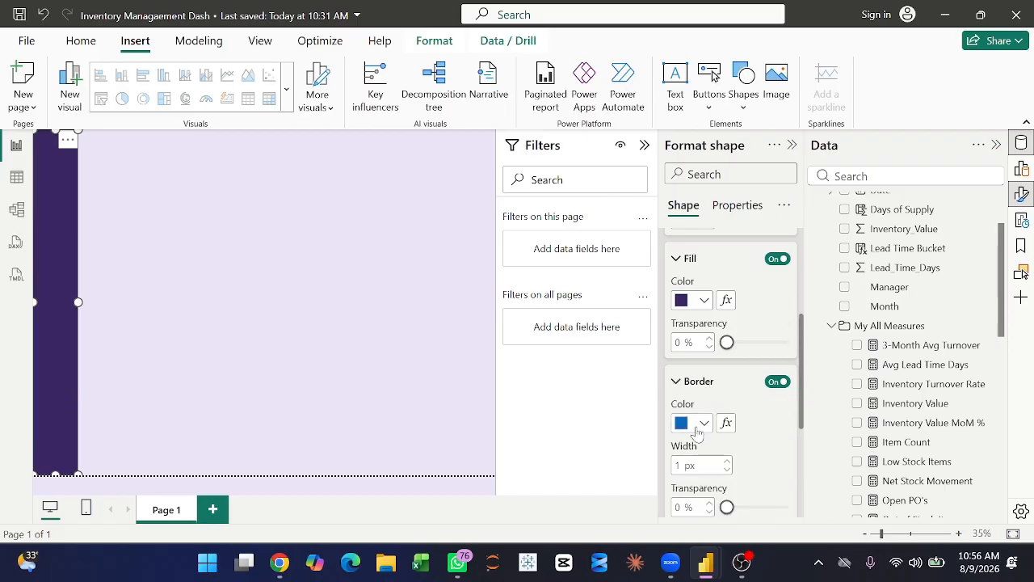
left_click(777, 382)
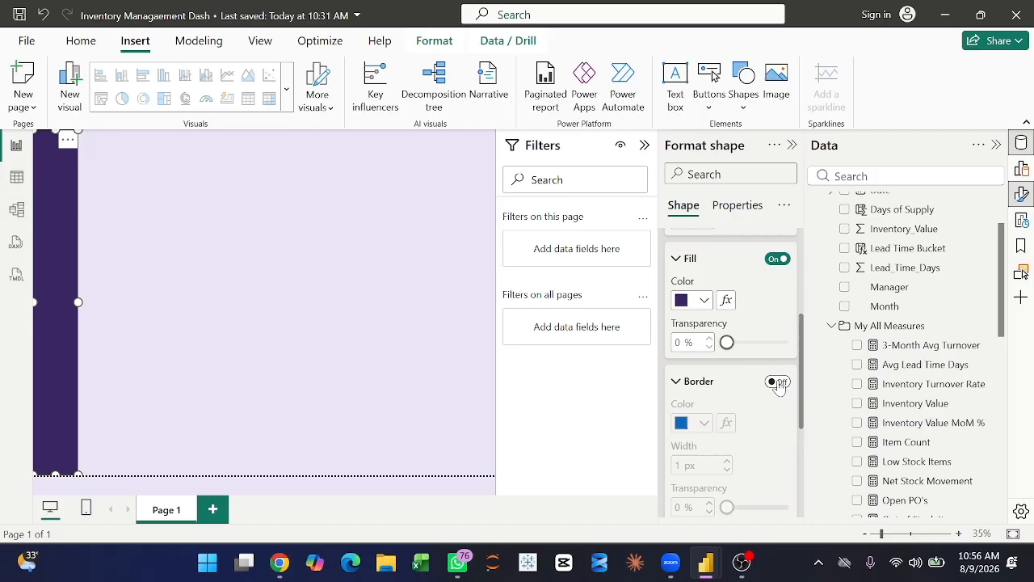
left_click(676, 381)
scroll(730, 366, "up", 3)
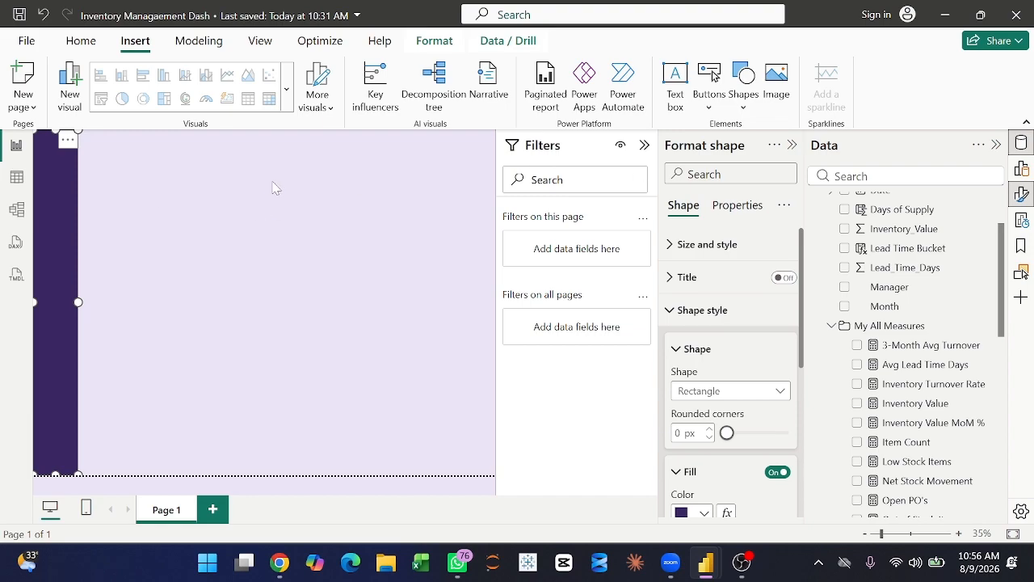
Collapse the filters pane, insert an image placeholder beside the sidebar and resize it to a roughly square frame.
left_click(644, 146)
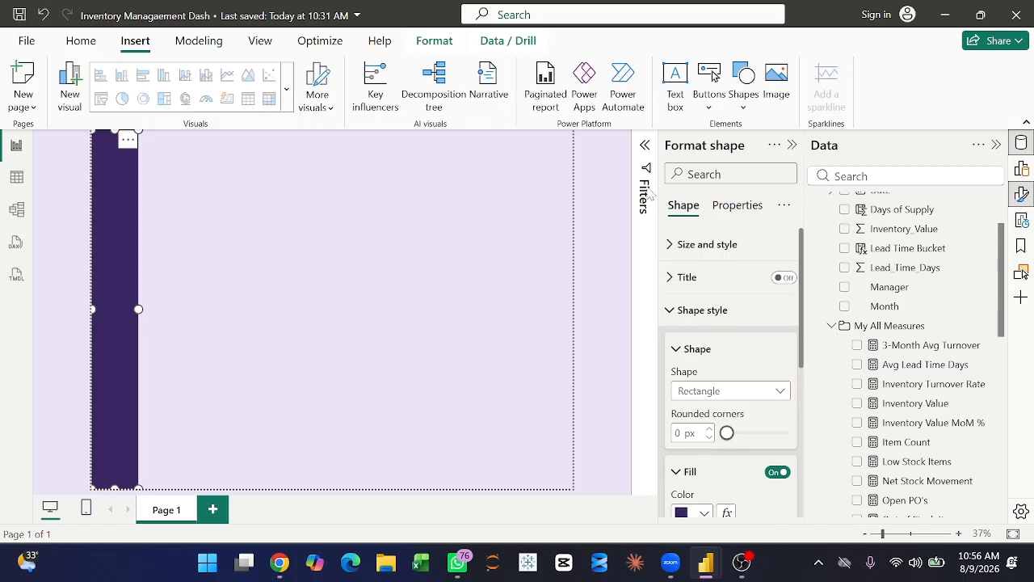
left_click(776, 84)
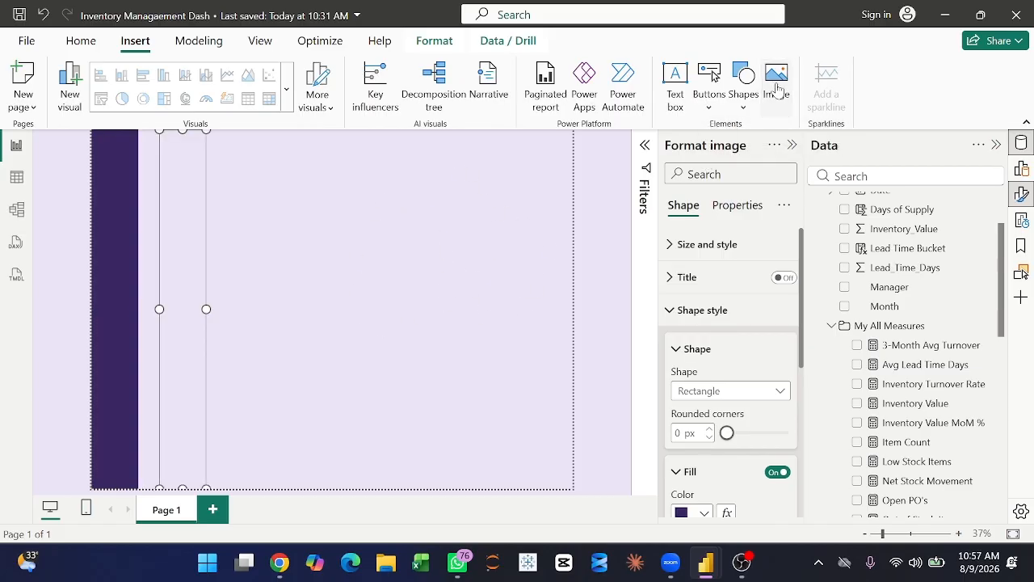
left_click(211, 308)
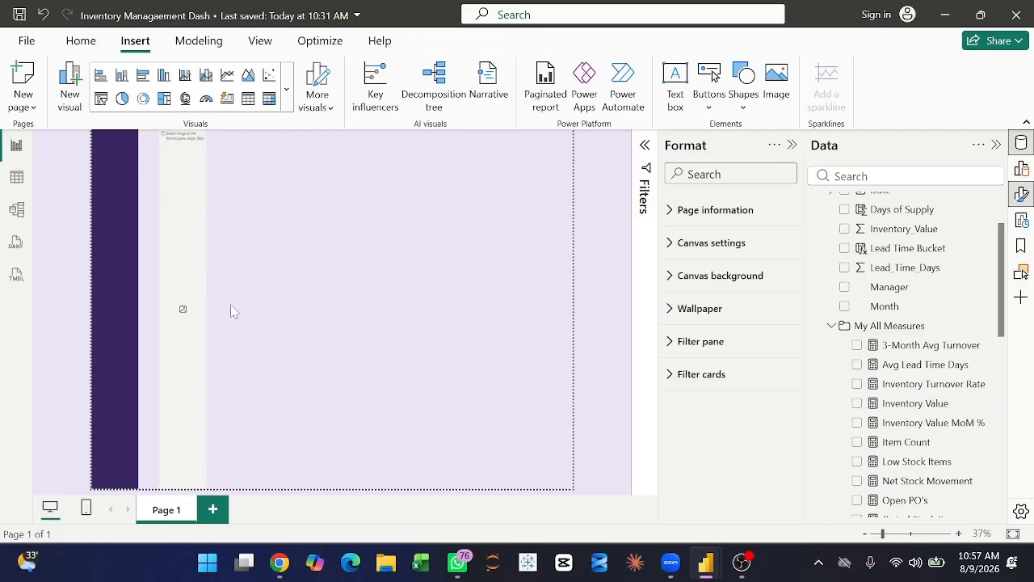
left_click(206, 309)
left_click_drag(207, 308, 332, 309)
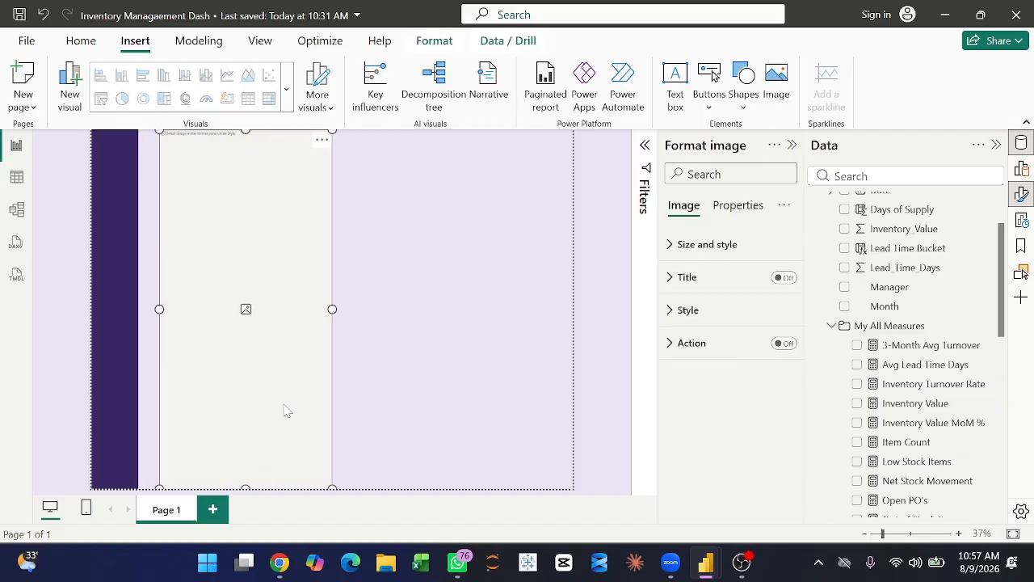
left_click_drag(247, 489, 247, 288)
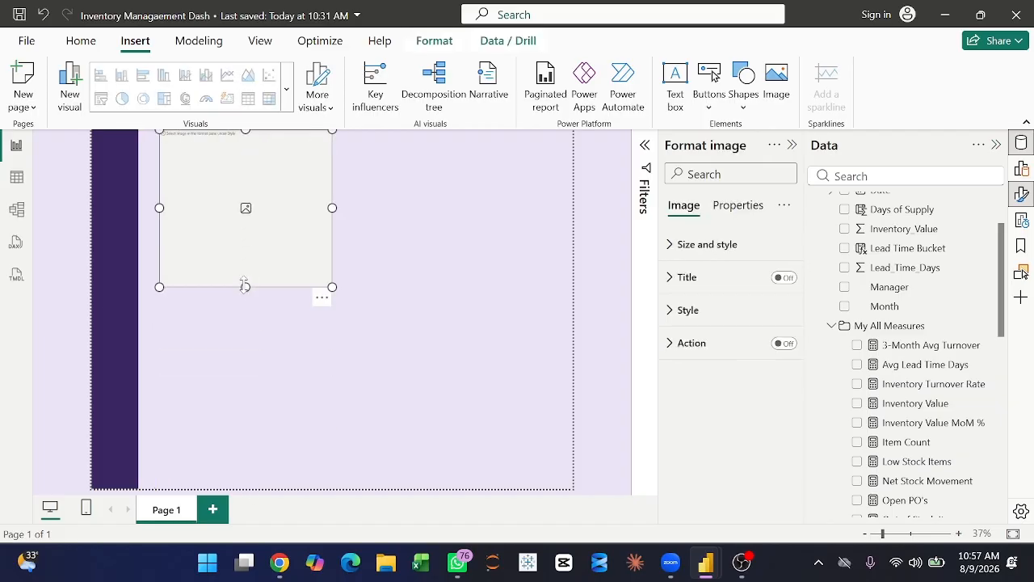
Load the warehouse picture my.png into the image placeholder from the Inventory management dashboard folder.
left_click(687, 309)
scroll(744, 368, "down", 1)
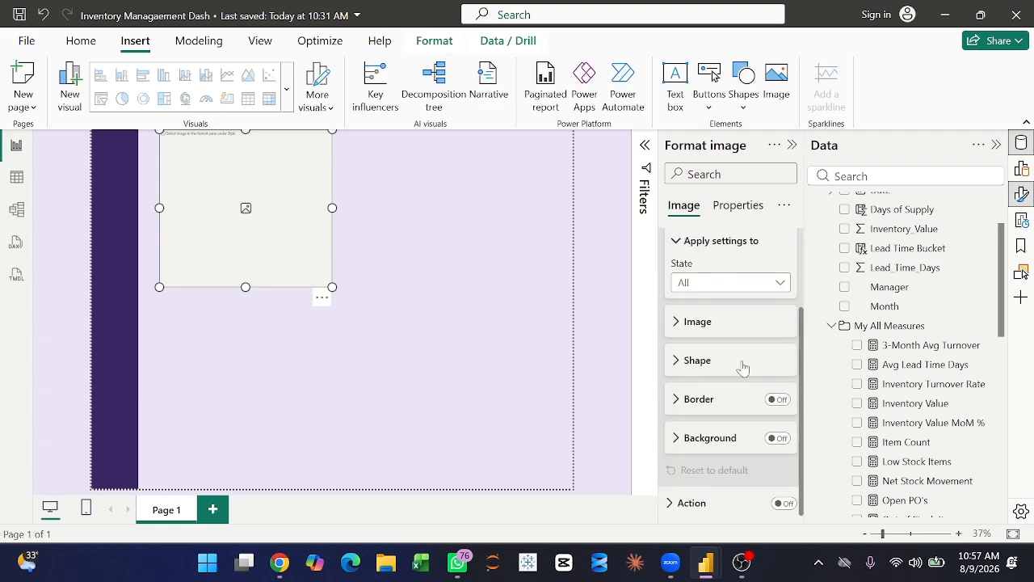
left_click(693, 322)
scroll(727, 385, "down", 1)
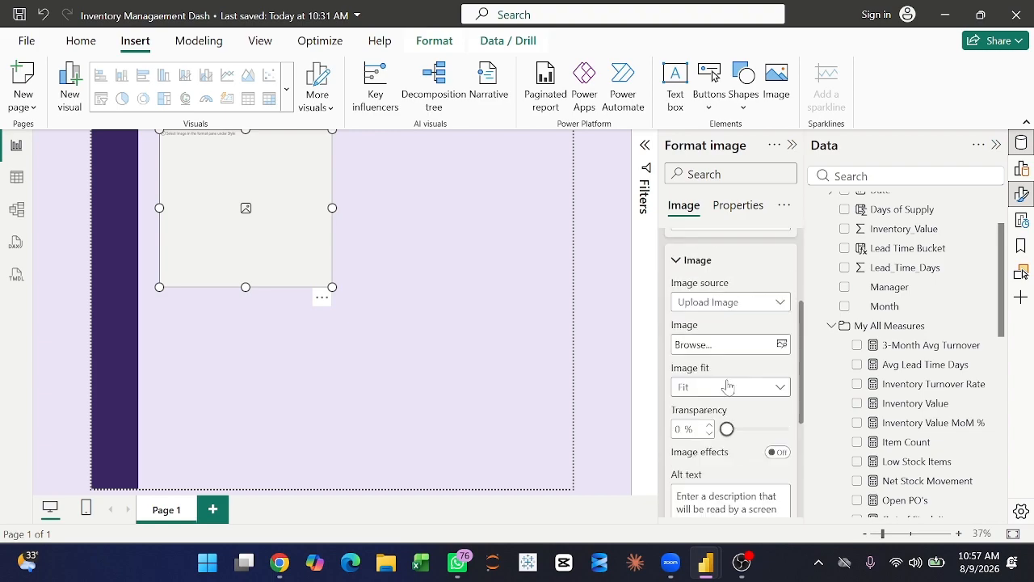
left_click(774, 344)
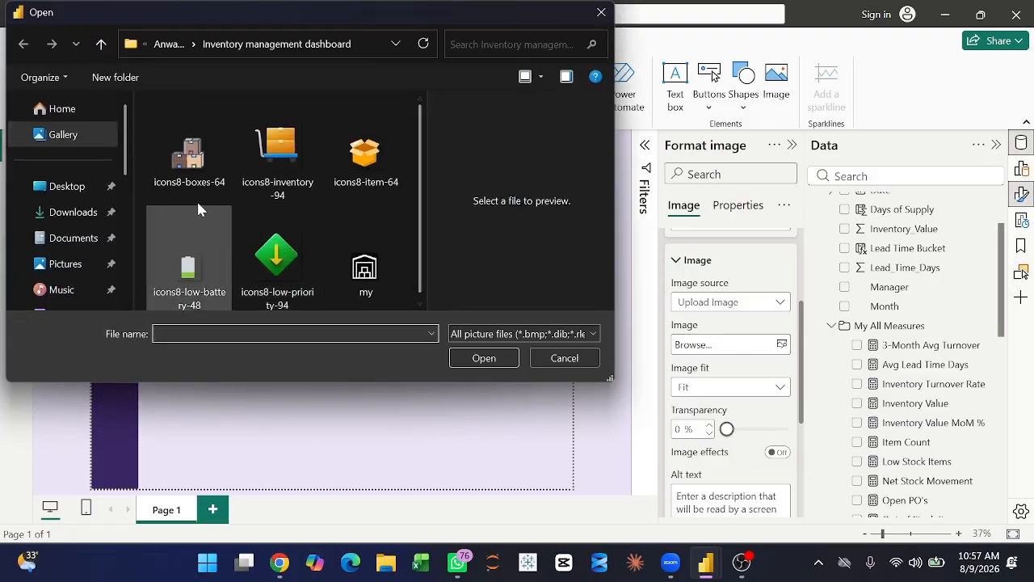
scroll(318, 198, "down", 1)
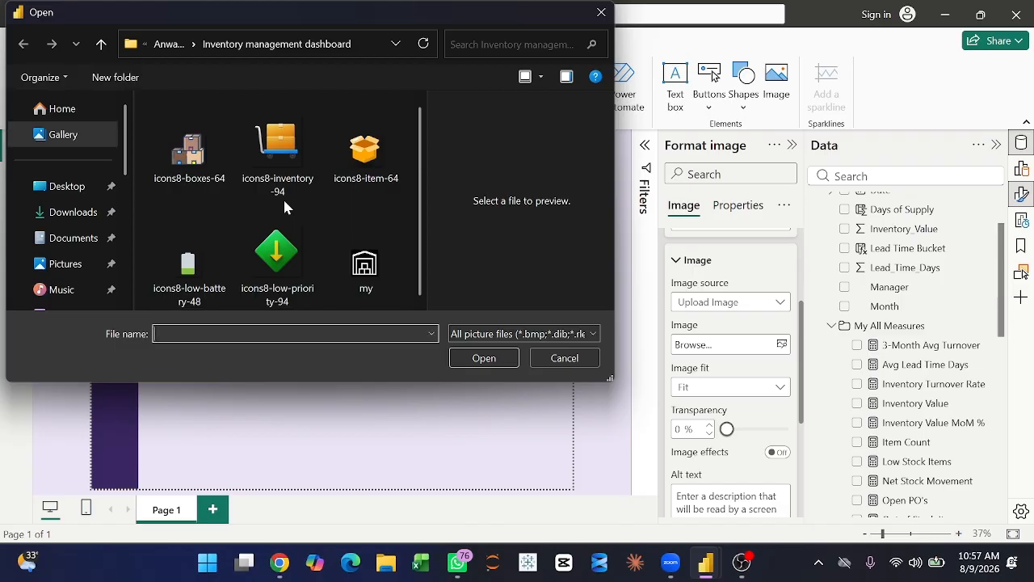
double_click(364, 264)
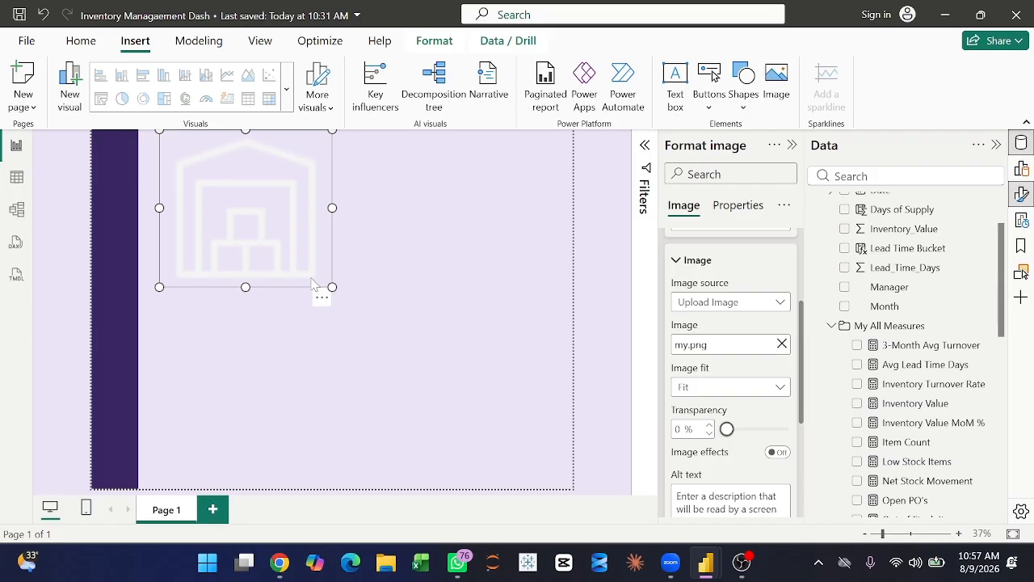
Shrink the warehouse image to icon size and place it centred at the top of the purple sidebar.
left_click_drag(332, 287, 117, 154)
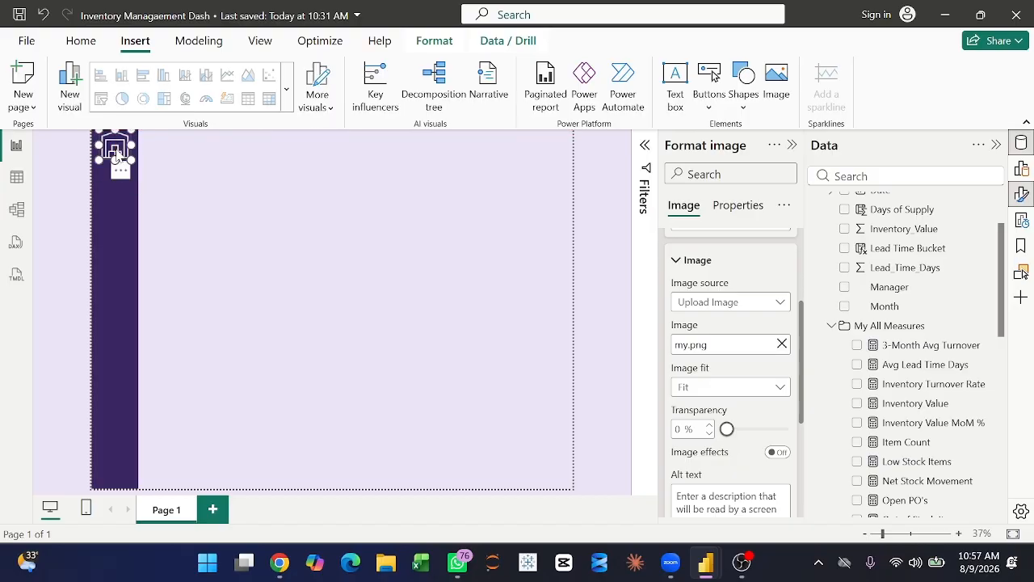
left_click(159, 184)
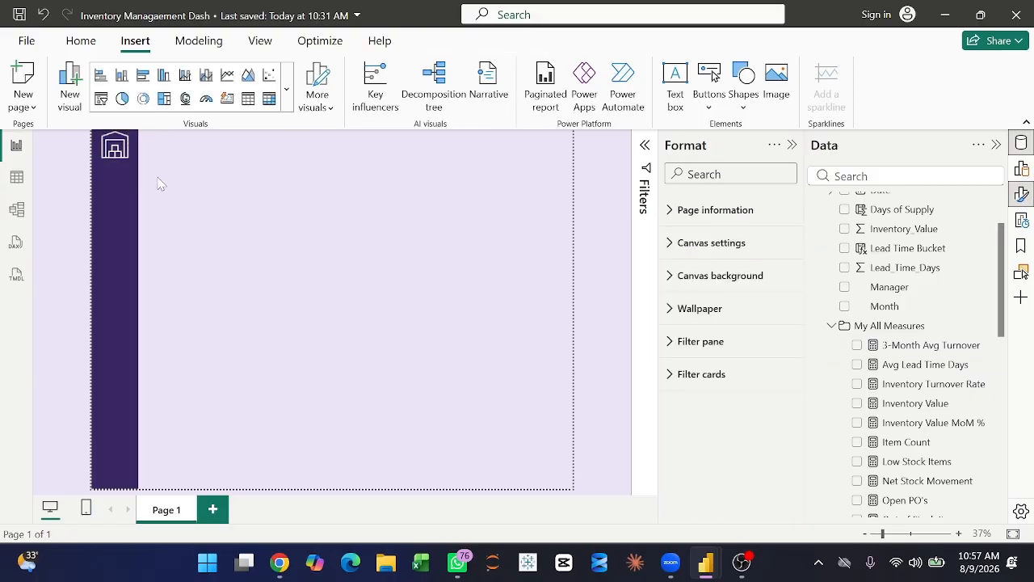
left_click(117, 158)
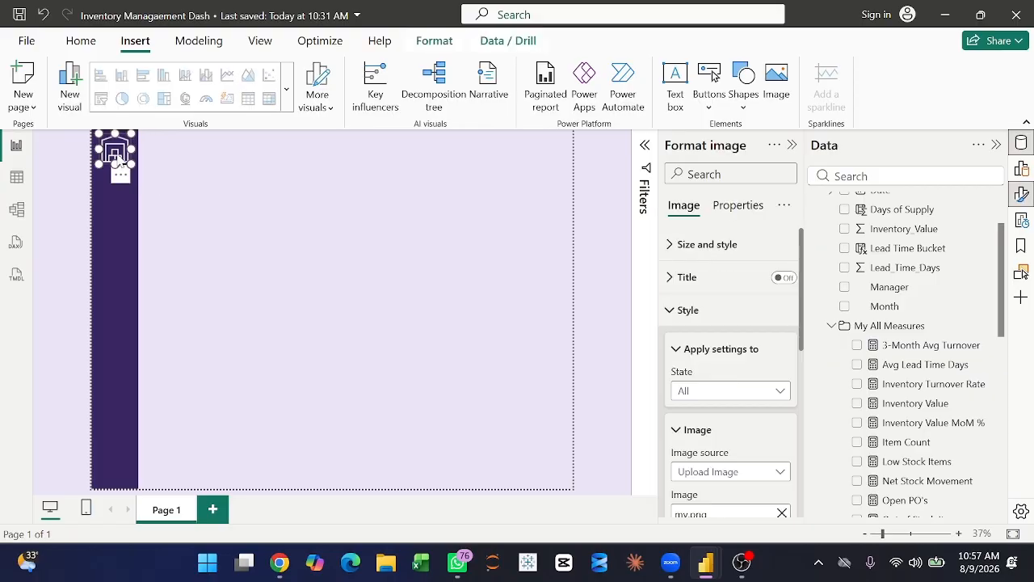
left_click_drag(118, 155, 118, 159)
left_click(160, 186)
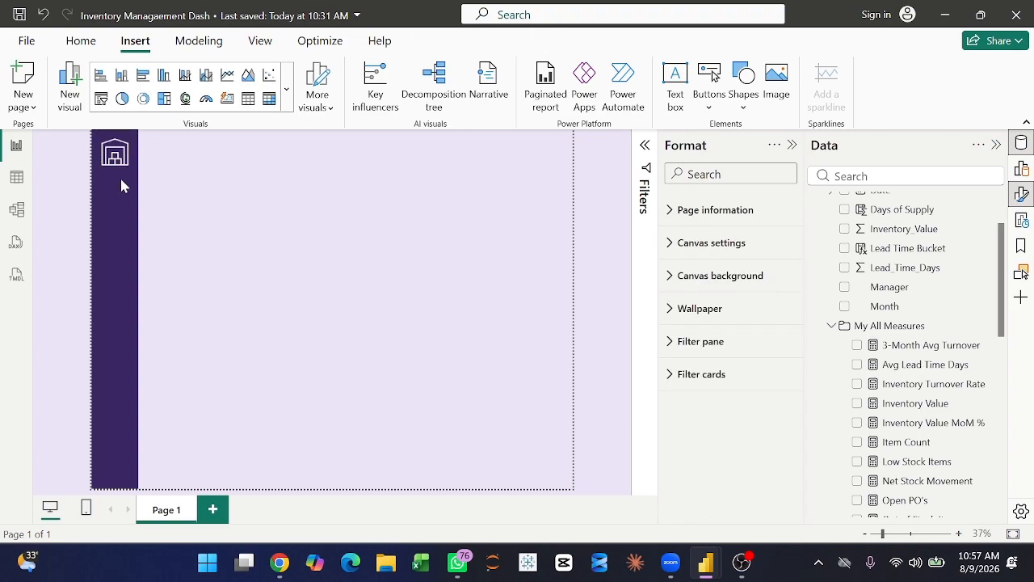
Add a text box reading "Inventory Management Dashboard" at font size 16, about 310 wide and 65 high, below the warehouse icon.
left_click(679, 89)
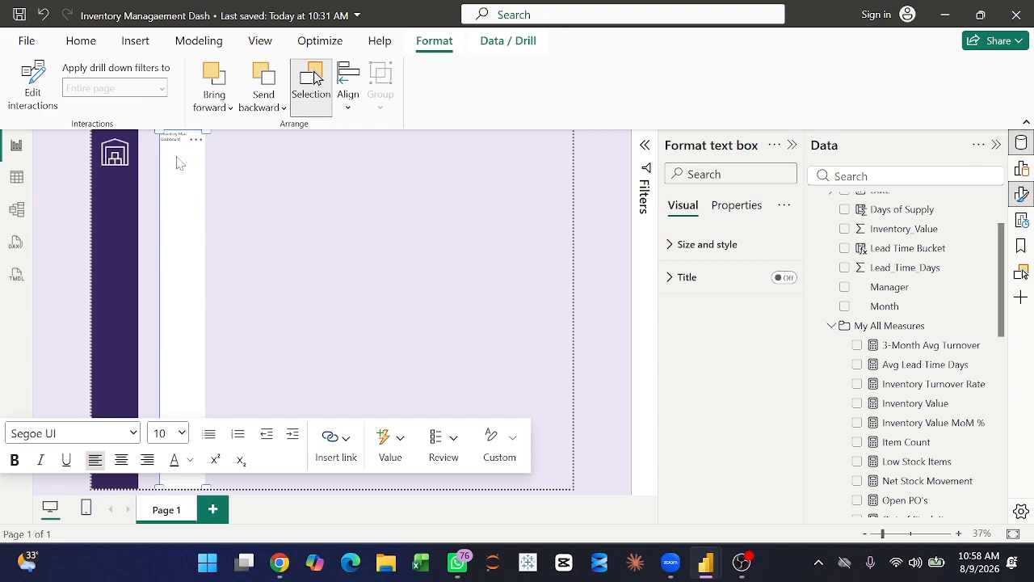
key("ctrl+a")
left_click(166, 433)
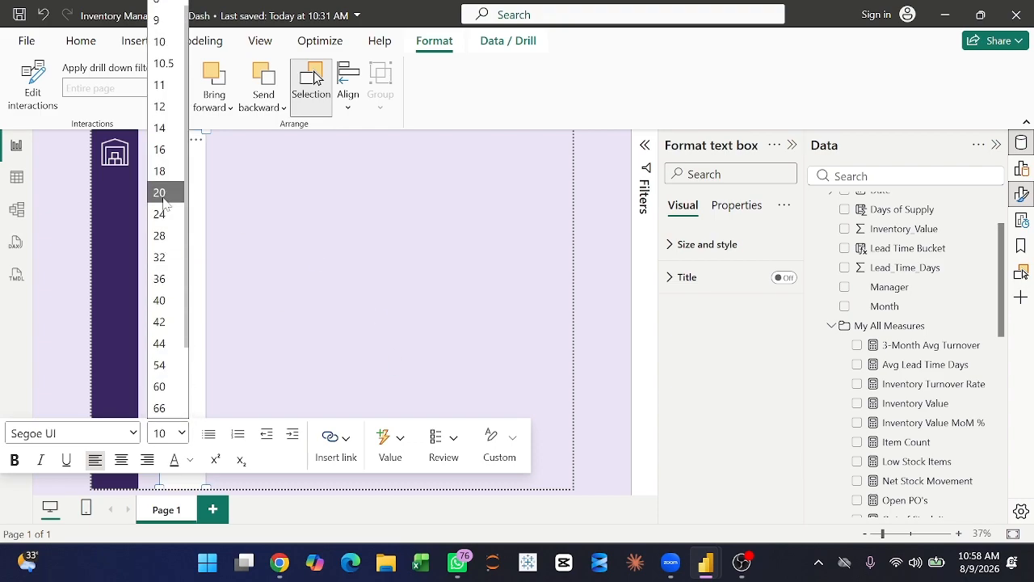
left_click(159, 149)
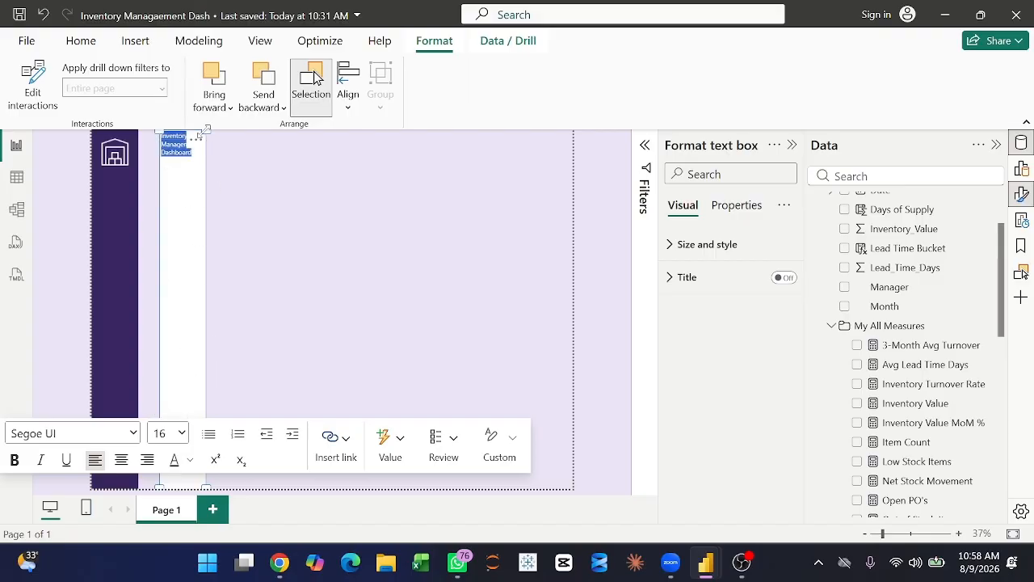
left_click_drag(206, 131, 218, 200)
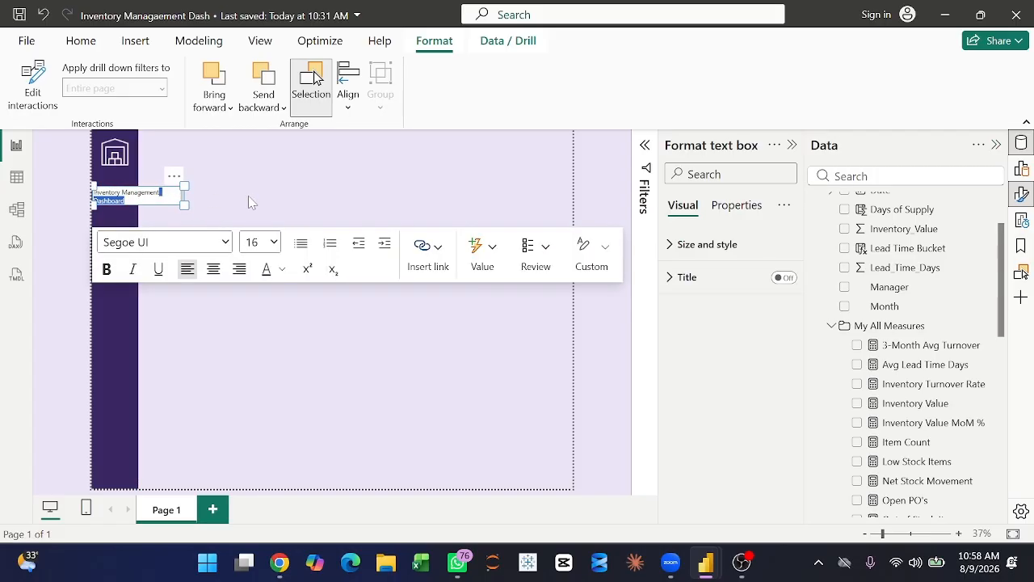
left_click(203, 185)
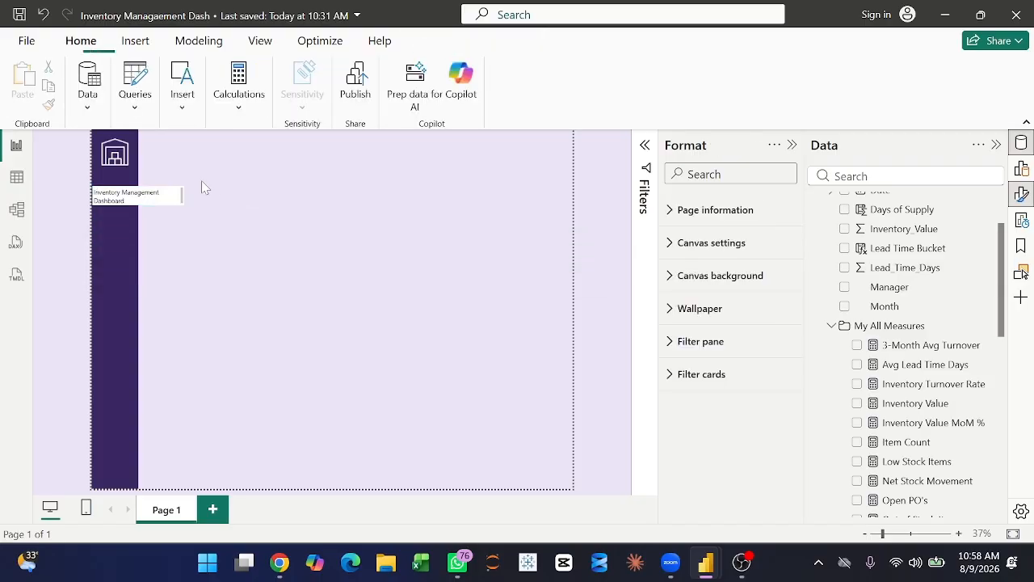
Turn off the background of the dashboard title text box.
left_click(149, 203)
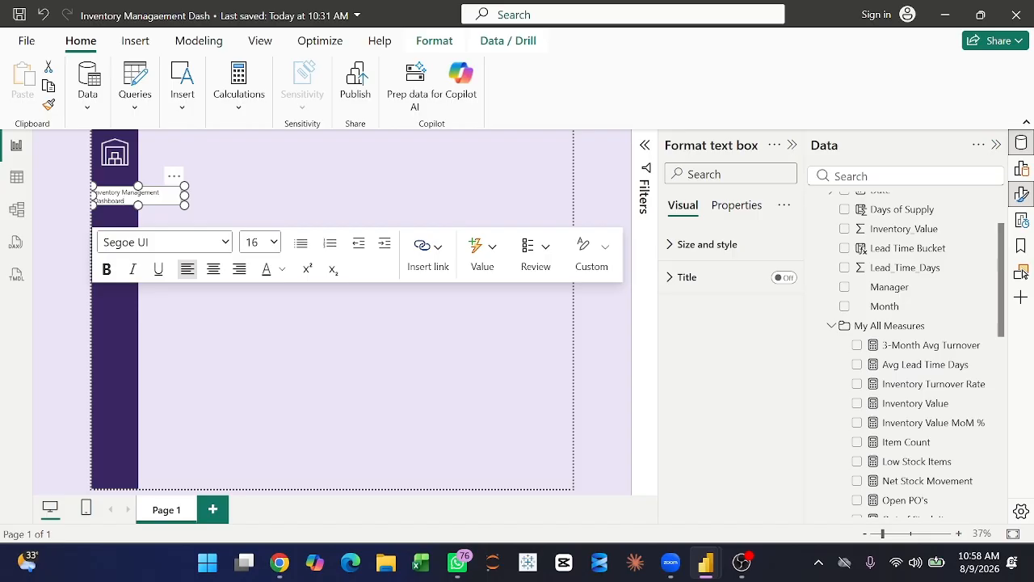
left_click(693, 245)
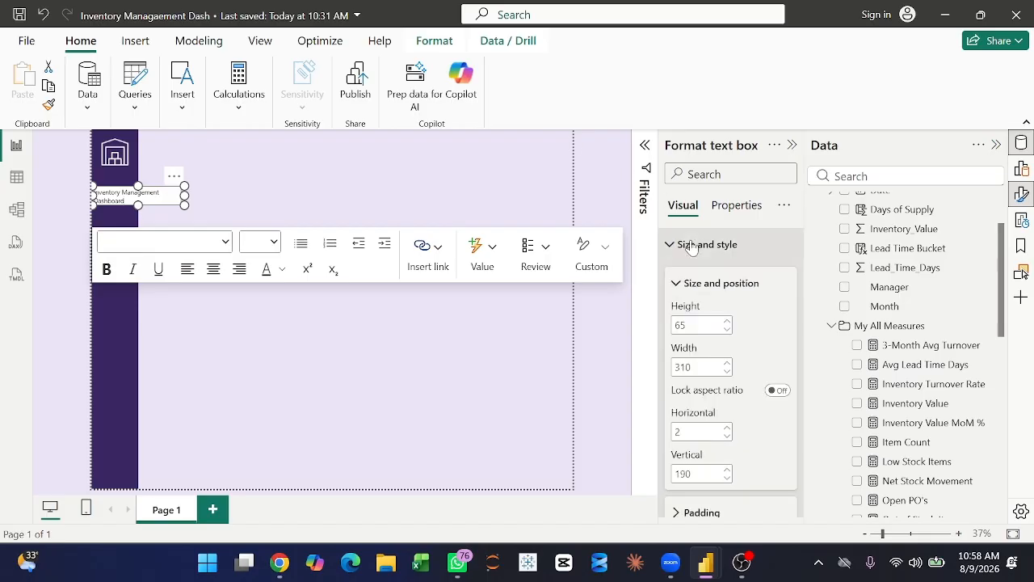
scroll(748, 372, "down", 3)
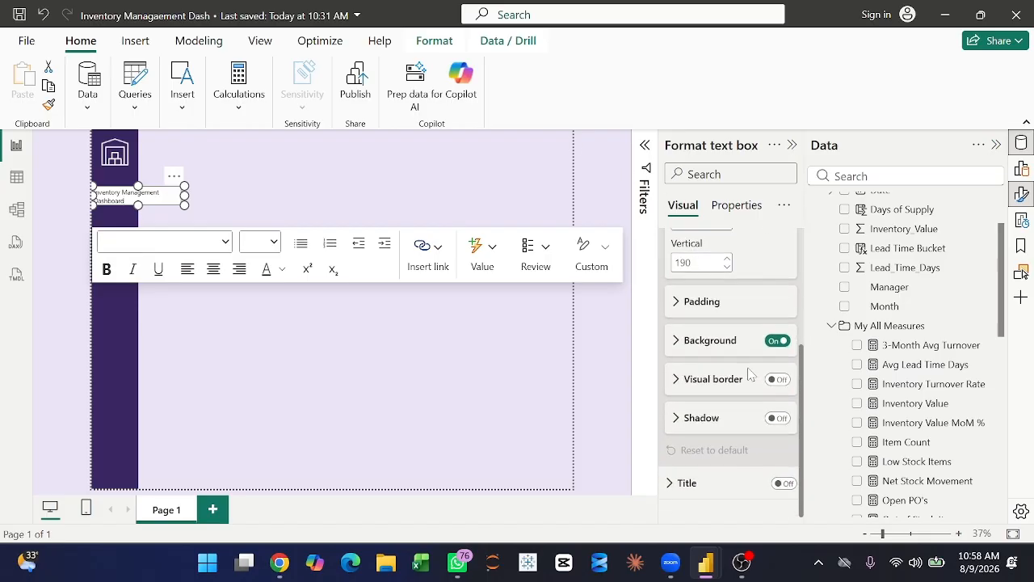
scroll(750, 375, "up", 1)
left_click(777, 358)
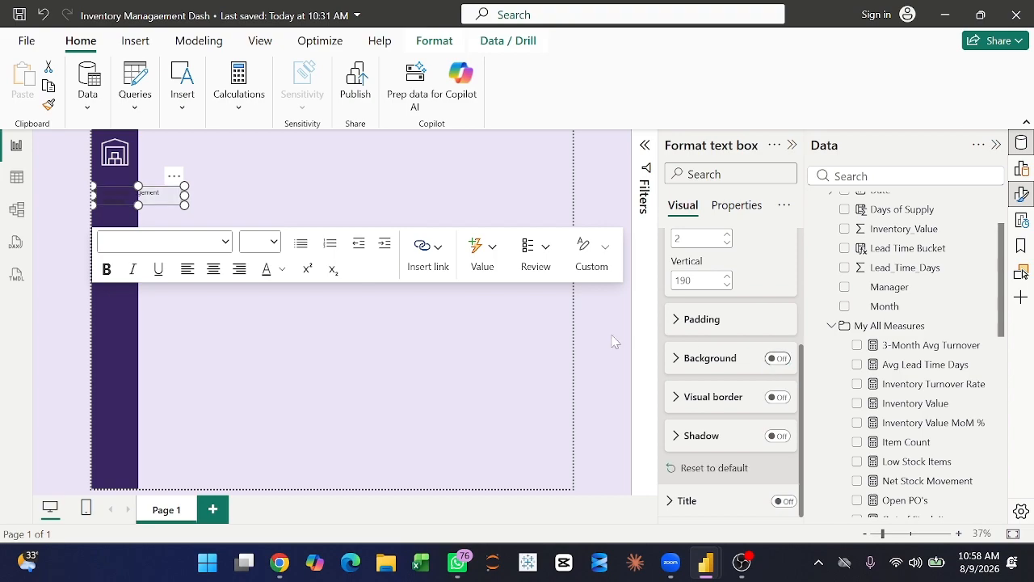
Set the font colour of the whole dashboard title to white.
left_click(162, 193)
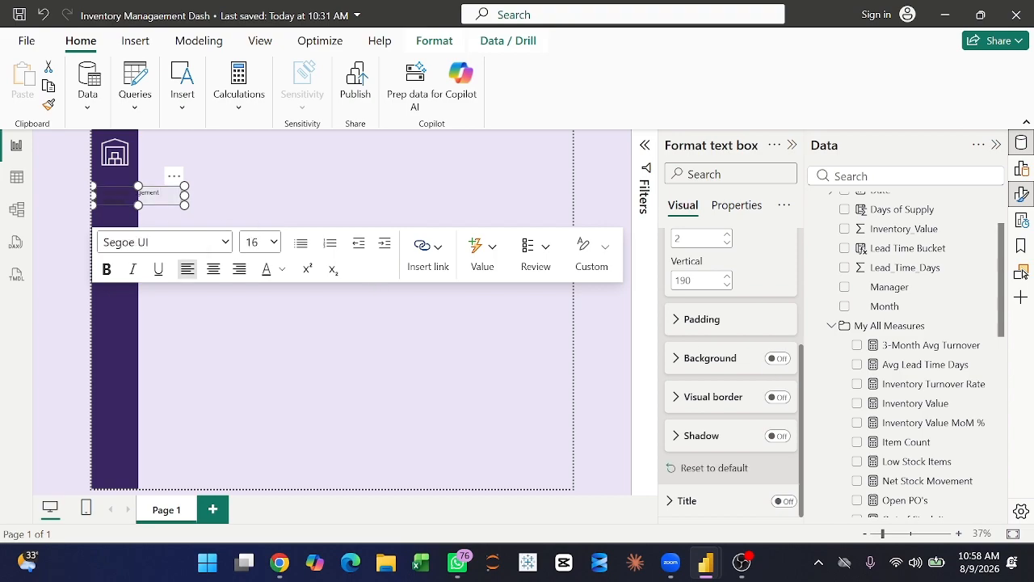
key("ctrl+a")
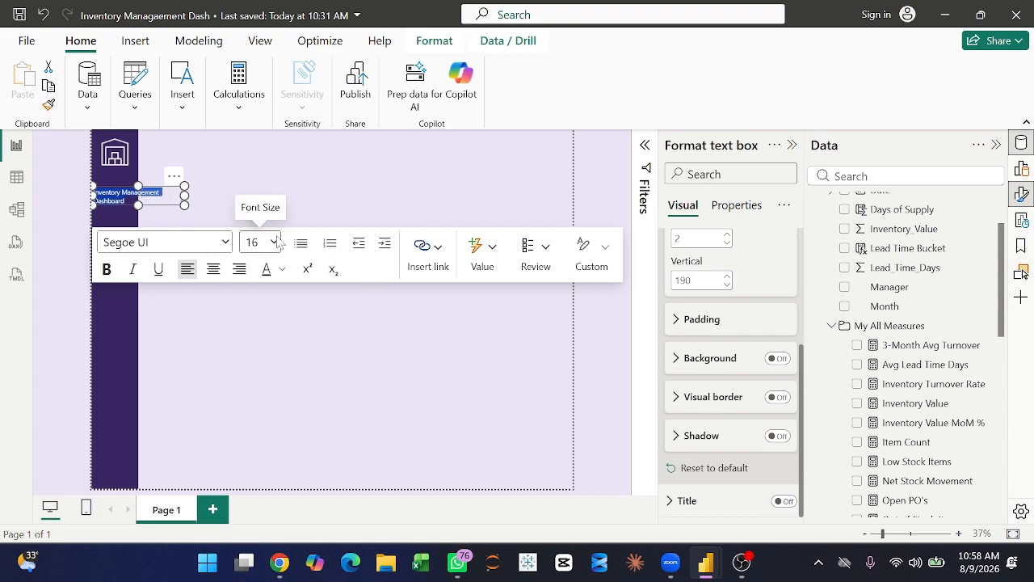
left_click(282, 269)
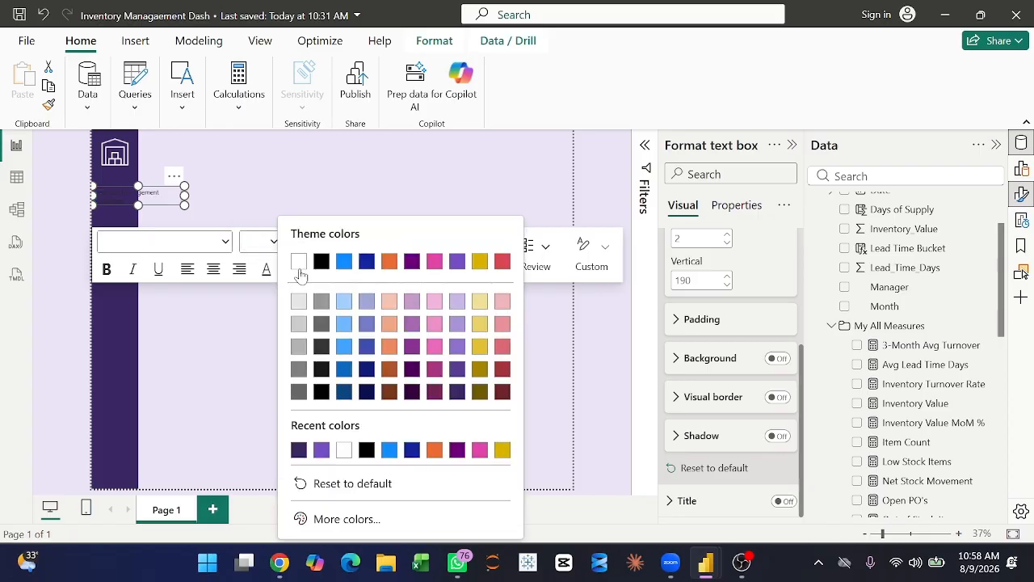
left_click(298, 261)
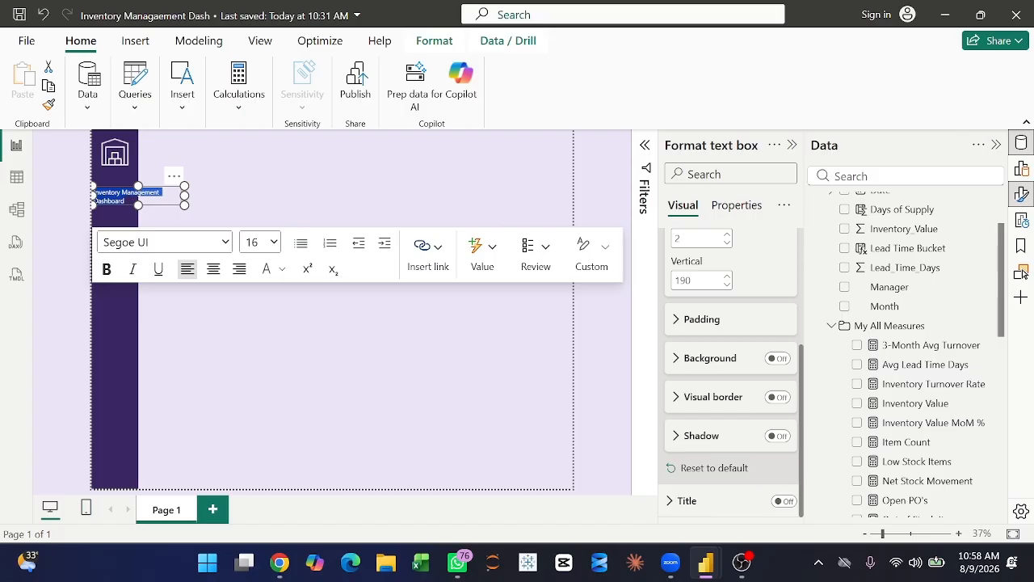
Make the words "Inventory Management" in the title text box bold.
left_click(130, 199)
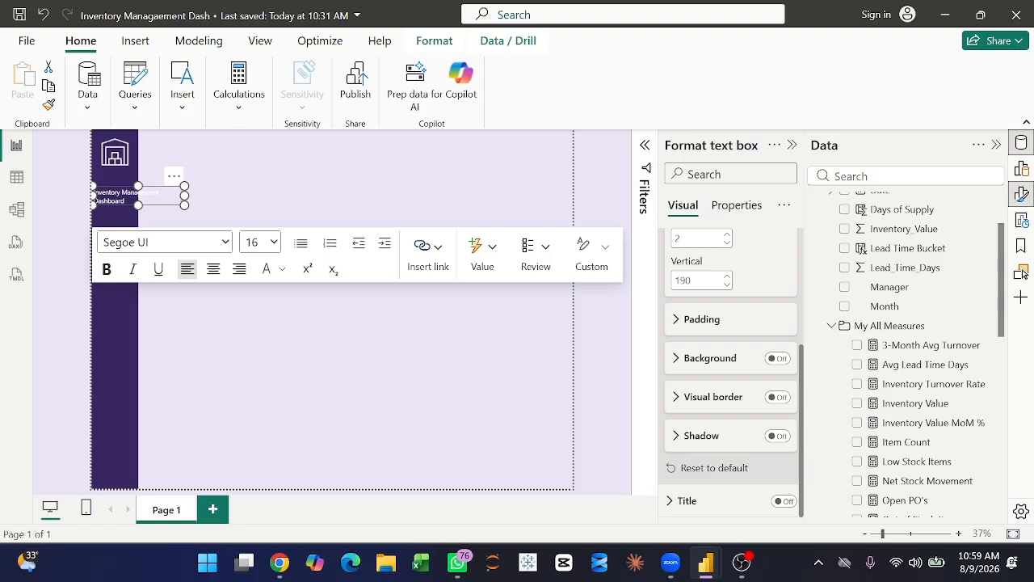
left_click_drag(161, 193, 122, 193)
left_click(92, 196)
left_click_drag(153, 192, 118, 192)
left_click(107, 270)
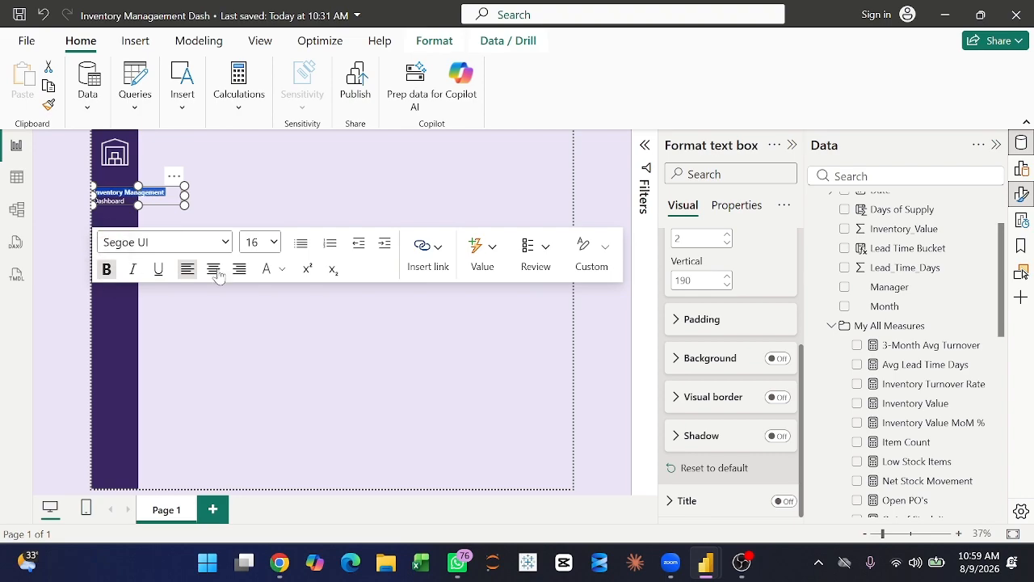
Resize the title text box to the sidebar's width, about 155 wide and 111 high, and centre-align its text.
left_click_drag(185, 197, 138, 198)
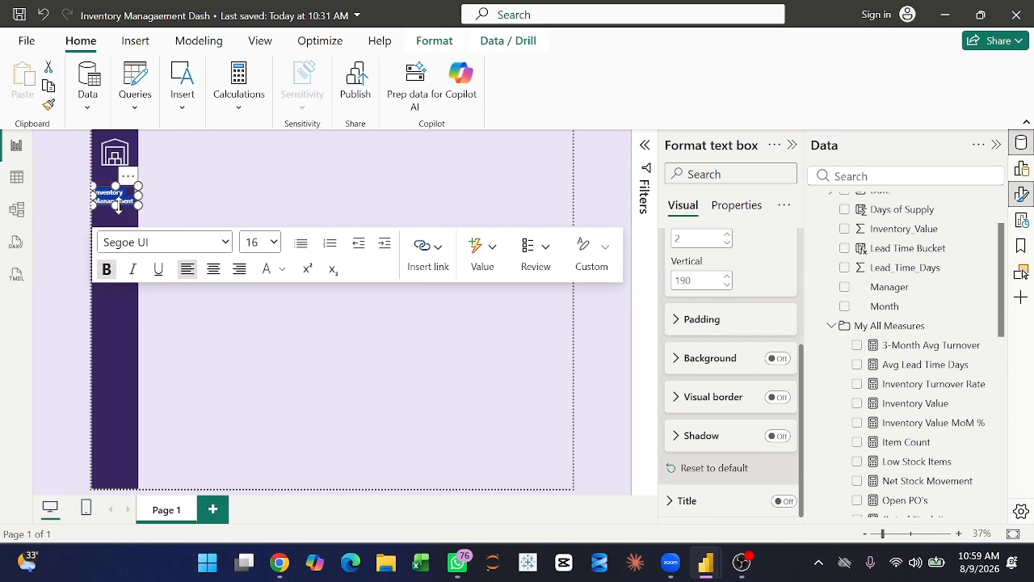
left_click(171, 198)
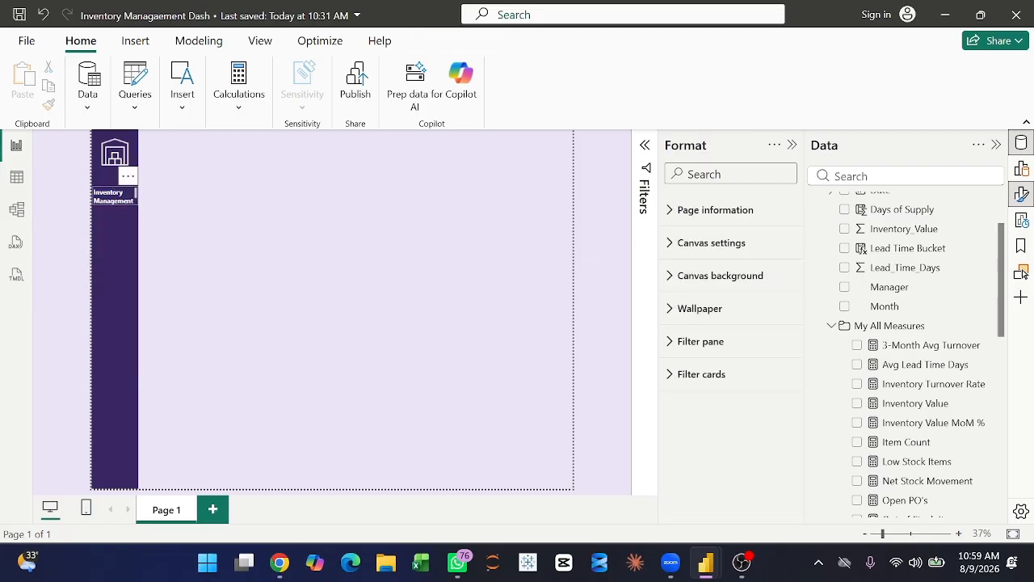
left_click(115, 197)
mouse_move(114, 205)
left_mouse_down()
mouse_move(118, 233)
mouse_move(118, 219)
left_mouse_up()
left_click(214, 281)
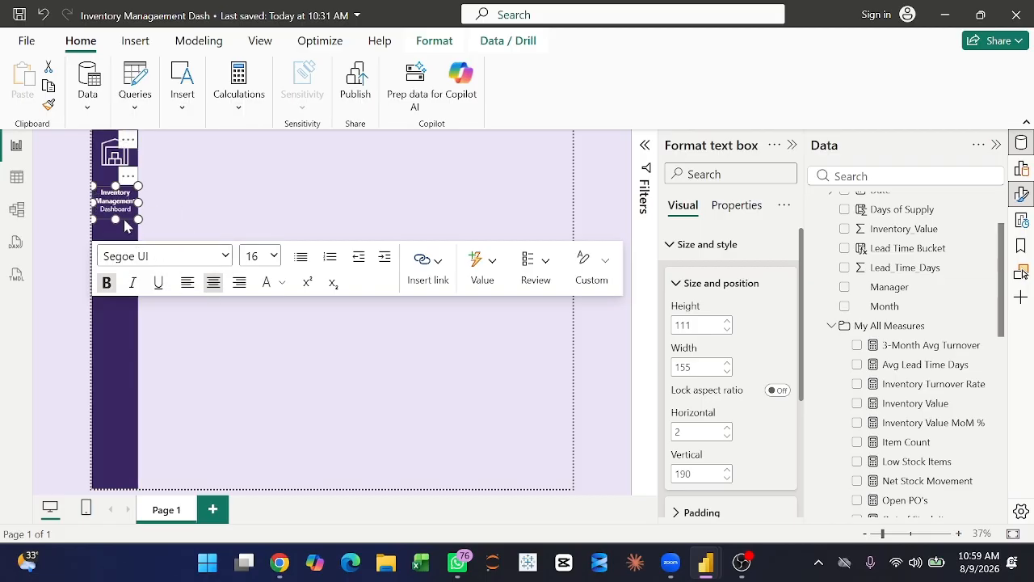
Move the title text box up to just beneath the warehouse icon, at horizontal 0 and vertical 138.
left_click_drag(124, 220, 121, 205)
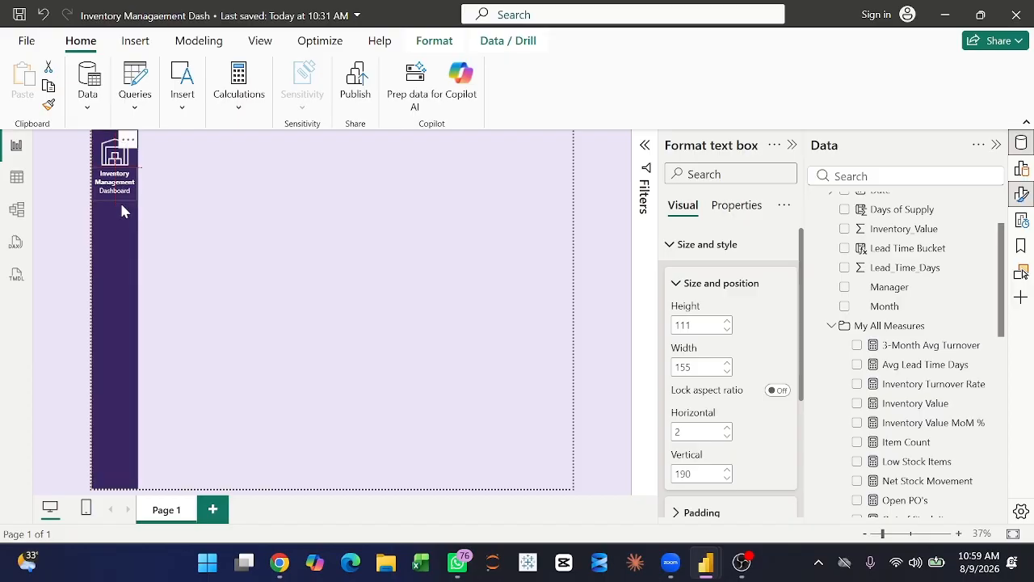
left_click(121, 207)
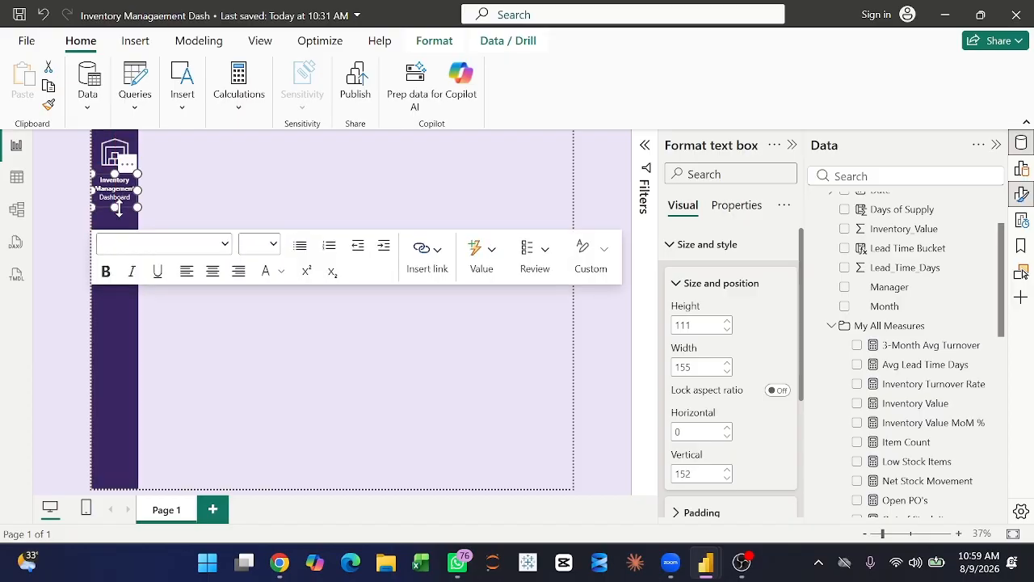
key("Up")
key("Up")
key("Up")
key("Up")
key("Up")
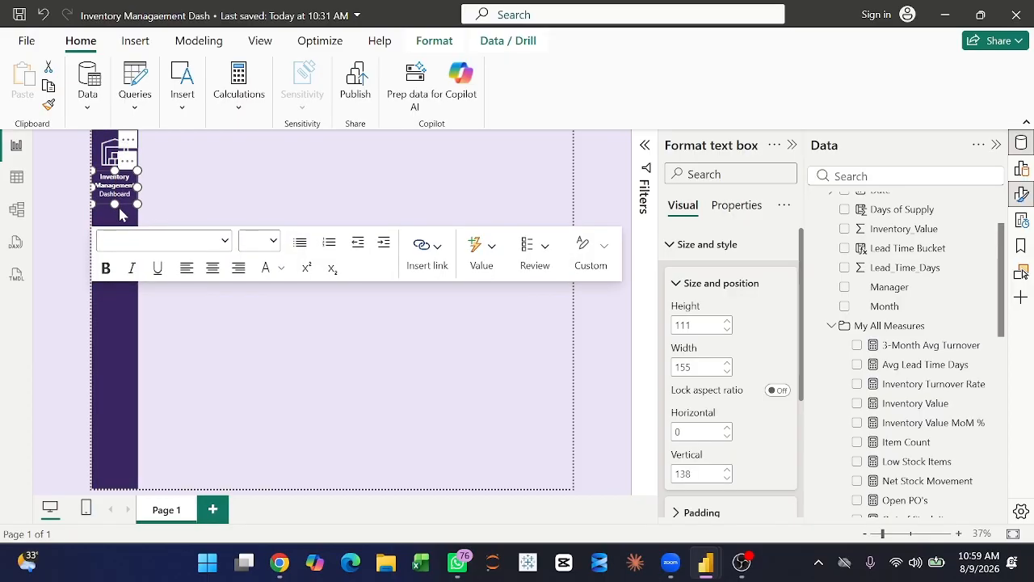
Insert a text box beside the sidebar at the page's upper edge, sized about 688 wide and 138 high.
left_click(181, 168)
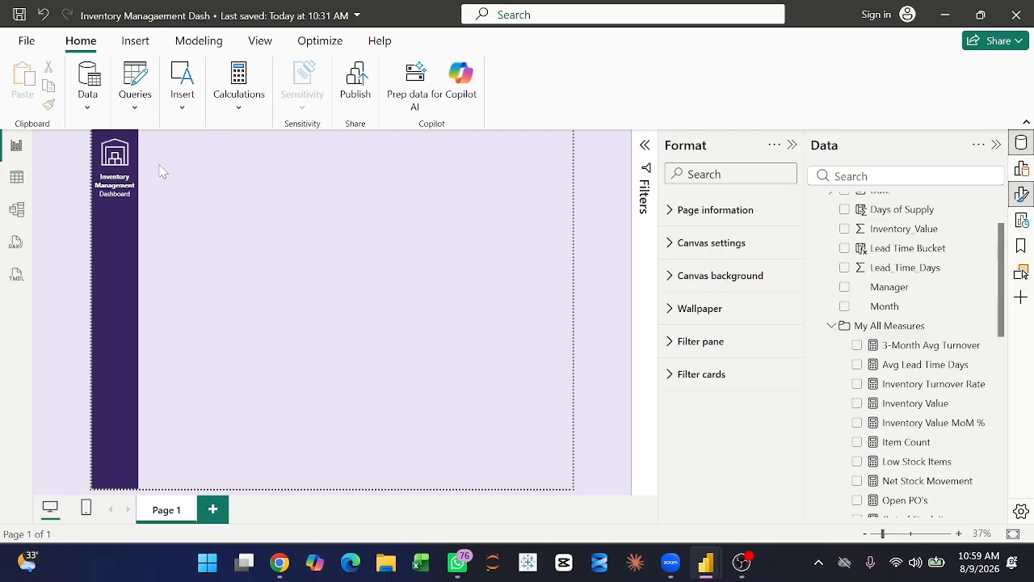
left_click(135, 43)
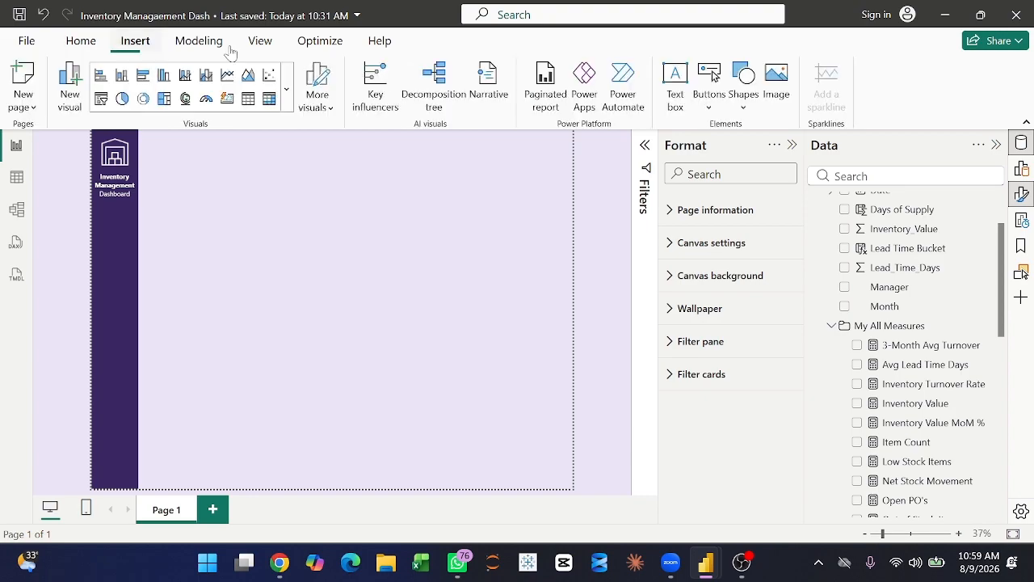
left_click(676, 88)
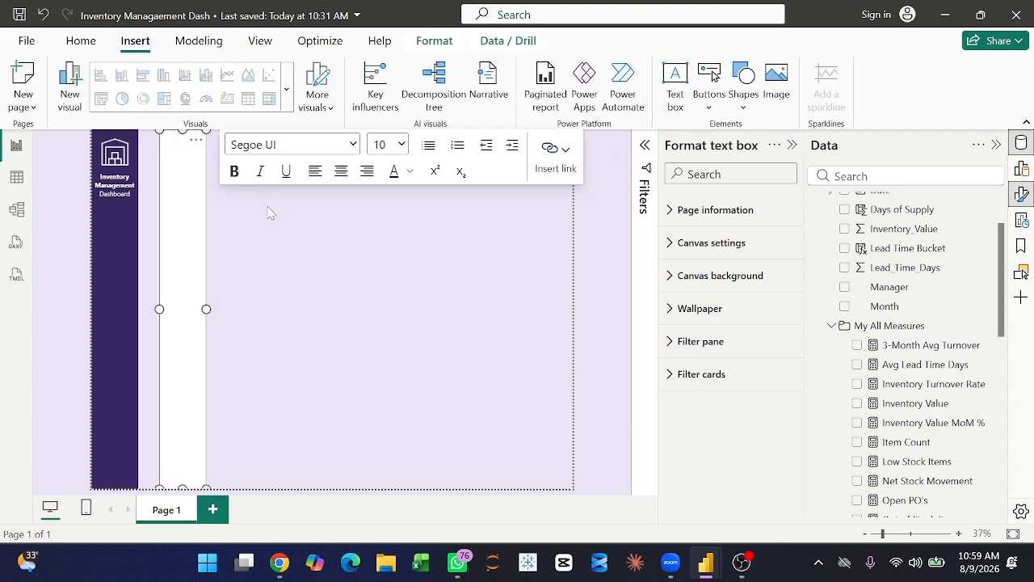
left_click_drag(206, 310, 363, 309)
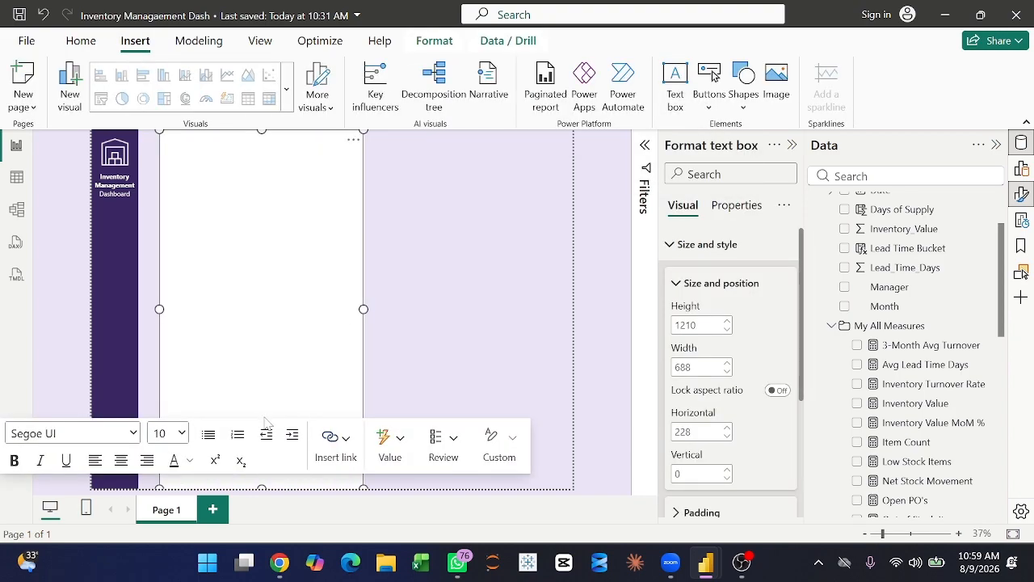
left_click_drag(262, 488, 257, 173)
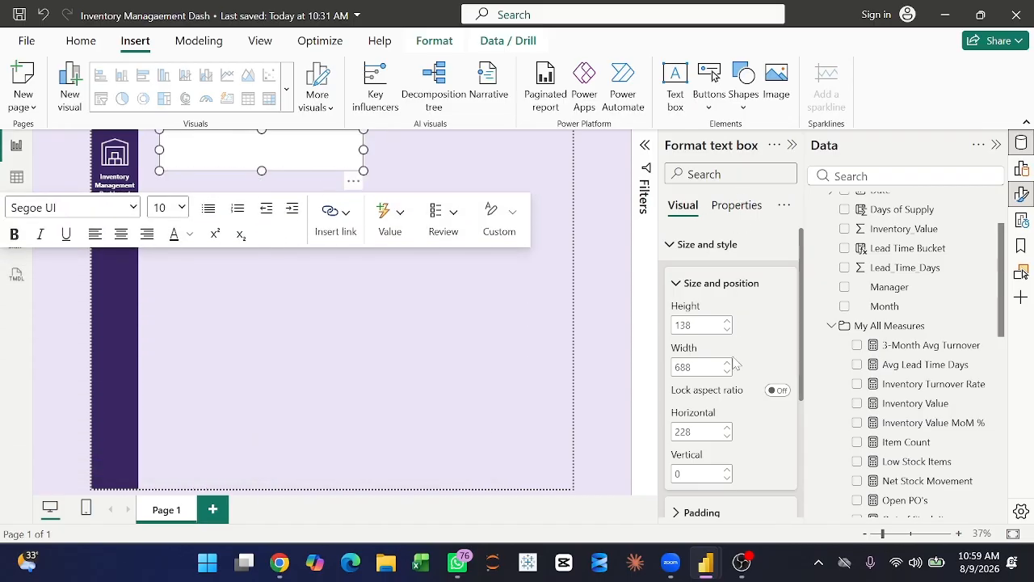
Turn off the new text box's background and enter the text "Inventory Management Dashboard" in it.
scroll(734, 362, "down", 3)
left_click(775, 359)
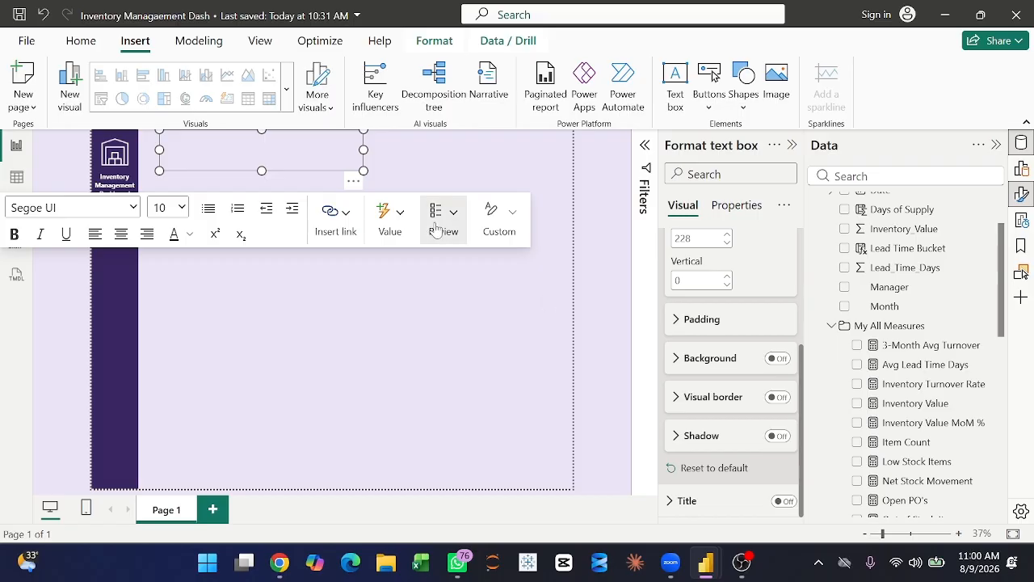
left_click(265, 156)
left_click(434, 40)
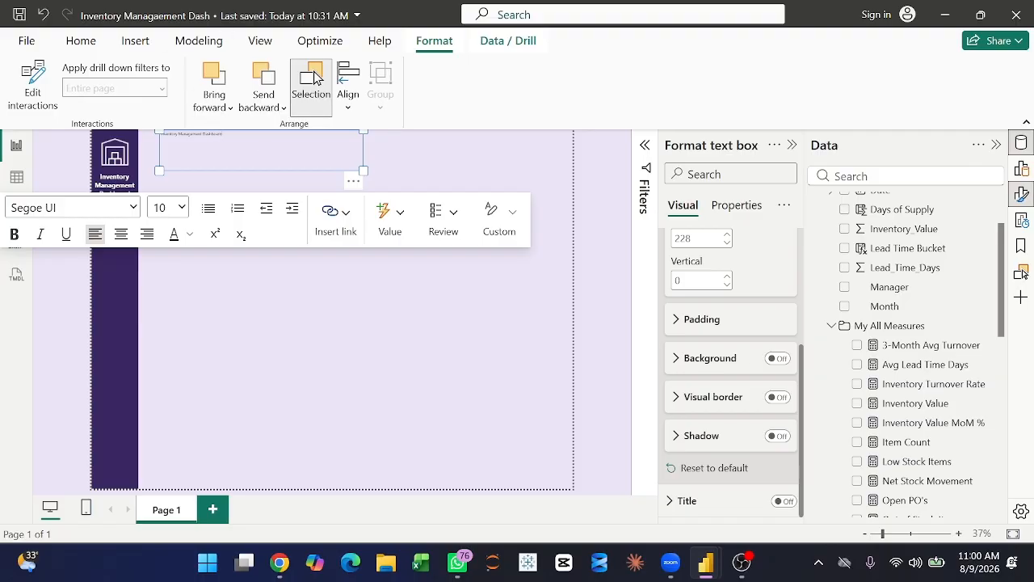
Set the page heading's font size to 40 and widen its text box to about 903 so it fits one line.
key("ctrl+a")
left_click(184, 211)
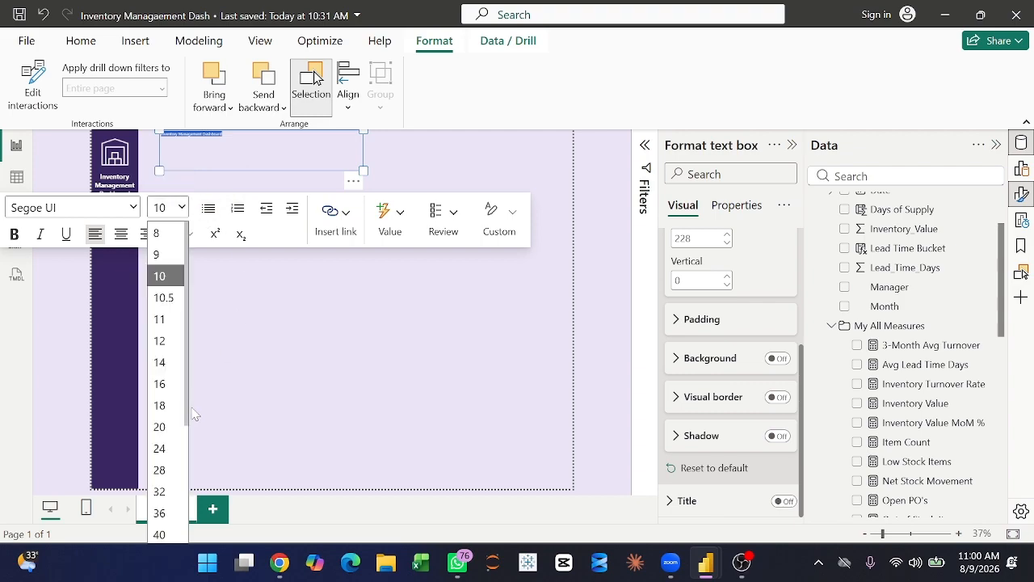
left_click(168, 513)
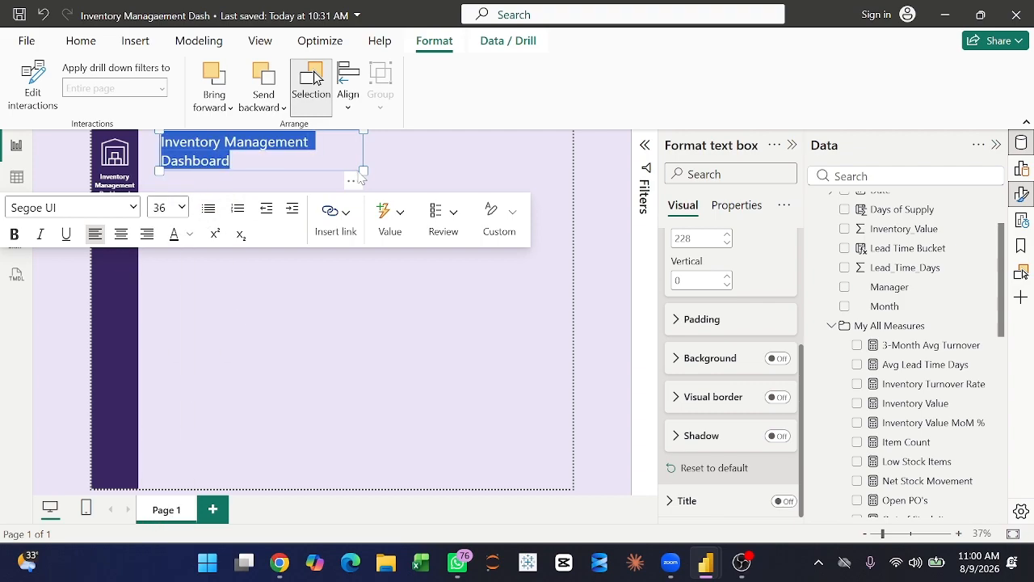
left_click_drag(364, 170, 391, 171)
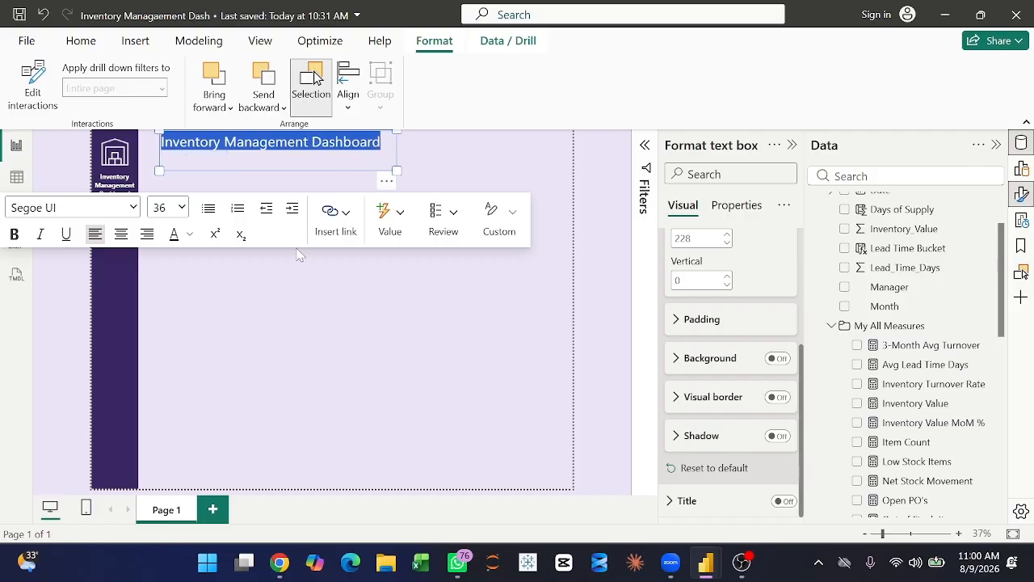
left_click(181, 207)
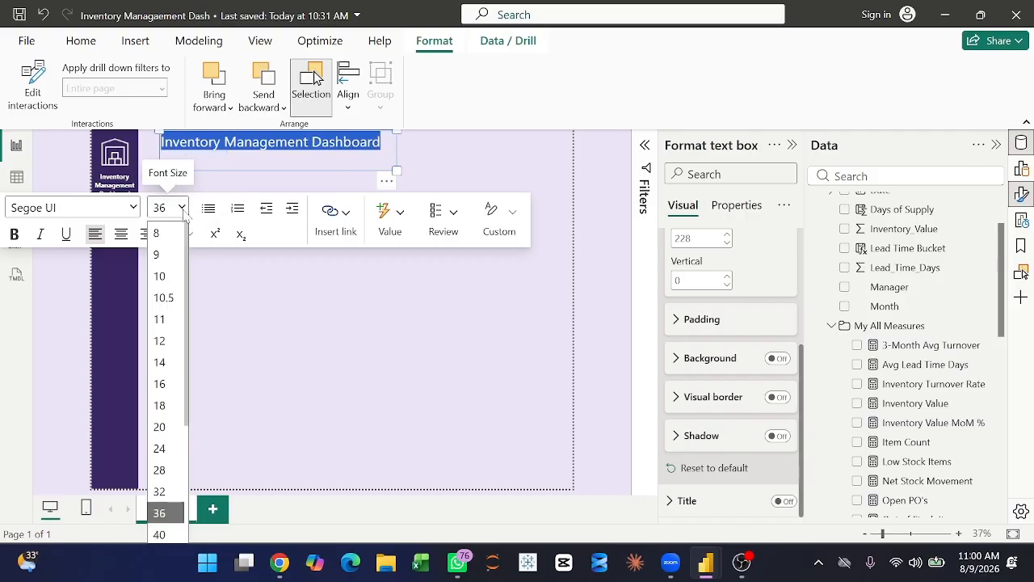
left_click(159, 534)
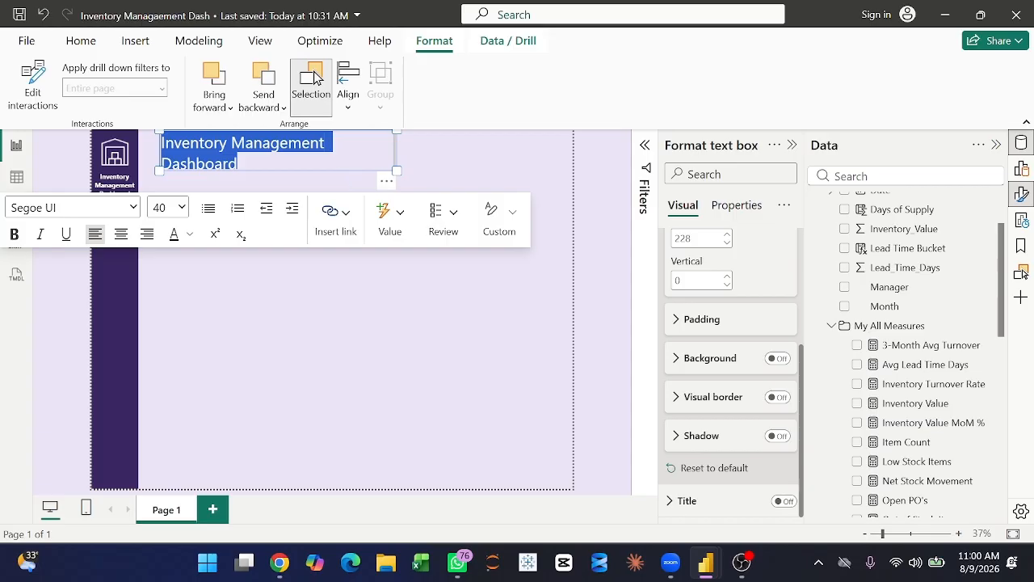
left_click_drag(397, 170, 428, 171)
Make the words "Inventory Management" in the page heading bold.
left_click(329, 143)
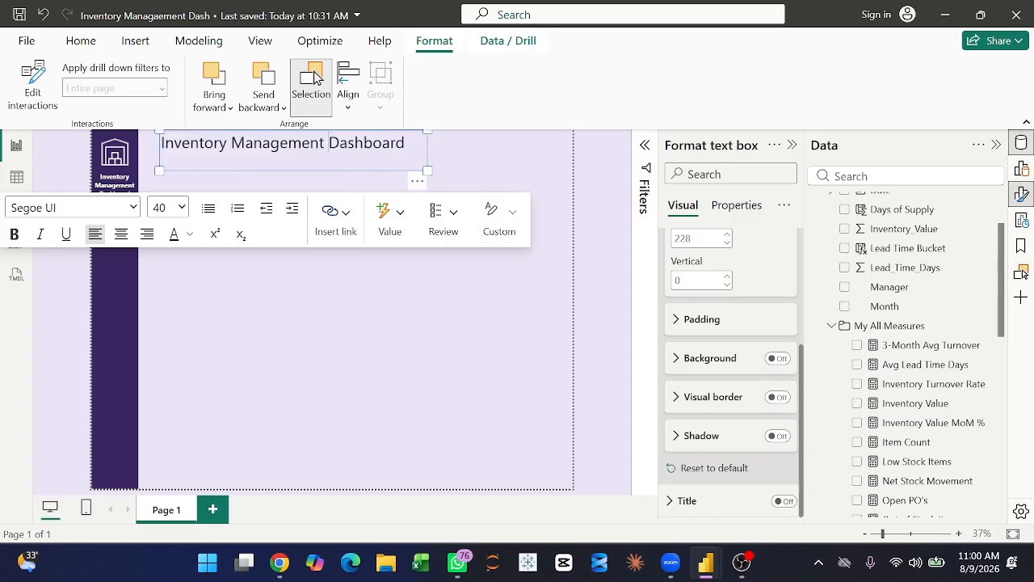
key("shift+Left")
key("shift+Left")
key("shift+Left")
key("shift+Left")
key("shift+Left")
key("shift+Left")
key("shift+Left")
key("shift+Left")
key("shift+Left")
key("shift+Left")
key("shift+Left")
key("shift+Left")
key("shift+Left")
key("shift+Left")
key("shift+Left")
key("shift+Left")
key("shift+Left")
key("shift+Left")
key("shift+Left")
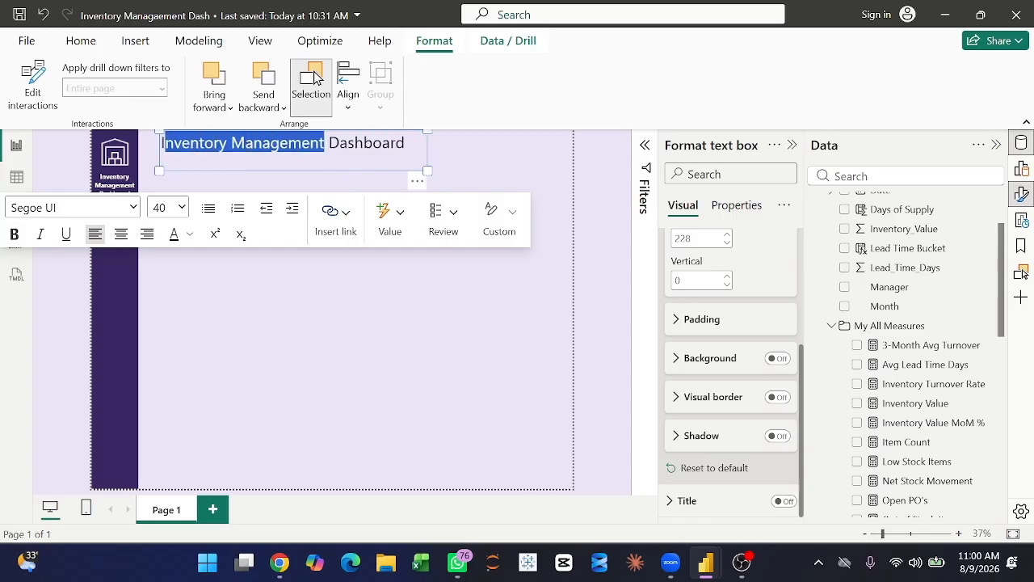
key("shift+Left")
left_click(14, 234)
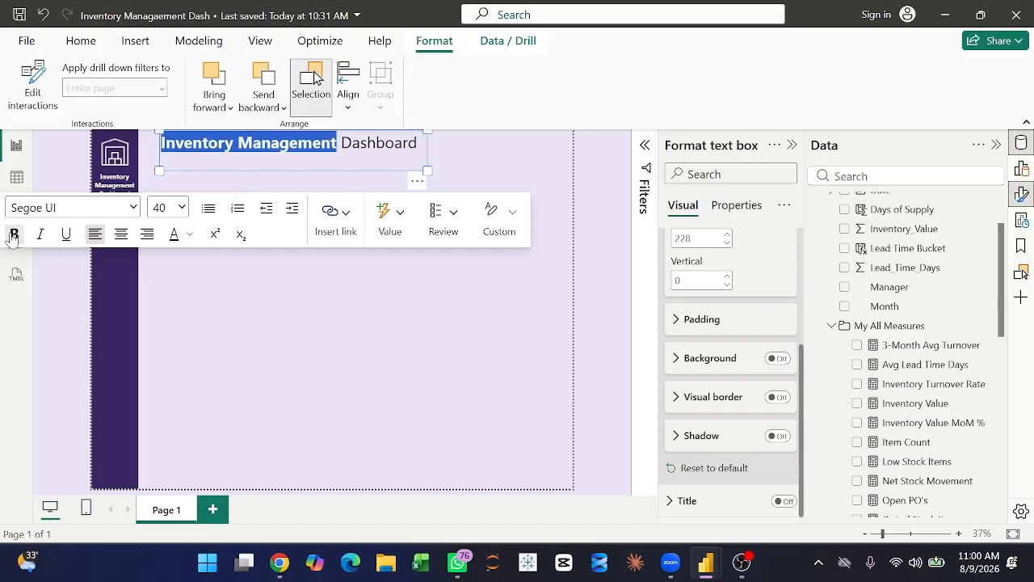
key("Right")
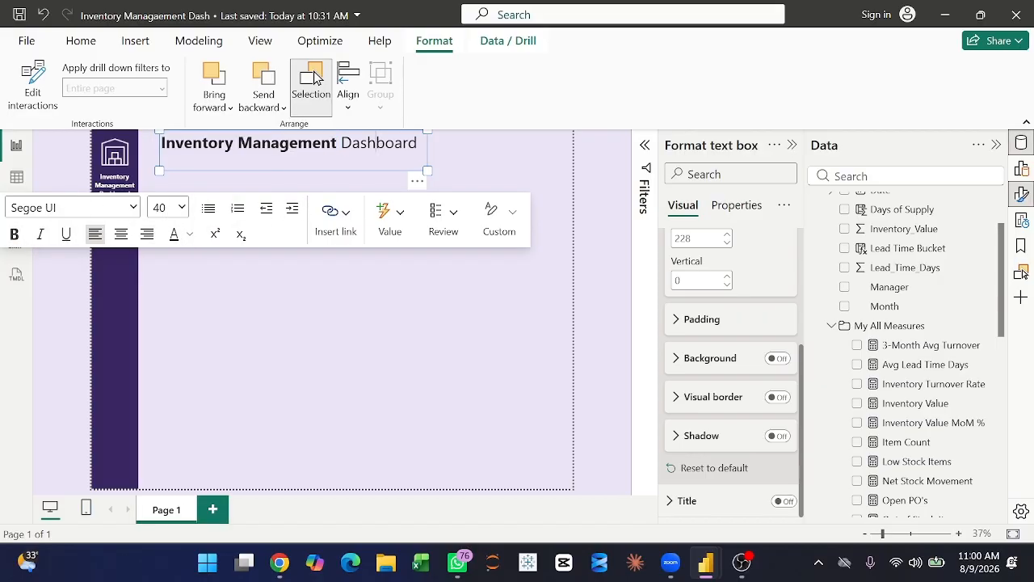
Set the font colour of the whole page heading to the medium purple recent colour.
key("ctrl+a")
left_click(189, 234)
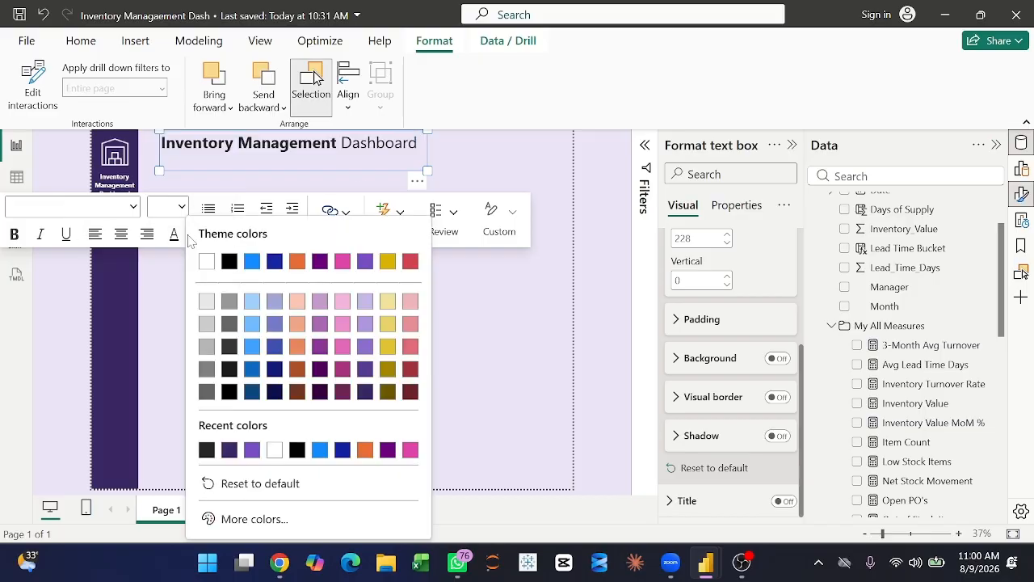
left_click(252, 455)
left_click(306, 284)
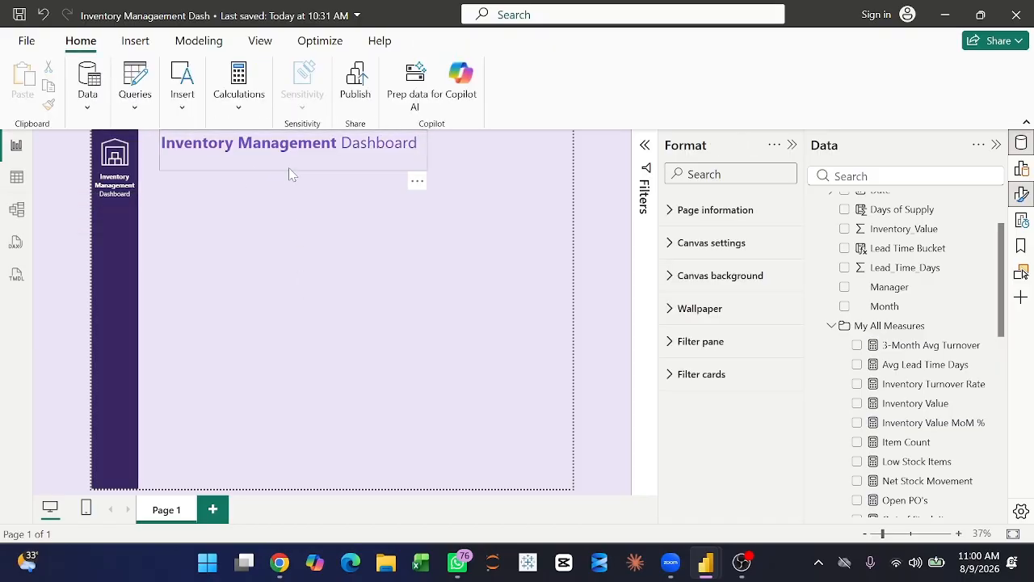
Set the whole page heading's font colour to the sidebar's dark purple.
left_click(298, 143)
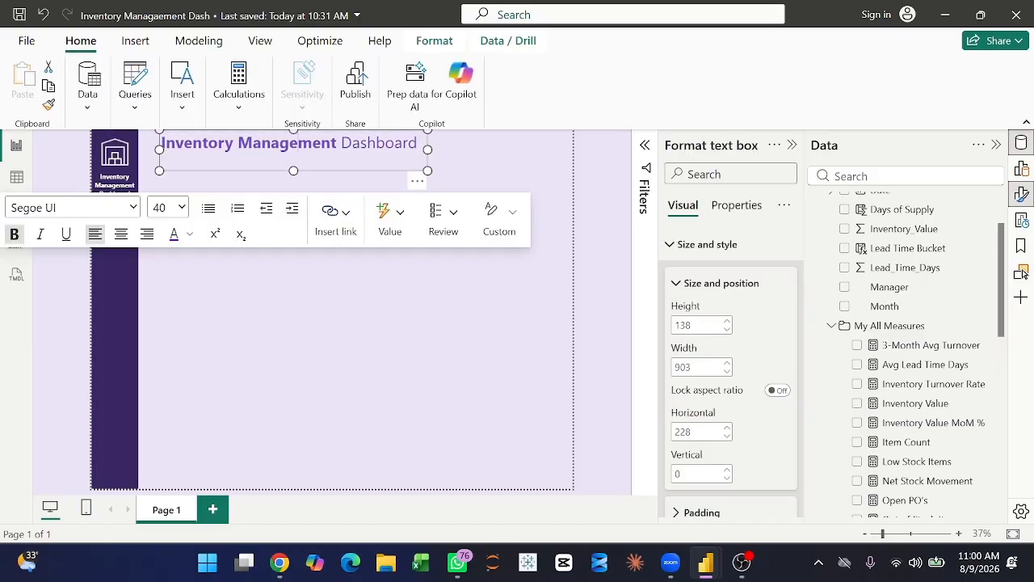
key("ctrl+a")
left_click(194, 235)
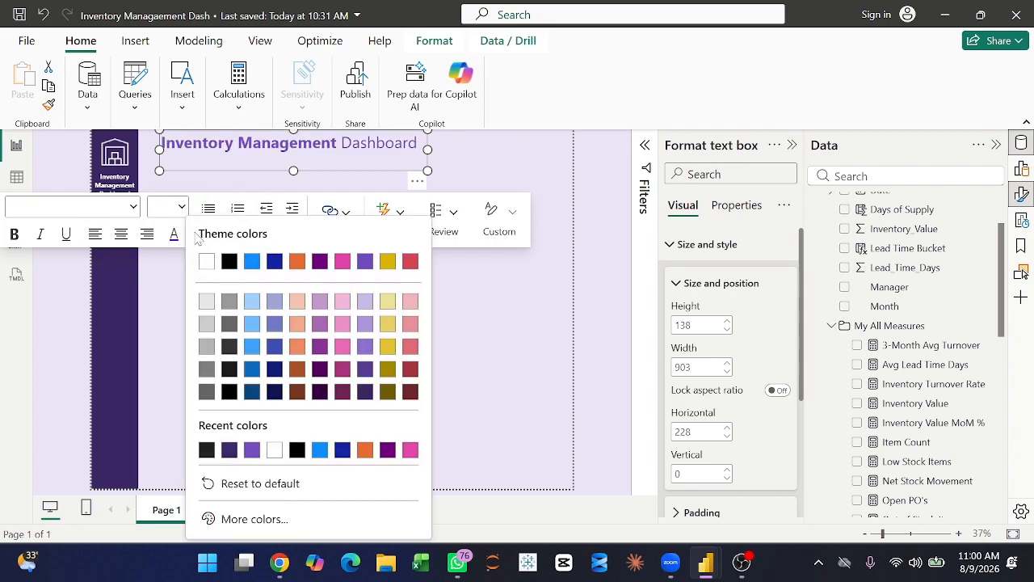
left_click(229, 458)
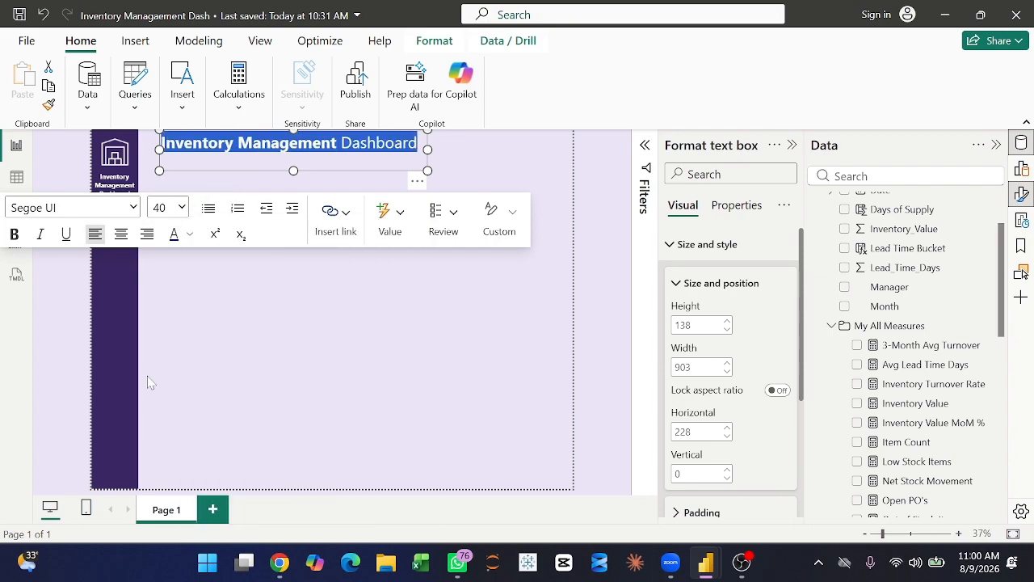
left_click(261, 326)
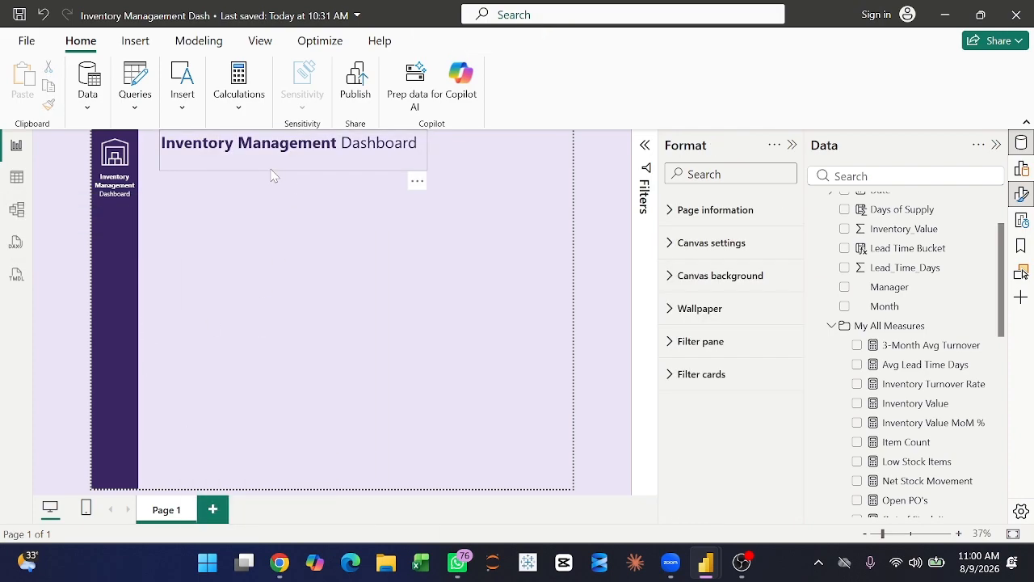
Reduce the page heading text box's height to about 97.
left_click_drag(273, 168, 244, 191)
left_click(262, 174)
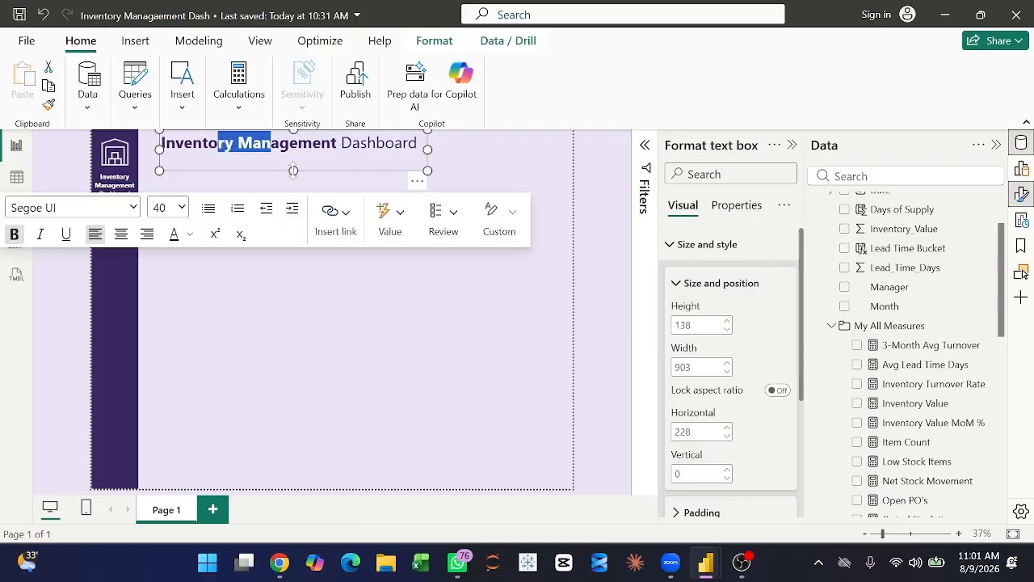
left_click(293, 172)
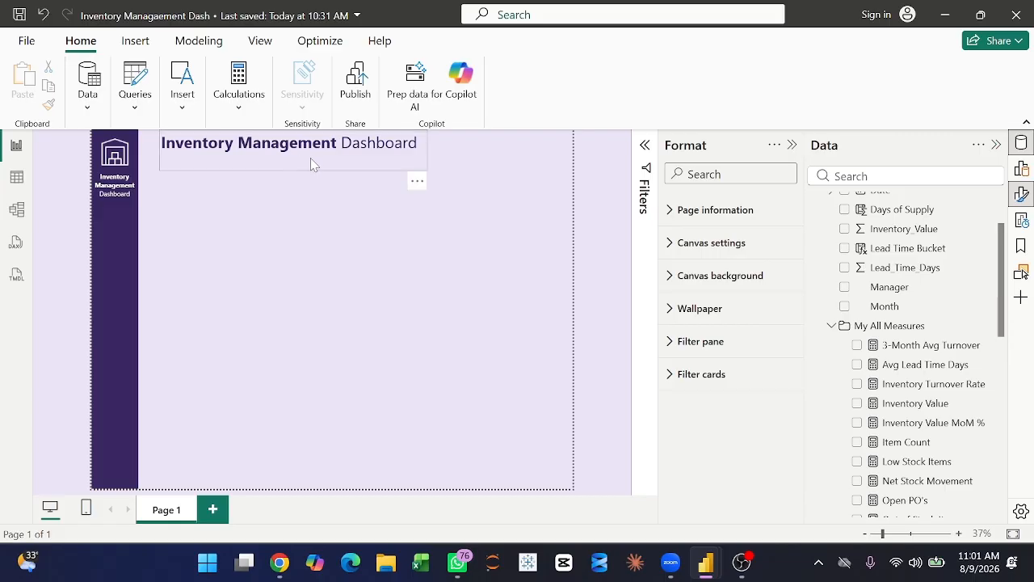
left_click(311, 162)
left_click_drag(294, 170, 294, 159)
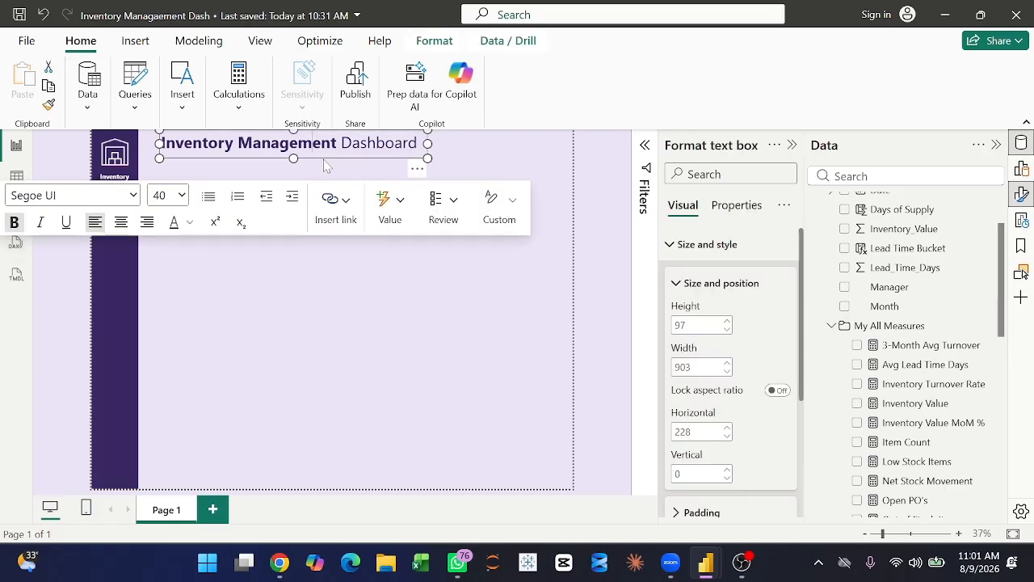
Move the page heading text box against the sidebar's edge, at horizontal 157 and vertical 24.
key("ctrl+shift+Left")
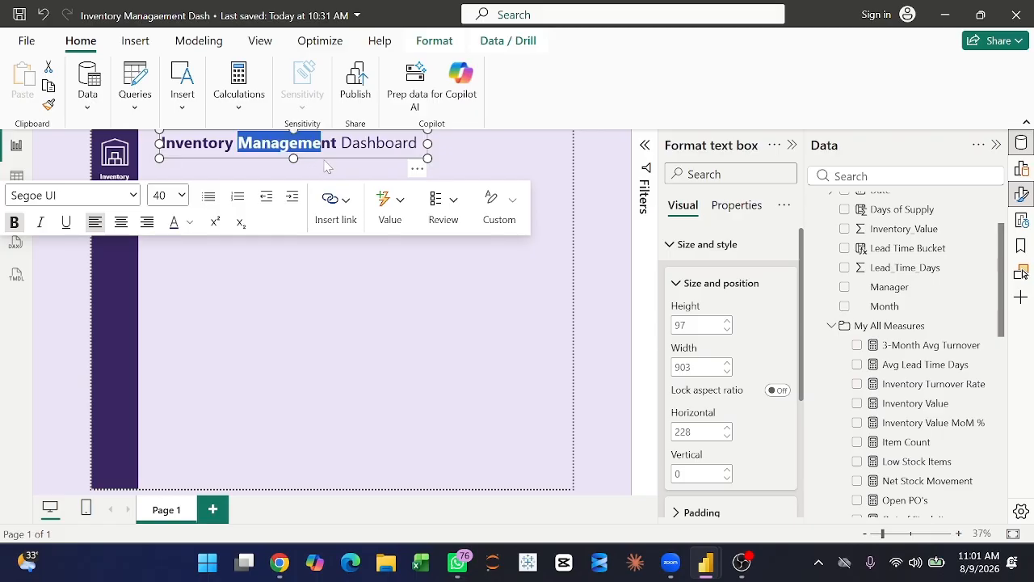
left_click(324, 159)
left_click_drag(326, 165, 307, 172)
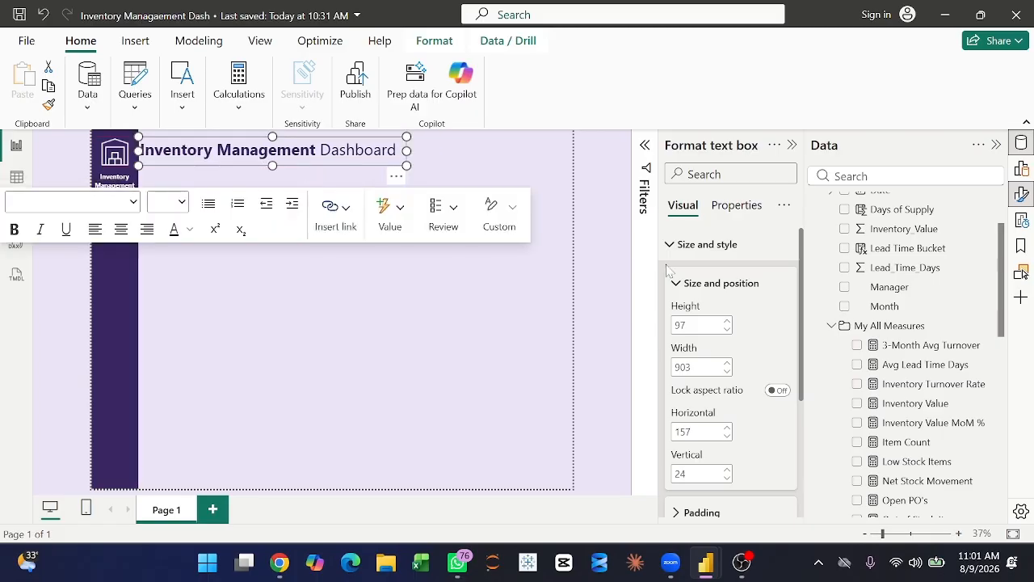
Set the font size of the whole page heading to 36.
left_click(891, 535)
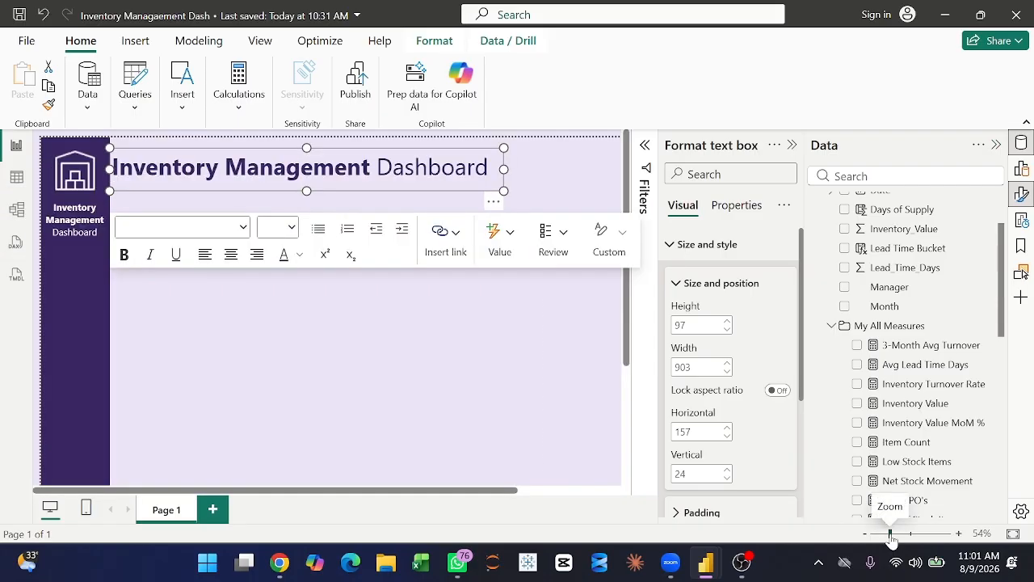
scroll(443, 370, "right", 3)
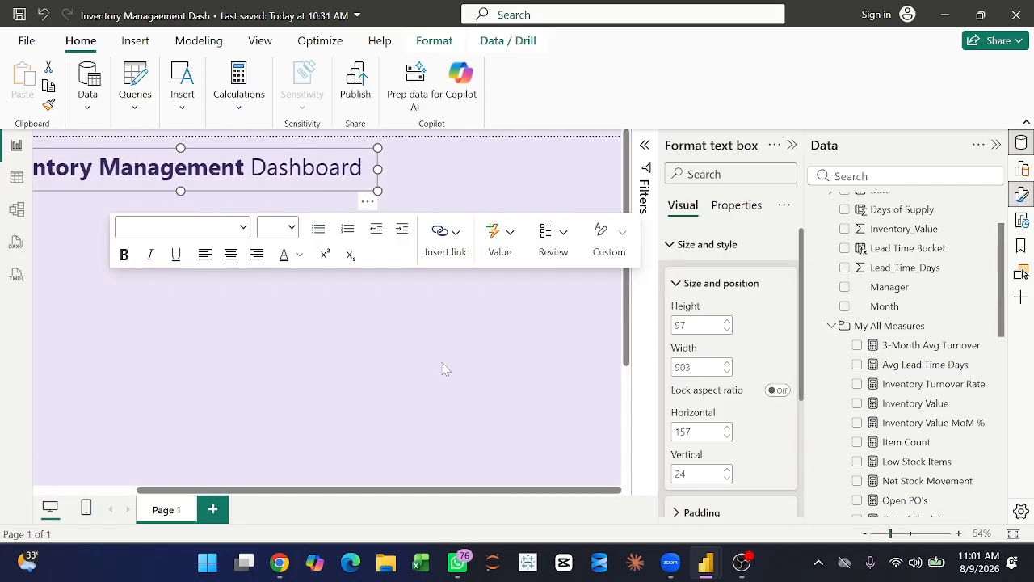
scroll(443, 370, "left", 3)
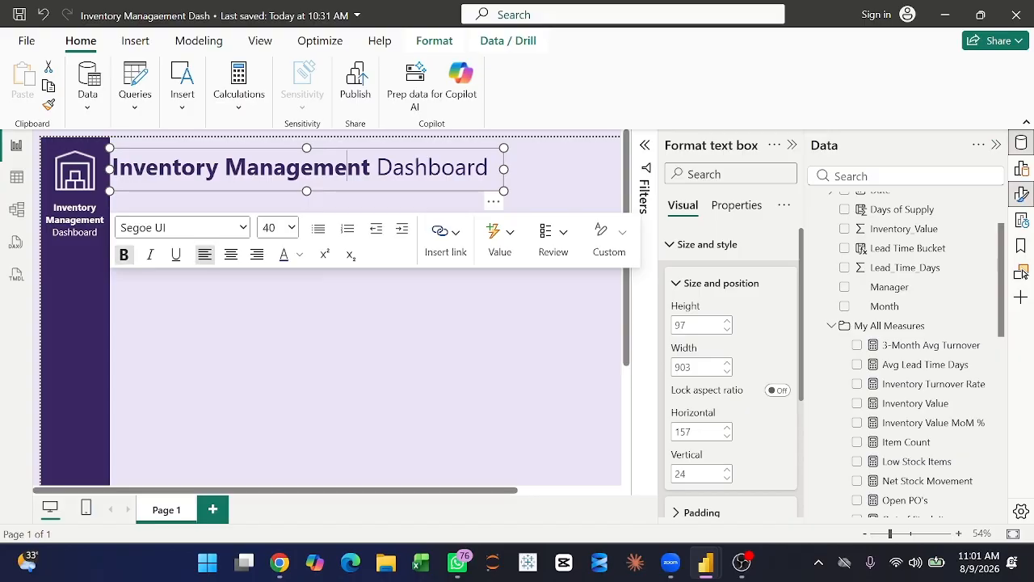
key("ctrl+a")
left_click(284, 228)
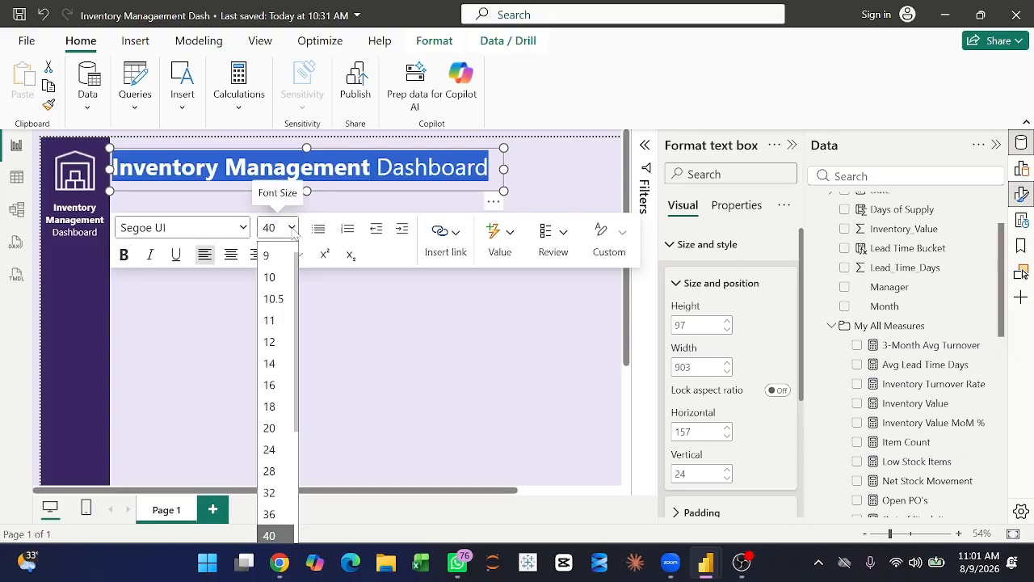
left_click(275, 515)
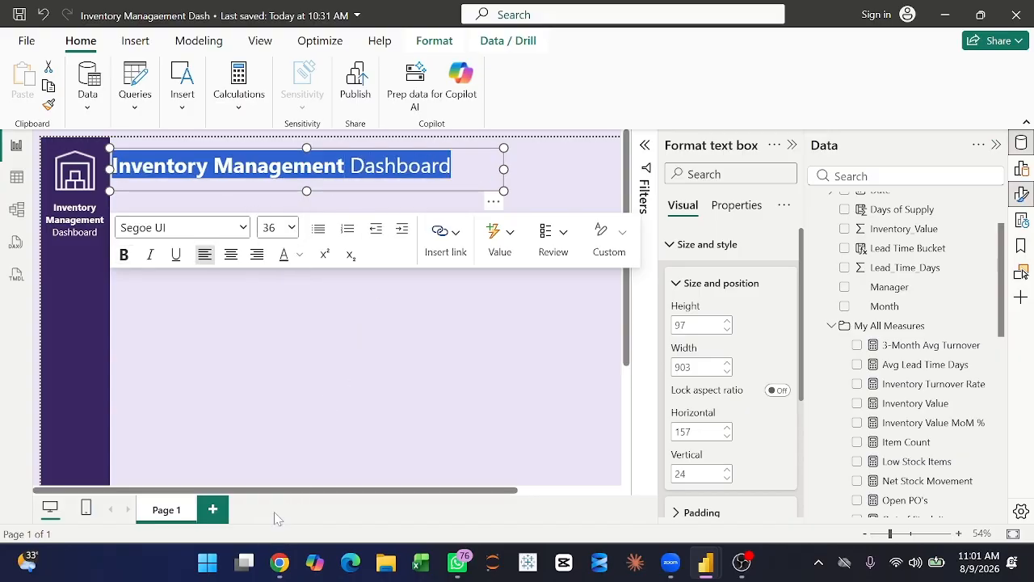
Shrink the page heading text box to about 801 wide and 75 high, and move it to the page's upper edge at vertical 0.
left_click_drag(502, 172, 460, 178)
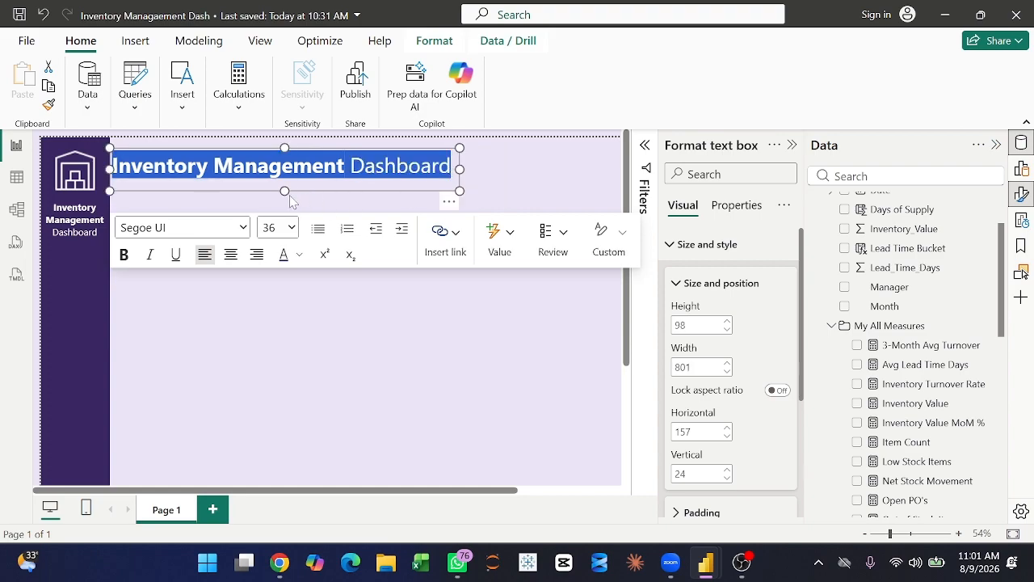
left_click_drag(285, 190, 258, 184)
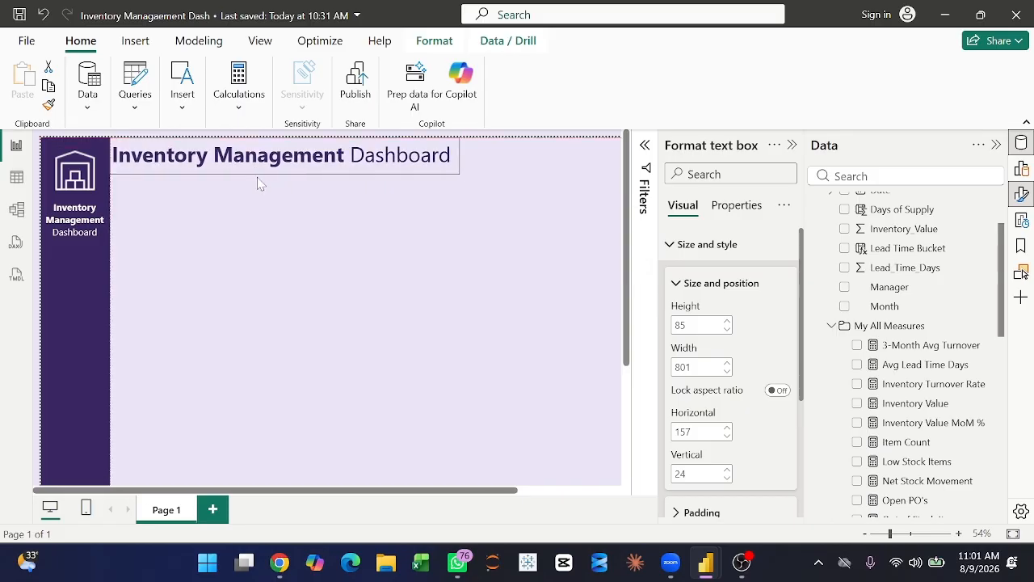
left_click(259, 183)
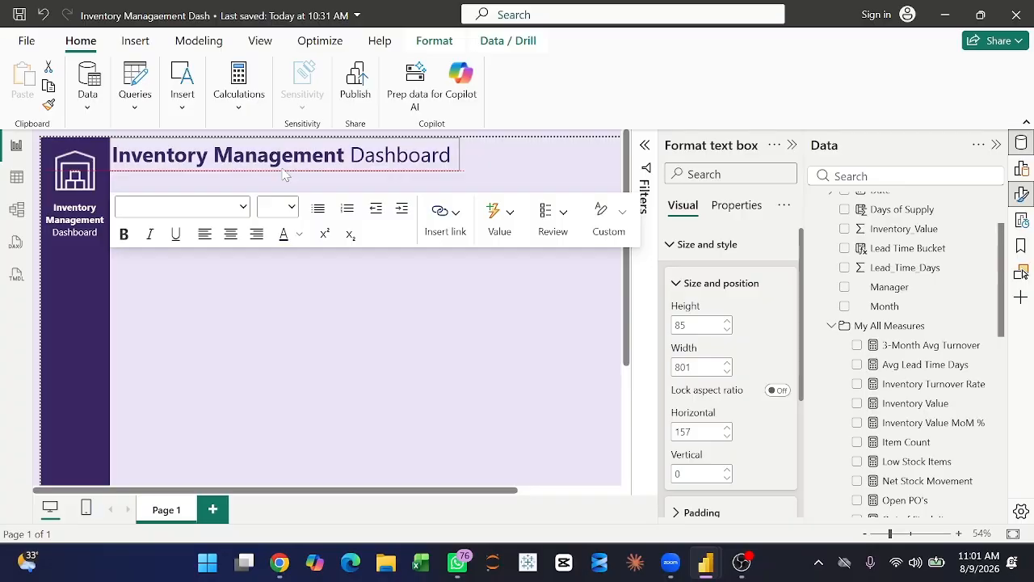
left_click(327, 180)
Shift the page heading text box slightly away from the sidebar, to horizontal 170.
scroll(475, 268, "right", 3)
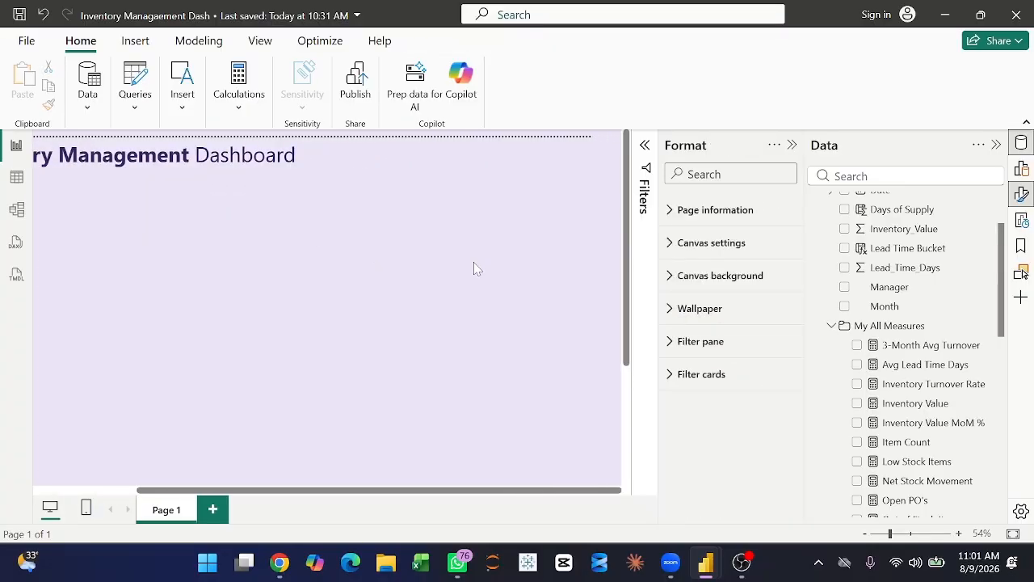
scroll(474, 262, "left", 1)
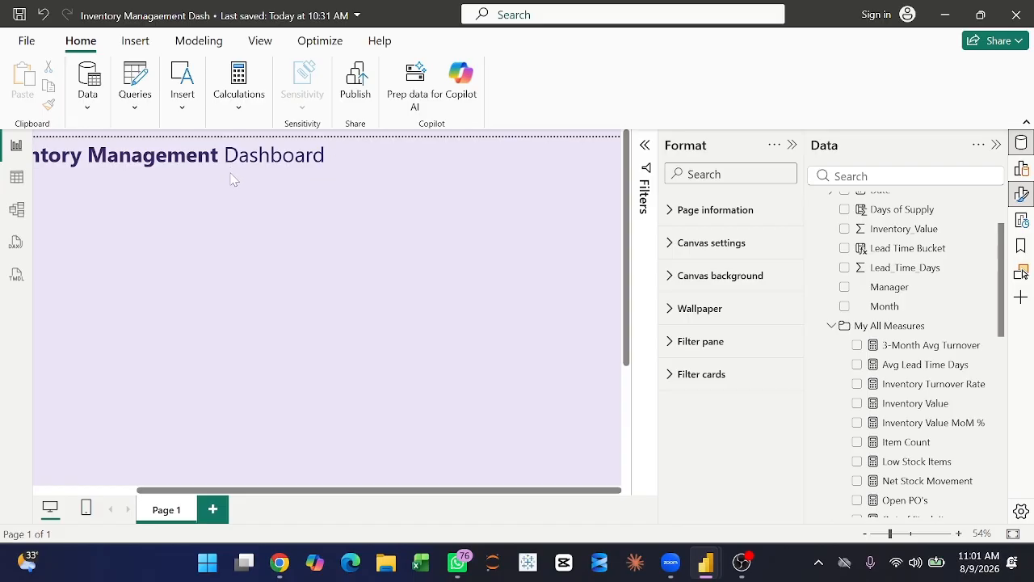
left_click(256, 178)
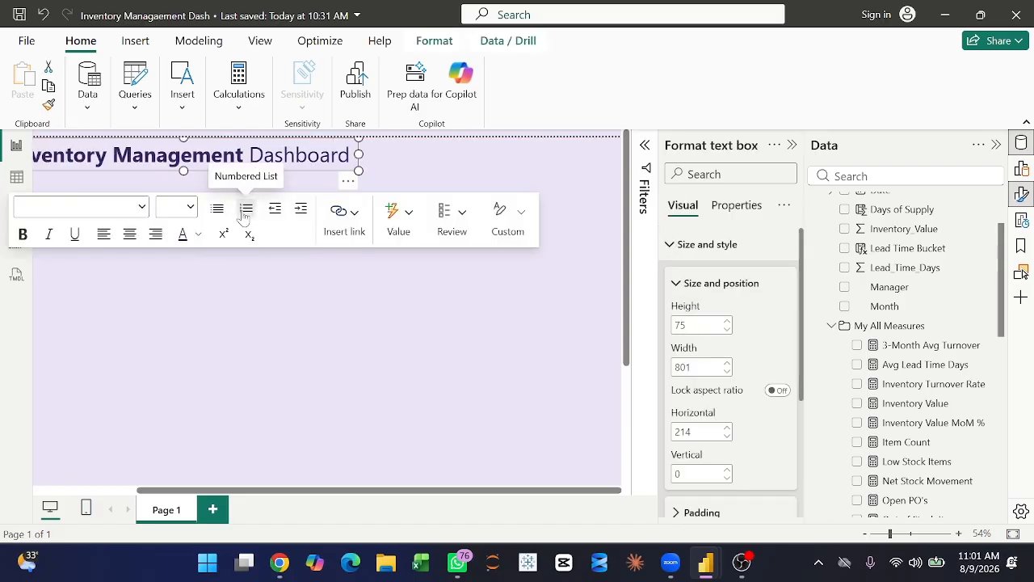
scroll(196, 353, "left", 2)
left_click(251, 233)
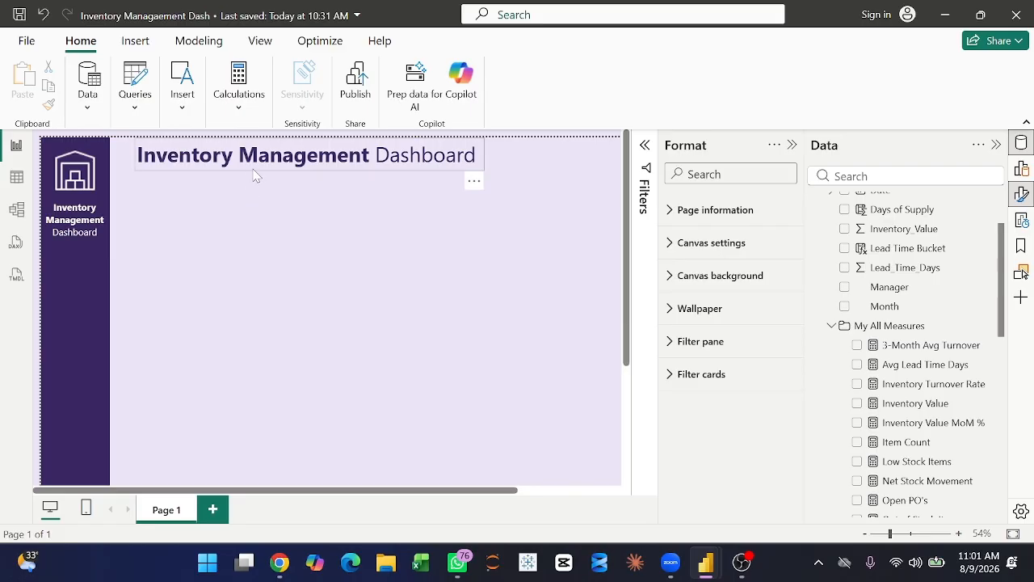
left_click_drag(255, 177, 236, 176)
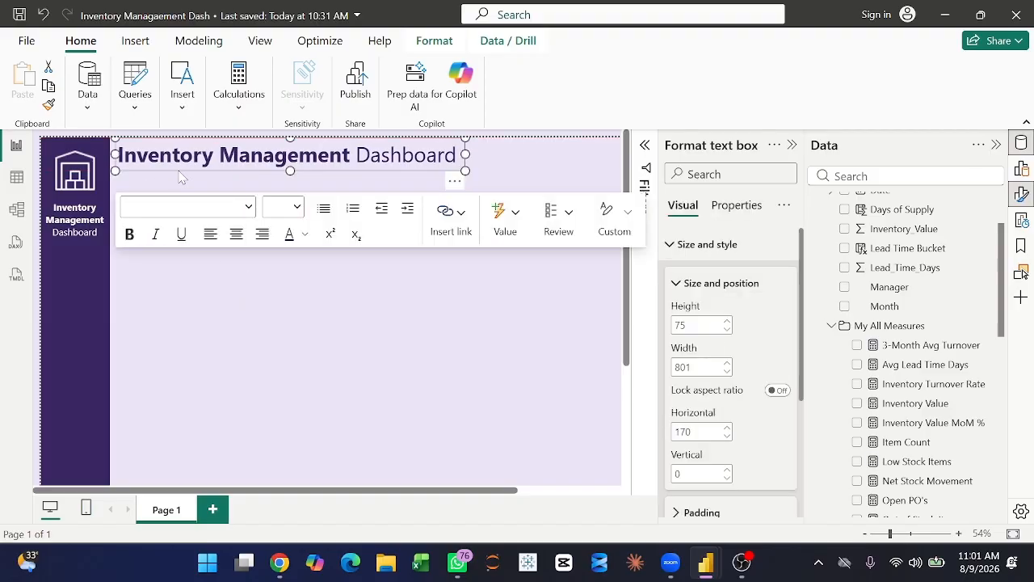
Duplicate the page heading text box on the same page.
key("ctrl+c")
key("ctrl+v")
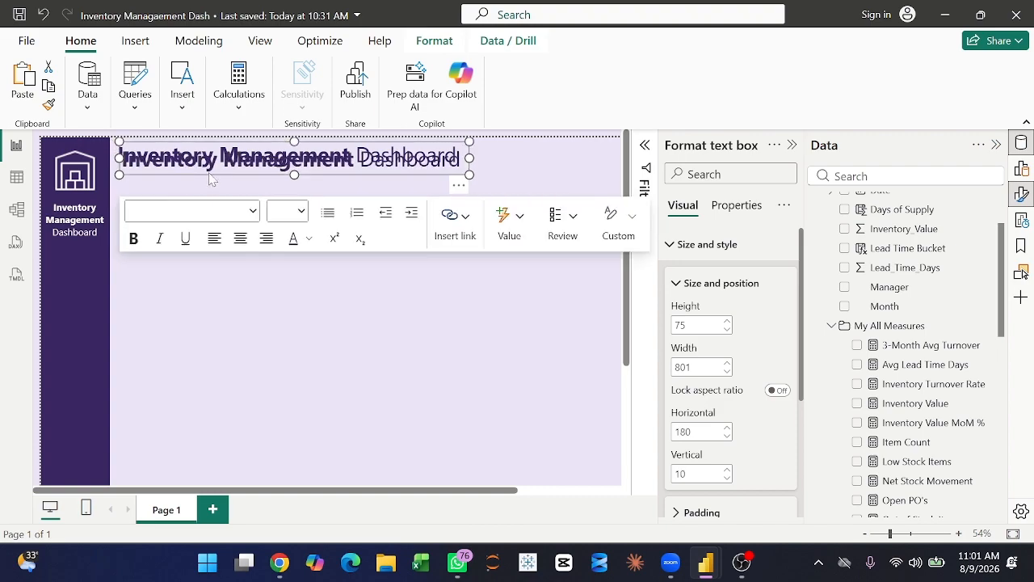
Move the duplicate title text box just below the dashboard title and replace its text with "Real-Time Overview Of Inventory".
left_click_drag(212, 179, 215, 199)
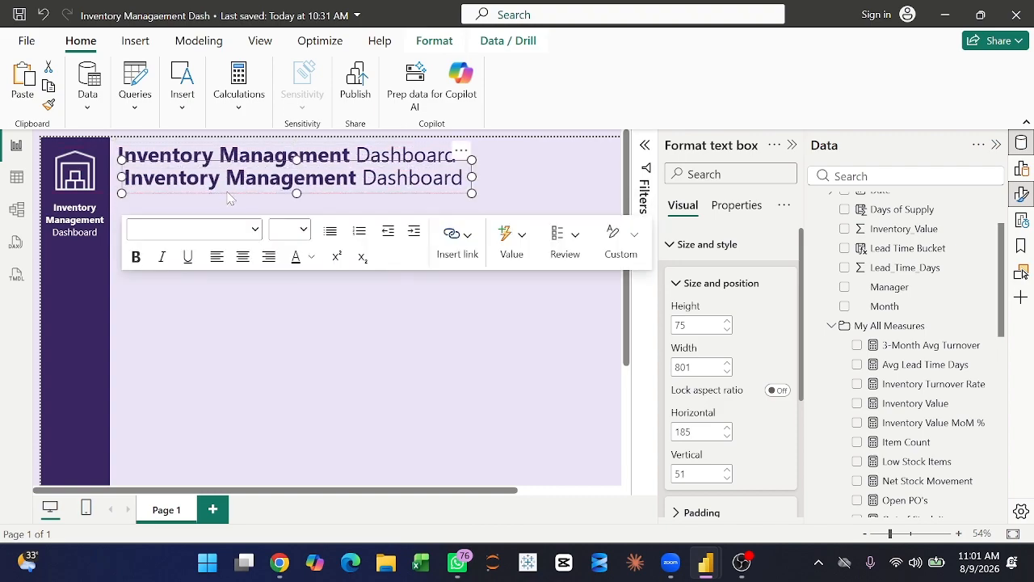
key("ctrl+a")
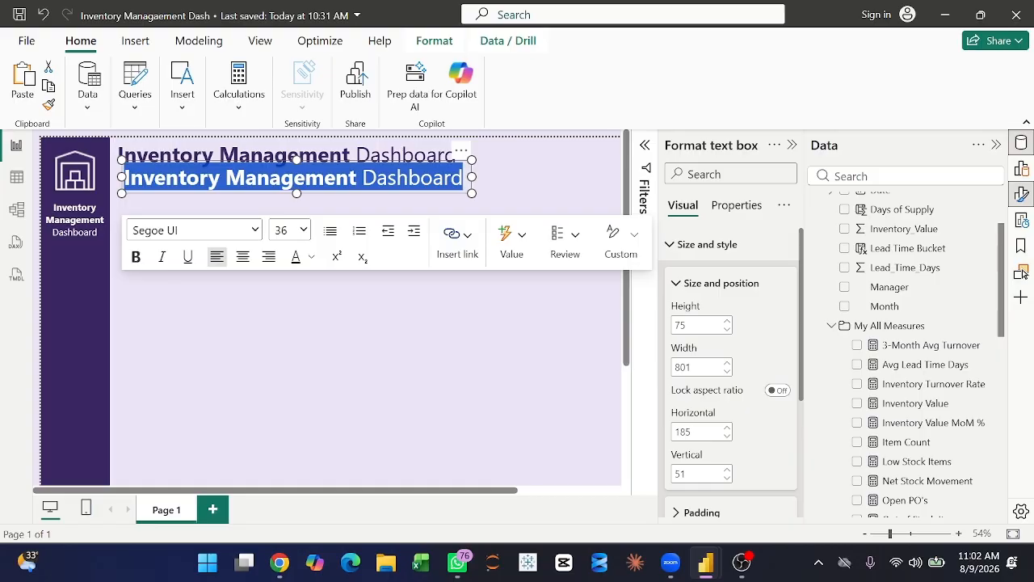
type("Rea")
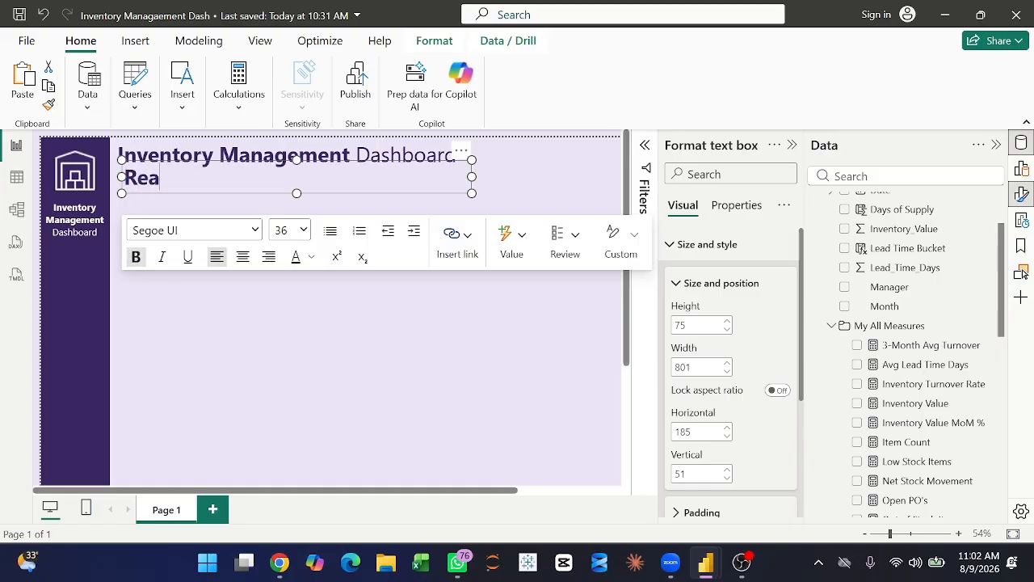
type("l-Timne I")
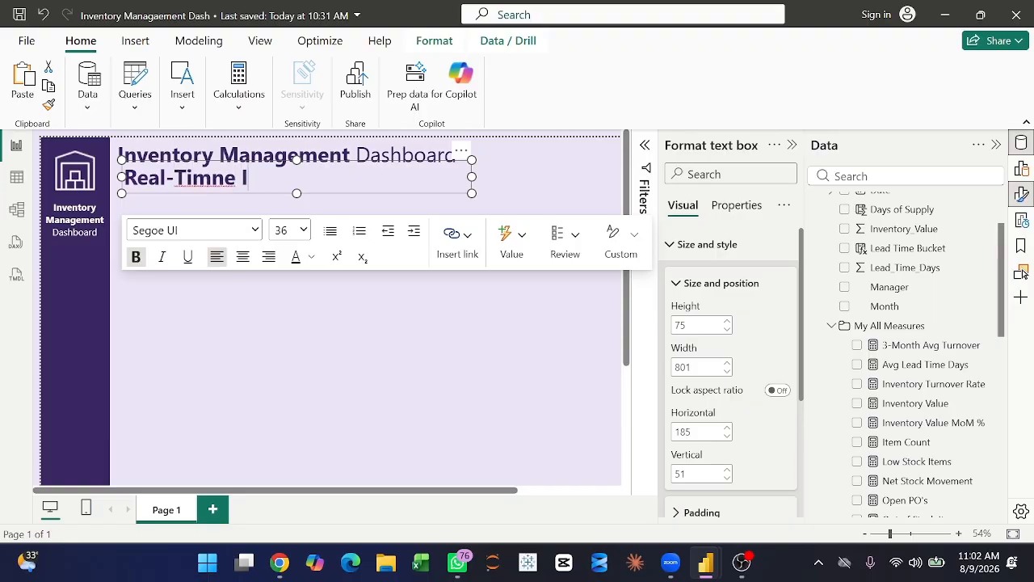
key("BackSpace")
key("BackSpace")
key("BackSpace")
key("BackSpace")
type("e Over")
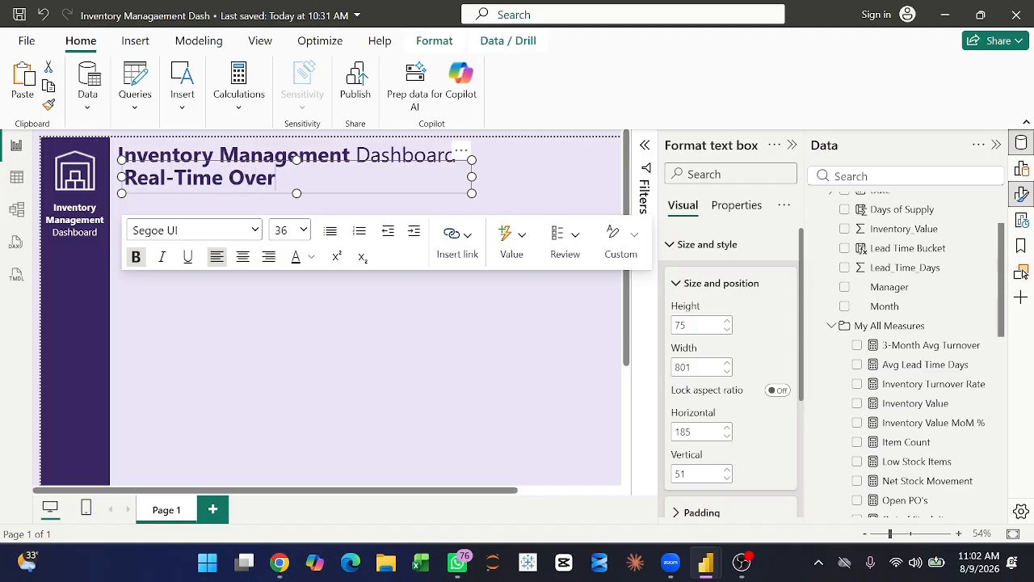
type("view Of Inventory")
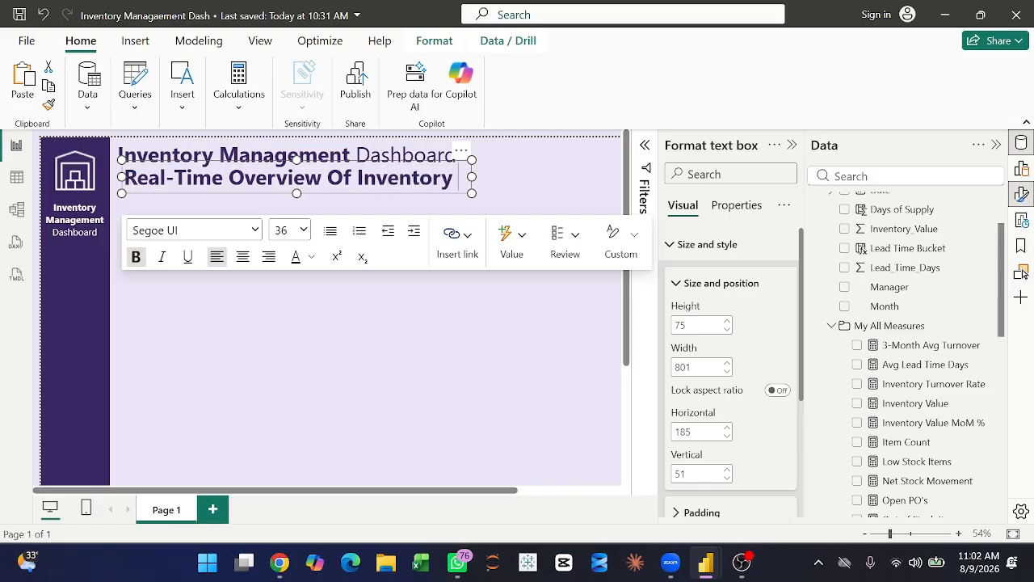
Complete the subtitle text with "performance and stock values".
key("shift+Home")
type("perd")
key("BackSpace")
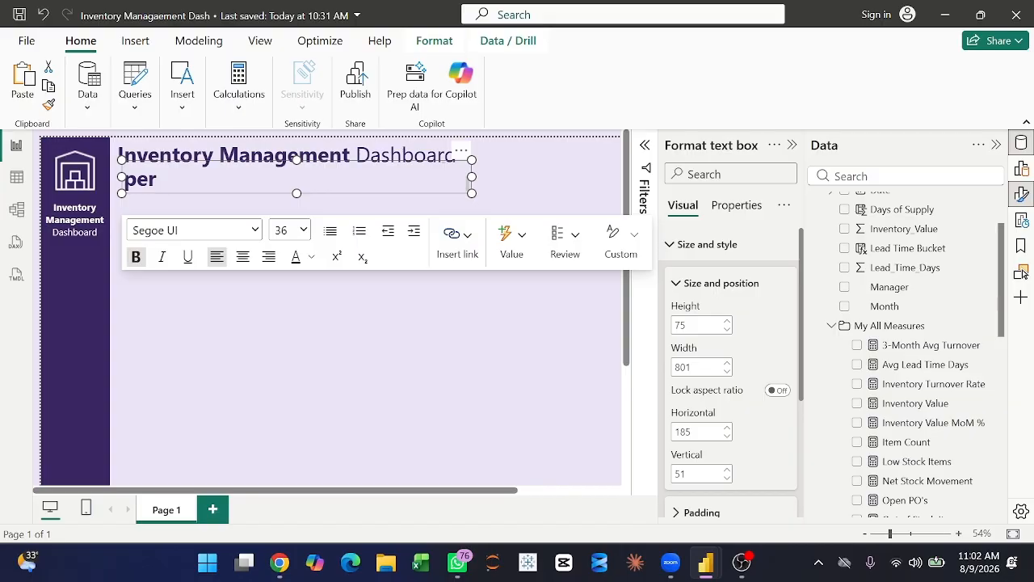
type("formance")
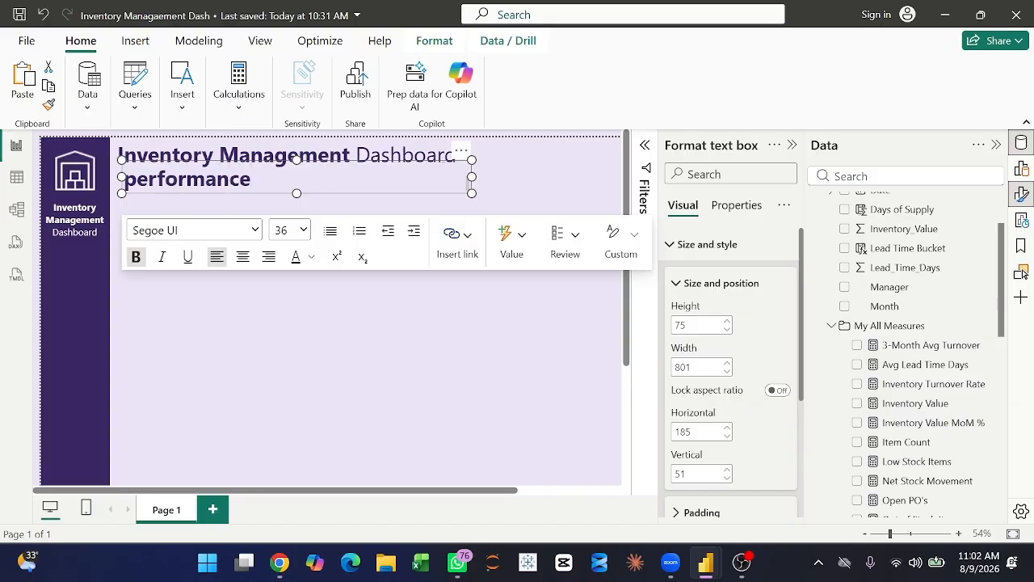
type(" and stock values")
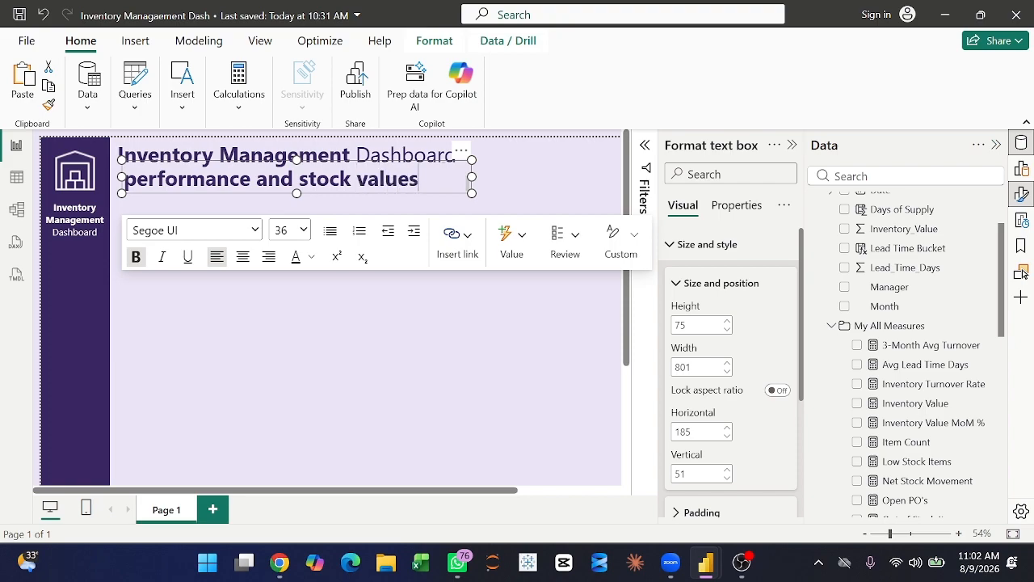
Set the font size of the whole subtitle text to 16.
key("shift+Home")
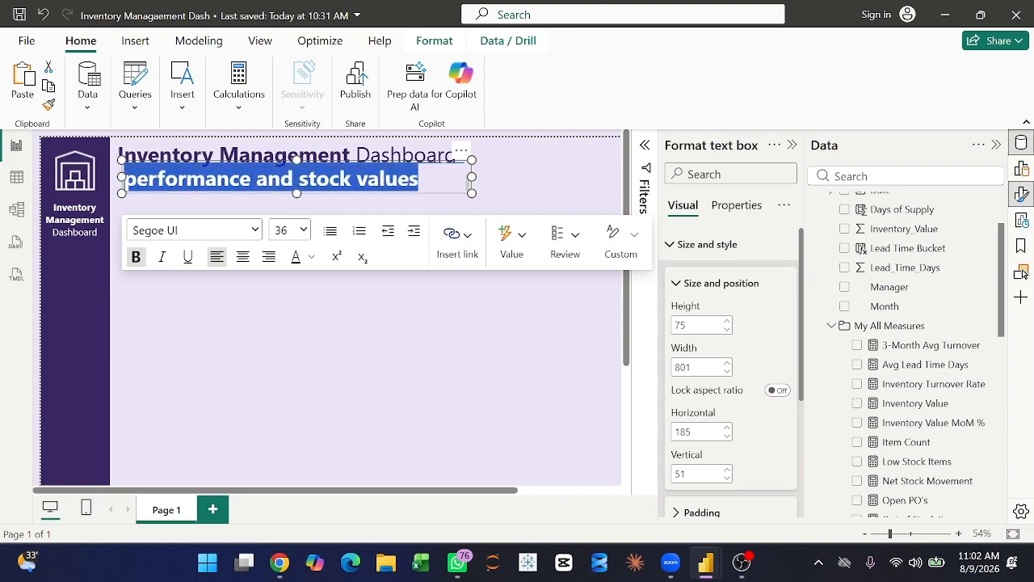
left_click(304, 232)
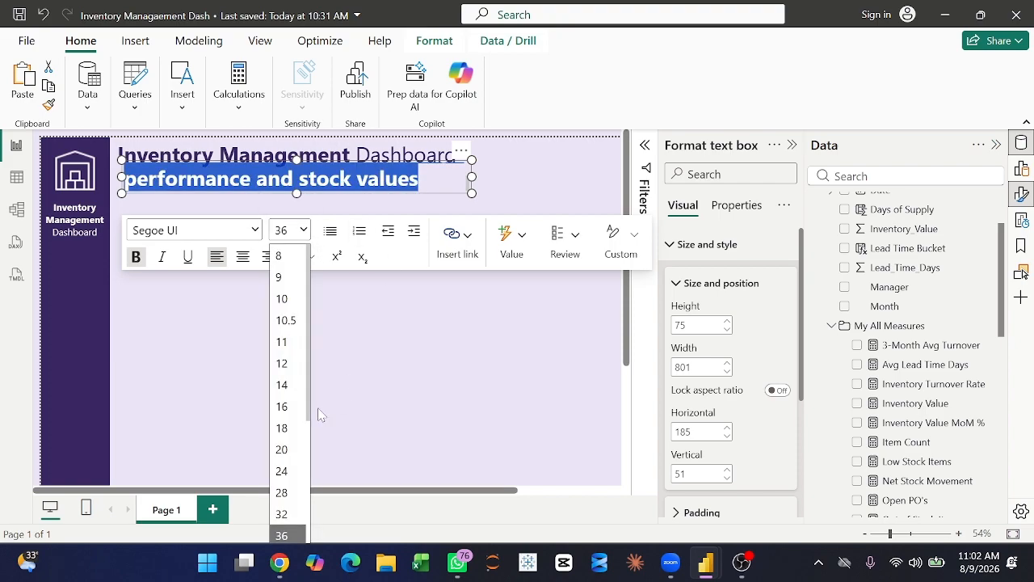
left_click(293, 408)
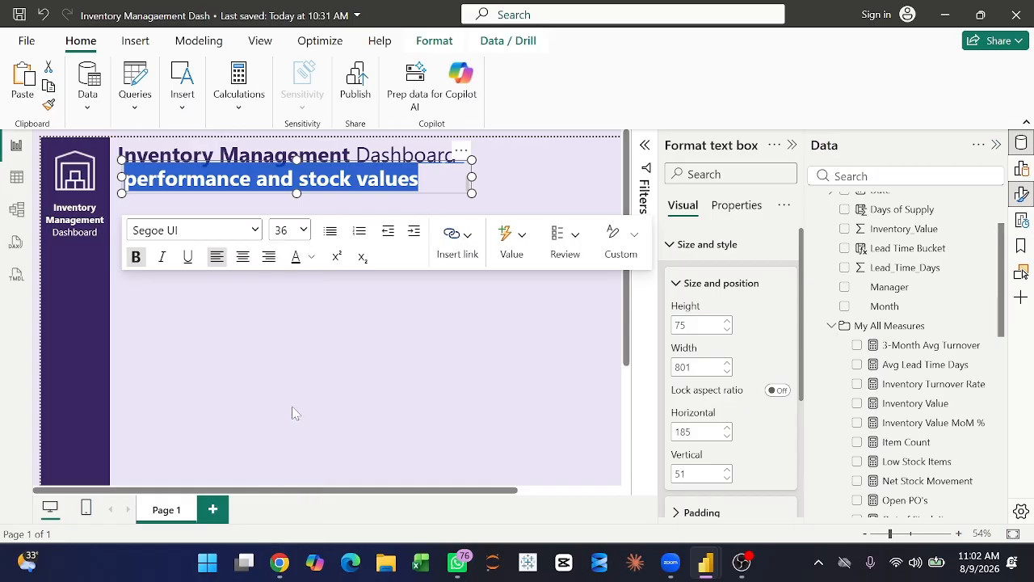
left_click(381, 191)
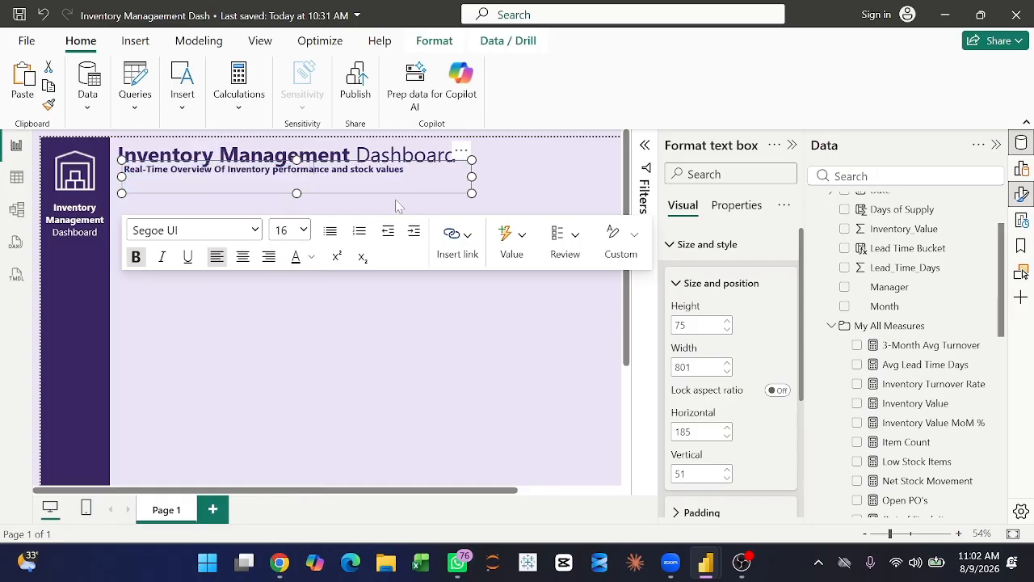
Reduce the subtitle box to a height of about 44 and align it under the title at about horizontal 175, vertical 61.
mouse_move(296, 194)
left_mouse_down()
mouse_move(297, 181)
mouse_move(315, 189)
left_mouse_up()
key("Down")
key("Down")
key("Down")
key("Down")
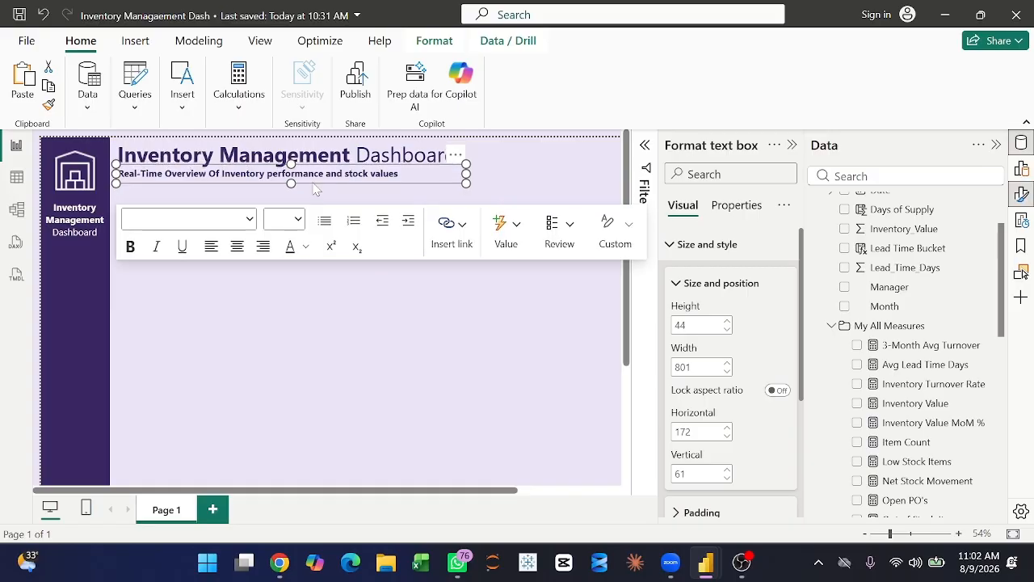
key("Right")
key("Right")
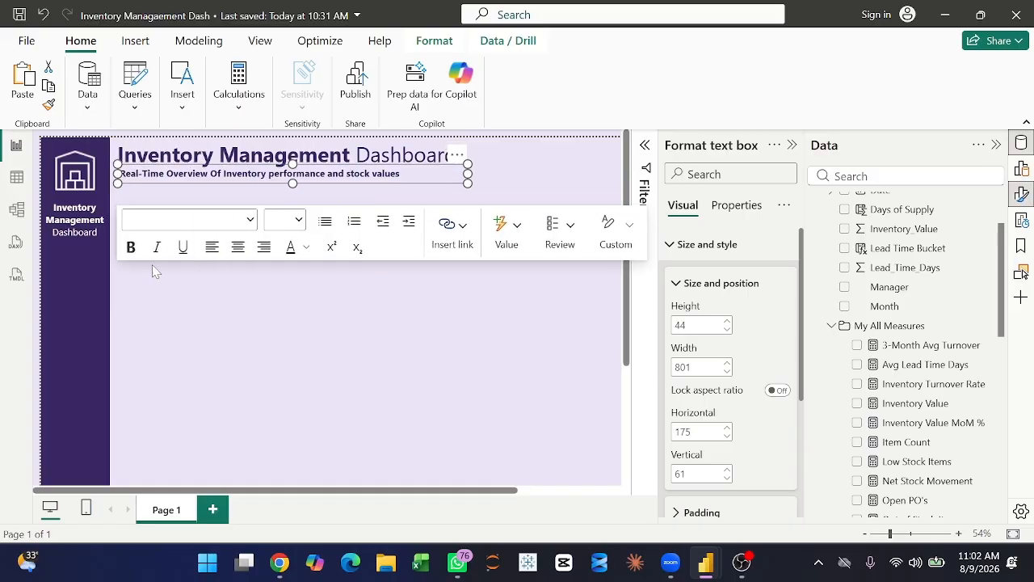
Remove the bold formatting from the whole subtitle text.
left_click(129, 253)
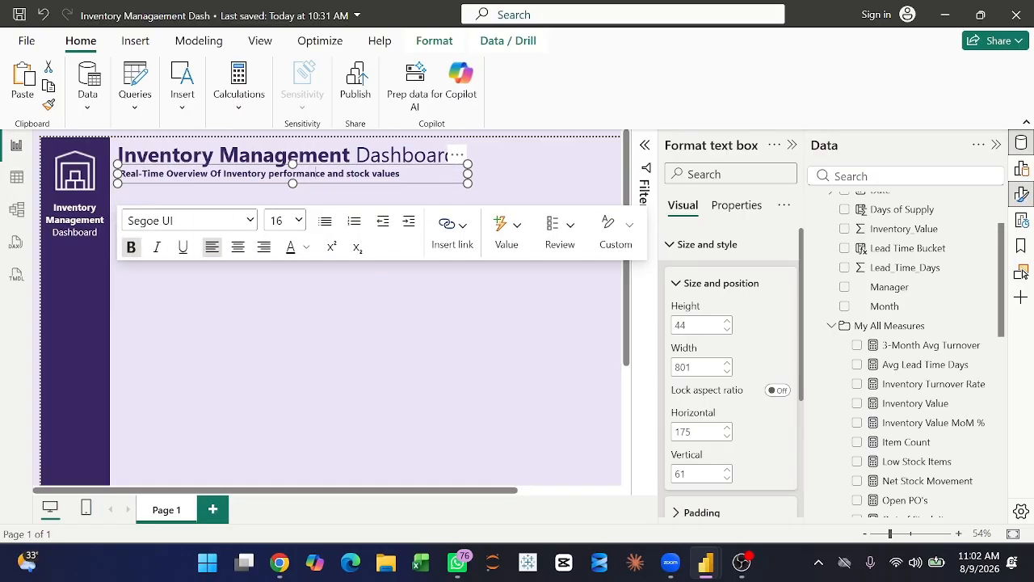
key("ctrl+a")
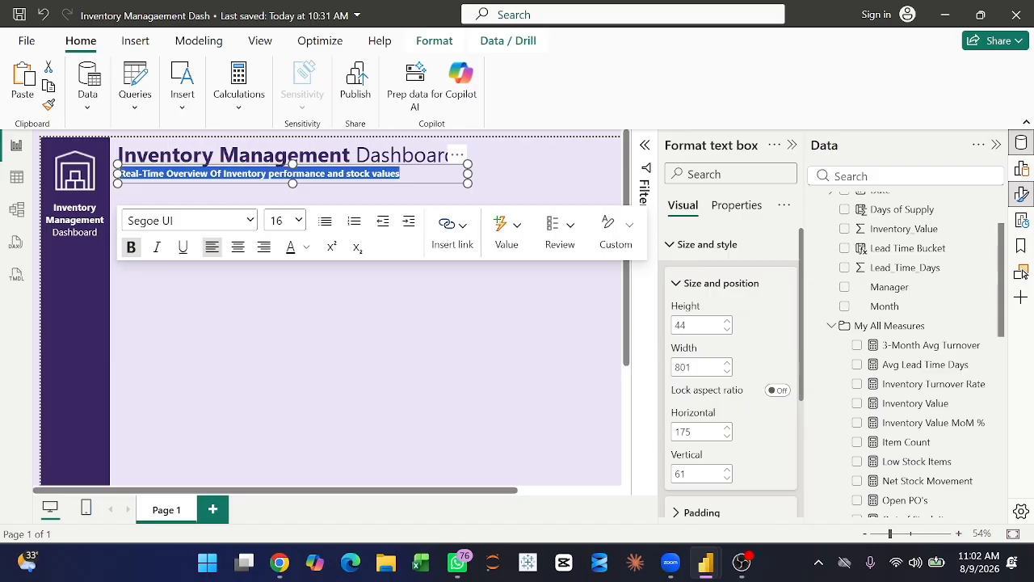
left_click(132, 250)
left_click(248, 292)
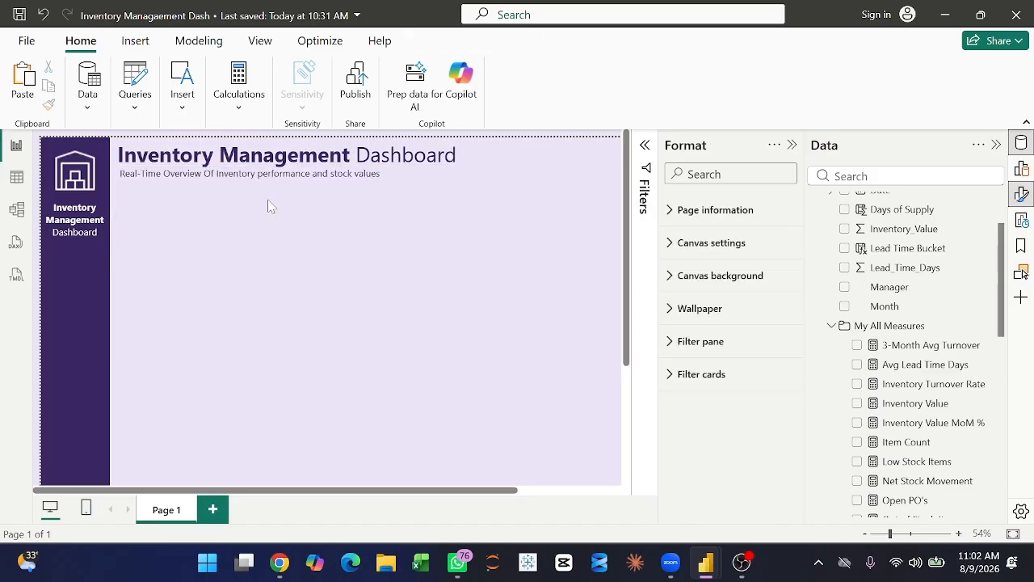
Apply a font colour to the subtitle text.
left_click(226, 183)
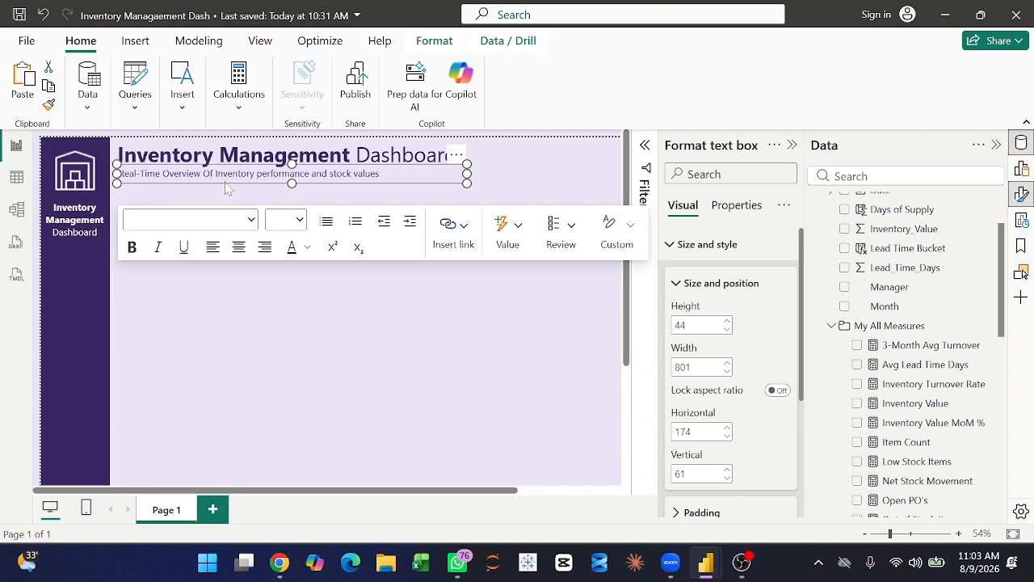
left_click(308, 247)
left_click(346, 267)
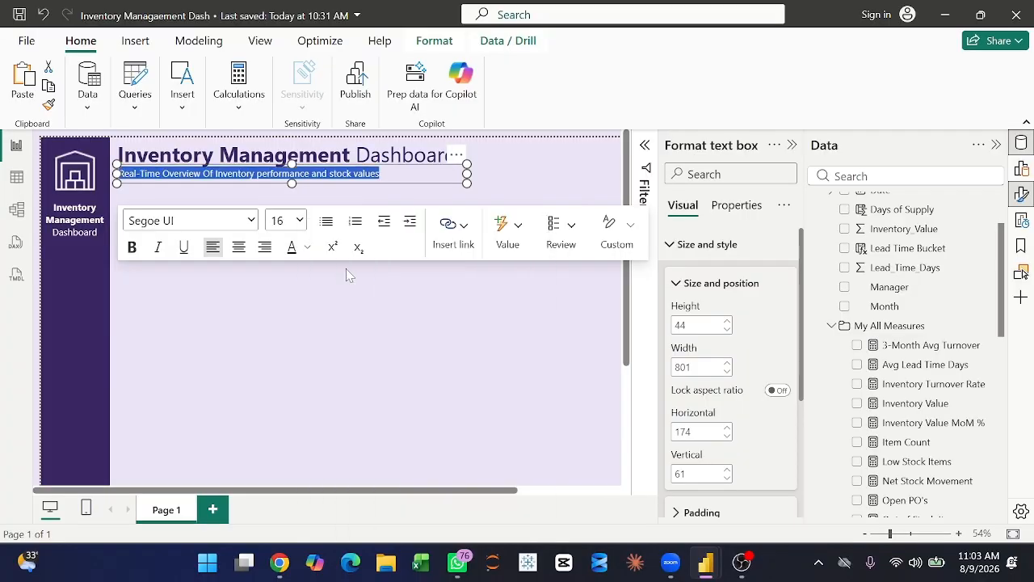
left_click(249, 306)
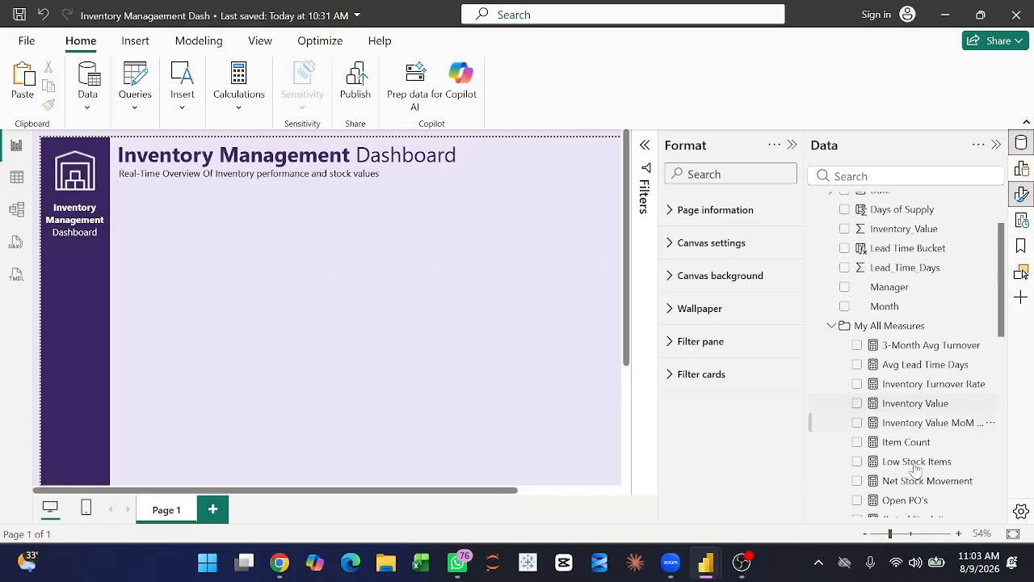
Add a card for the Inventory Value measure, shrink it to about 237 by 144, and place it directly below the subtitle.
scroll(915, 461, "down", 10)
scroll(901, 470, "up", 4)
scroll(897, 339, "down", 1)
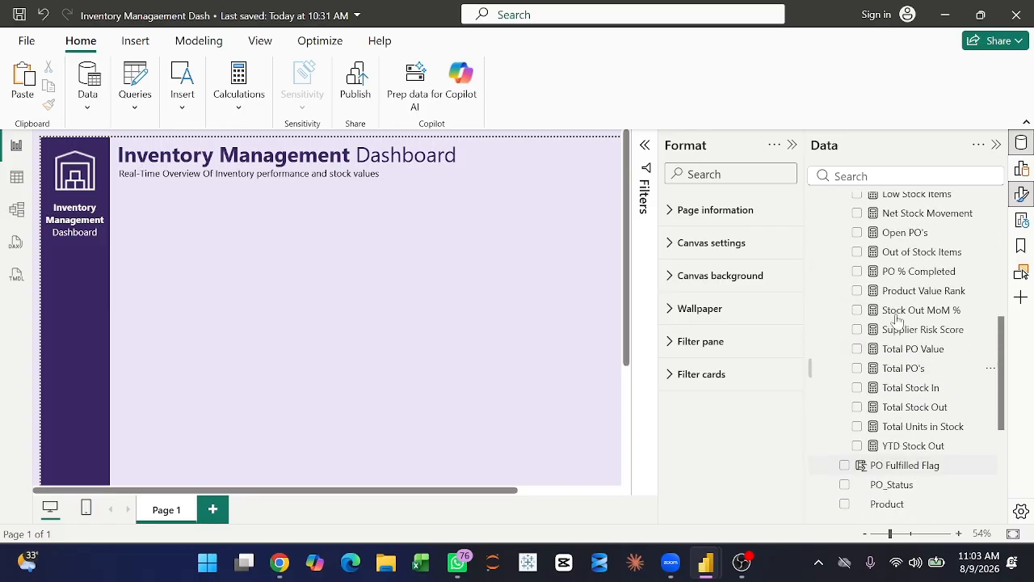
scroll(910, 279, "up", 3)
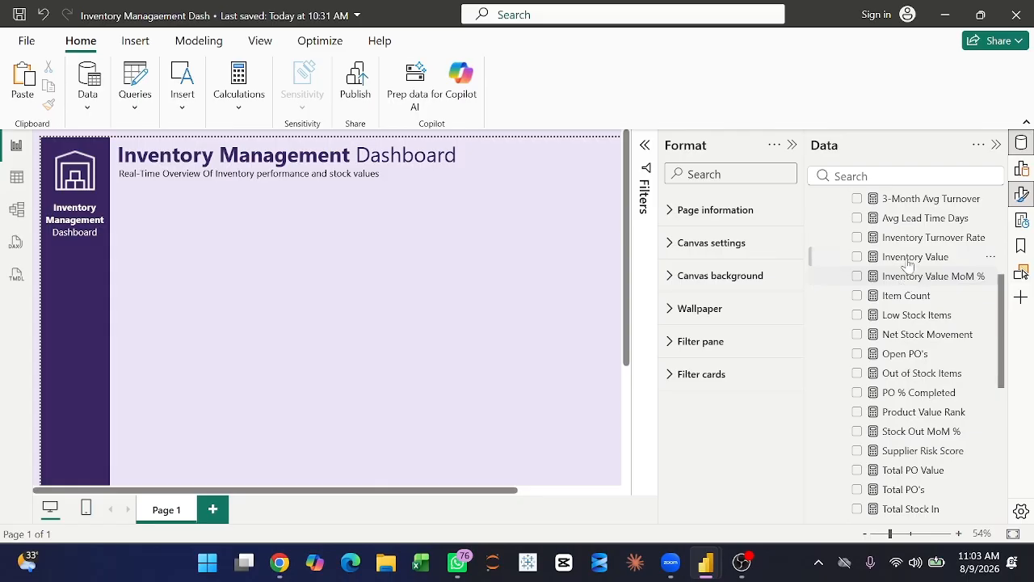
left_click_drag(920, 266, 292, 275)
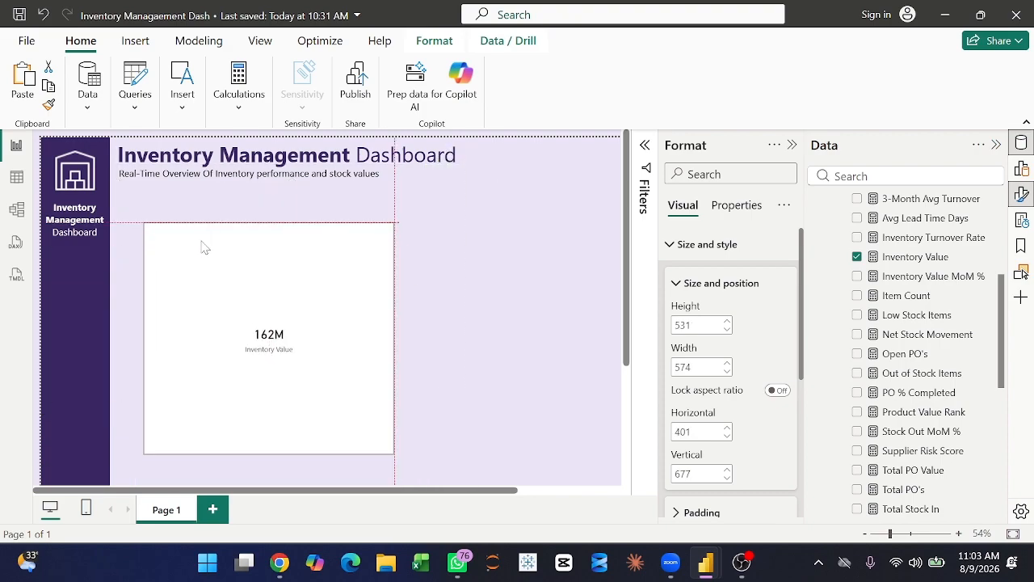
left_click_drag(143, 221, 291, 388)
left_click_drag(328, 445, 160, 245)
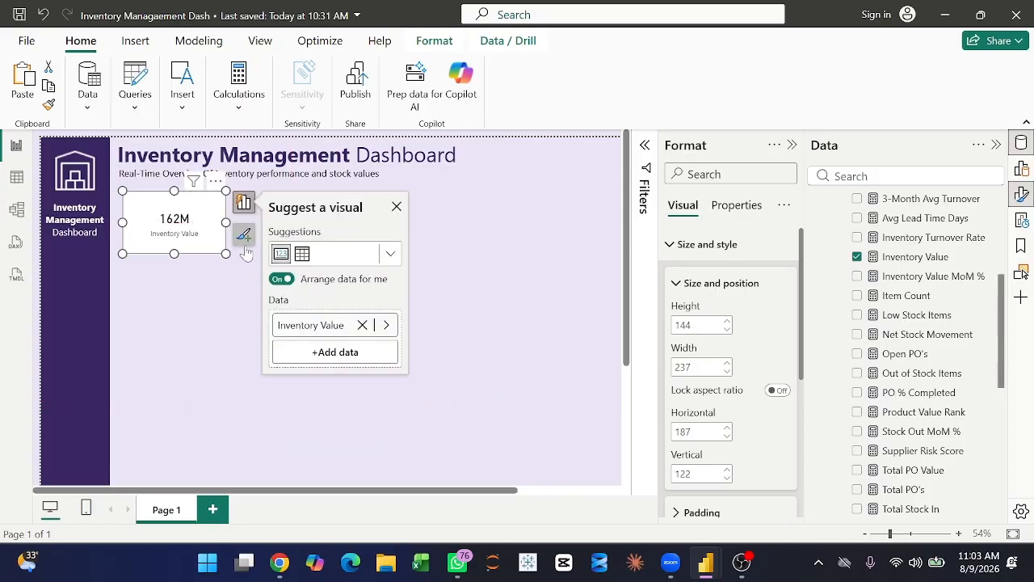
left_click(473, 239)
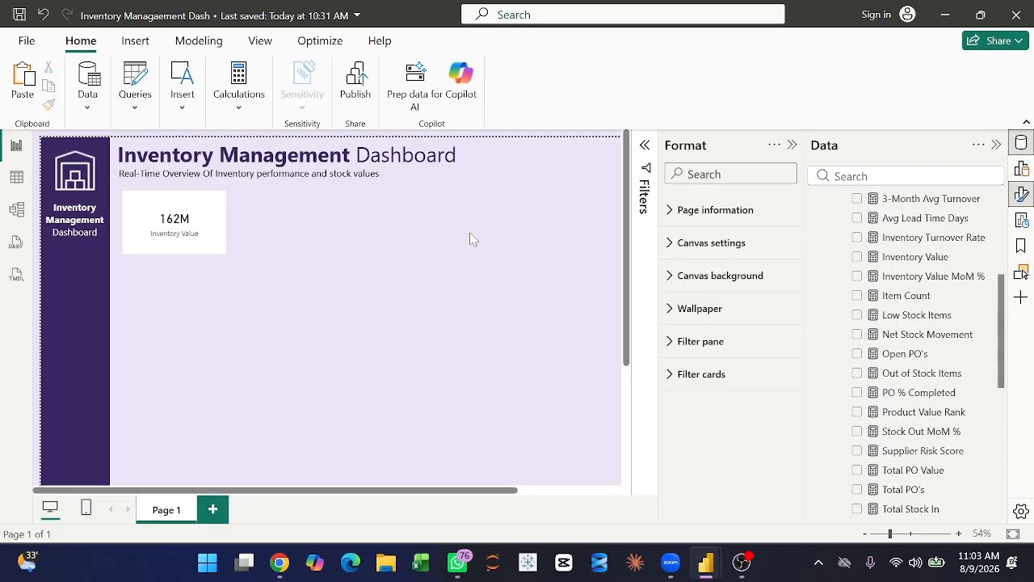
Add a Total Units in Stock card beside the Inventory Value card and narrow it to about 216 wide.
scroll(927, 454, "down", 4)
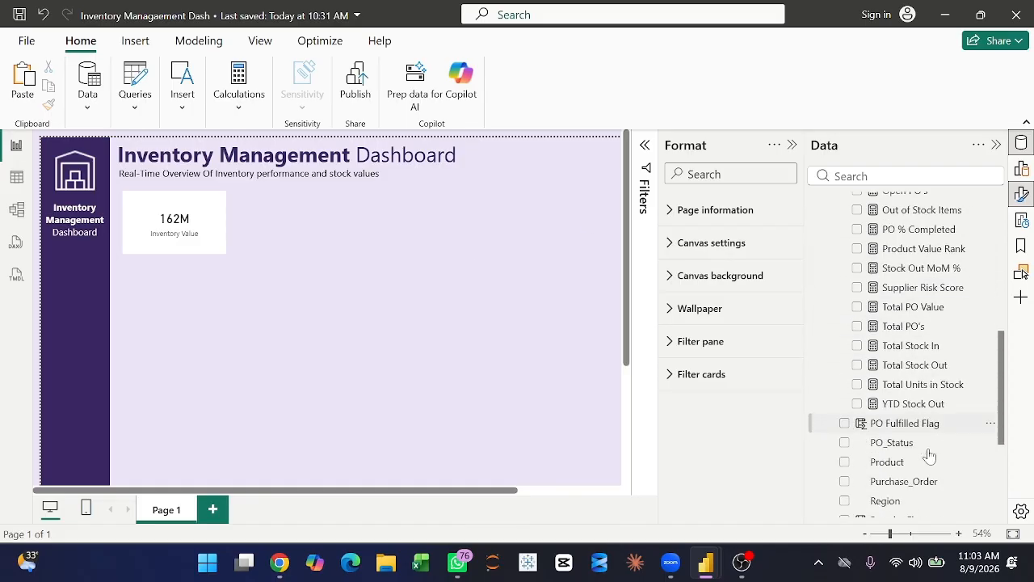
left_click_drag(930, 385, 347, 224)
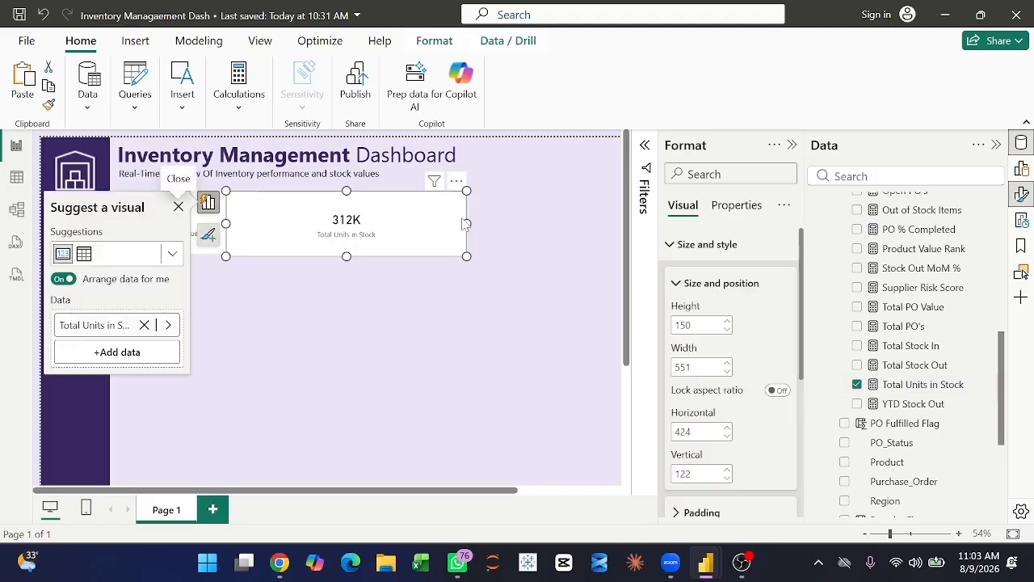
left_click_drag(467, 223, 301, 232)
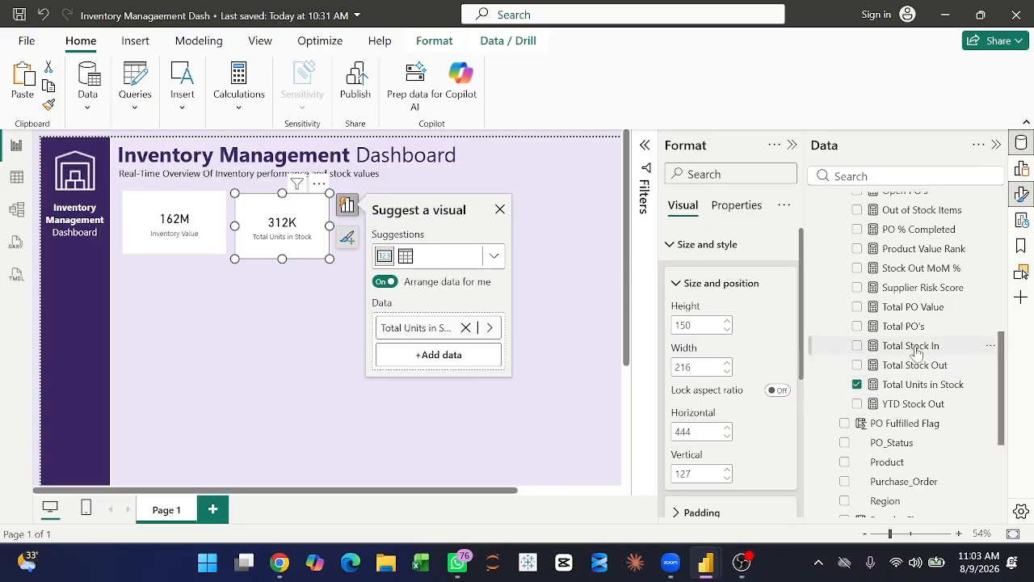
Add cards for Total Stock In and Total Stock Out, and shrink the Total Stock Out card into the upper card row.
left_click_drag(912, 346, 285, 359)
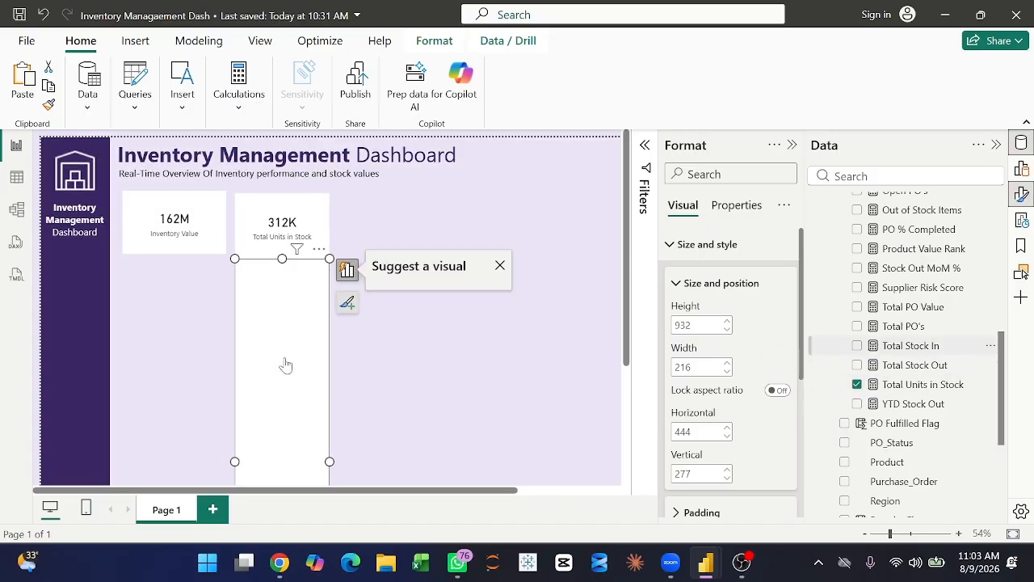
left_click_drag(909, 366, 531, 376)
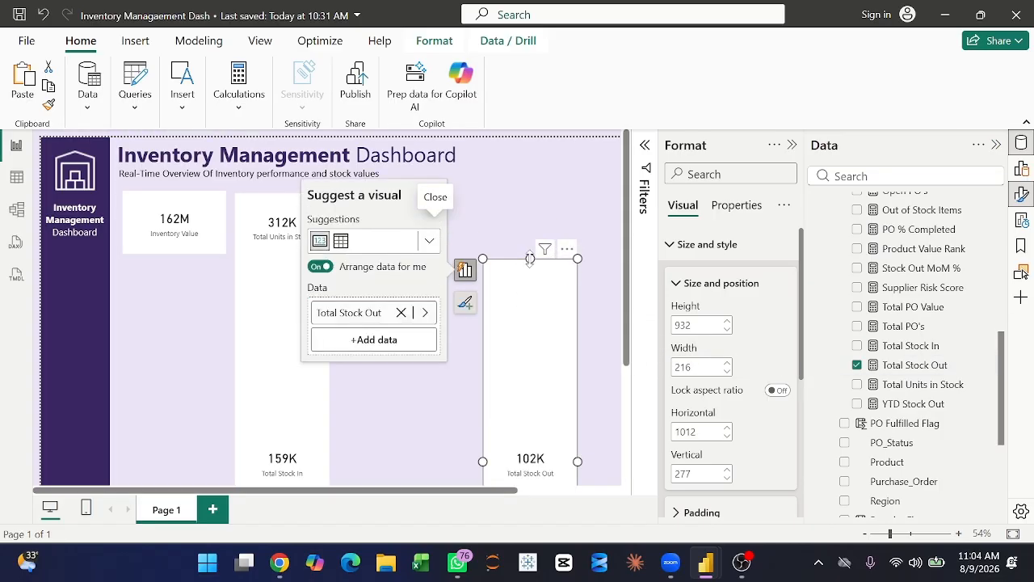
left_click(429, 193)
left_click_drag(551, 482, 510, 183)
left_click_drag(491, 360, 488, 227)
Shrink the Total Stock In card and line it up between the Total Units in Stock and Total Stock Out cards.
left_click(293, 351)
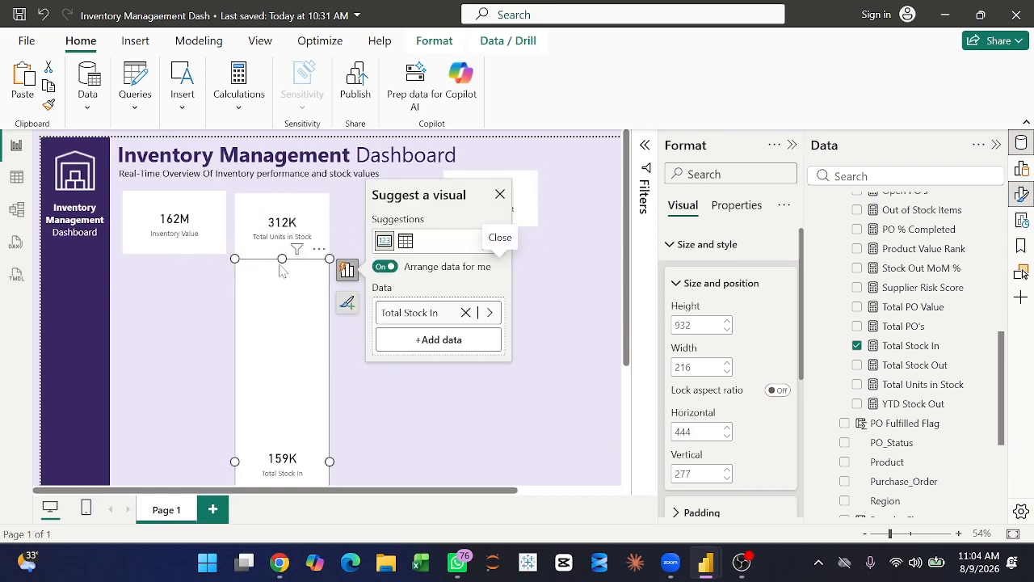
left_click_drag(279, 299, 373, 284)
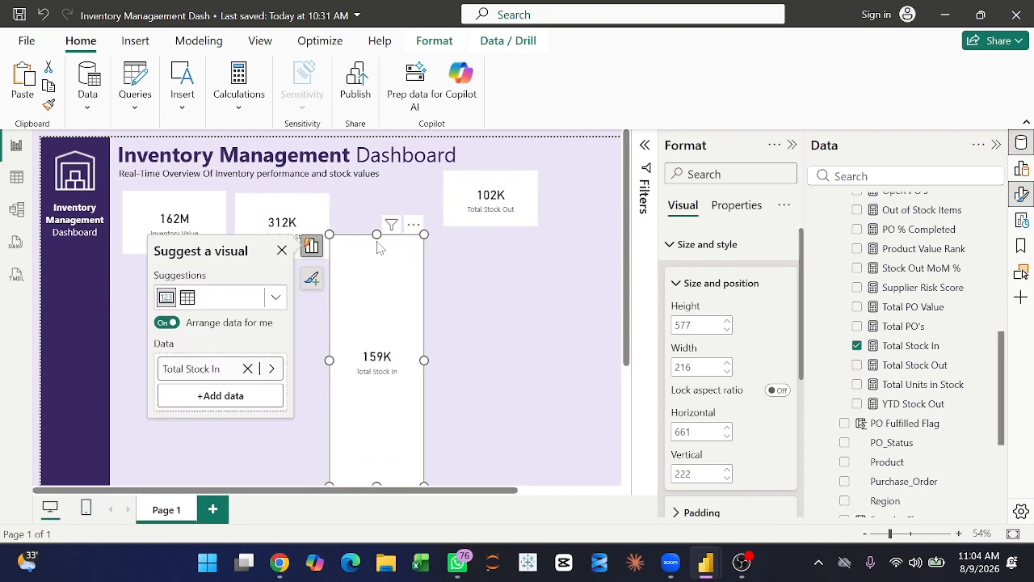
left_click_drag(378, 235, 465, 235)
left_click(535, 289)
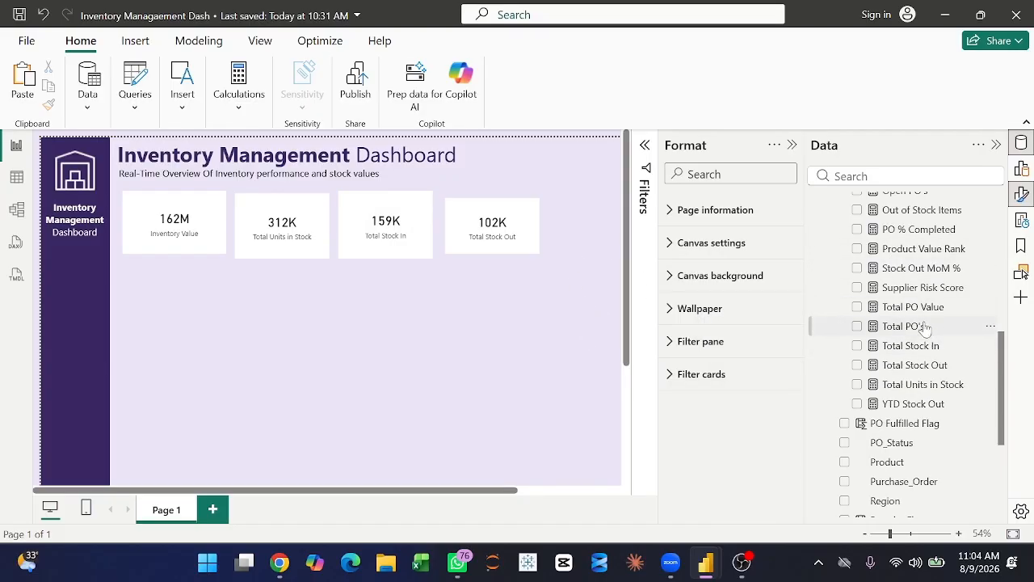
Add a card for the Low Stock Items measure, shrink it to about 216 by 138, and place it below the Total Stock Out card.
scroll(926, 325, "up", 5)
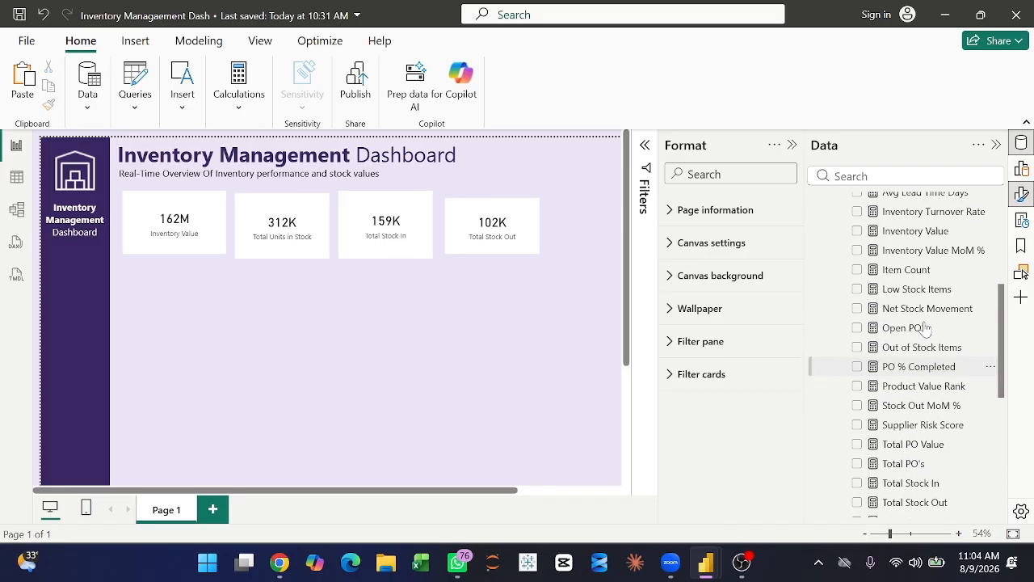
left_click_drag(917, 307, 426, 344)
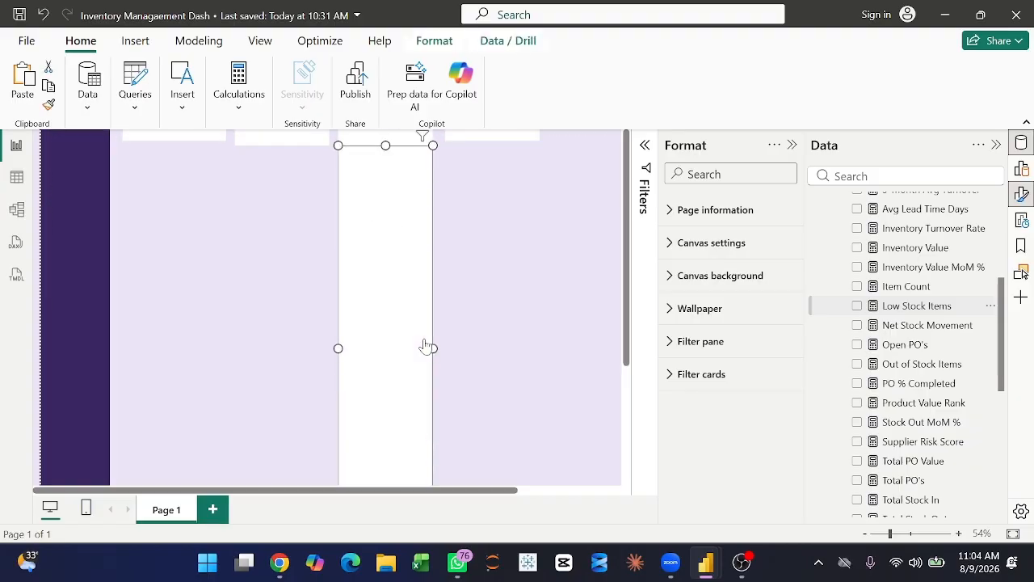
left_click_drag(386, 259, 386, 492)
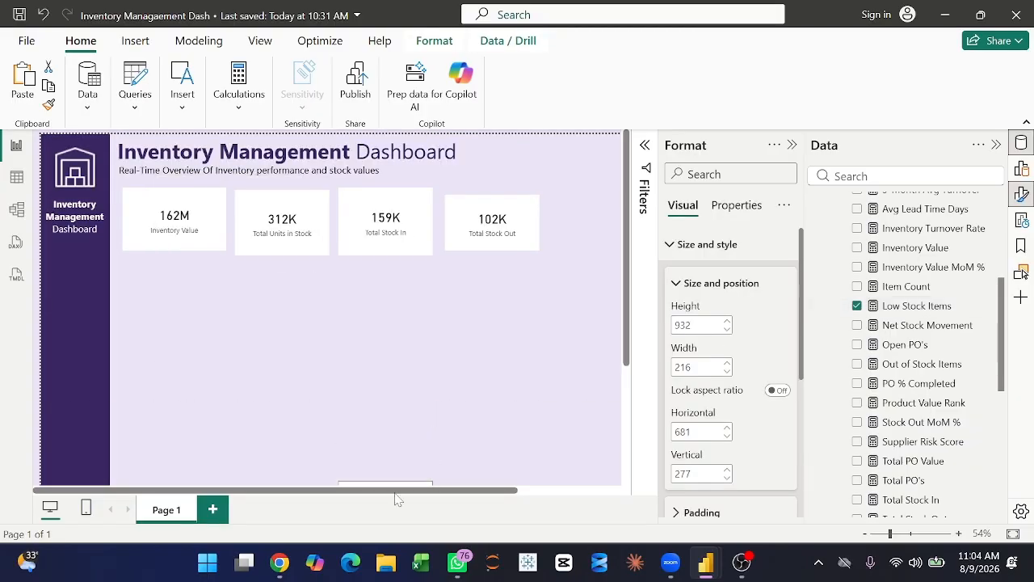
scroll(410, 426, "down", 2)
left_click_drag(410, 426, 429, 185)
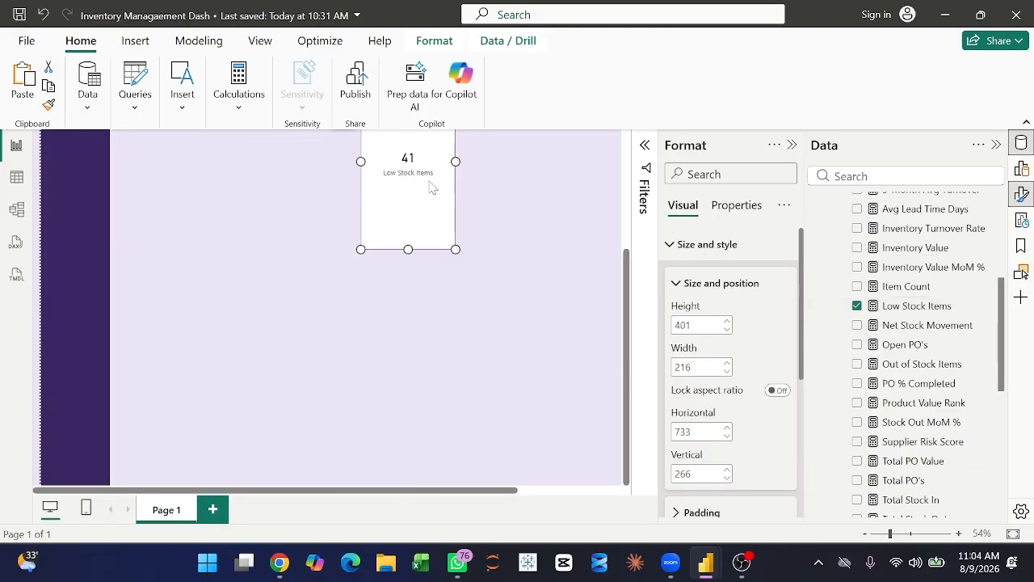
scroll(420, 243, "up", 3)
left_click_drag(409, 255, 543, 309)
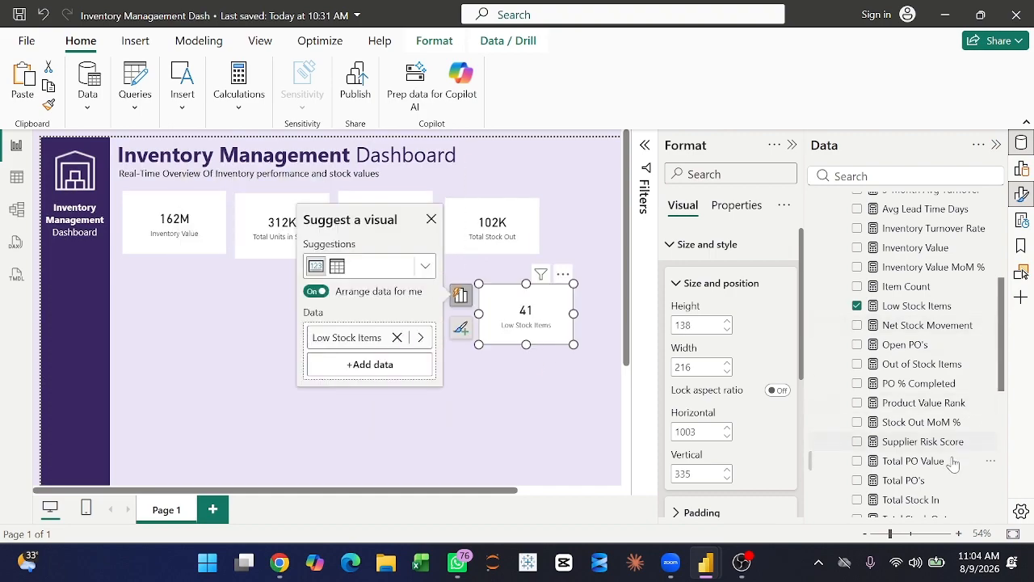
Add an Out of Stock Items card, shrink it to about 216 by 109, and place it below the Low Stock Items card.
scroll(953, 465, "down", 3)
scroll(888, 340, "up", 1)
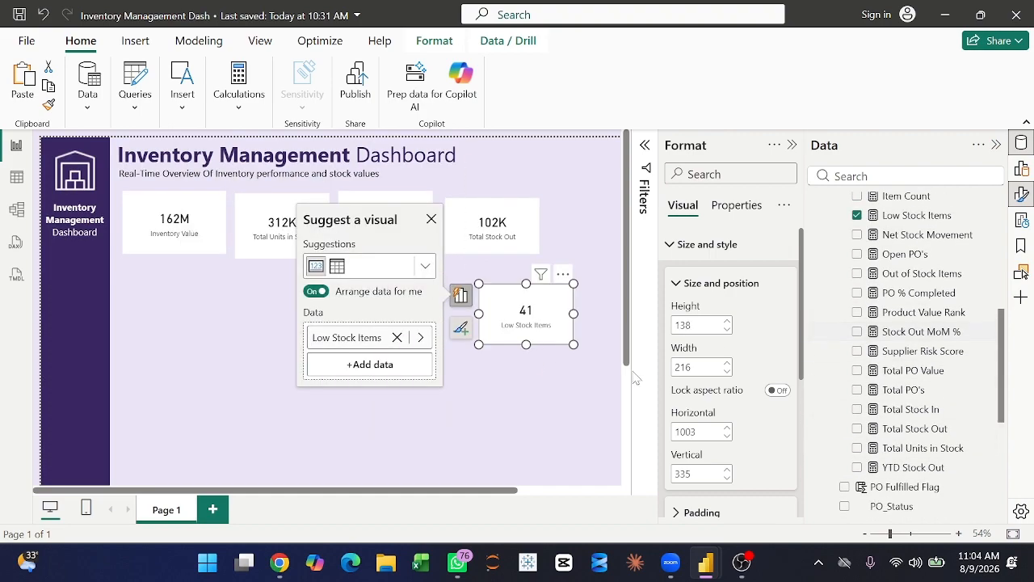
left_click(579, 394)
left_click_drag(897, 275, 348, 323)
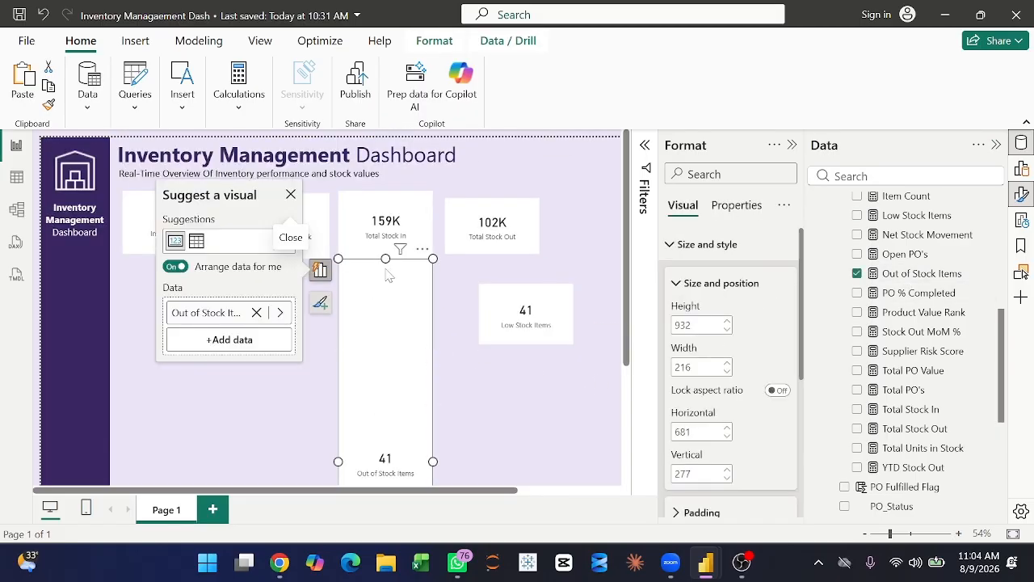
left_click_drag(386, 259, 340, 432)
left_click_drag(346, 472, 565, 412)
Move the Low Stock Items and Out of Stock Items cards into the upper card row, after the Total Stock Out card.
left_click(526, 323)
left_click_drag(527, 323, 464, 322)
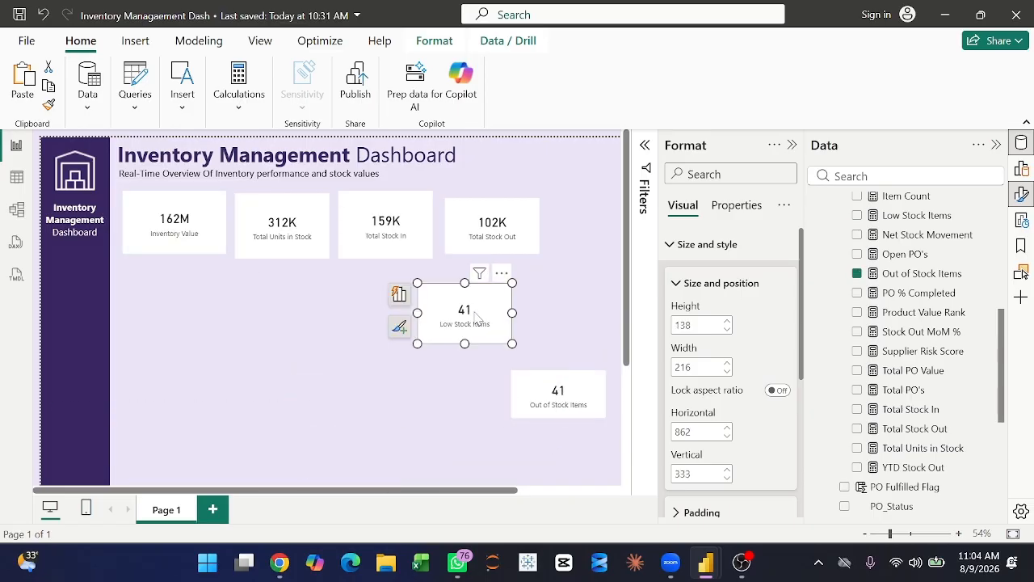
left_click_drag(561, 391, 569, 323)
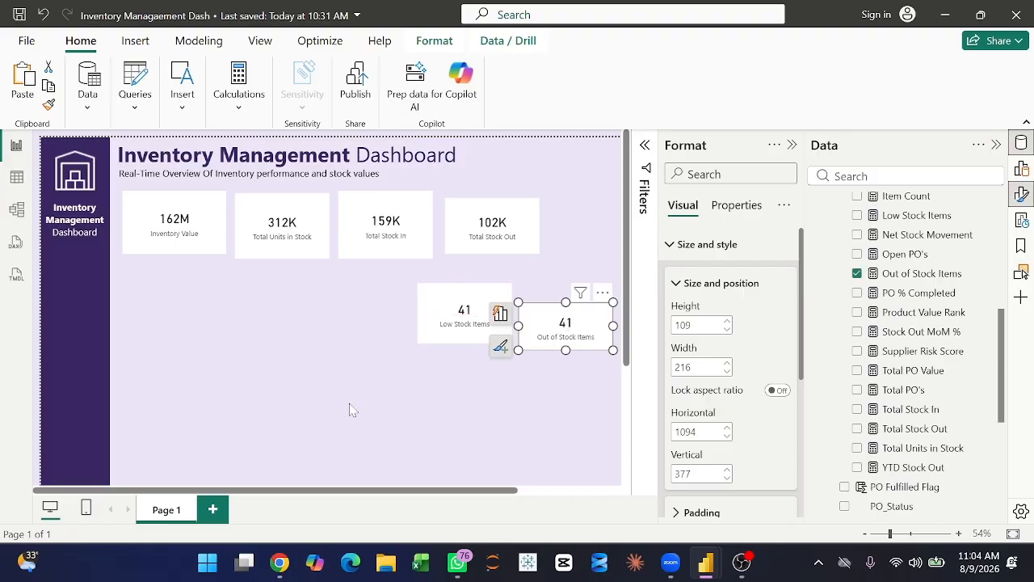
scroll(349, 410, "right", 3)
left_click_drag(443, 338, 575, 235)
left_click_drag(341, 328, 463, 242)
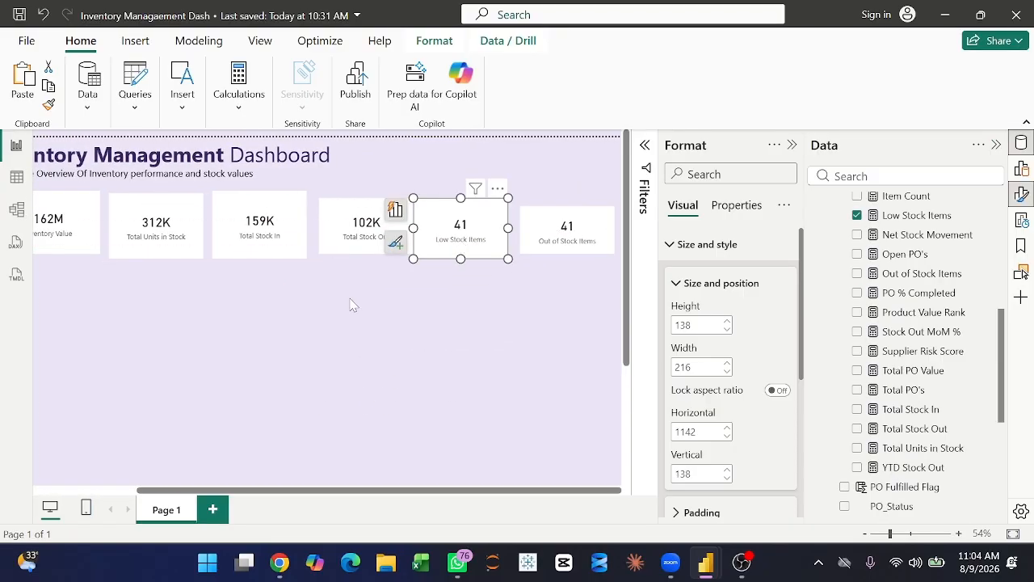
Reduce the Inventory Value card's height to about 110 and move it to about horizontal 175, vertical 122, beside the sidebar.
left_click(865, 535)
left_click(865, 535)
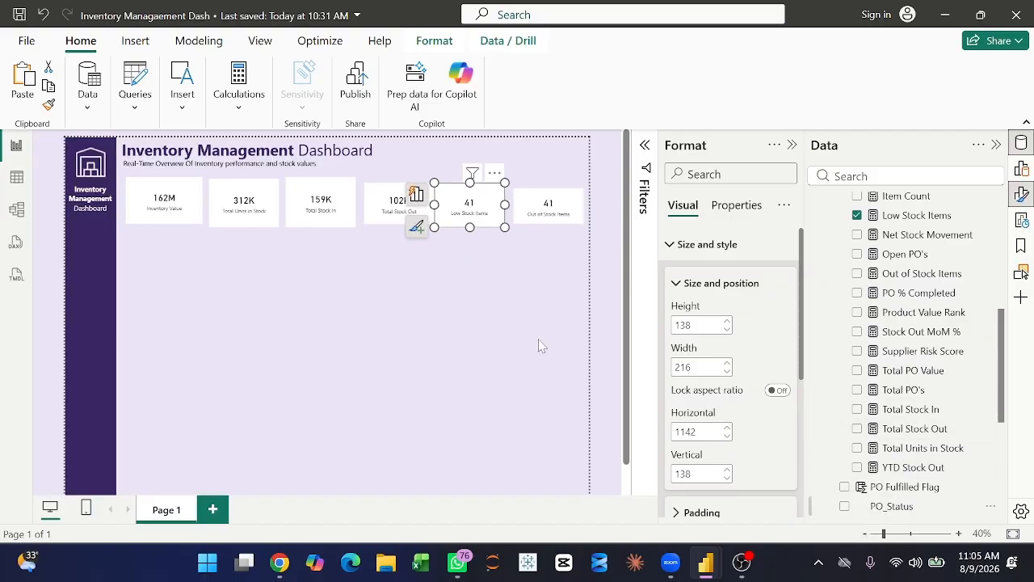
left_click(181, 253)
left_click(172, 207)
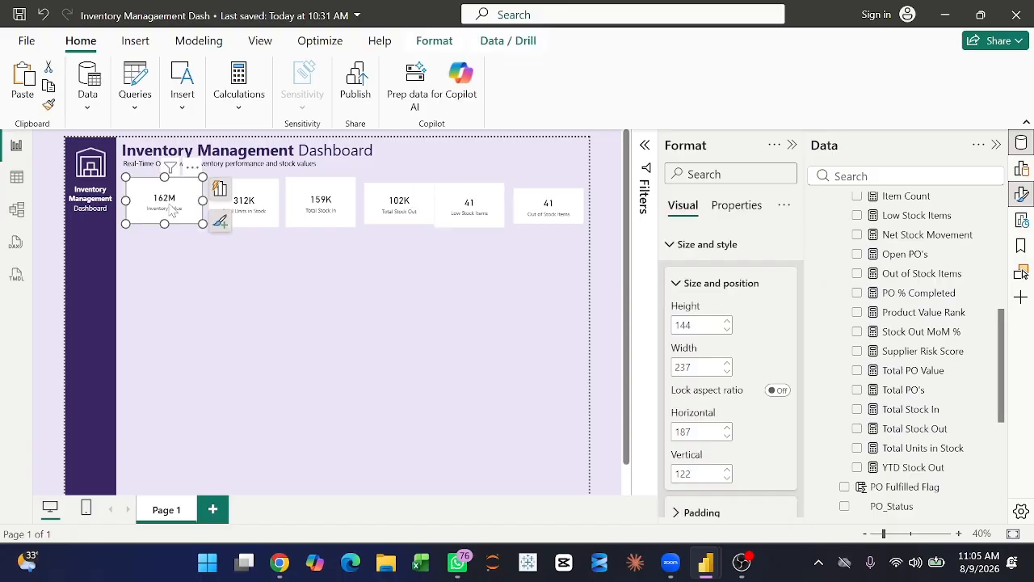
left_click_drag(164, 176, 165, 188)
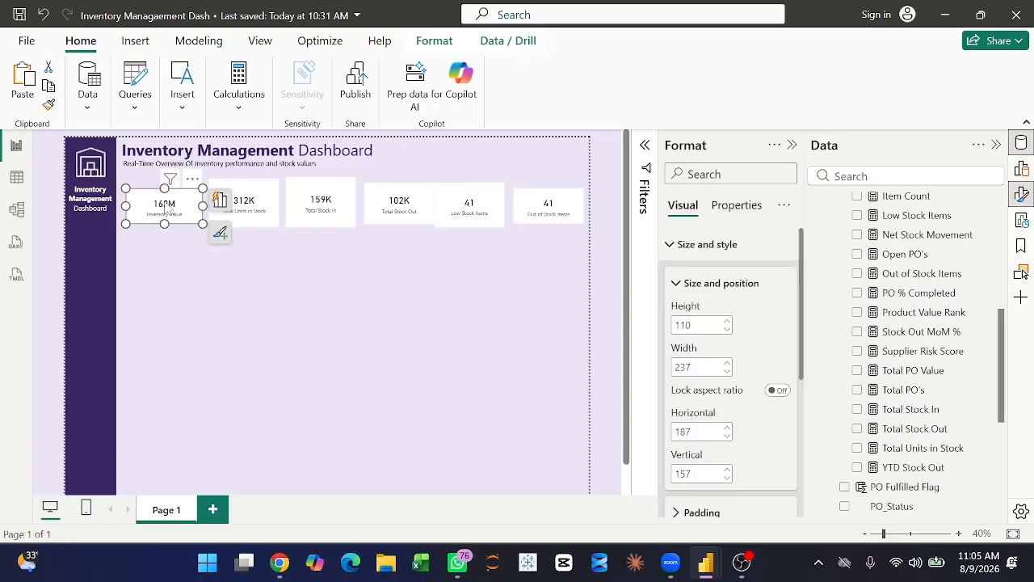
left_click_drag(167, 210, 168, 205)
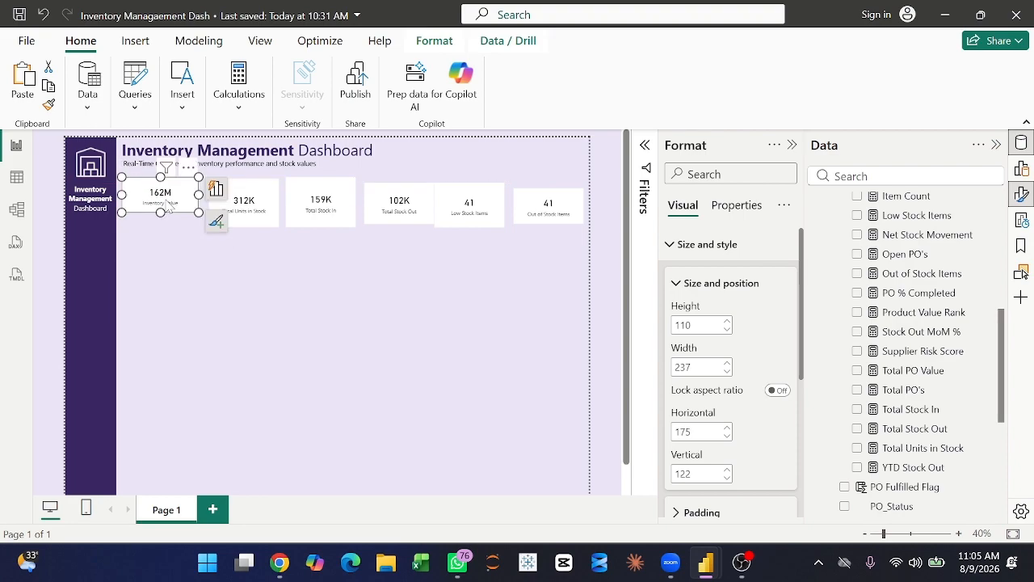
Set the other five KPI cards together to a height of 110 and a width of 237.
left_click(243, 209)
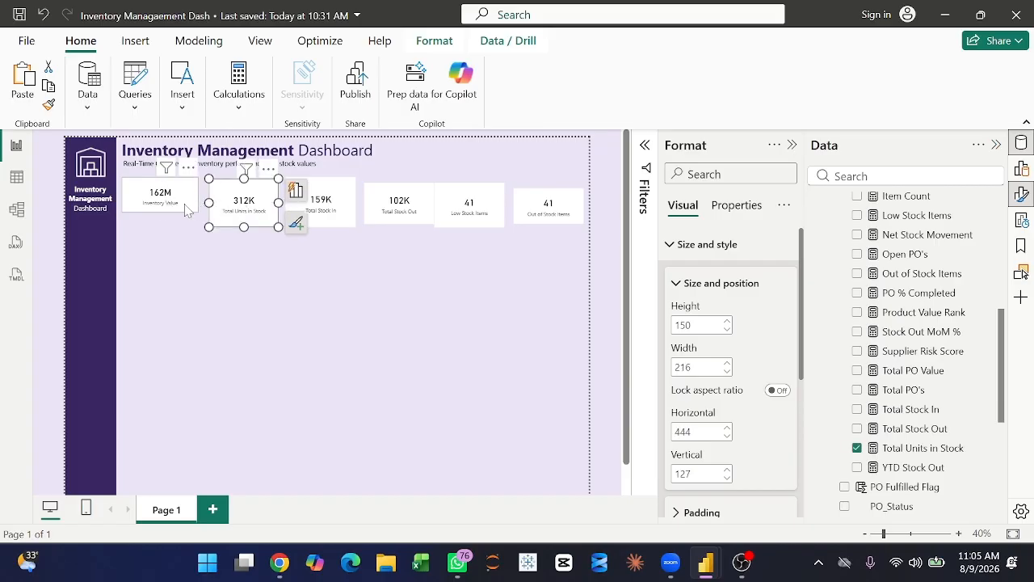
left_click(185, 210)
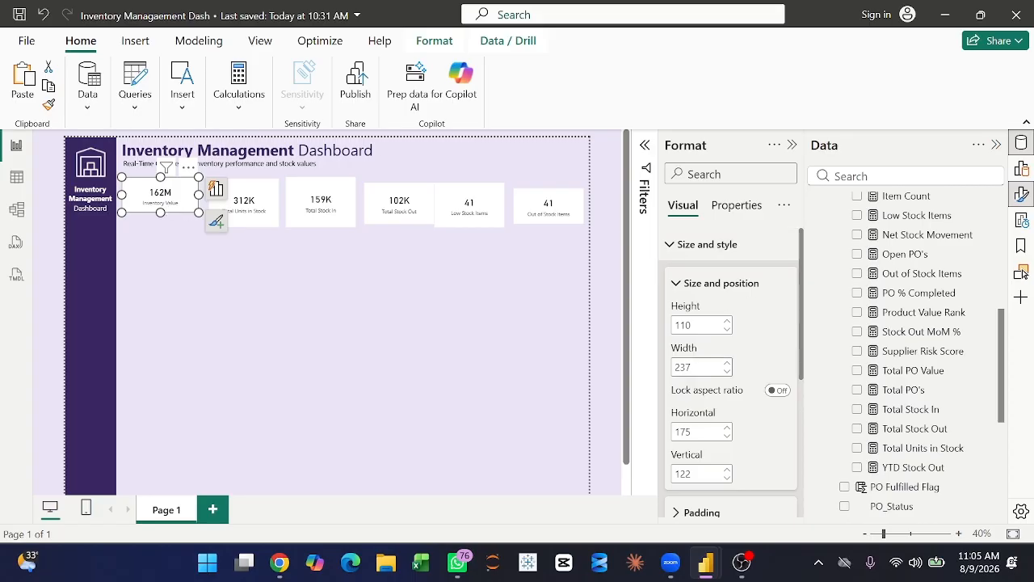
left_click(272, 215)
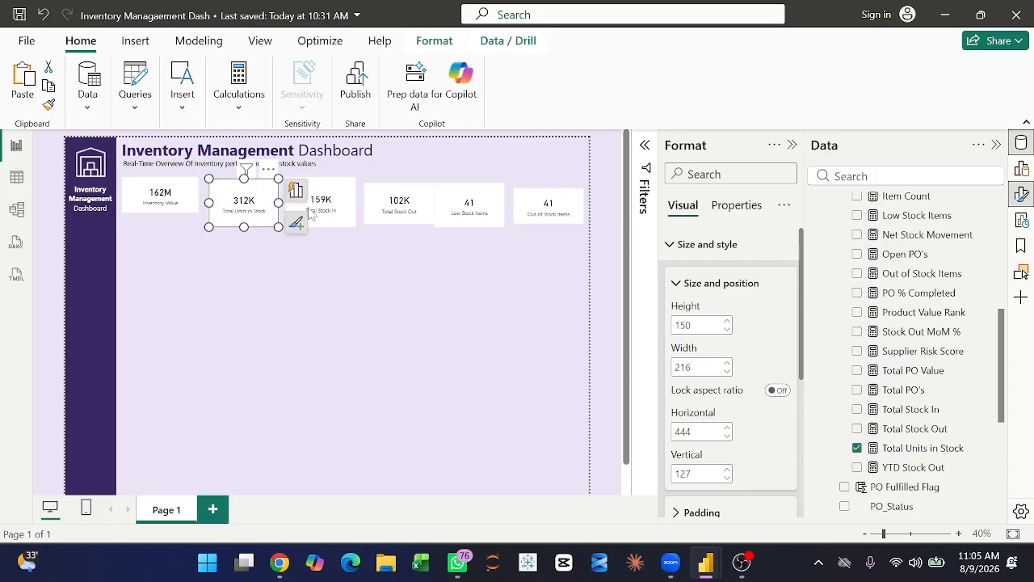
left_click(323, 209, "ctrl")
left_click(405, 208, "ctrl")
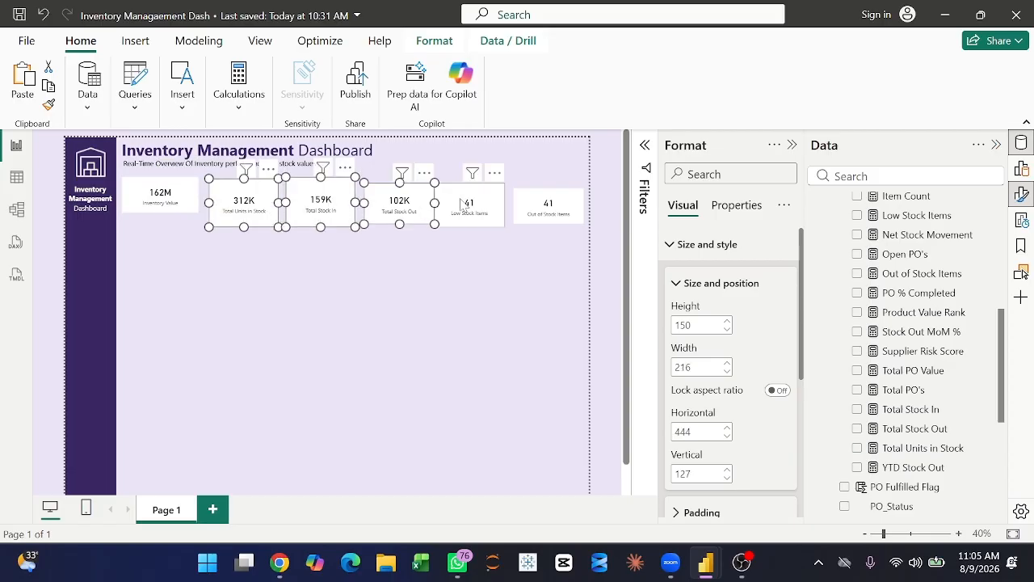
left_click(478, 212, "ctrl")
left_click(535, 212, "ctrl")
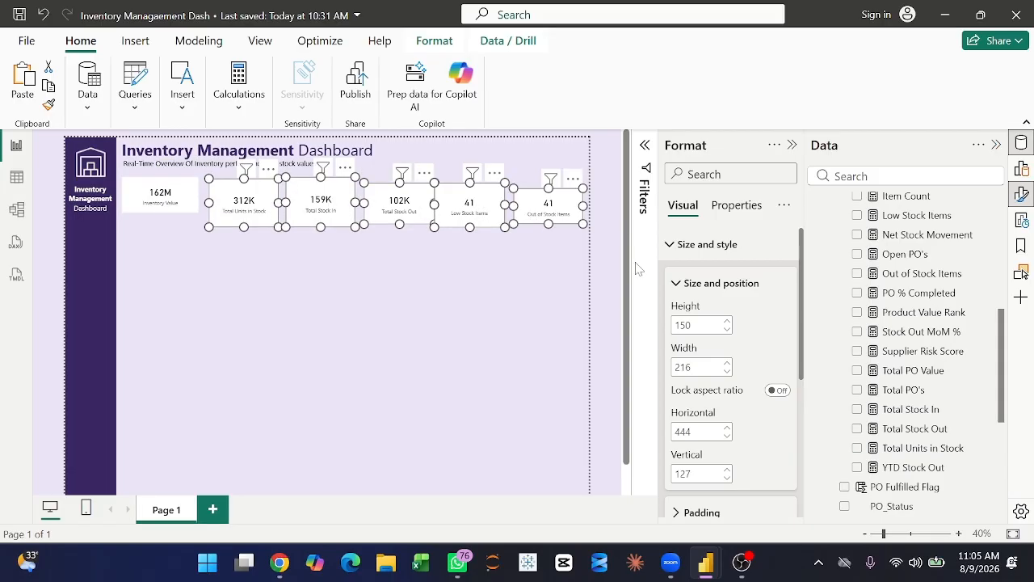
type("110")
key("Tab")
type("237")
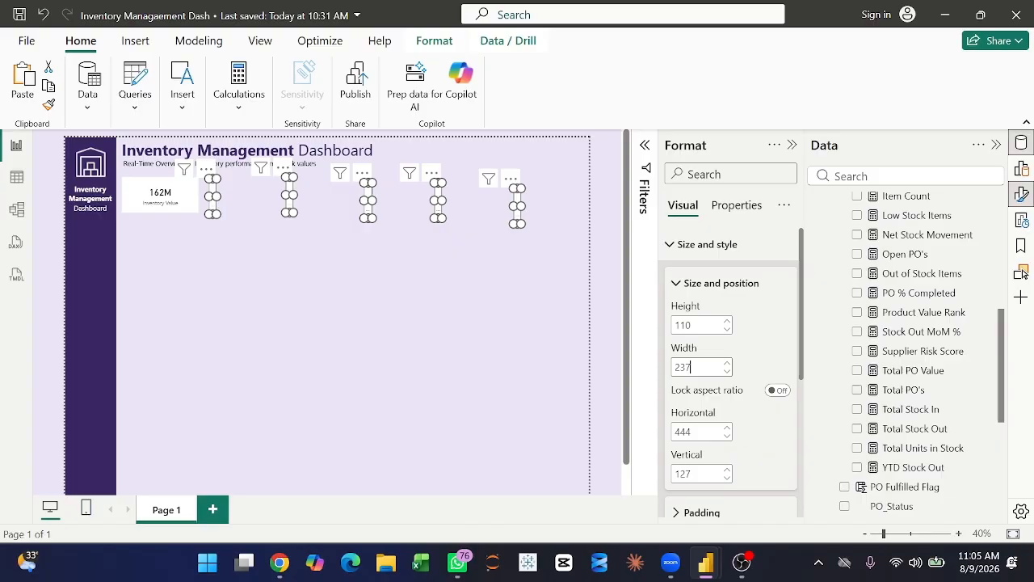
key("Return")
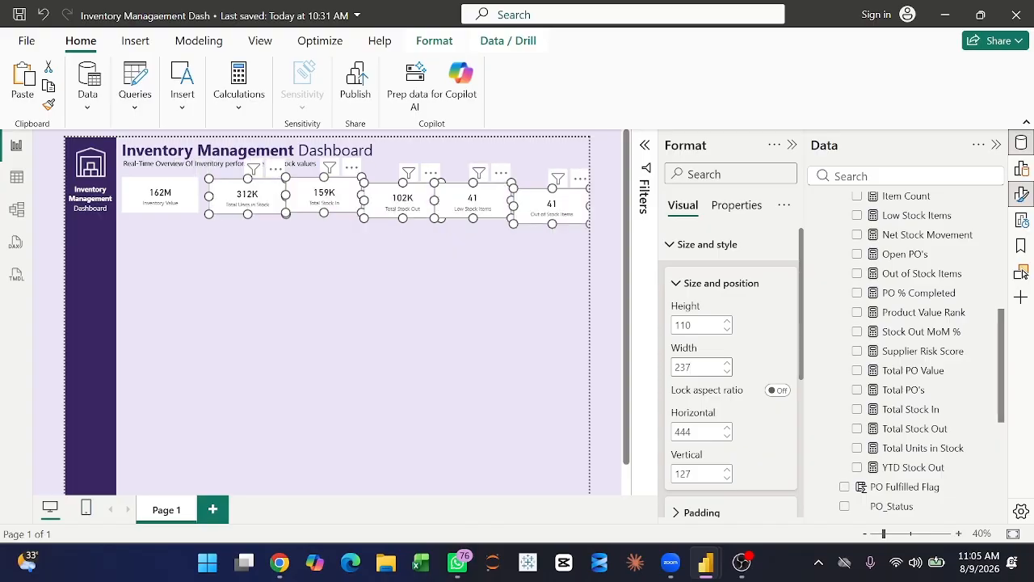
Line up the five cards edge to edge after the Inventory Value card, all at vertical position 122.
left_click(337, 257)
left_click_drag(253, 201, 245, 200)
left_click_drag(341, 198, 332, 199)
left_click_drag(404, 202, 391, 202)
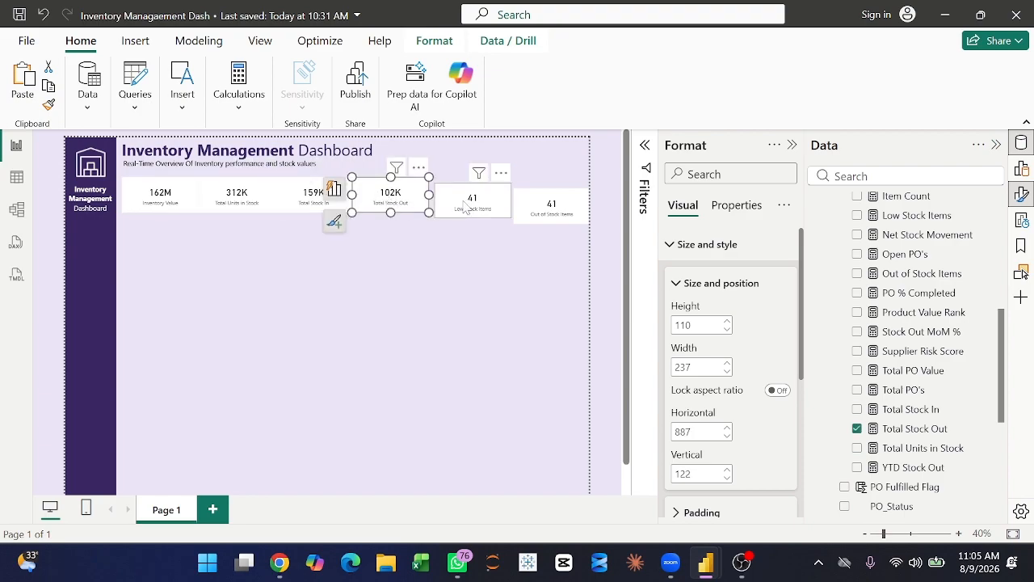
left_click_drag(465, 207, 461, 203)
left_click_drag(546, 203, 539, 201)
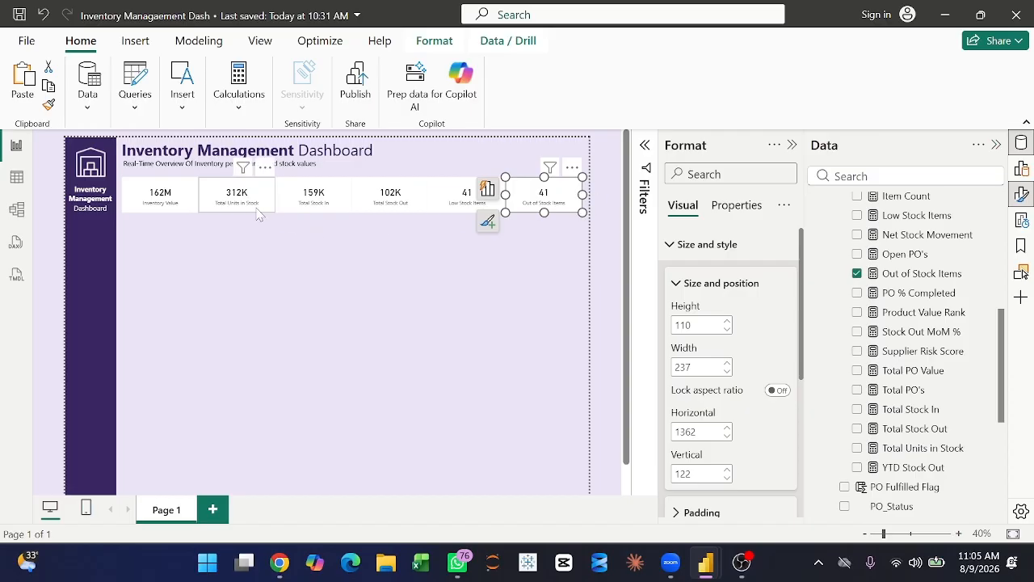
Select all six KPI cards and distribute them horizontally.
left_click(172, 205, "ctrl")
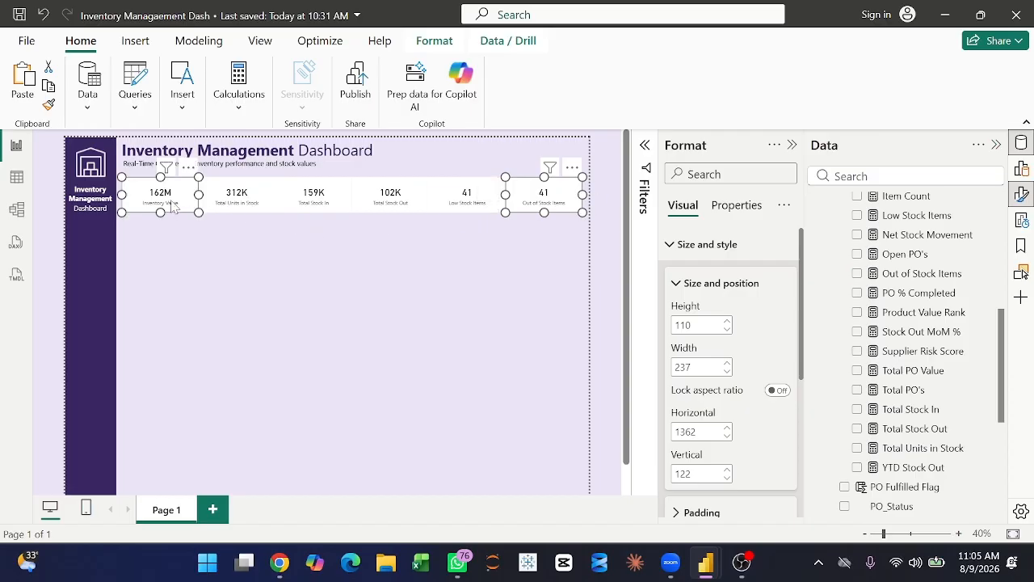
left_click(249, 207, "ctrl")
left_click(338, 207, "ctrl")
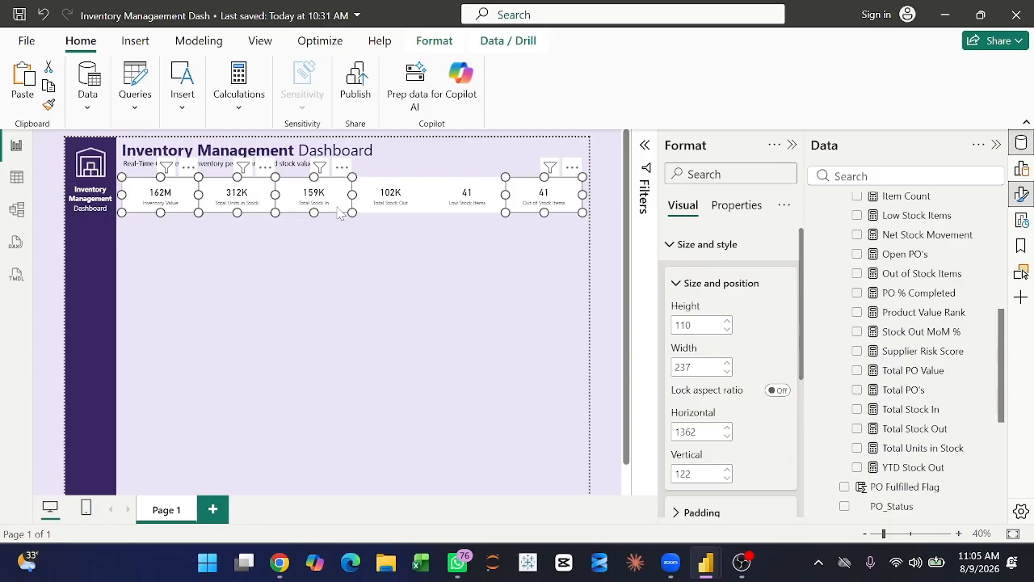
left_click(396, 207, "ctrl")
left_click(465, 207, "ctrl")
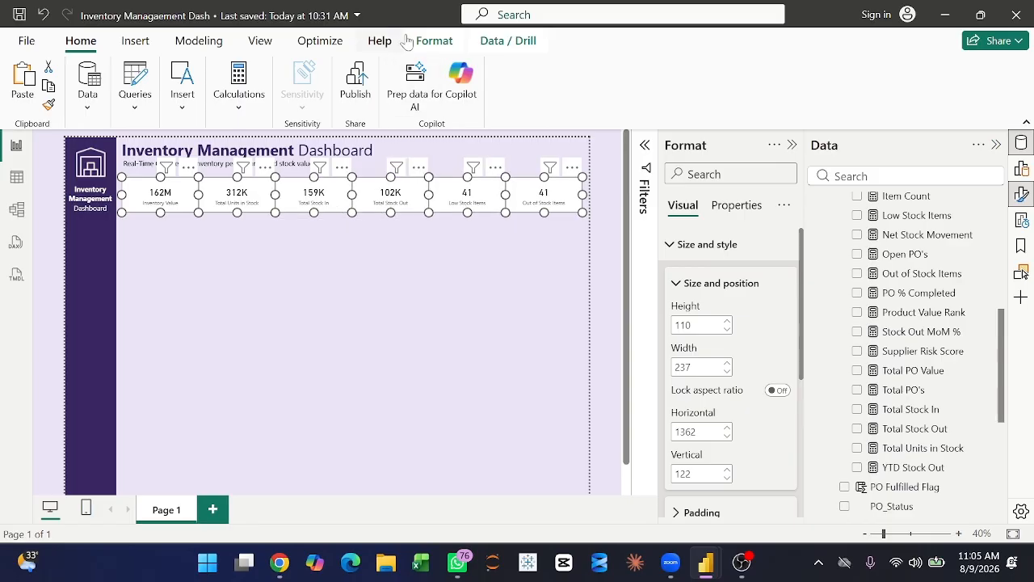
left_click(430, 41)
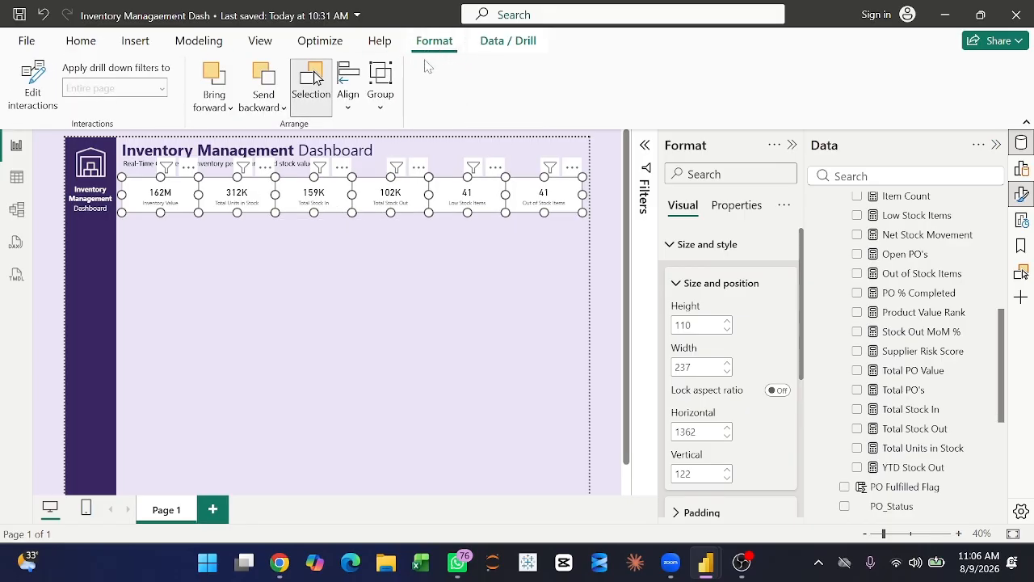
left_click(348, 111)
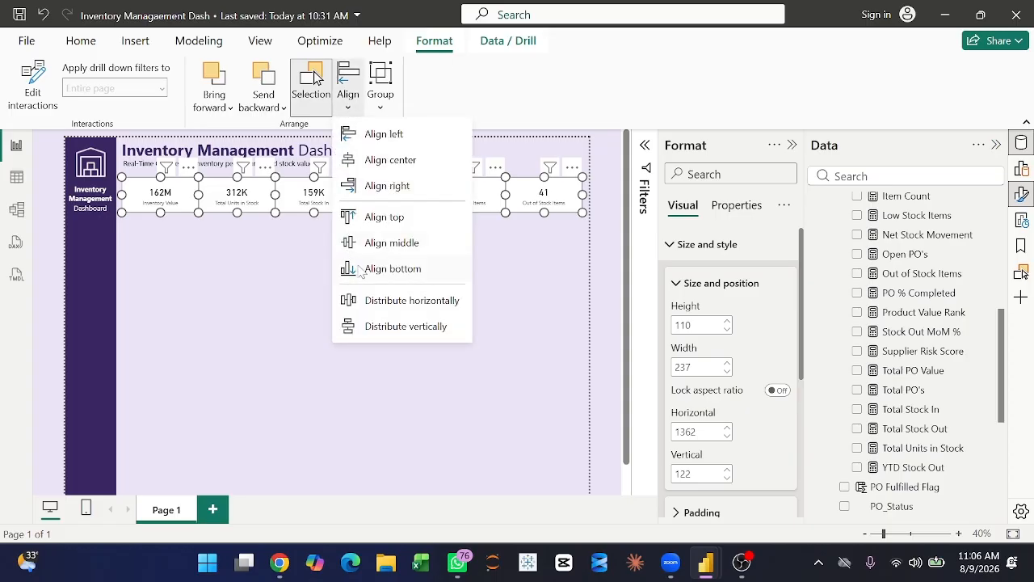
left_click(404, 301)
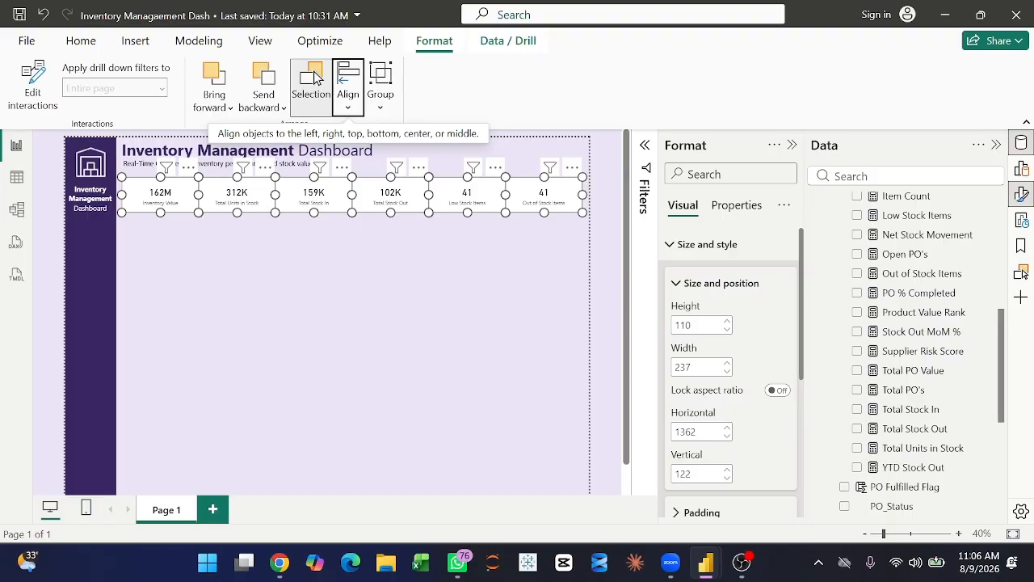
Set the width of all six selected cards to 230 to open gaps between them, and distribute them vertically.
key("Tab")
type("22")
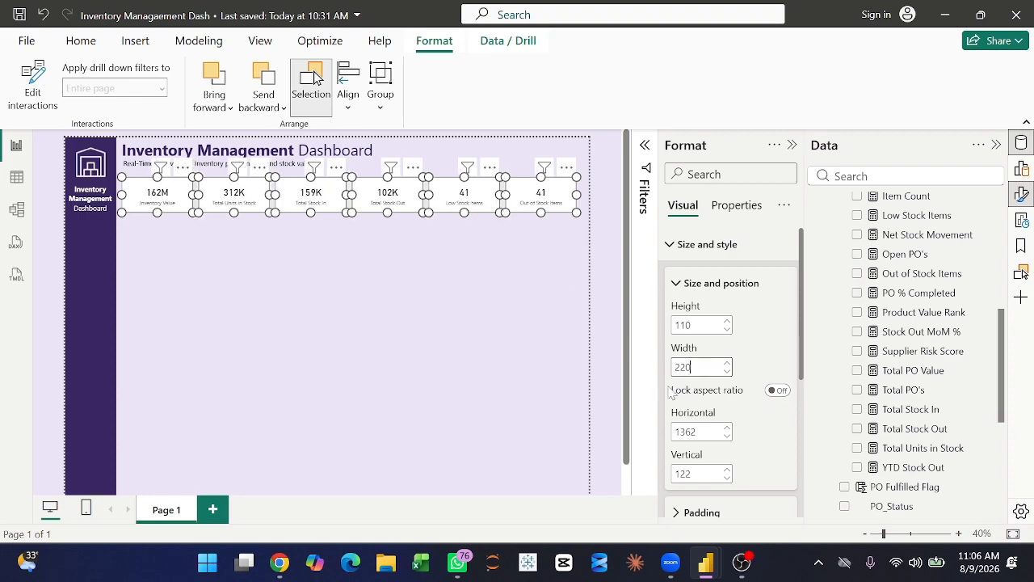
key("BackSpace")
key("BackSpace")
type("30")
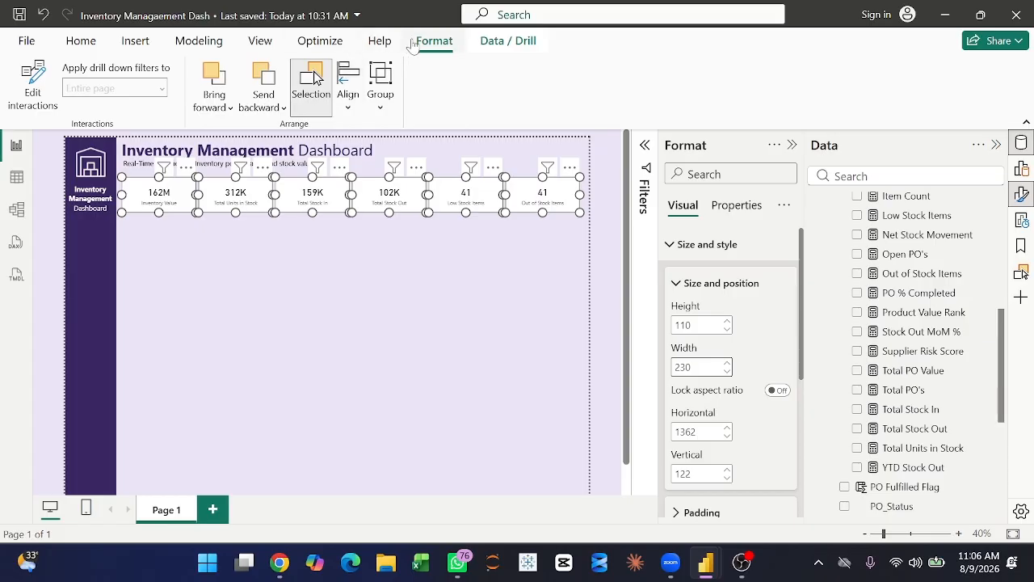
left_click(355, 111)
left_click(402, 334)
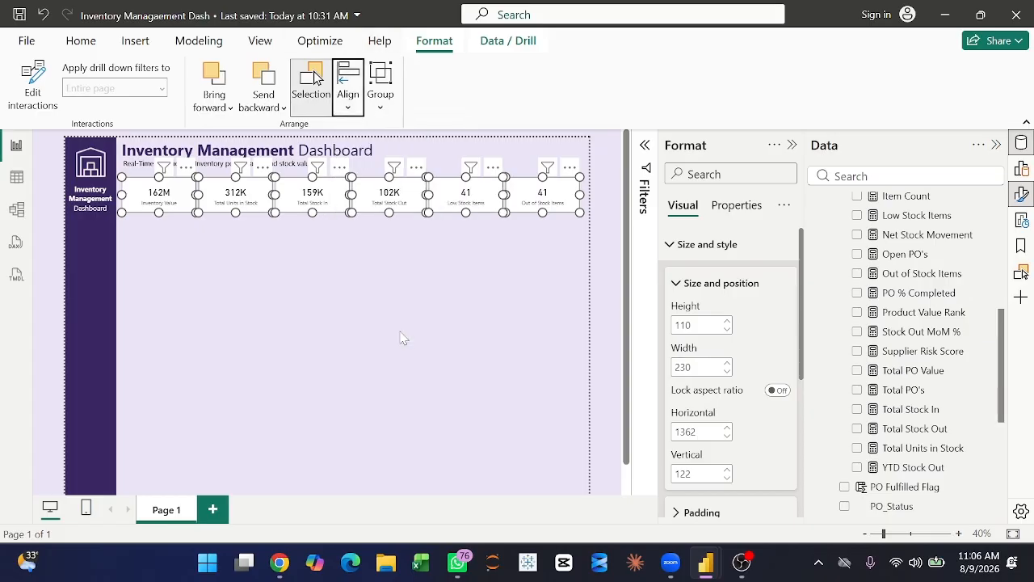
left_click(431, 255)
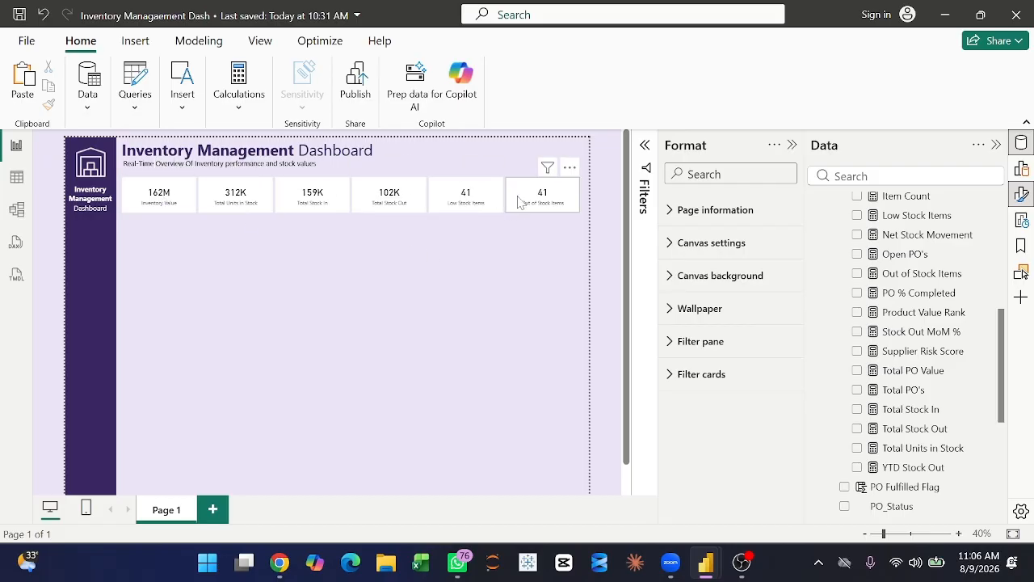
Turn on a shadow for the Inventory Value card, coloured dark purple with its offset set to Inside.
left_click(181, 201)
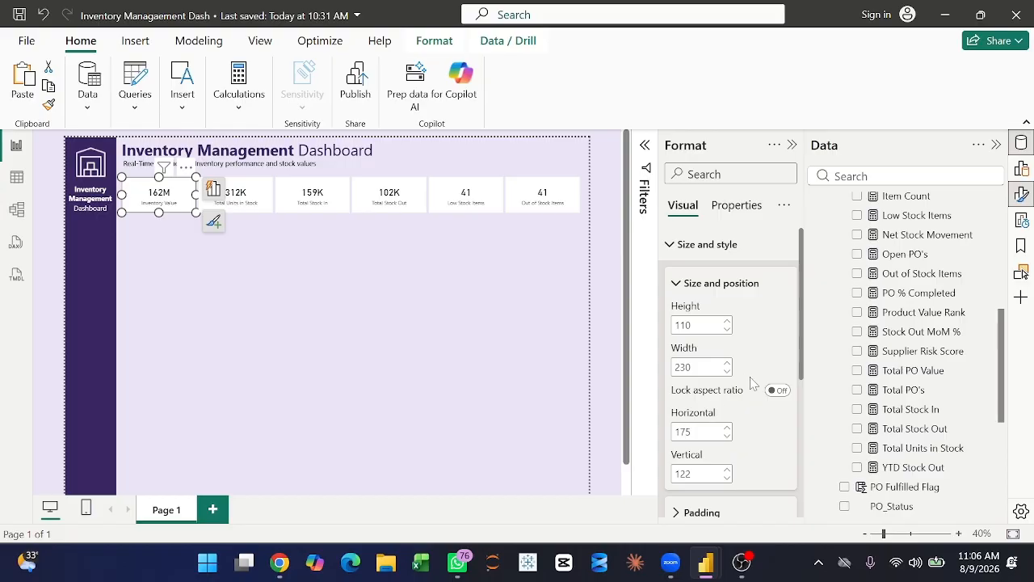
scroll(751, 383, "down", 5)
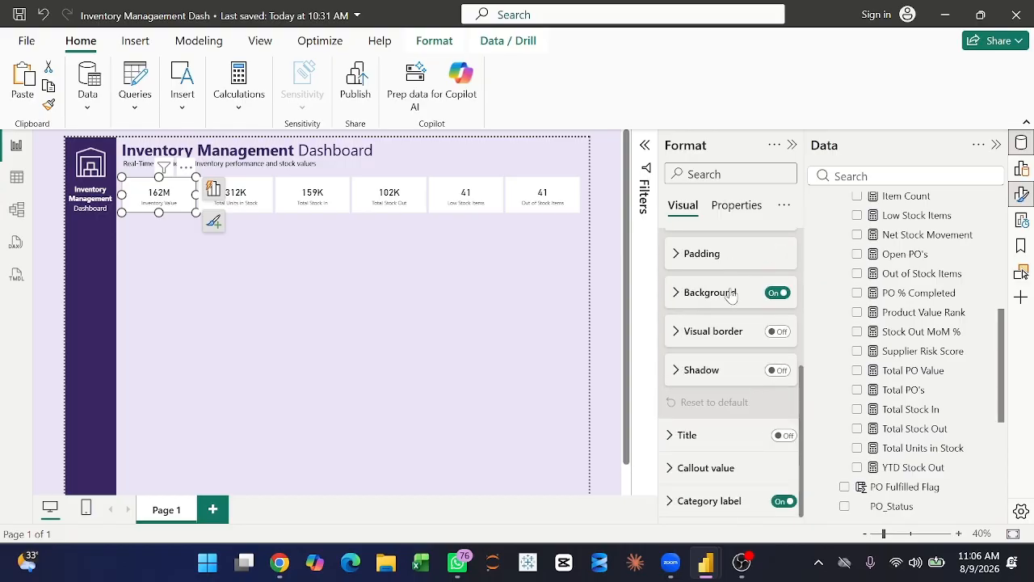
left_click(779, 375)
left_click(687, 370)
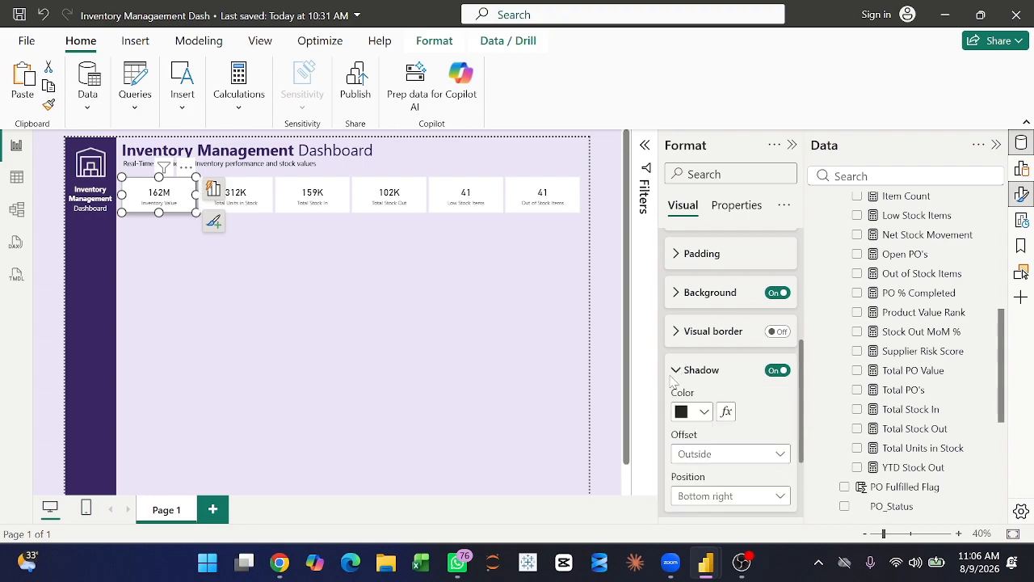
scroll(725, 384, "down", 2)
left_click(703, 311)
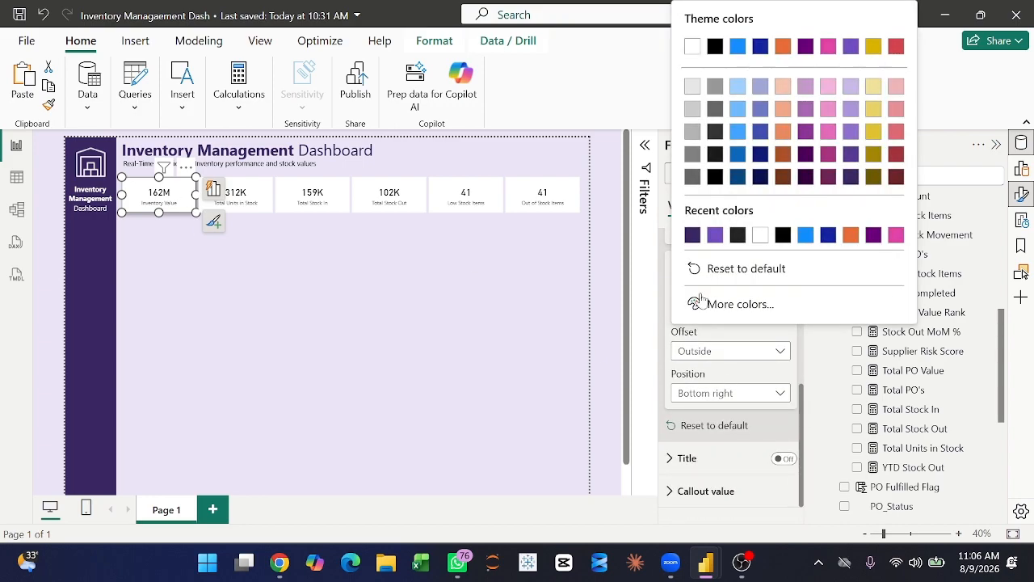
left_click(693, 236)
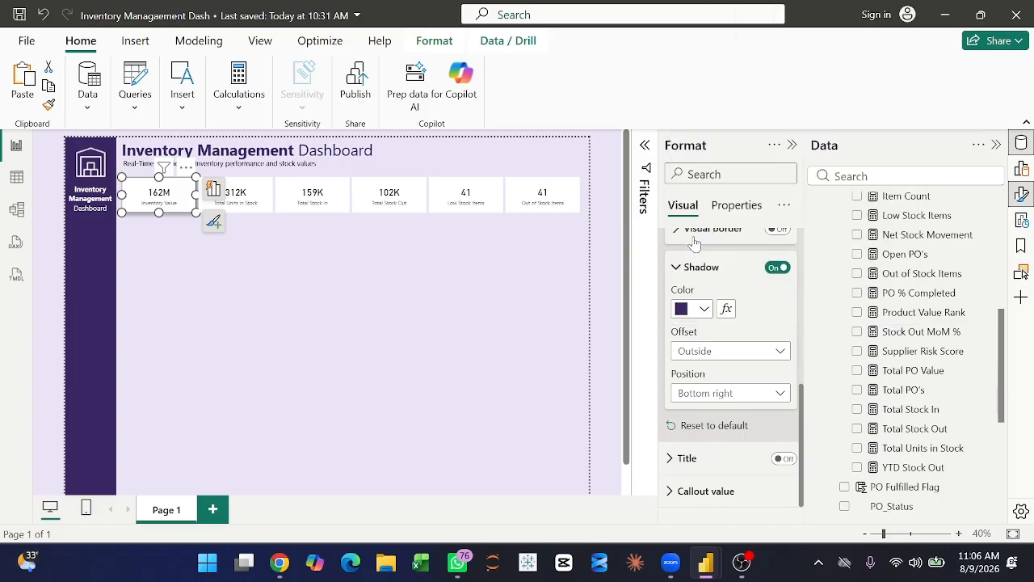
left_click(717, 353)
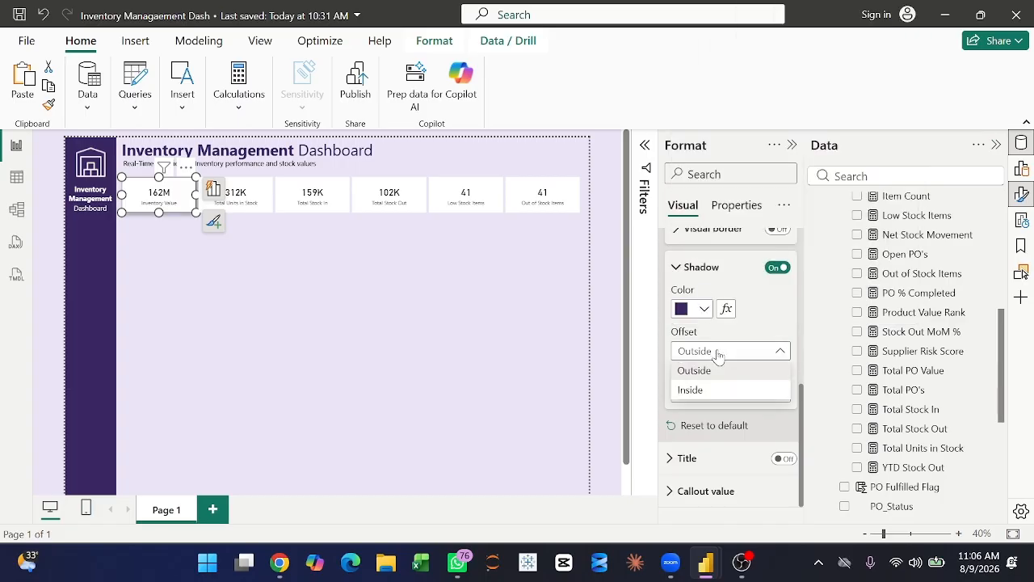
left_click(692, 390)
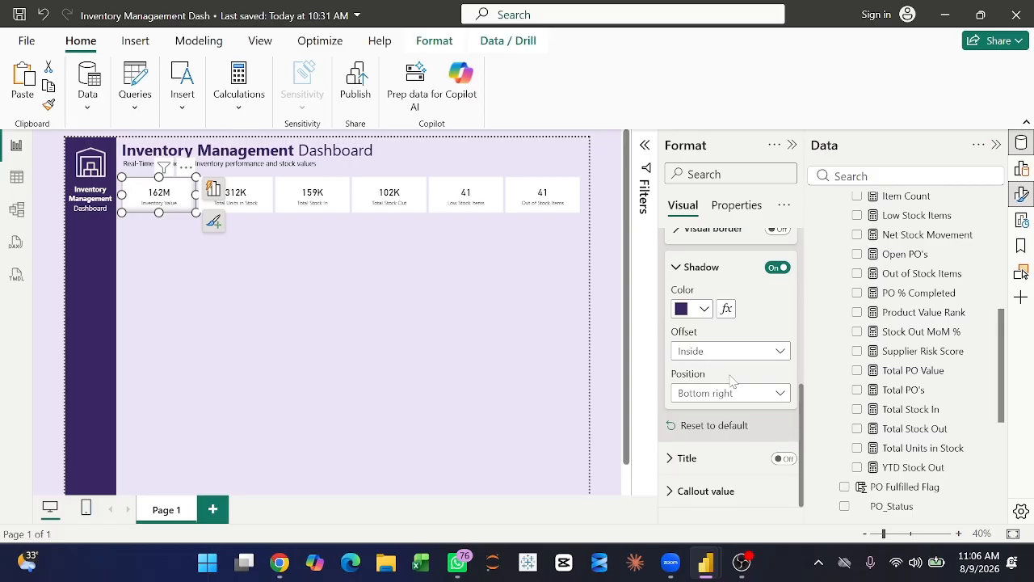
left_click(167, 243)
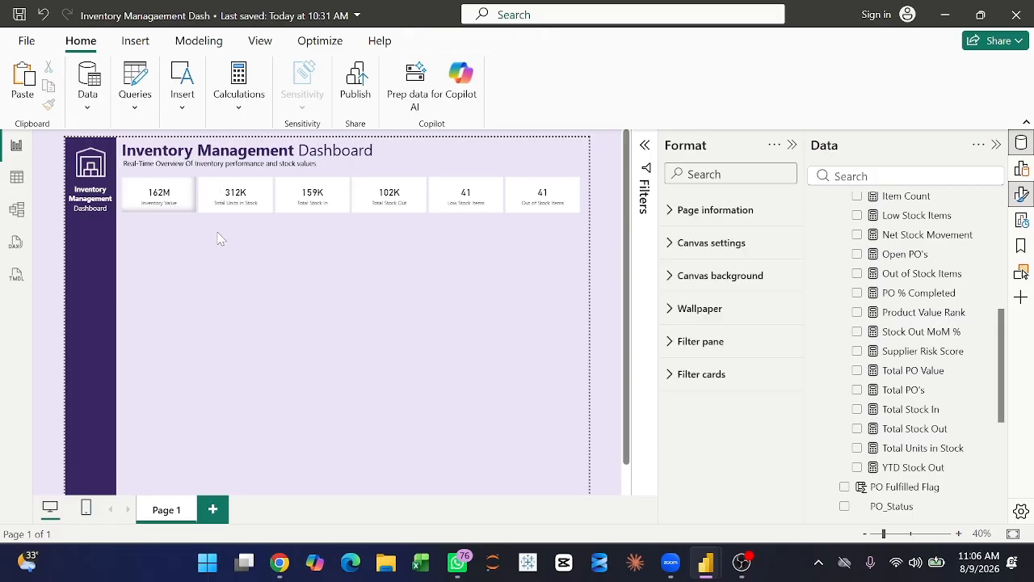
Format the Inventory Value card's callout value in dark purple, bold, at font size 28.
left_click(170, 208)
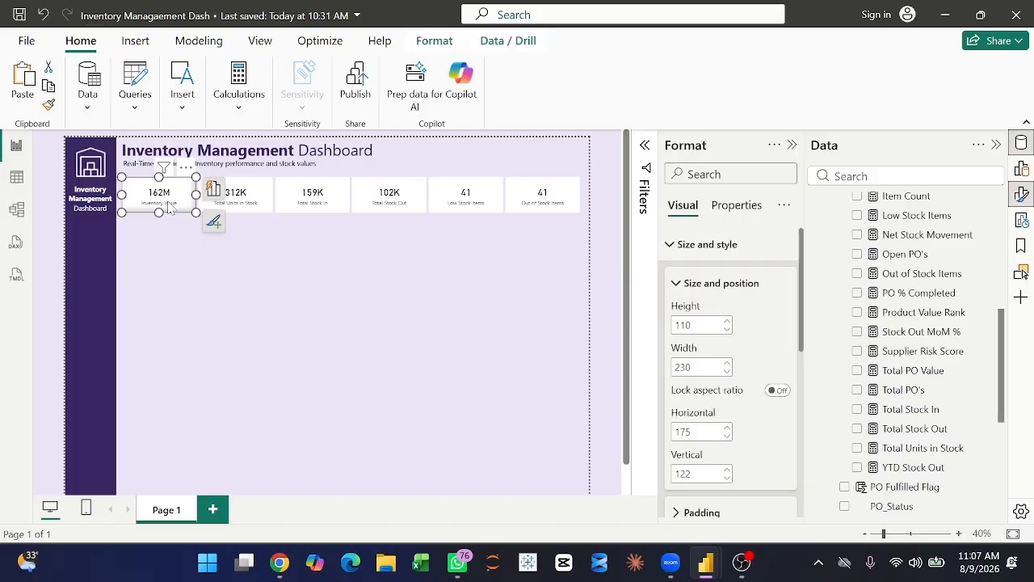
scroll(744, 355, "down", 5)
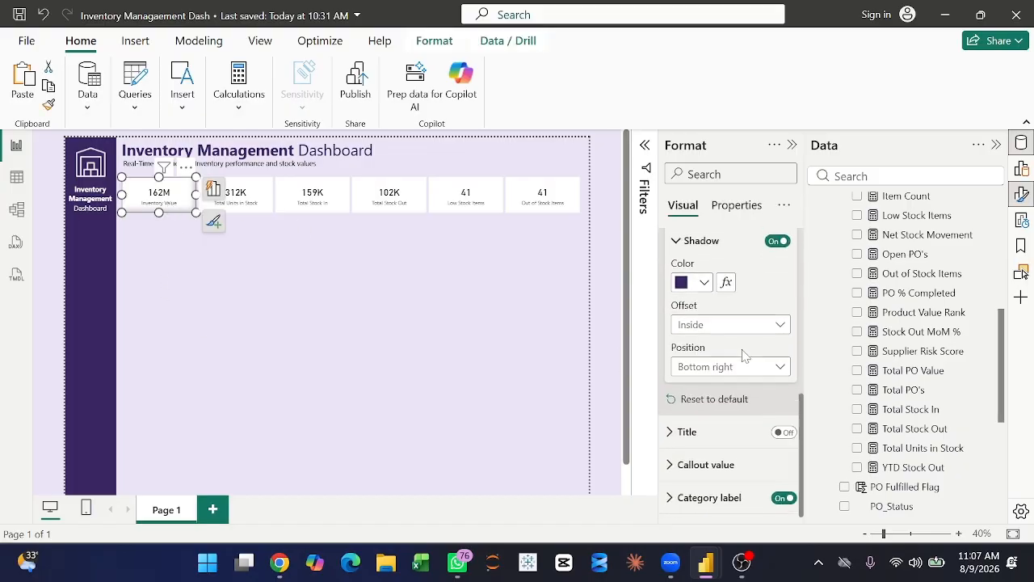
left_click(706, 466)
scroll(731, 464, "down", 2)
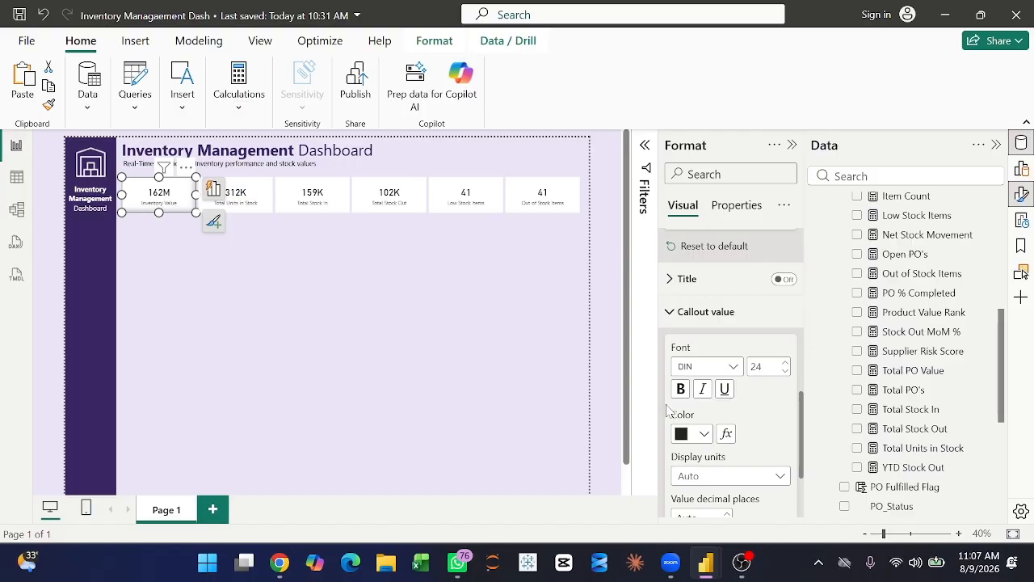
left_click(705, 435)
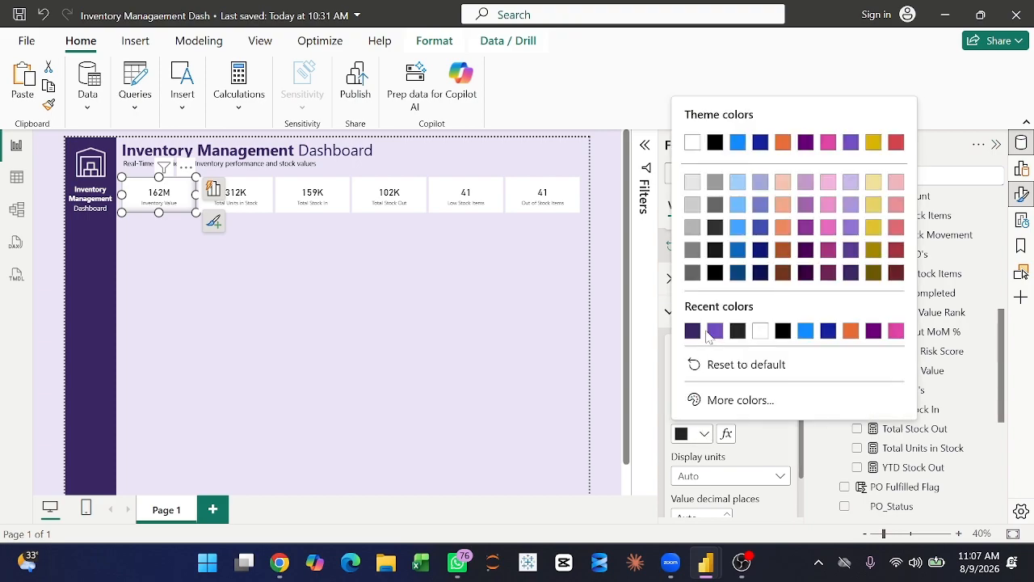
left_click(693, 335)
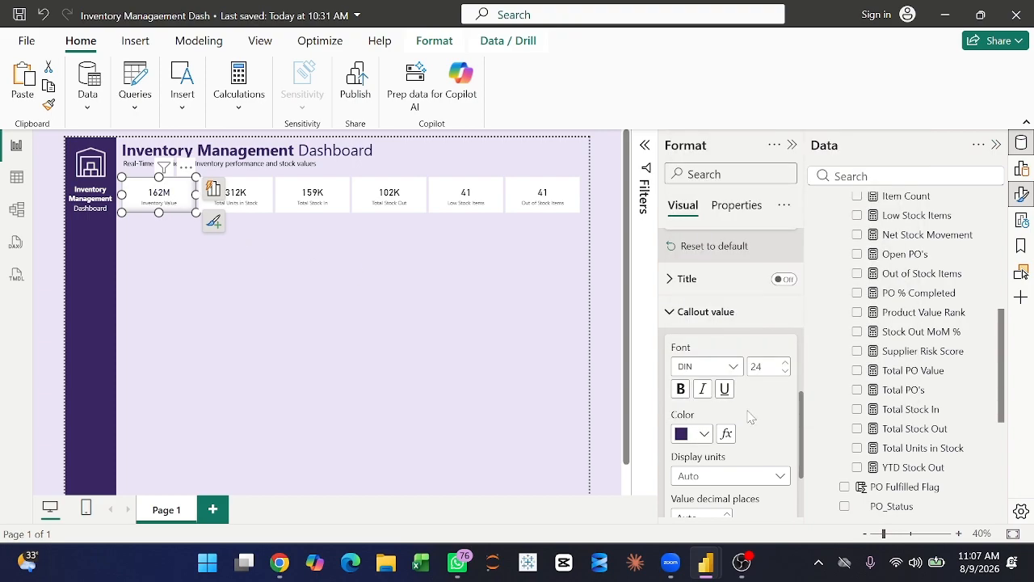
scroll(749, 416, "down", 1)
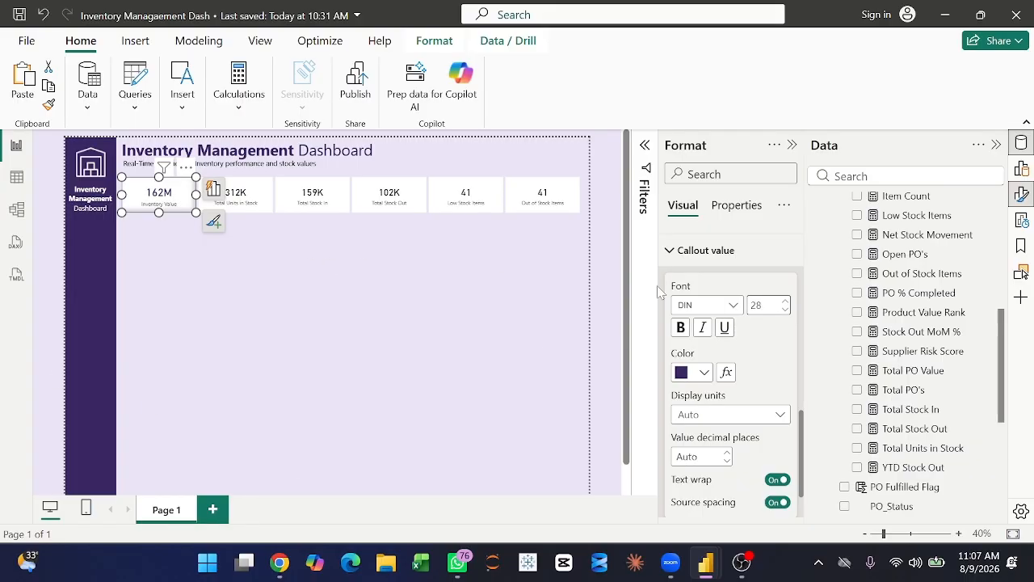
left_click(687, 327)
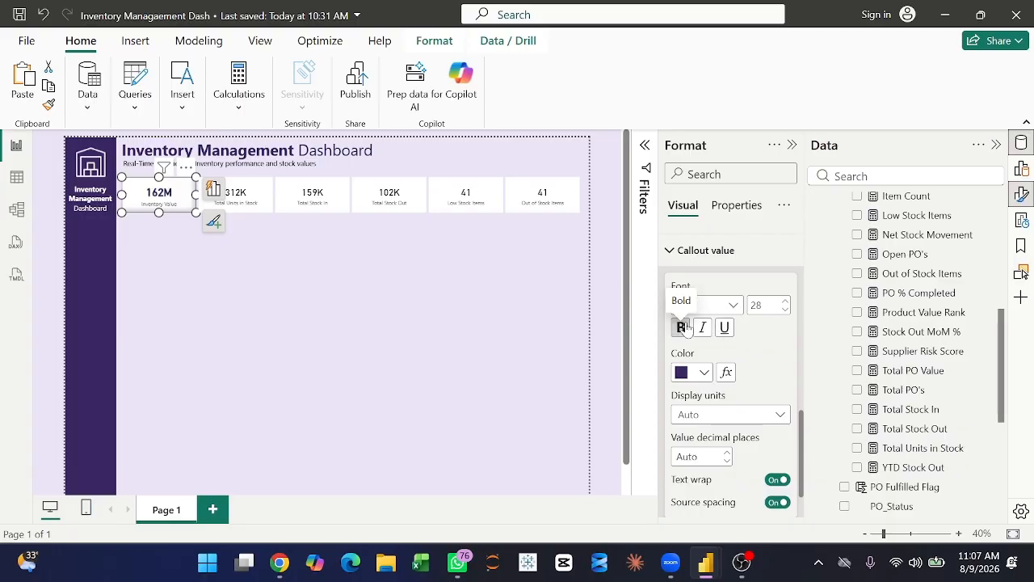
Set the Inventory Value card's category label to dark purple at font size 14.
scroll(708, 452, "down", 2)
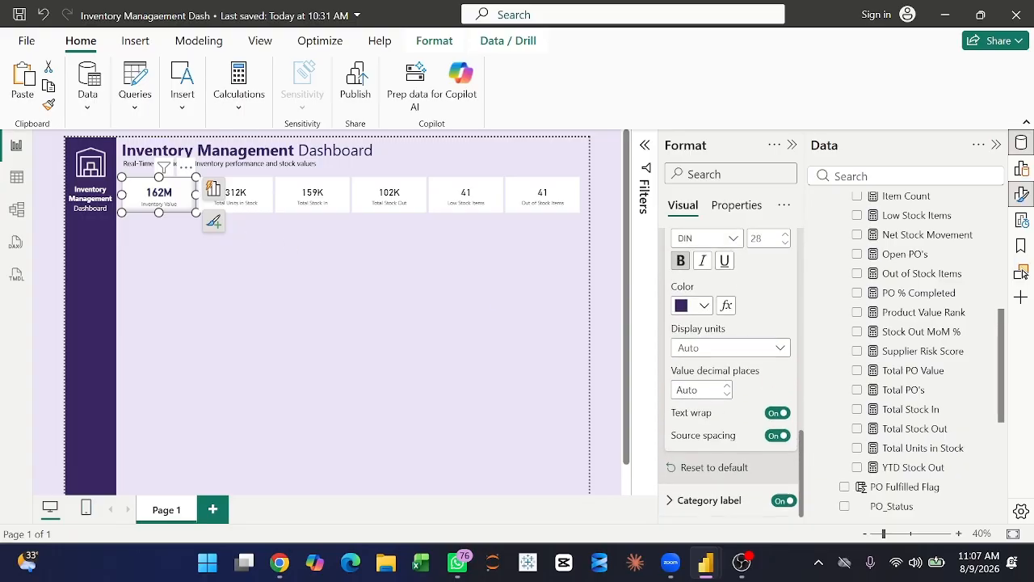
left_click(708, 502)
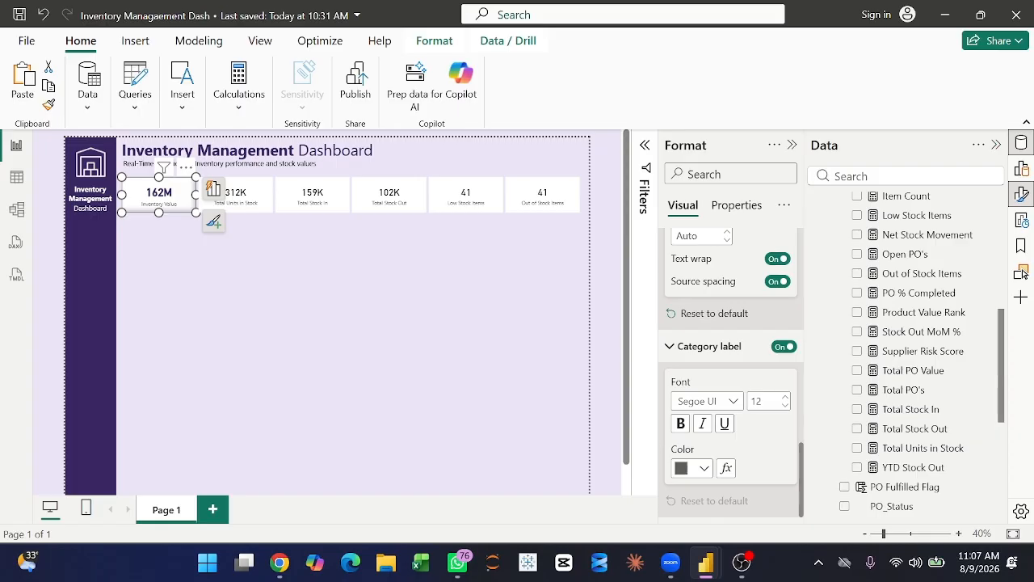
left_click(700, 468)
left_click(691, 366)
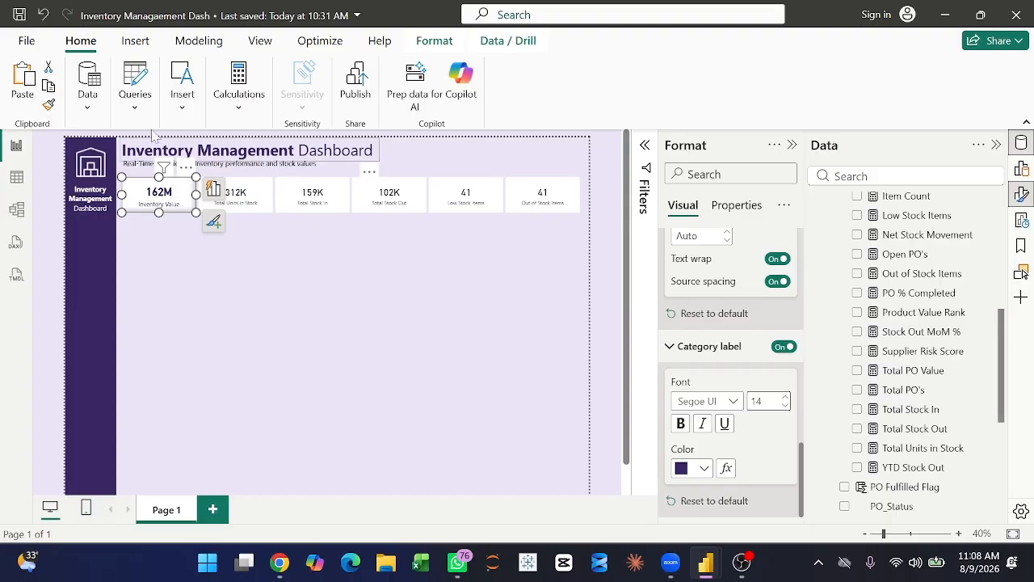
Copy the Inventory Value card's formatting to the other five KPI cards one after another with Format Painter.
left_click(49, 107)
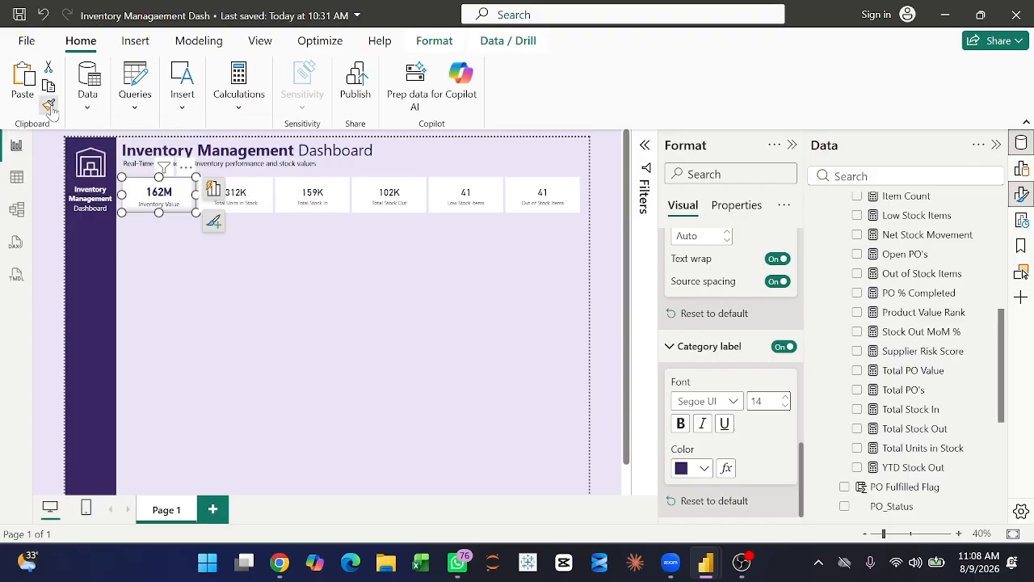
left_click(250, 191)
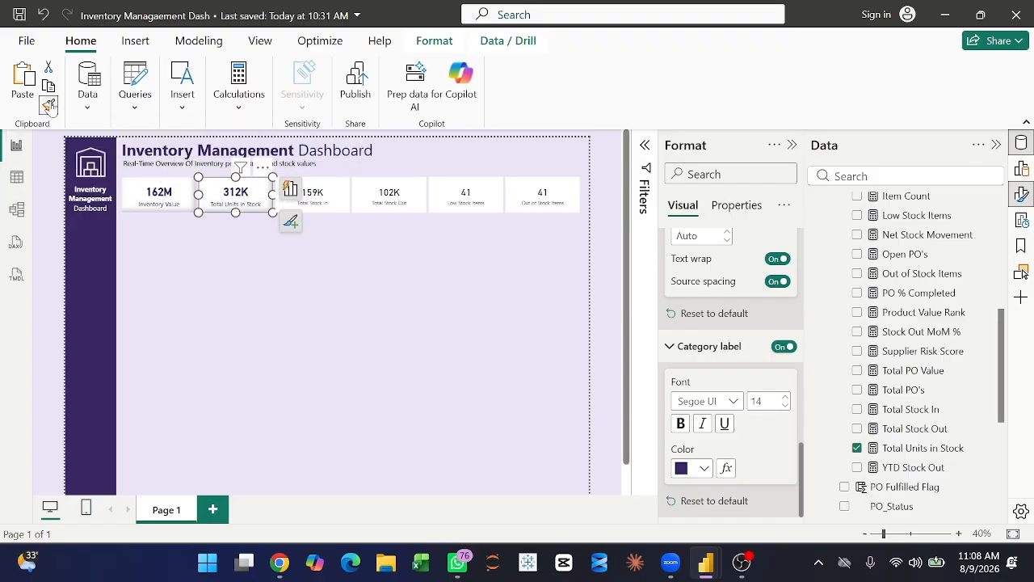
left_click(50, 107)
left_click(312, 194)
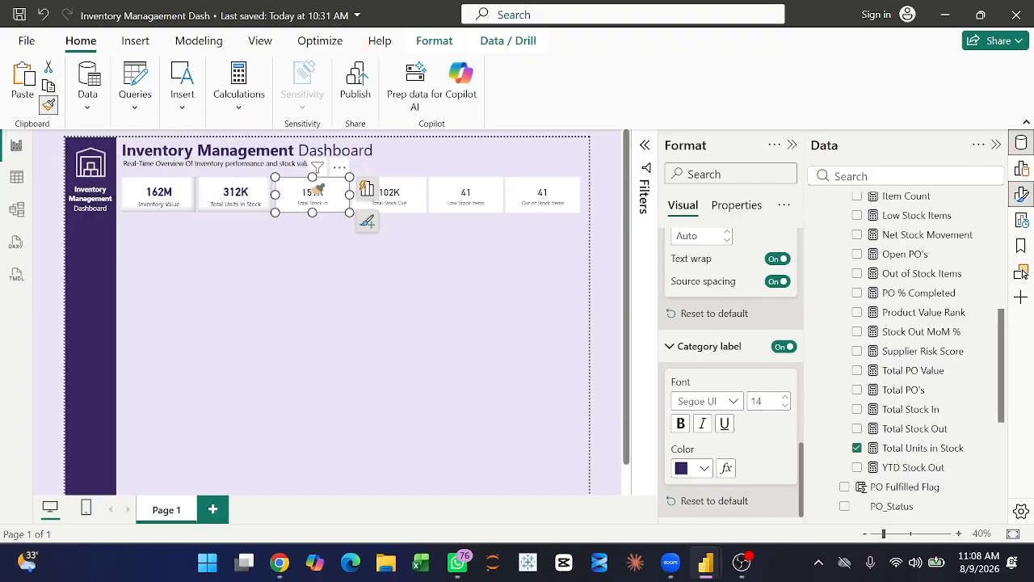
left_click(49, 107)
left_click(394, 194)
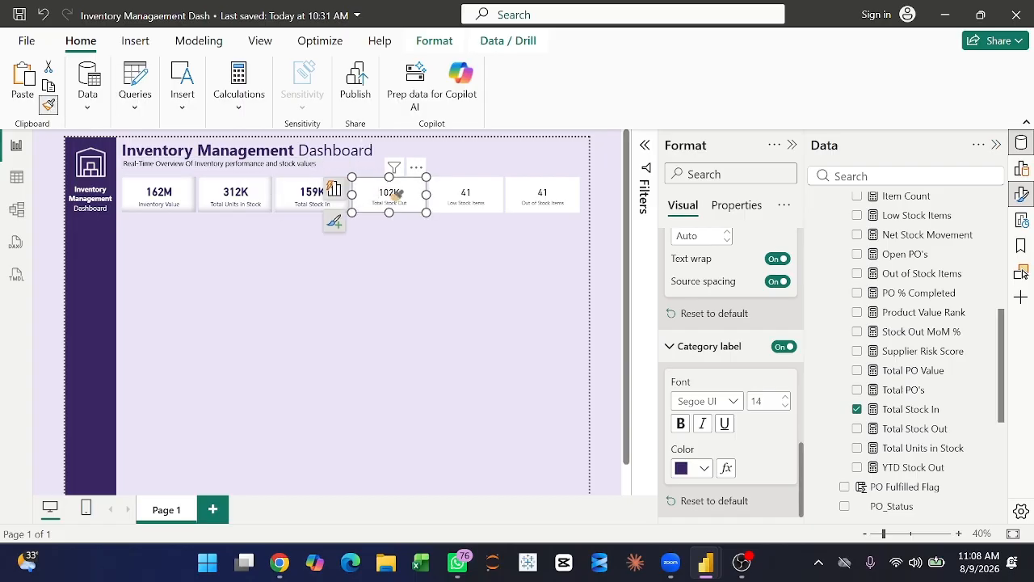
left_click(394, 194)
left_click(49, 107)
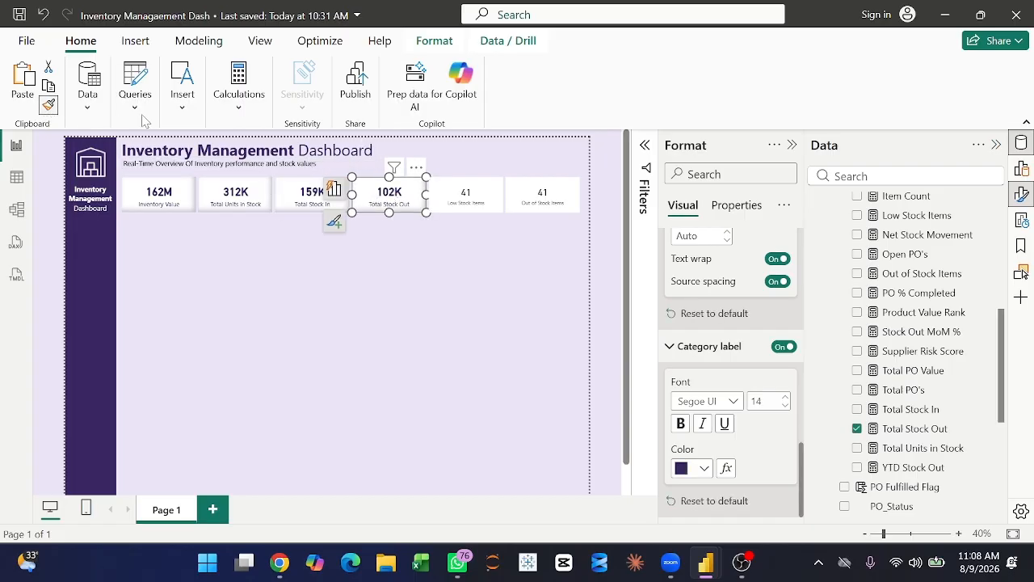
left_click(469, 192)
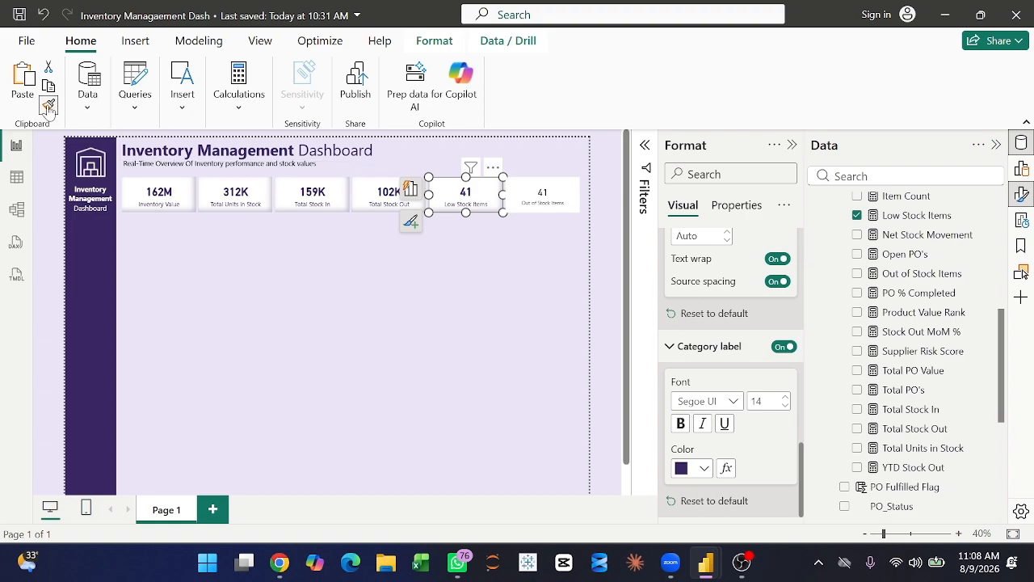
left_click(553, 189)
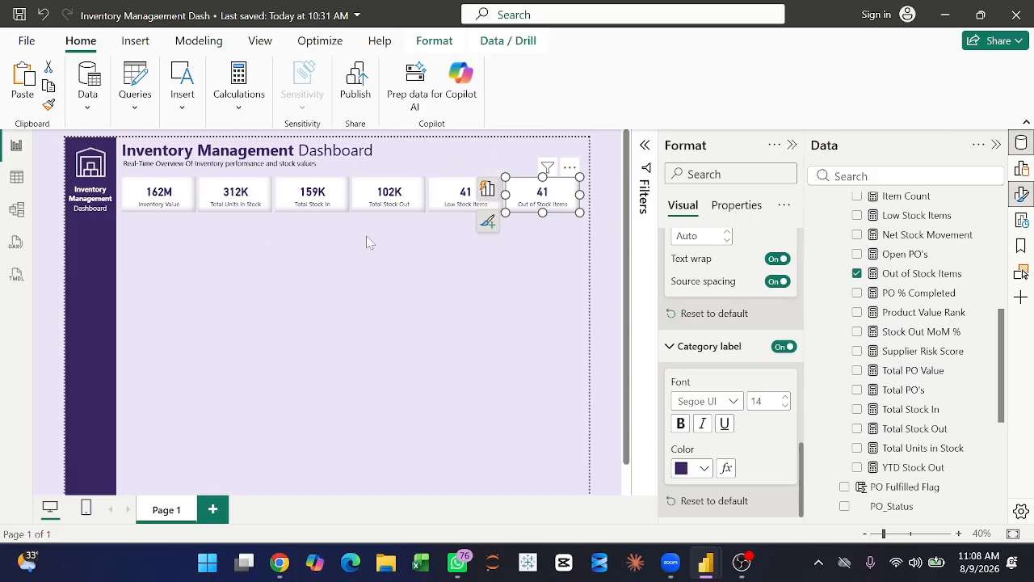
left_click(173, 226)
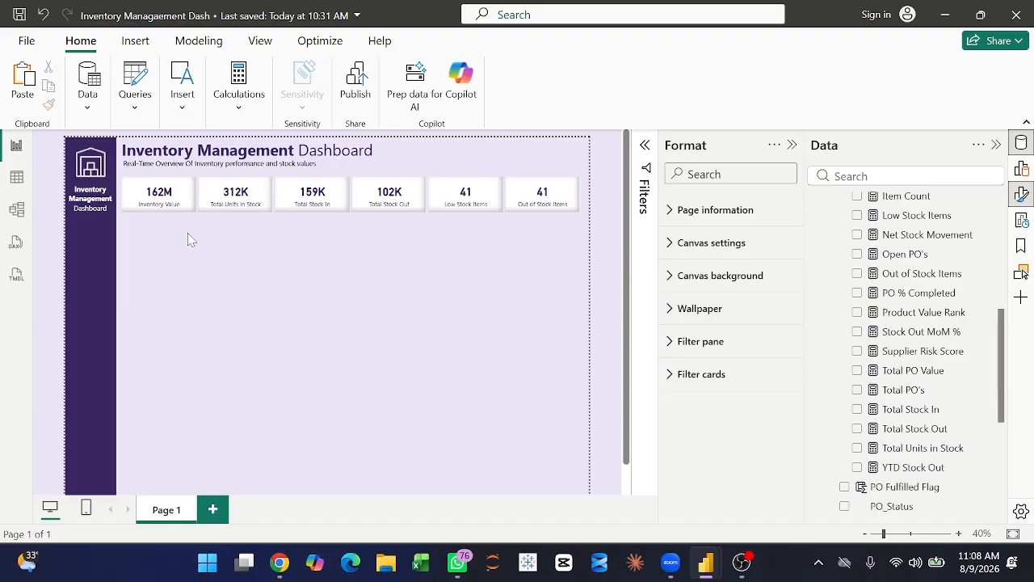
Insert a blank line chart and size it to span the width of the first two KPI cards, directly below them.
left_click(1022, 169)
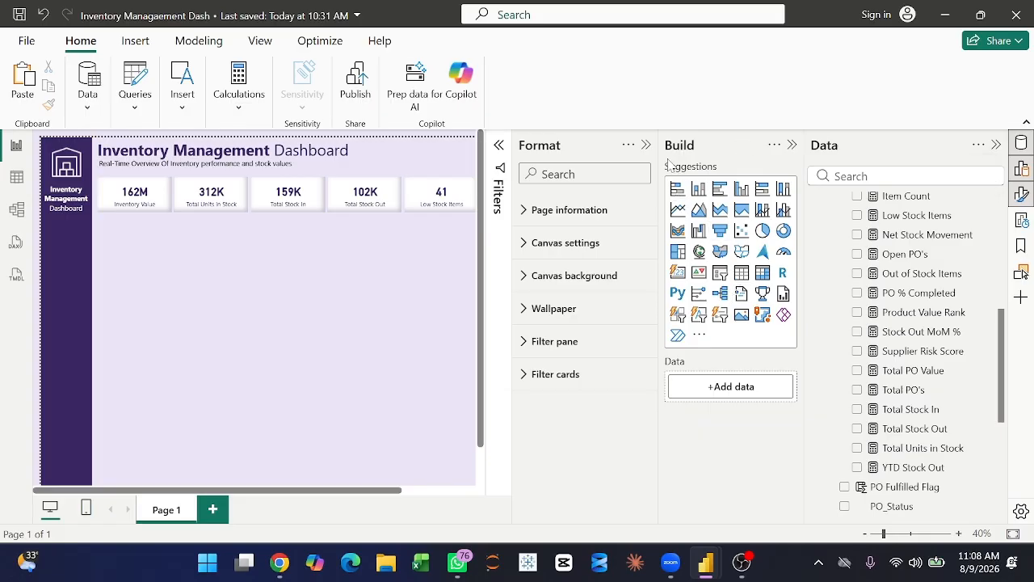
left_click(647, 146)
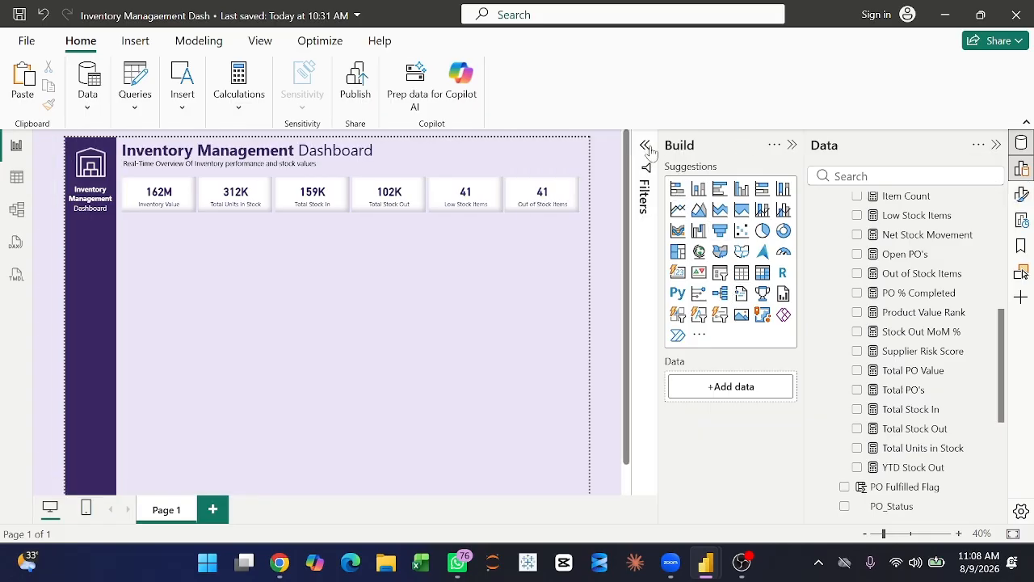
left_click(678, 209)
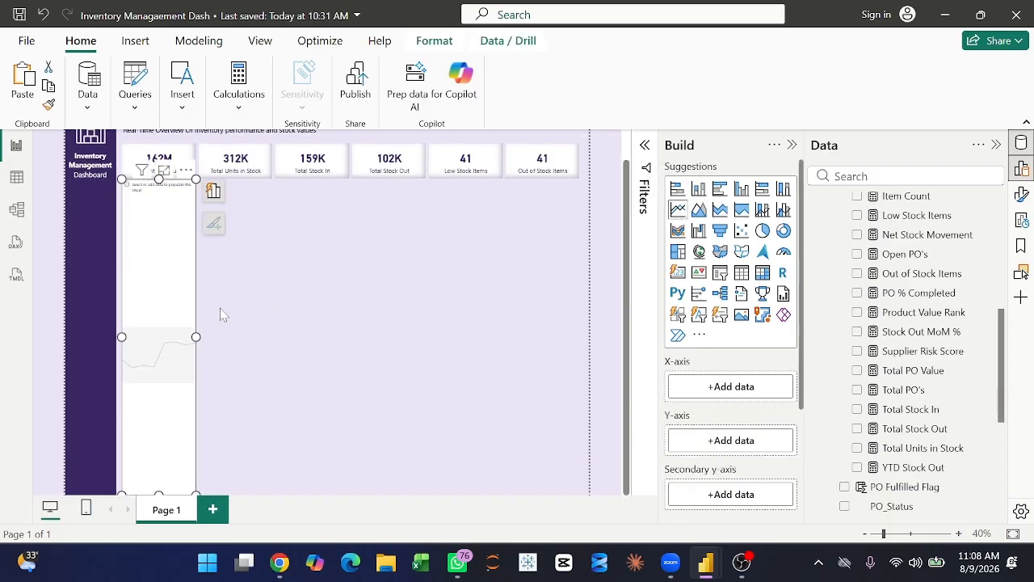
left_click_drag(156, 491, 166, 275)
left_click_drag(164, 214, 274, 240)
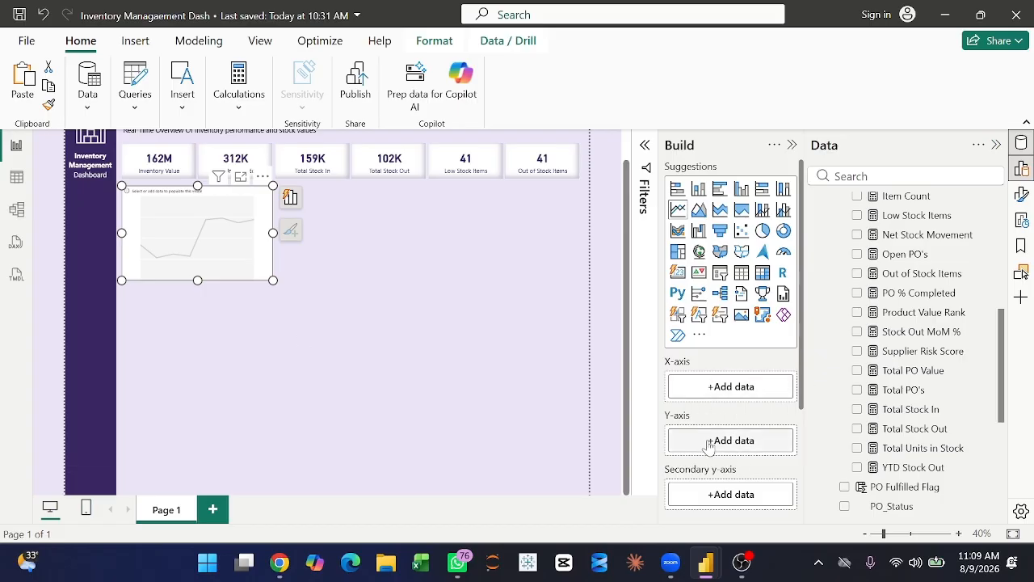
Put the Month and Day levels of the Date Hierarchy on the blank line chart's X-axis.
scroll(727, 404, "down", 3)
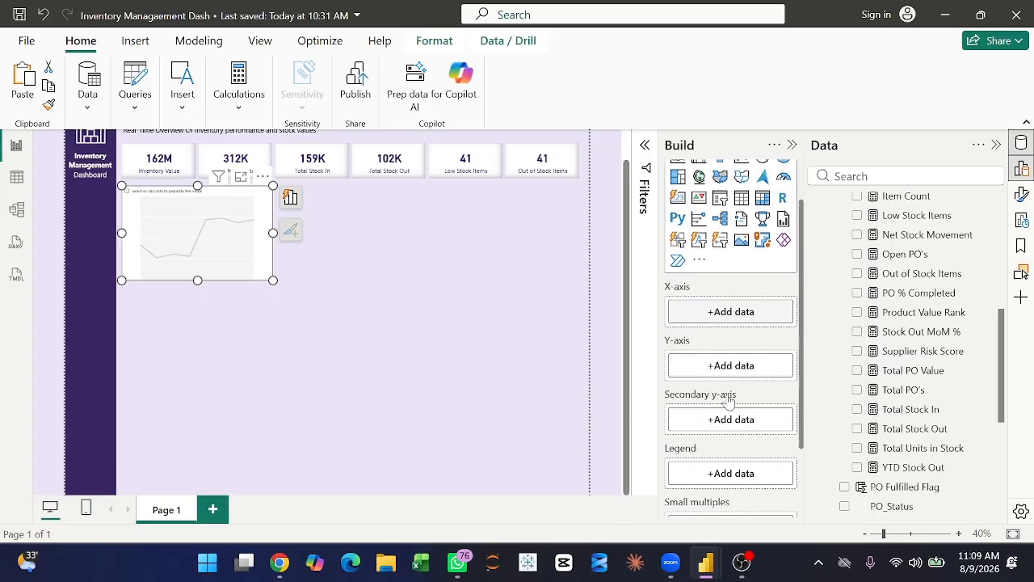
scroll(727, 335, "up", 3)
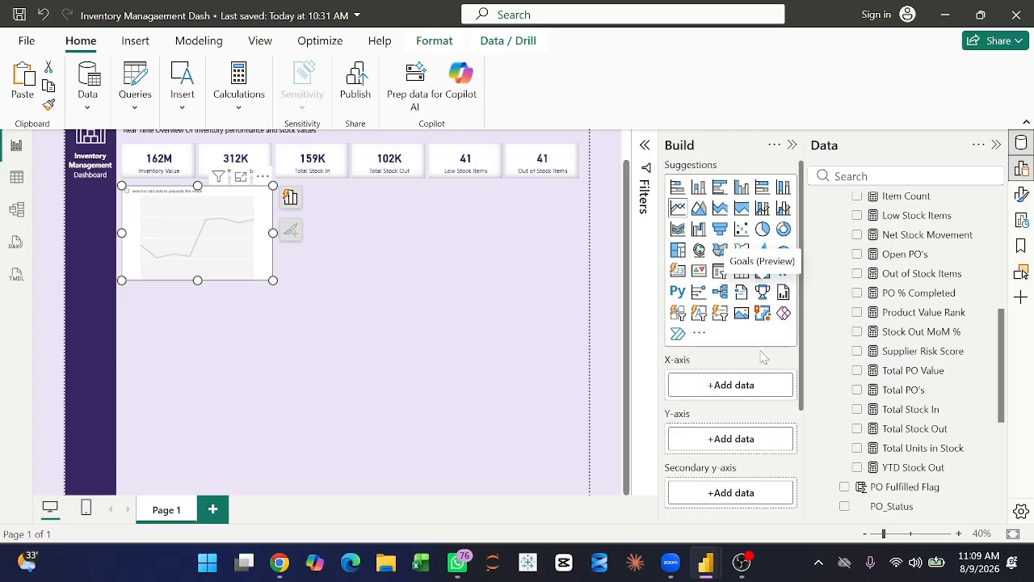
scroll(764, 358, "down", 2)
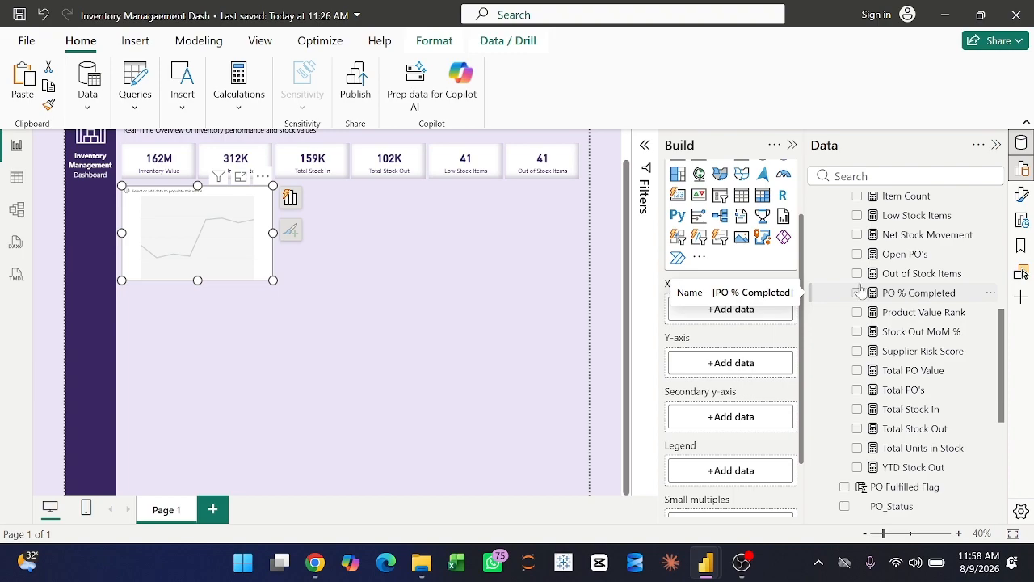
scroll(889, 317, "down", 5)
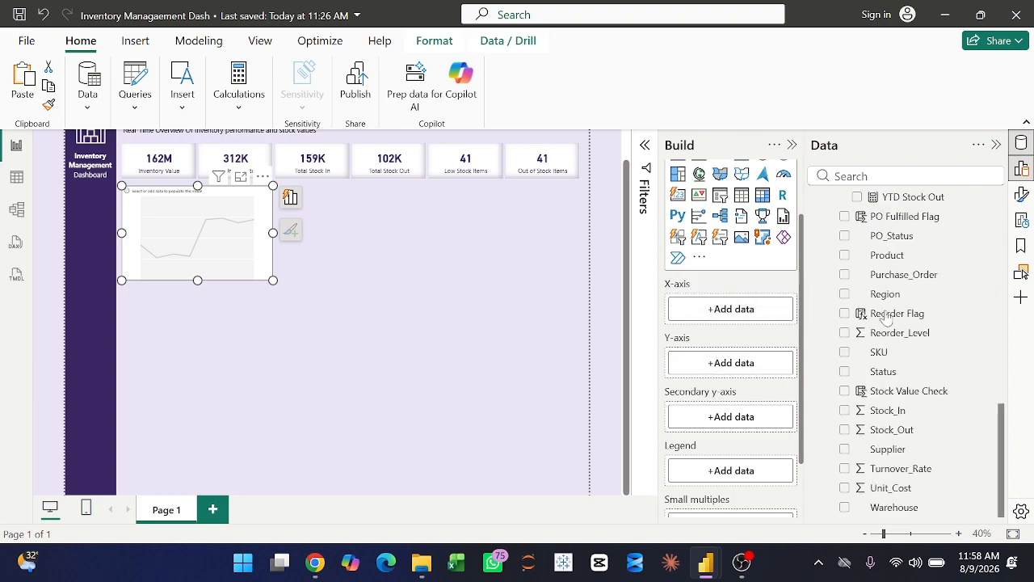
scroll(873, 349, "up", 10)
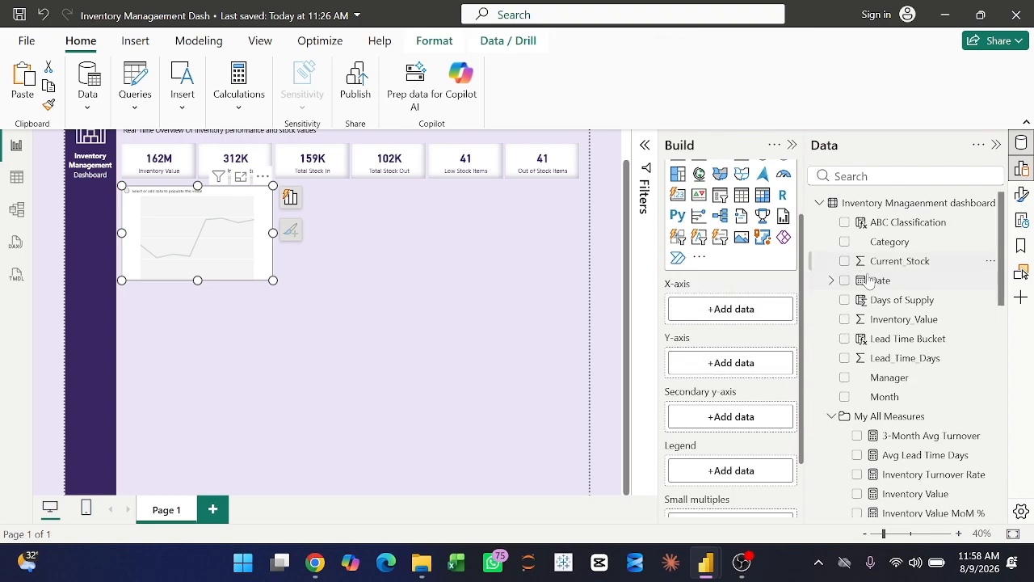
left_click(833, 283)
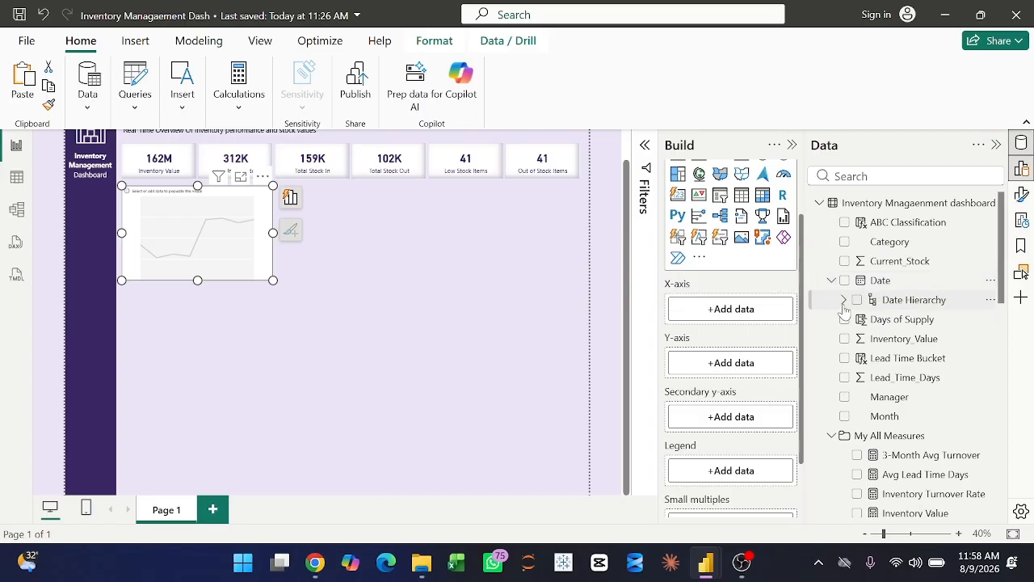
left_click(844, 300)
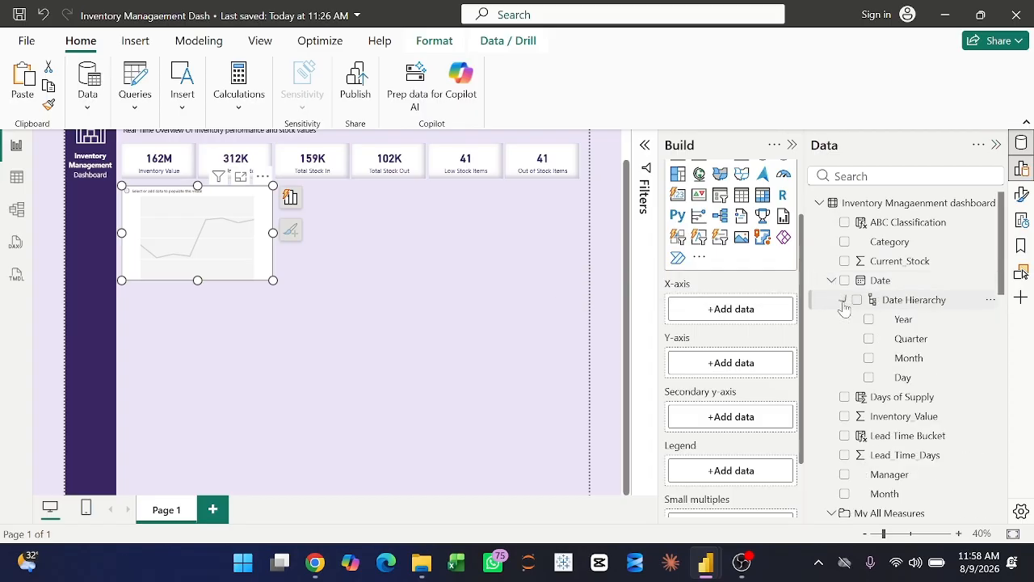
left_click(869, 358)
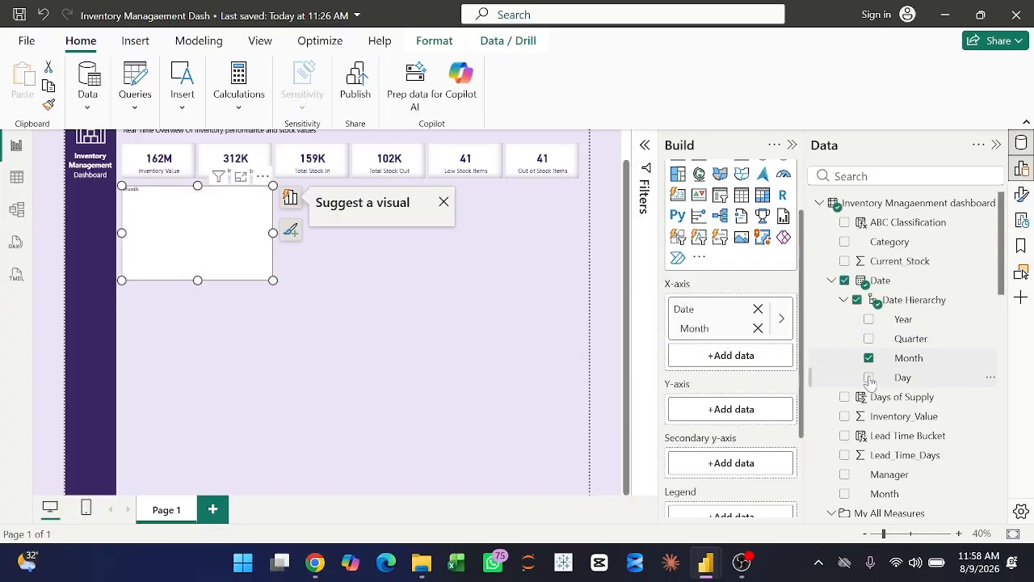
left_click(869, 378)
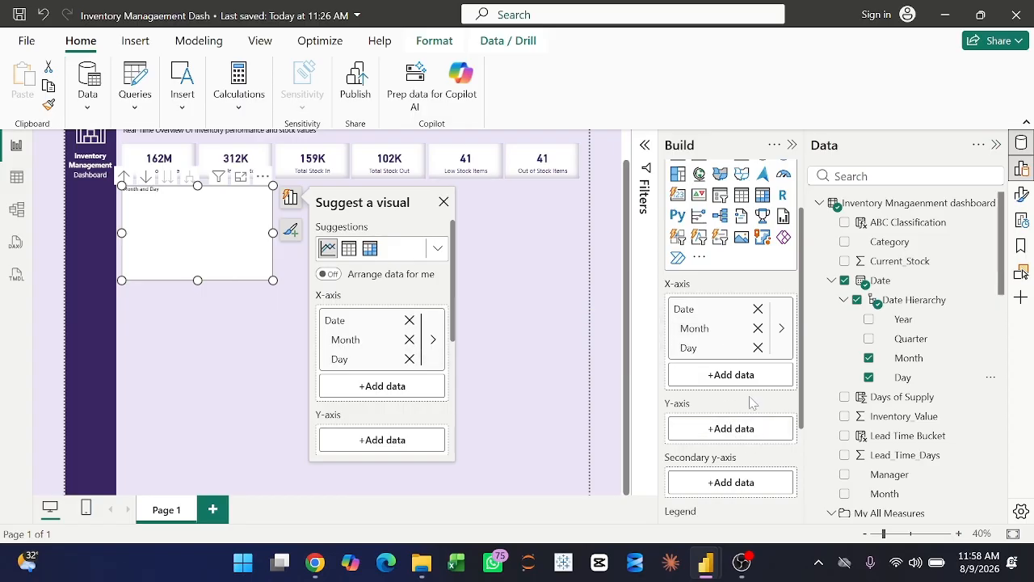
Add the Inventory Value measure to the line chart's Y-axis.
scroll(751, 402, "down", 3)
scroll(900, 424, "down", 10)
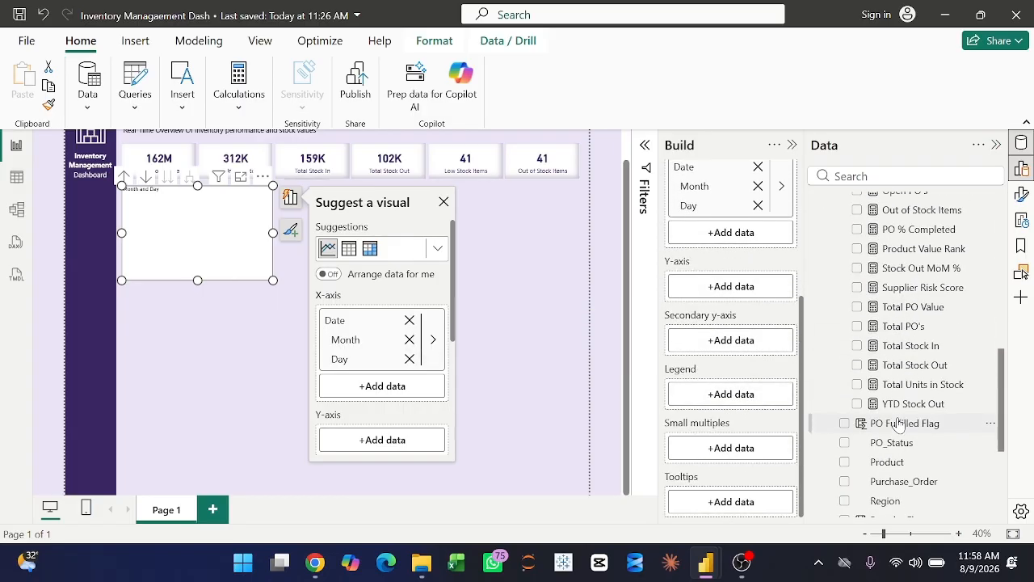
scroll(921, 348, "up", 5)
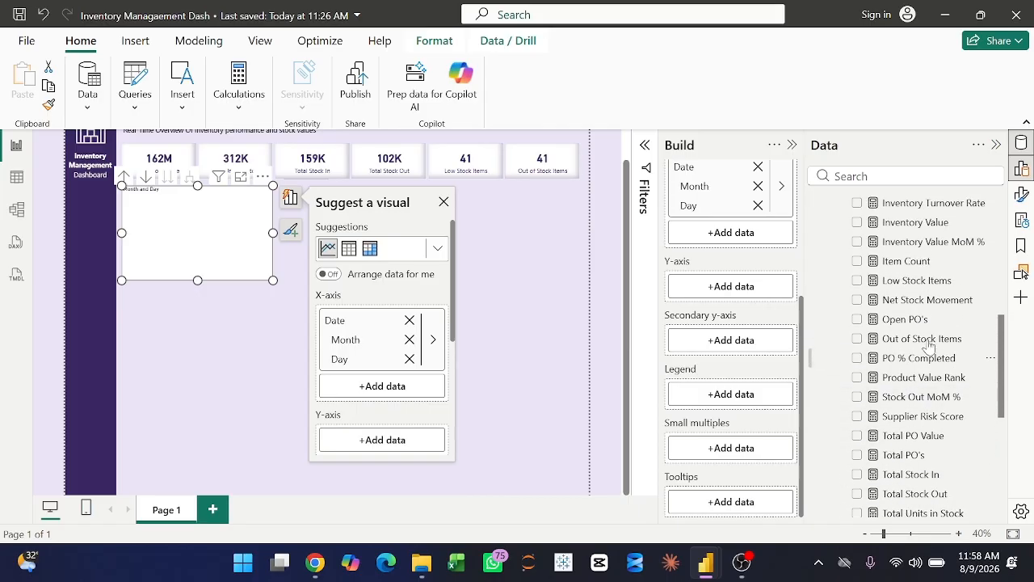
left_click_drag(912, 298, 731, 289)
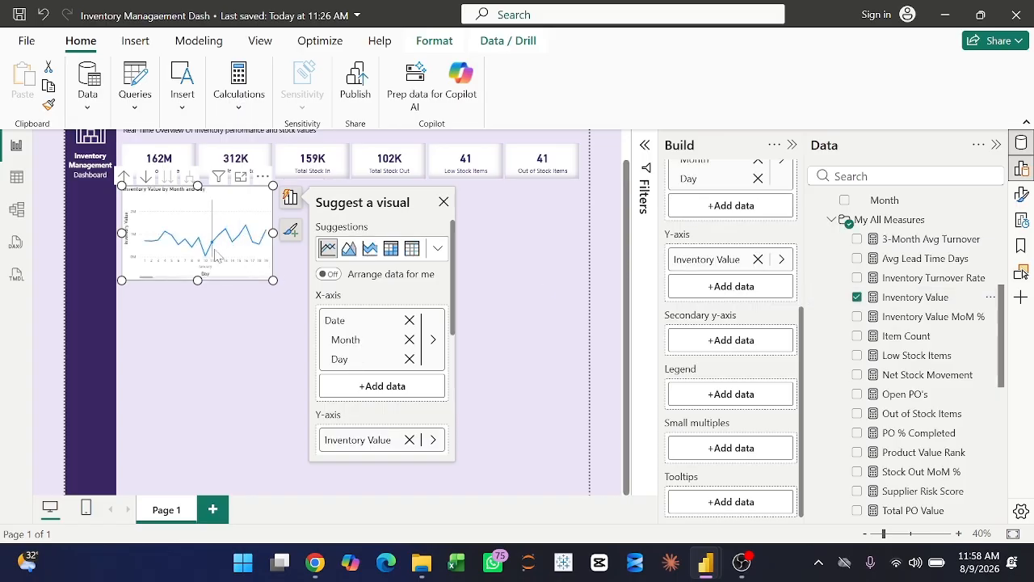
Add the 3-Month Avg Turnover measure to the line chart's secondary y-axis and remove Day from its X-axis.
mouse_move(221, 252)
left_click_drag(916, 249, 713, 349)
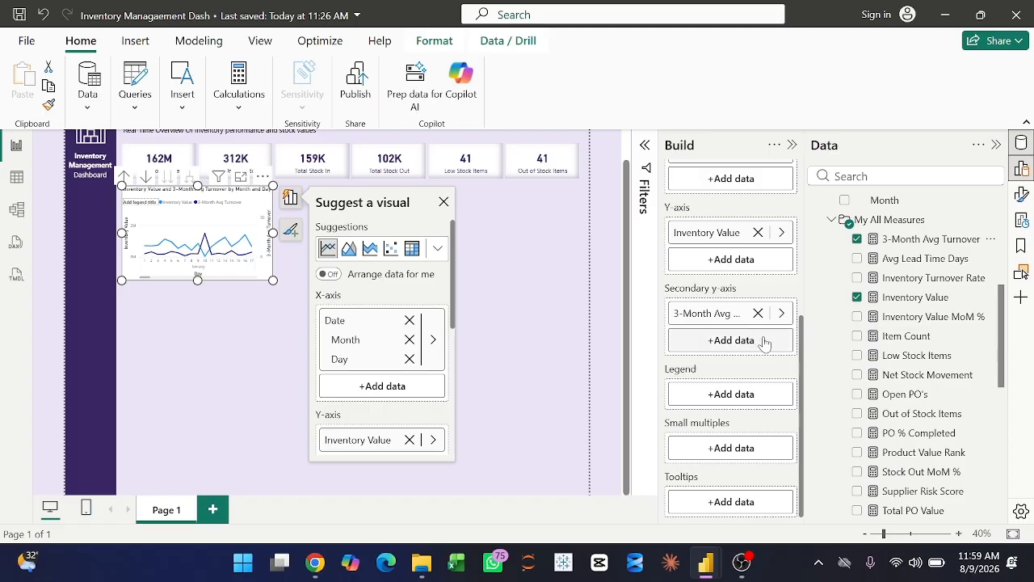
scroll(764, 342, "up", 5)
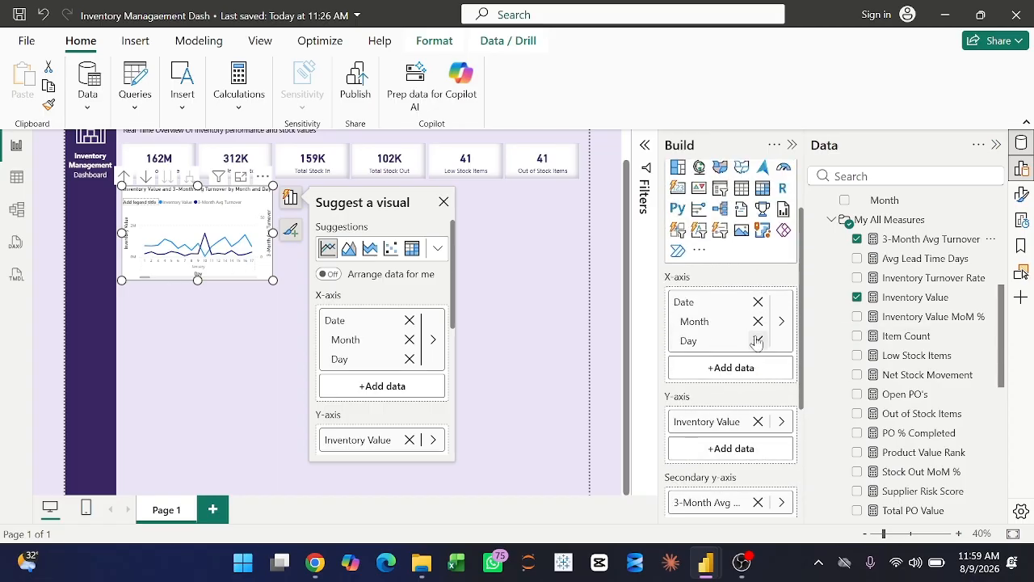
left_click(757, 343)
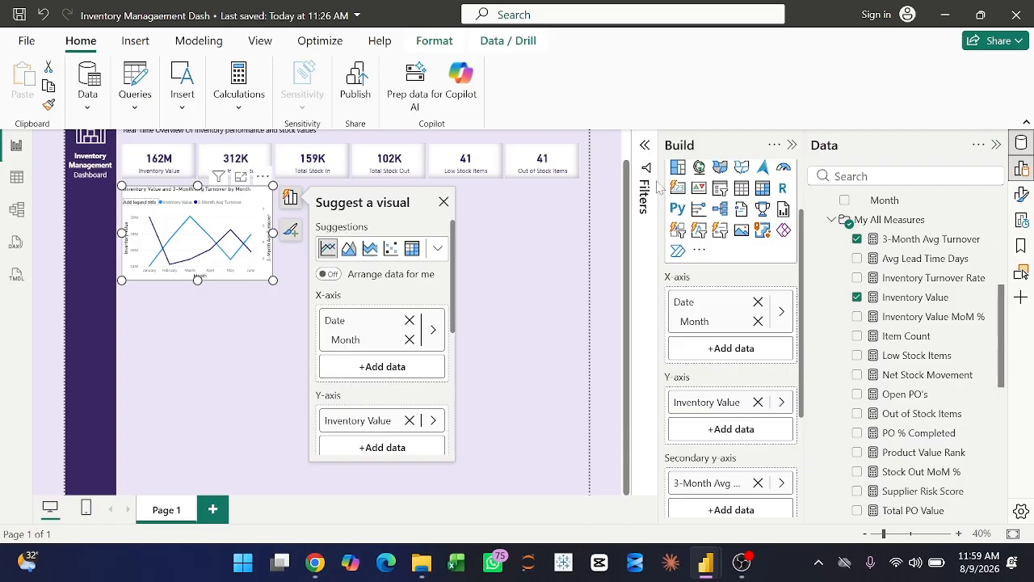
Change the line chart's title text to "Inventory Value Over Time".
left_click(1023, 194)
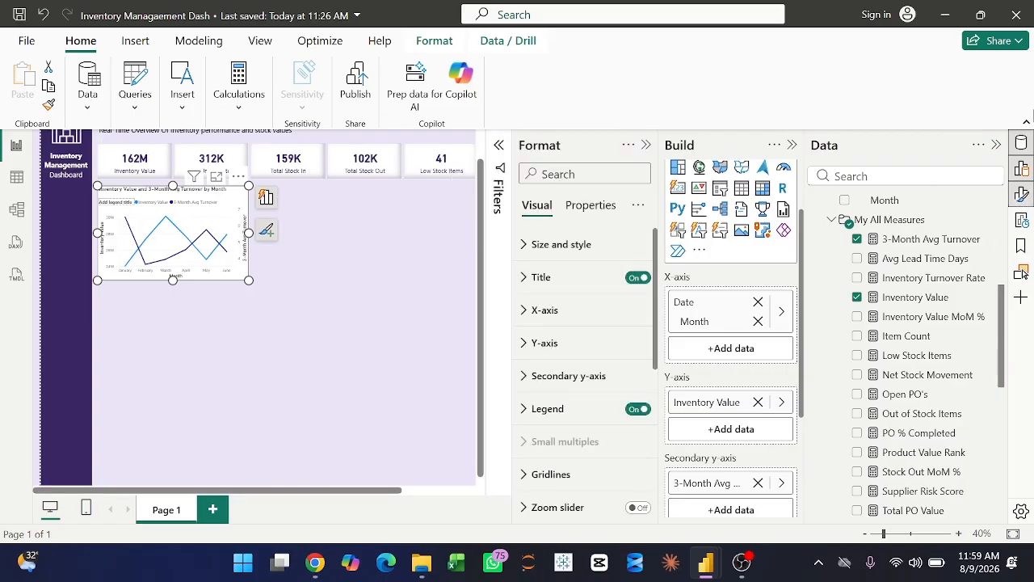
left_click(792, 145)
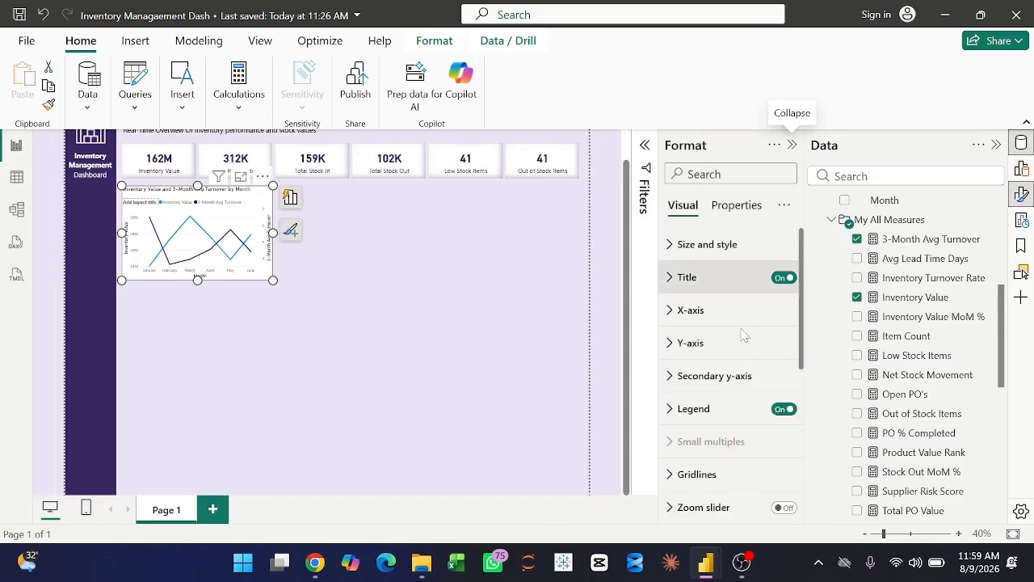
left_click(687, 282)
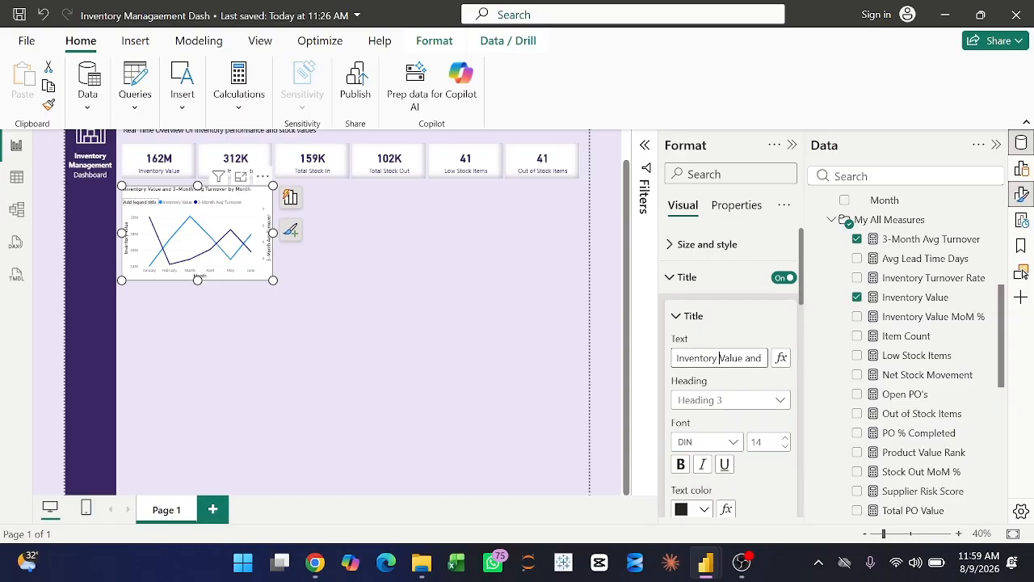
key("Right")
key("Right")
key("Right")
key("Right")
key("Right")
key("Right")
key("Right")
key("Right")
key("Right")
key("Right")
key("Right")
key("Right")
key("Right")
key("Right")
key("Right")
key("Right")
key("Right")
key("Right")
key("Right")
key("Right")
key("Left")
key("Left")
key("Left")
key("Left")
key("Left")
key("Left")
key("Left")
key("Left")
key("Left")
key("Left")
key("Left")
key("Left")
key("Left")
key("Left")
key("Left")
key("Left")
key("Left")
key("Left")
key("Left")
key("Left")
key("BackSpace")
key("BackSpace")
key("BackSpace")
key("BackSpace")
key("BackSpace")
key("BackSpace")
key("BackSpace")
type("ue Over Time")
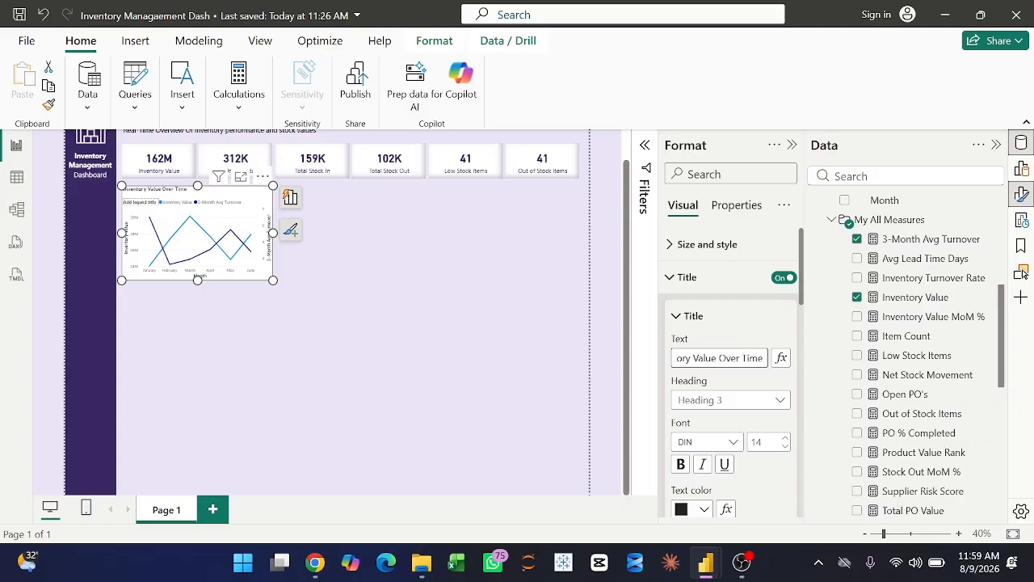
Format the line chart's title in dark purple, bold and centered.
scroll(727, 428, "down", 3)
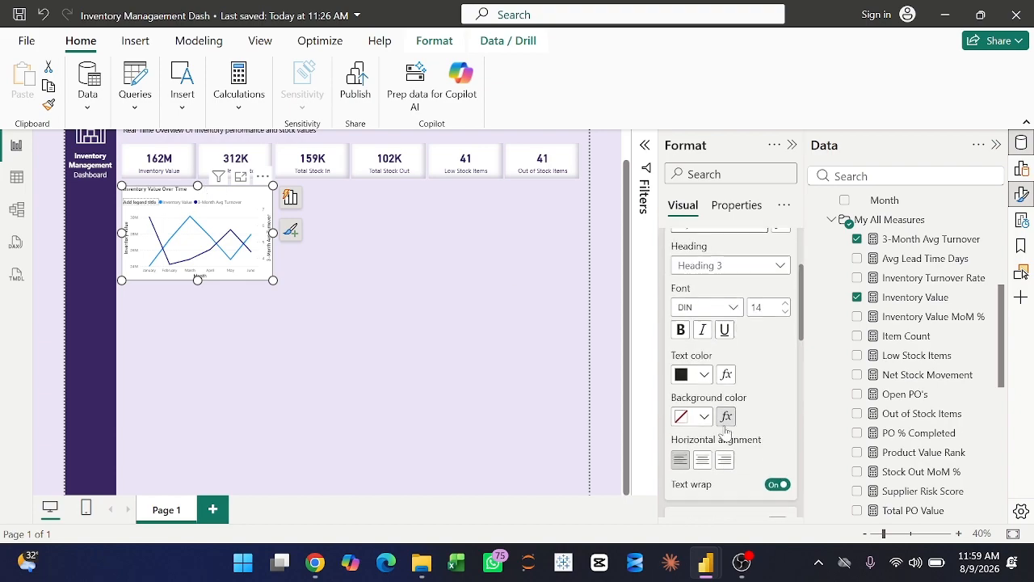
left_click(703, 376)
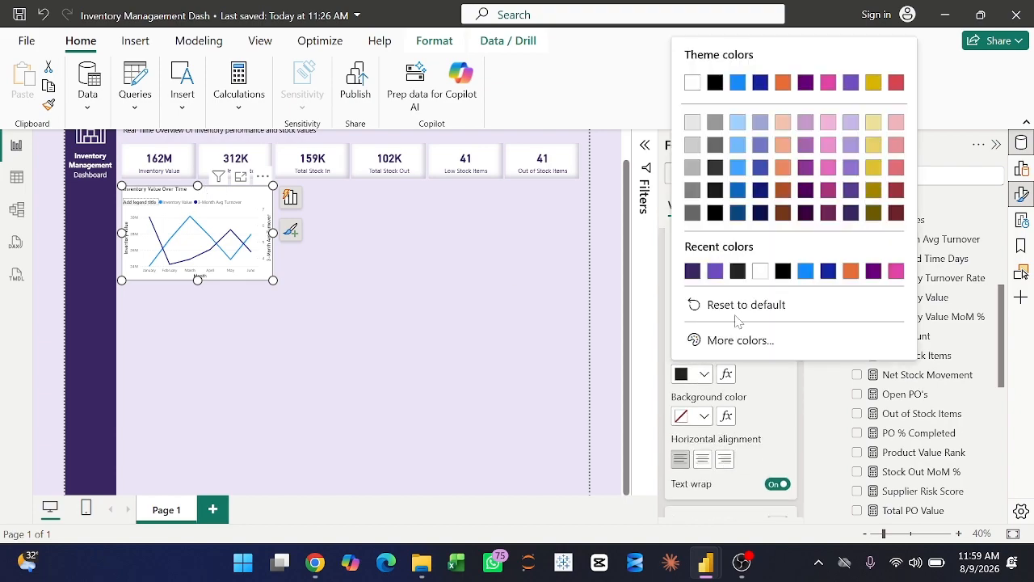
left_click(699, 275)
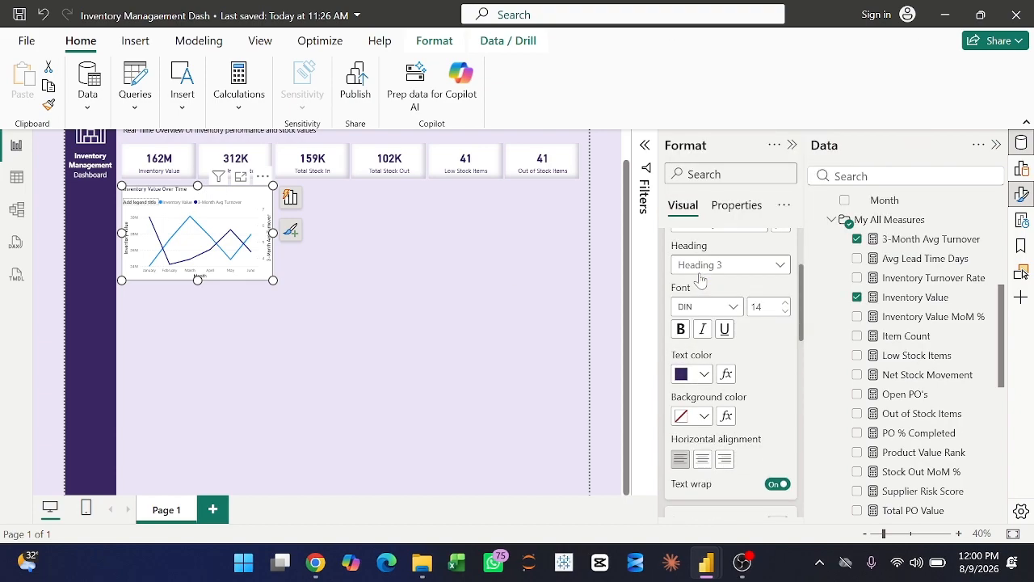
left_click(680, 328)
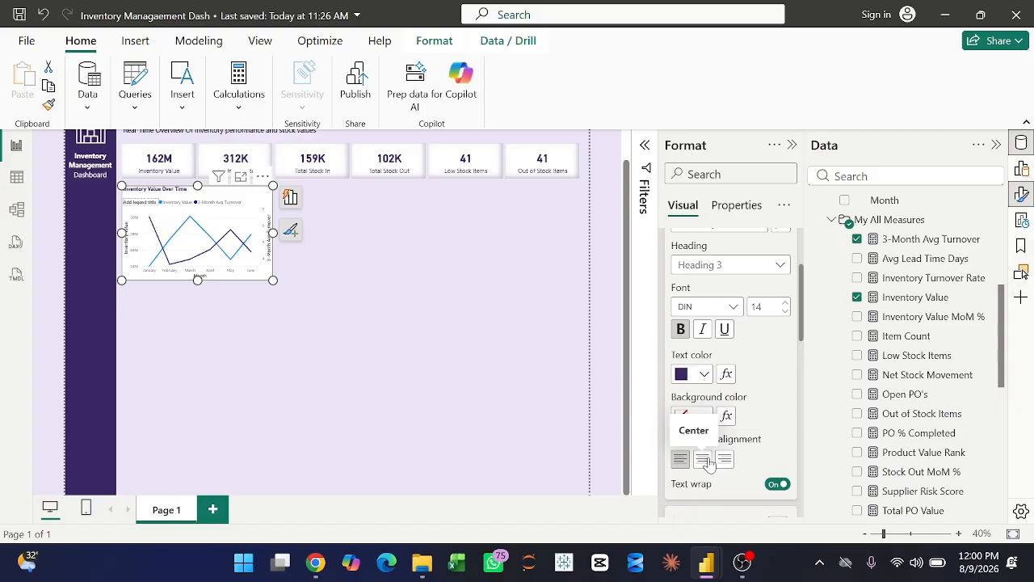
left_click(702, 459)
Turn off the line chart's X-axis title and color the X-axis values dark purple.
scroll(709, 463, "down", 2)
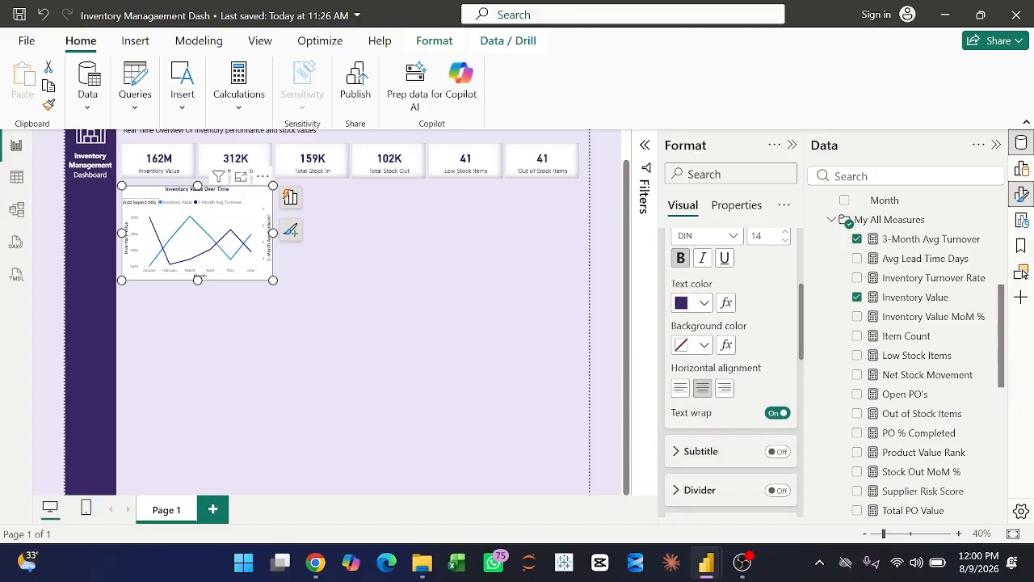
scroll(692, 332, "down", 5)
scroll(735, 434, "down", 8)
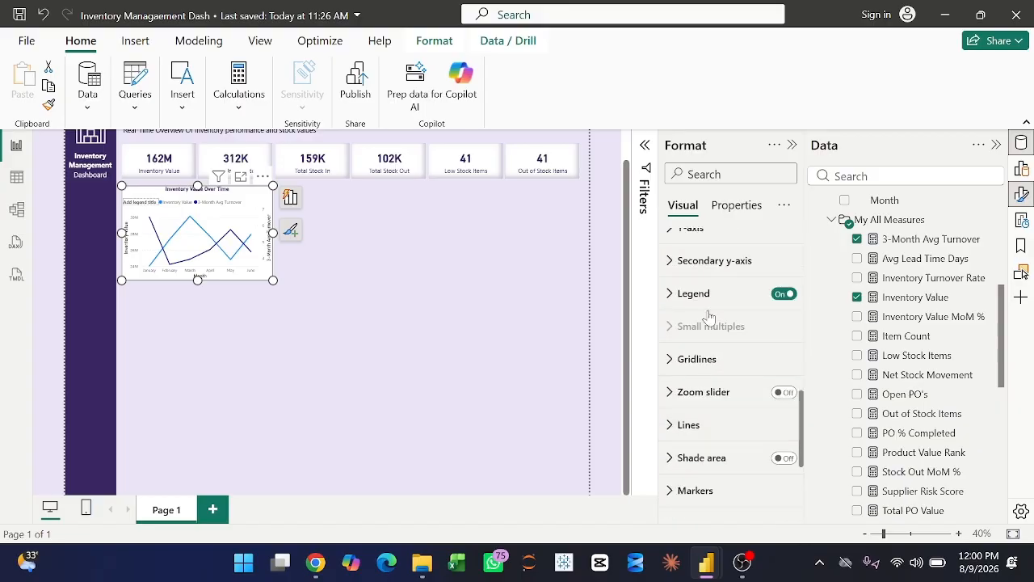
scroll(687, 348, "up", 2)
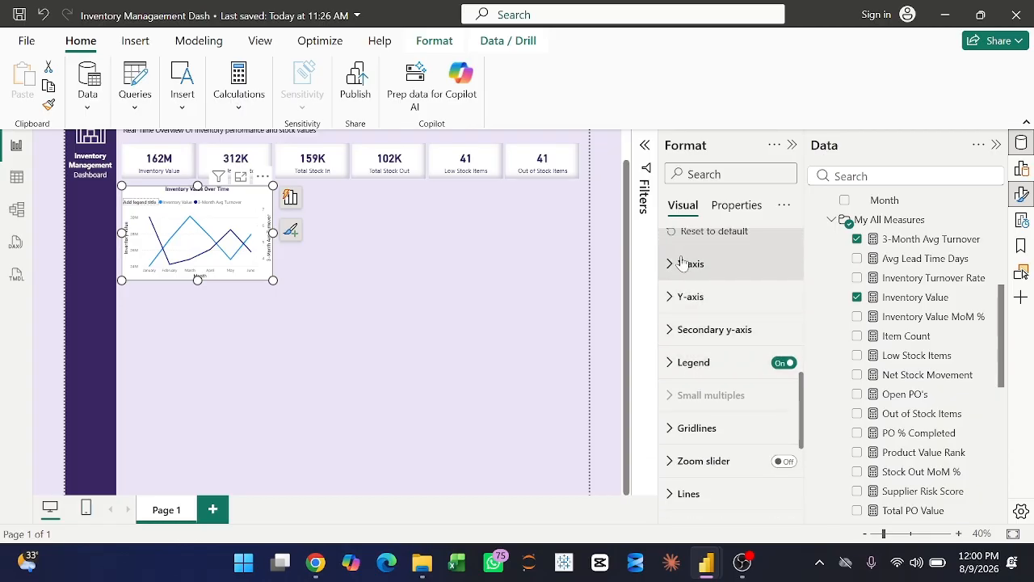
left_click(683, 263)
scroll(762, 396, "down", 3)
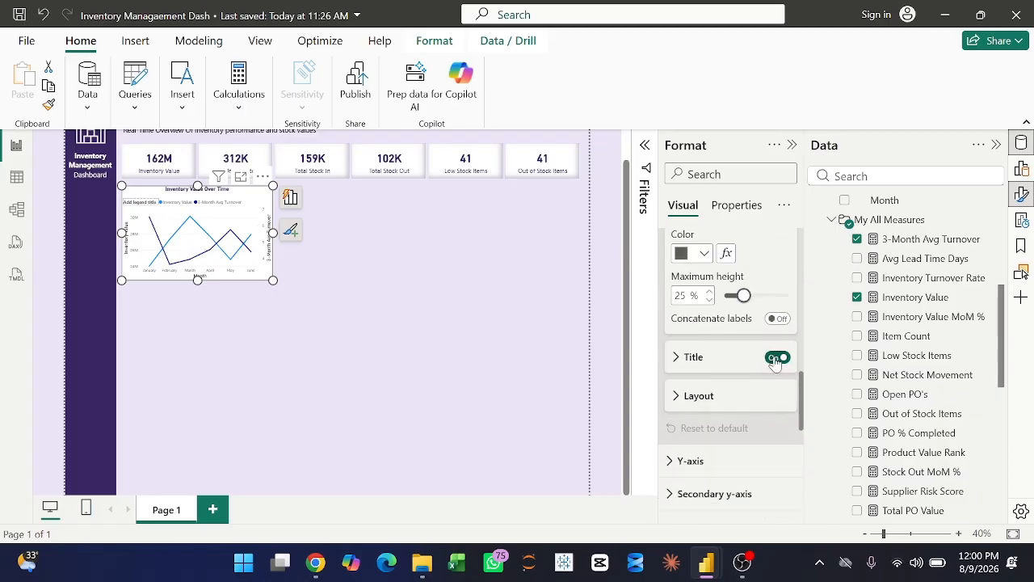
left_click(776, 356)
scroll(768, 310, "up", 1)
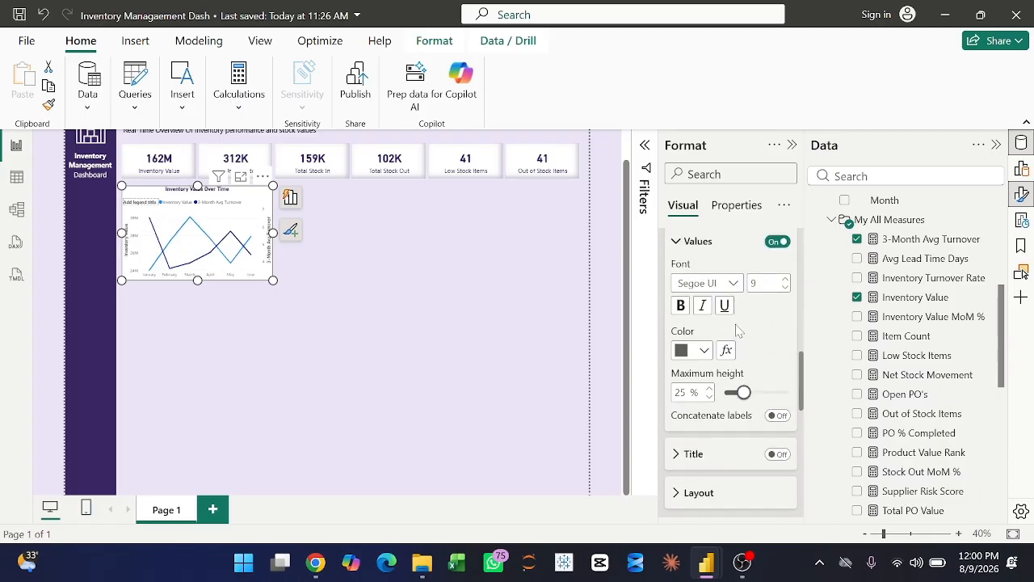
left_click(700, 353)
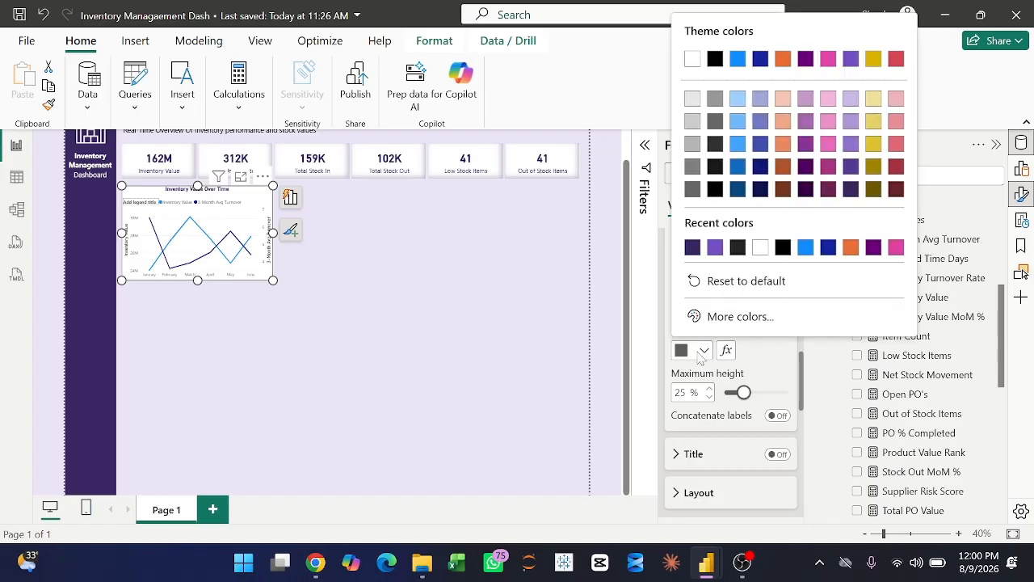
left_click(692, 249)
scroll(763, 331, "up", 1)
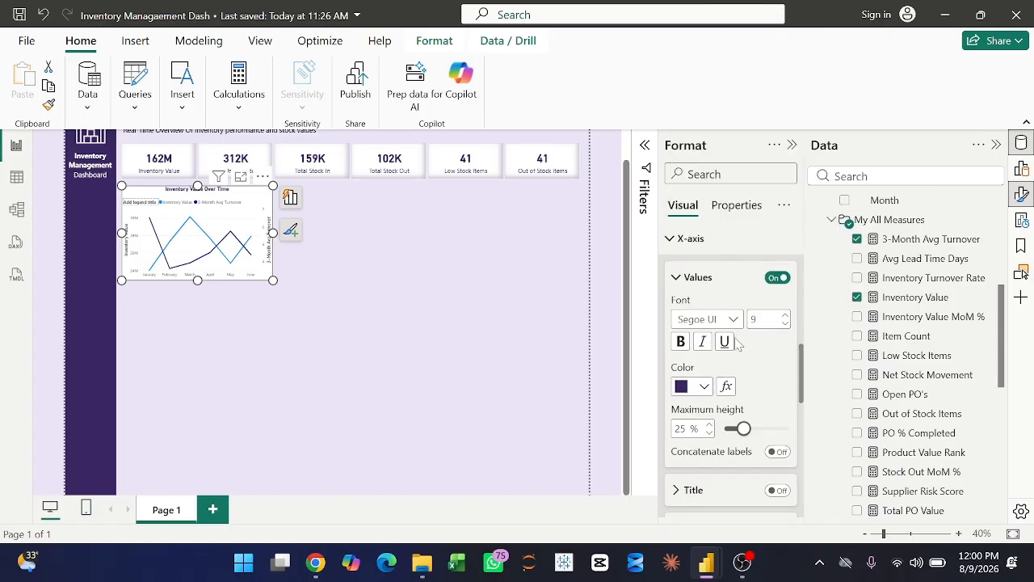
Turn off the line chart's Y-axis title and color the Y-axis values dark purple.
scroll(748, 346, "down", 3)
scroll(748, 345, "down", 4)
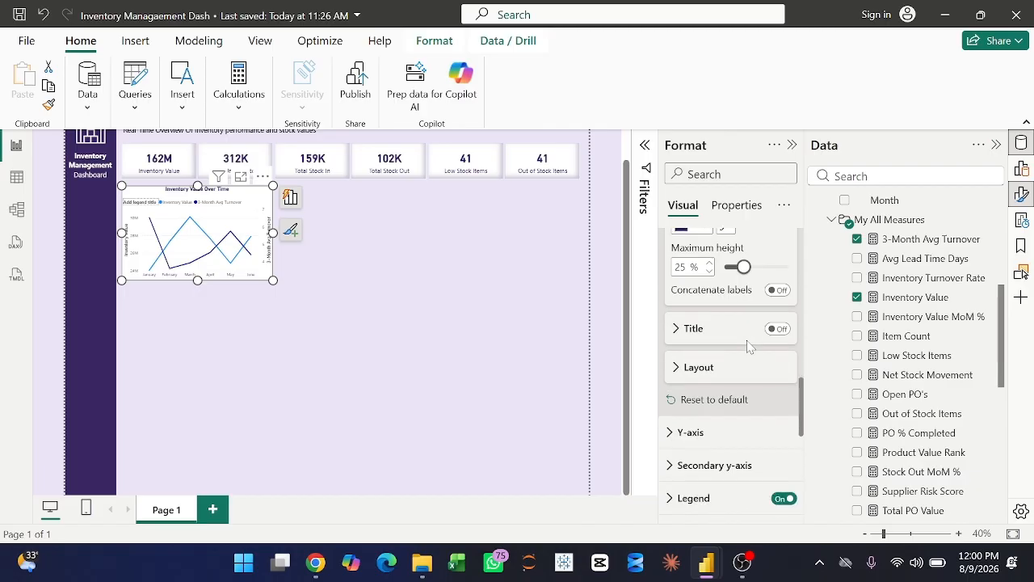
left_click(687, 279)
scroll(754, 403, "down", 3)
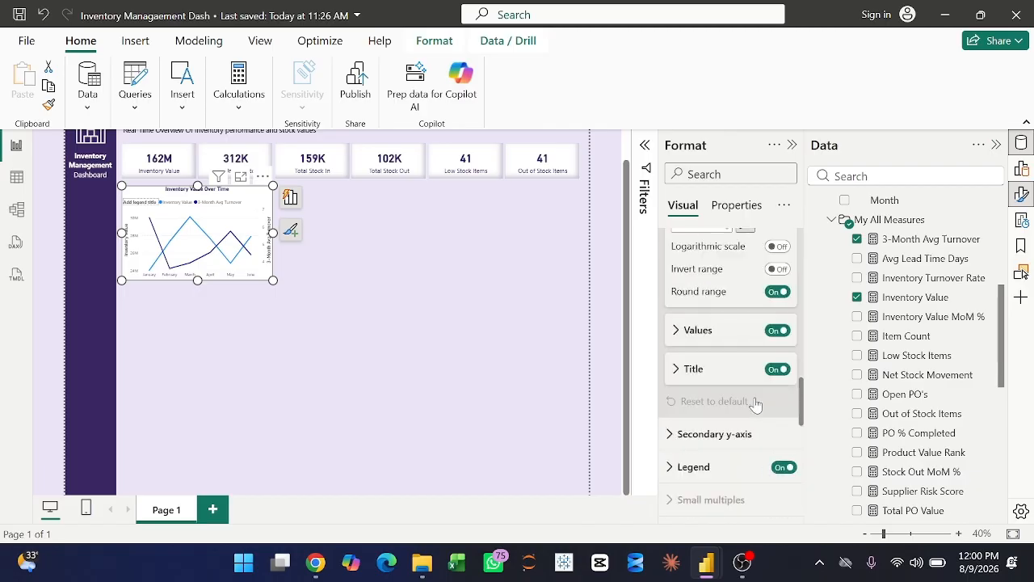
left_click(778, 368)
left_click(687, 338)
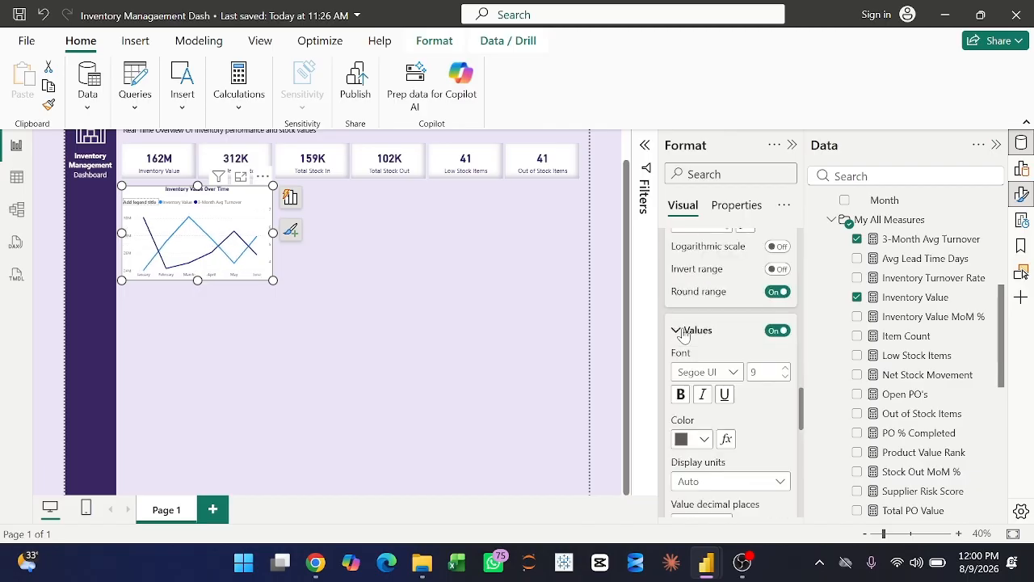
scroll(705, 347, "down", 2)
left_click(704, 345)
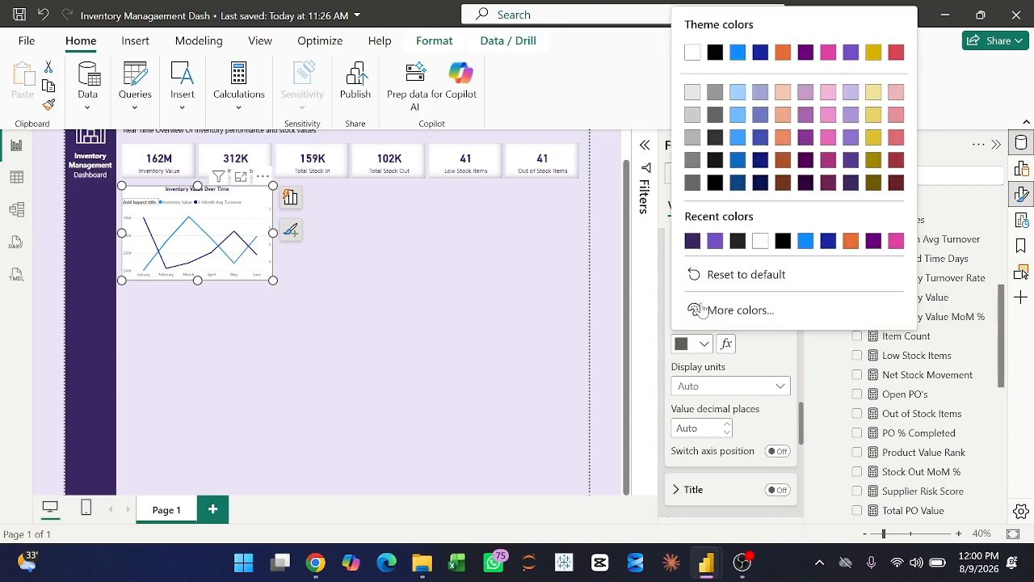
left_click(693, 242)
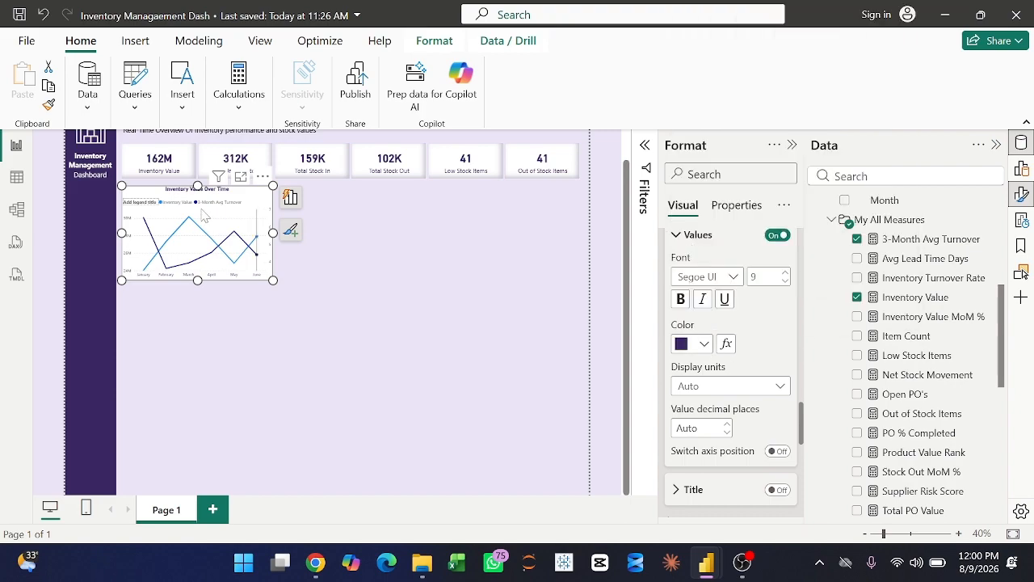
Turn off the line chart's legend title and color the legend text dark purple.
scroll(755, 347, "down", 3)
left_click(689, 344)
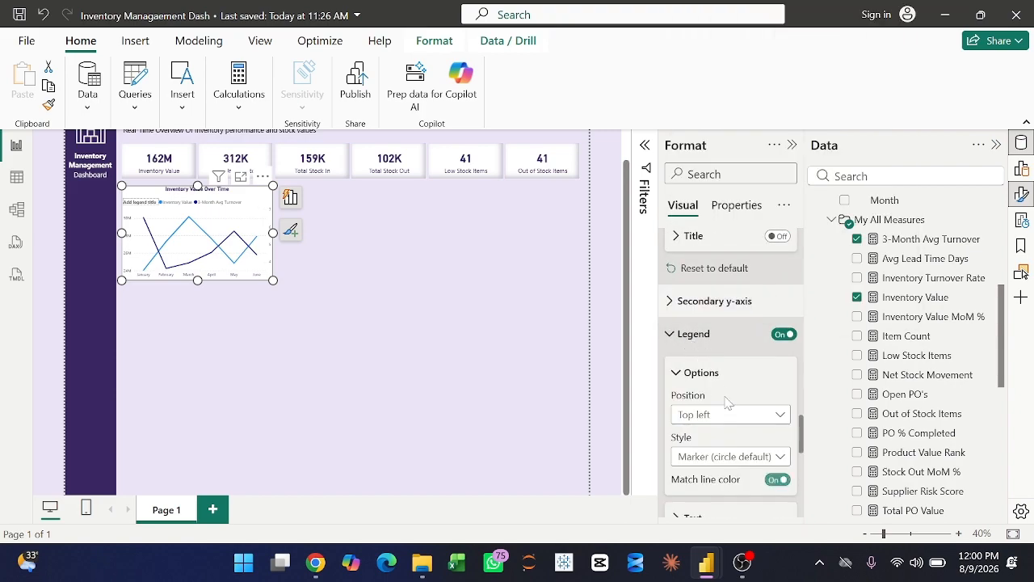
scroll(732, 412, "down", 3)
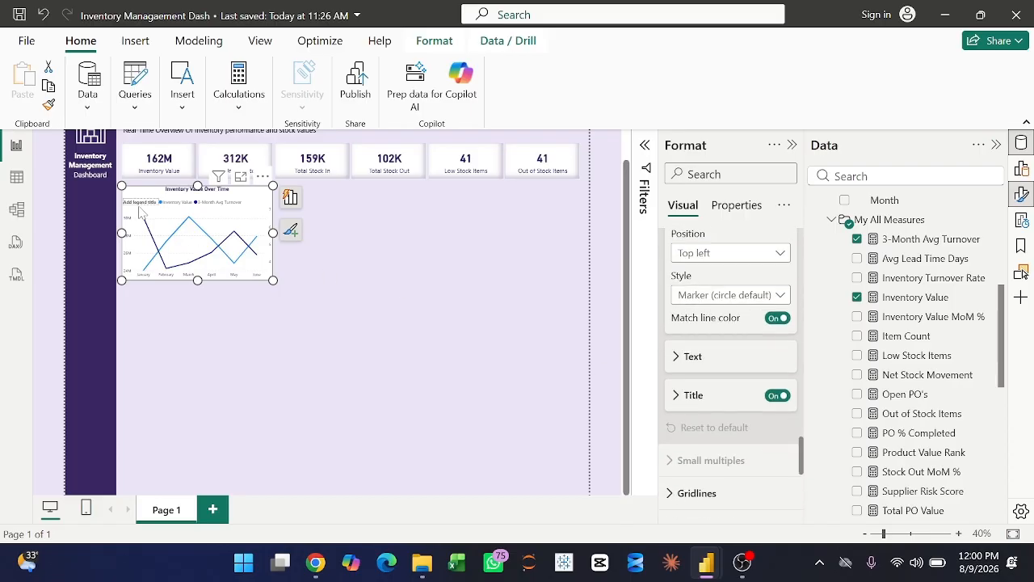
left_click(778, 397)
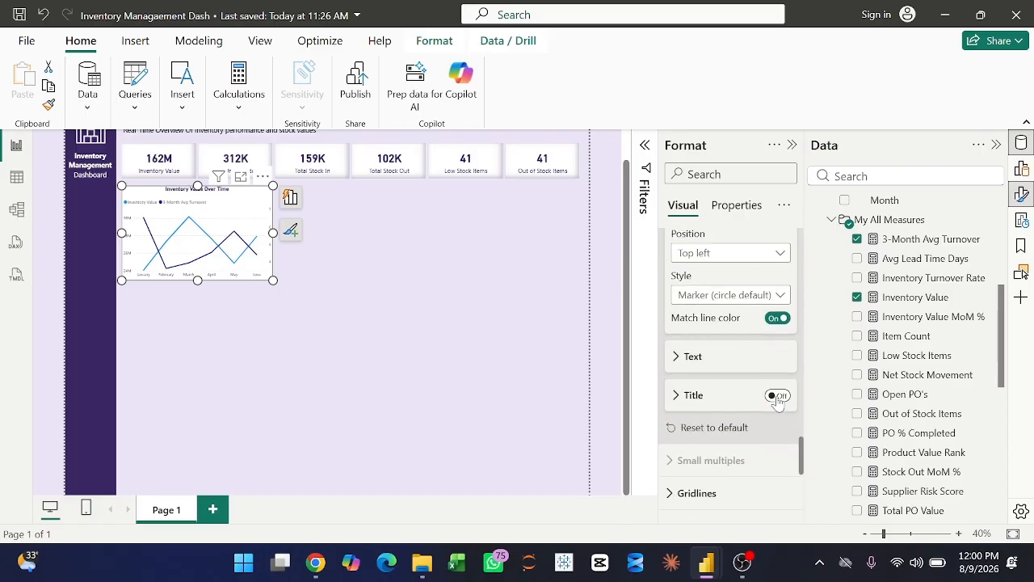
left_click(711, 358)
scroll(711, 363, "down", 2)
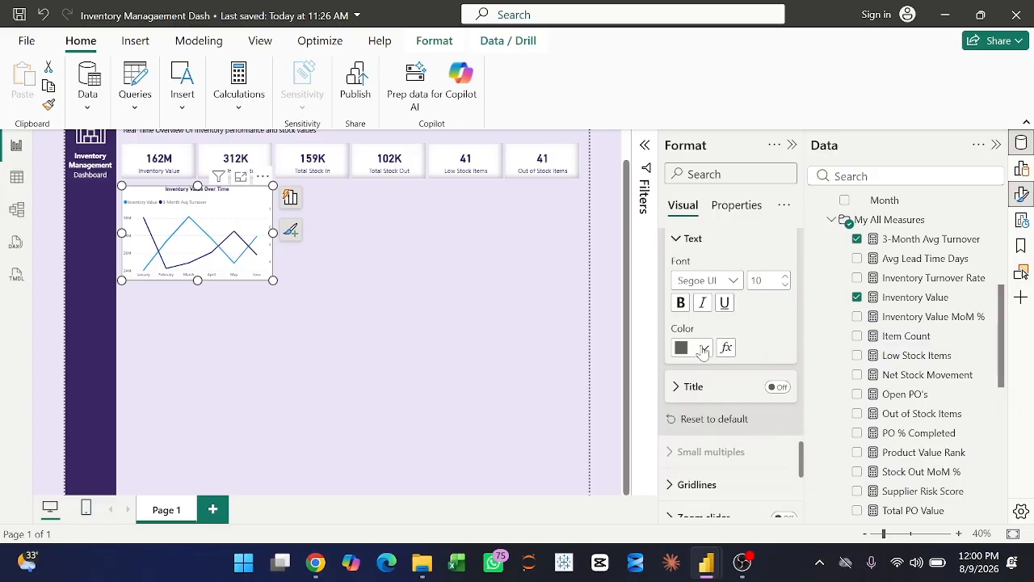
left_click(700, 348)
left_click(693, 244)
Turn off the line chart's horizontal gridlines.
scroll(698, 311, "down", 5)
scroll(698, 311, "up", 2)
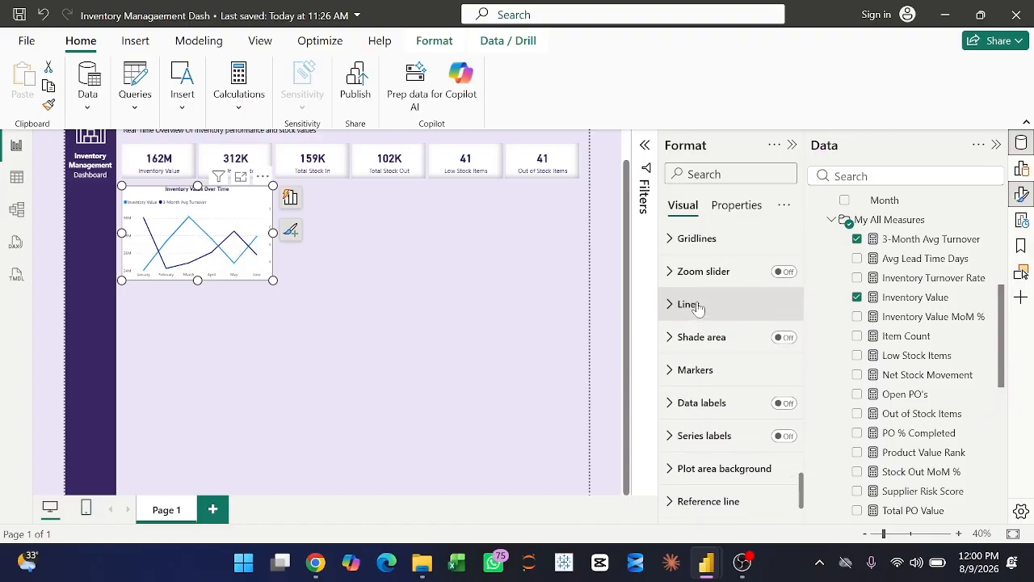
left_click(687, 238)
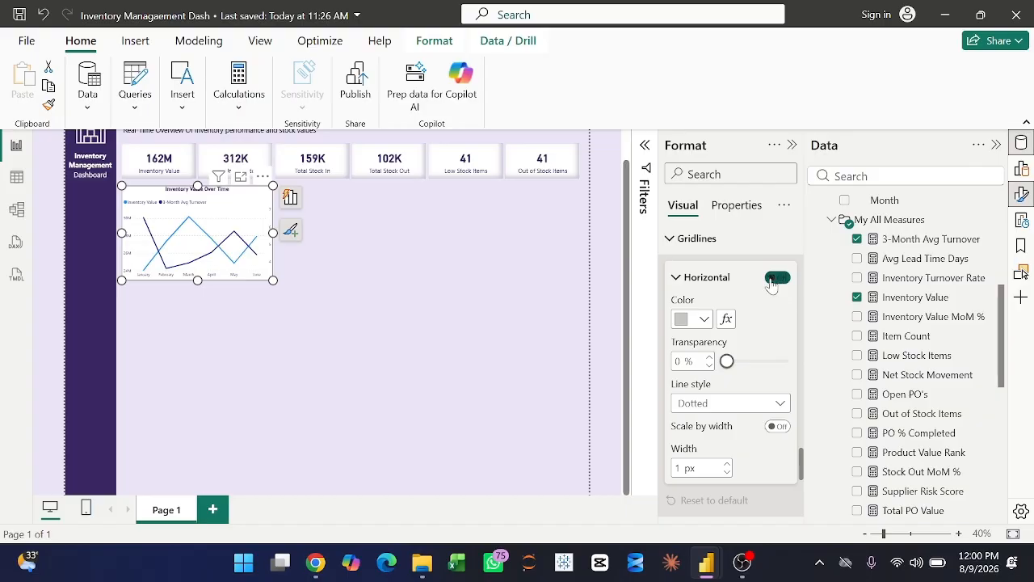
left_click(778, 277)
left_click(700, 241)
Turn on the line chart's shade area and show markers for all series.
scroll(734, 332, "down", 2)
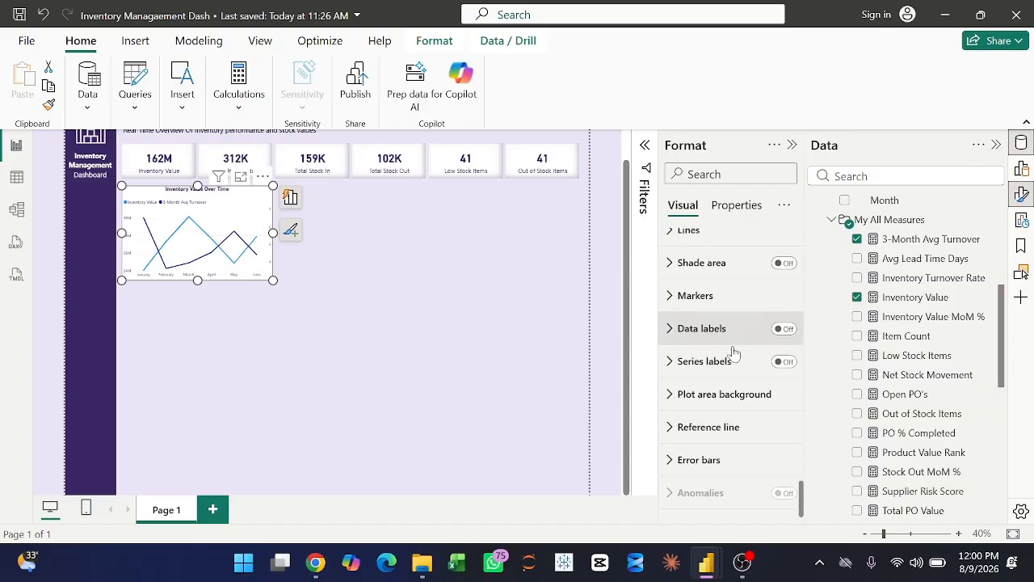
left_click(784, 272)
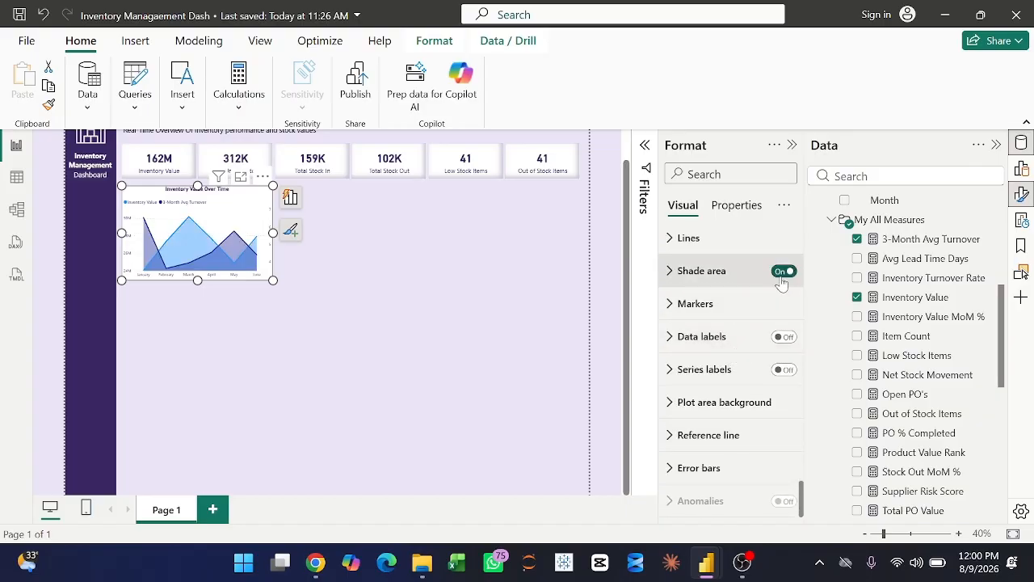
left_click(733, 309)
left_click(780, 409)
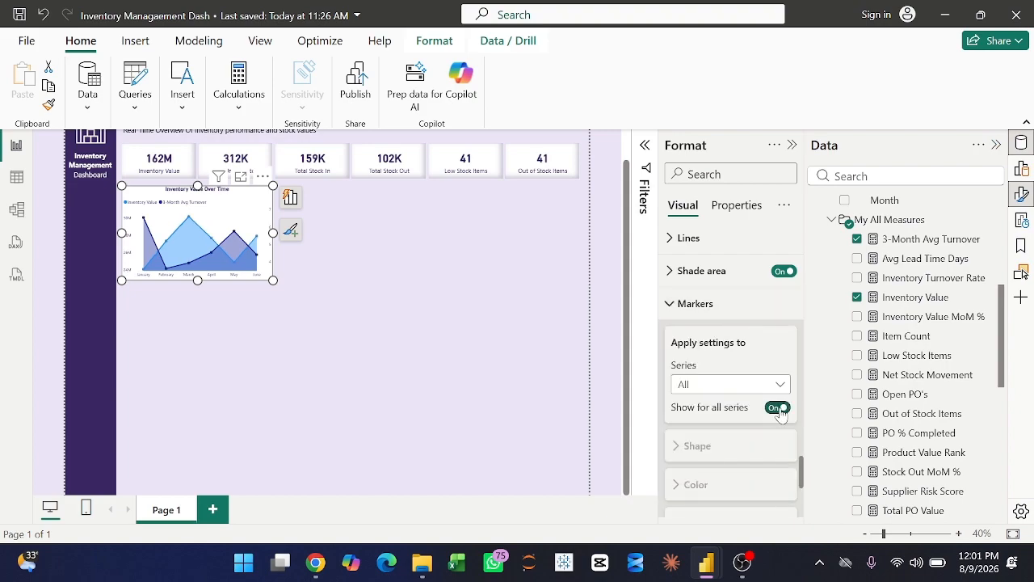
Turn on data labels for the line chart and color their values dark purple.
scroll(781, 386, "down", 5)
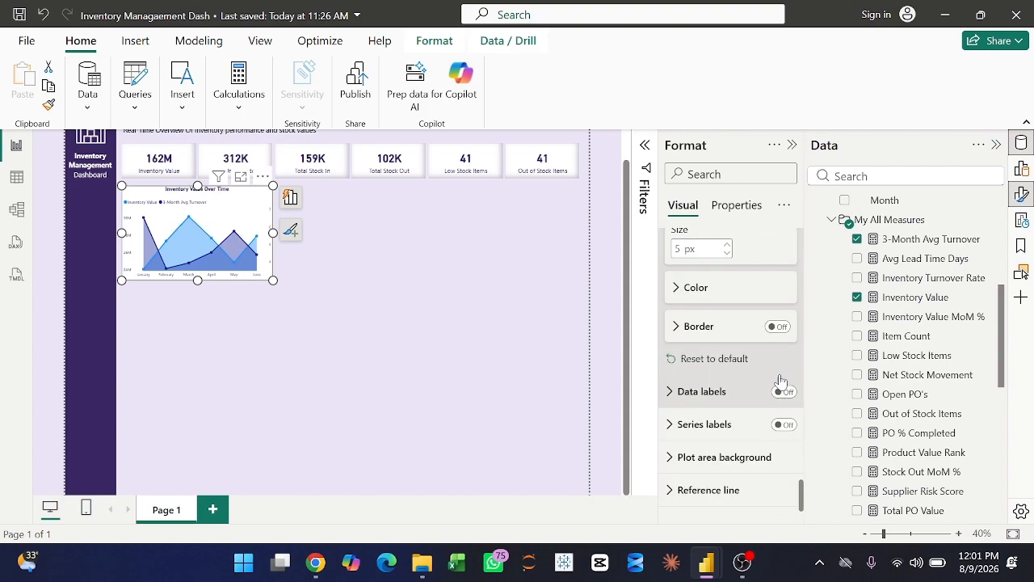
scroll(727, 396, "down", 1)
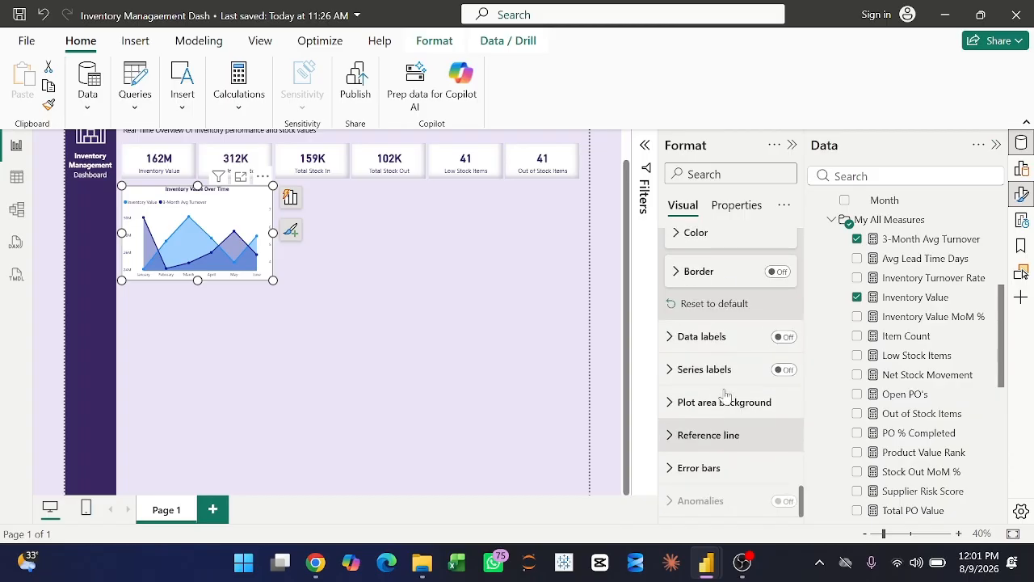
left_click(781, 338)
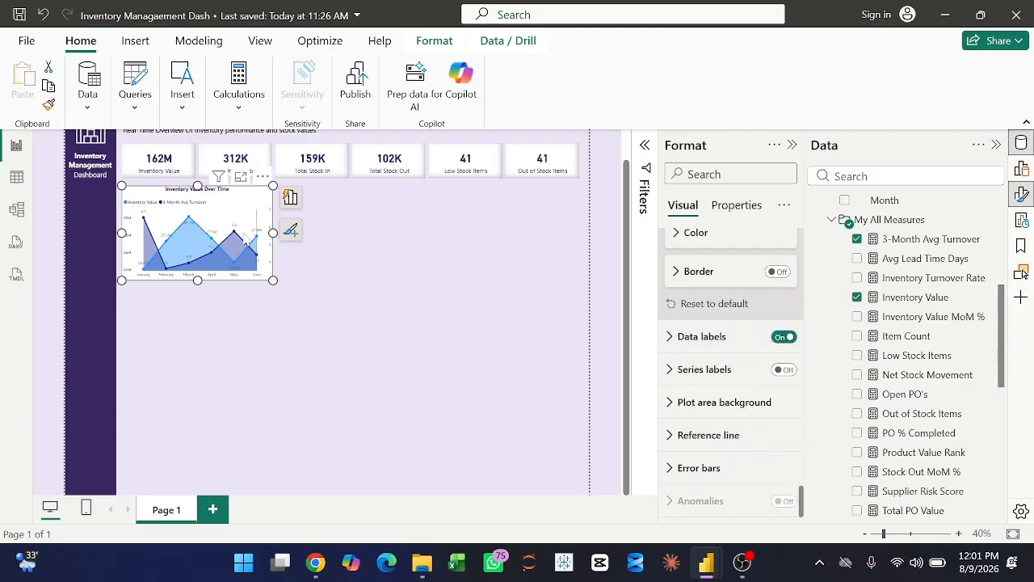
left_click(696, 336)
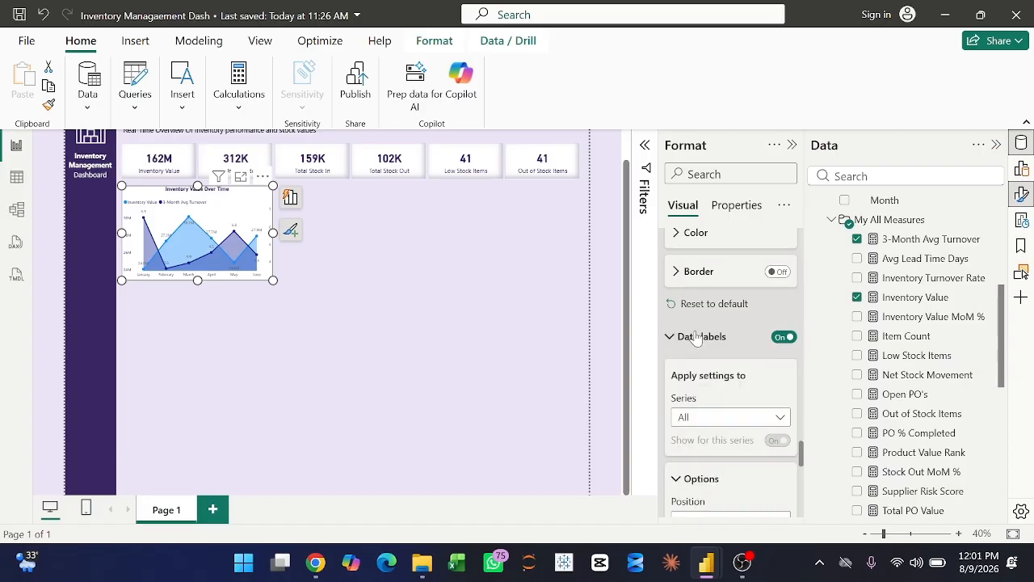
scroll(712, 414, "down", 2)
scroll(712, 415, "down", 3)
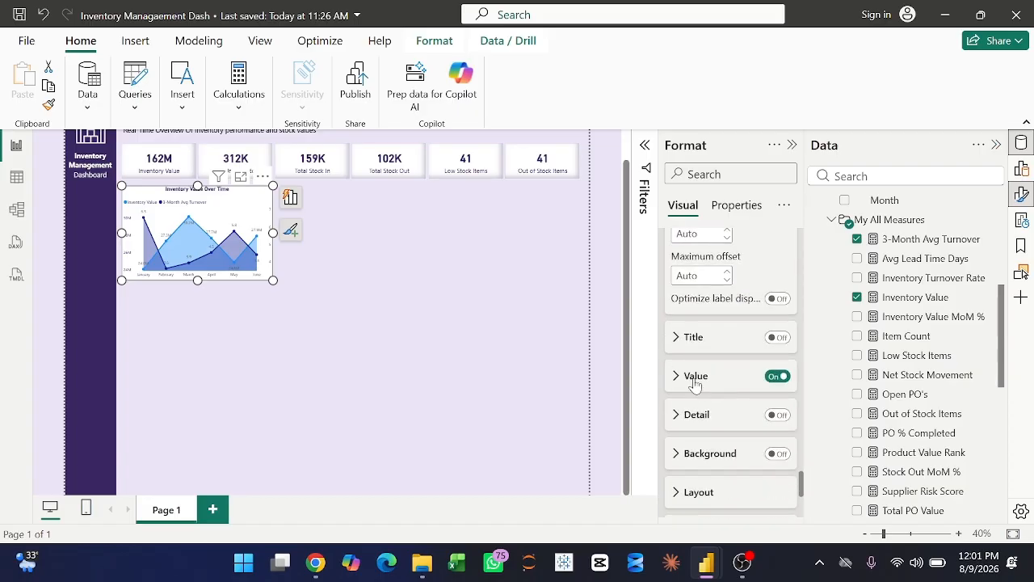
left_click(698, 377)
scroll(718, 437, "down", 2)
left_click(700, 455)
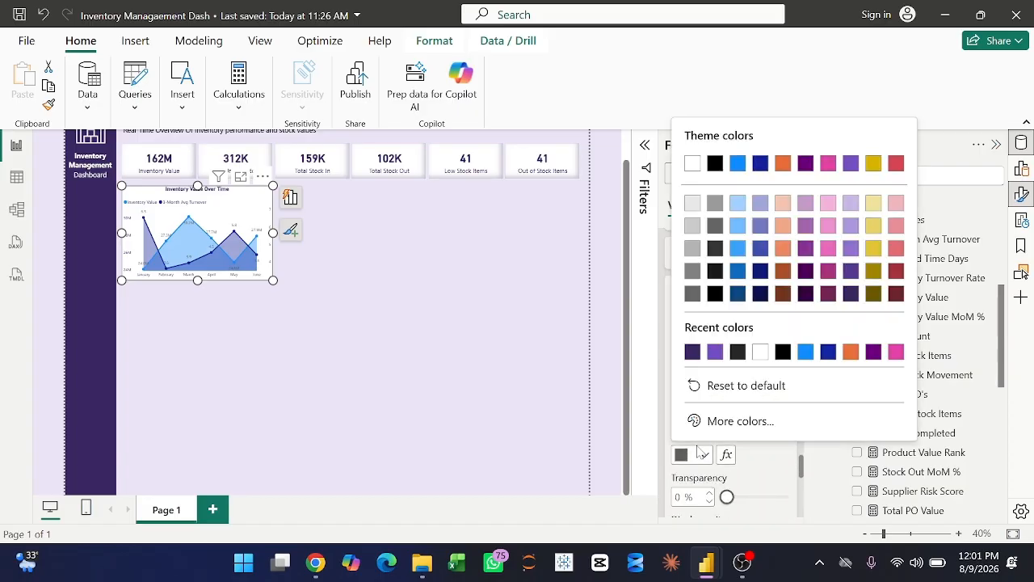
left_click(694, 352)
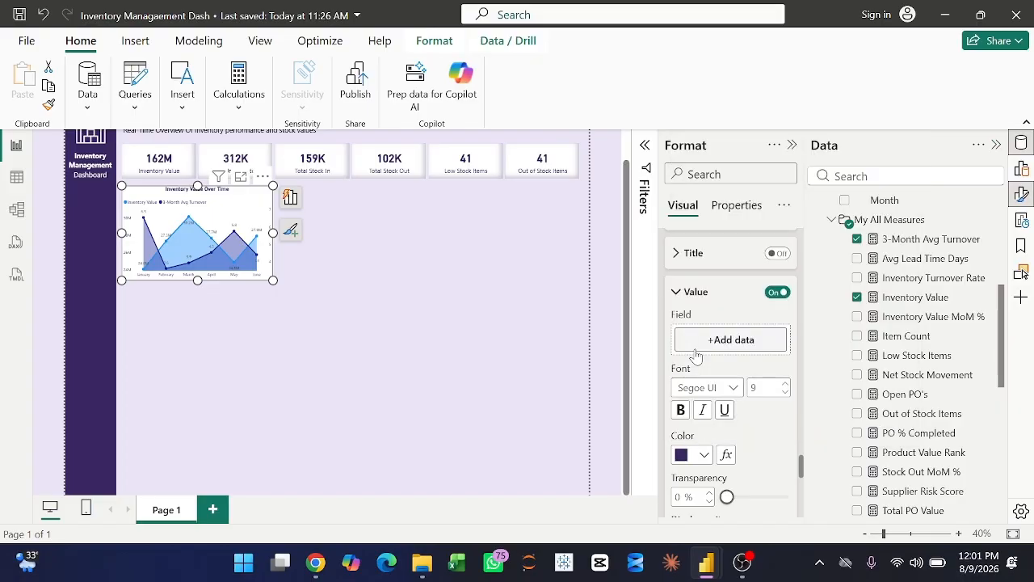
mouse_move(207, 221)
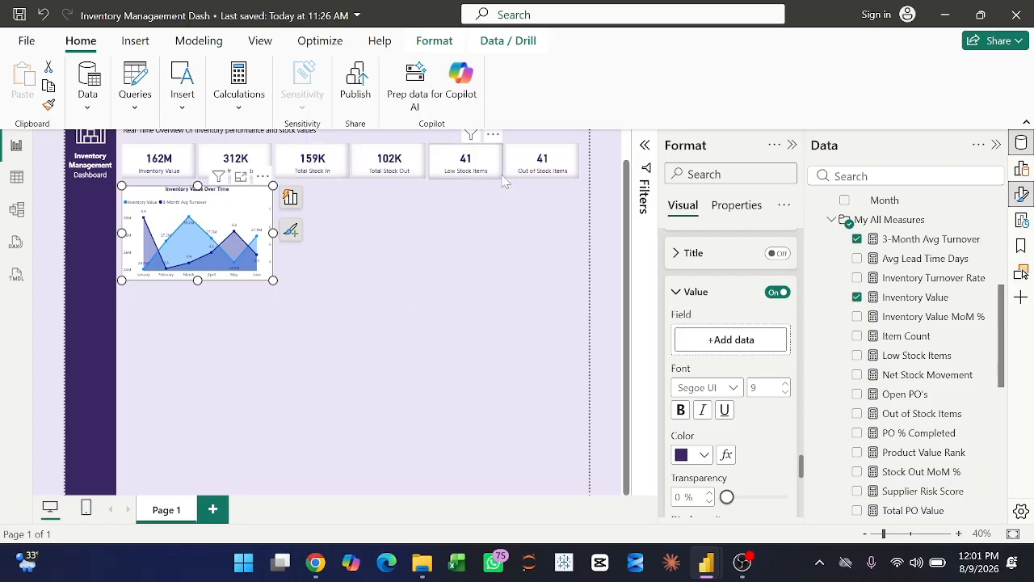
Add a dark purple shadow to the line chart with its offset set to Inside.
scroll(739, 373, "up", 5)
scroll(740, 372, "up", 10)
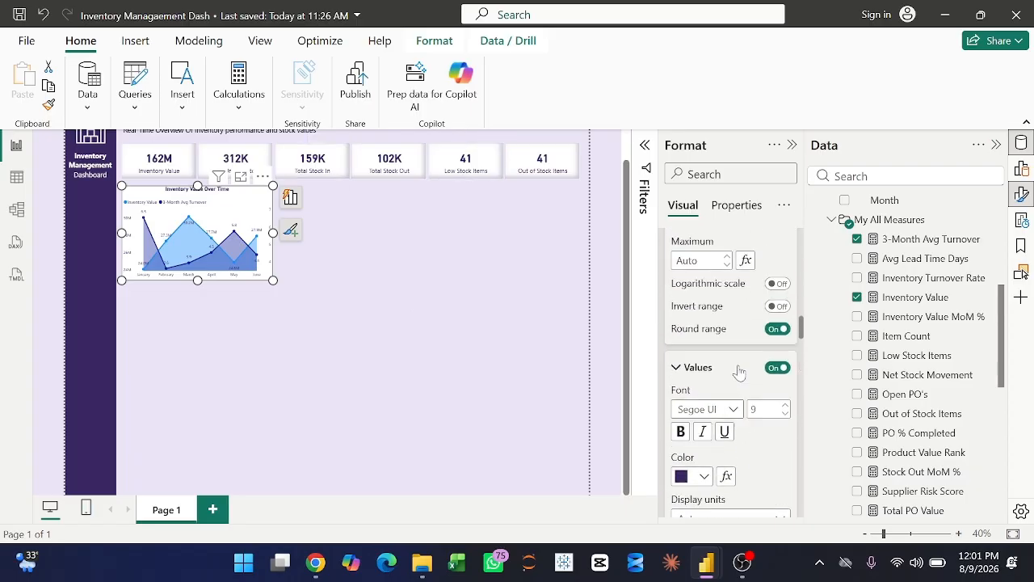
left_click(683, 244)
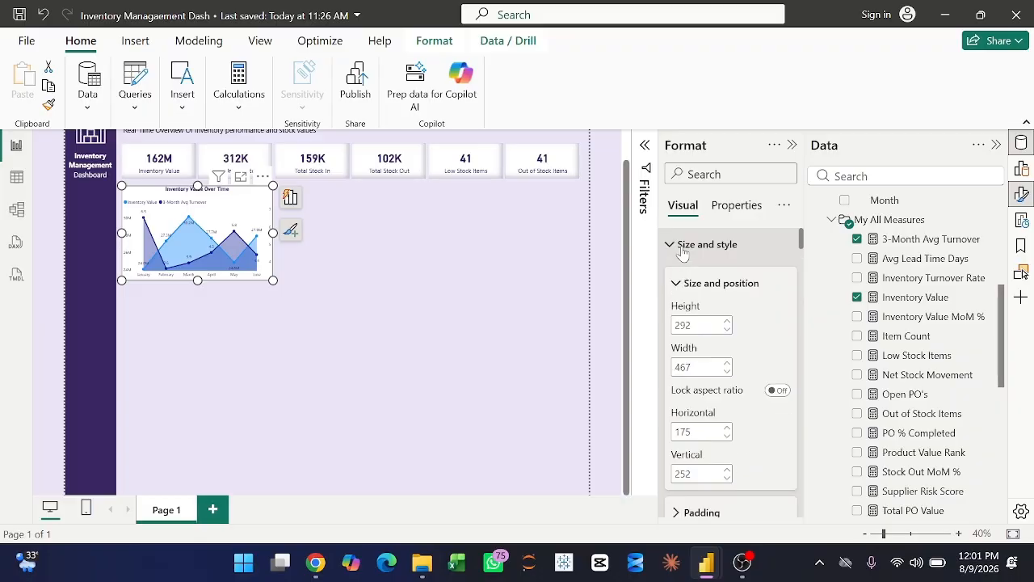
scroll(702, 324, "down", 4)
left_click(693, 343)
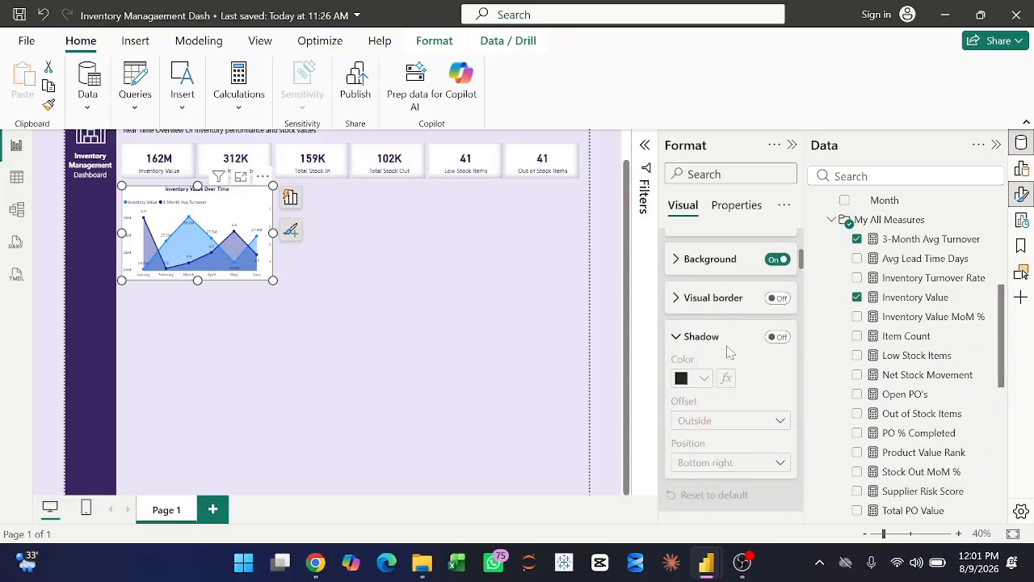
left_click(775, 336)
scroll(754, 359, "down", 2)
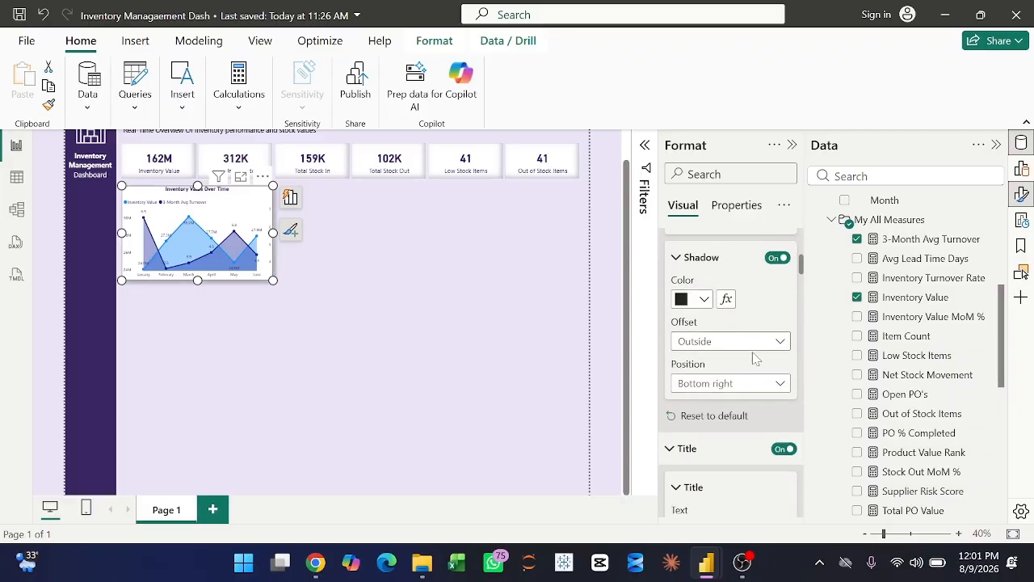
left_click(698, 301)
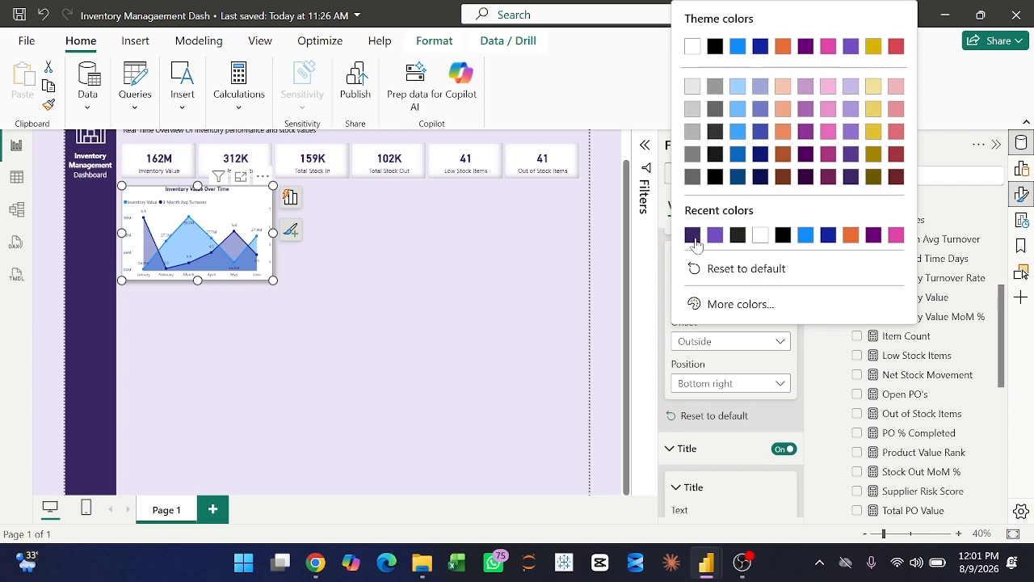
left_click(694, 239)
left_click(750, 340)
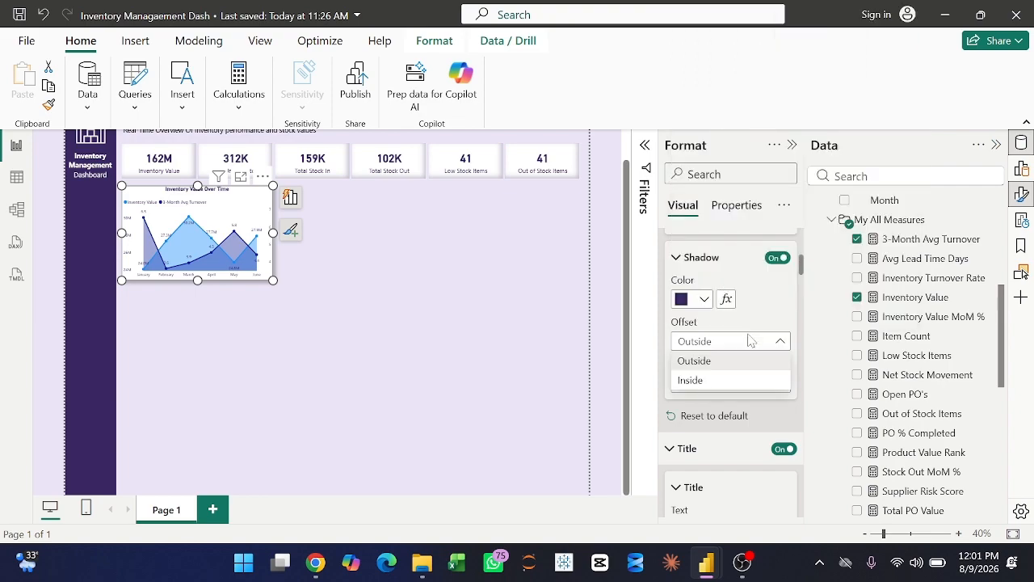
left_click(717, 381)
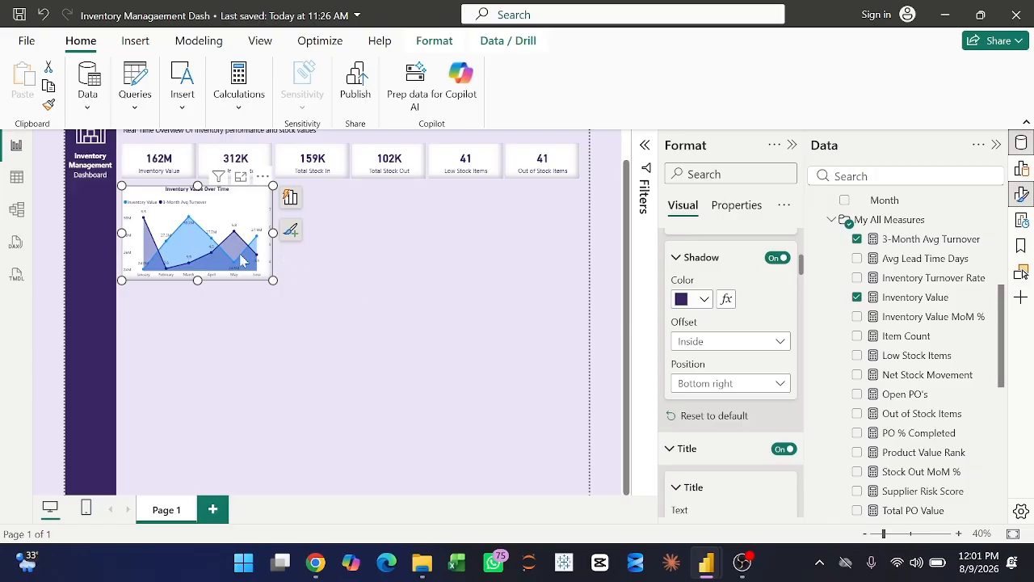
mouse_move(243, 268)
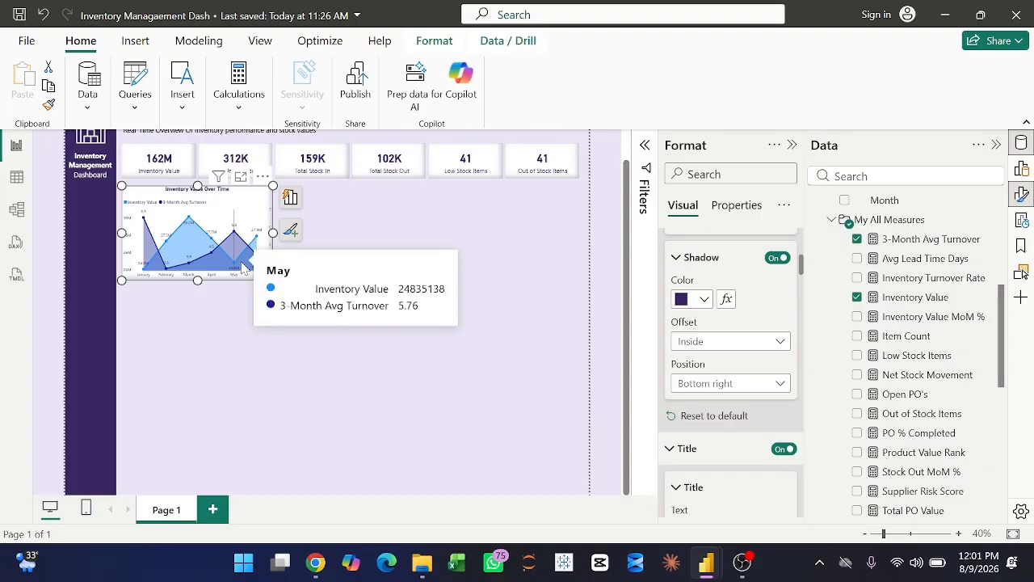
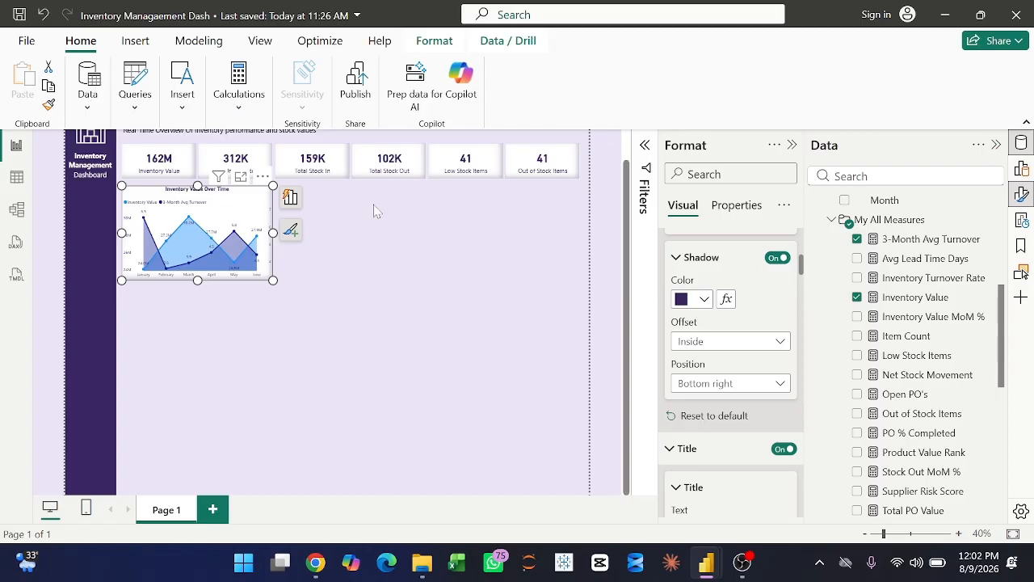
Insert a donut chart directly beside the line chart and shrink it to the line chart's height.
left_click(373, 205)
left_click(1022, 193)
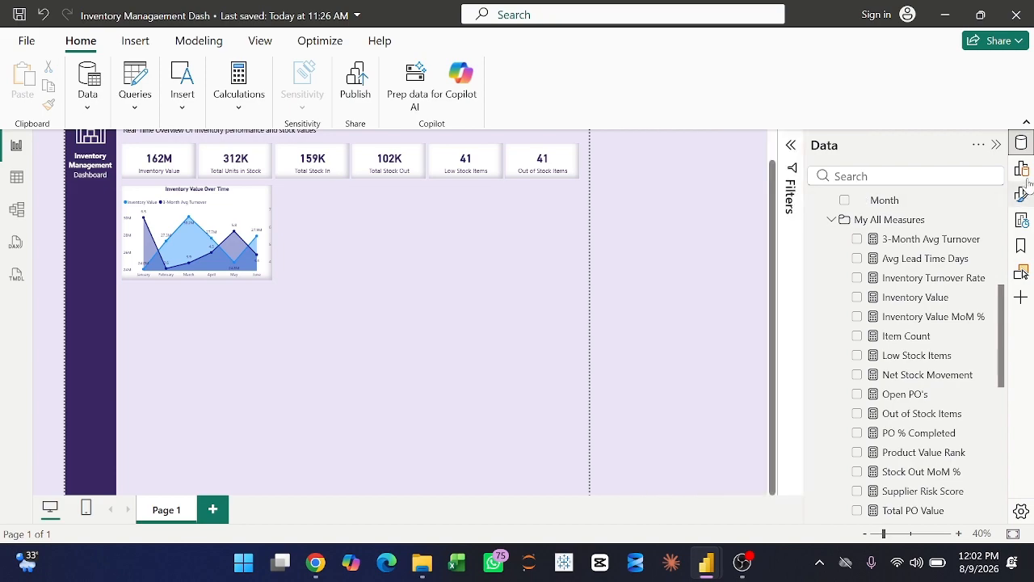
left_click(1023, 167)
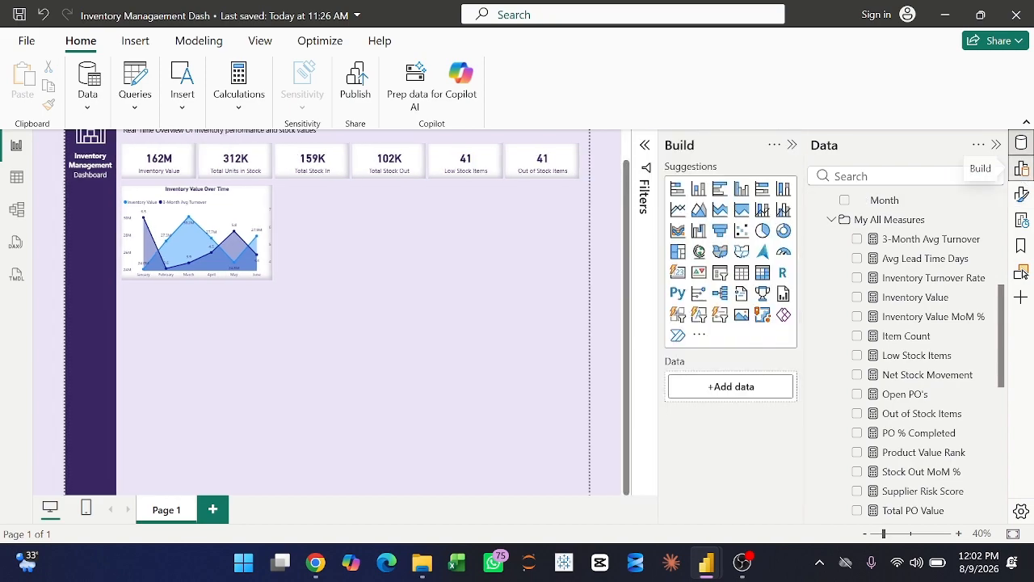
left_click(784, 231)
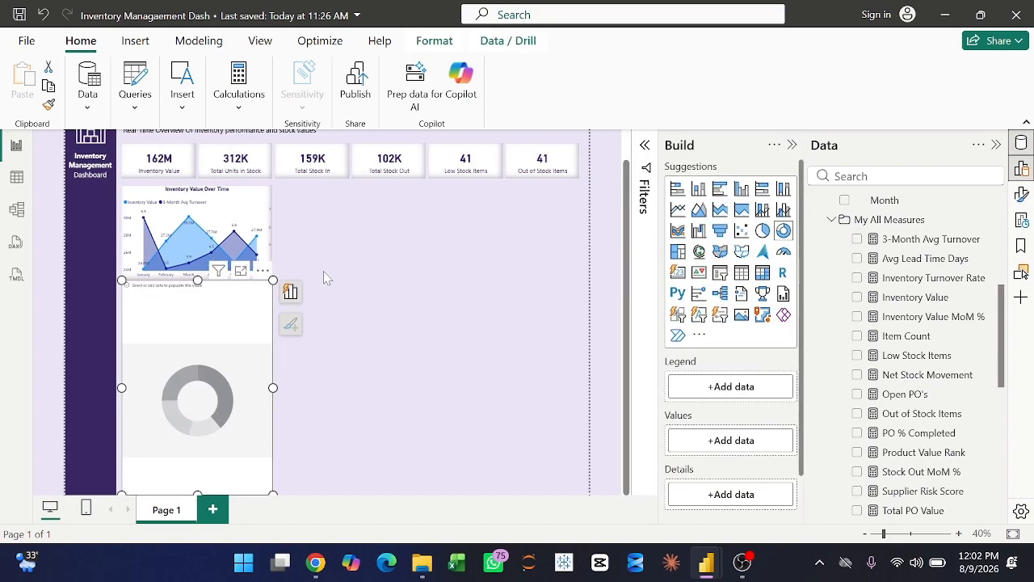
left_click_drag(196, 342, 352, 248)
left_click_drag(353, 400, 348, 289)
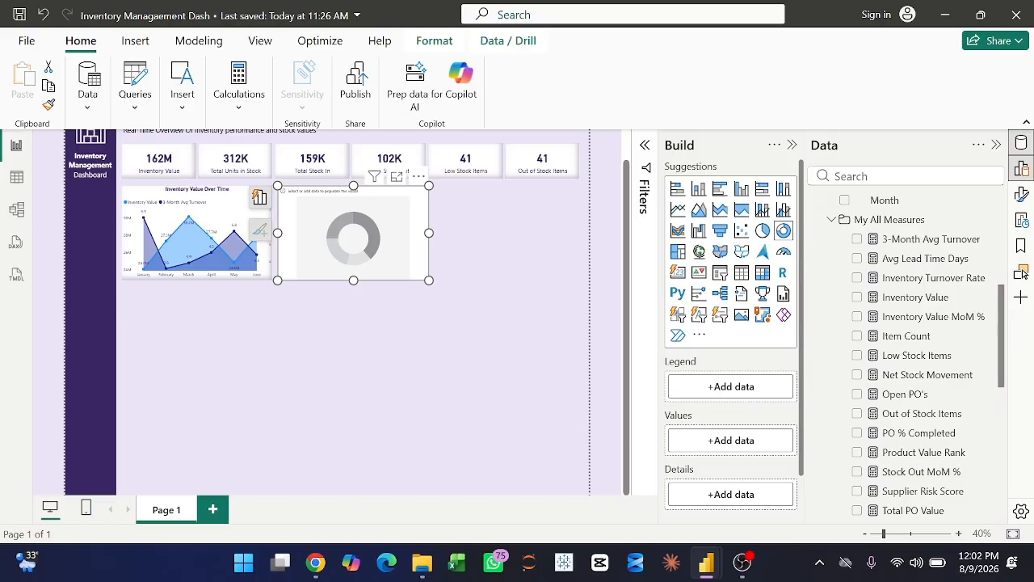
Assign Category to the donut chart's legend and the Inventory Value measure to its values.
type("cate")
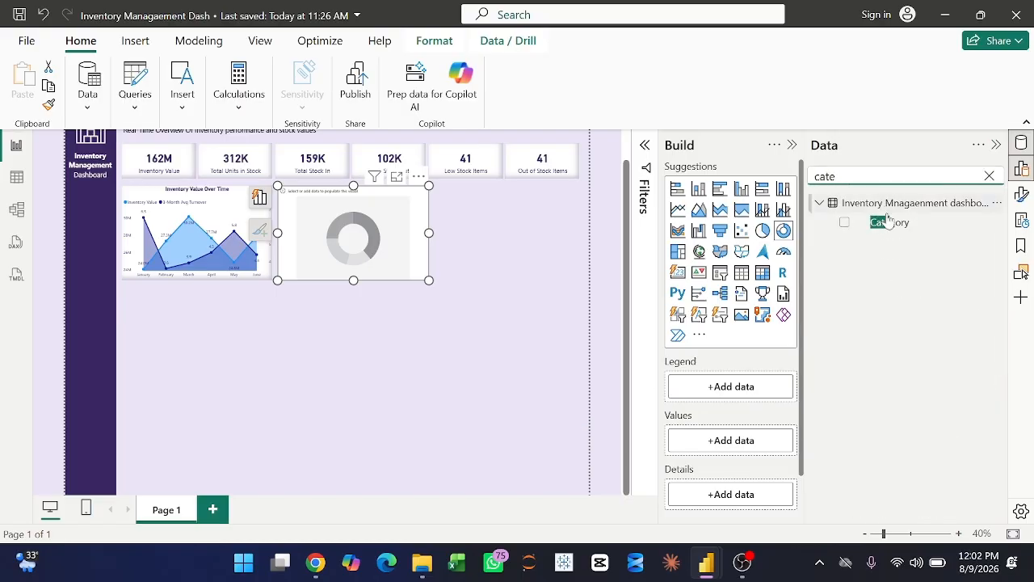
left_click_drag(889, 222, 726, 392)
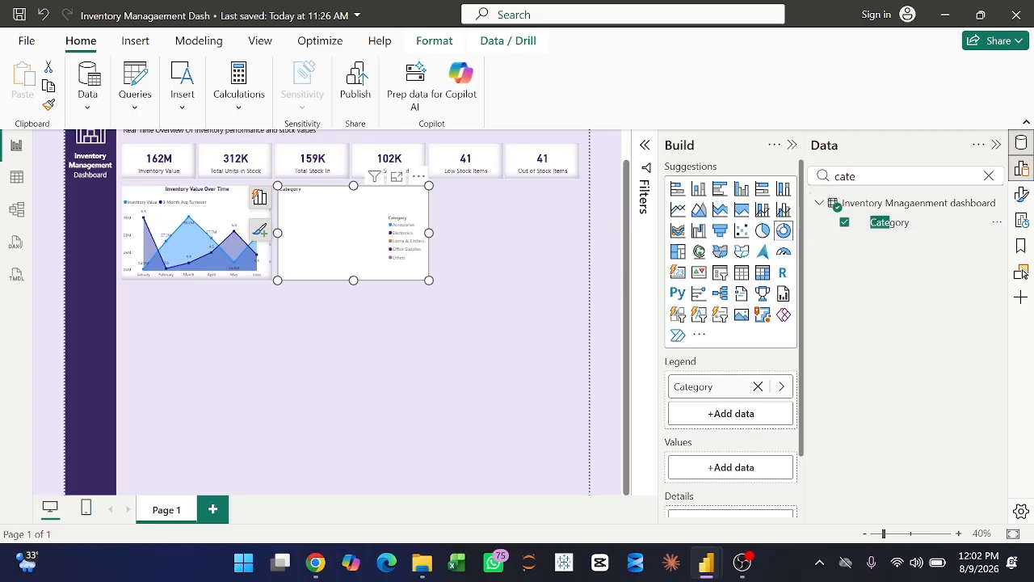
double_click(831, 176)
type("in")
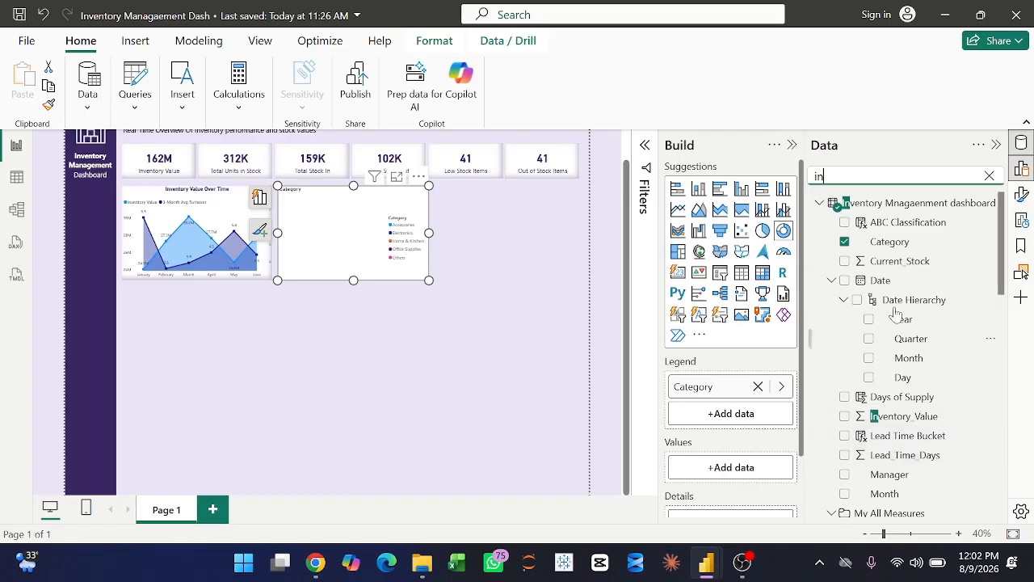
scroll(899, 355, "down", 3)
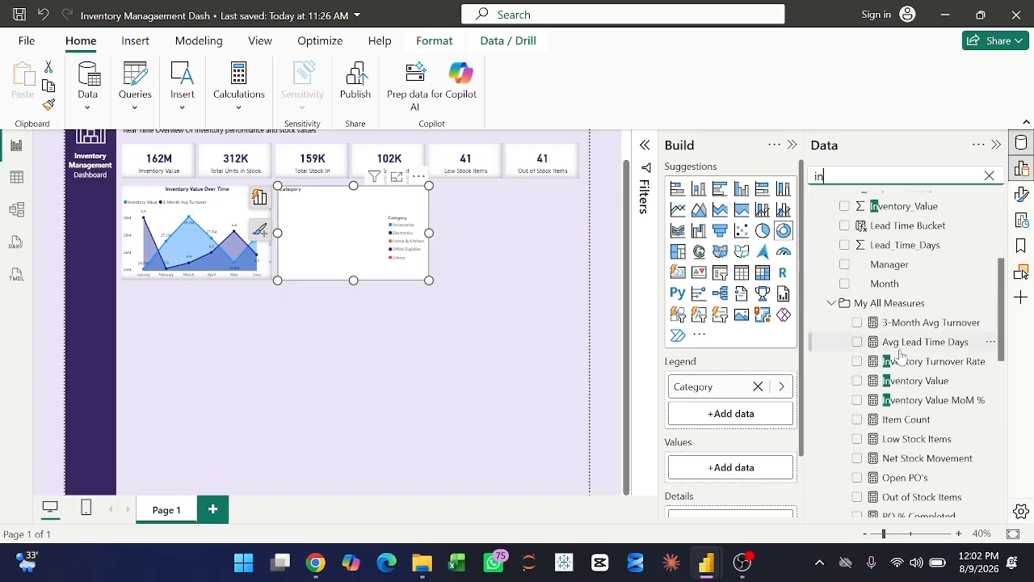
left_click_drag(926, 381, 736, 465)
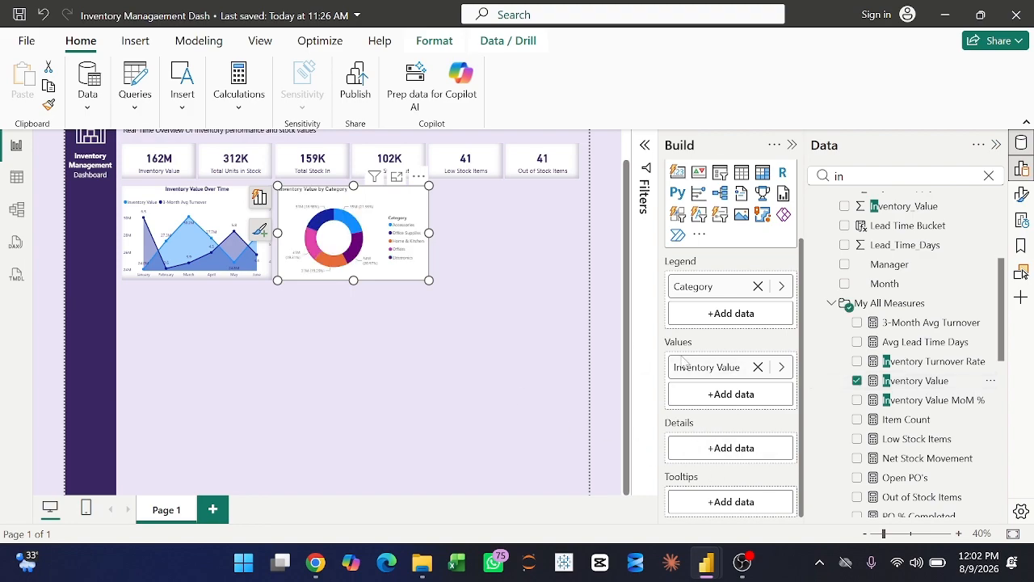
Copy the line chart's formatting onto the donut chart with Format Painter.
left_click(230, 204)
left_click(48, 104)
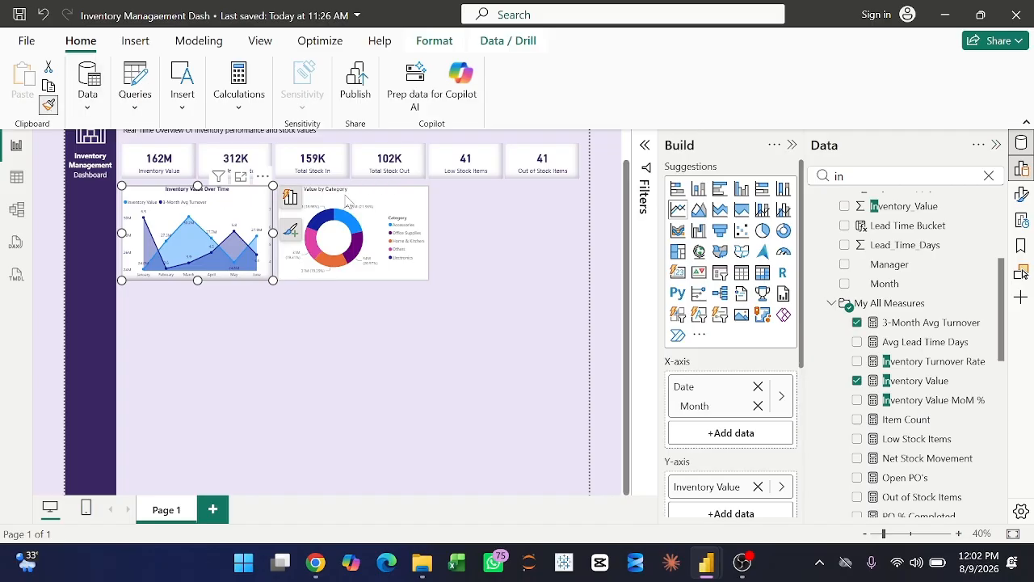
left_click(404, 194)
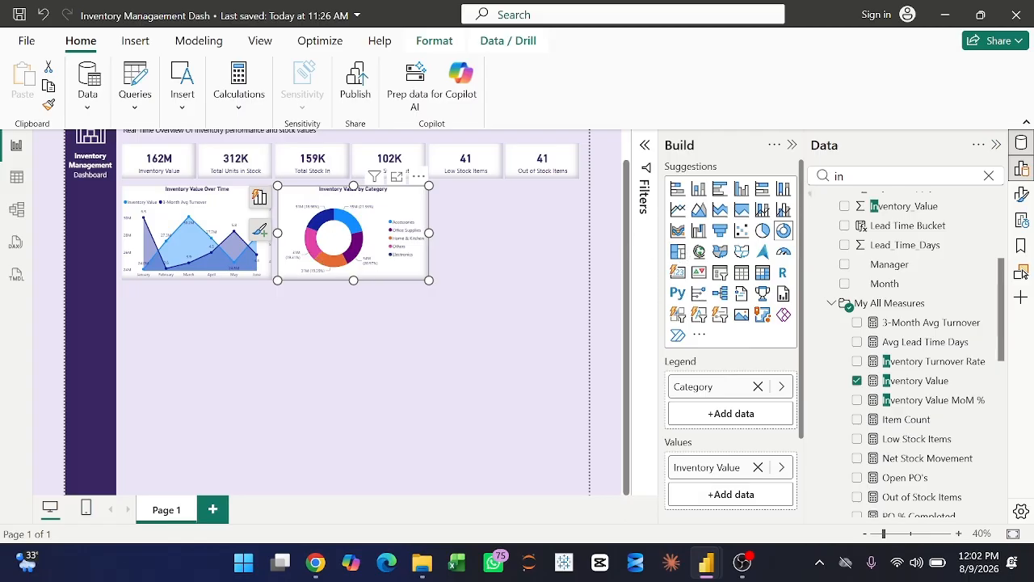
Color the donut chart's Accessories slice dark purple.
left_click(1023, 196)
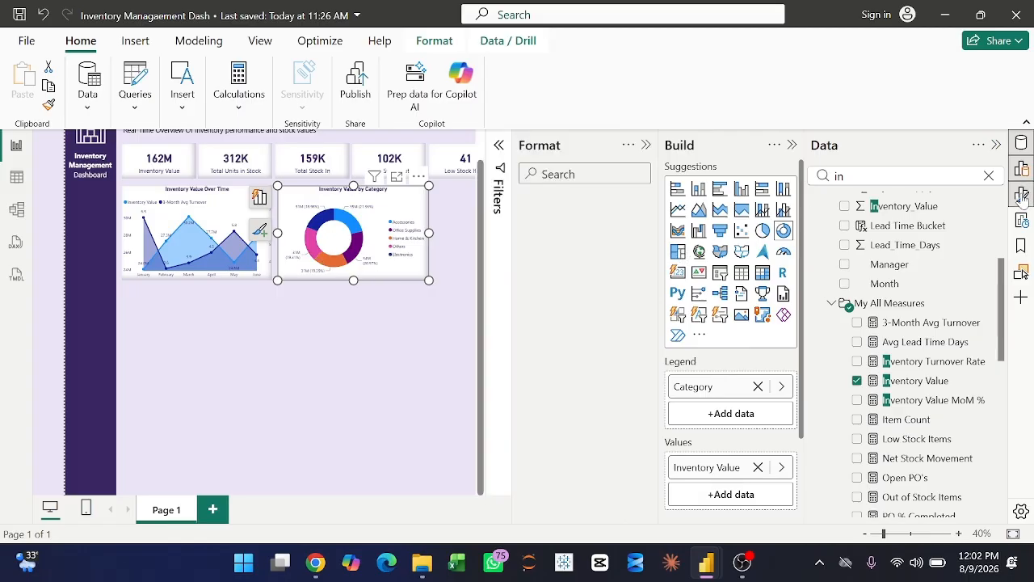
left_click(792, 144)
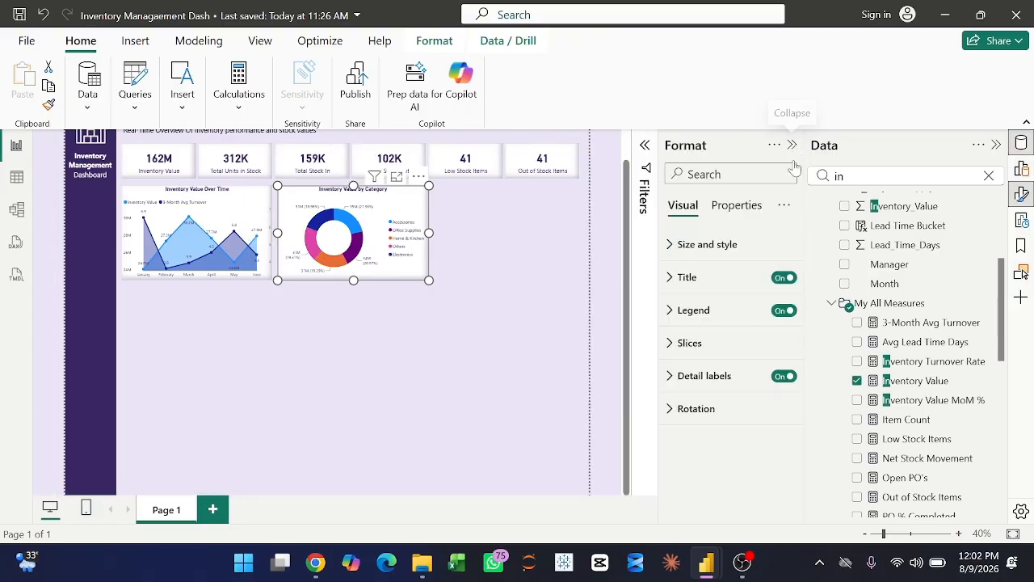
left_click(687, 279)
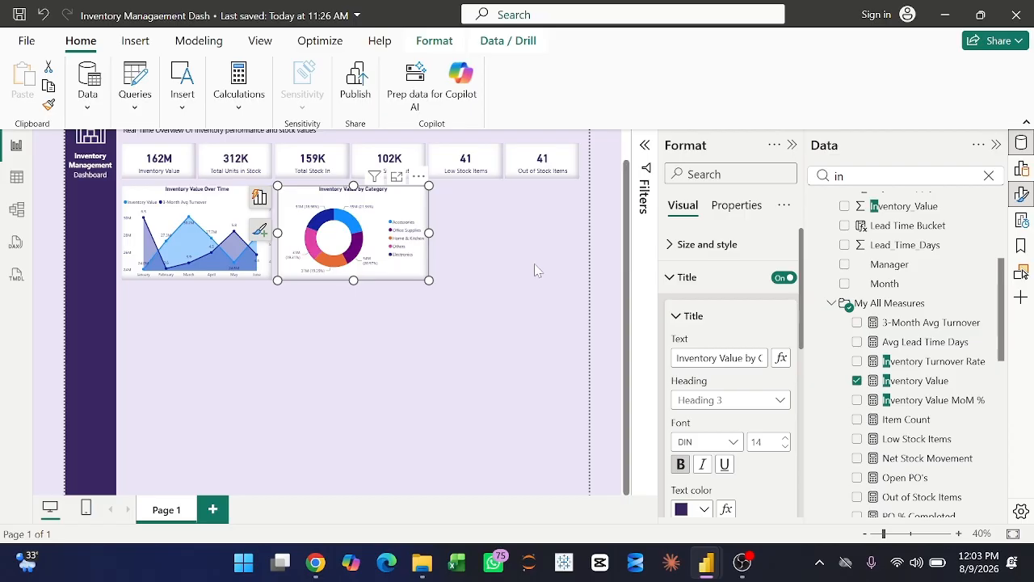
scroll(715, 364, "down", 5)
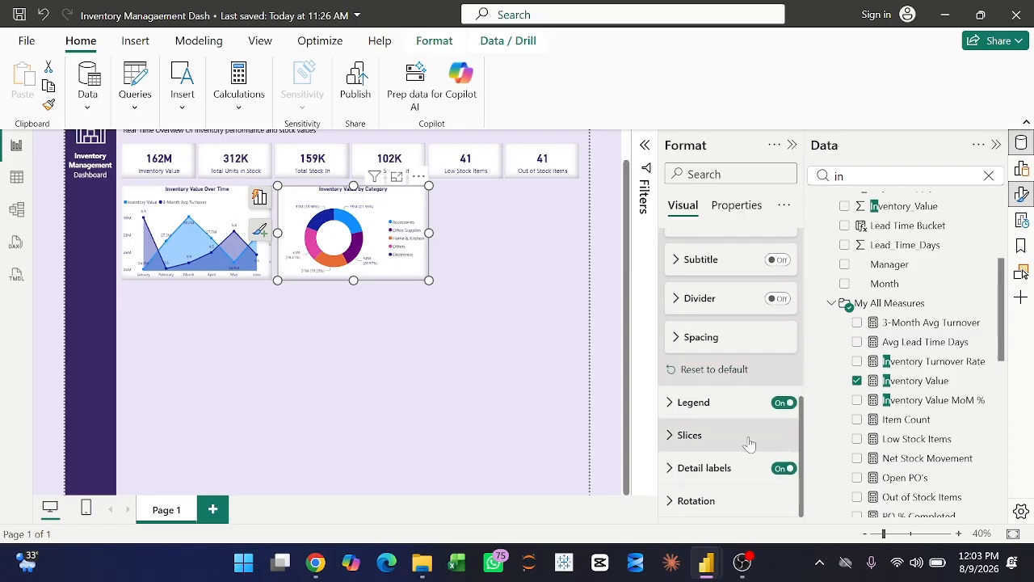
left_click(697, 435)
scroll(751, 473, "down", 2)
scroll(730, 409, "down", 2)
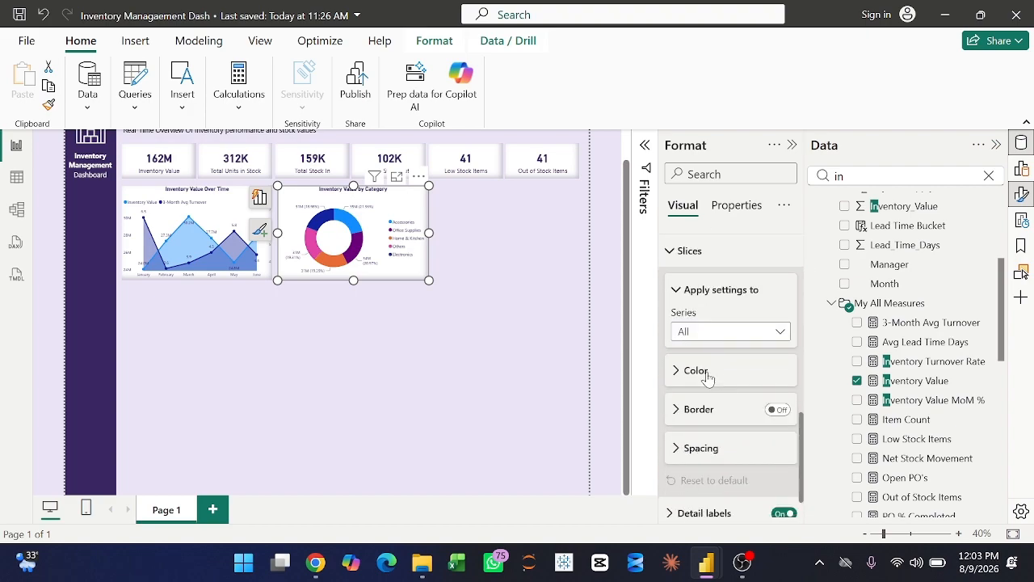
left_click(707, 377)
scroll(745, 420, "down", 2)
scroll(708, 293, "up", 2)
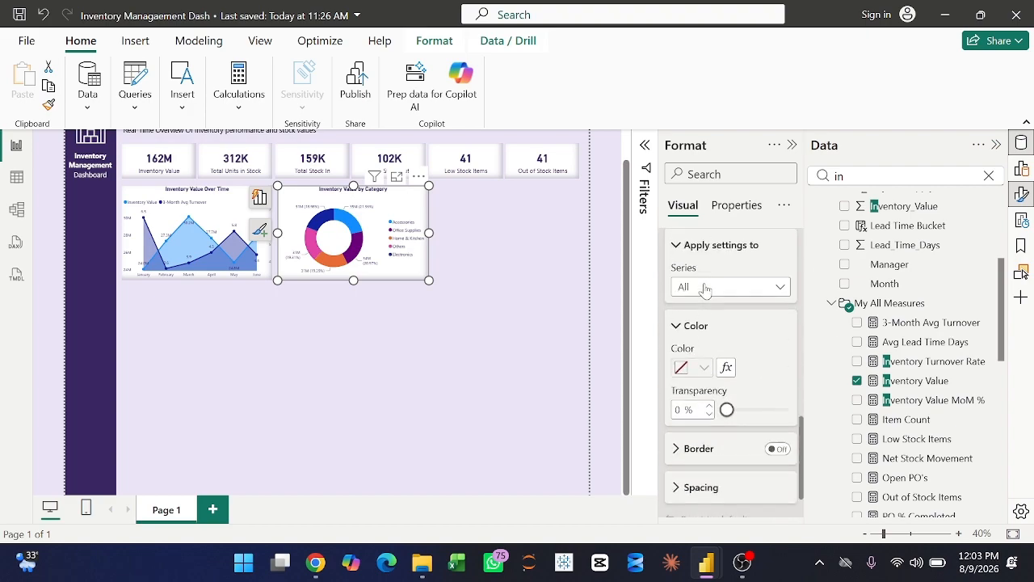
left_click(740, 306)
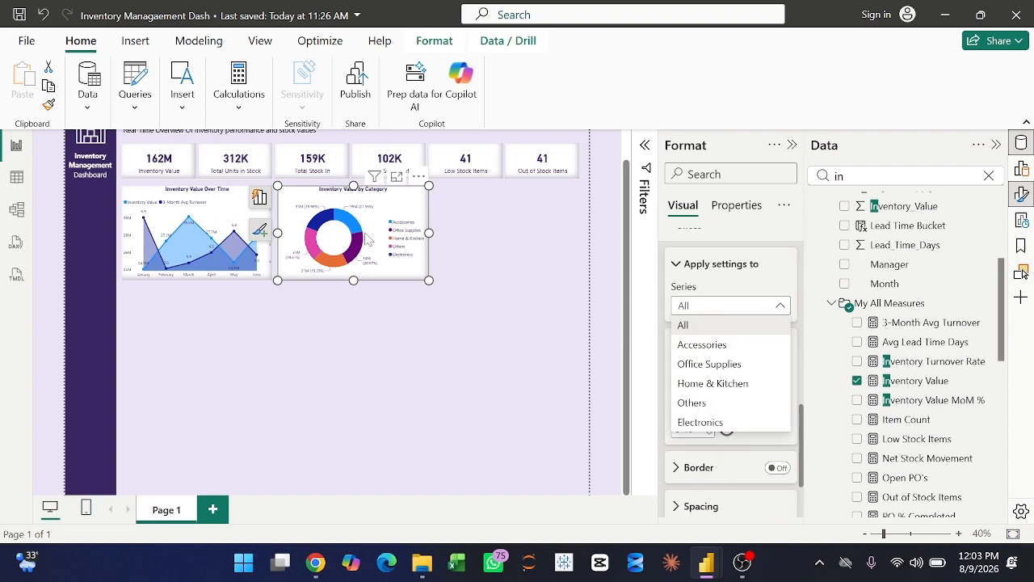
left_click(702, 345)
left_click(704, 387)
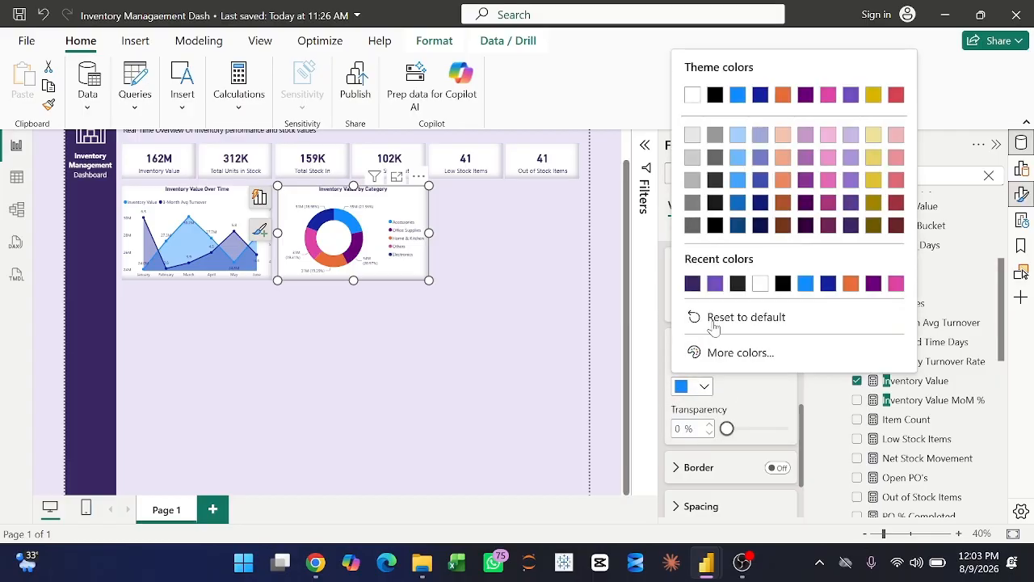
left_click(692, 284)
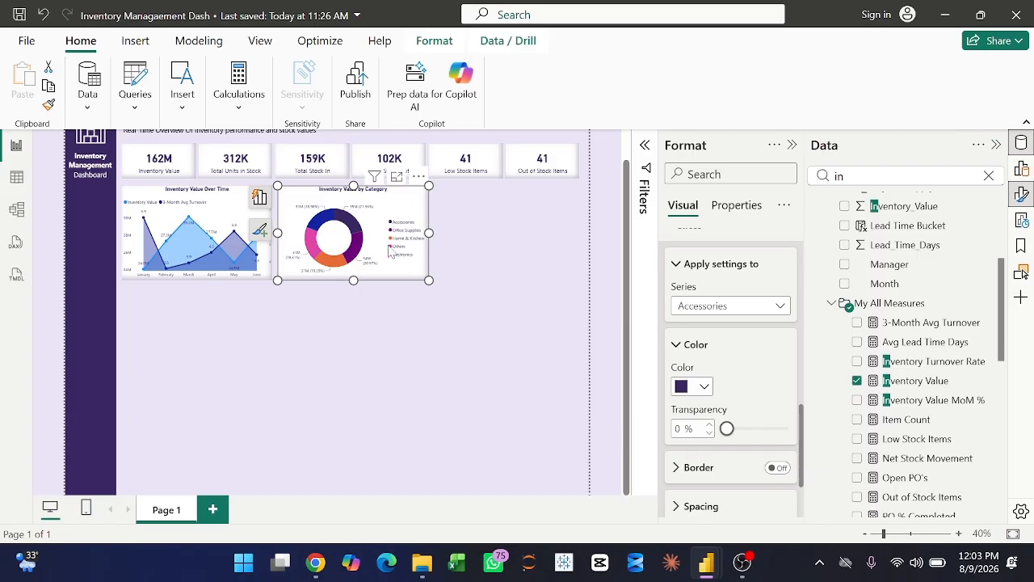
Color the donut chart's Others slice medium purple.
left_click(780, 302)
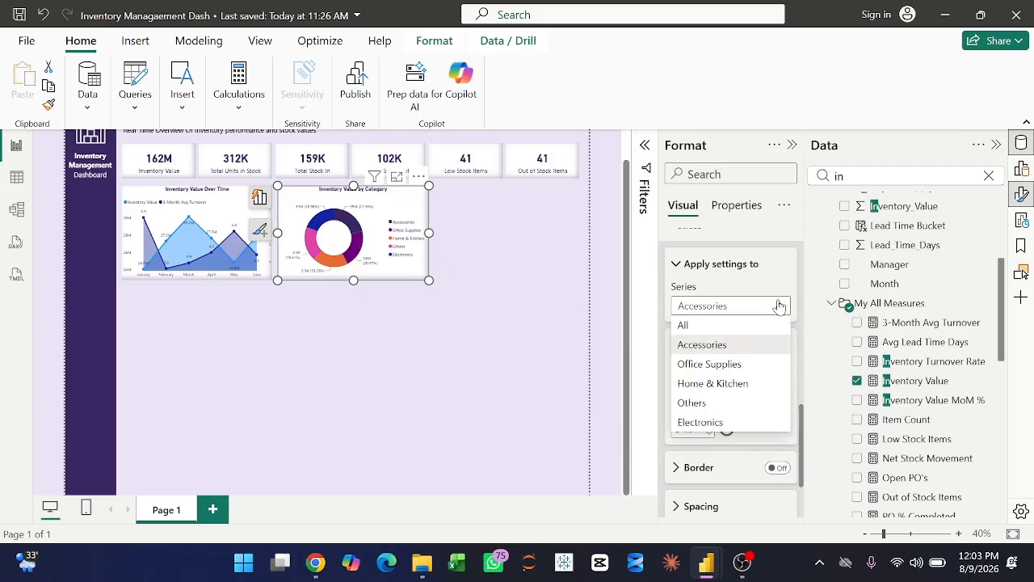
left_click(725, 401)
left_click(694, 387)
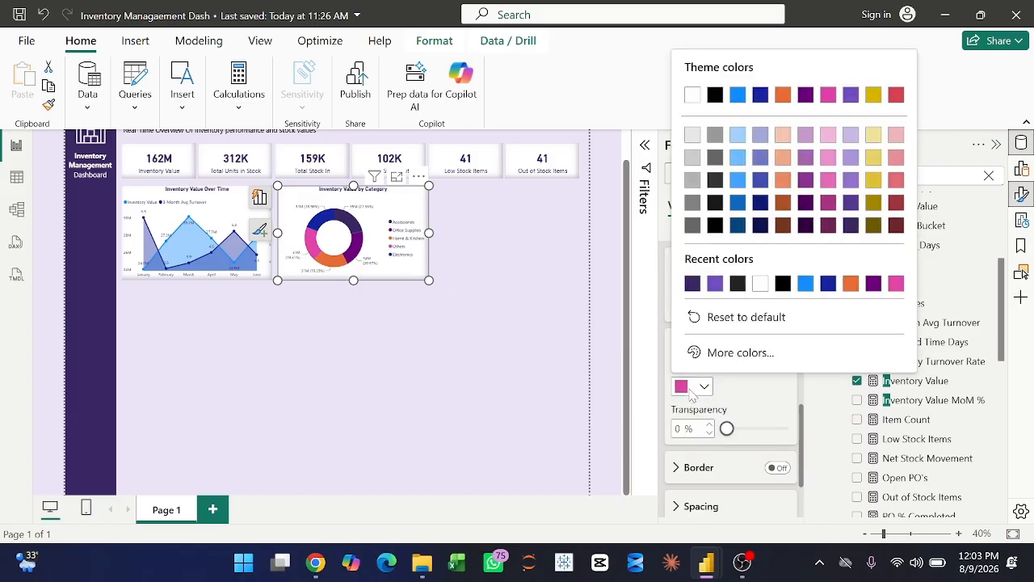
left_click(716, 284)
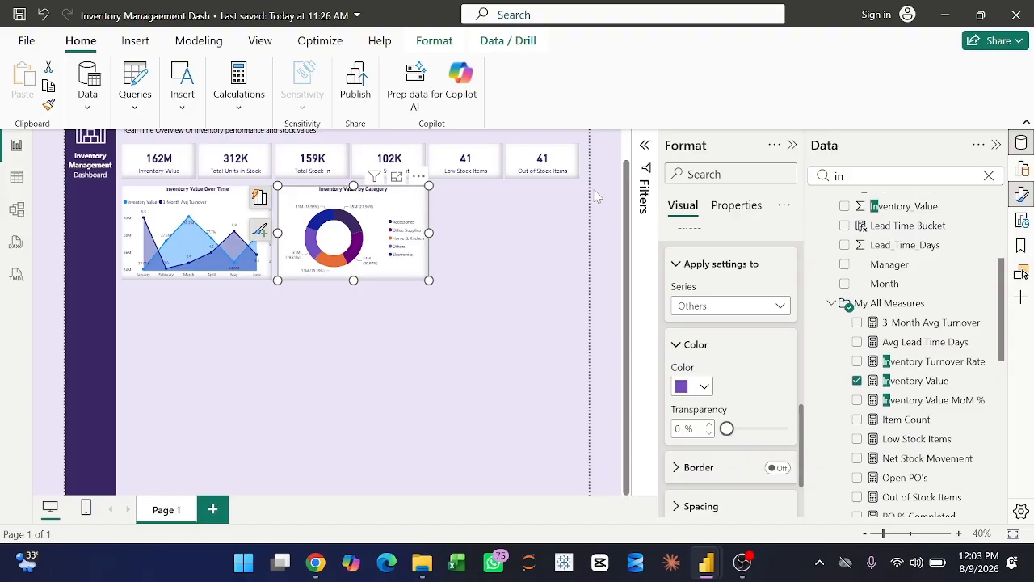
left_click(539, 215)
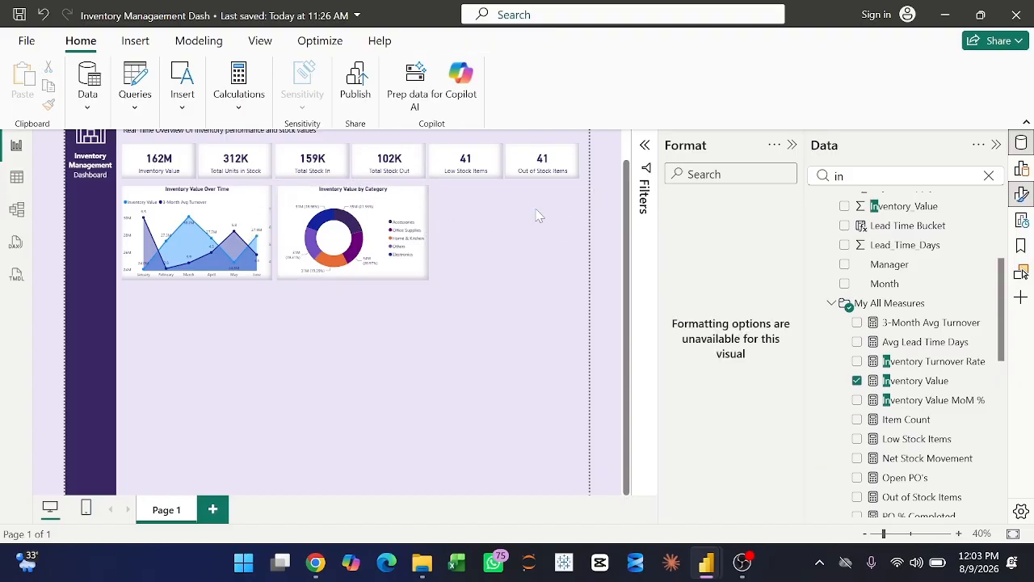
Insert a clustered bar chart directly beside the donut chart and resize it to the donut chart's height.
left_click(1022, 168)
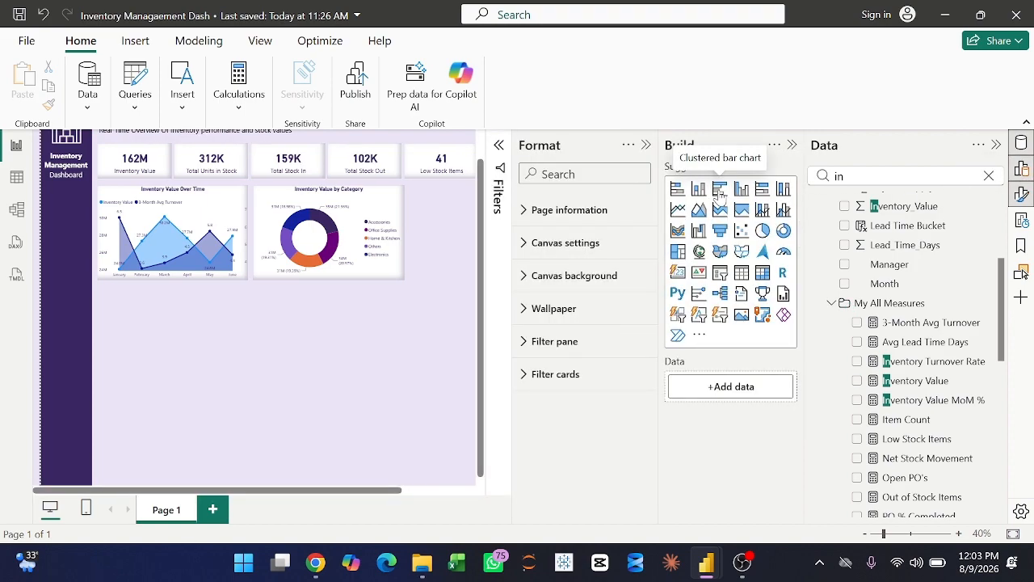
left_click(721, 190)
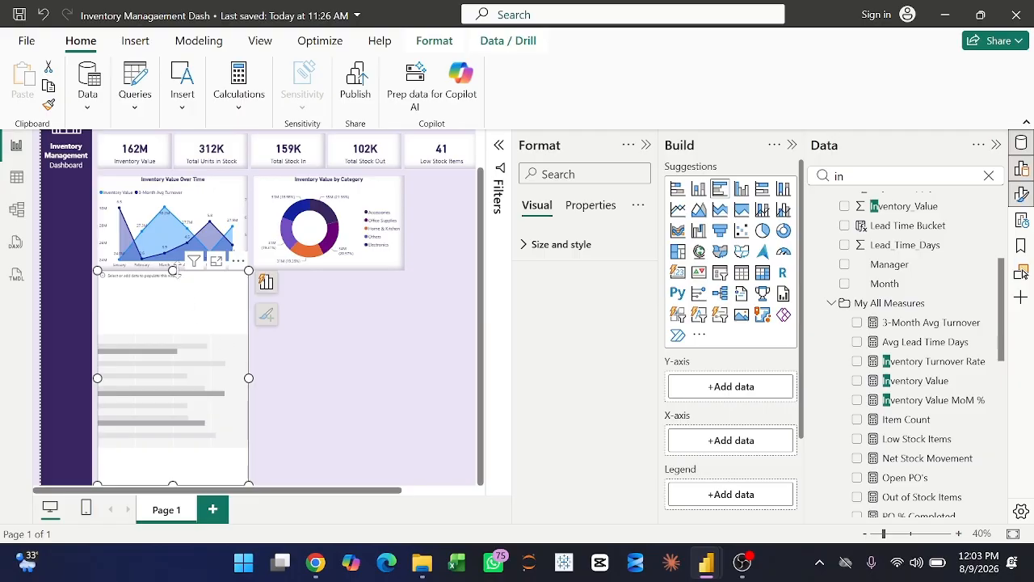
left_click_drag(173, 271, 463, 279)
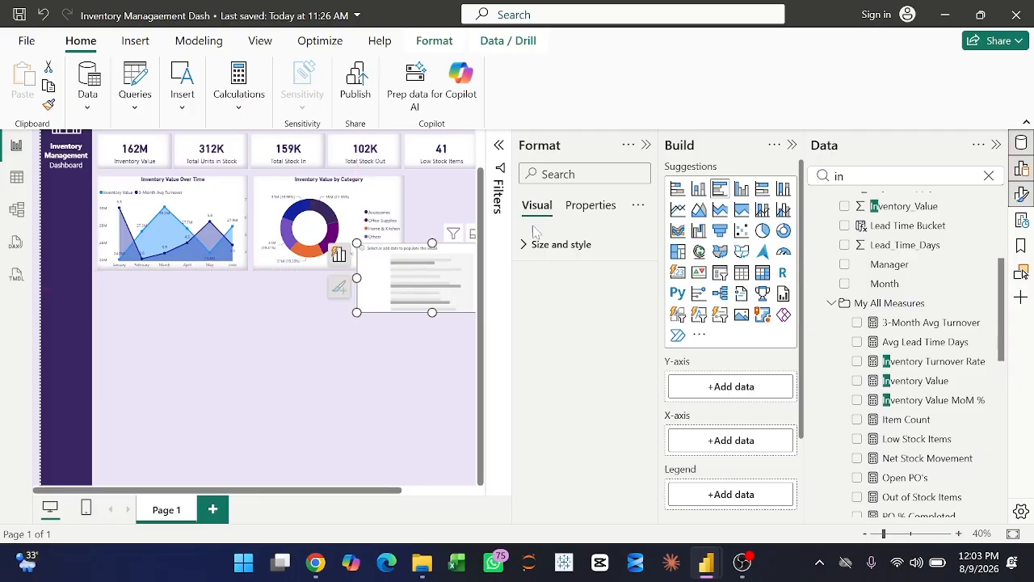
left_click(646, 145)
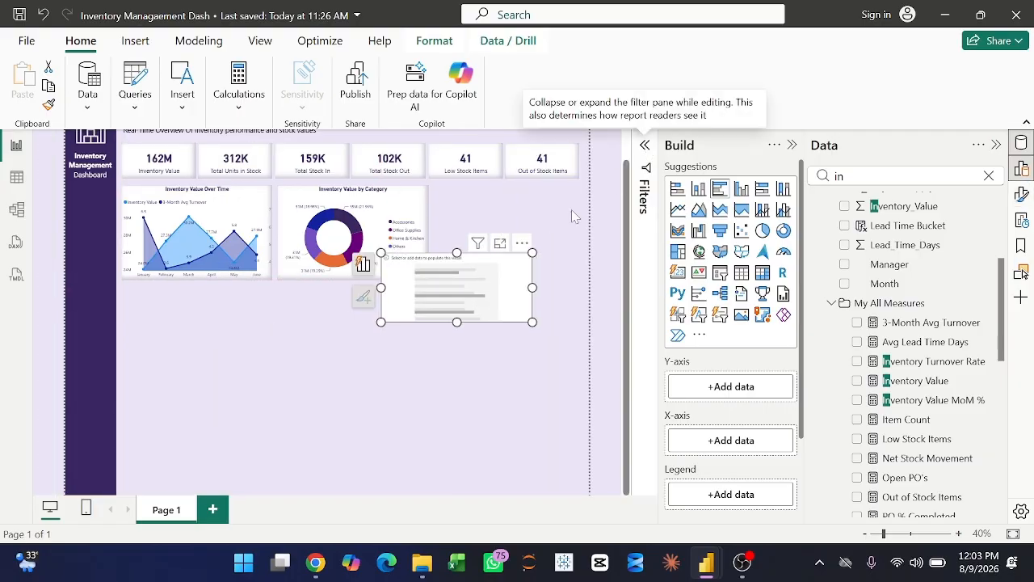
left_click_drag(459, 282, 509, 217)
left_click_drag(505, 254, 510, 287)
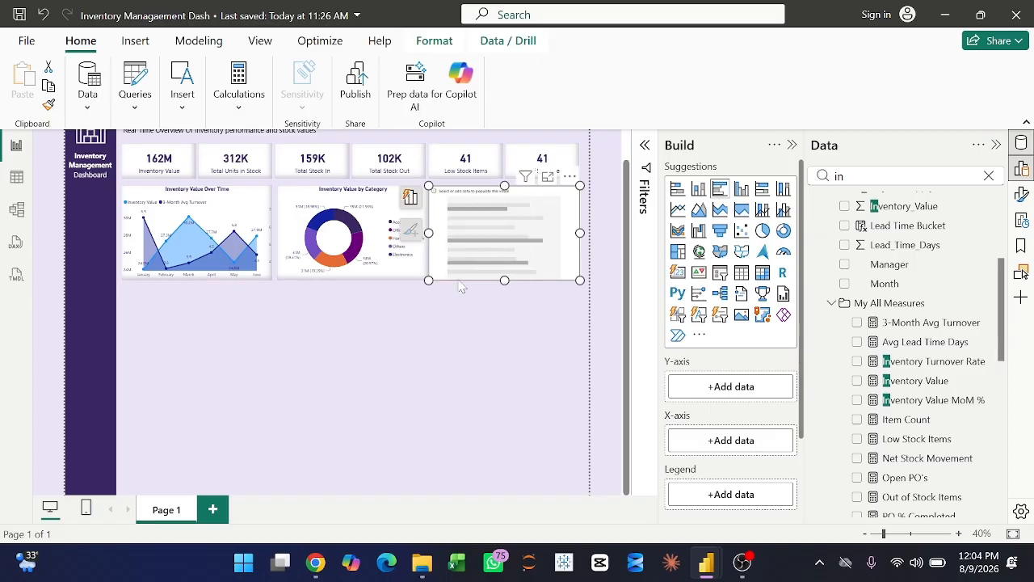
Distribute the line, donut and bar charts horizontally so they are evenly spaced.
left_click(386, 209, "ctrl")
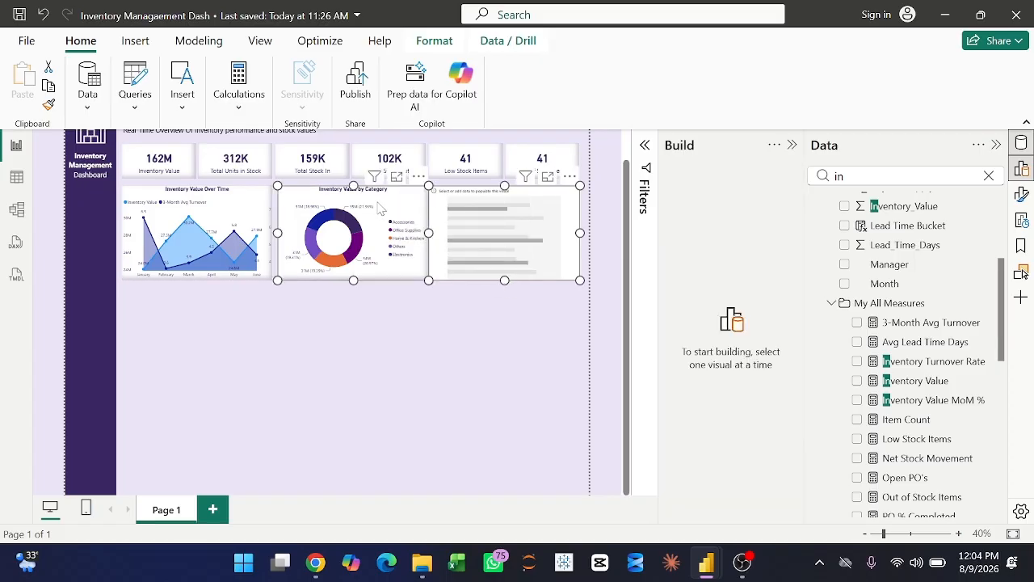
left_click(253, 207, "ctrl")
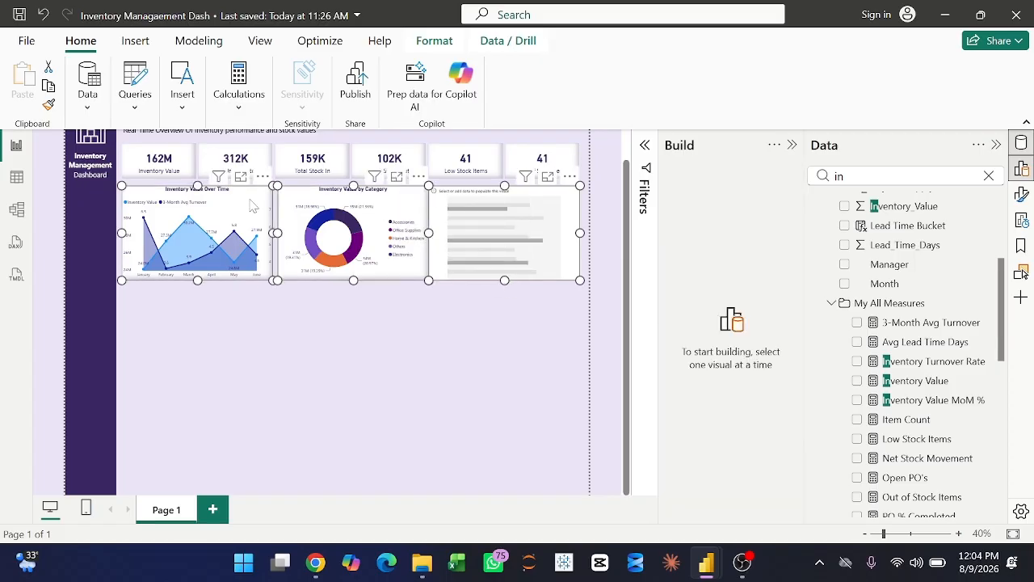
left_click(433, 40)
left_click(347, 81)
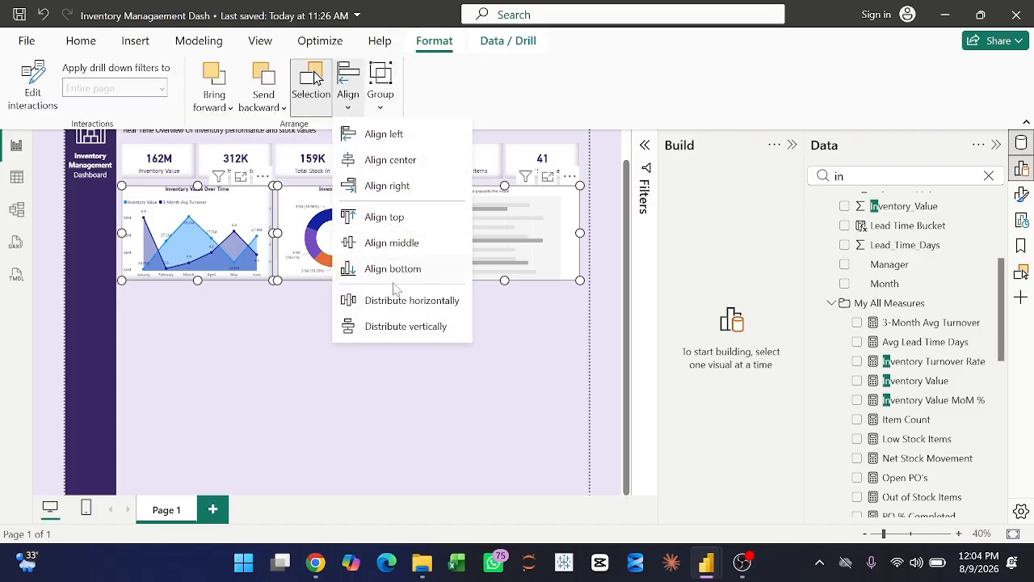
left_click(413, 301)
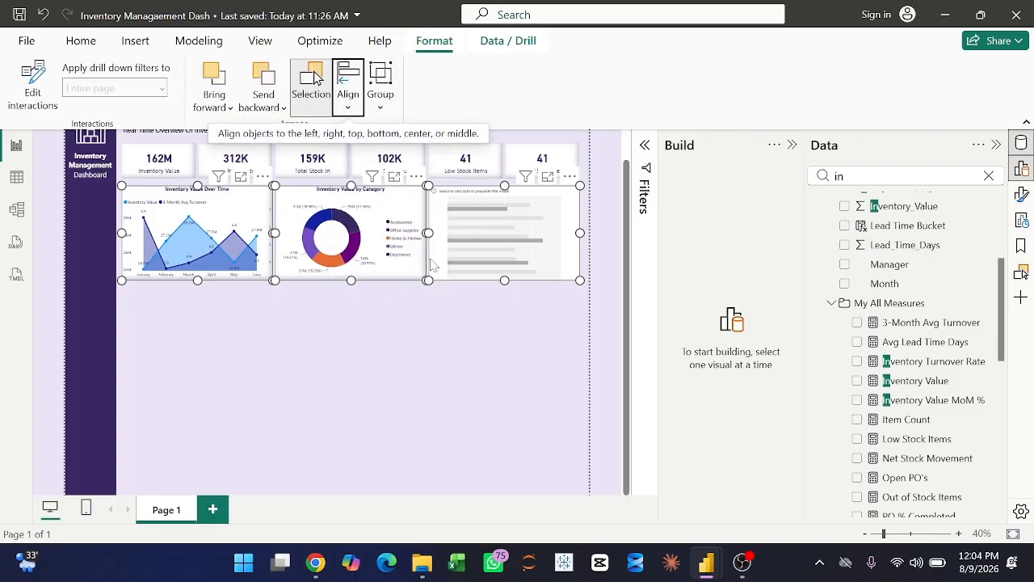
Set the donut chart's detail label contents to All detail labels.
left_click(415, 212)
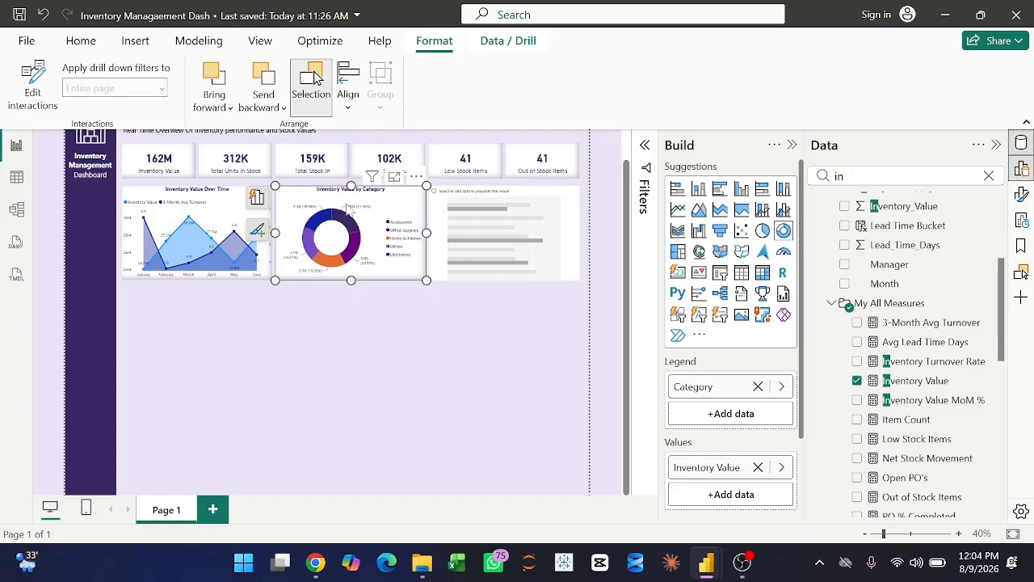
left_click(1021, 195)
left_click(538, 379)
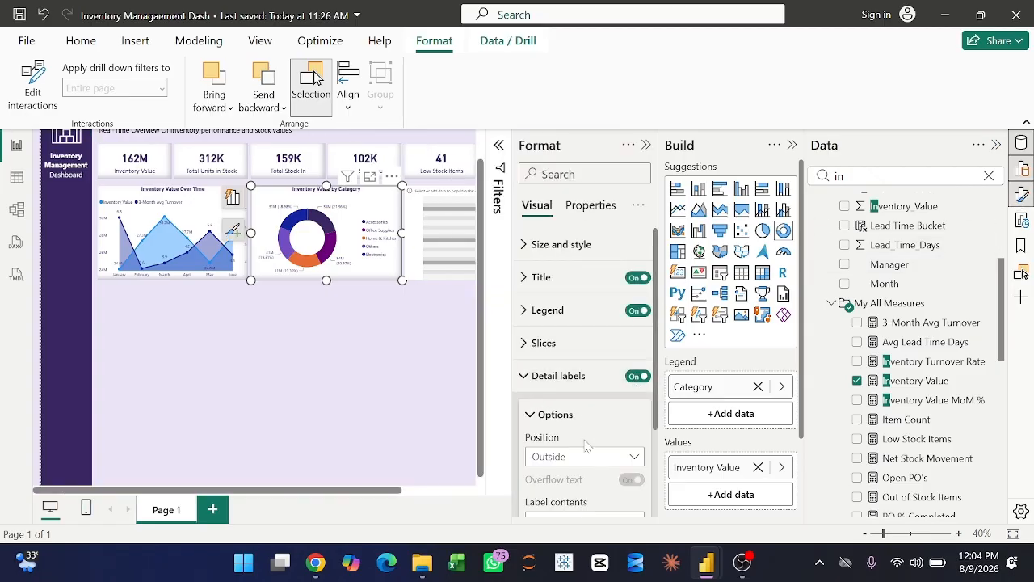
scroll(588, 445, "down", 3)
left_click(581, 396)
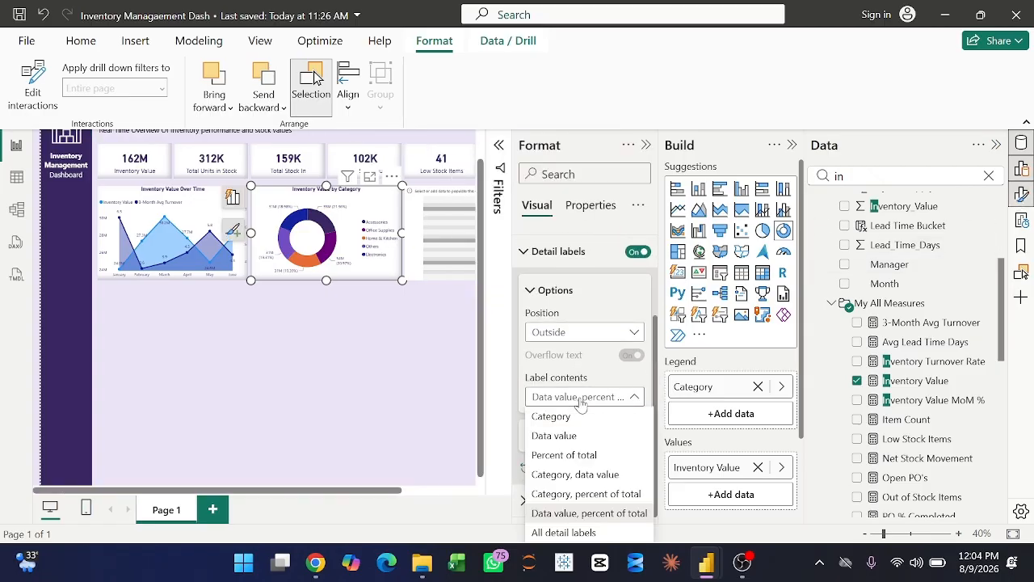
left_click(577, 393)
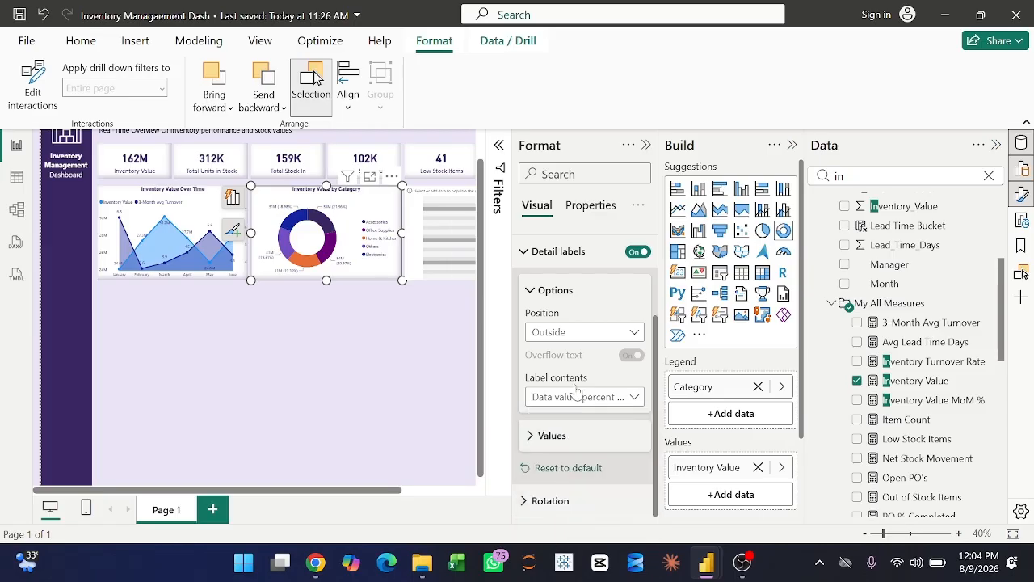
Color the donut chart's detail label values dark purple.
left_click(569, 439)
scroll(569, 439, "down", 3)
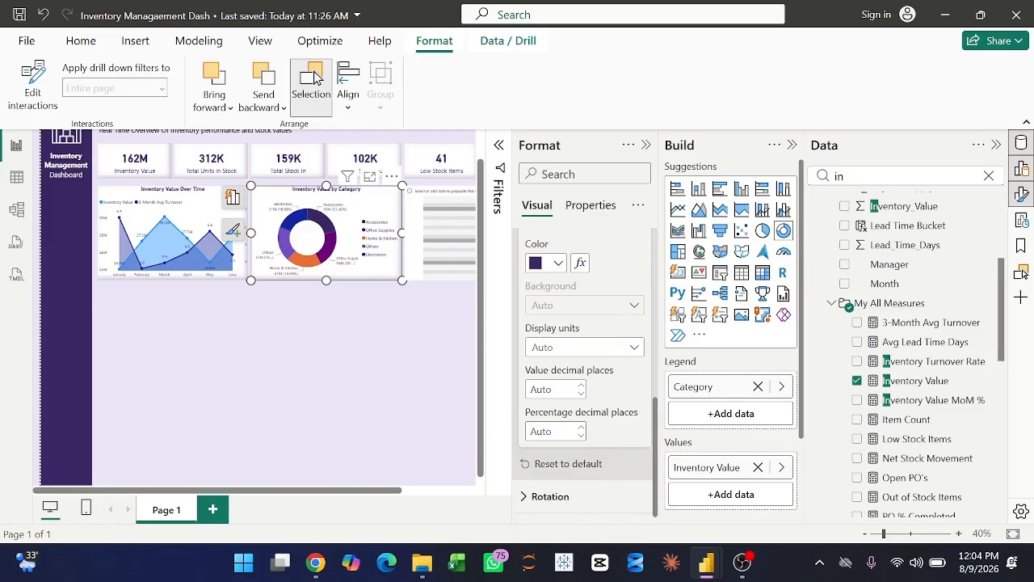
left_click(558, 263)
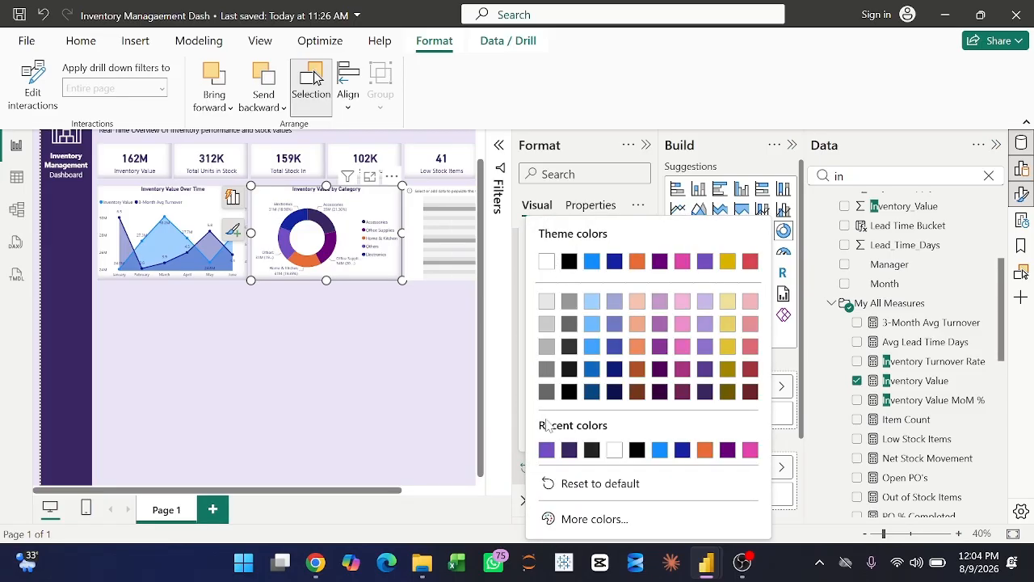
left_click(570, 455)
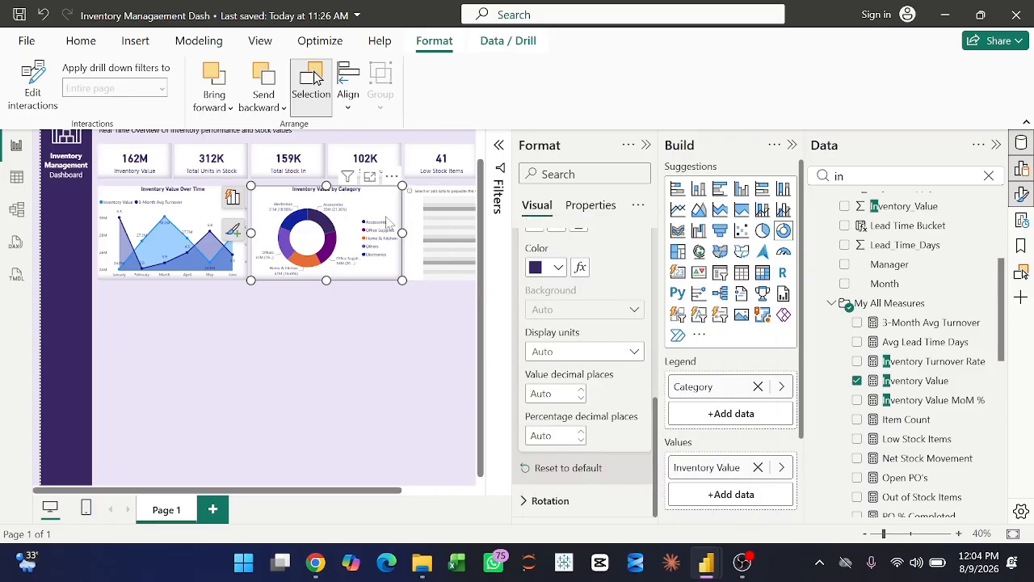
Turn off the donut chart's legend.
scroll(566, 351, "up", 10)
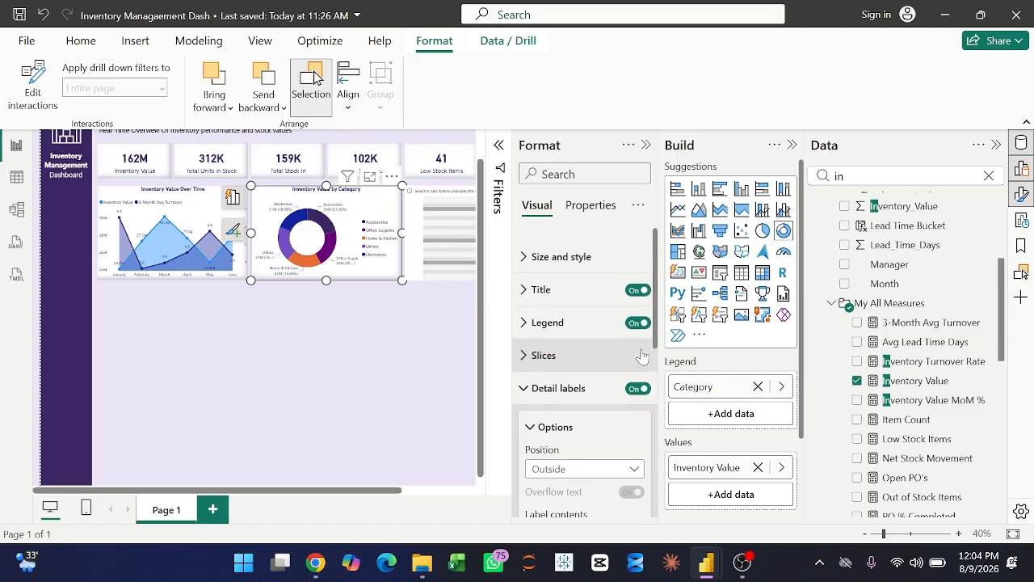
left_click(638, 311)
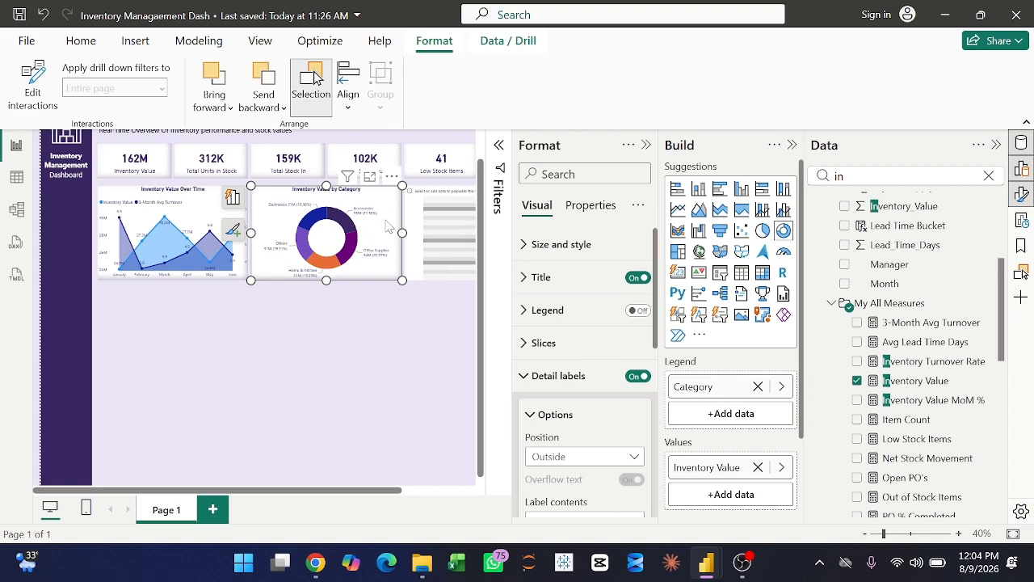
left_click(646, 146)
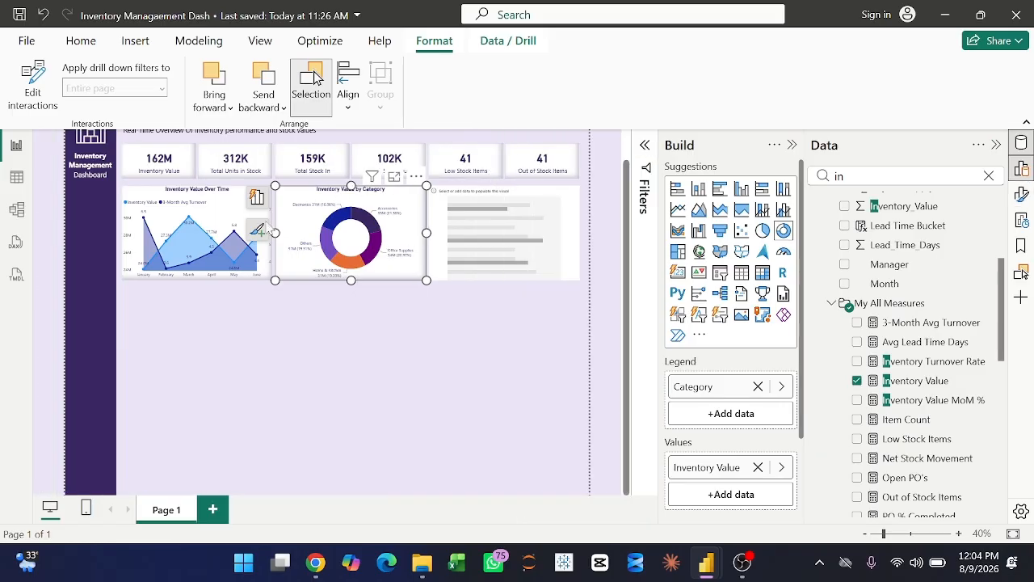
Duplicate the Inventory Value KPI card and place the copy over the donut chart.
left_click(165, 164)
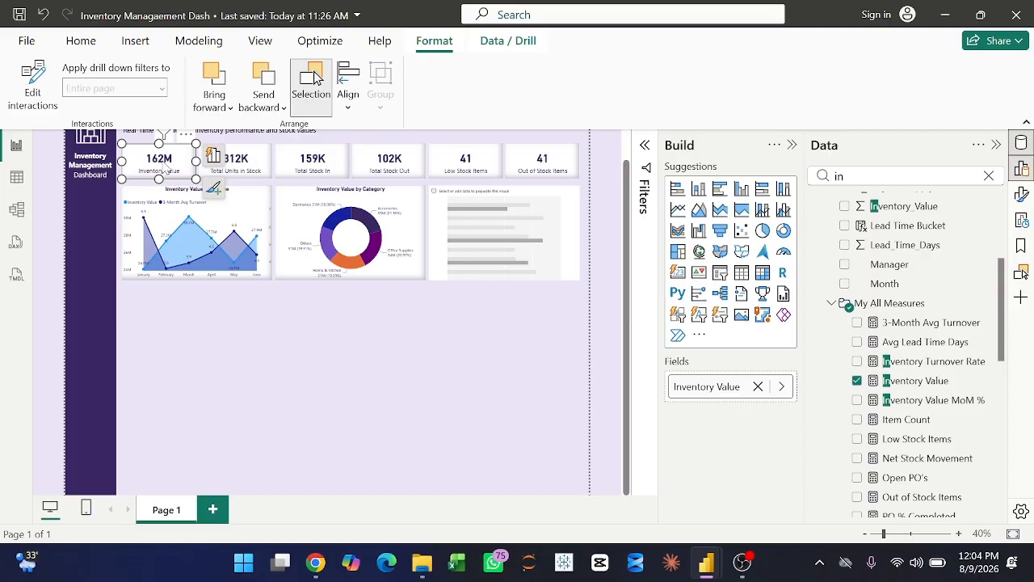
key("ctrl+c")
key("ctrl+v")
left_click_drag(164, 170, 358, 243)
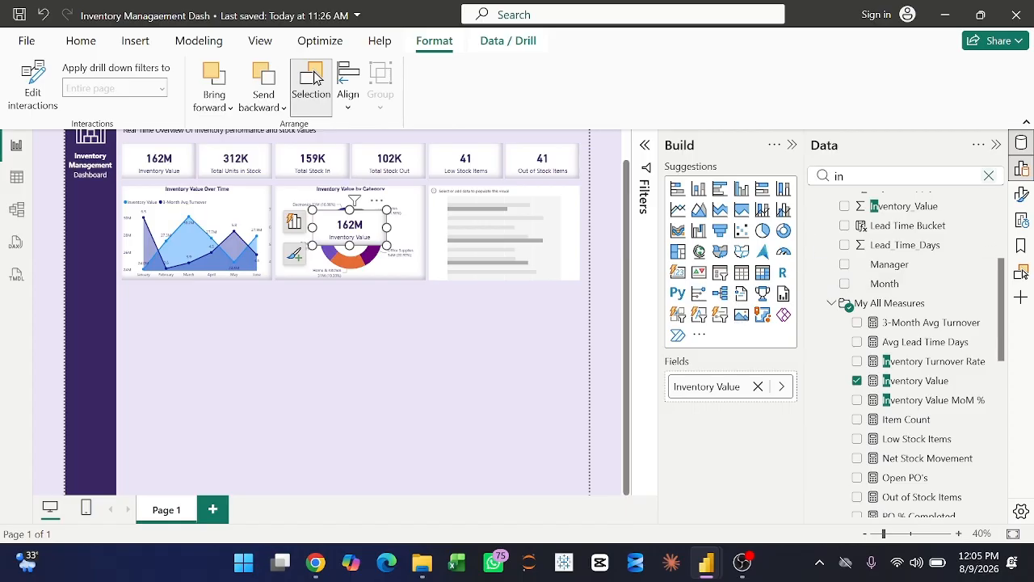
Turn off the category label, shadow and background of the copied Inventory Value card.
left_click(1022, 194)
left_click(637, 343)
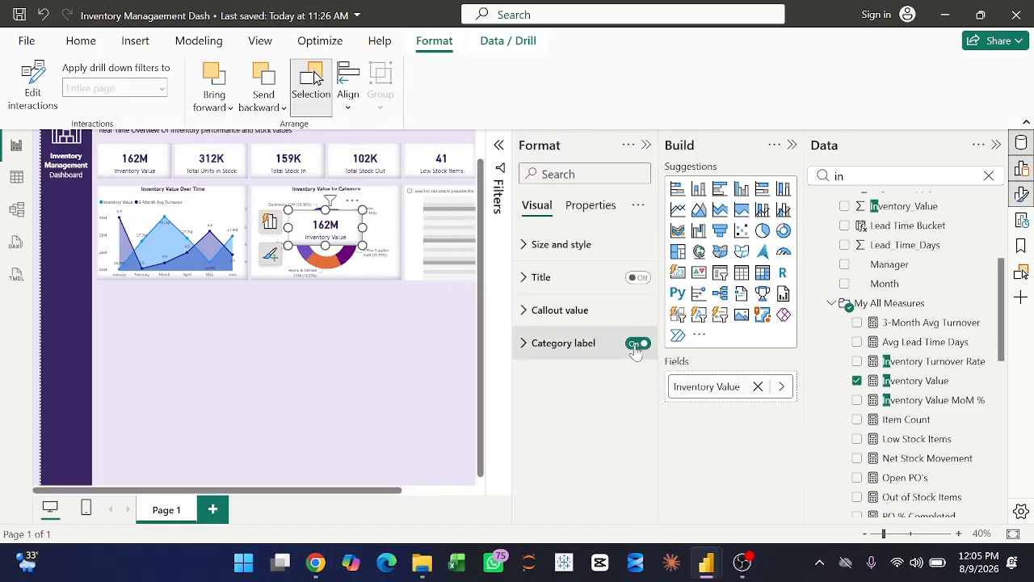
left_click(638, 345)
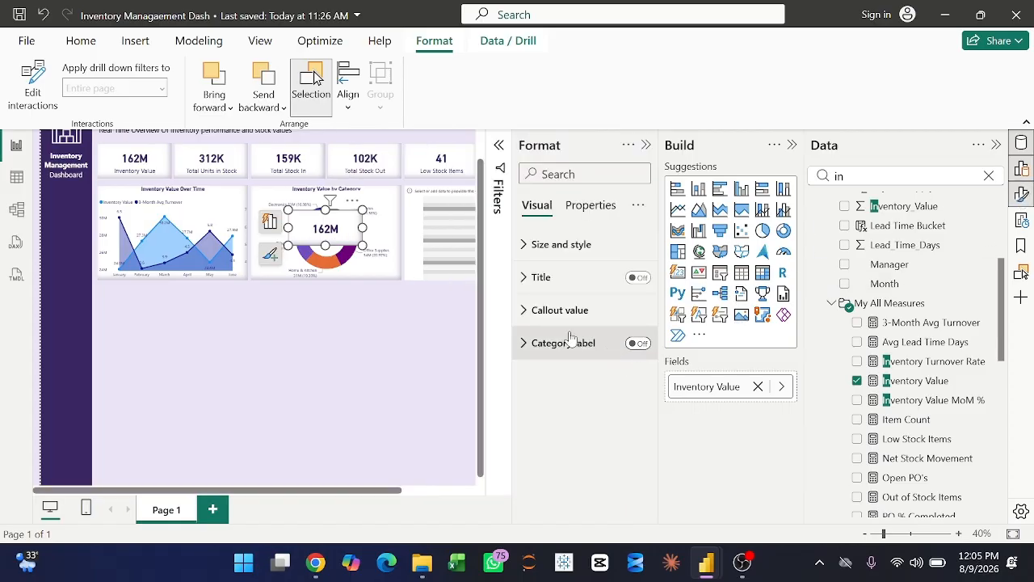
left_click(549, 253)
scroll(626, 396, "down", 3)
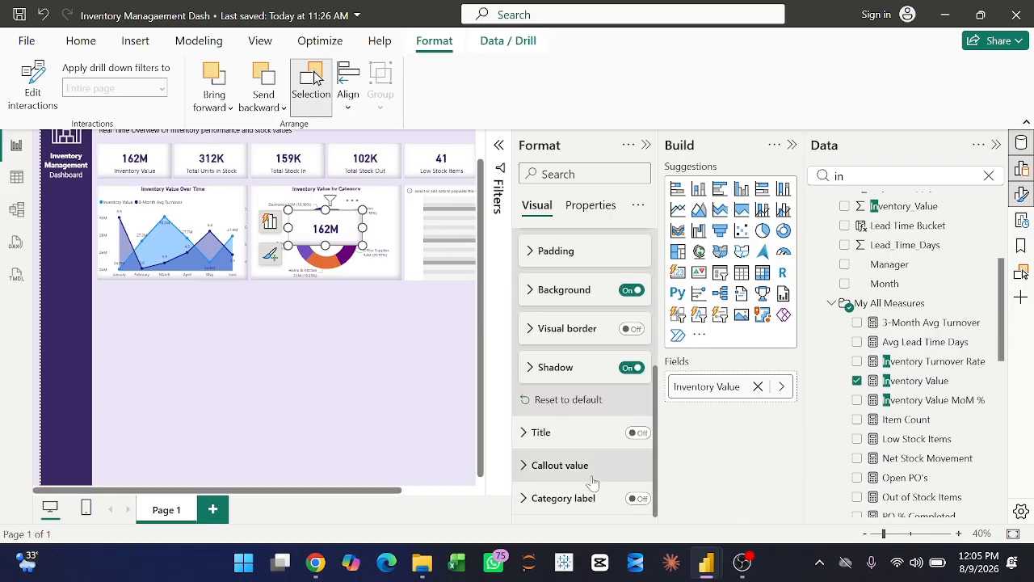
left_click(631, 370)
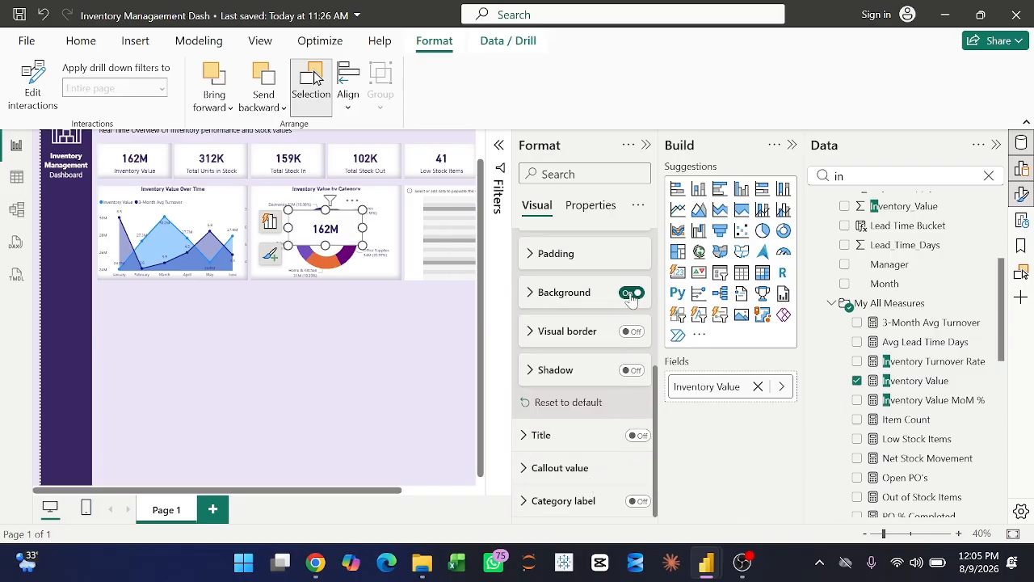
left_click(631, 292)
Shrink the copied Inventory Value card and center it inside the donut chart's hole.
left_click_drag(362, 246, 339, 243)
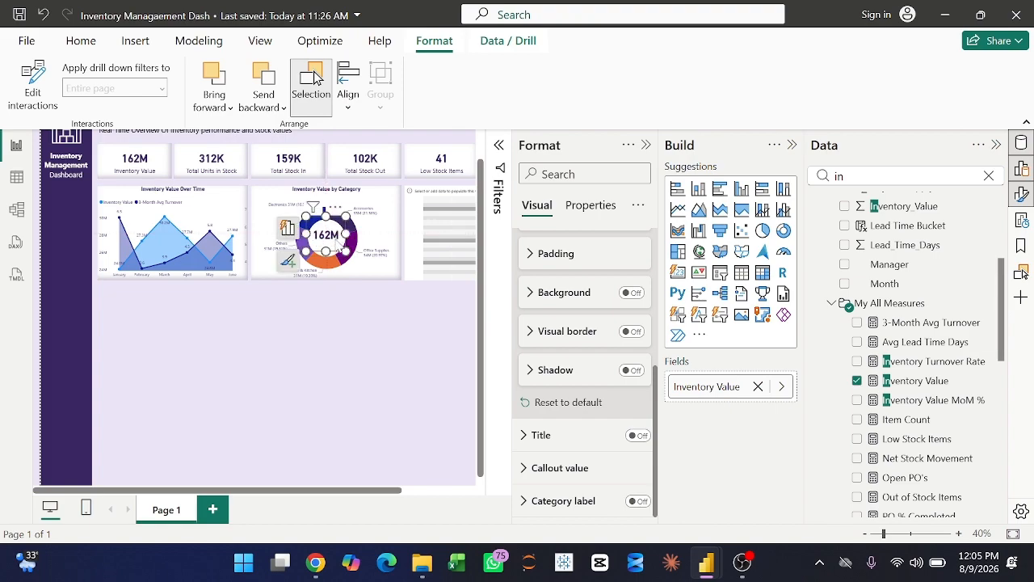
key("Down")
key("Down")
key("Right")
key("Down")
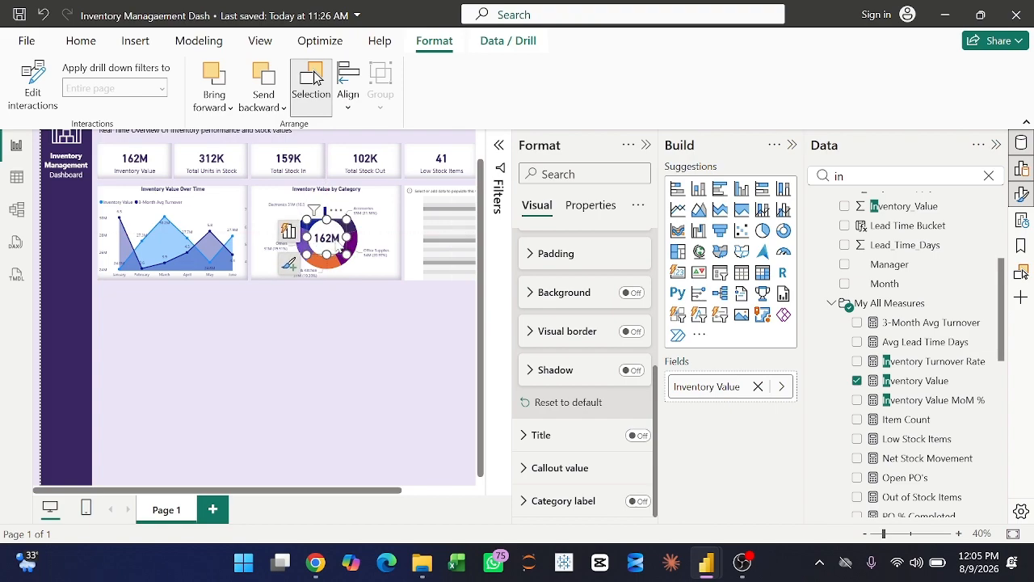
left_click(342, 321)
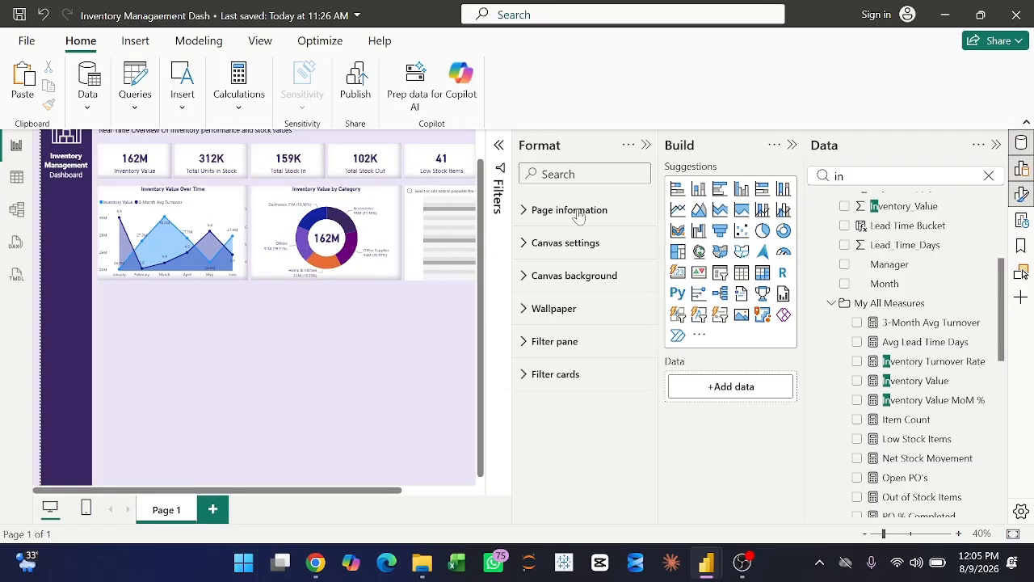
Add the Inventory Value measure to the X-axis of the empty bar chart.
left_click(457, 233)
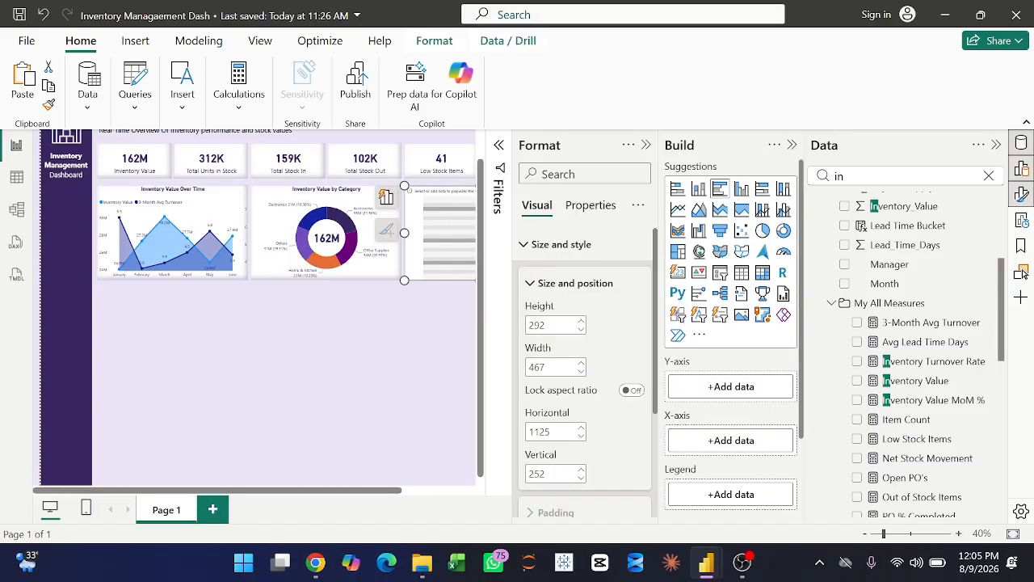
double_click(873, 176)
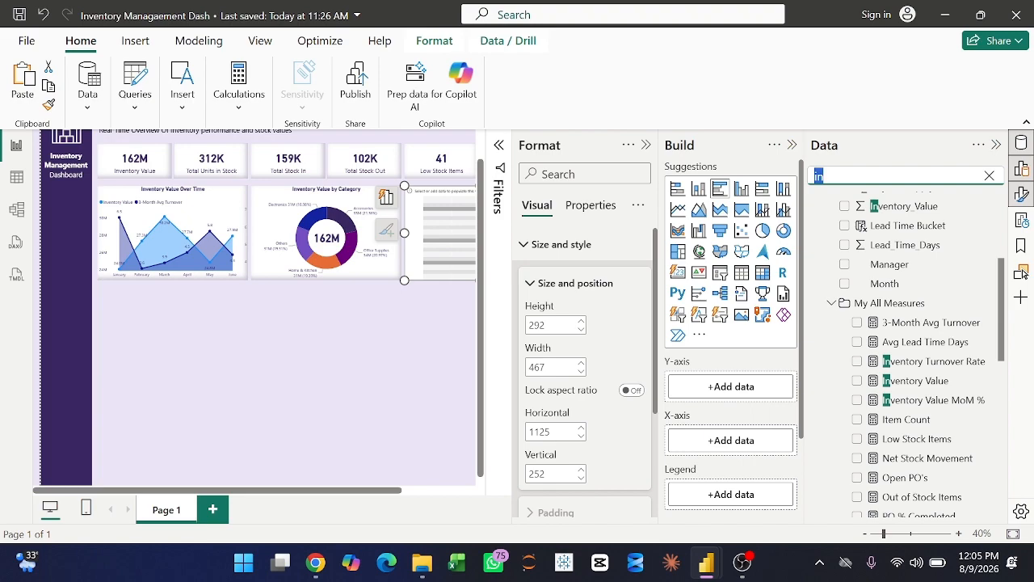
type("inven")
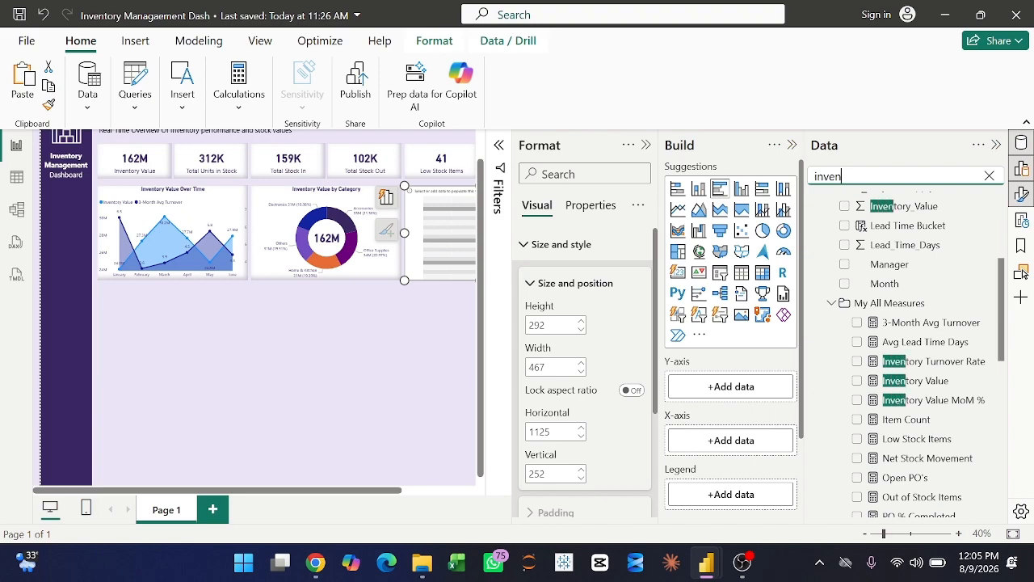
left_click_drag(940, 402, 731, 387)
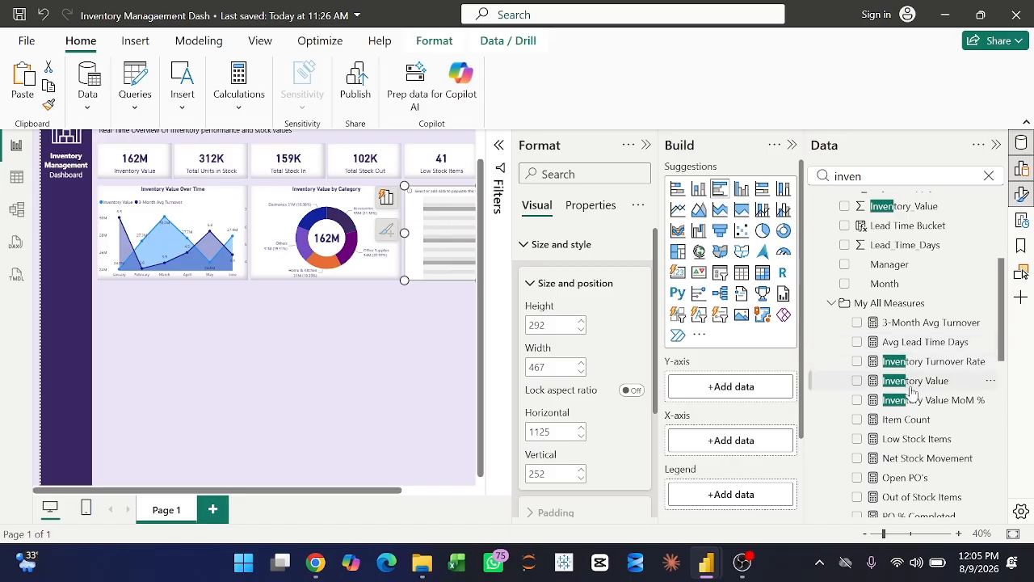
left_click_drag(911, 386, 722, 450)
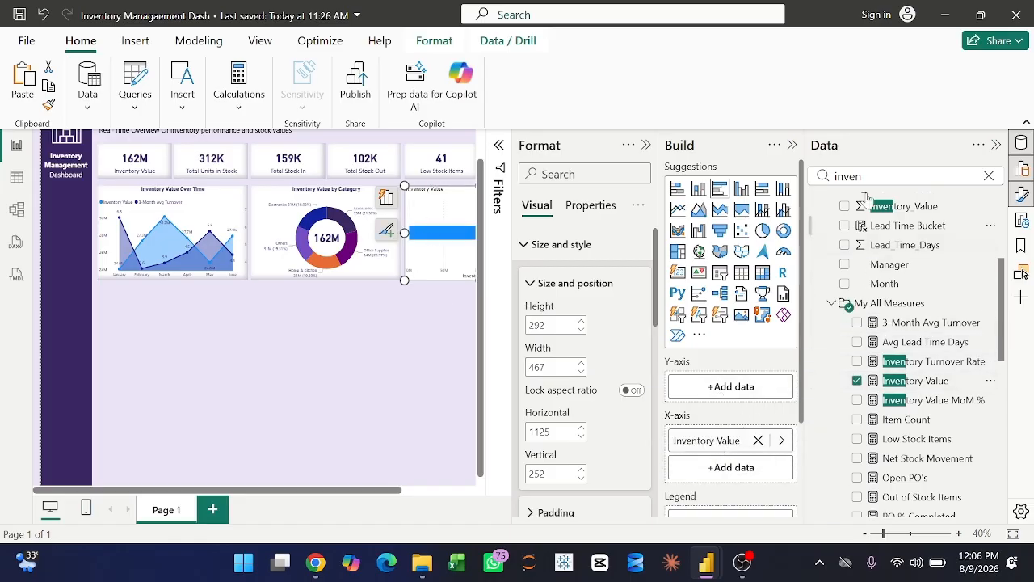
Find the Warehouse field and add it to the bar chart's Y-axis.
double_click(829, 176)
type("war")
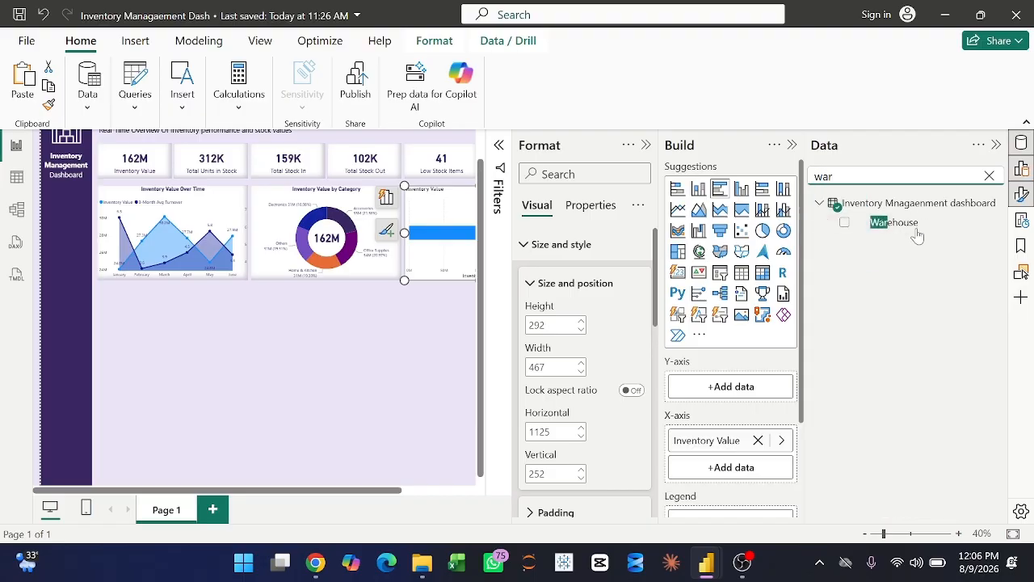
left_click_drag(907, 228, 749, 394)
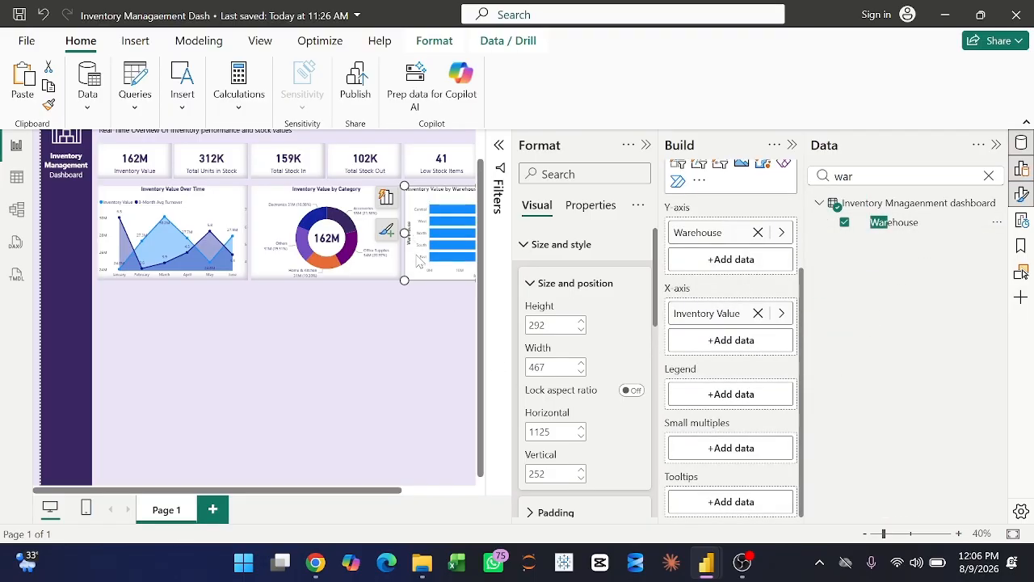
left_click(646, 144)
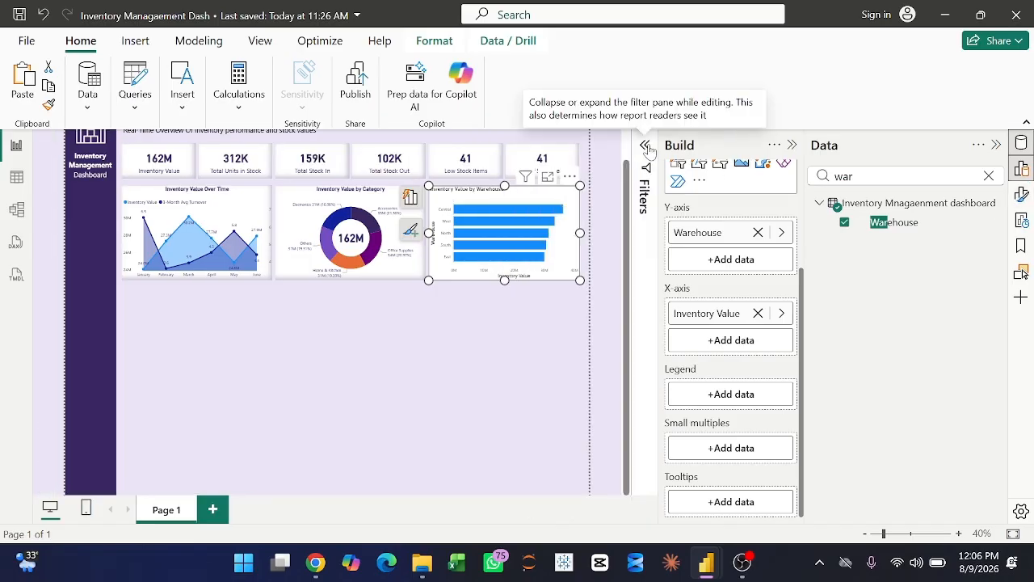
Copy the formatting of the Inventory Value Over Time chart onto the warehouse bar chart with Format Painter.
left_click(253, 208)
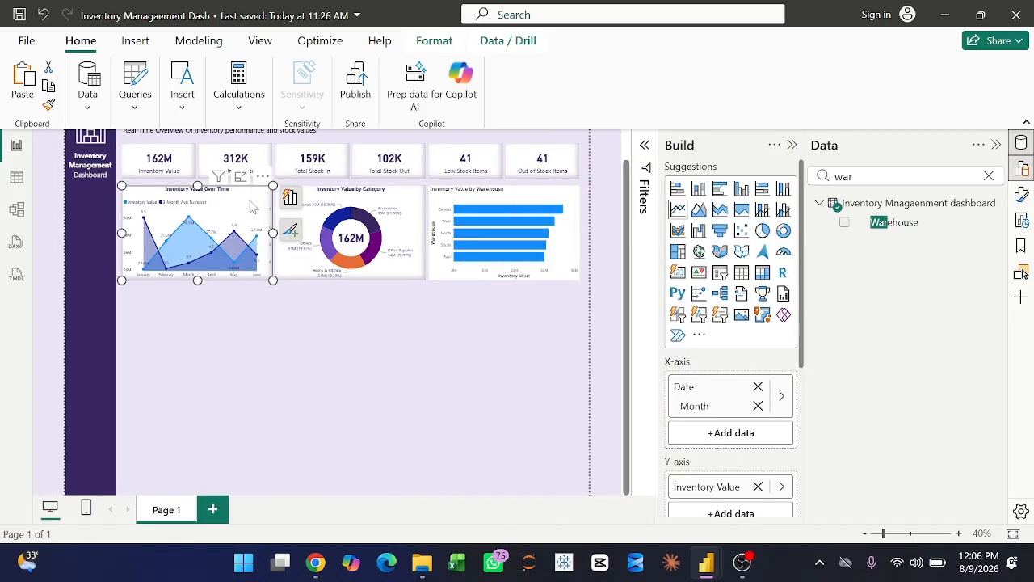
left_click(50, 106)
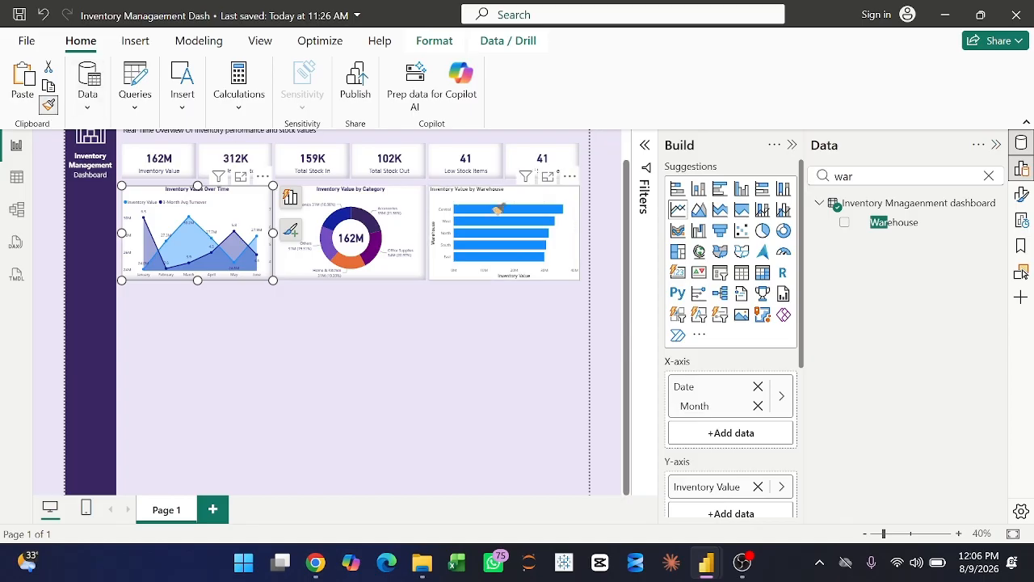
left_click(546, 194)
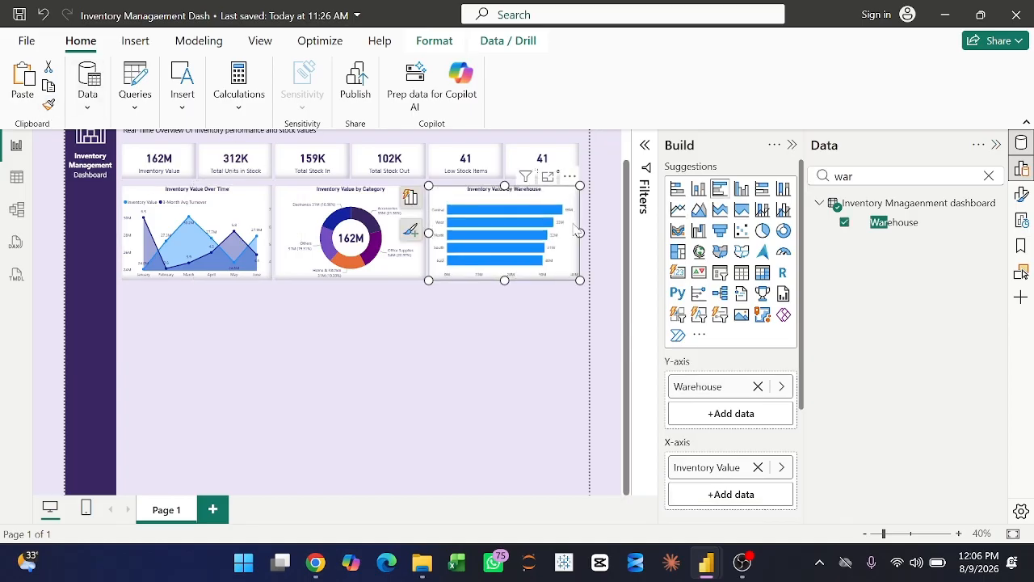
Color the bars of the warehouse bar chart dark purple.
left_click(1021, 194)
scroll(585, 404, "down", 3)
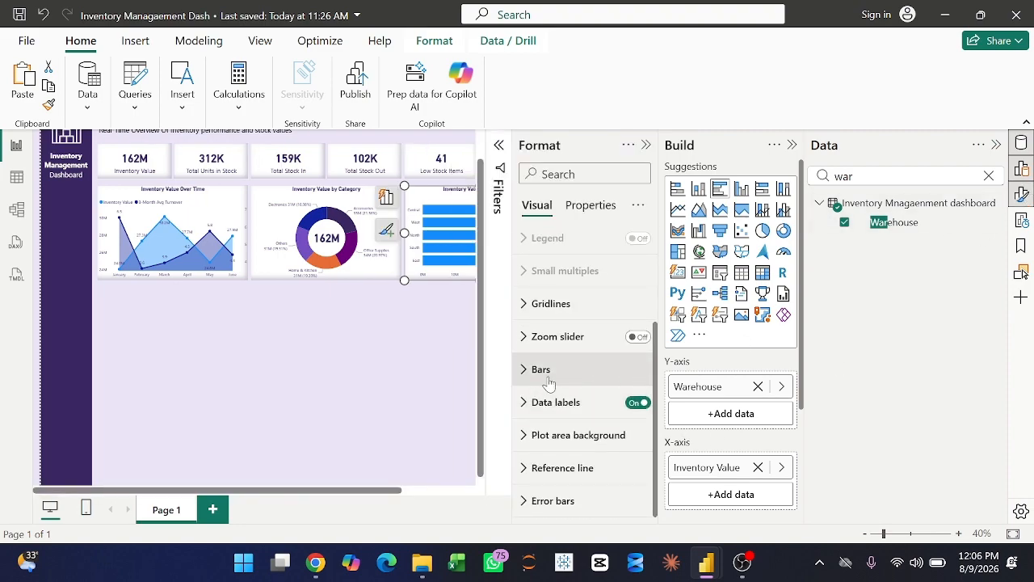
left_click(543, 369)
scroll(578, 441, "down", 3)
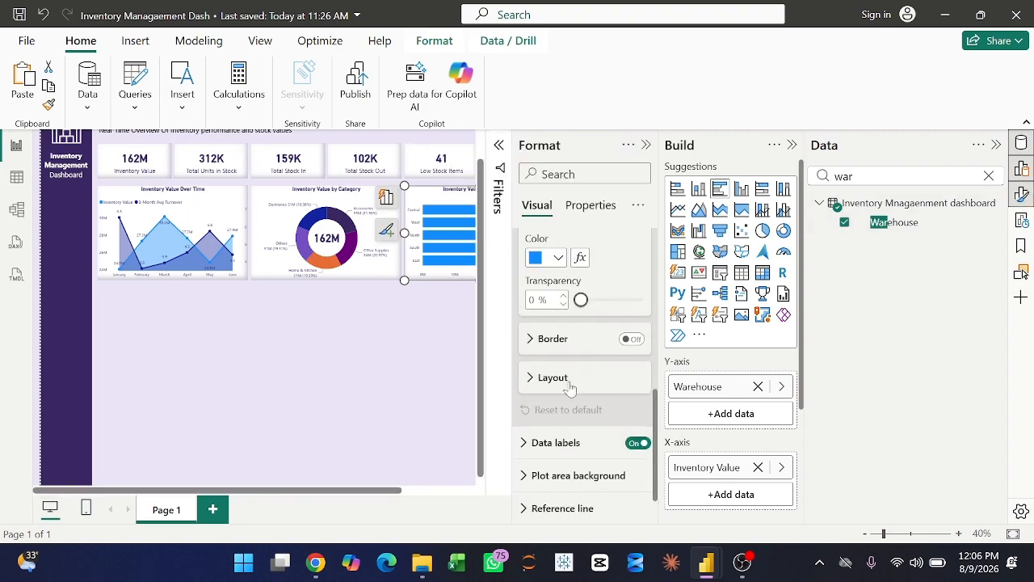
left_click(556, 259)
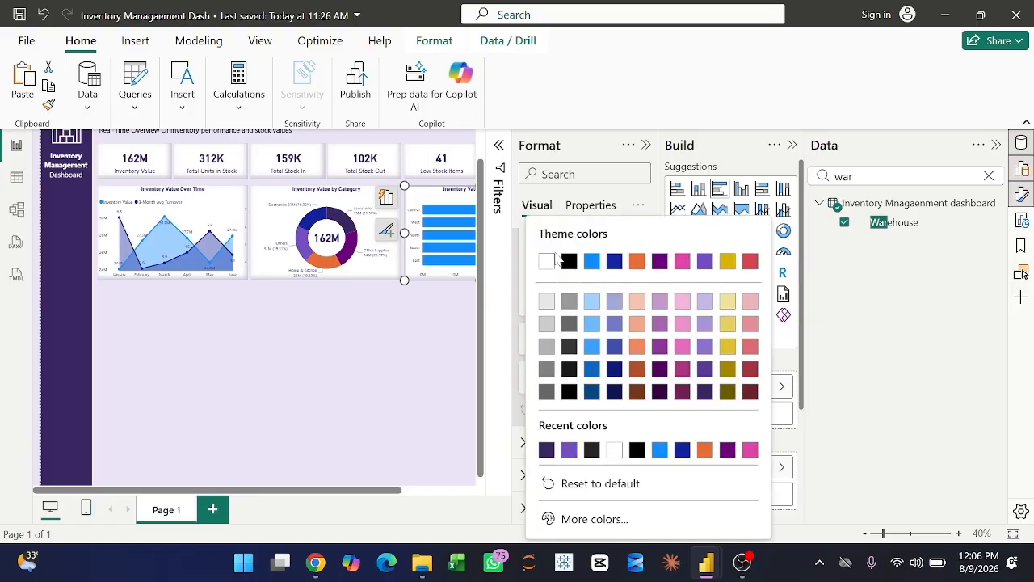
left_click(548, 450)
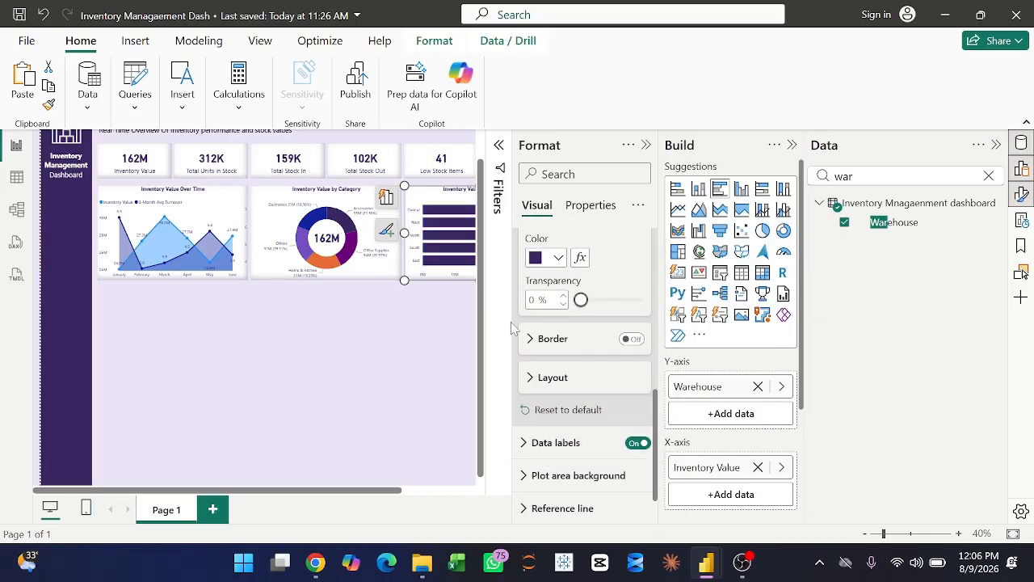
scroll(554, 476, "down", 1)
left_click(558, 401)
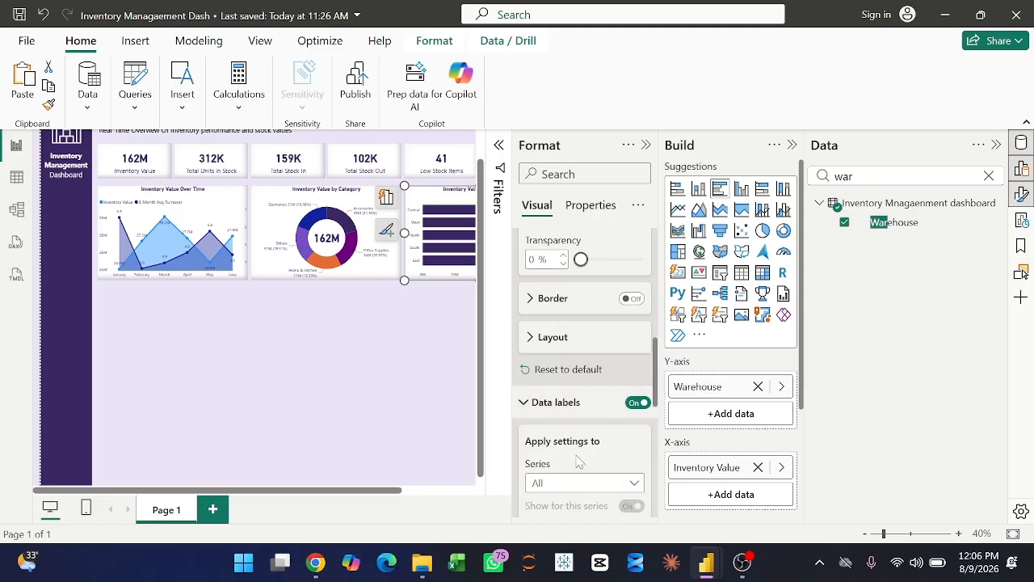
scroll(579, 461, "down", 3)
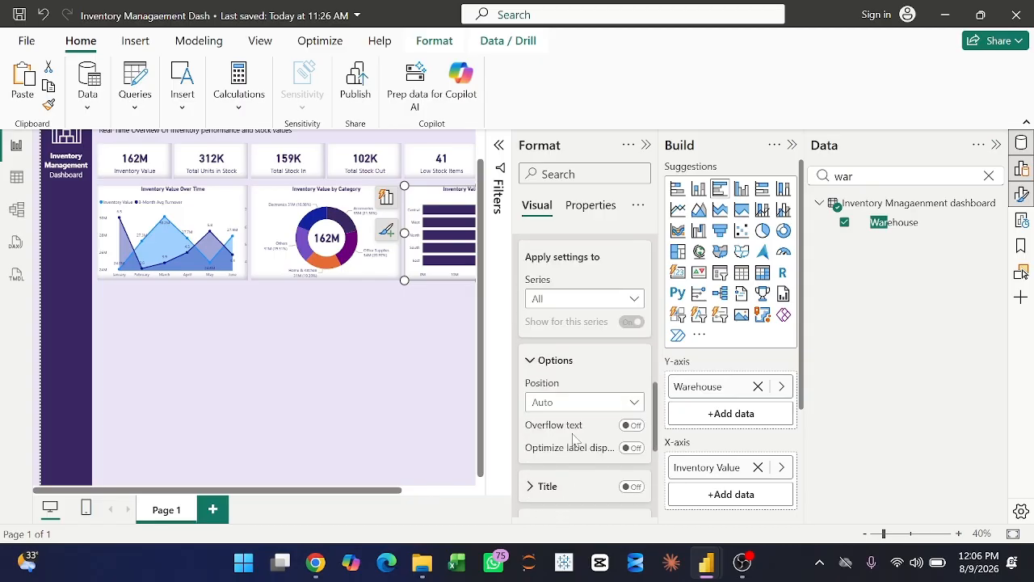
left_click(792, 146)
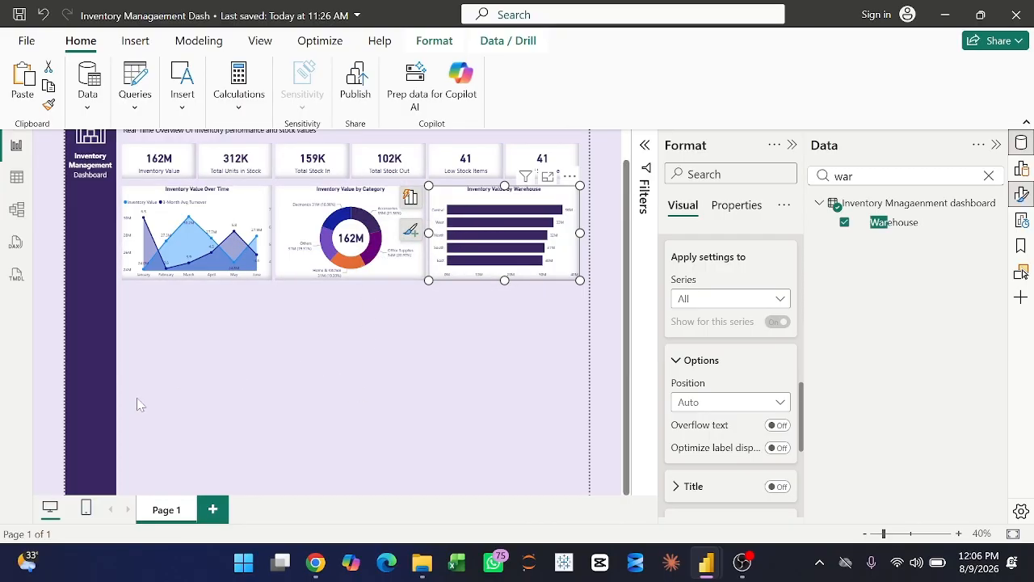
Insert an empty table visual below the line chart and reduce its height by about half.
left_click(203, 371)
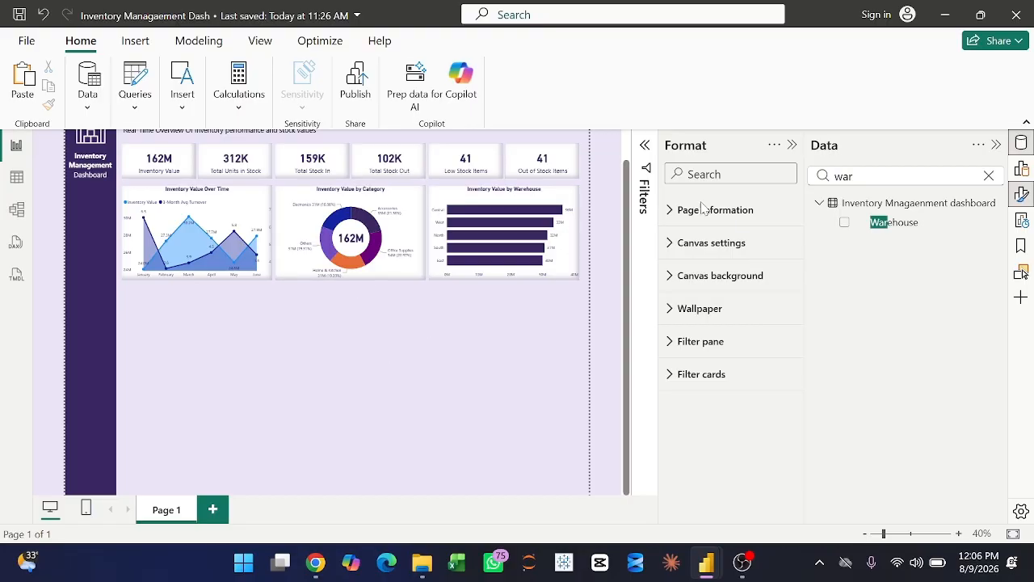
left_click(1021, 168)
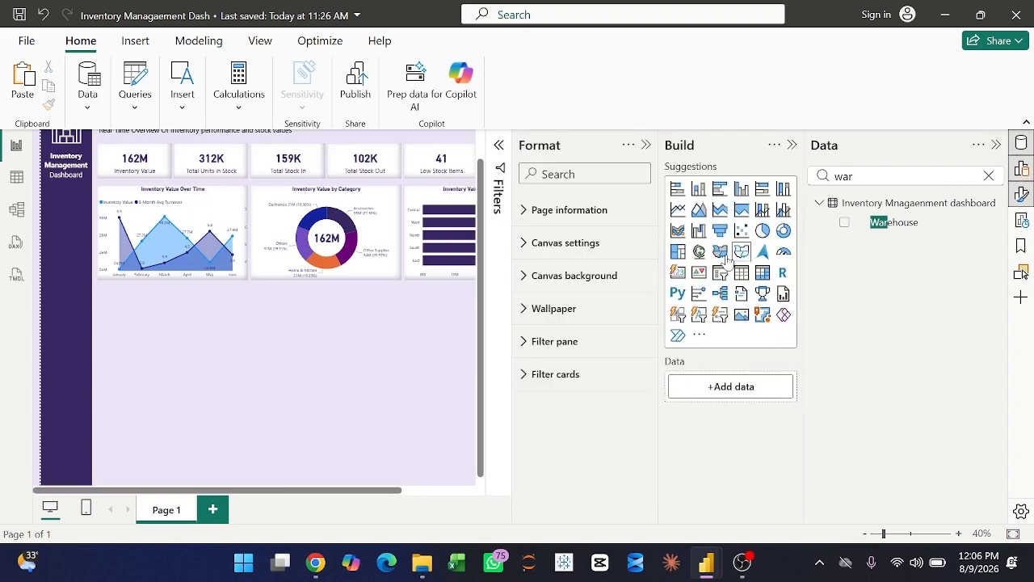
left_click(739, 279)
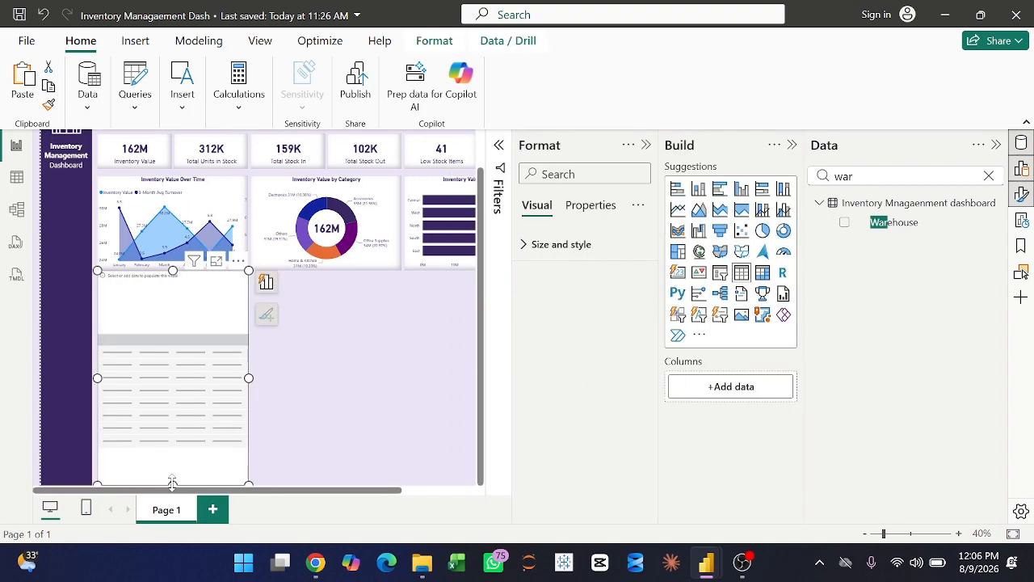
left_click_drag(173, 482, 180, 380)
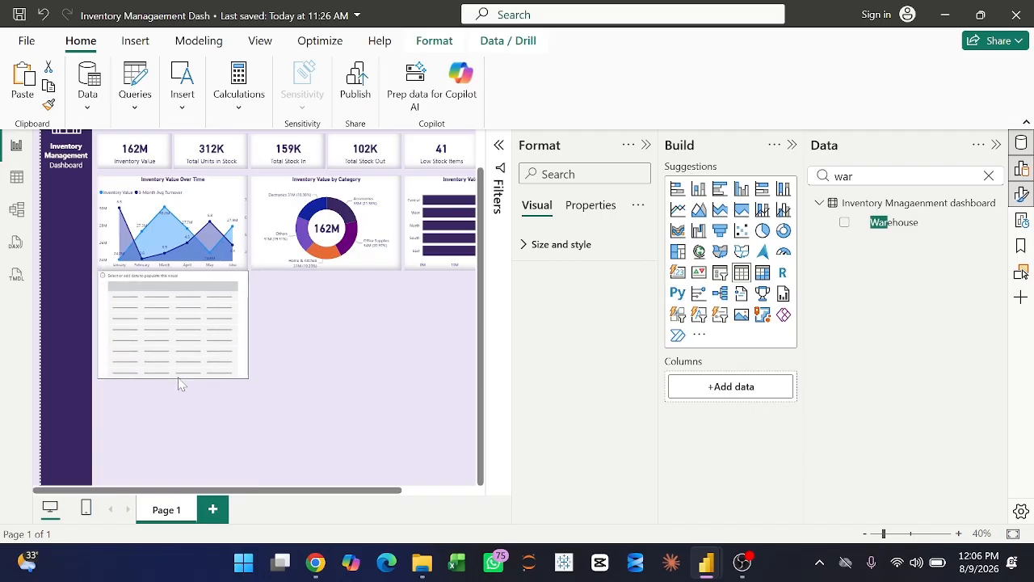
Nudge the table down to leave a small gap below the line chart and trim its height slightly.
left_click_drag(178, 332, 179, 339)
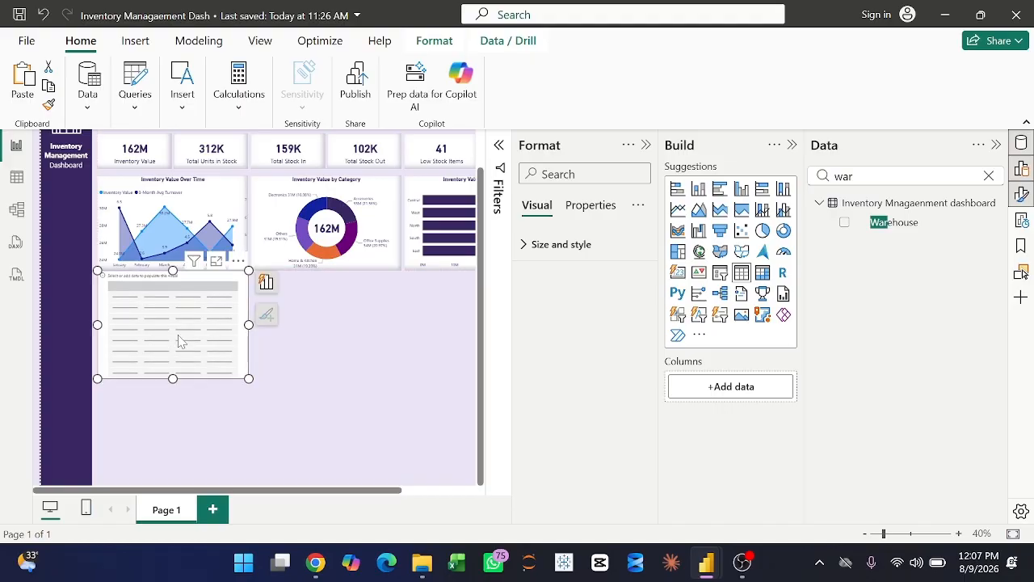
key("Down")
key("Down")
key("Down")
key("Down")
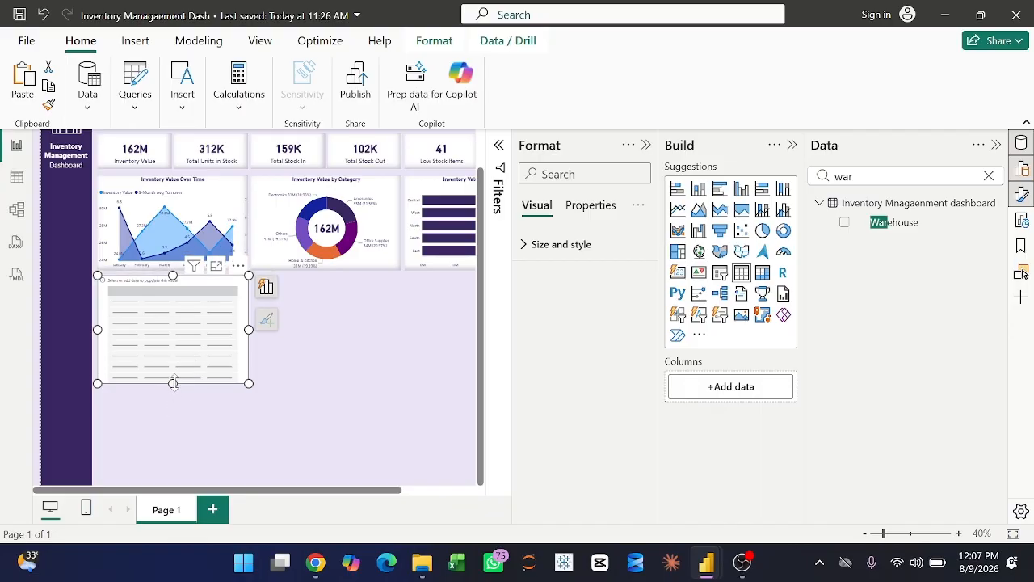
mouse_move(173, 381)
left_mouse_down()
mouse_move(171, 365)
mouse_move(172, 377)
left_mouse_up()
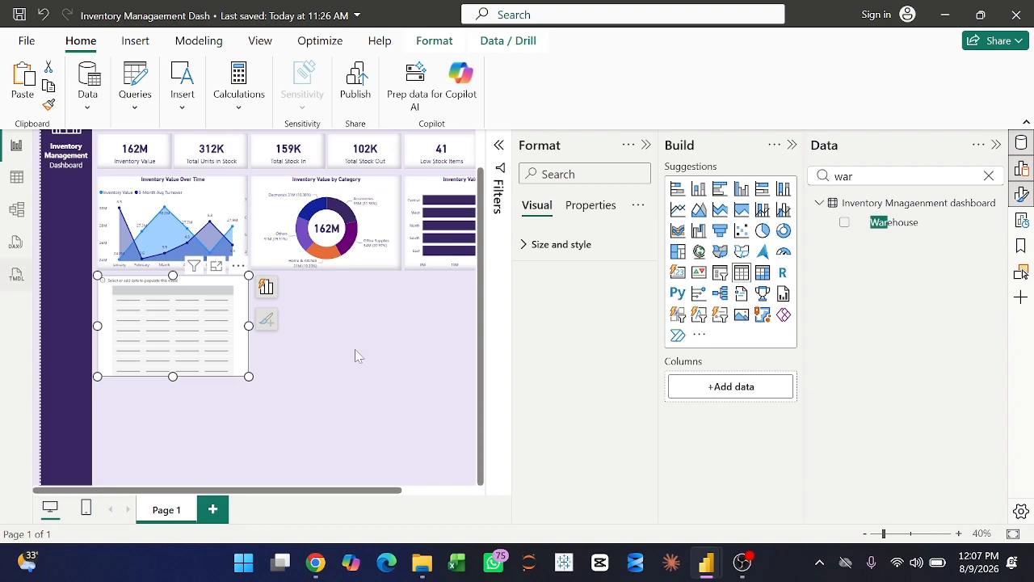
Add the Product and Category fields as the first two columns of the new table.
double_click(844, 177)
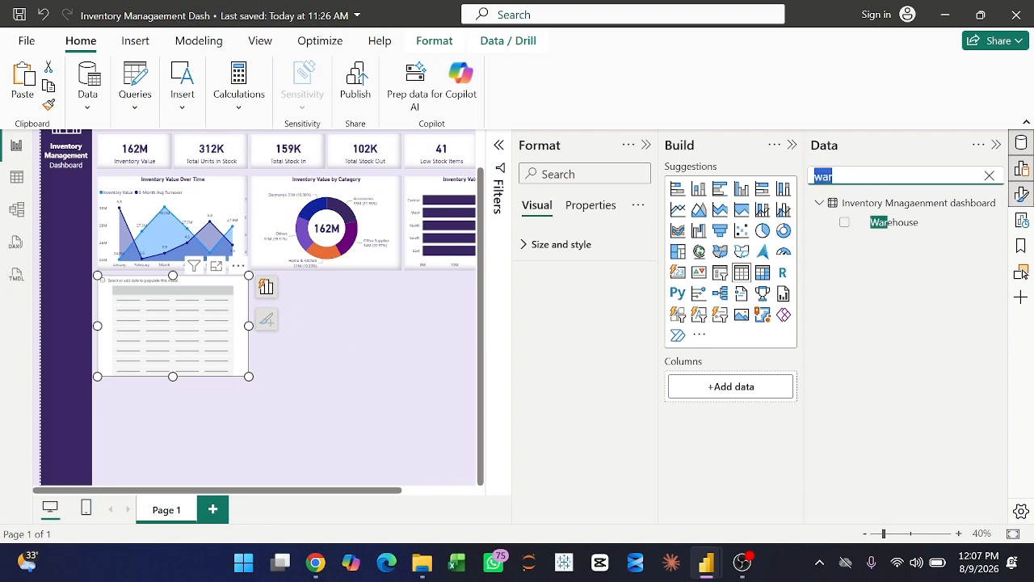
type("pr")
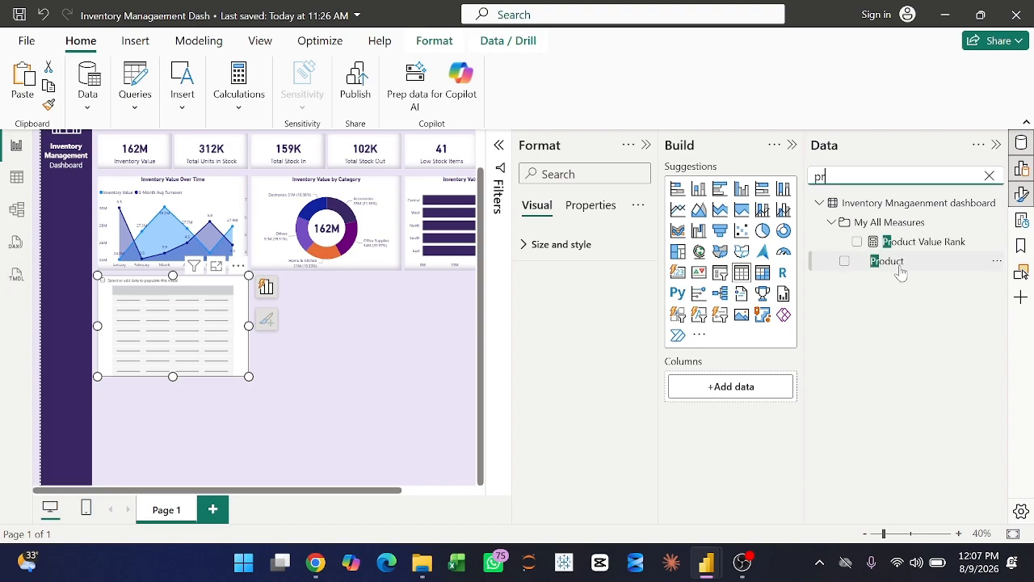
left_click_drag(895, 263, 741, 401)
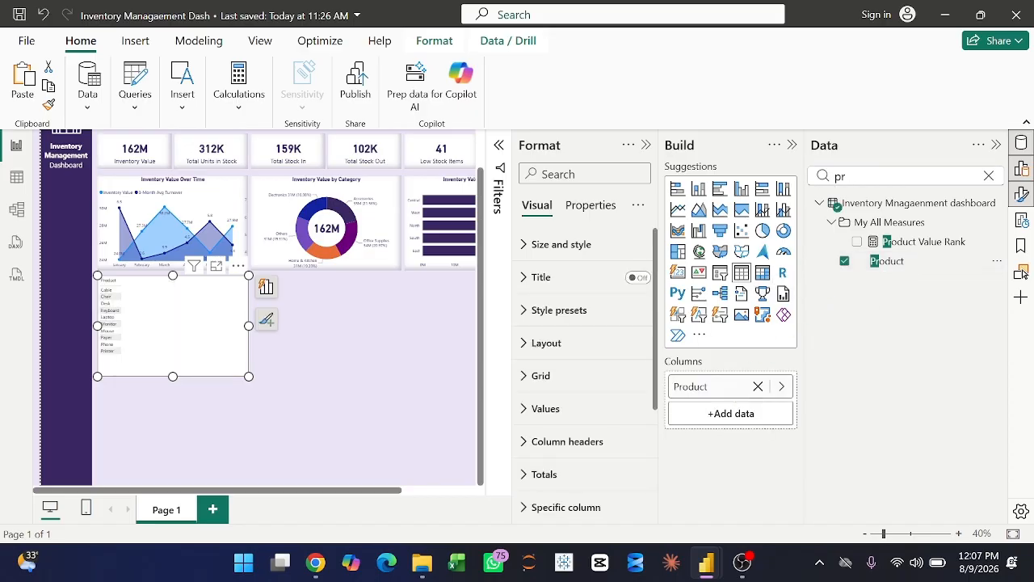
double_click(841, 176)
key("BackSpace")
type("cate")
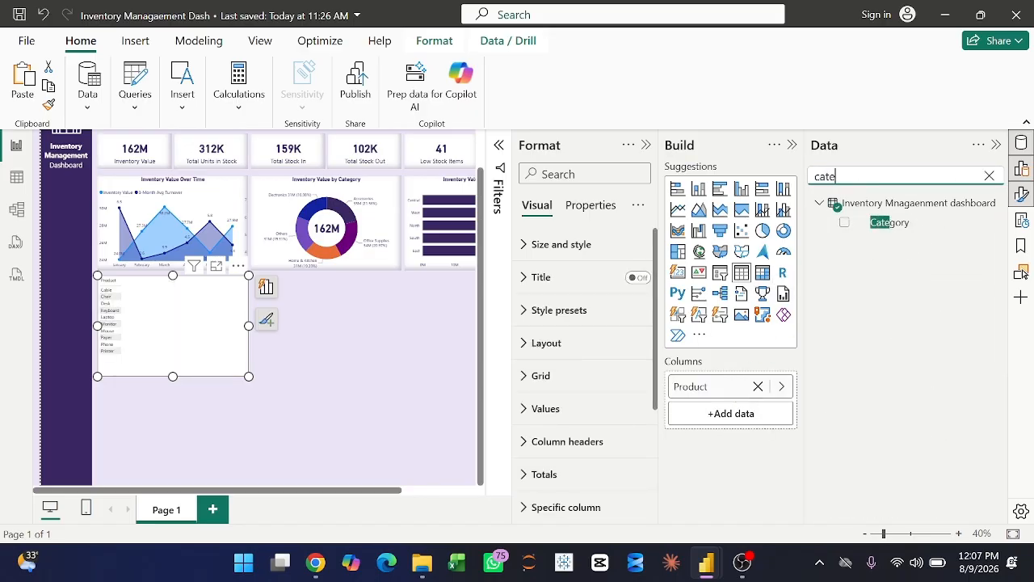
left_click_drag(897, 228, 742, 418)
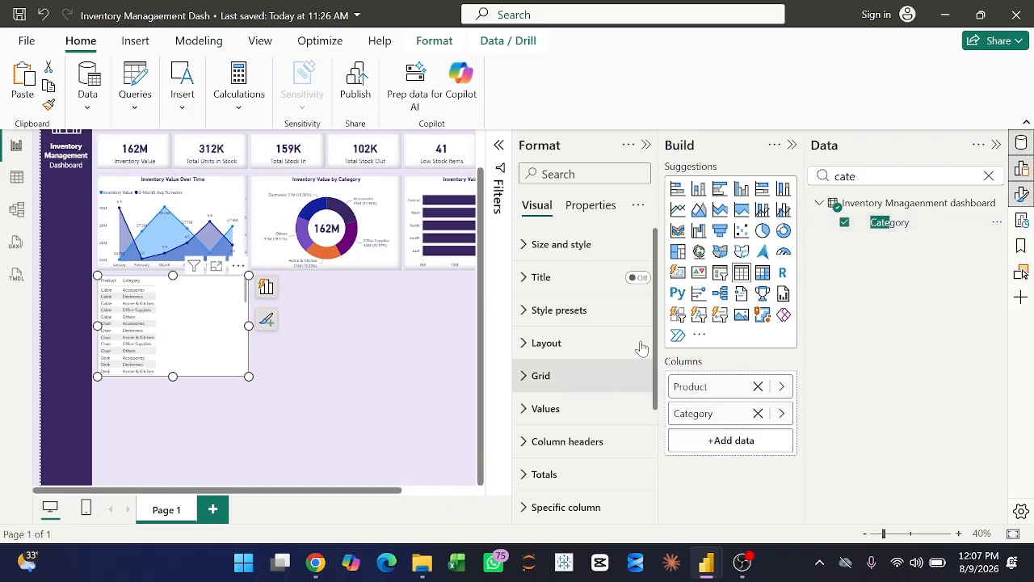
Add the Current_Stock field and the Inventory Value measure as further columns of the table.
double_click(824, 177)
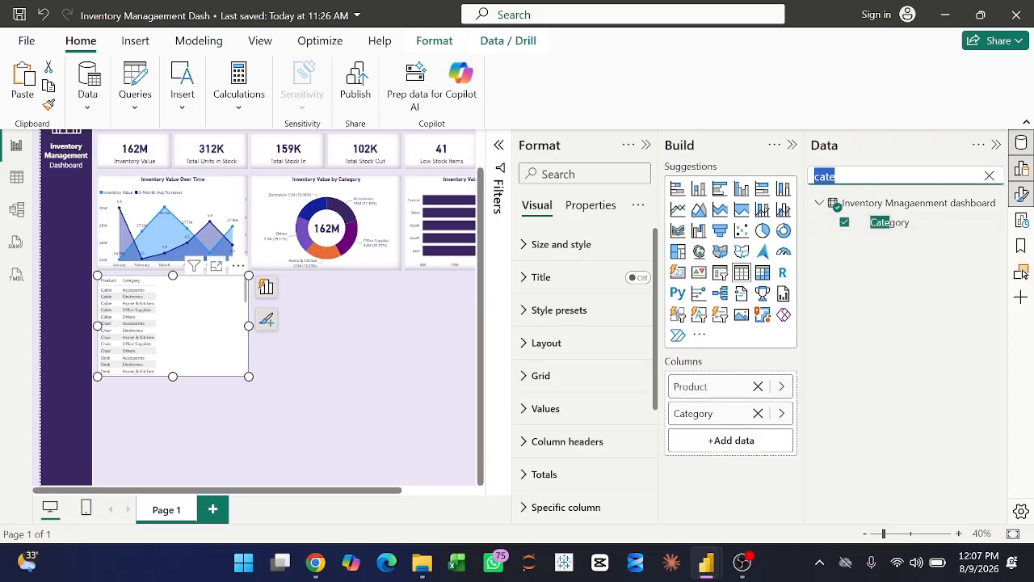
type("cur")
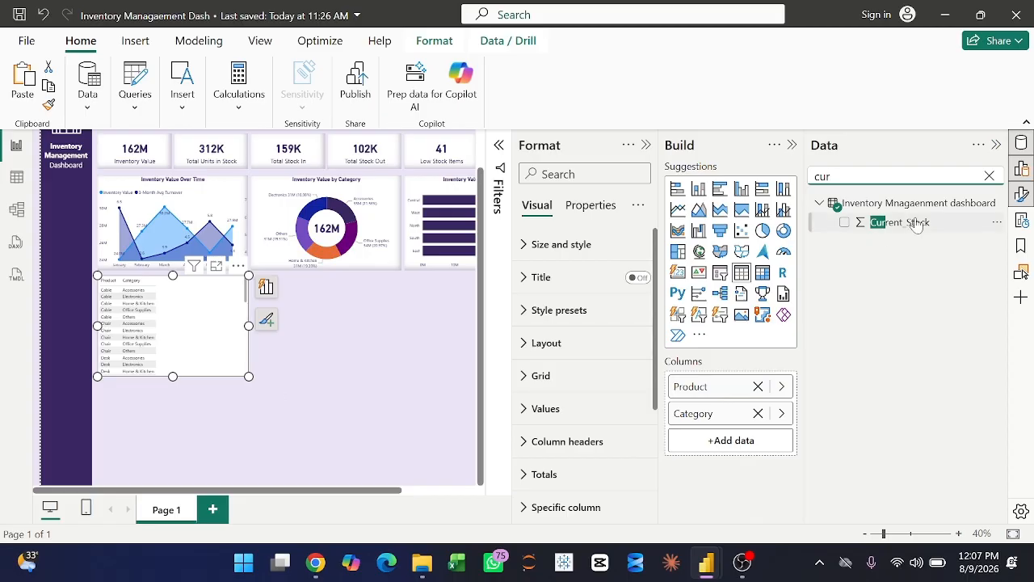
left_click_drag(901, 223, 734, 438)
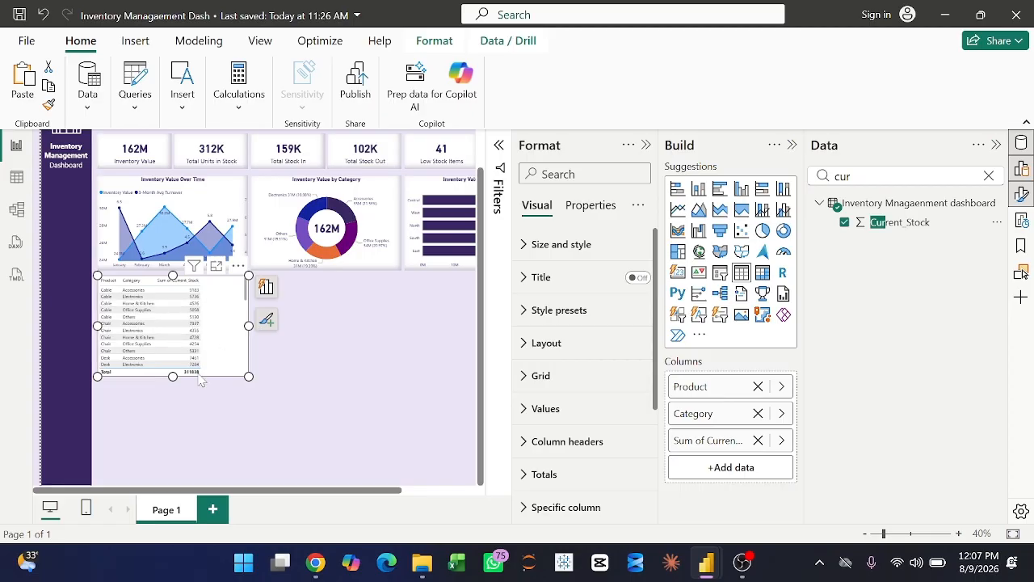
left_click(821, 176)
key("ctrl+a")
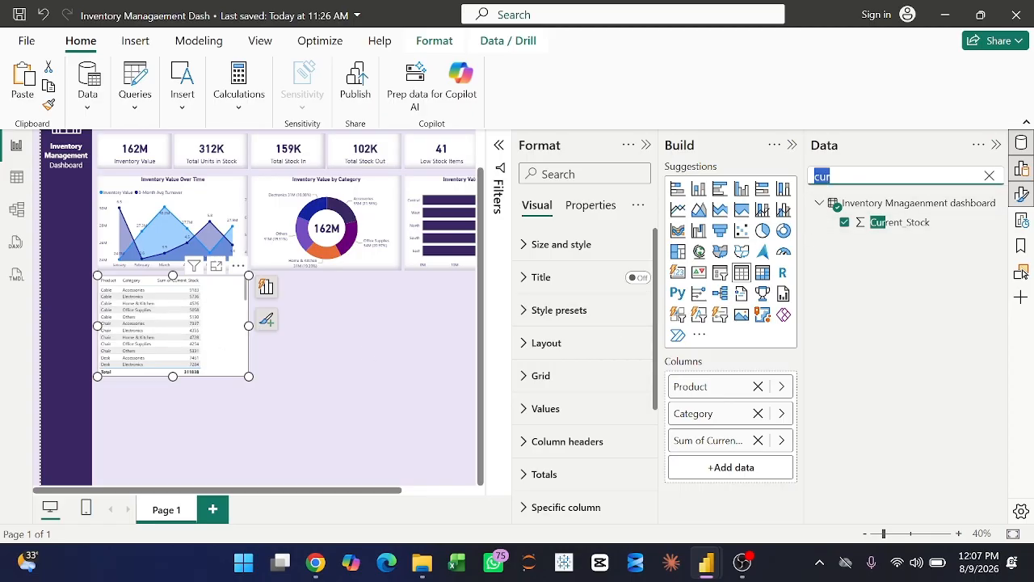
type("inven")
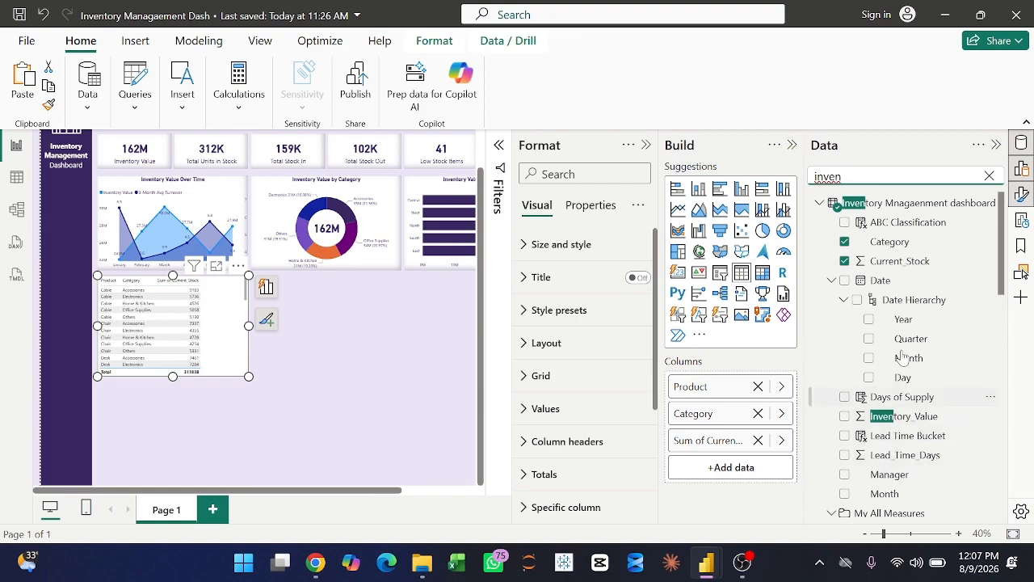
scroll(912, 415, "down", 3)
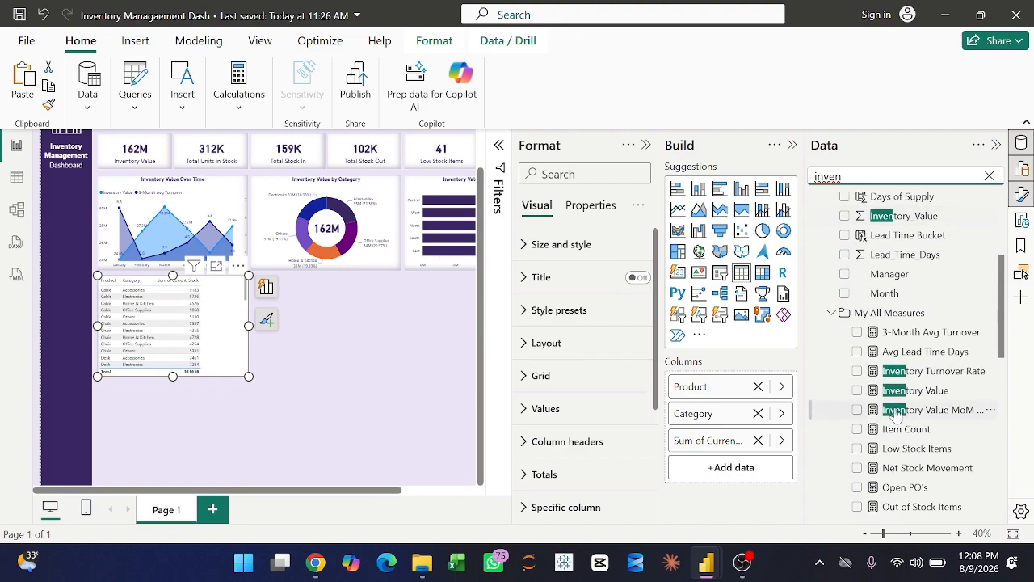
left_click_drag(738, 471, 738, 473)
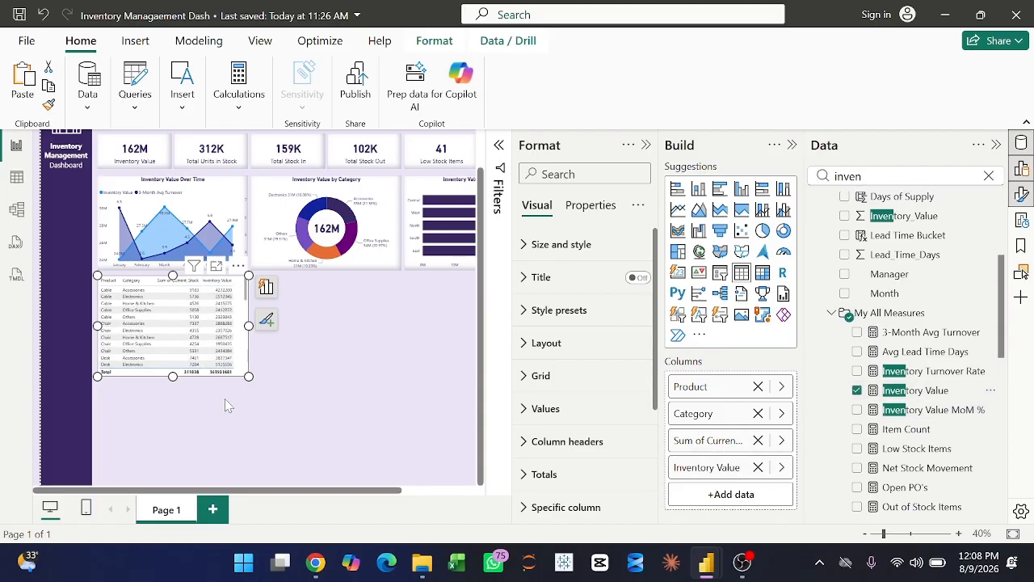
Copy the formatting of the Inventory Value Over Time chart onto the table with Format Painter.
left_click(244, 194)
left_click(48, 104)
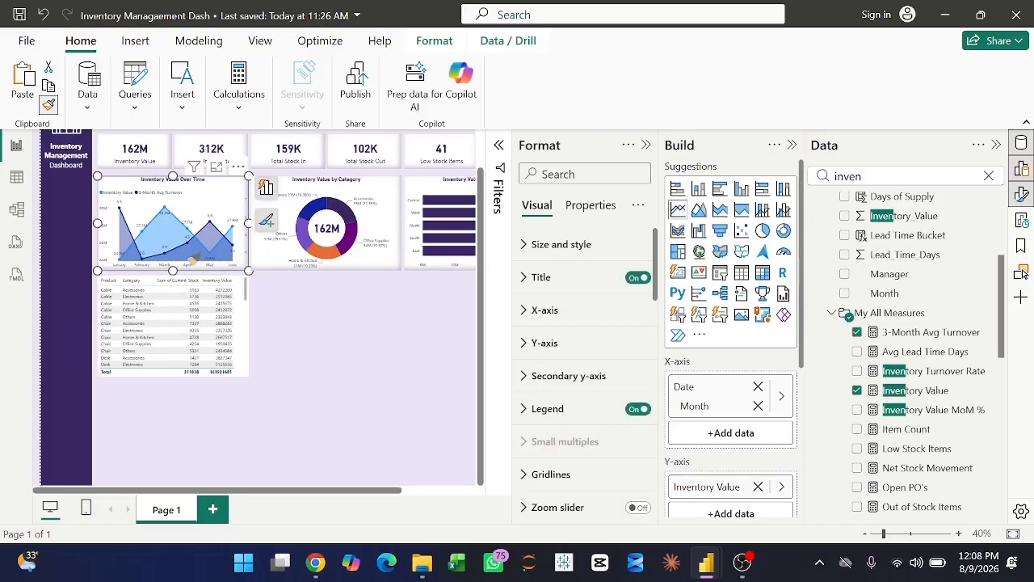
left_click(223, 309)
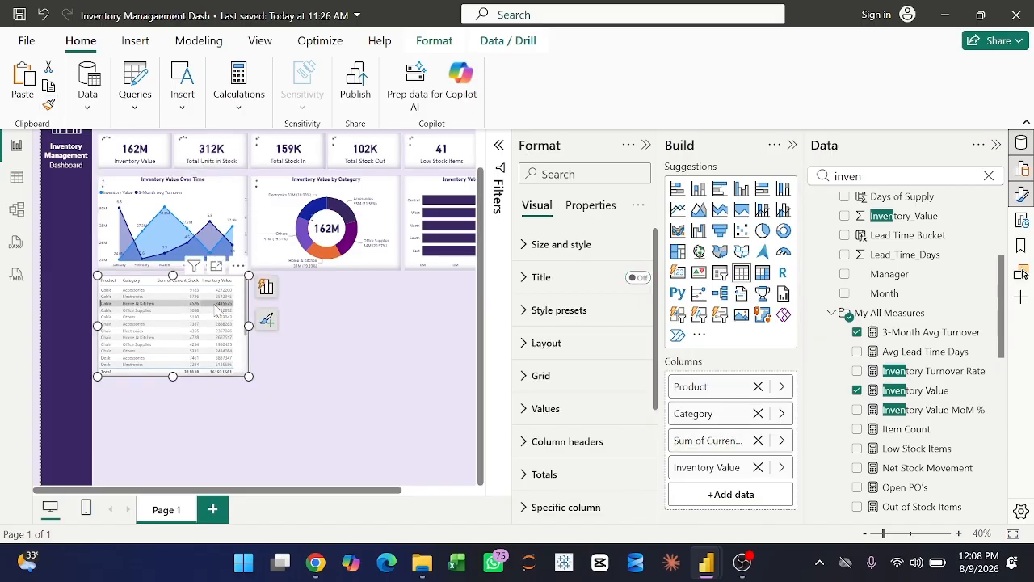
left_click(220, 310)
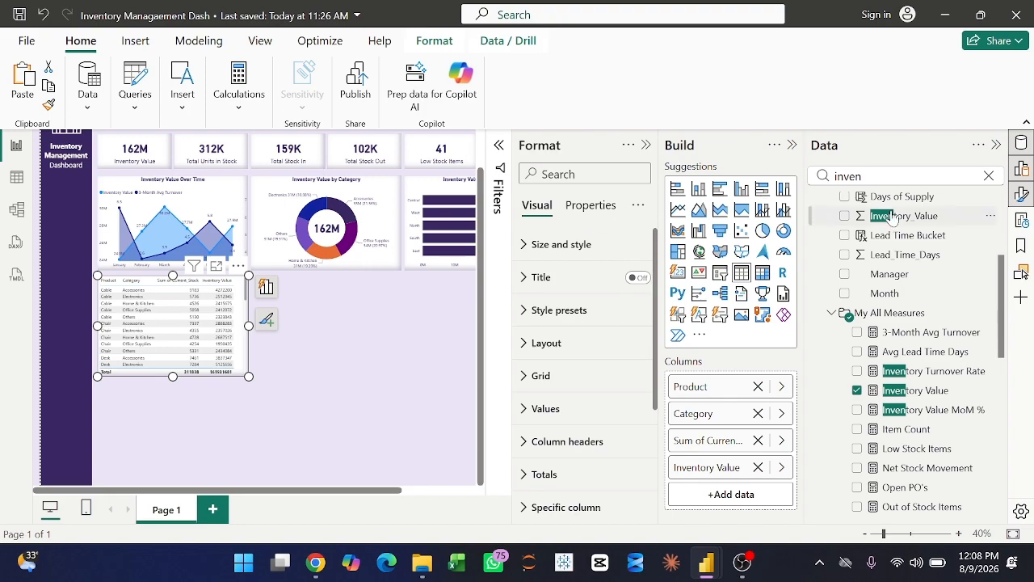
Make the table's column header text bold and center-aligned.
scroll(564, 332, "down", 3)
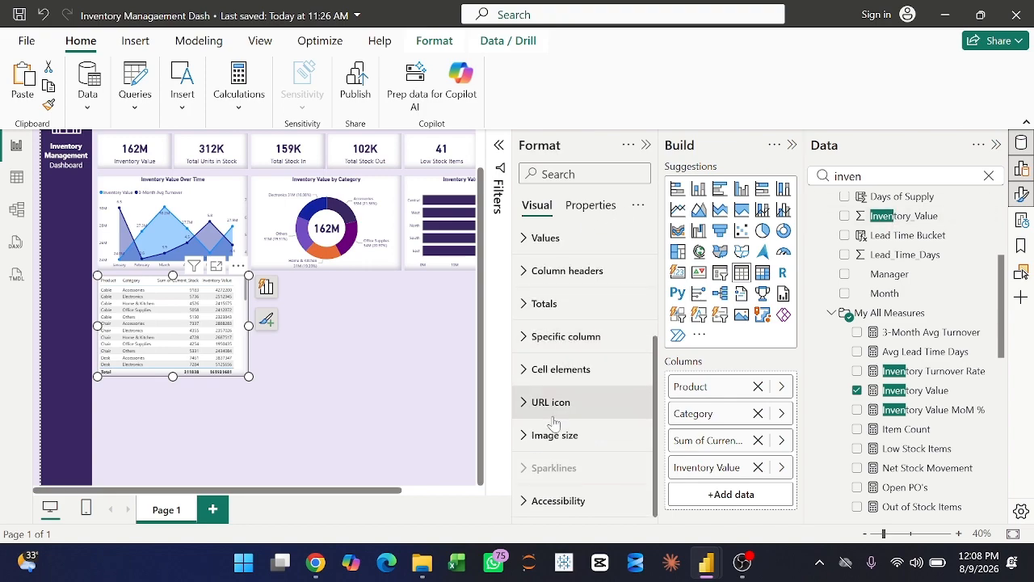
left_click(540, 273)
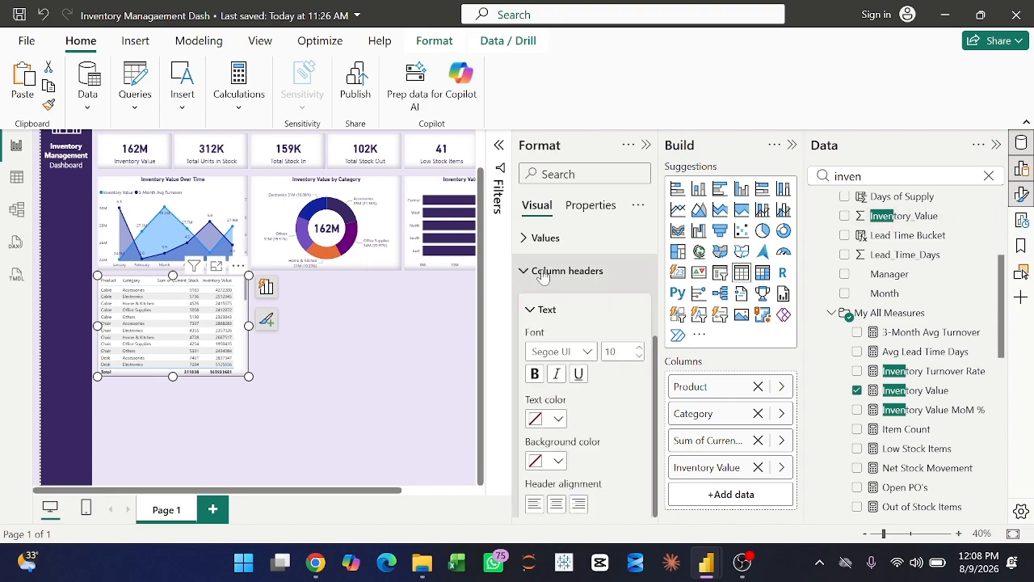
left_click(557, 420)
left_click(556, 420)
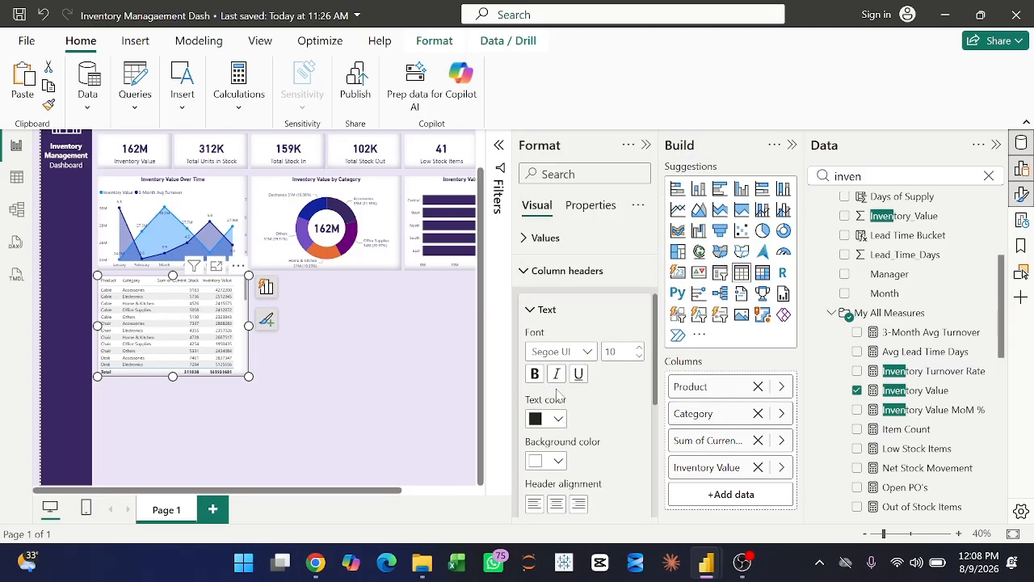
left_click(534, 373)
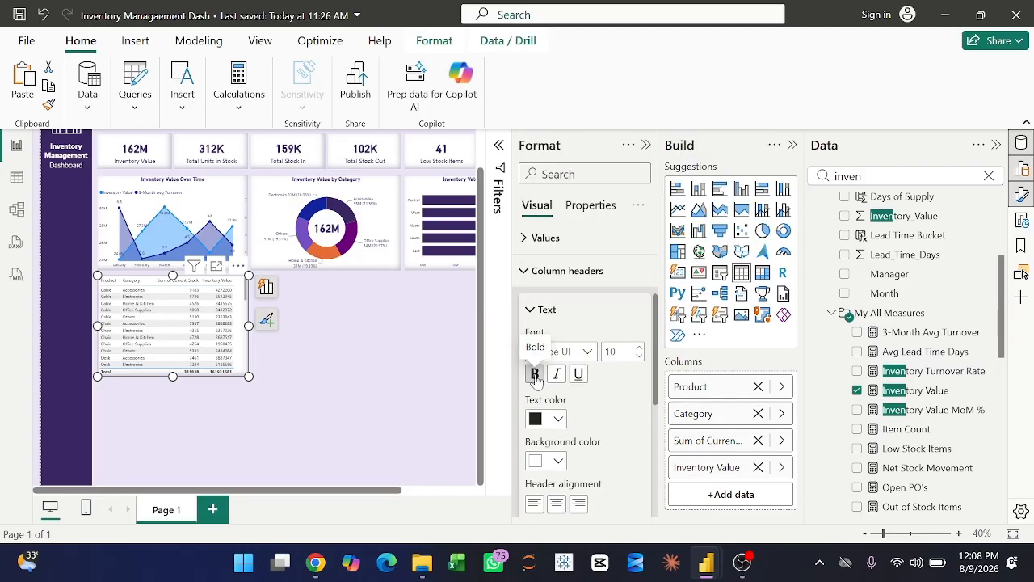
scroll(561, 455, "down", 1)
left_click(557, 456)
scroll(595, 392, "up", 3)
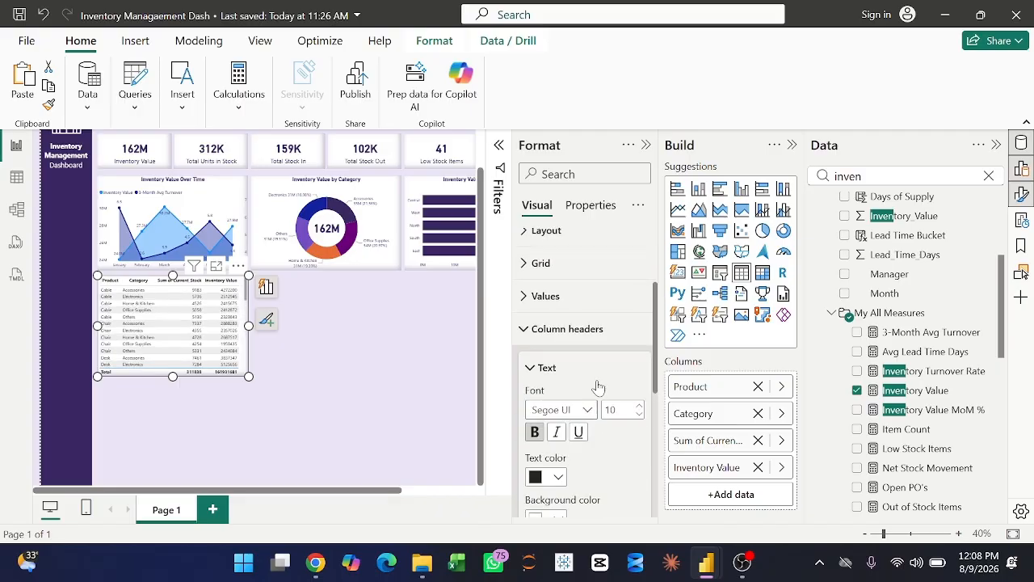
Give the table's column headers a dark purple background with white text.
scroll(595, 386, "down", 4)
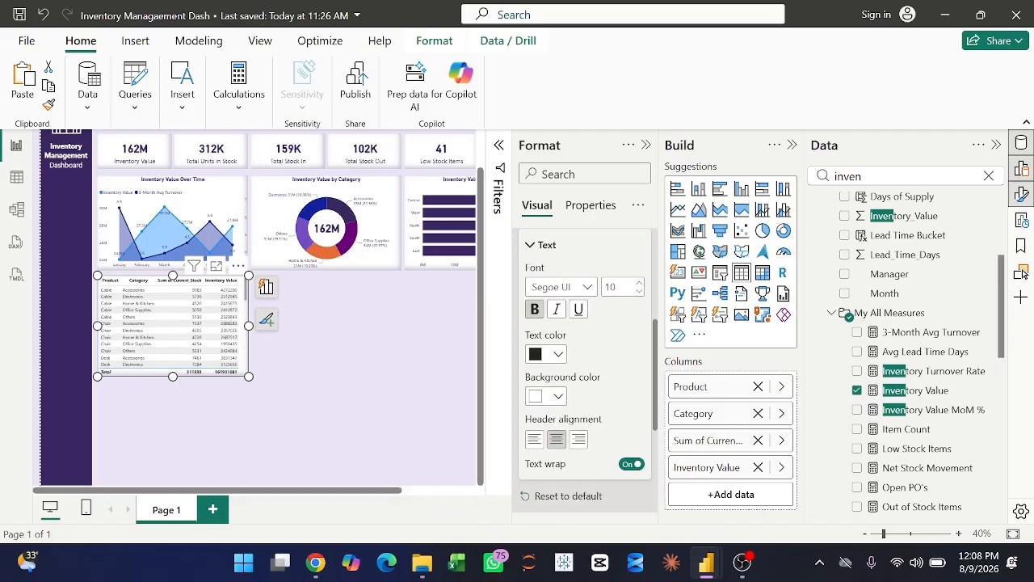
left_click(557, 397)
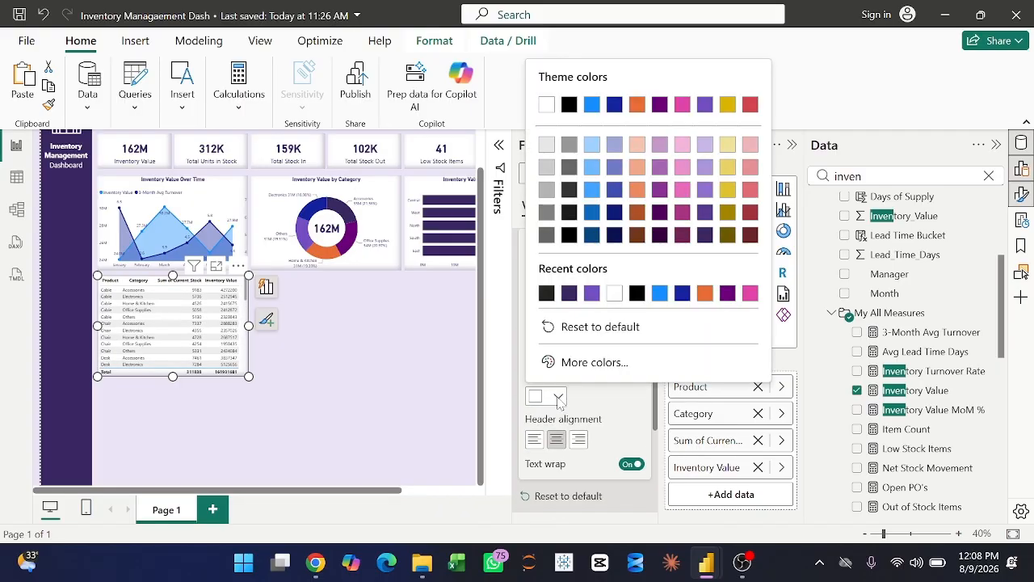
left_click(569, 294)
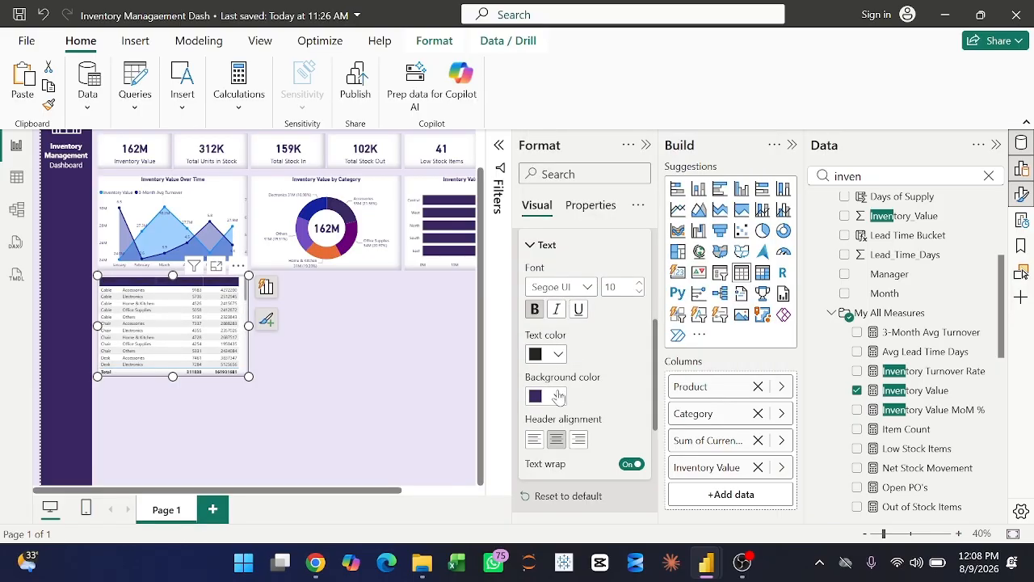
left_click(558, 354)
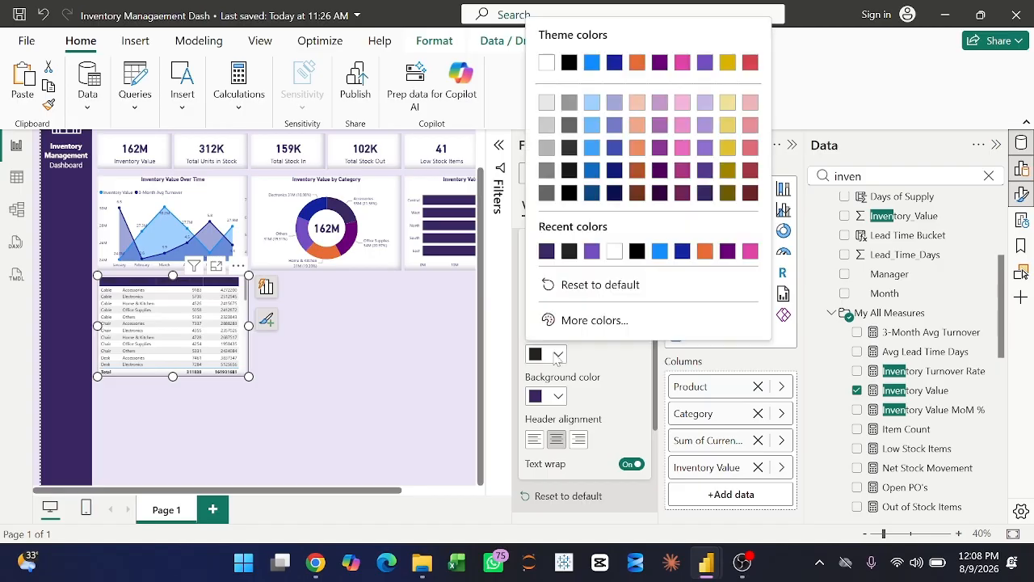
left_click(614, 251)
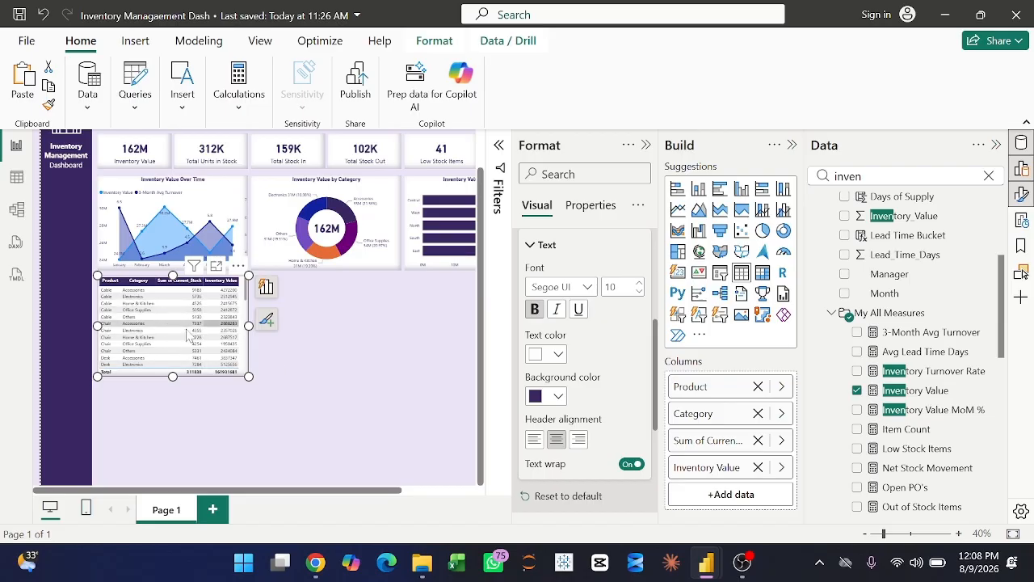
Set the text color of the table's values to dark purple.
scroll(585, 362, "up", 1)
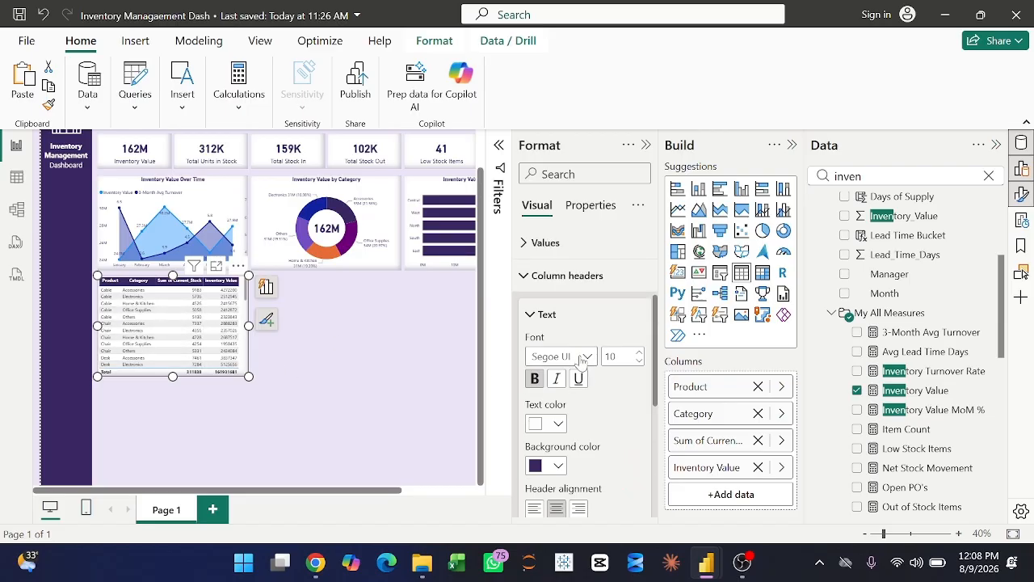
left_click(532, 279)
left_click(527, 245)
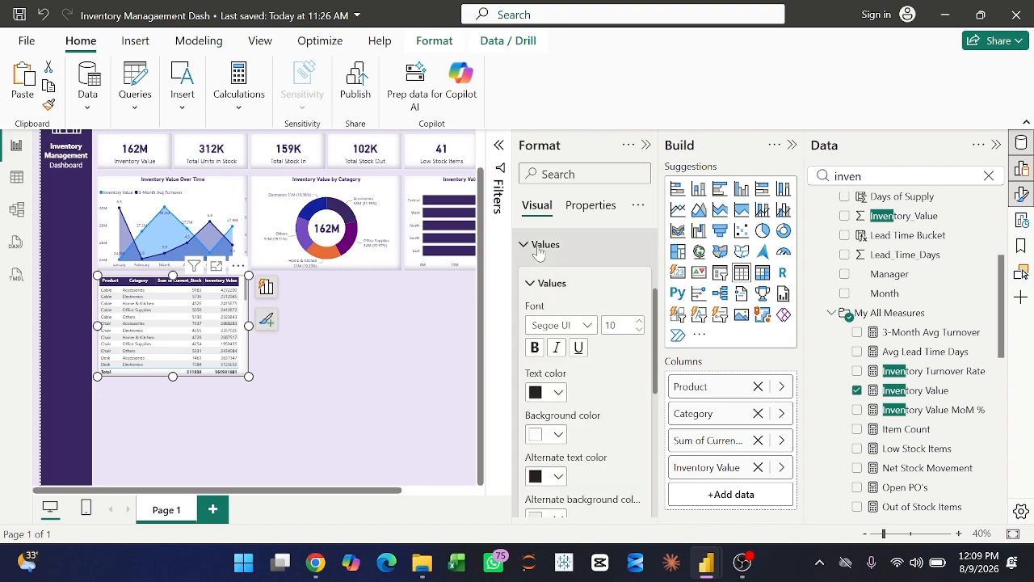
scroll(583, 411, "down", 2)
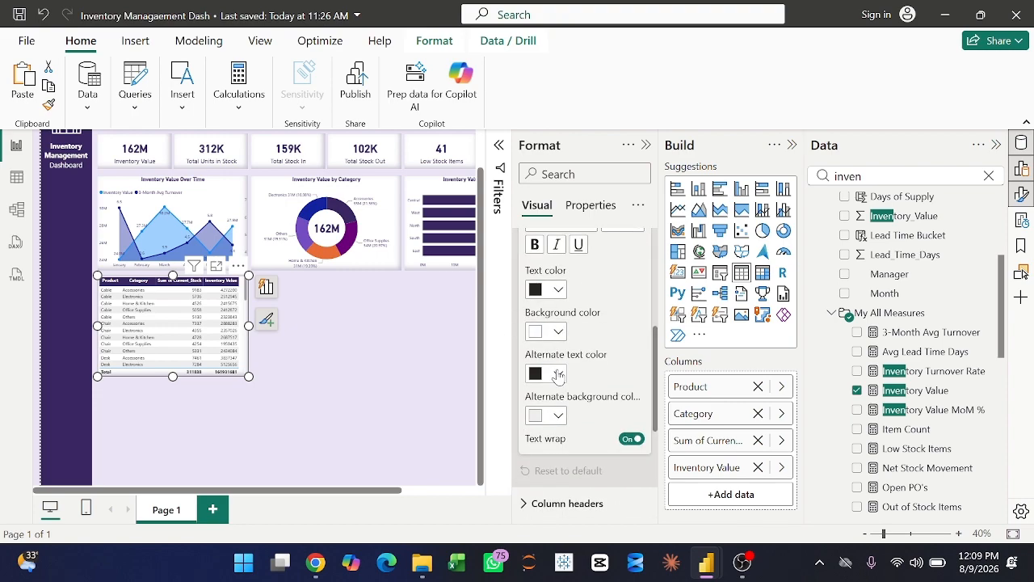
left_click(557, 294)
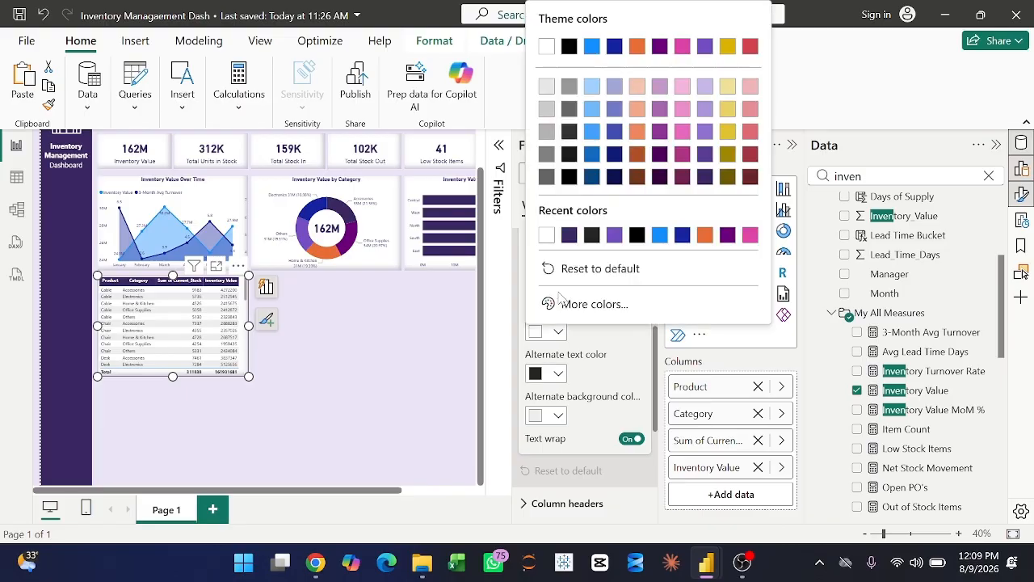
left_click(547, 236)
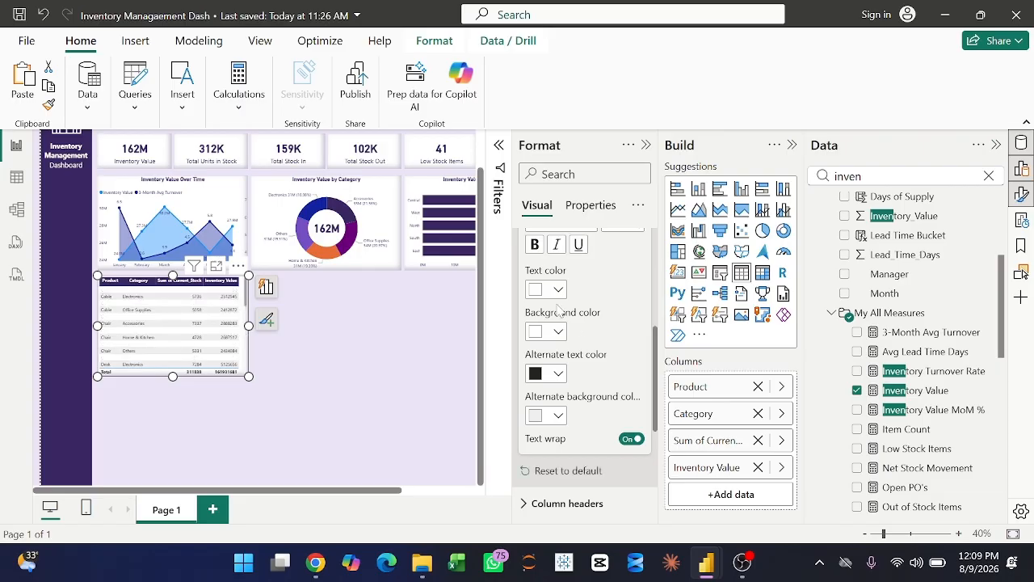
left_click(557, 294)
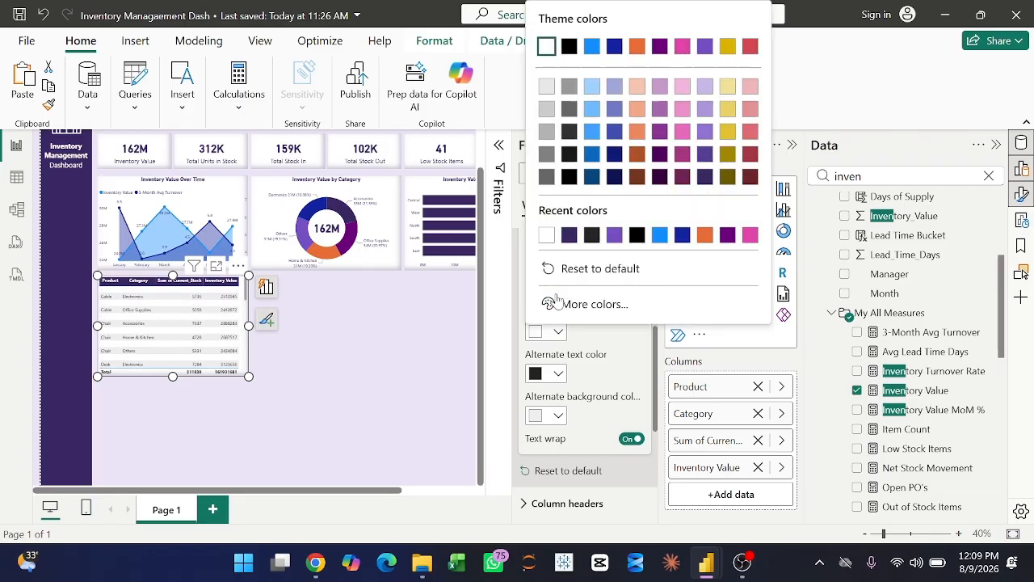
left_click(566, 236)
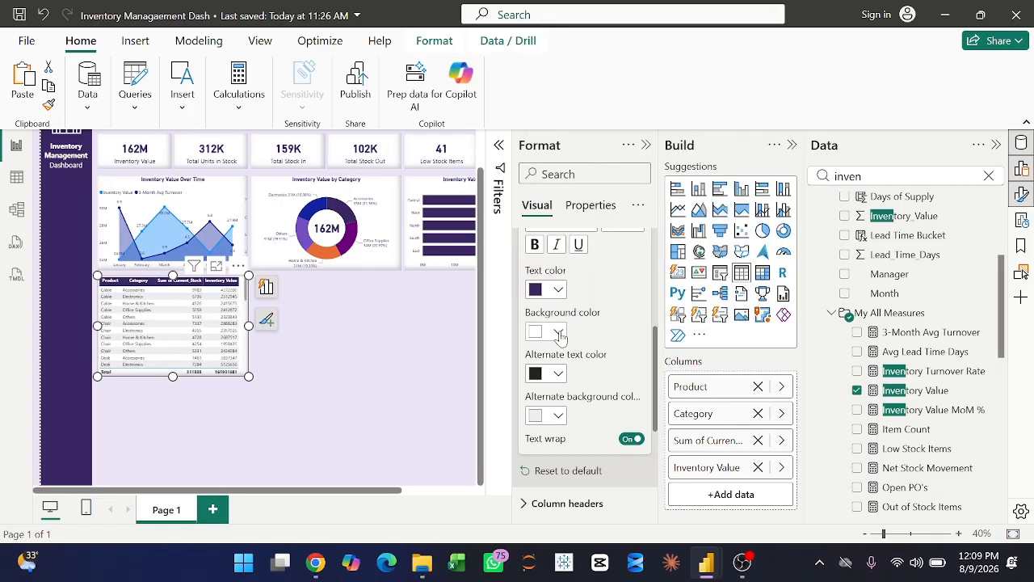
Set the alternate text color of the table's values to white.
scroll(561, 347, "down", 1)
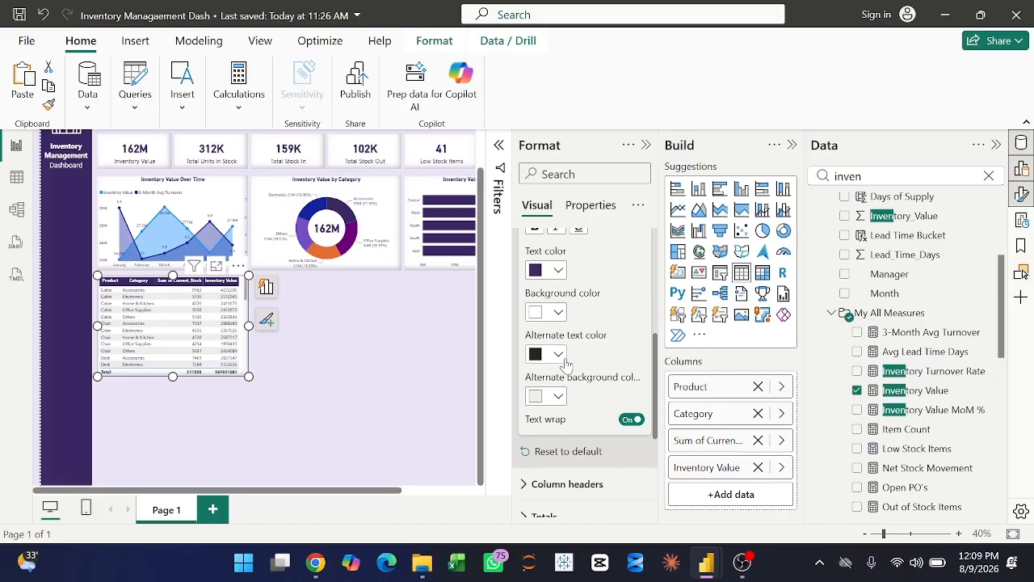
left_click(559, 355)
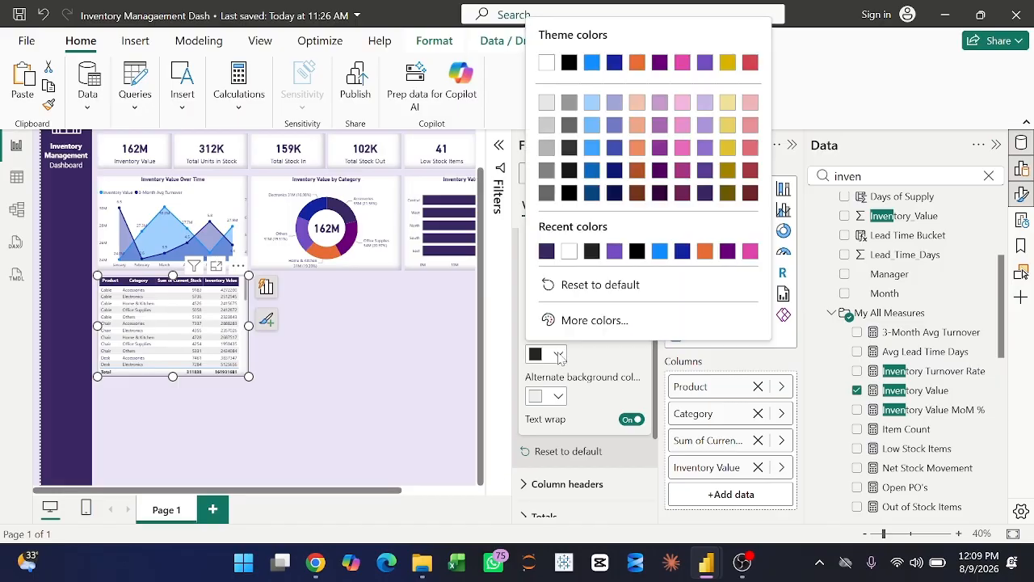
left_click(569, 252)
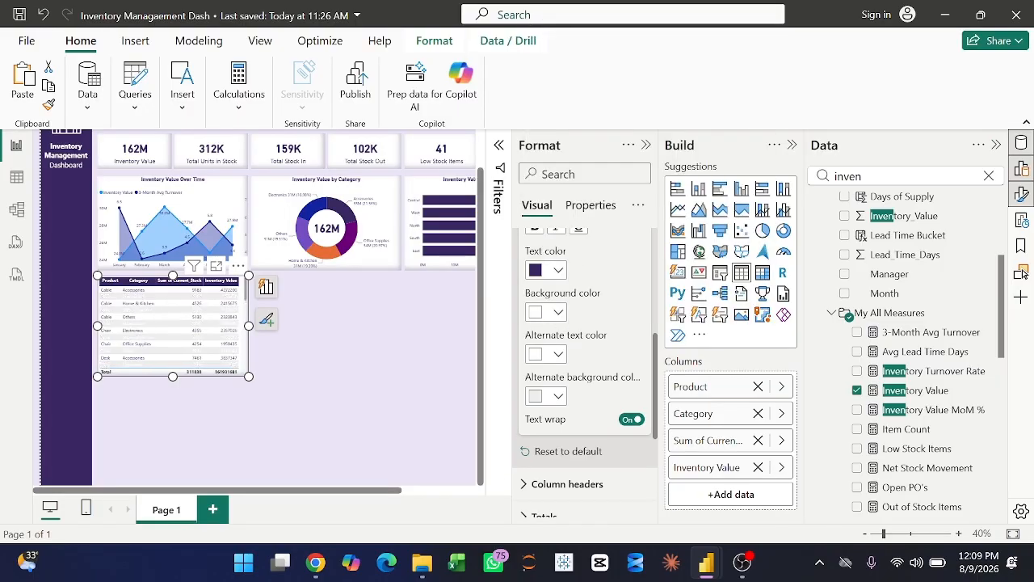
Set the alternate background color of the table's values to dark purple.
left_click(560, 398)
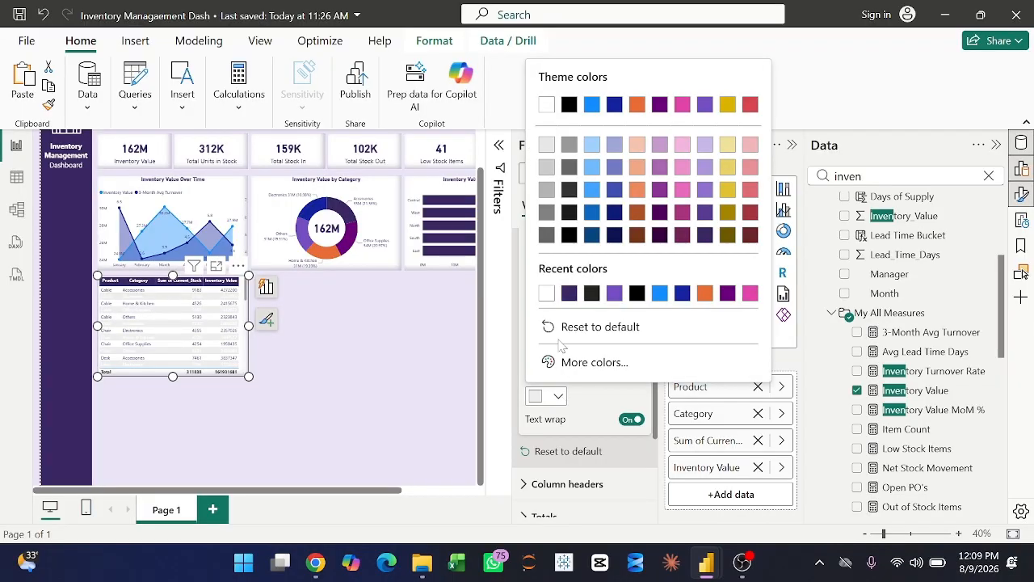
left_click(570, 293)
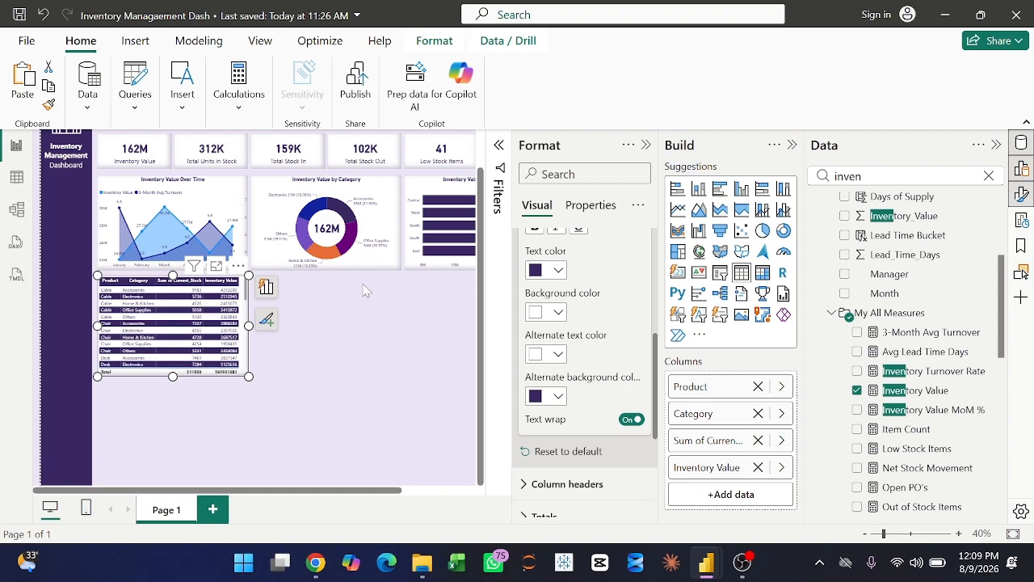
Add data bars with a purple #711089 positive bar to the table's Inventory Value column and sort the table by that column in descending order.
right_click(708, 472)
mouse_move(812, 386)
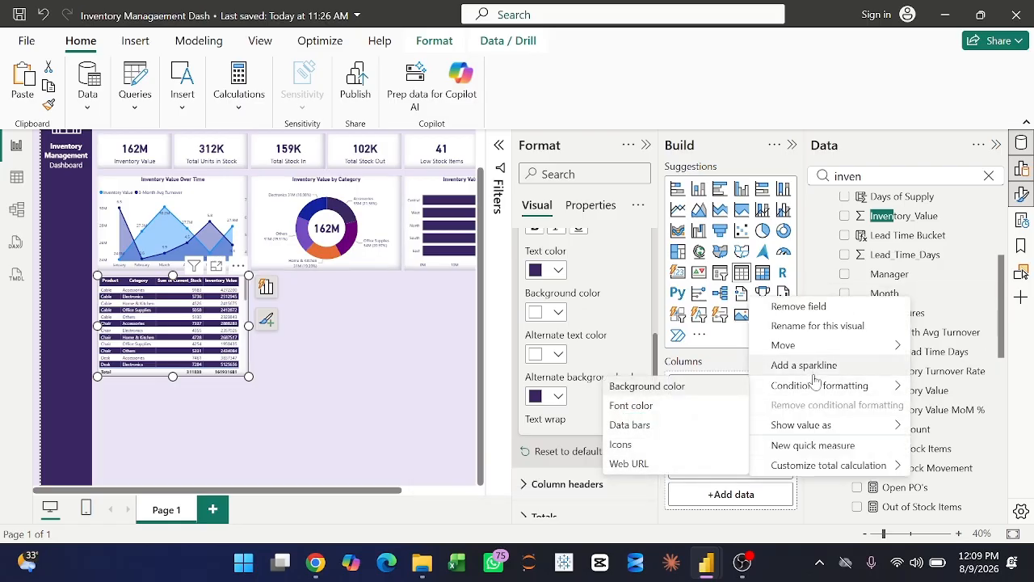
left_click(645, 432)
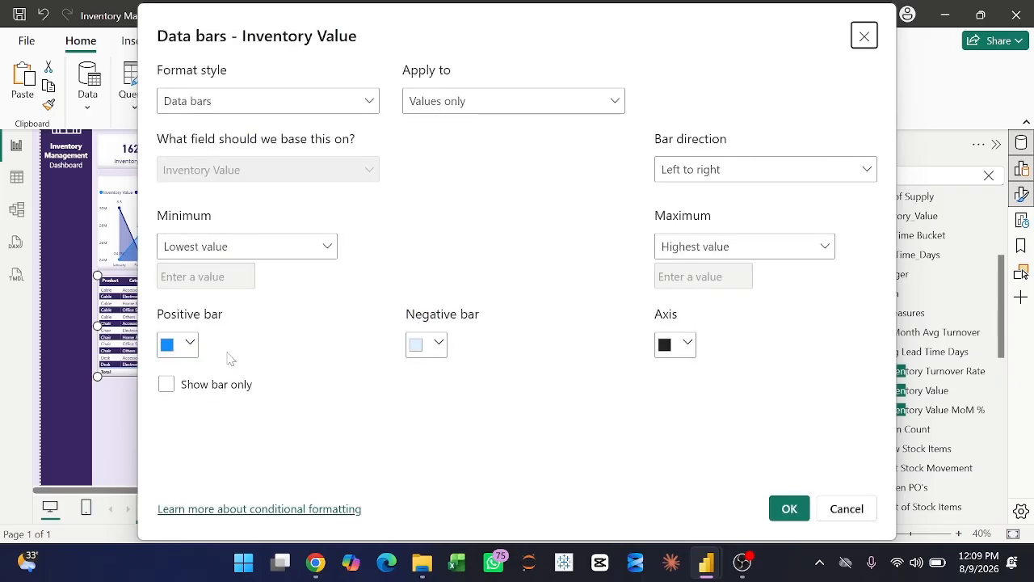
left_click(190, 347)
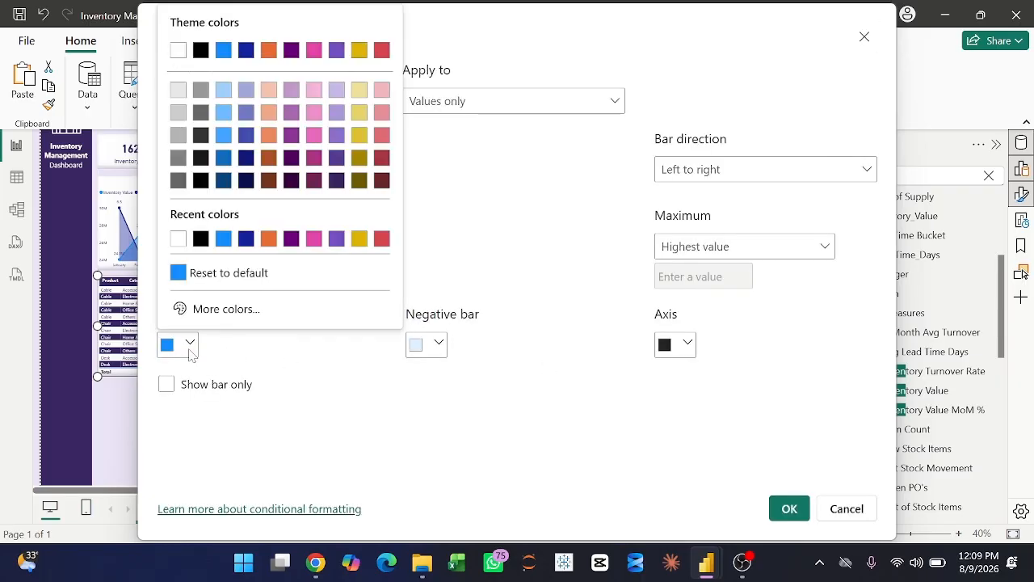
left_click(225, 310)
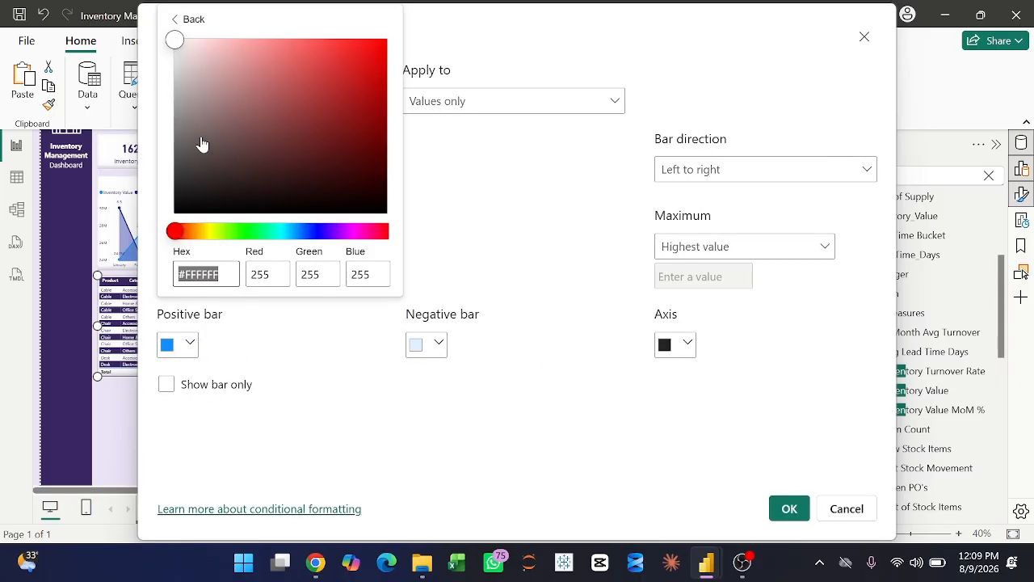
left_click_drag(195, 233, 344, 233)
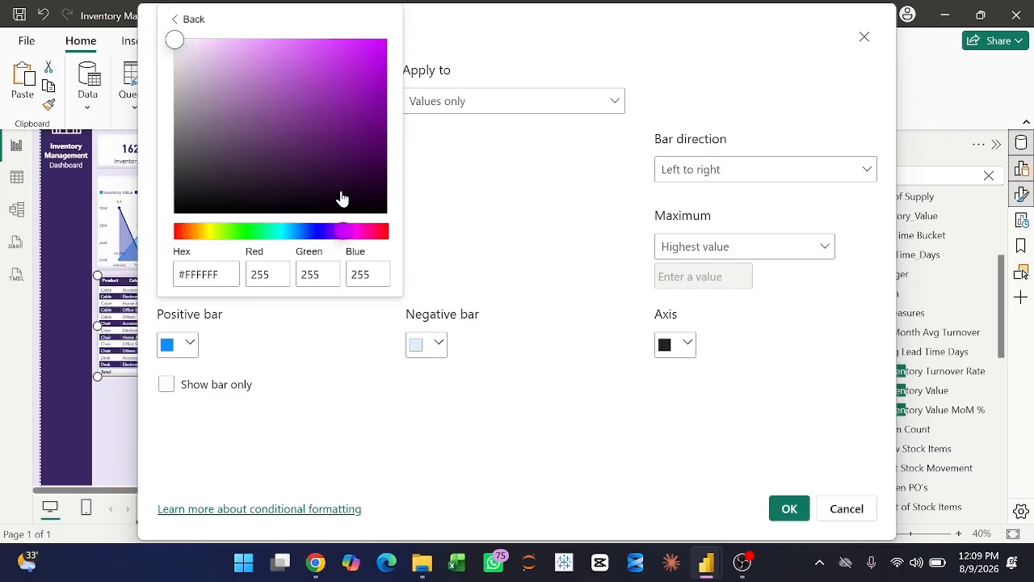
left_click(348, 172)
left_click(355, 158)
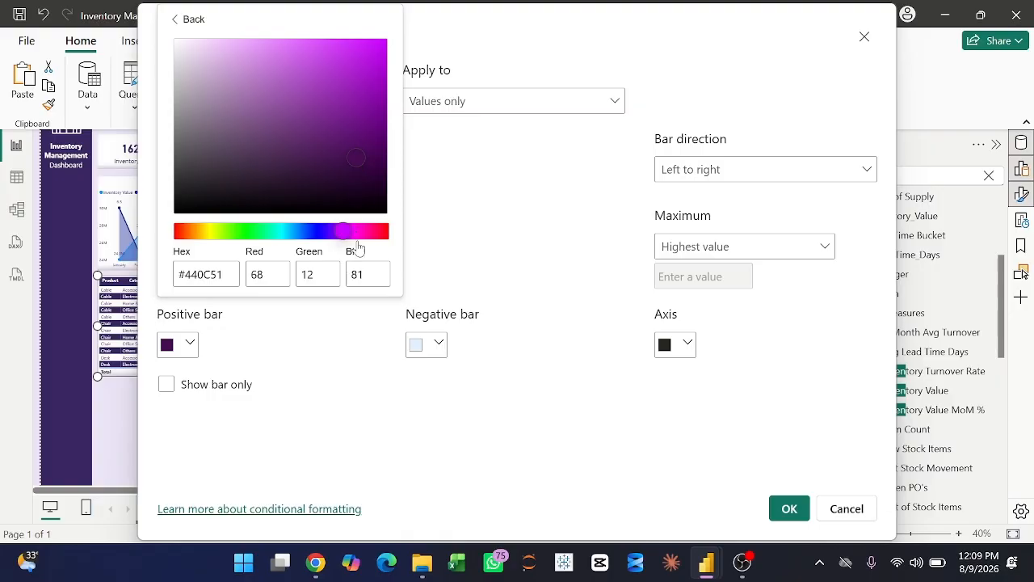
left_click(348, 141)
left_click(363, 127)
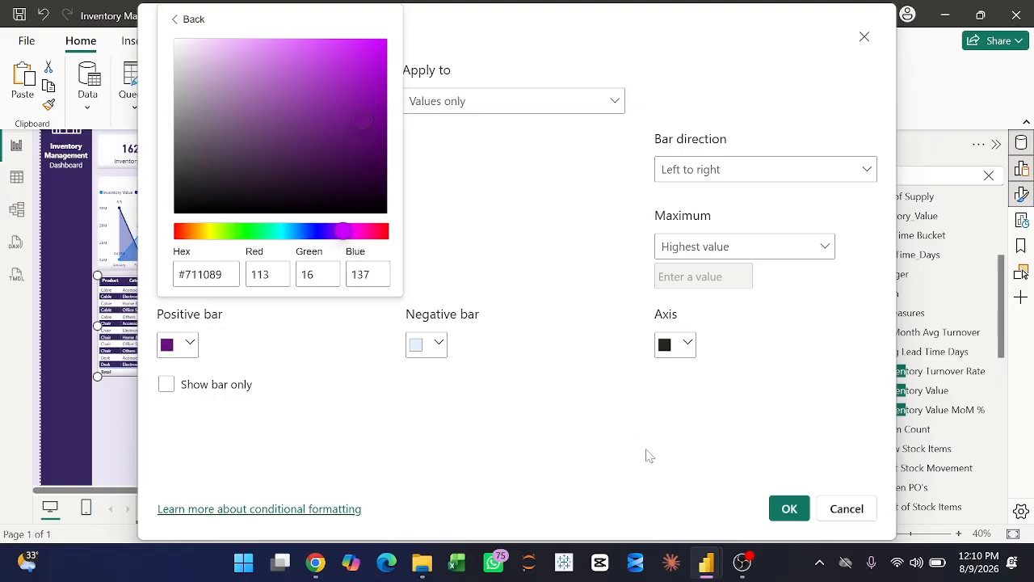
left_click(779, 515)
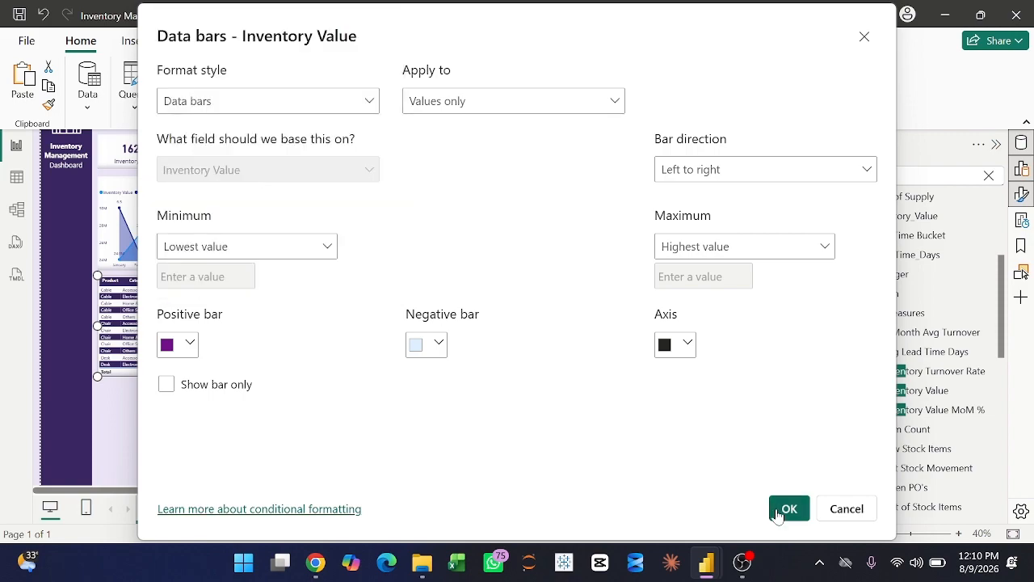
left_click(790, 510)
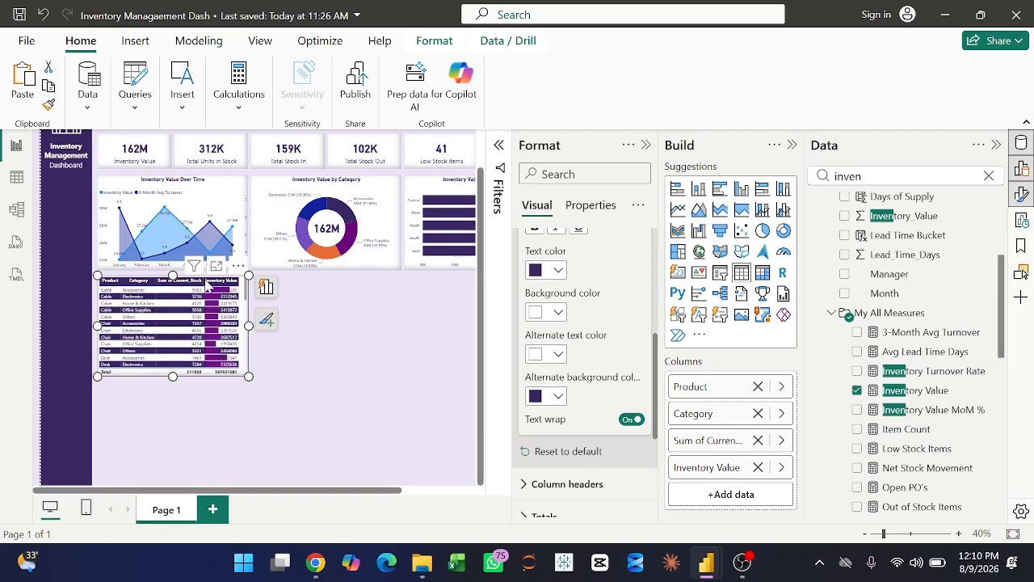
left_click(209, 282)
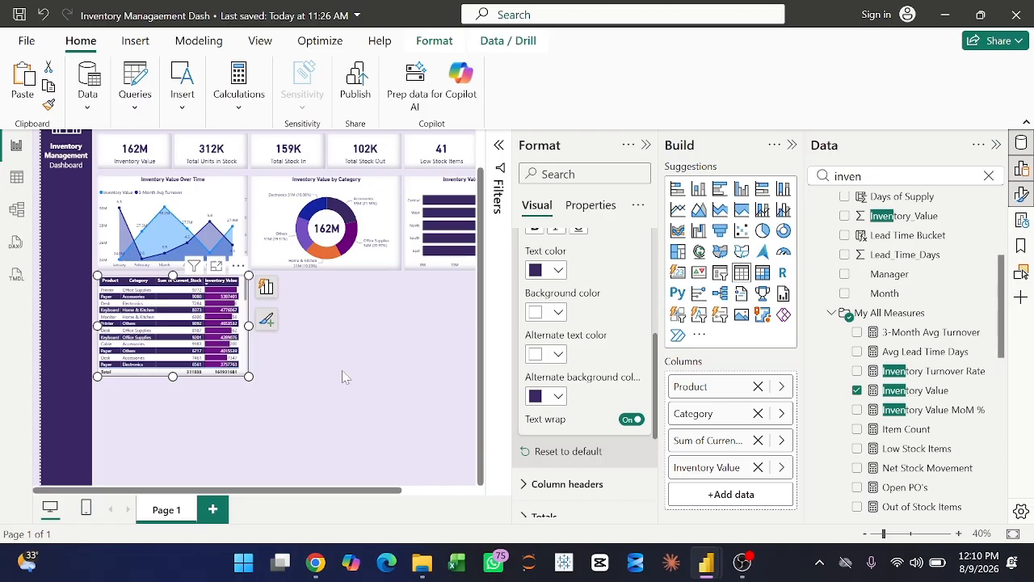
Duplicate the Inventory Value by Category donut chart, place the copy directly below it beside the table, and extend it to the table's height.
left_click(360, 276)
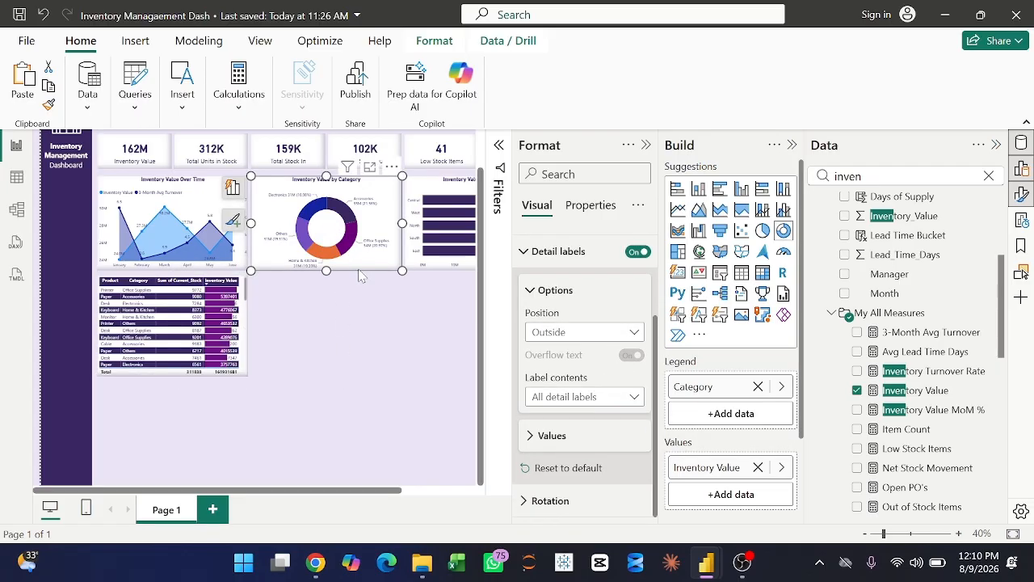
key("ctrl+v")
left_click_drag(377, 192, 374, 290)
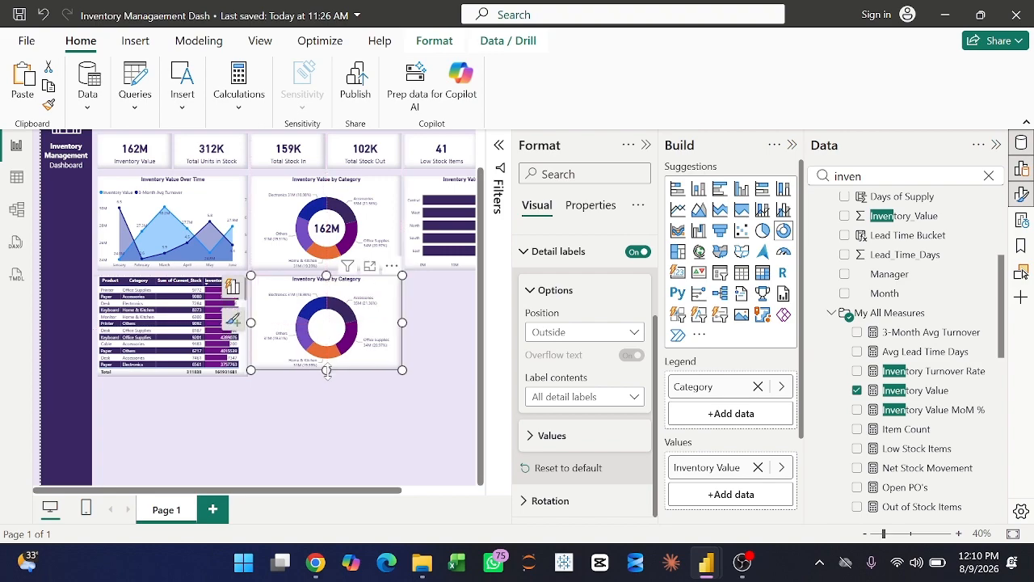
mouse_move(326, 370)
left_mouse_down()
mouse_move(328, 386)
mouse_move(328, 377)
left_mouse_up()
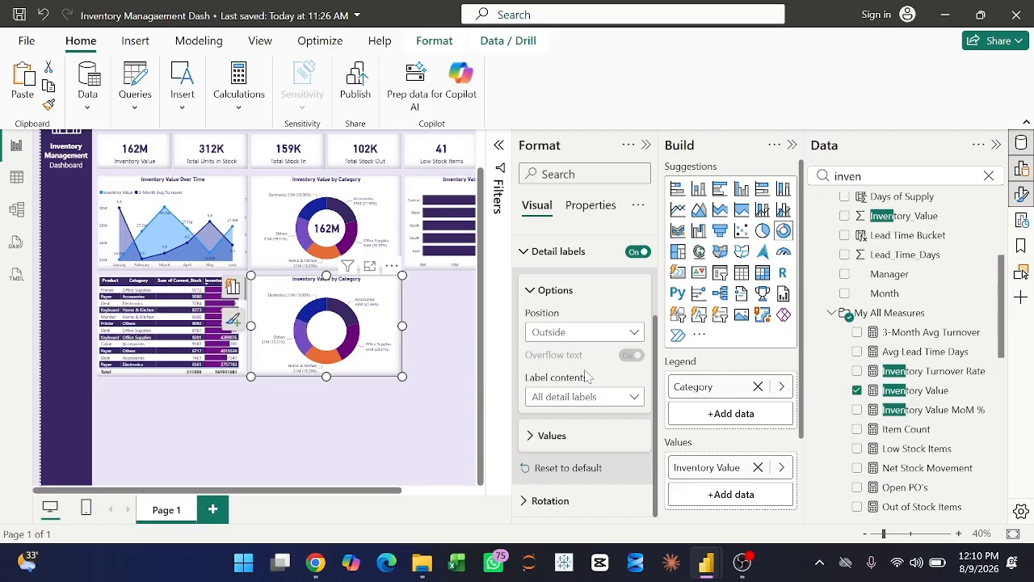
Replace the Category legend of the copied donut chart with the Status field.
left_click(758, 387)
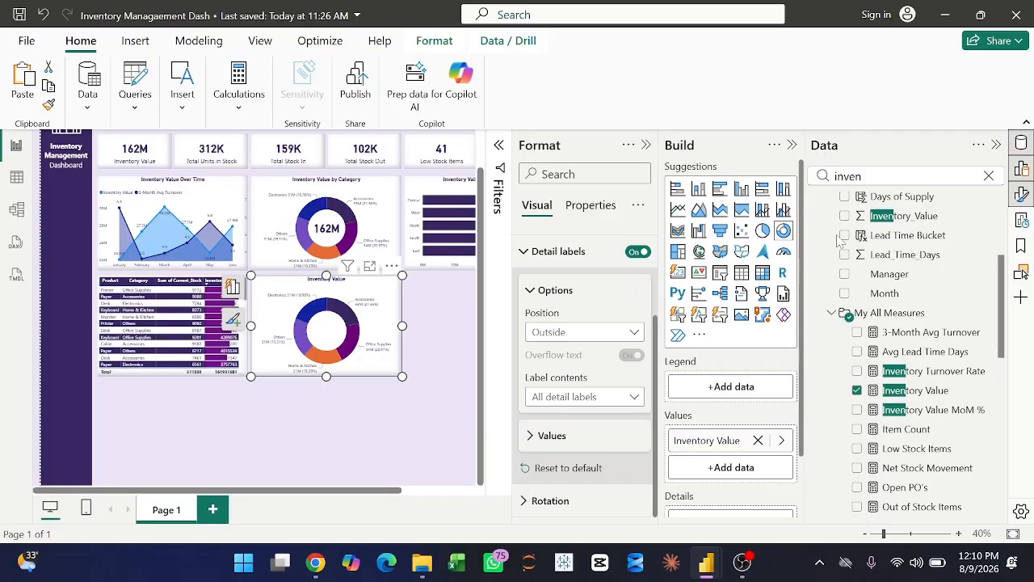
double_click(828, 176)
type("stat")
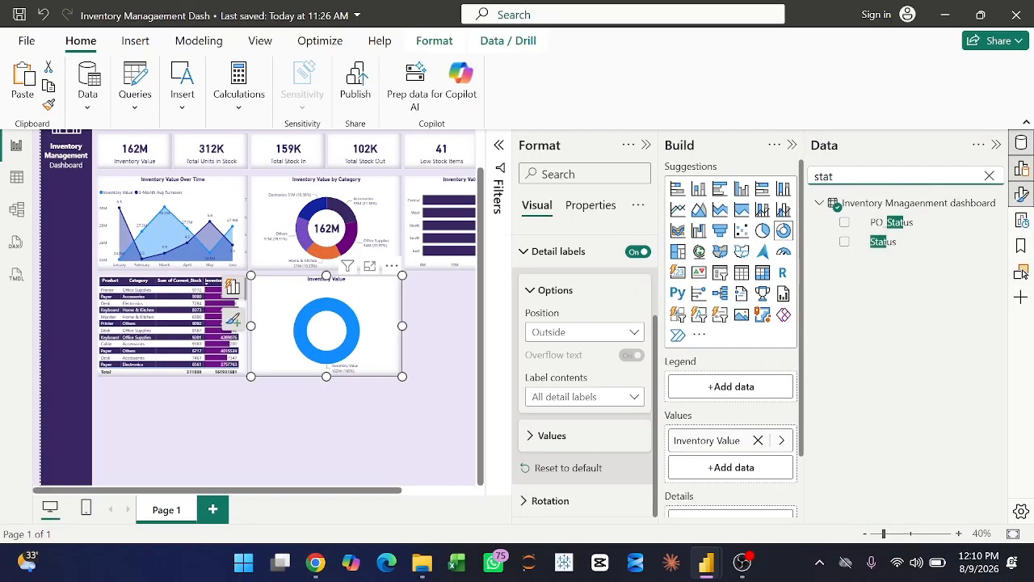
key("Return")
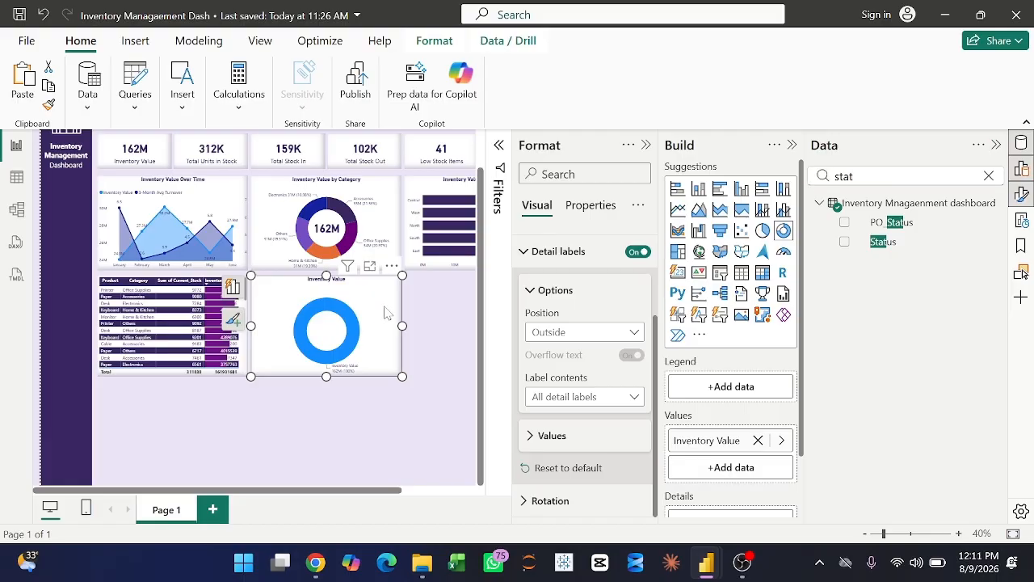
left_click_drag(897, 243, 728, 395)
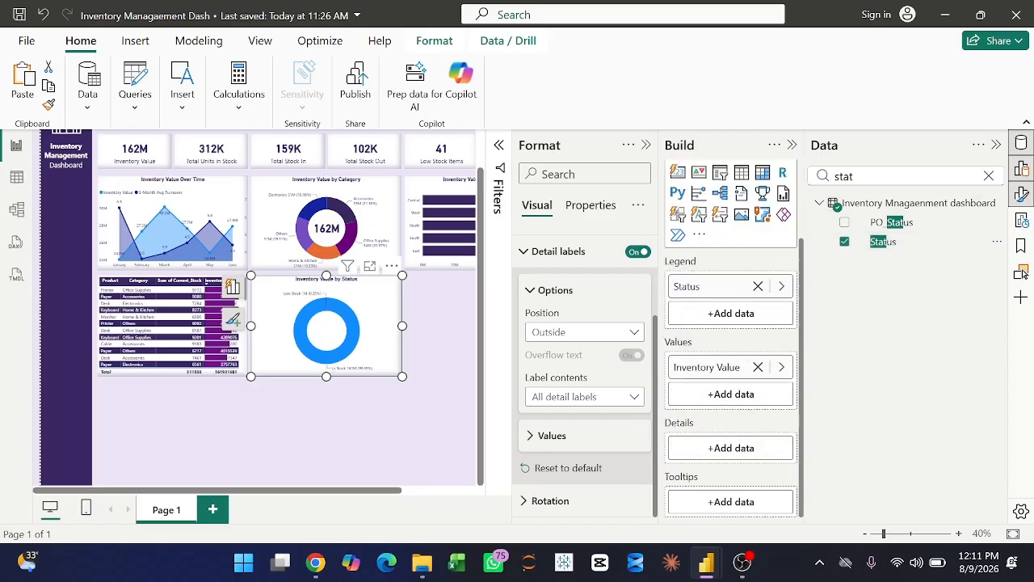
Replace Inventory Value with the Item Count measure as the value of the Status donut chart.
double_click(869, 176)
type("item")
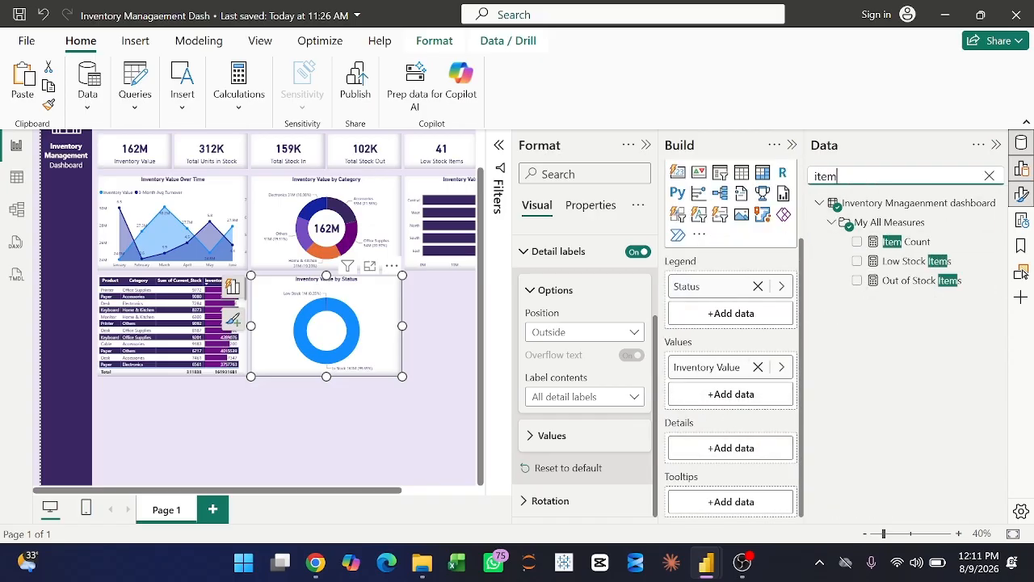
left_click_drag(921, 252, 731, 394)
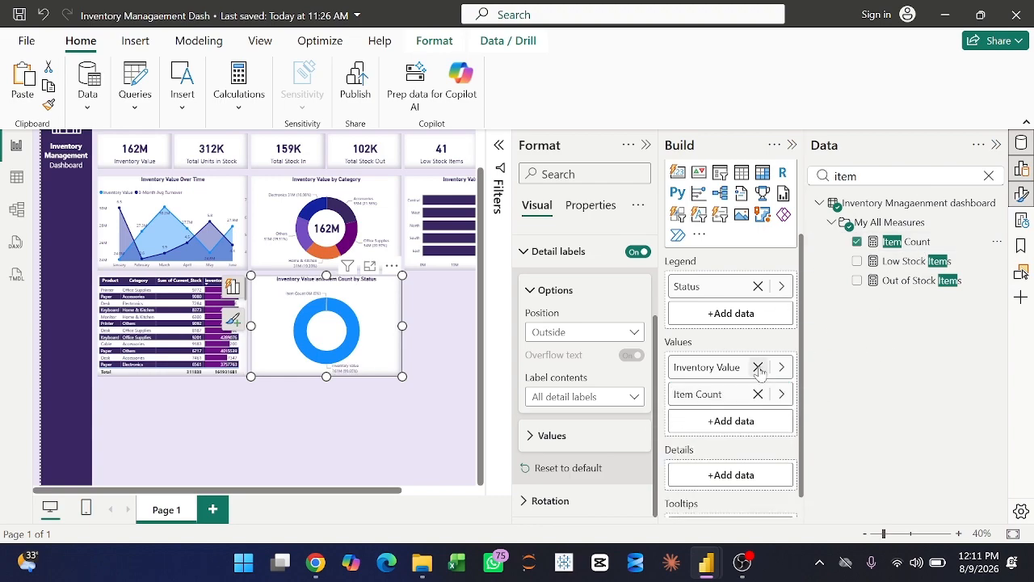
left_click(758, 366)
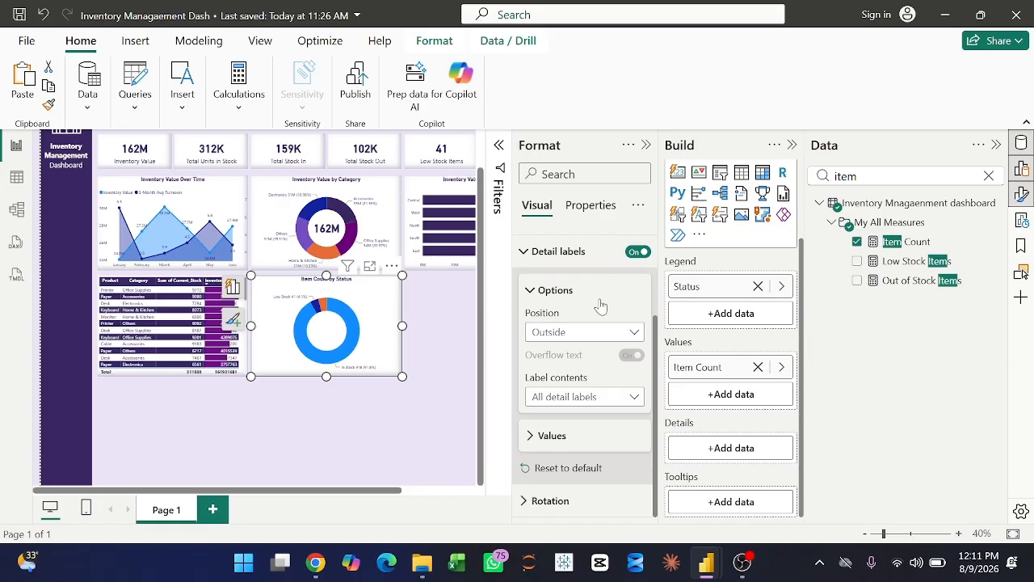
Color the In Stock slice of the Item Count by Status donut chart dark purple.
scroll(582, 412, "down", 1)
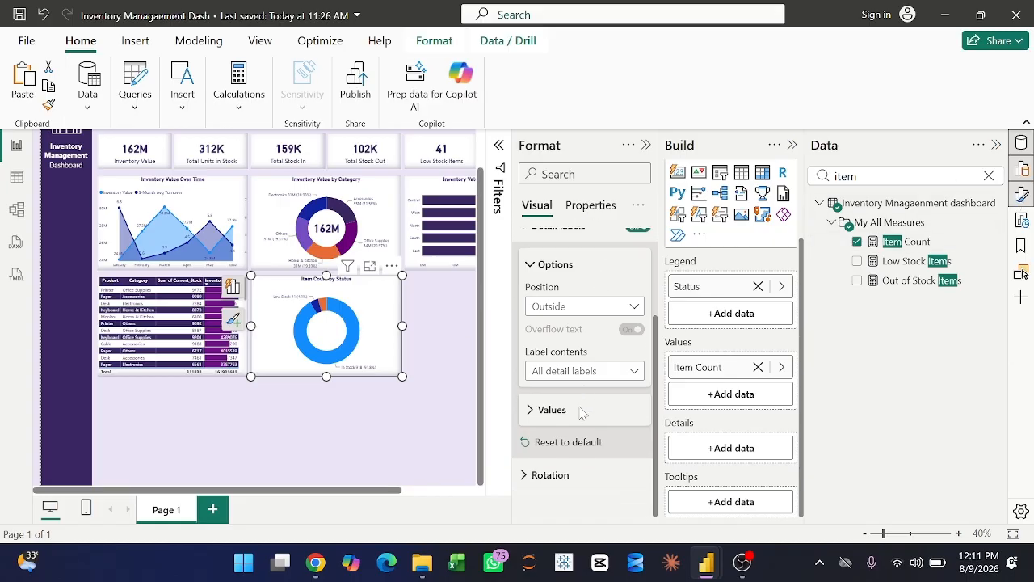
scroll(582, 413, "up", 1)
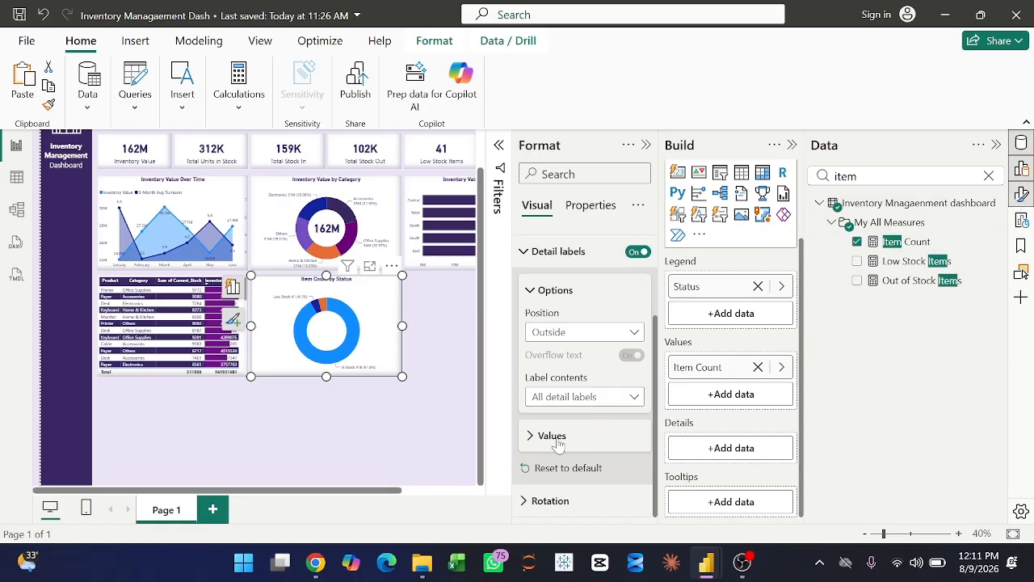
left_click(562, 437)
scroll(566, 380, "down", 5)
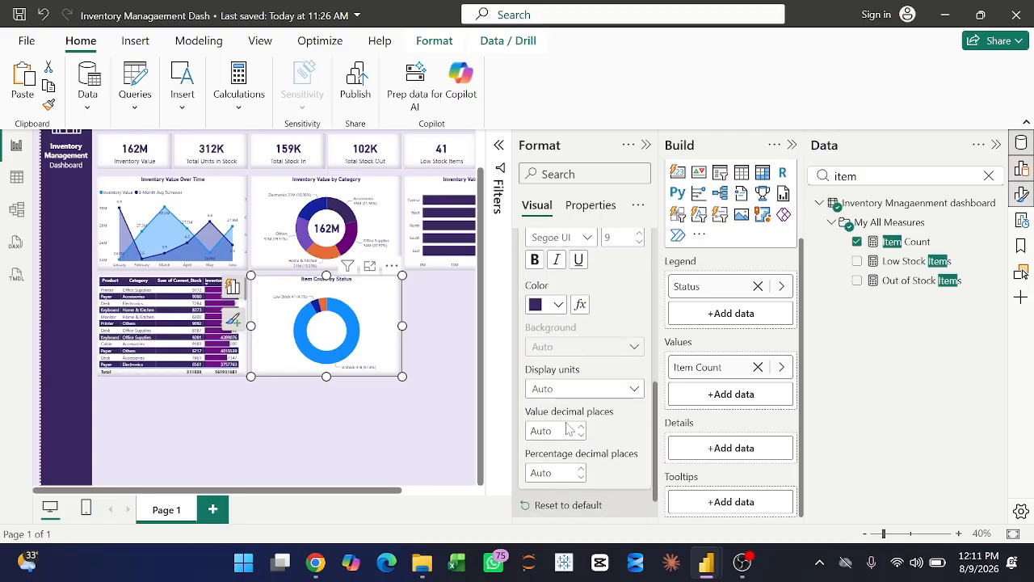
scroll(590, 323, "up", 7)
left_click(540, 317)
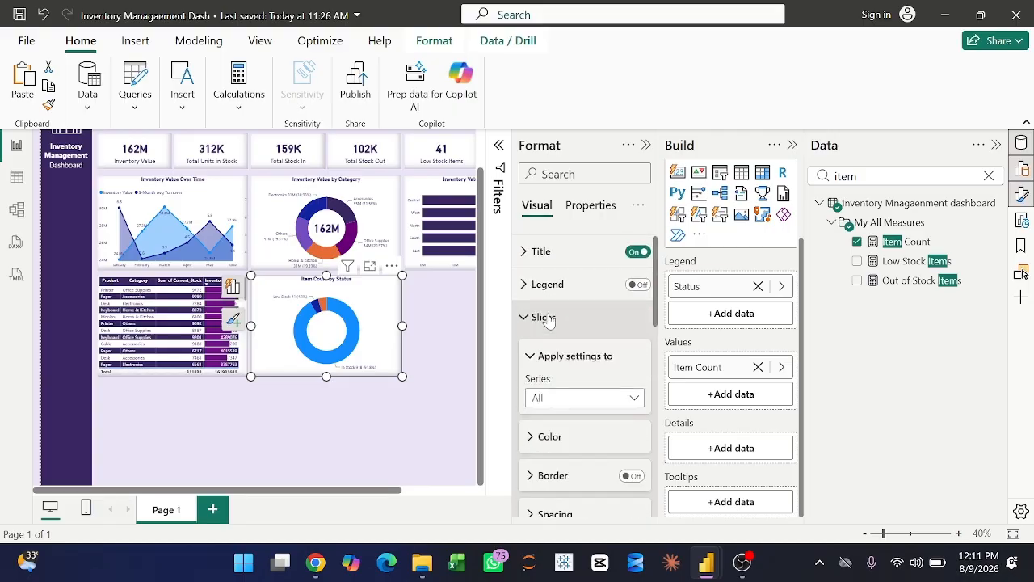
left_click(570, 397)
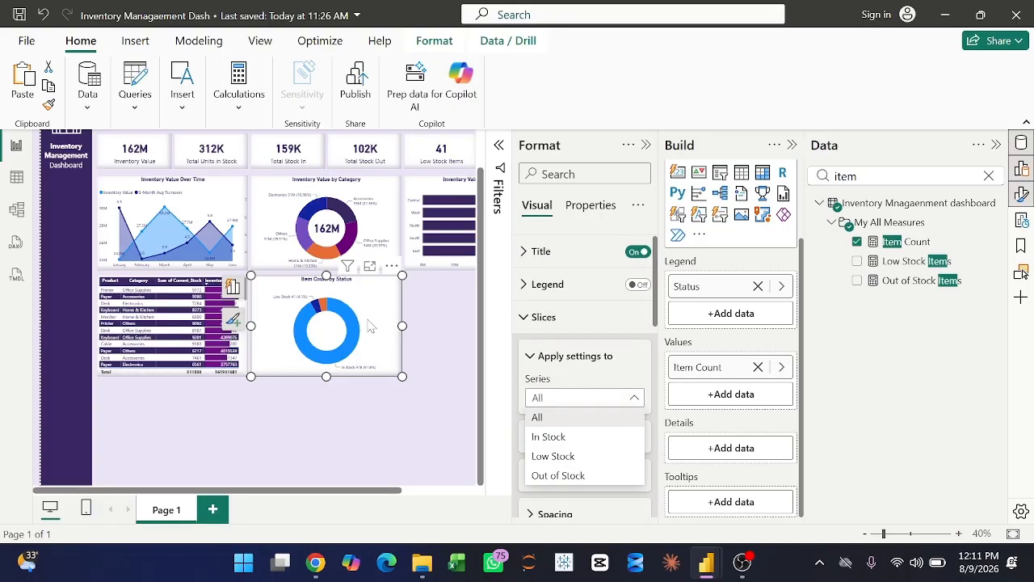
left_click(550, 439)
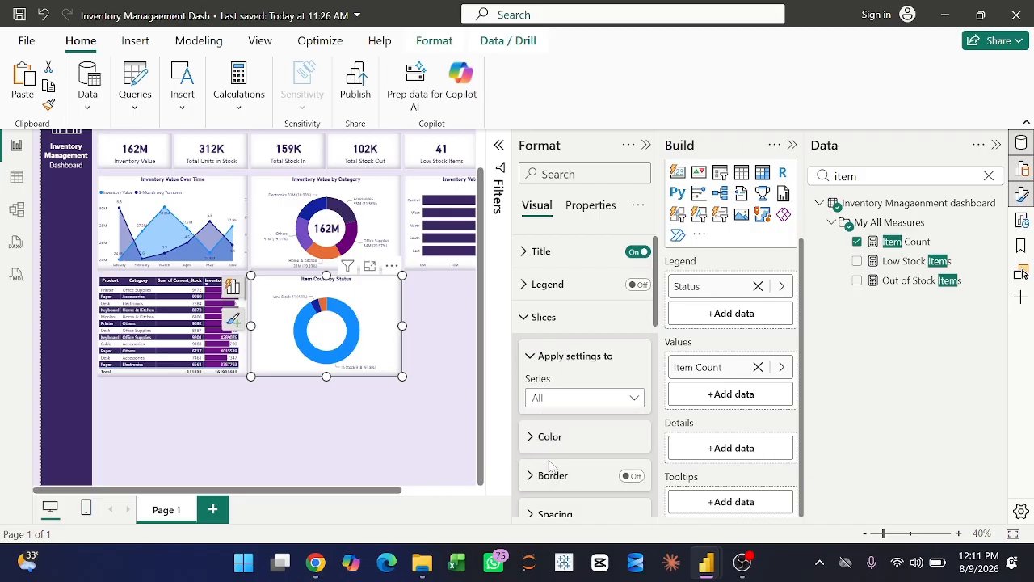
left_click(584, 447)
scroll(587, 448, "down", 2)
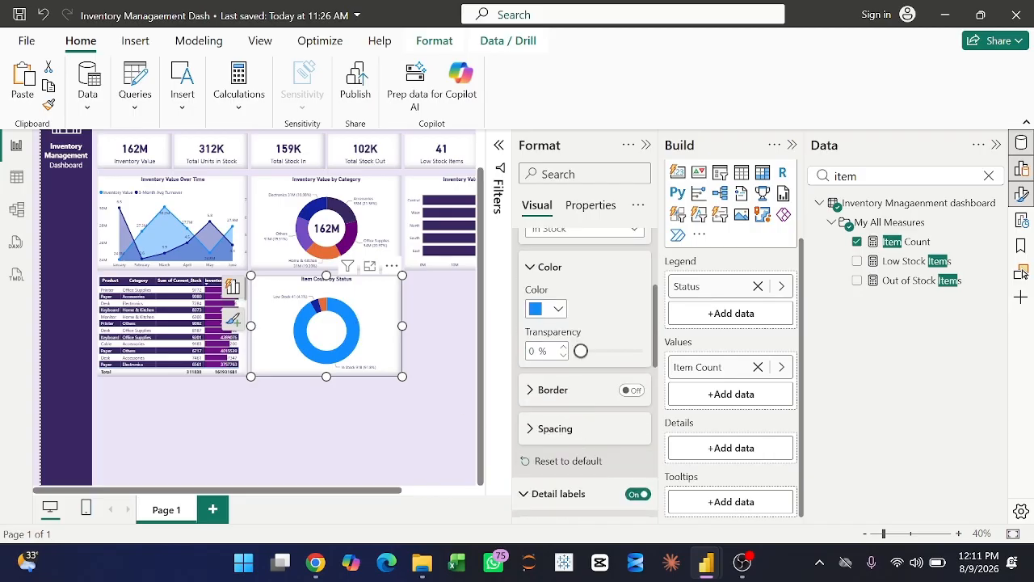
left_click(552, 313)
left_click(547, 236)
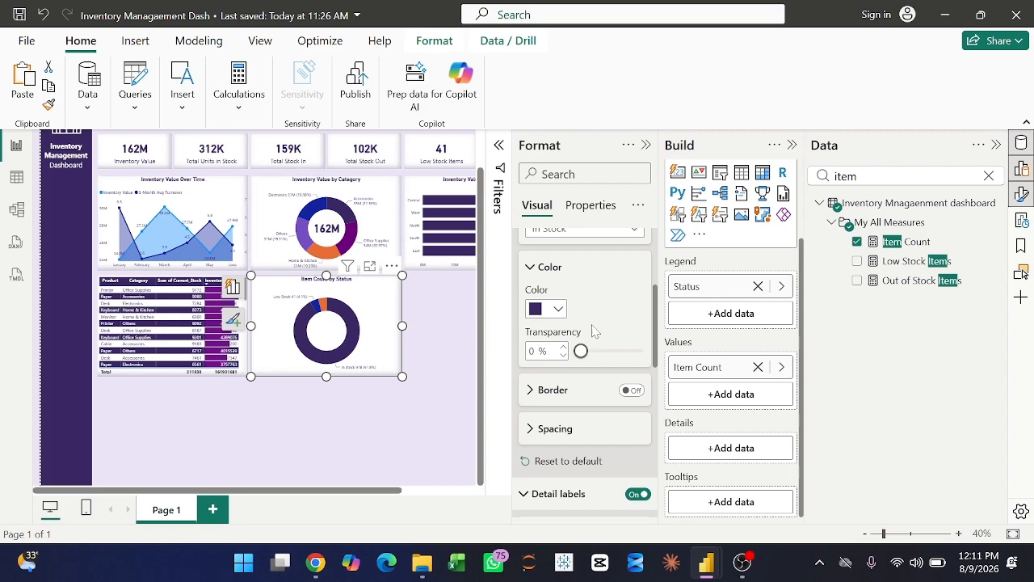
left_click(454, 321)
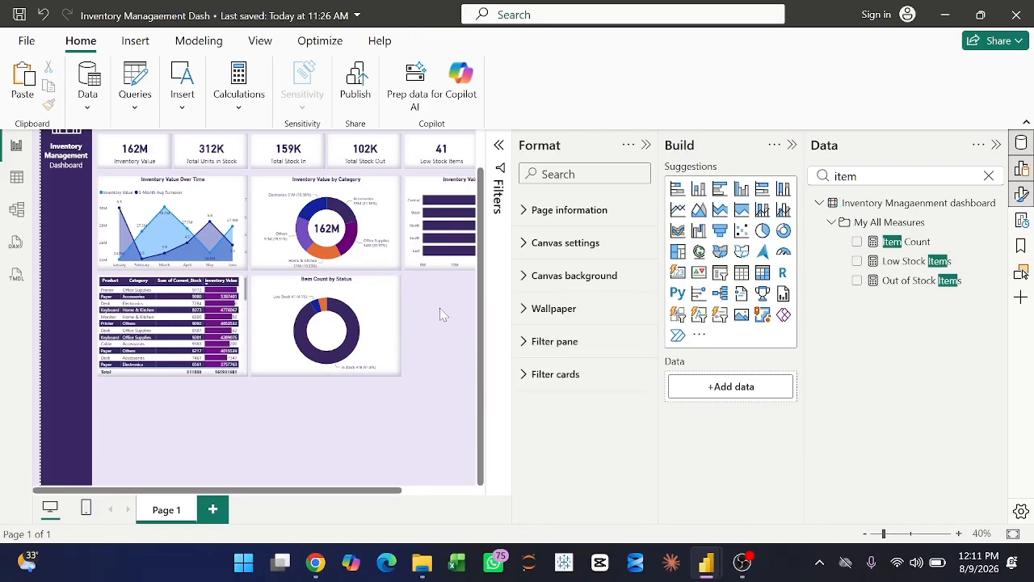
Duplicate the Inventory Value card inside the category donut and place the copy in the center of the Item Count by Status donut.
left_click(334, 234)
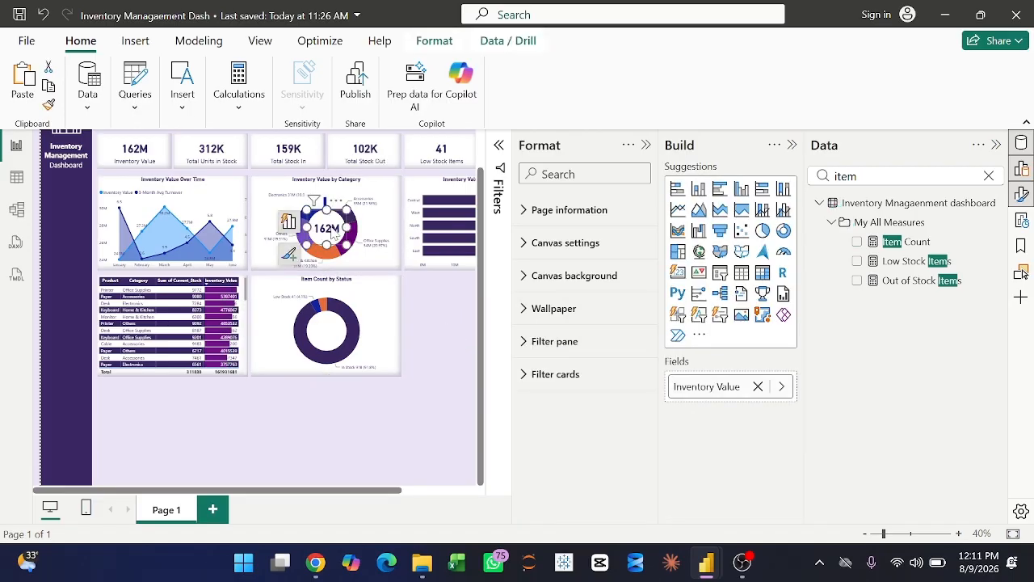
key("ctrl+c")
key("ctrl+v")
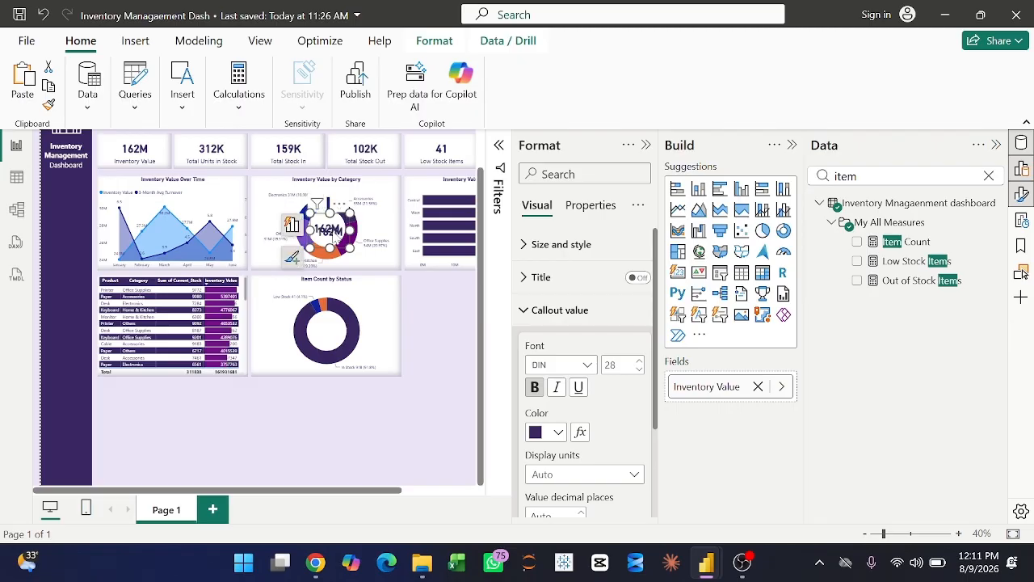
left_click_drag(333, 235, 333, 333)
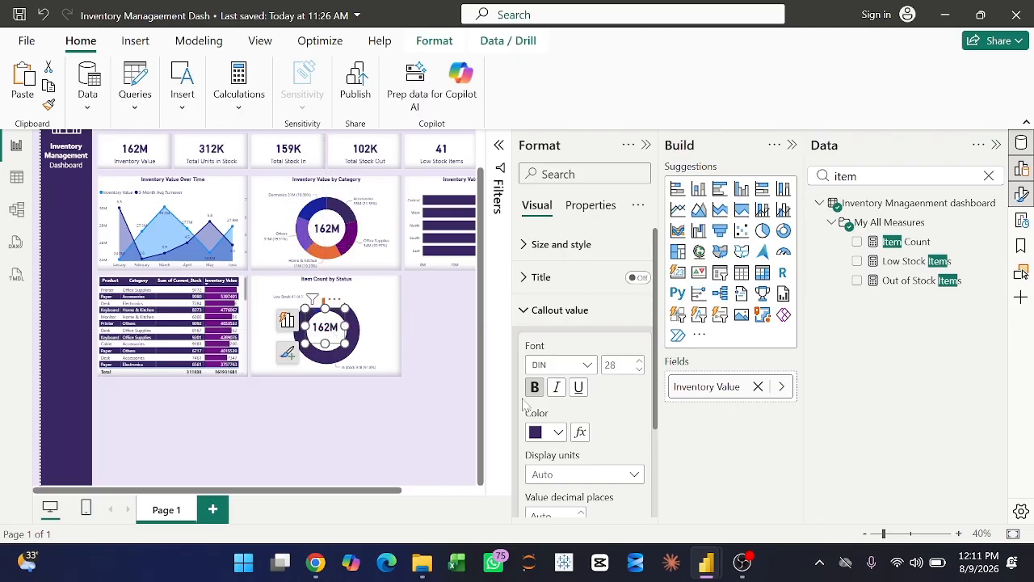
Replace Inventory Value with the Item Count measure in the copied card at the center of the Status donut.
left_click(758, 387)
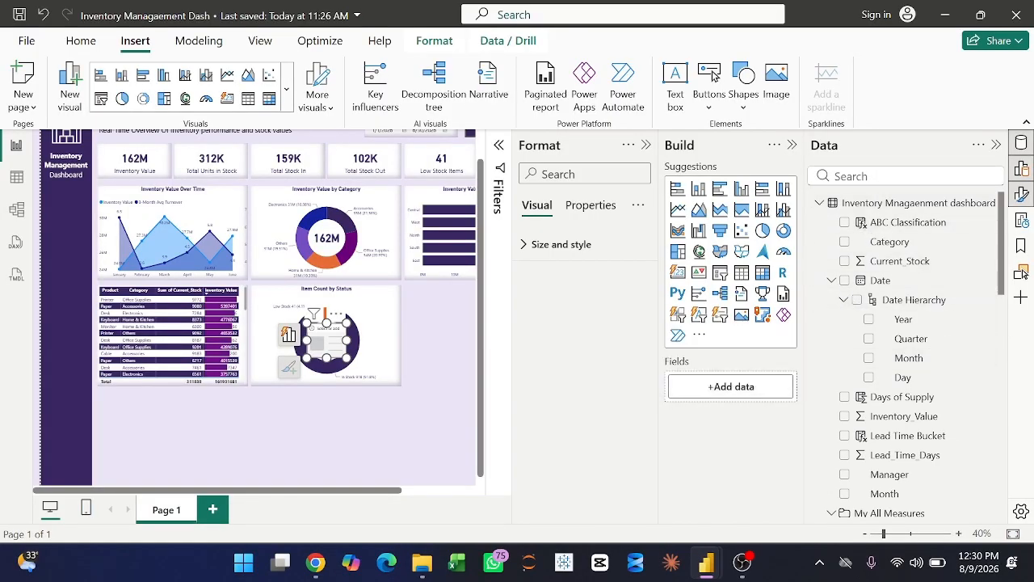
left_click(875, 176)
type("item")
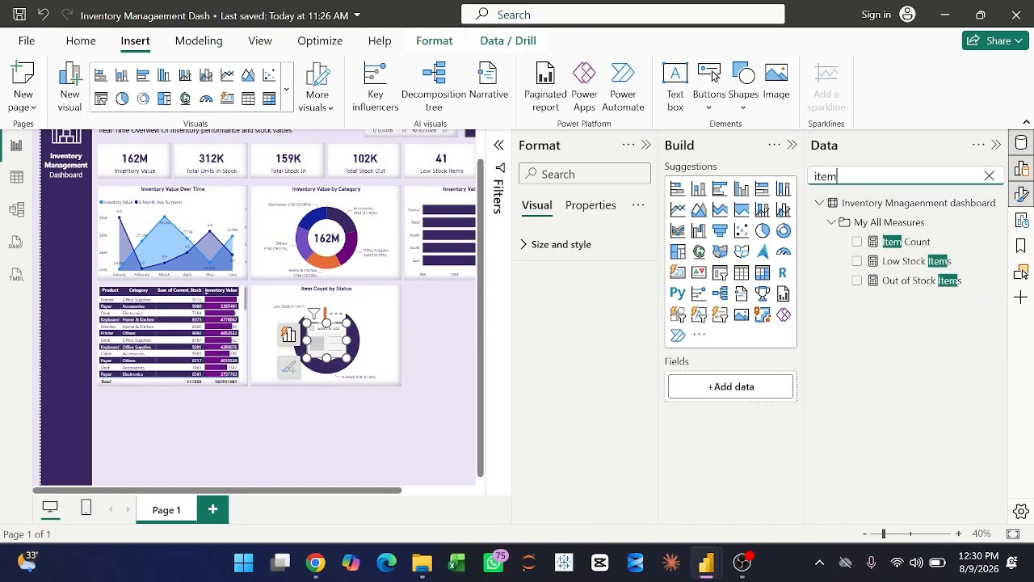
left_click_drag(905, 241, 743, 387)
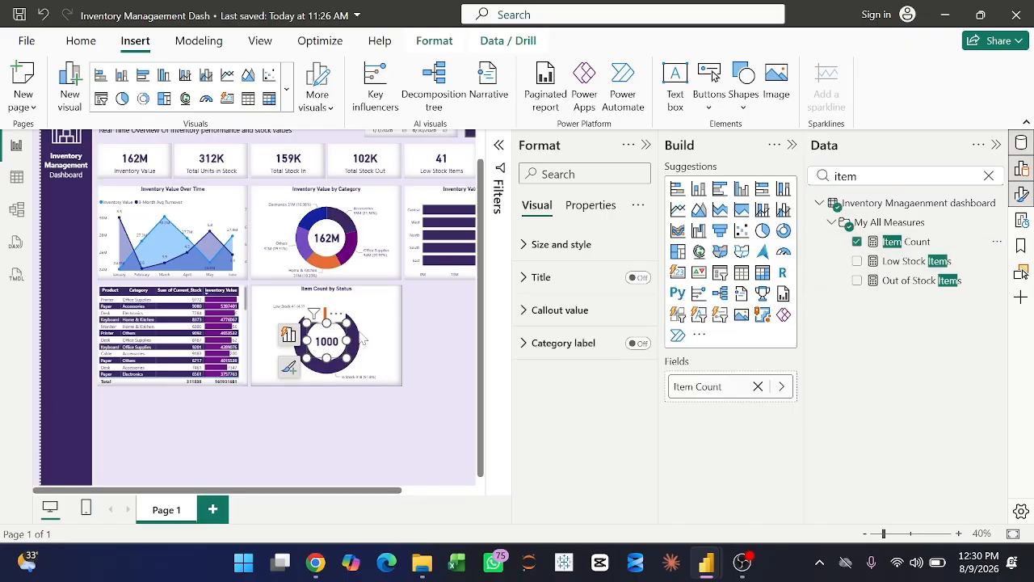
Duplicate the product table and place the copy beside the Status donut, directly below the Inventory Value by Warehouse chart.
scroll(439, 358, "right", 2)
scroll(440, 361, "right", 1)
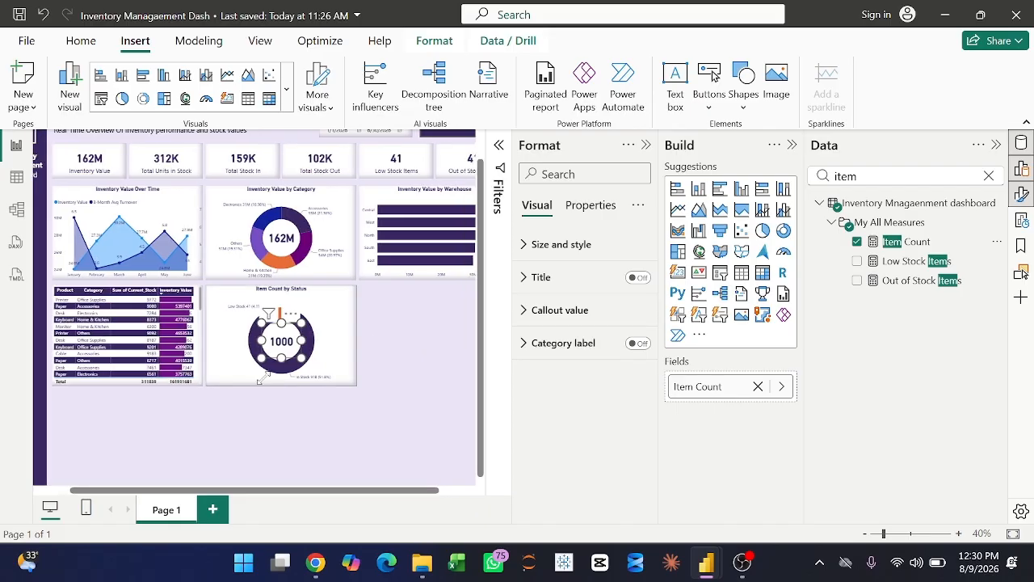
left_click(396, 357)
scroll(342, 346, "right", 2)
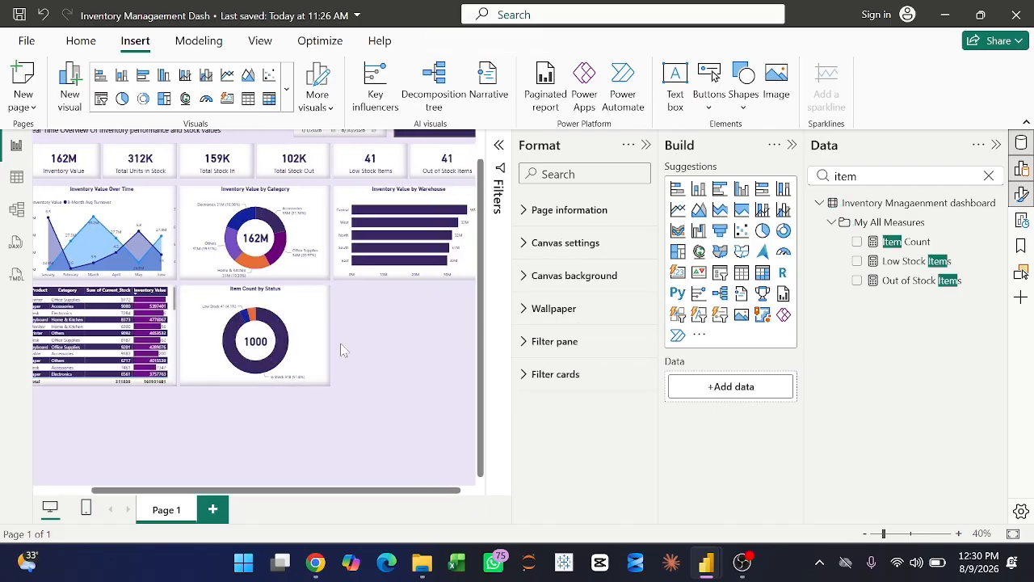
left_click(176, 313)
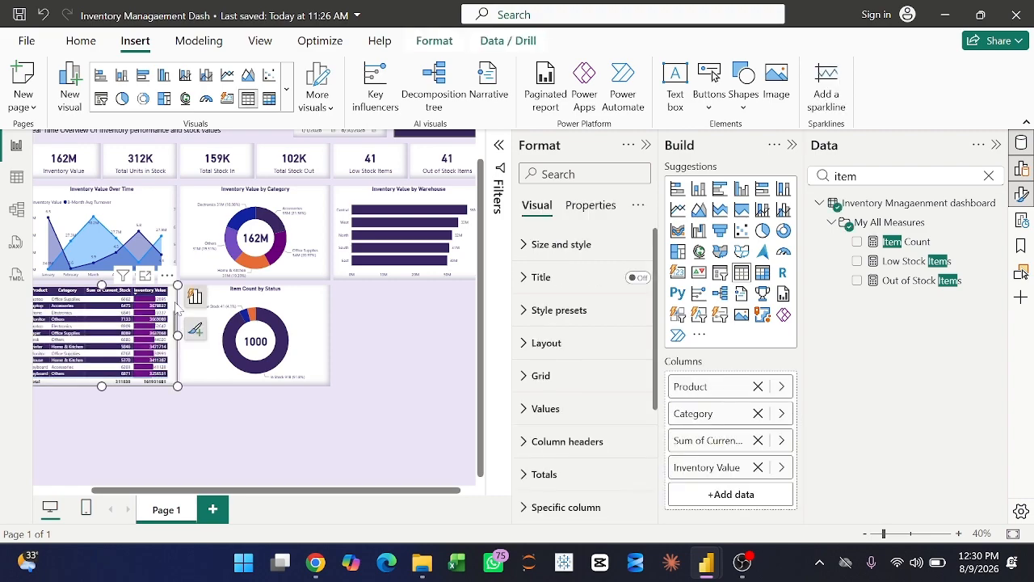
key("ctrl+v")
left_click_drag(182, 304, 480, 301)
left_click_drag(480, 300, 479, 301)
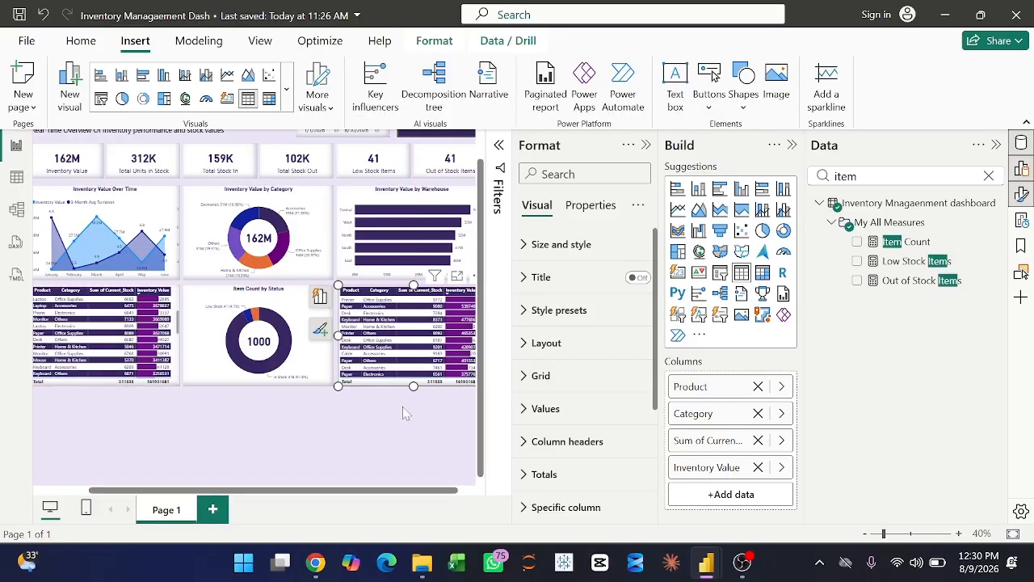
scroll(406, 414, "right", 1)
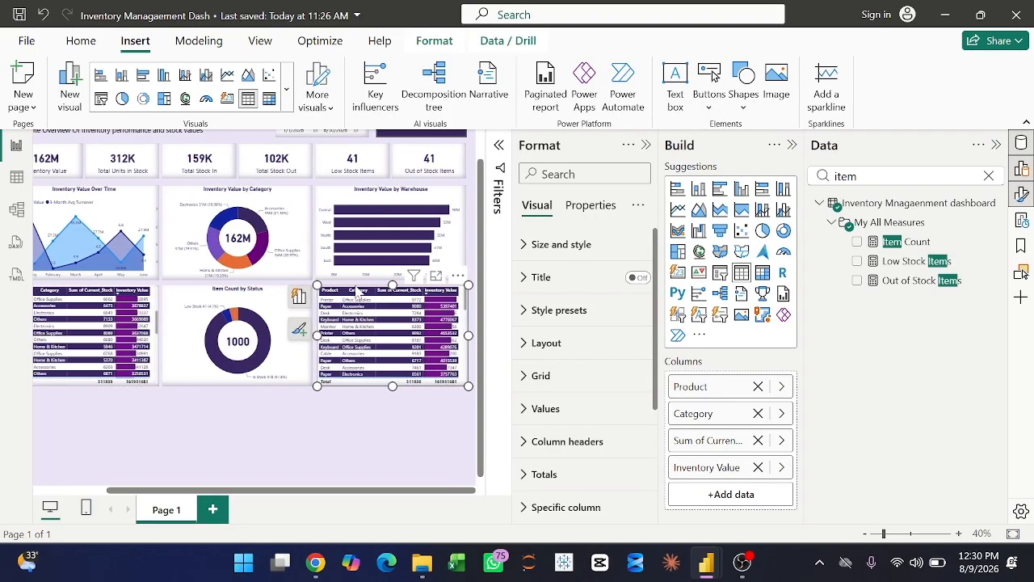
Remove the Product, Category, Current_Stock sum and Inventory Value columns from the table beside the Item Count by Status donut chart.
left_click_drag(354, 291, 355, 289)
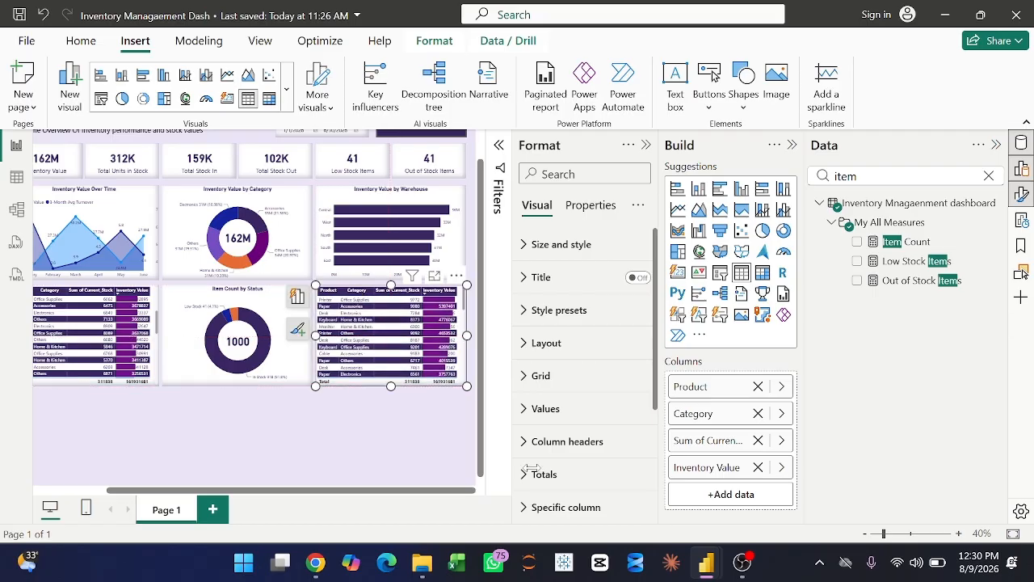
left_click(759, 386)
left_click(758, 386)
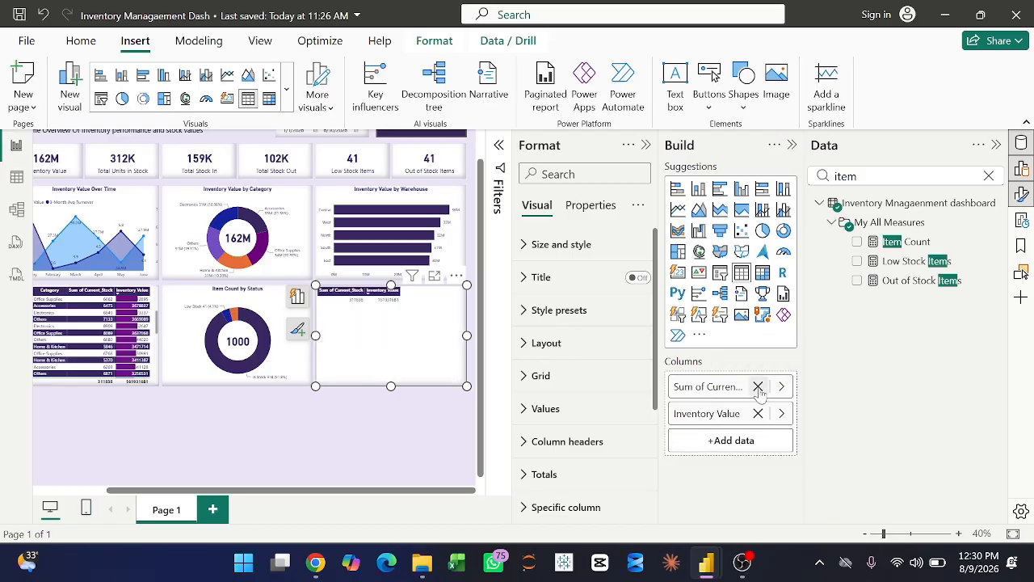
left_click(758, 386)
left_click(758, 386)
left_click(758, 387)
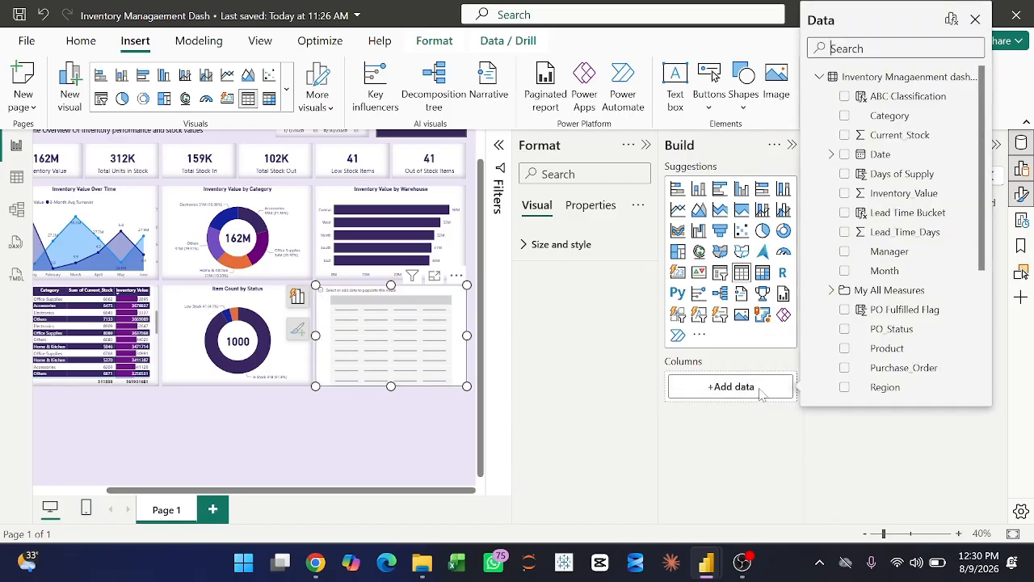
left_click(804, 454)
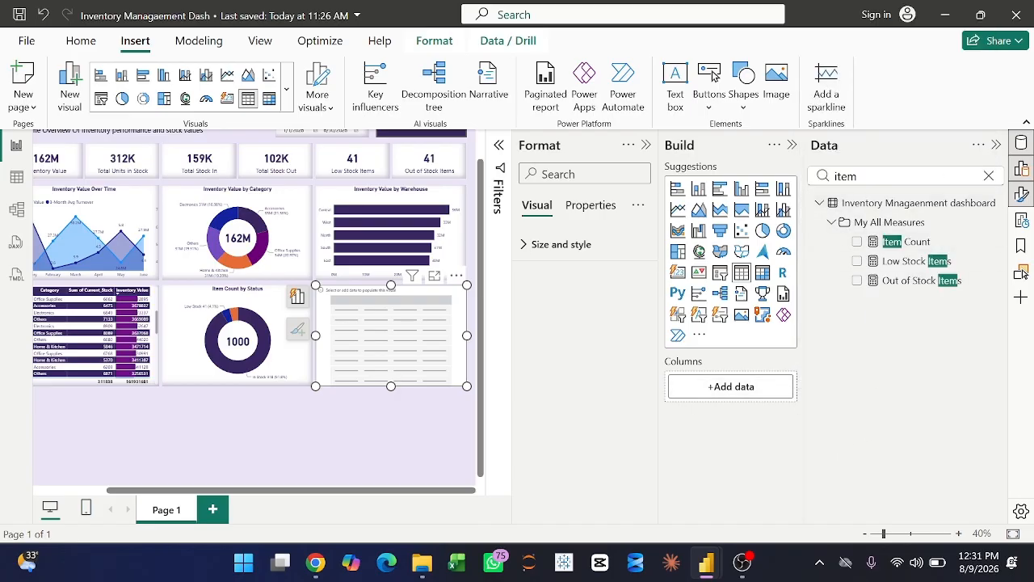
Clear the field search and add Manager and PO_Status as the empty table's first two columns.
left_click(989, 175)
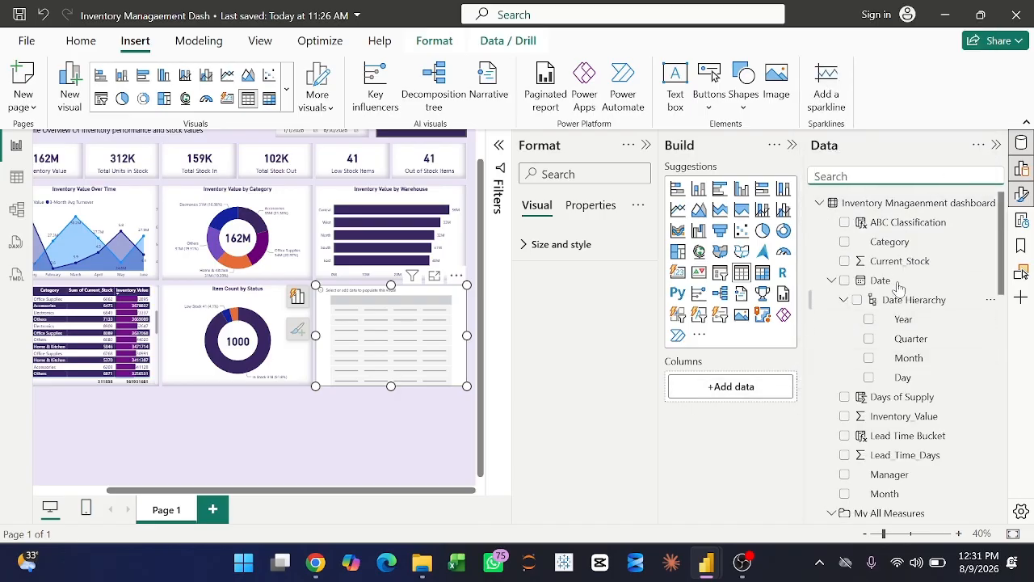
scroll(923, 348, "down", 3)
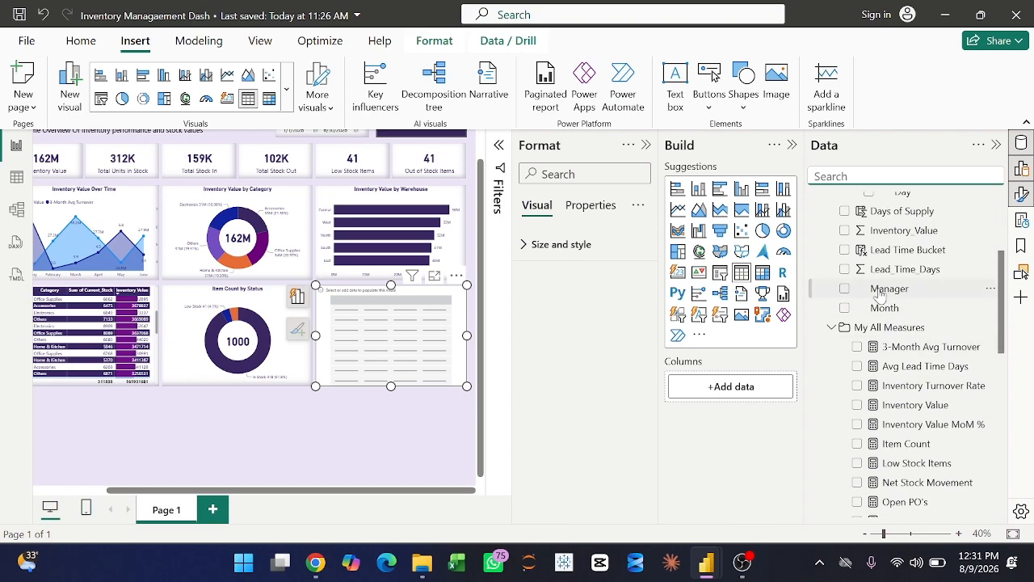
left_click(844, 291)
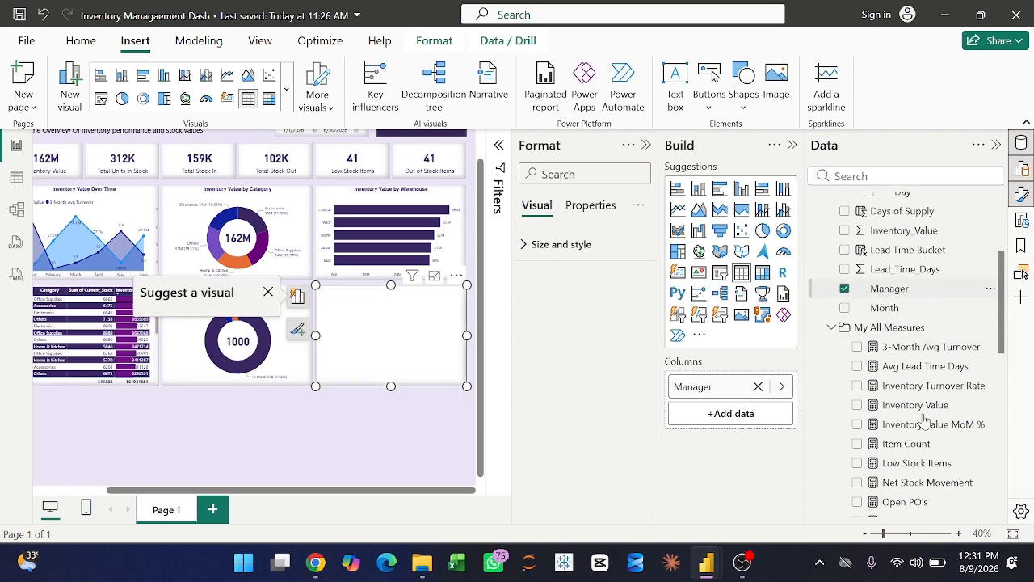
scroll(924, 420, "down", 3)
scroll(930, 436, "down", 5)
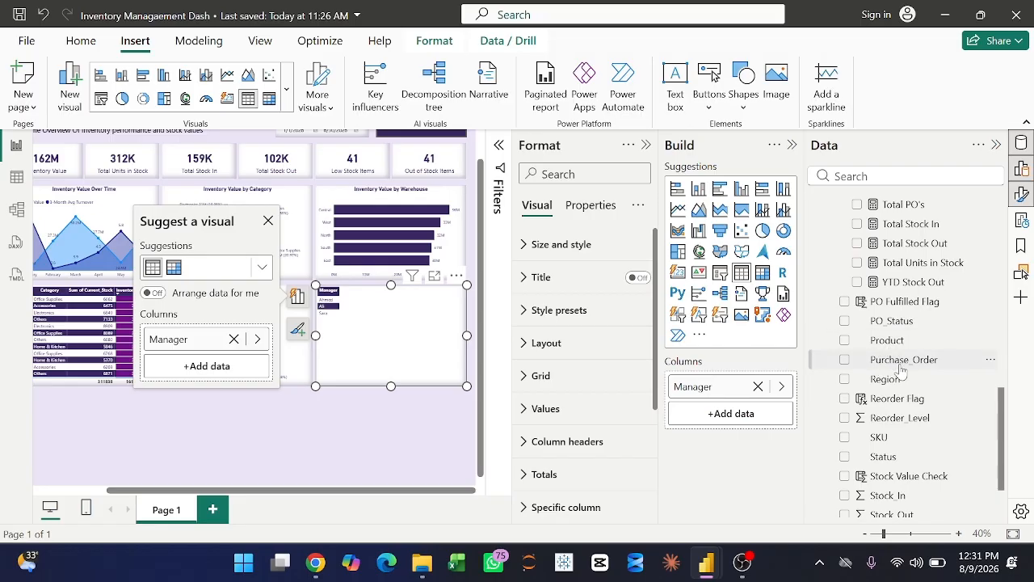
left_click_drag(754, 430, 719, 415)
Add the Net Stock Movement and Item Count measures to the table after PO_Status.
scroll(871, 448, "down", 2)
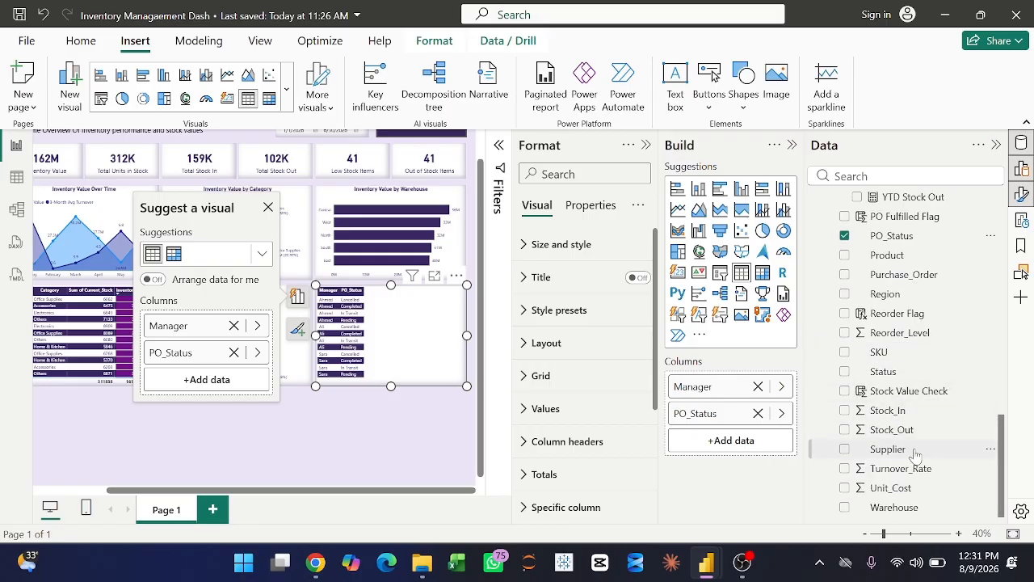
scroll(896, 358, "up", 2)
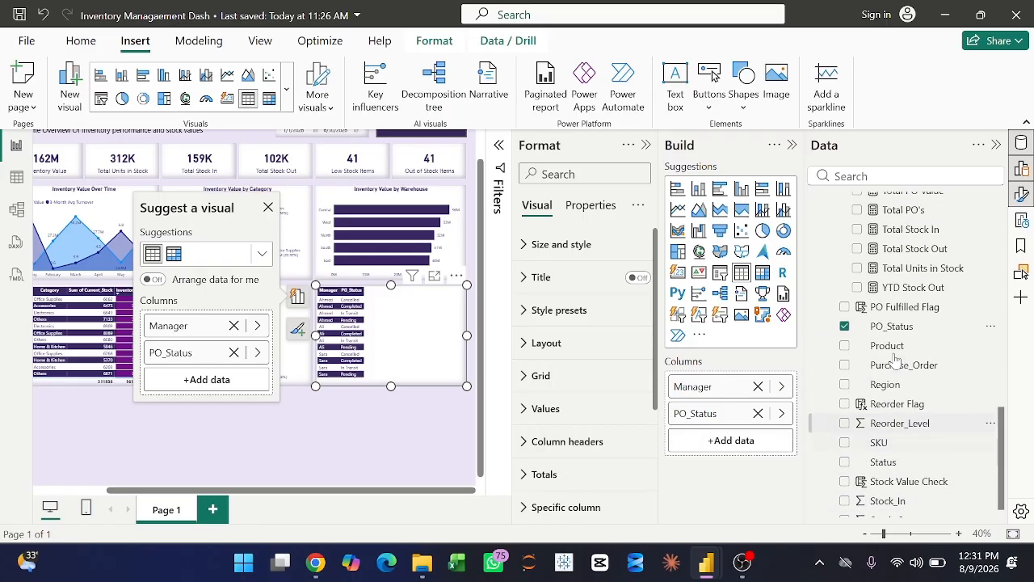
scroll(896, 358, "up", 3)
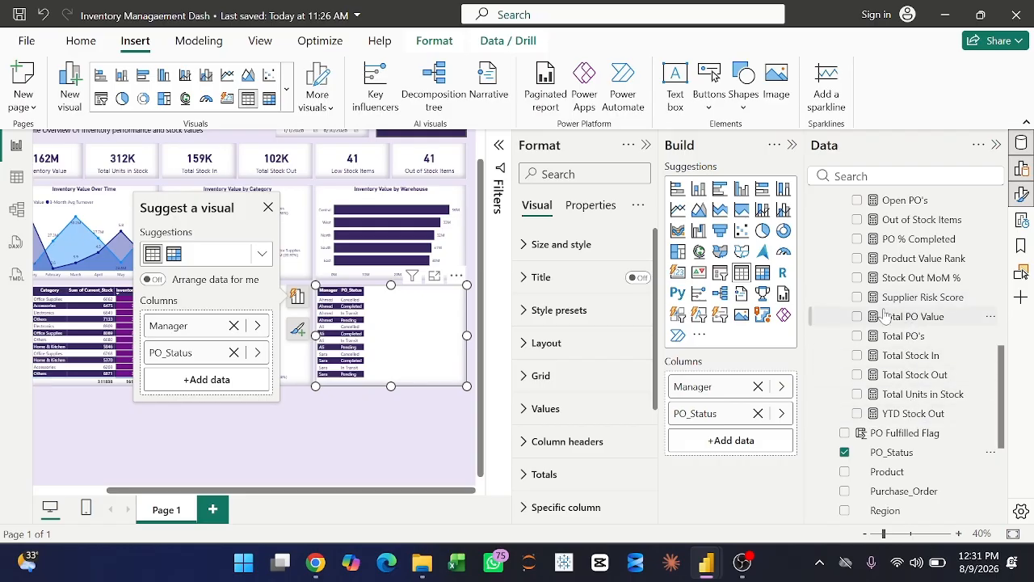
scroll(905, 266, "up", 1)
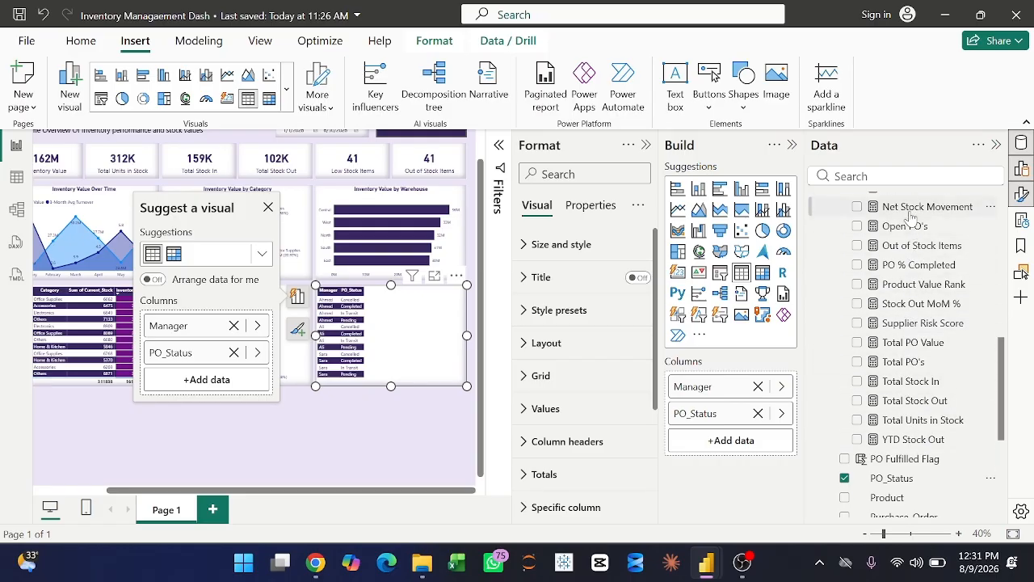
scroll(911, 217, "up", 2)
left_click_drag(914, 278, 741, 440)
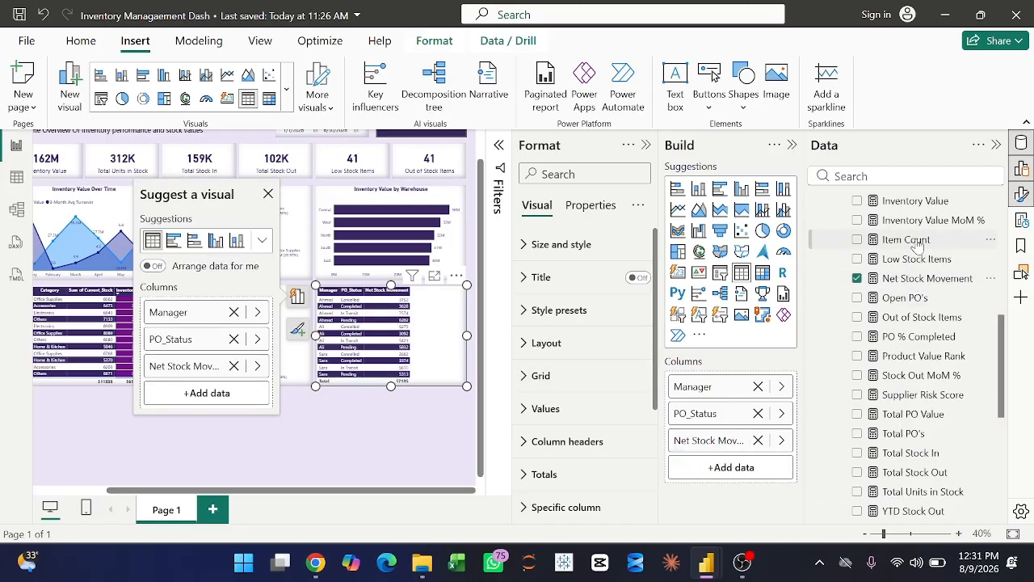
left_click_drag(912, 239, 750, 467)
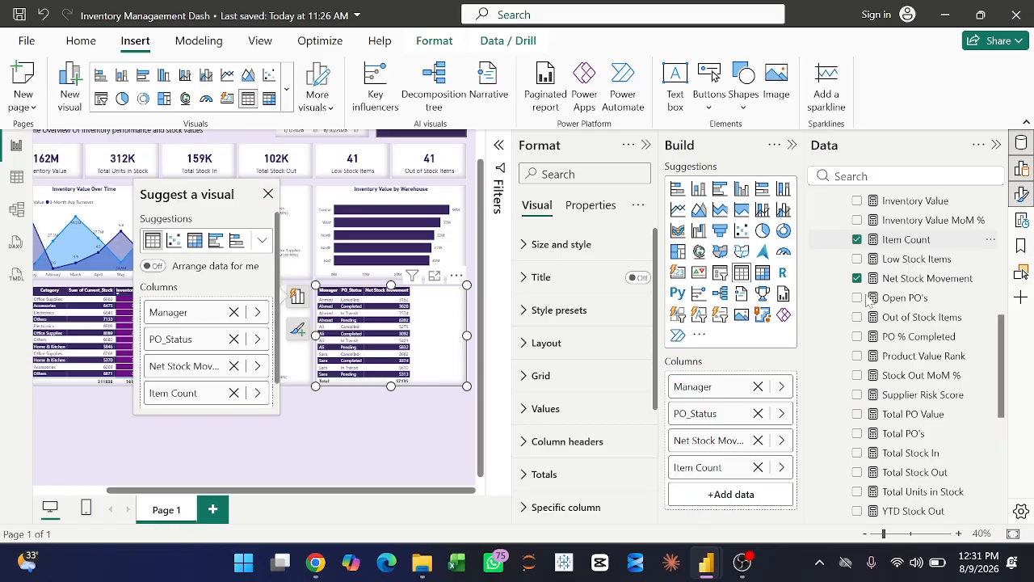
Try Inventory Value MoM % as a table column, remove it, and add YTD Stock Out after Item Count instead.
left_click_drag(911, 229, 744, 494)
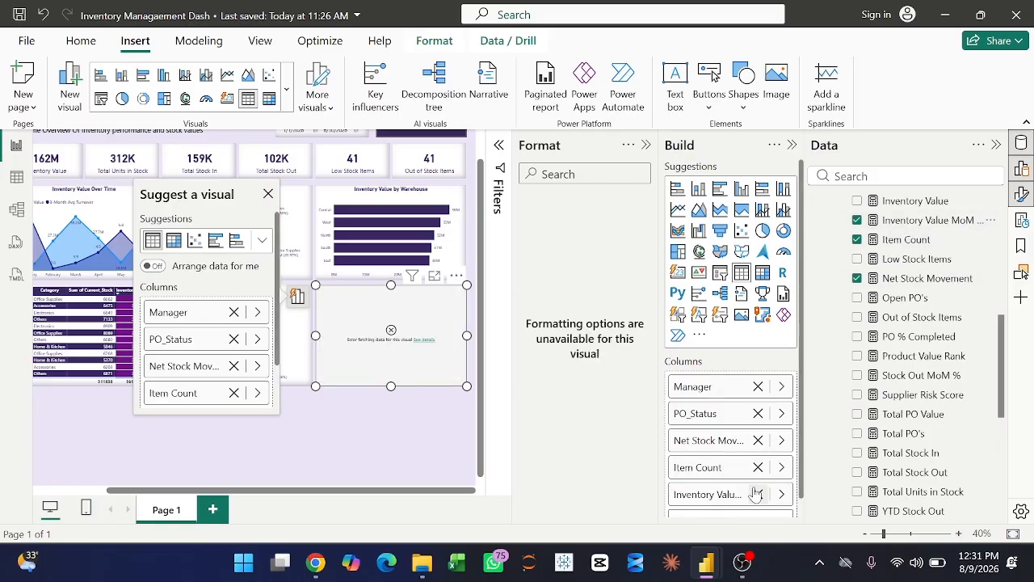
left_click(758, 493)
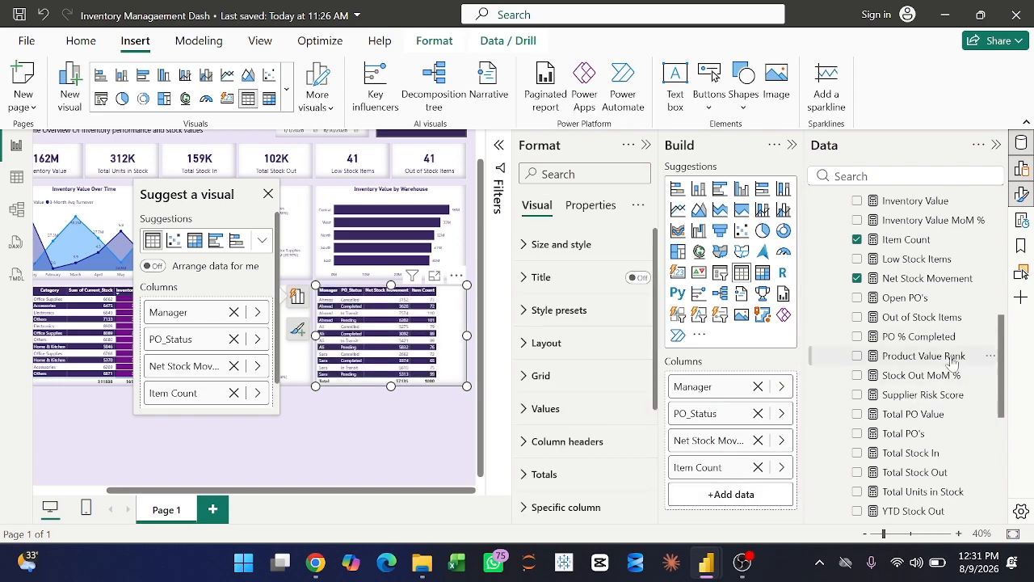
scroll(912, 388, "down", 2)
left_click_drag(909, 445, 732, 494)
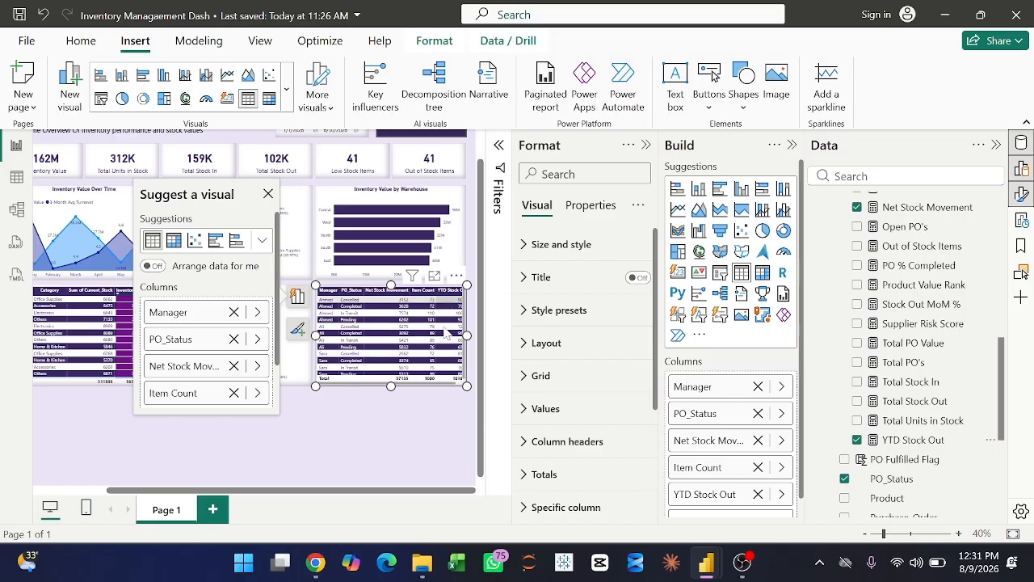
Apply gradient font color conditional formatting to YTD Stock Out, with purple as the highest value's color.
scroll(727, 477, "down", 1)
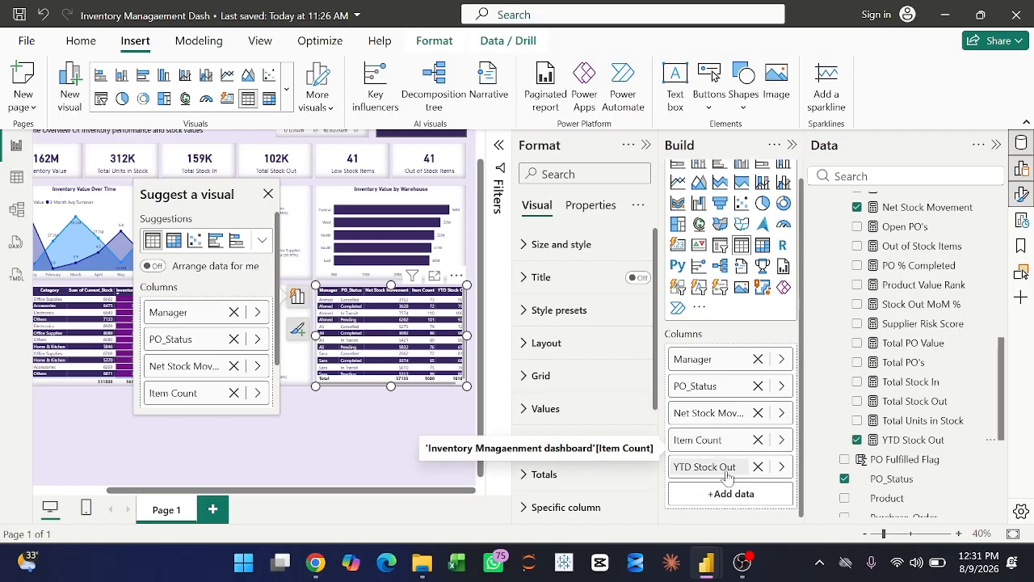
right_click(725, 476)
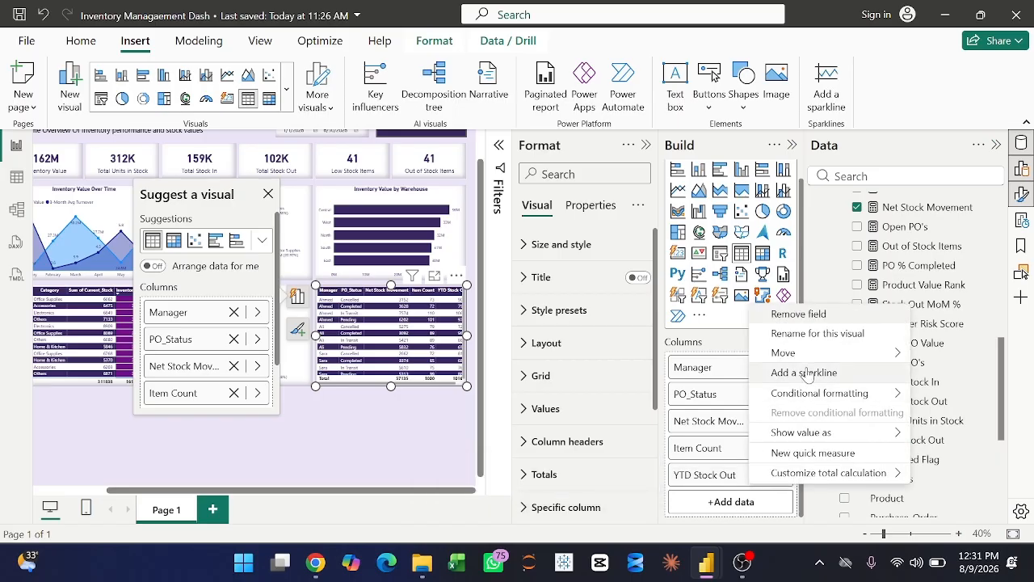
mouse_move(809, 393)
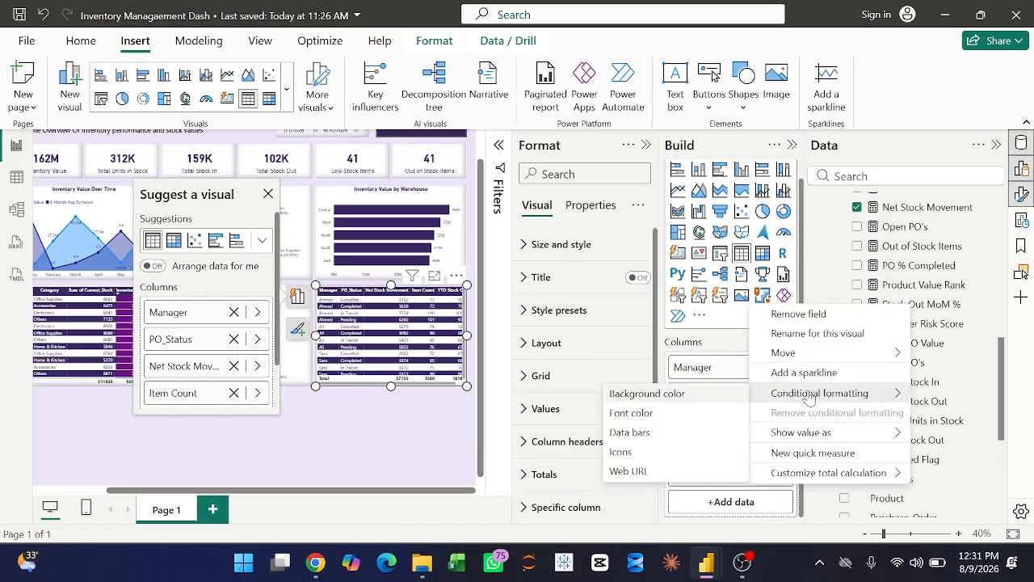
left_click(651, 416)
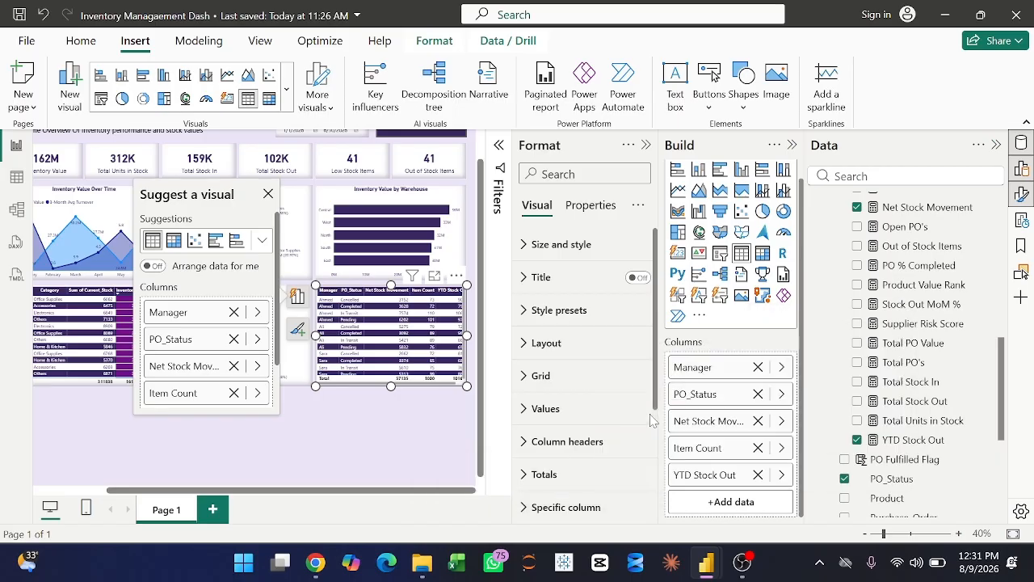
left_click(868, 246)
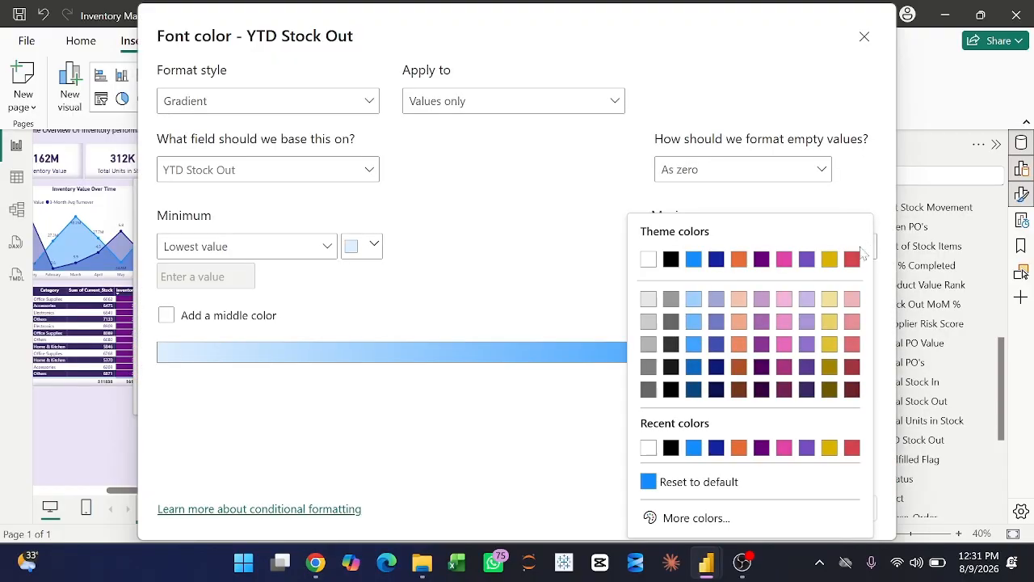
left_click(808, 345)
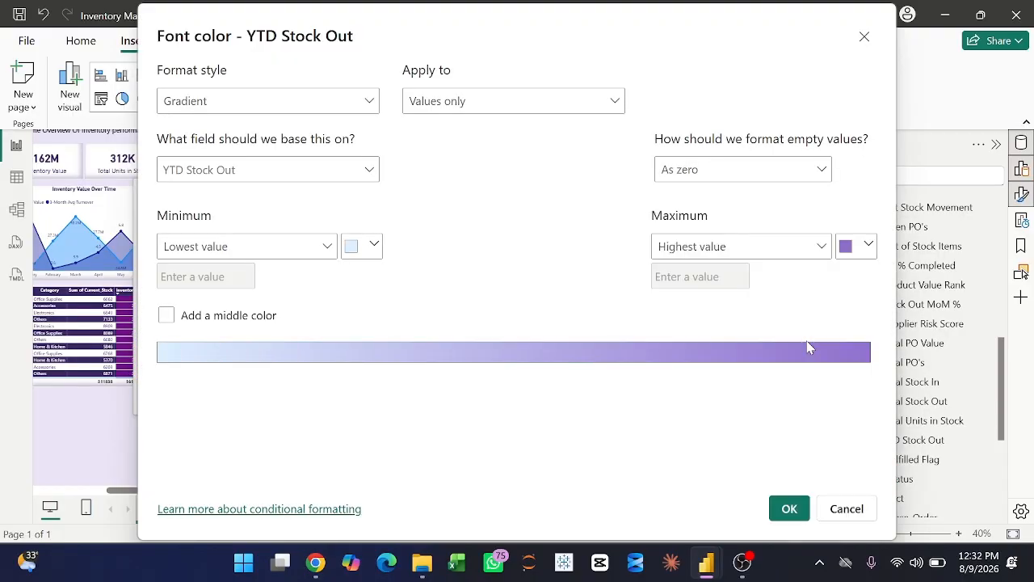
left_click(794, 517)
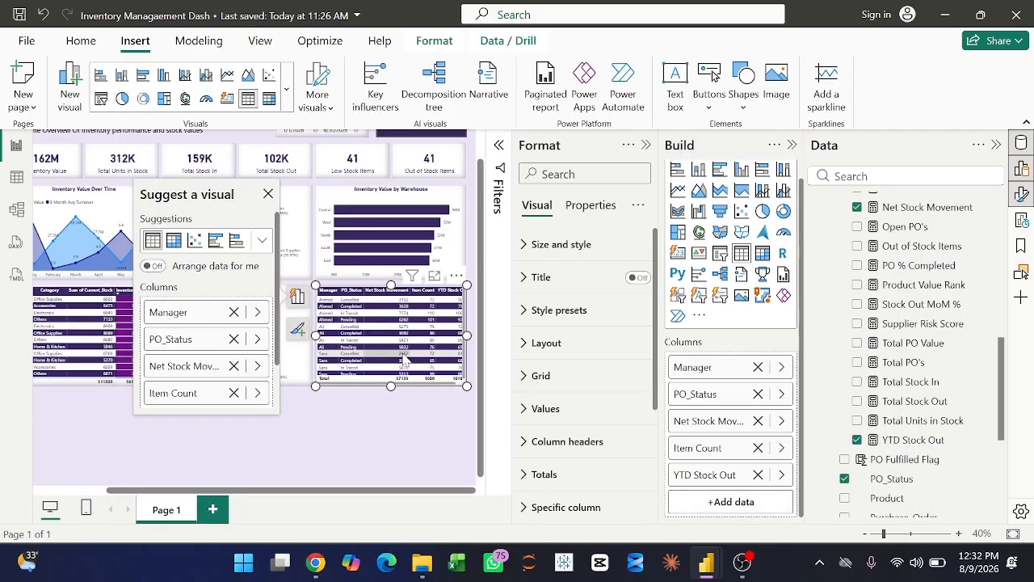
scroll(406, 360, "right", 1)
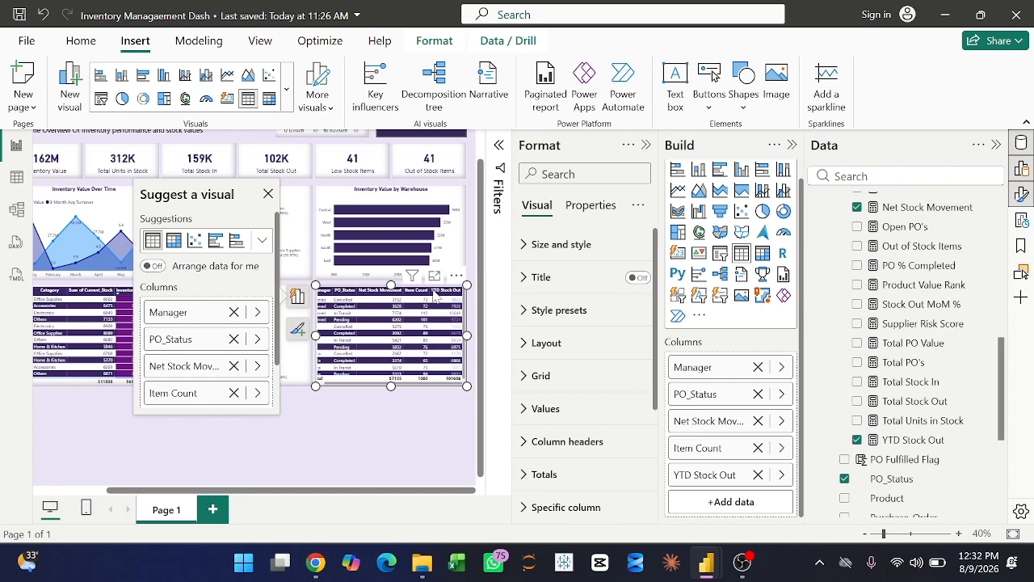
Insert the Status field into the table's columns between PO_Status and Net Stock Movement.
scroll(435, 298, "down", 1)
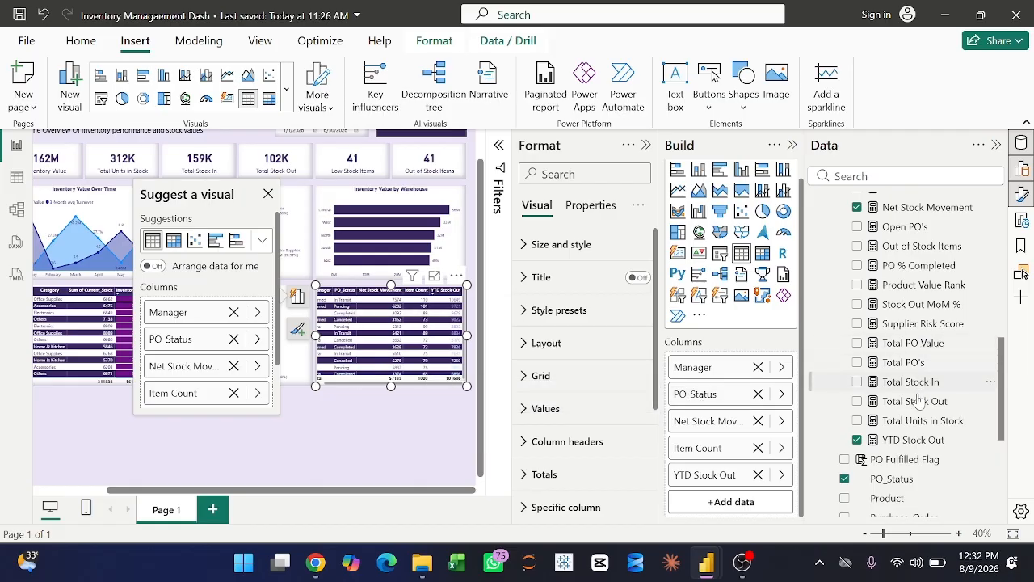
scroll(919, 402, "down", 5)
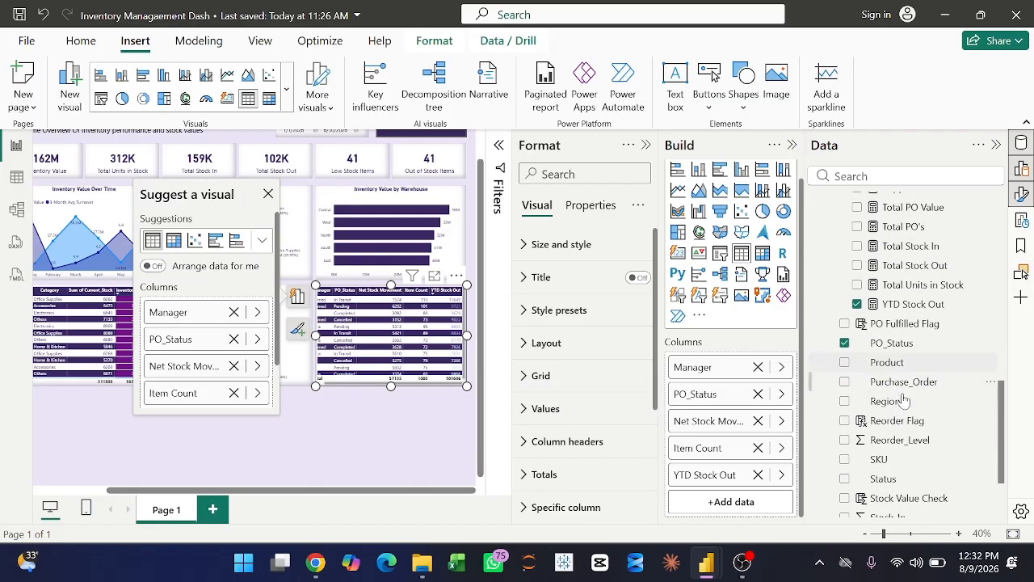
scroll(904, 401, "down", 1)
left_click_drag(894, 372, 732, 416)
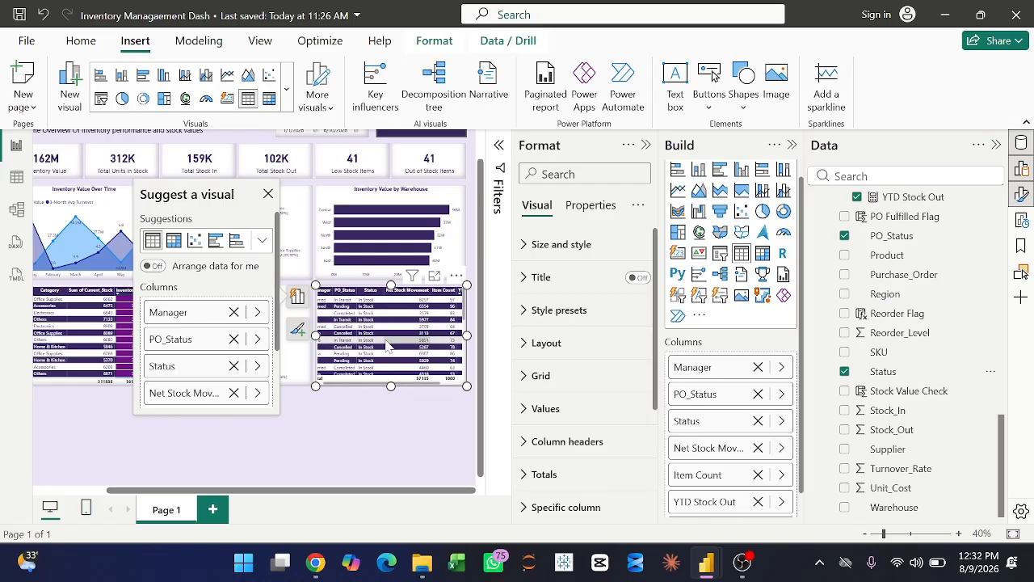
Open the icon conditional formatting settings for the Status column.
right_click(701, 429)
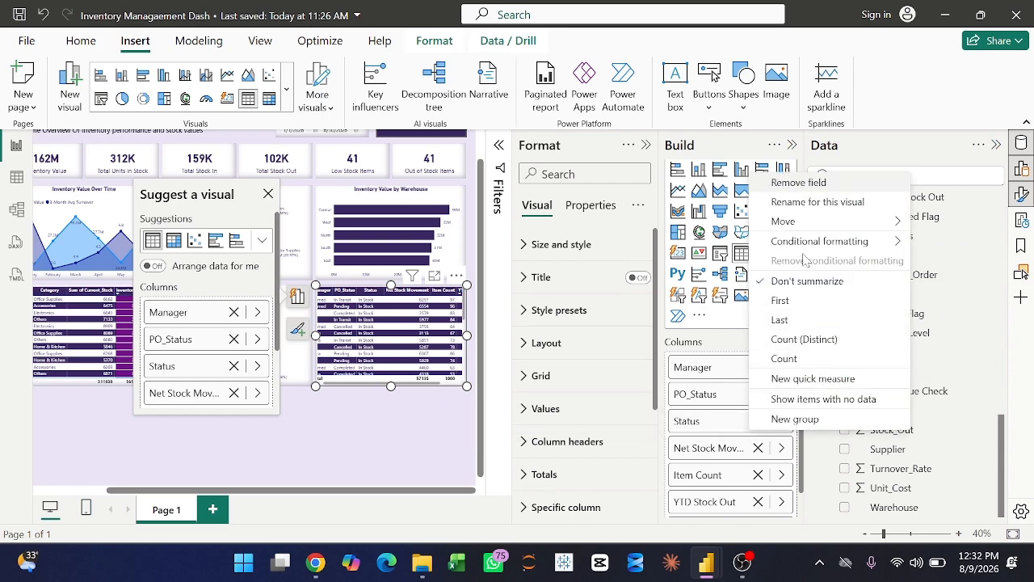
mouse_move(804, 249)
left_click(658, 286)
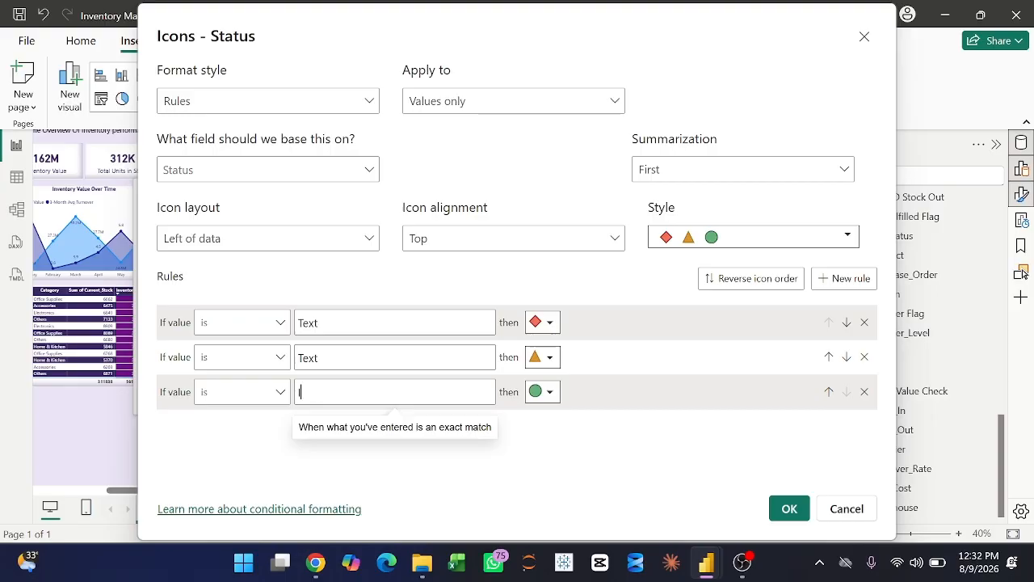
Define the Status icon rules: Out Of Stock as red diamond, Low Stock as yellow triangle, In Stock as green circle.
type("S")
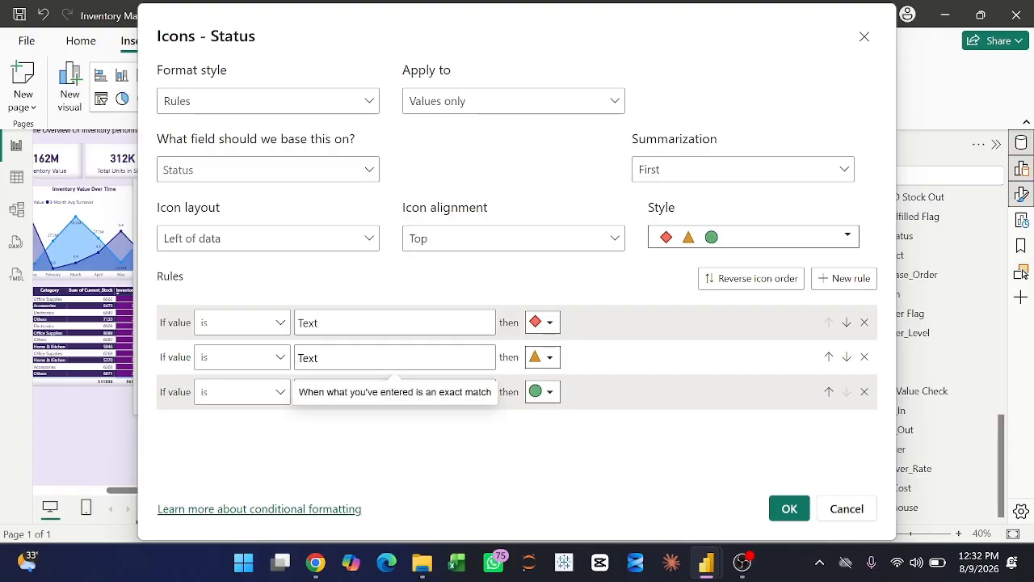
type("Low Stock")
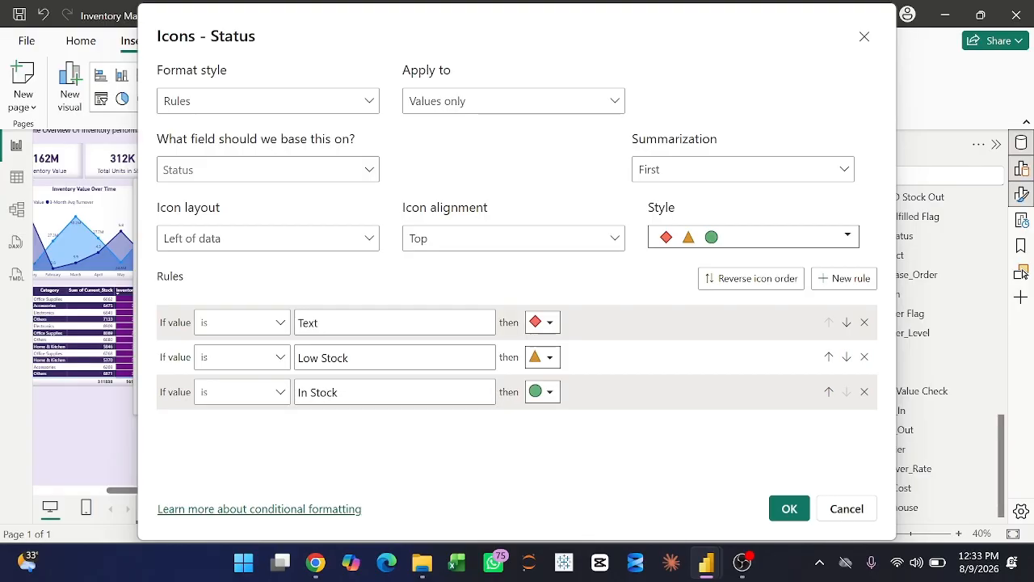
left_click(340, 323)
type("Out Of Stock")
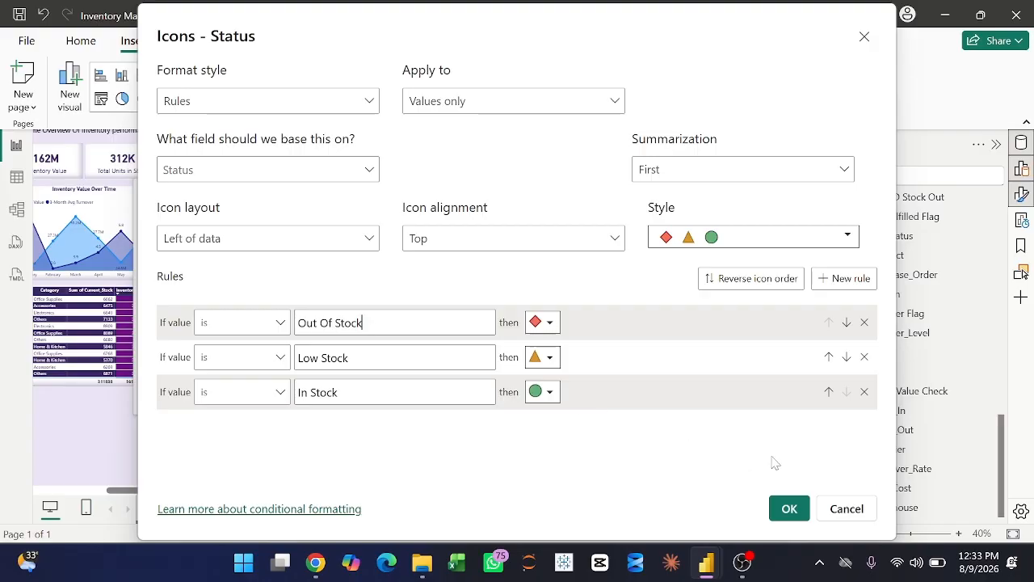
Try the five colored arrows icon style for Status and switch back to the red diamond, yellow triangle and green circle set.
left_click(753, 242)
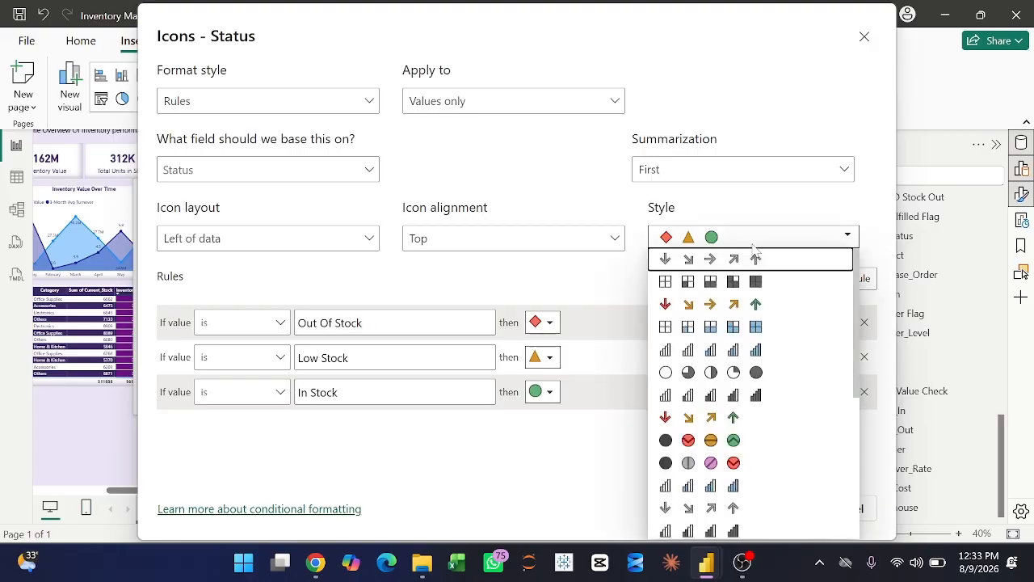
left_click(725, 305)
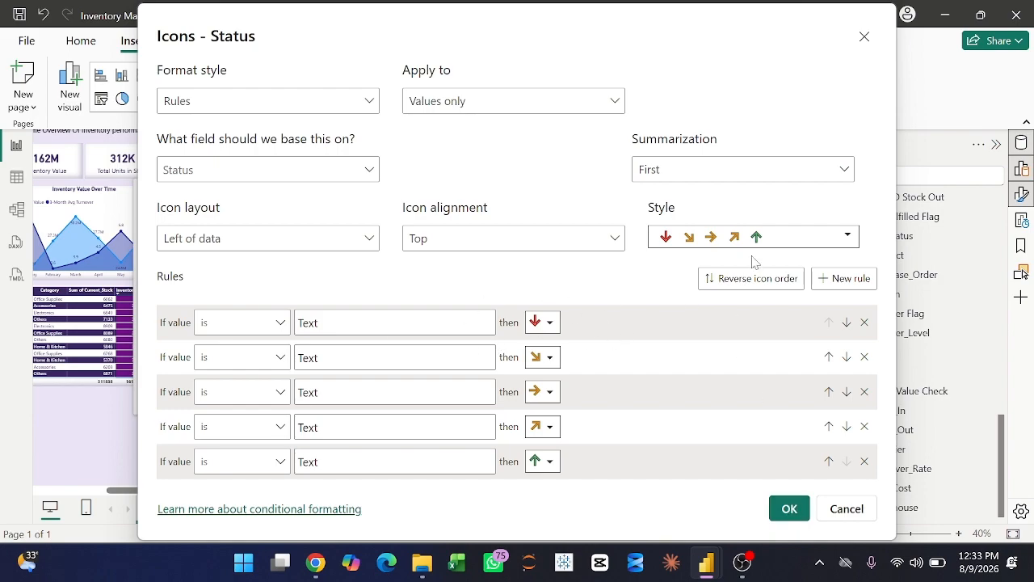
left_click(779, 244)
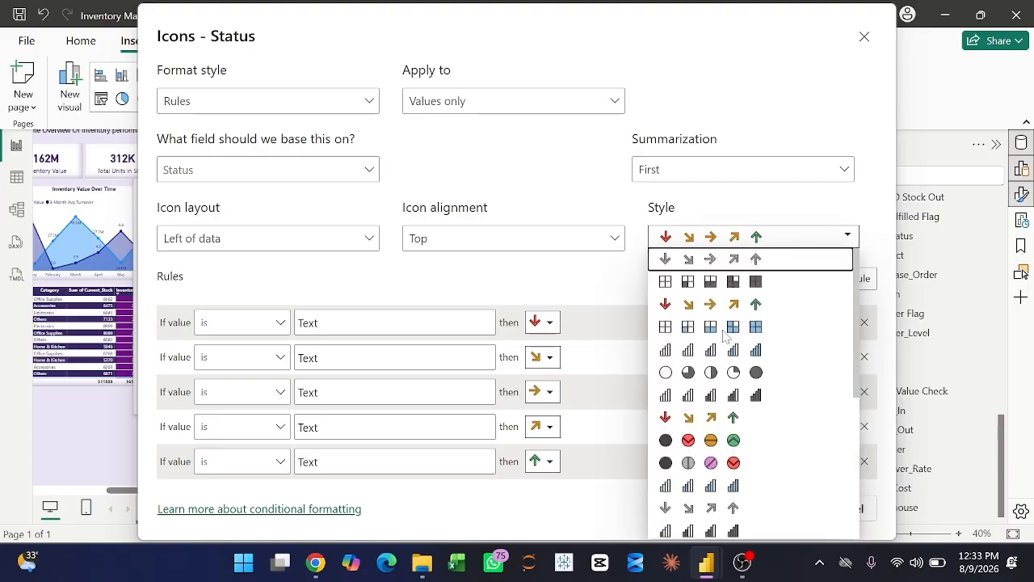
scroll(726, 338, "down", 8)
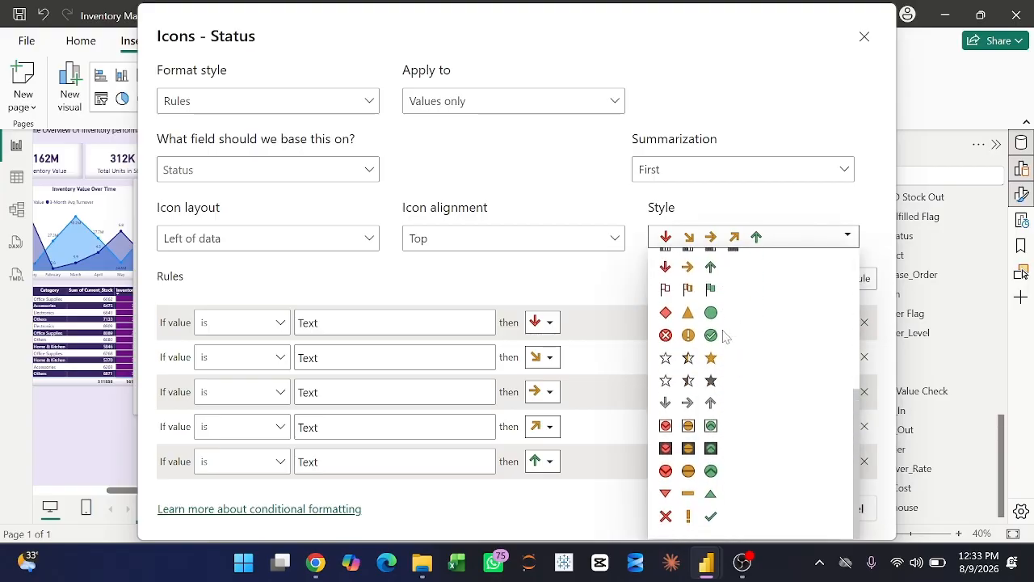
scroll(725, 337, "up", 1)
left_click(700, 330)
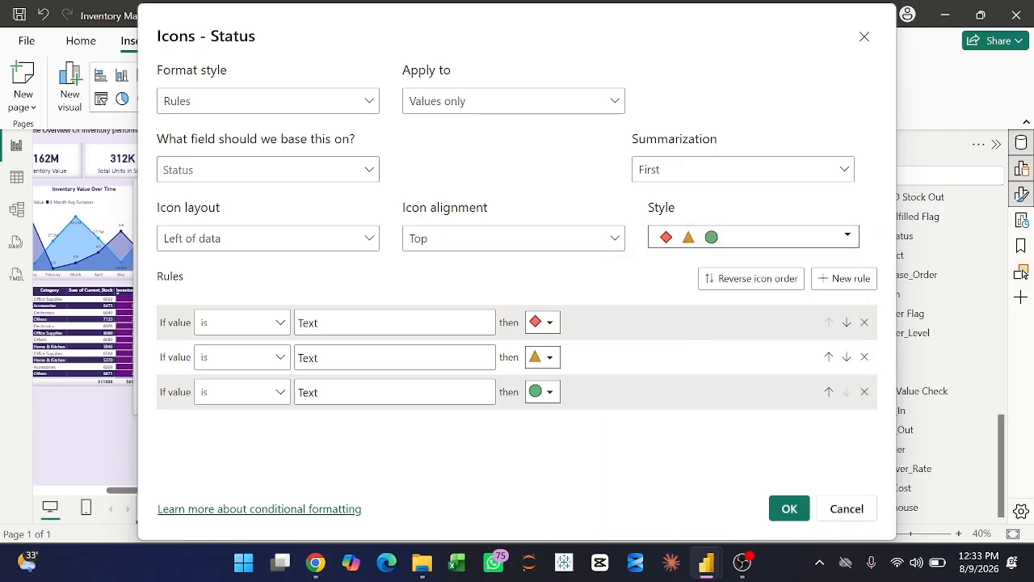
Apply the Status icon rules with Out Of Stock as red diamond, Low Stock as yellow triangle and In Stock as green circle.
type("lo")
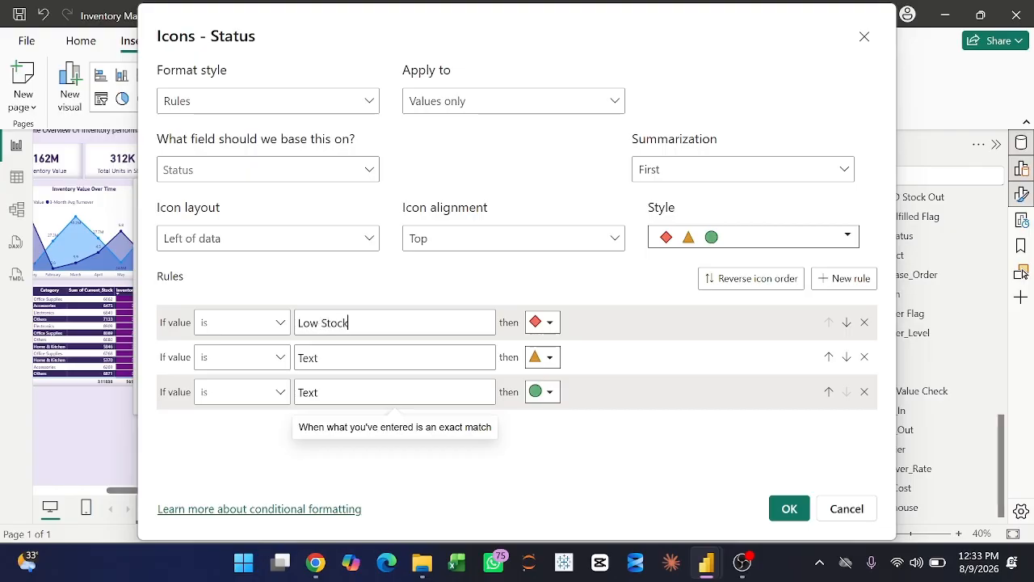
left_click(395, 357)
type("L")
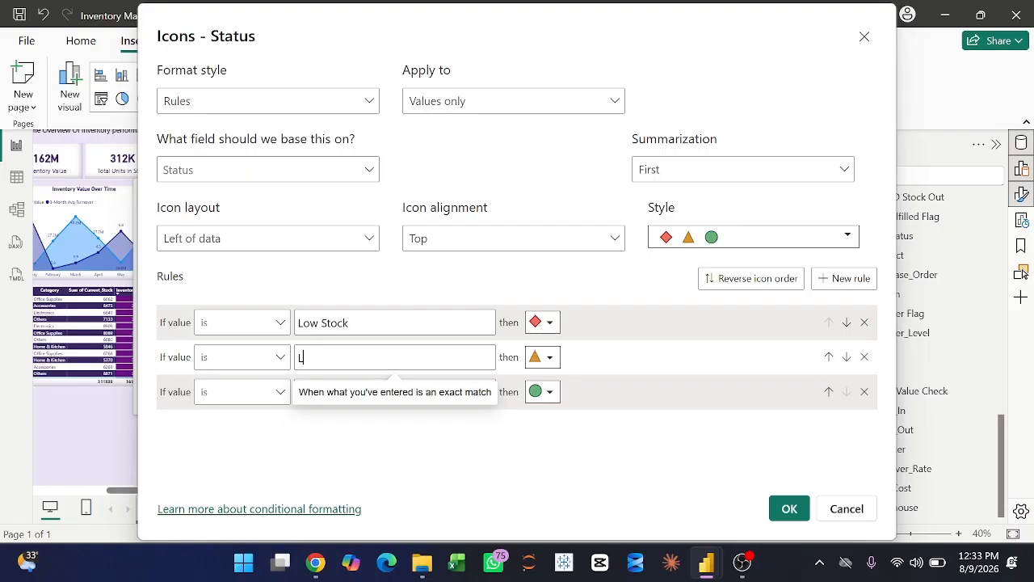
type("ow Stock")
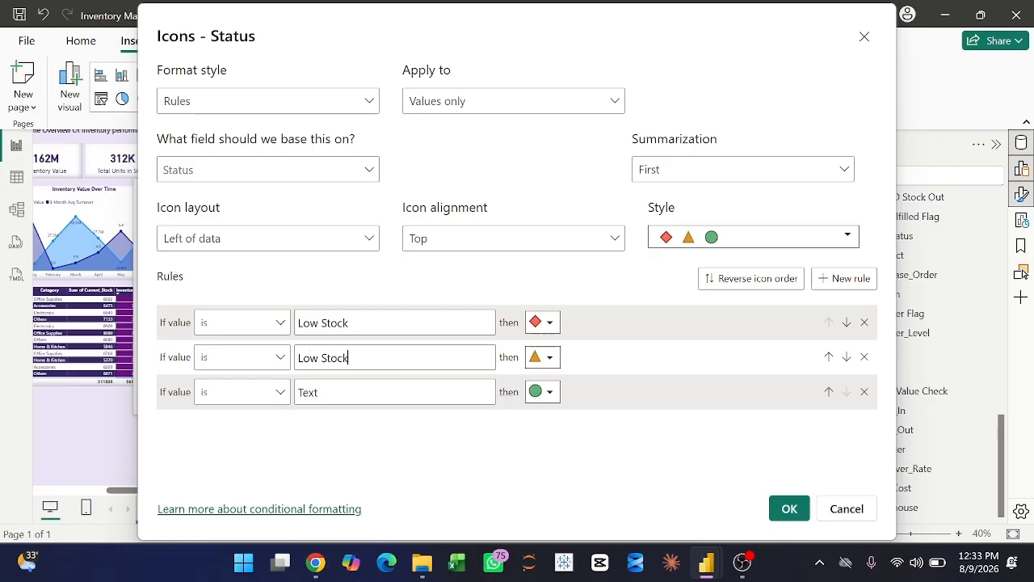
left_click_drag(317, 324, 283, 328)
type("O")
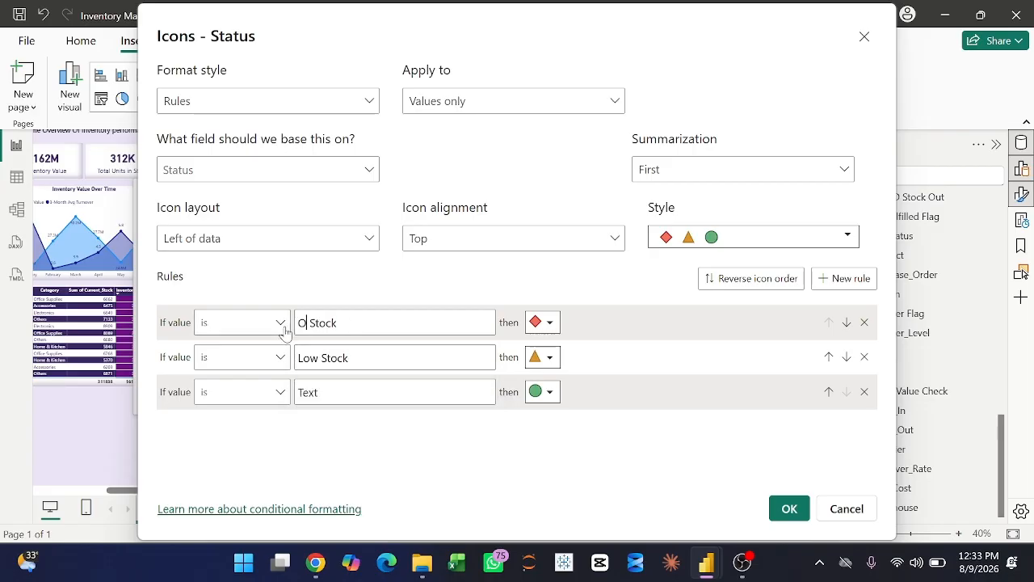
type("ut O")
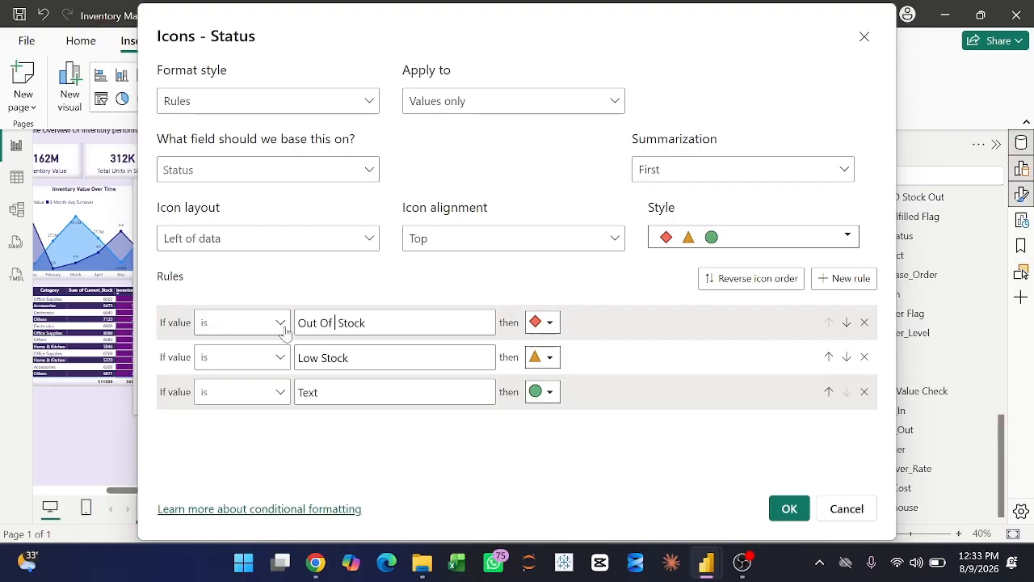
type("f")
left_click(299, 392)
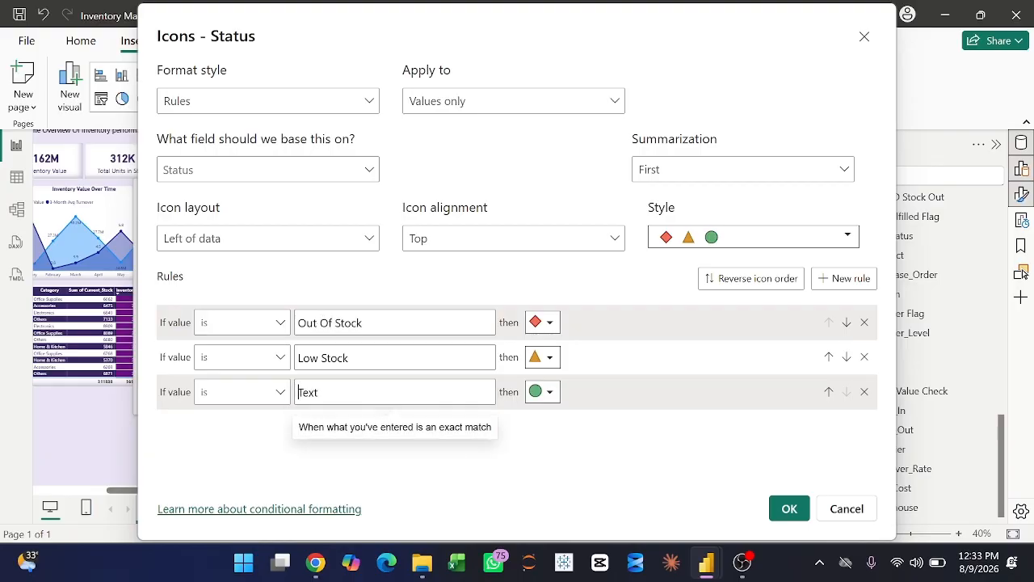
type("OIn Stock")
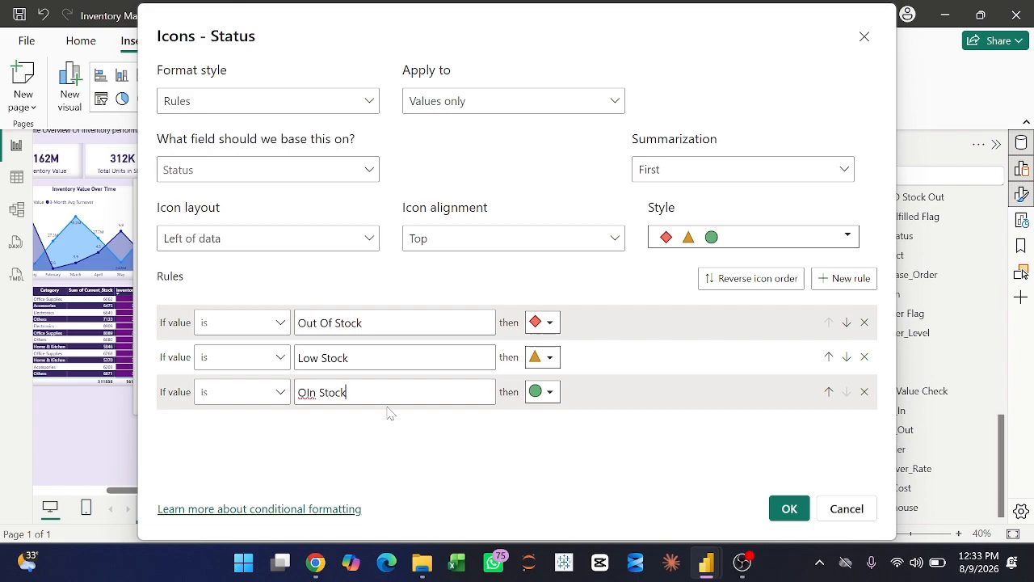
key("BackSpace")
left_click(786, 506)
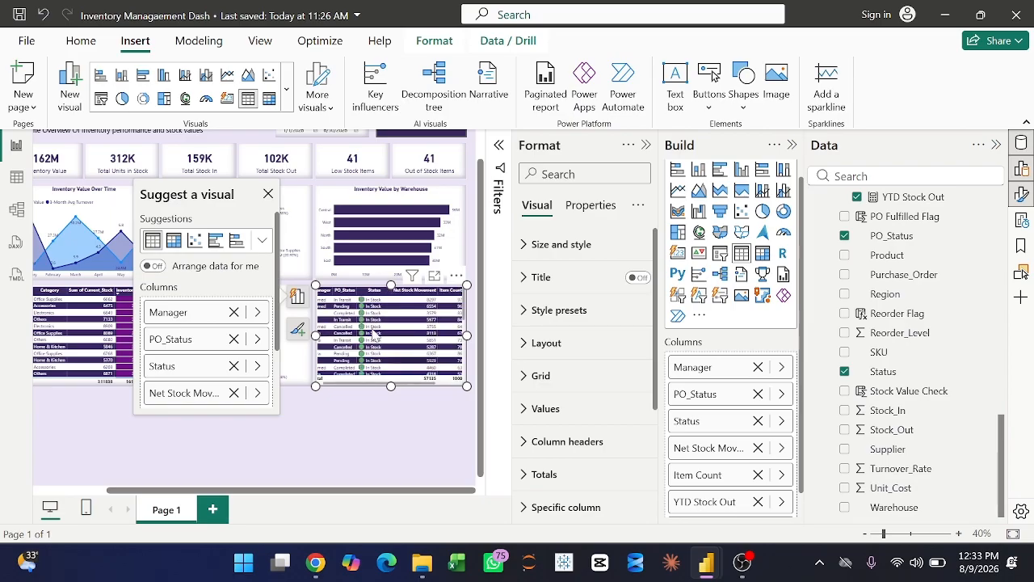
Check the Status icons in the table and correct the red diamond rule's value to Out of Stock.
scroll(384, 325, "down", 5)
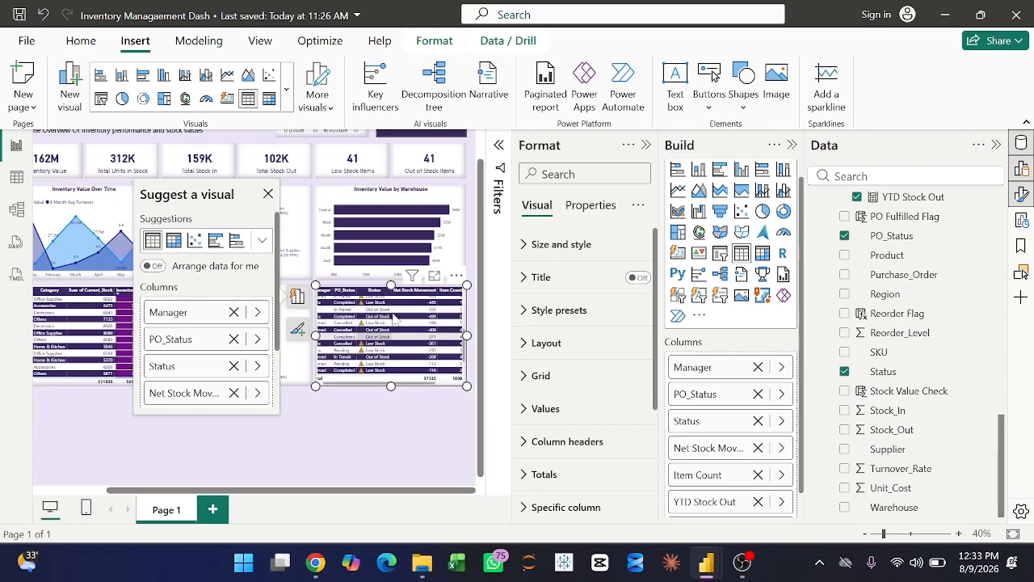
scroll(394, 317, "down", 5)
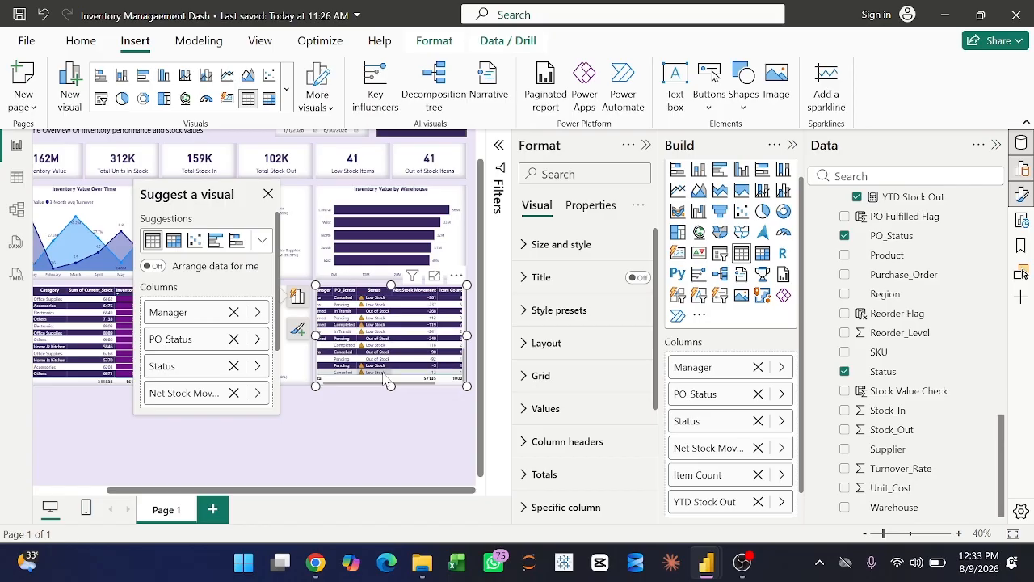
scroll(385, 374, "up", 3)
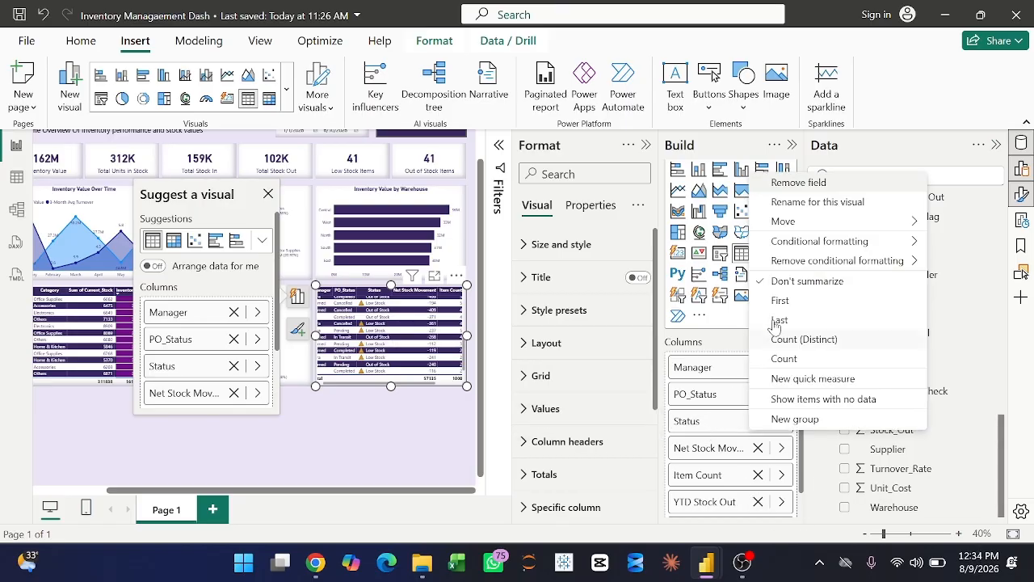
mouse_move(831, 261)
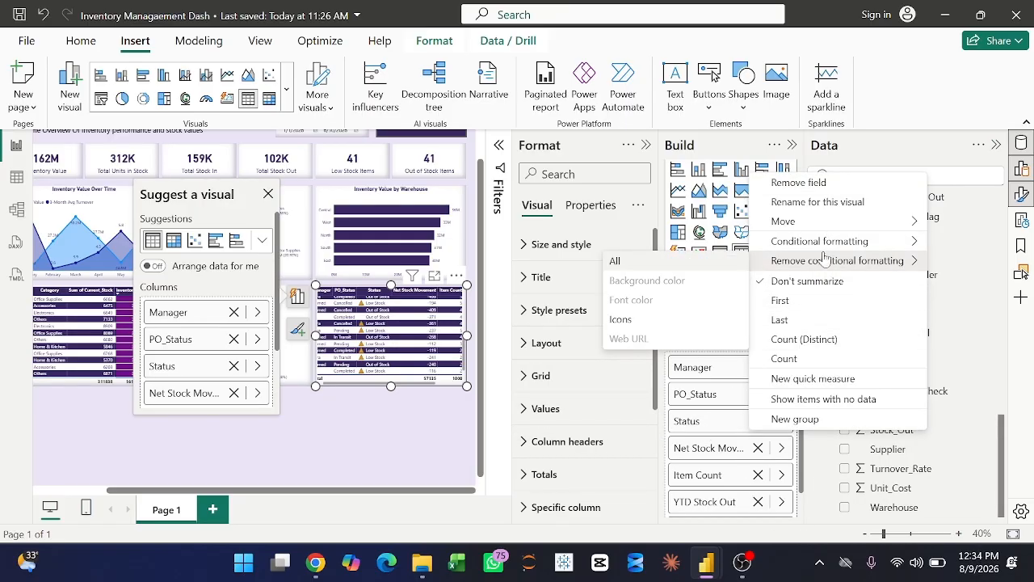
mouse_move(820, 242)
left_click(641, 281)
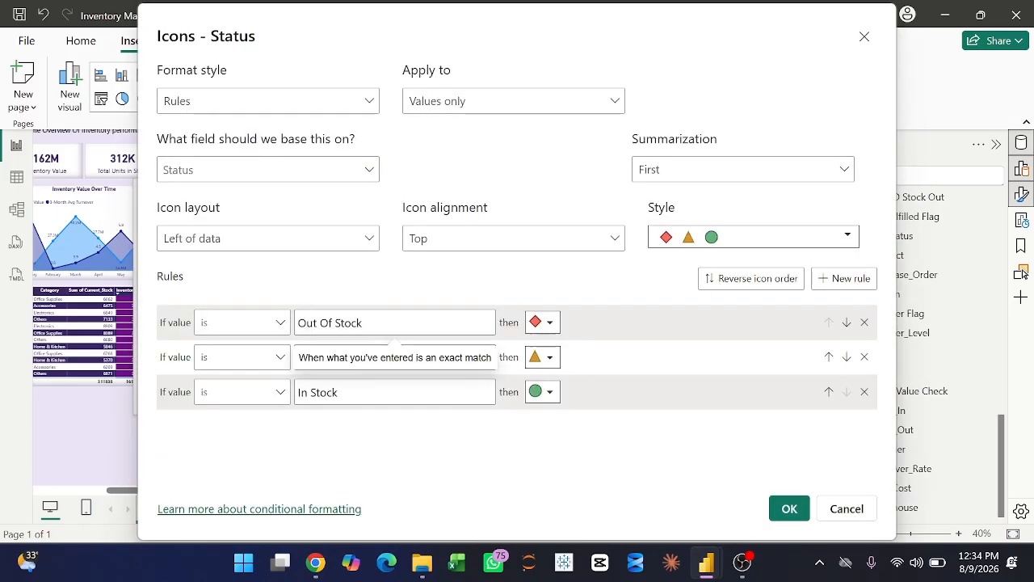
key("BackSpace")
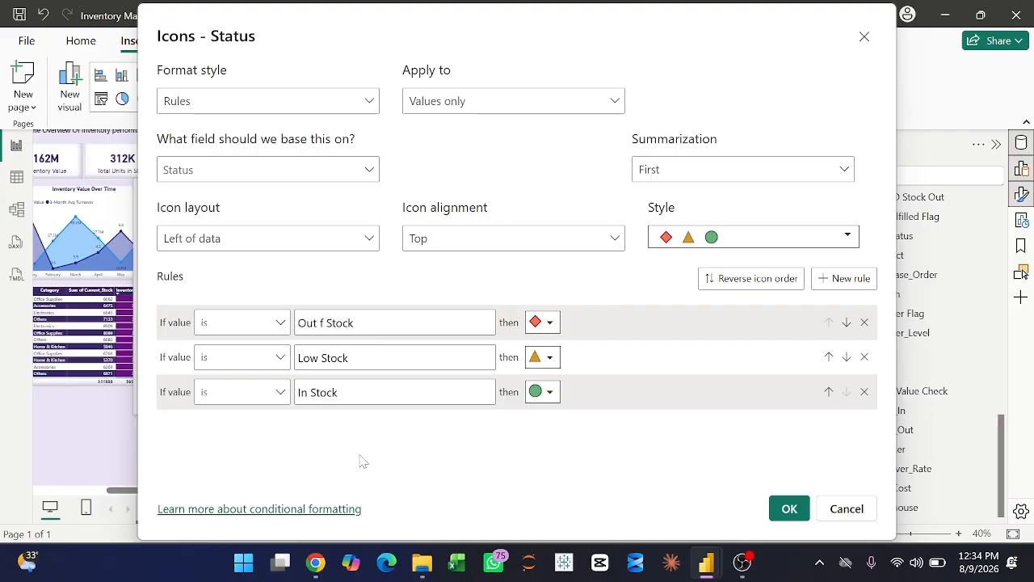
type("o")
left_click(788, 508)
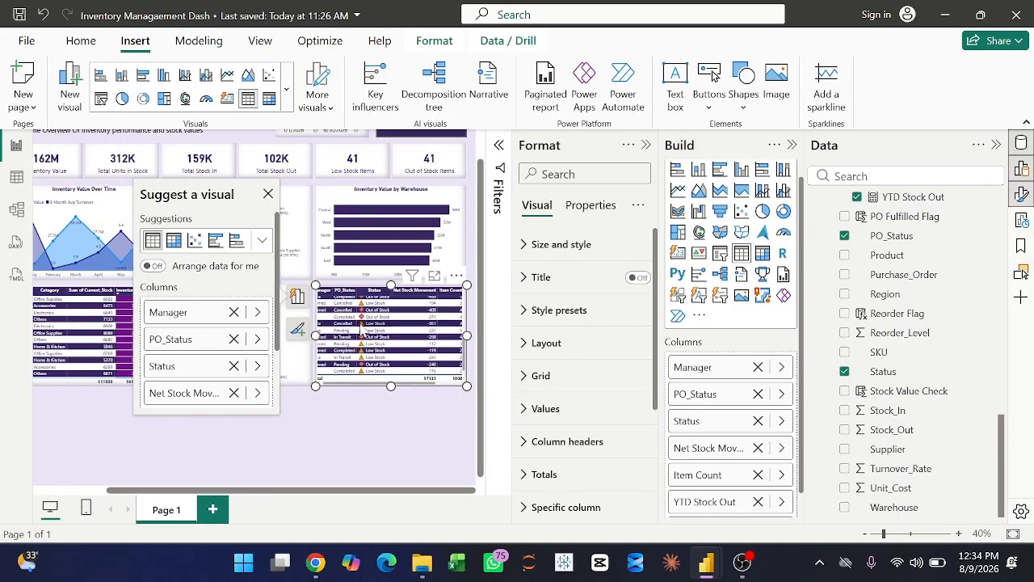
scroll(378, 330, "down", 3)
scroll(372, 404, "up", 2)
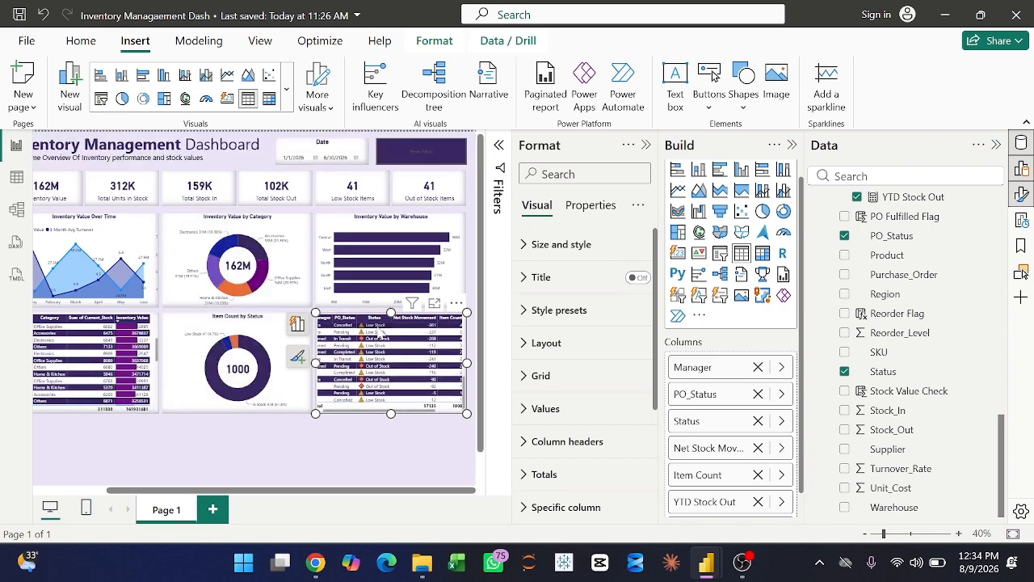
Duplicate the Inventory Value by Warehouse bar chart and place the copy in the empty area below the product table.
left_click(337, 442)
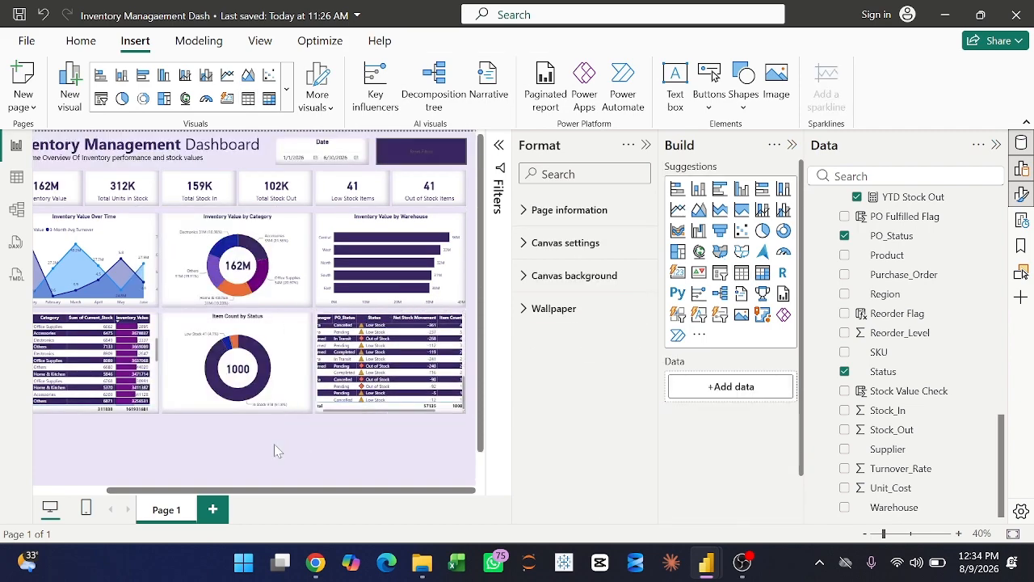
scroll(227, 436, "left", 2)
scroll(224, 435, "down", 1)
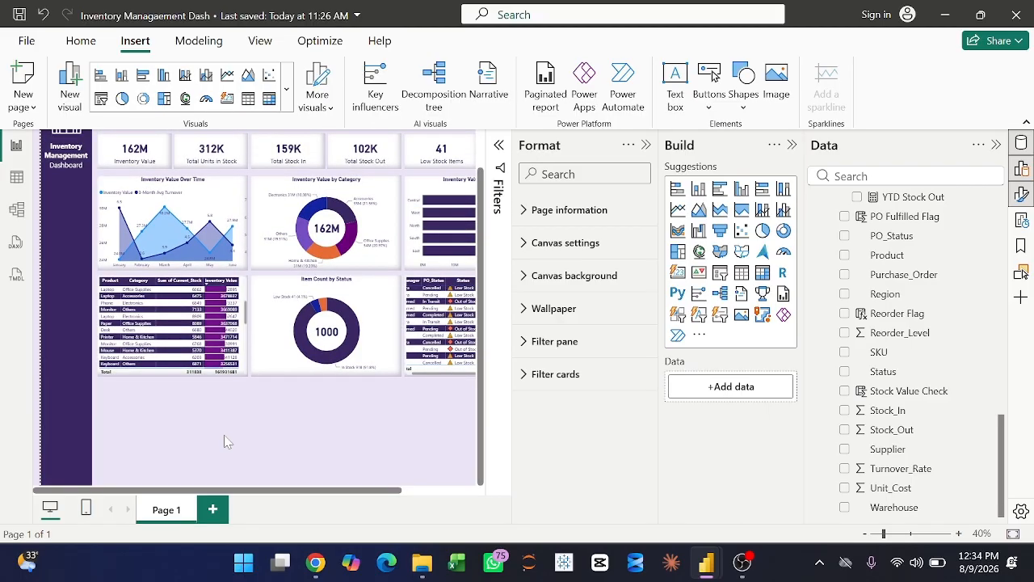
left_click(426, 187)
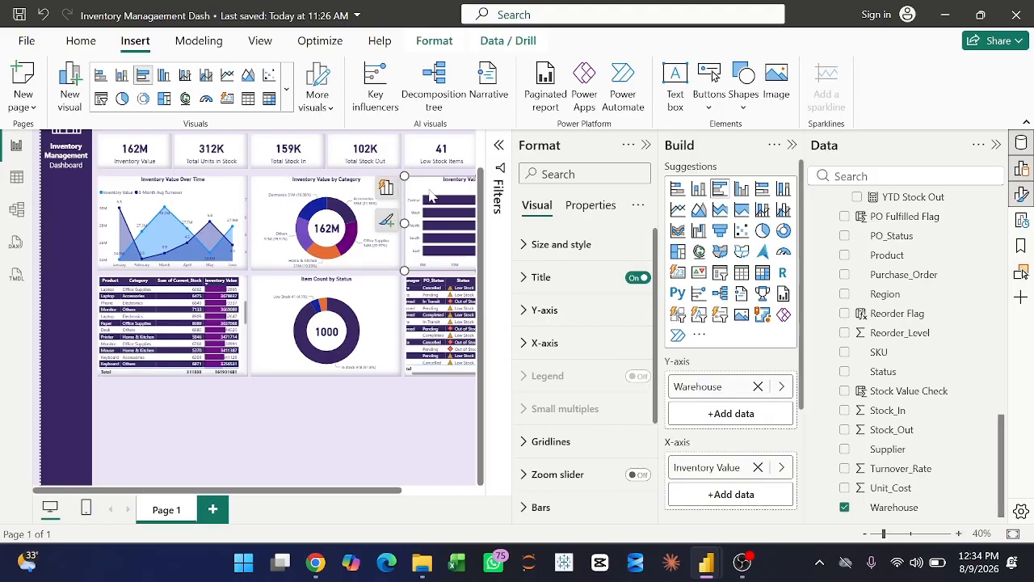
key("ctrl+v")
left_click_drag(434, 199, 145, 430)
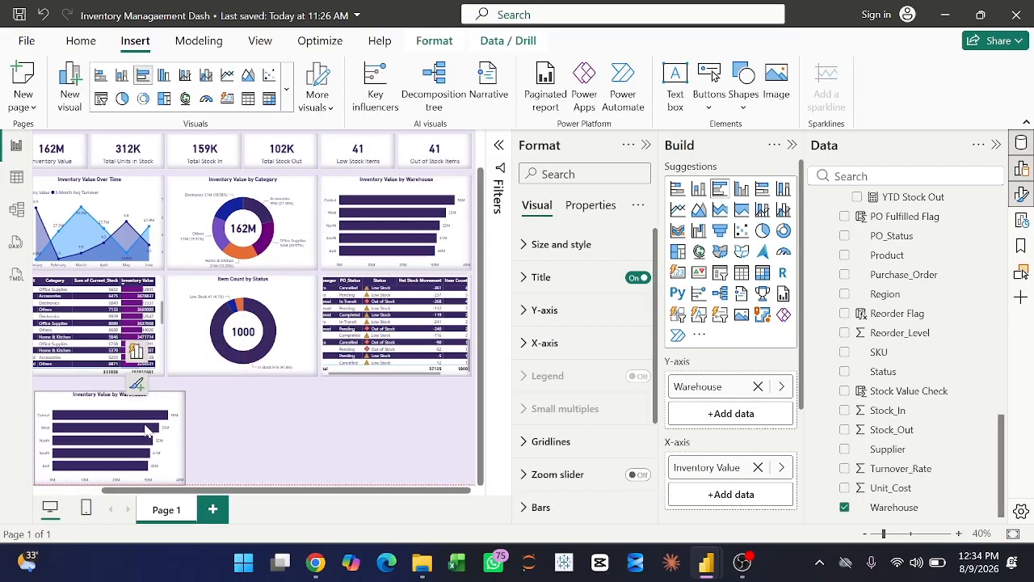
scroll(272, 427, "left", 2)
Align the copied chart with the product table's edges, nudging it up close to the table and slightly enlarging it.
left_click_drag(184, 401, 167, 401)
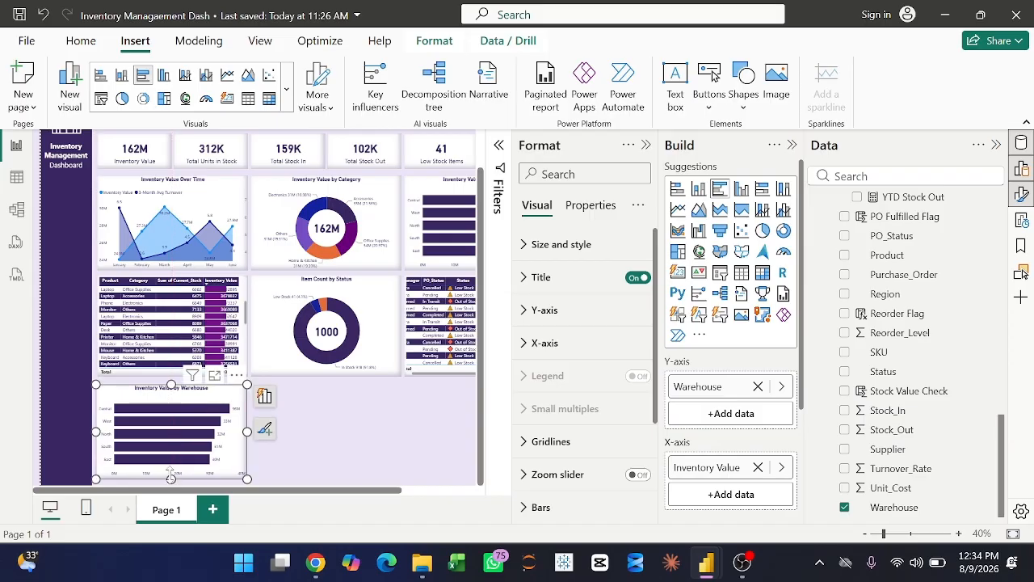
left_click_drag(171, 479, 171, 482)
key("Up")
key("Up")
key("Up")
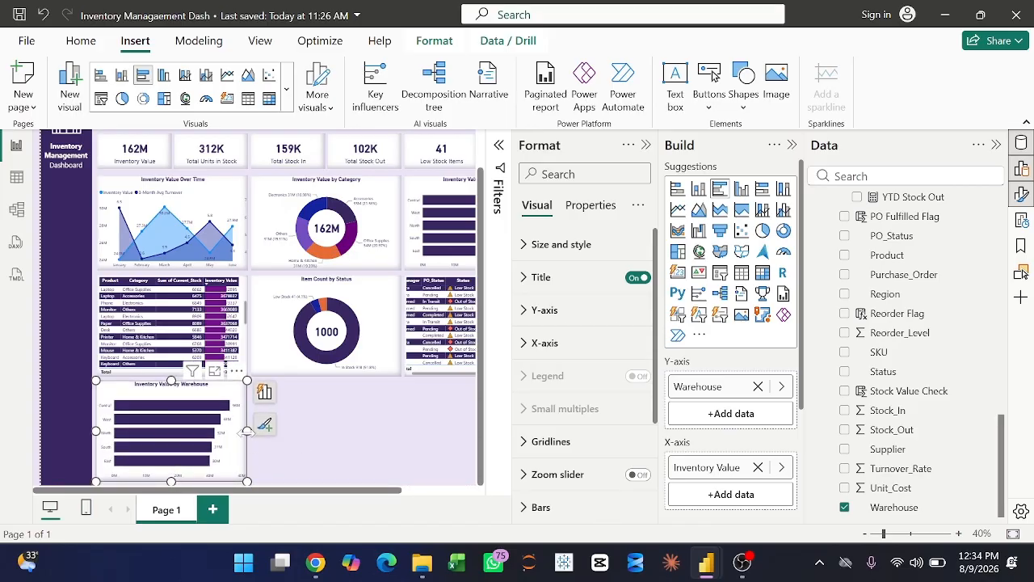
mouse_move(248, 431)
left_mouse_down()
mouse_move(258, 430)
mouse_move(248, 431)
left_mouse_up()
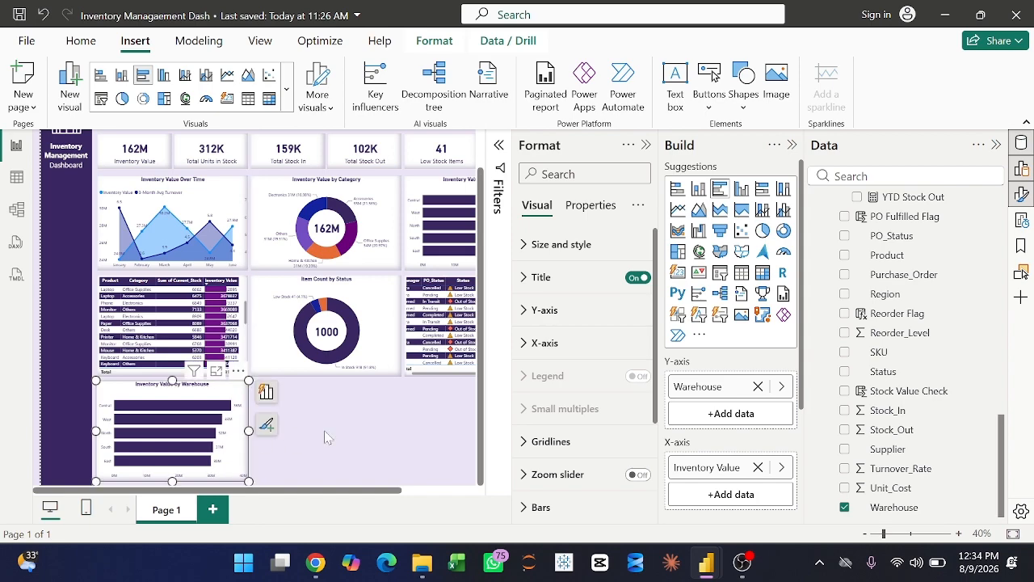
Convert the copied chart to a clustered column chart and remove its Warehouse and Inventory Value fields.
left_click(741, 190)
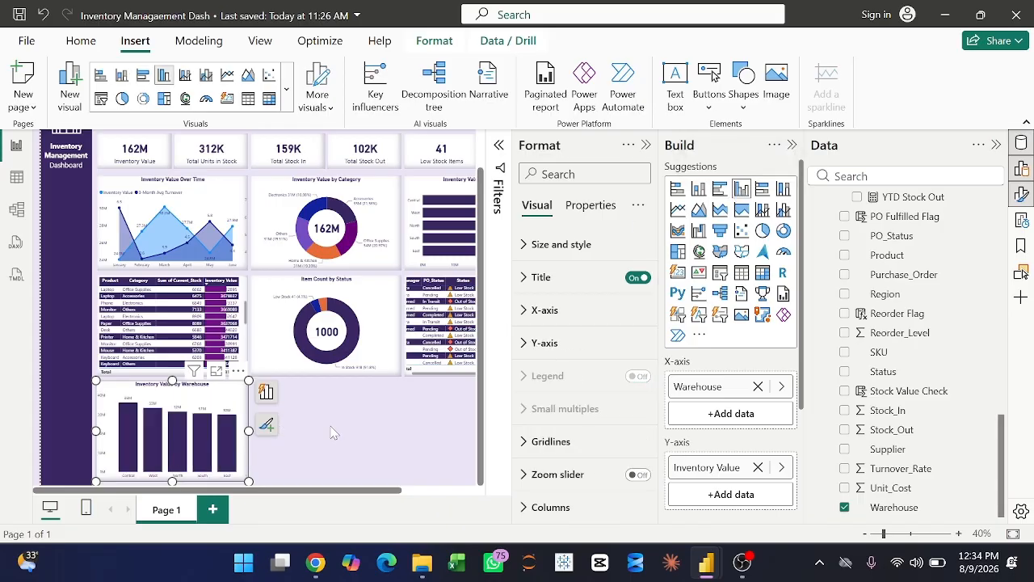
left_click(758, 387)
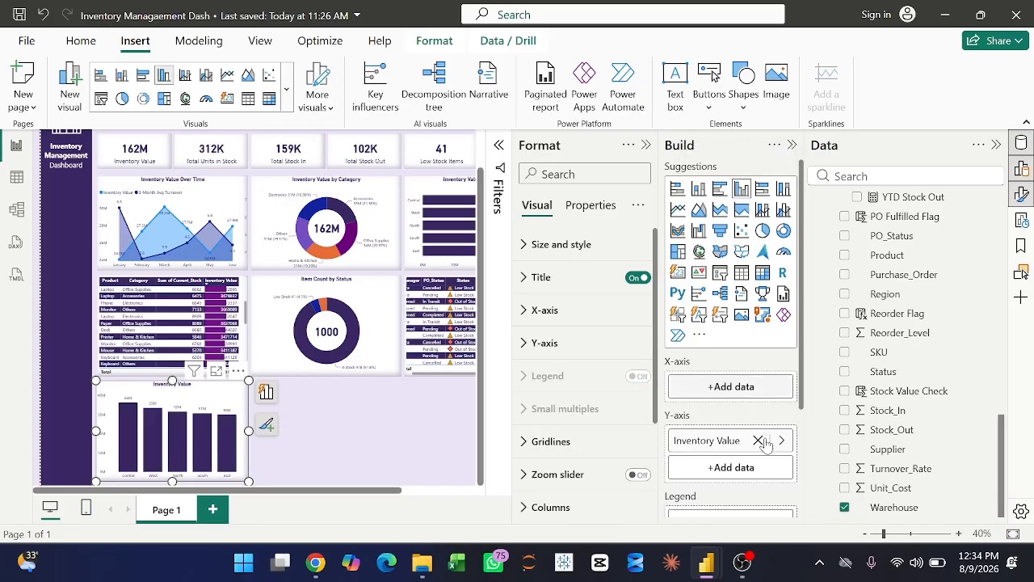
left_click(759, 440)
Add Month from the Date Hierarchy to the emptied column chart's X-axis.
scroll(881, 242, "up", 10)
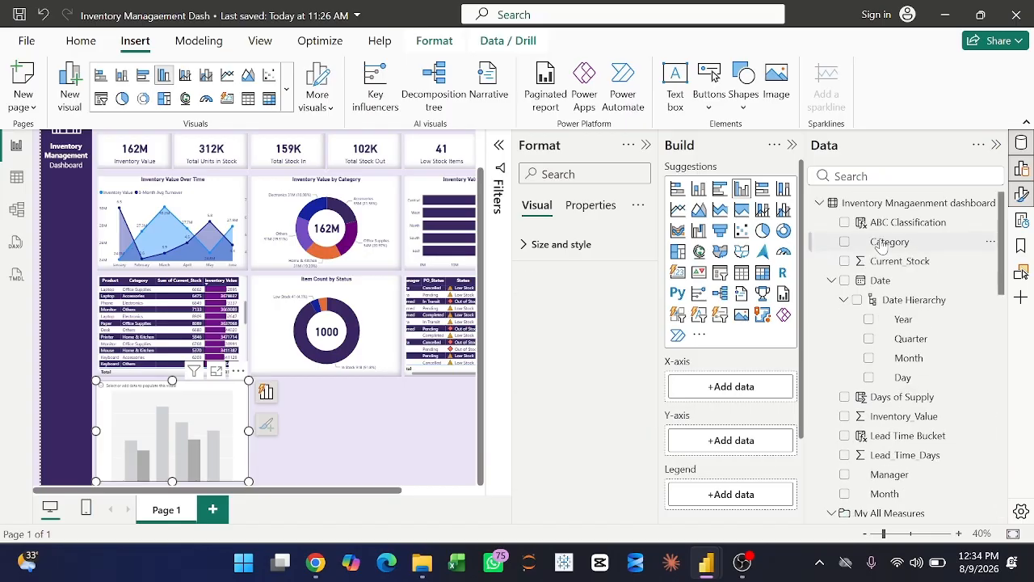
left_click(832, 280)
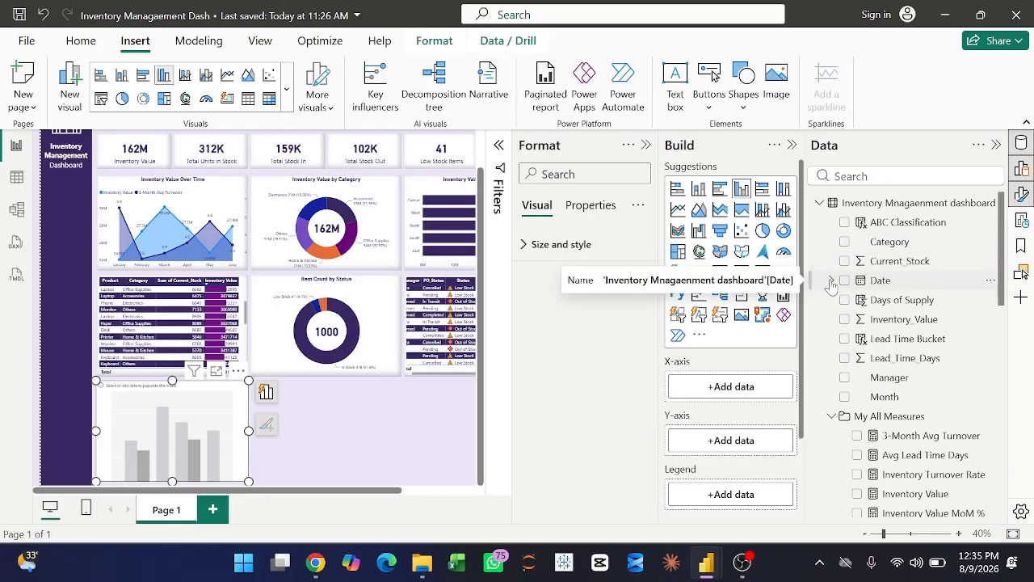
left_click(832, 280)
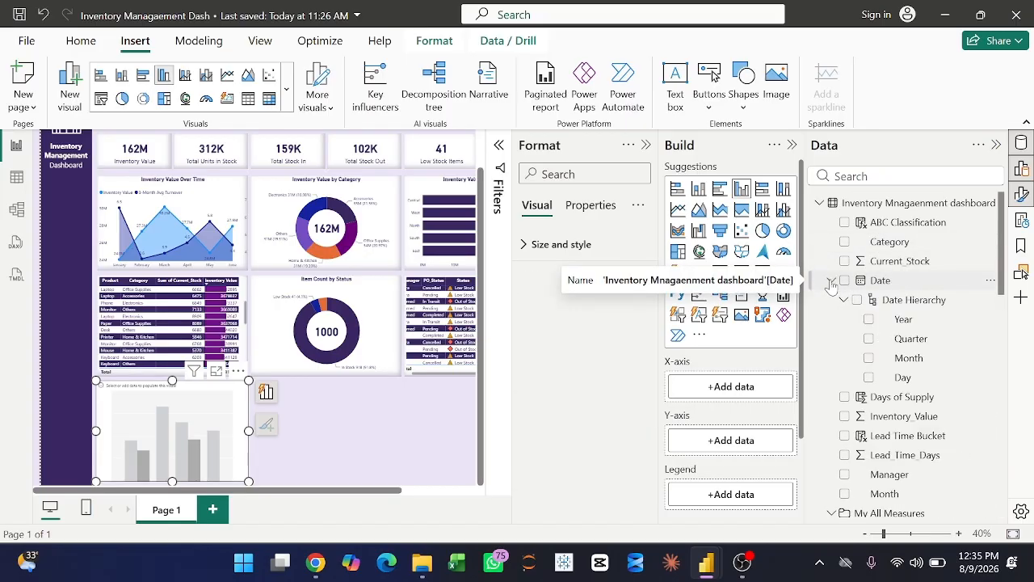
left_click(869, 358)
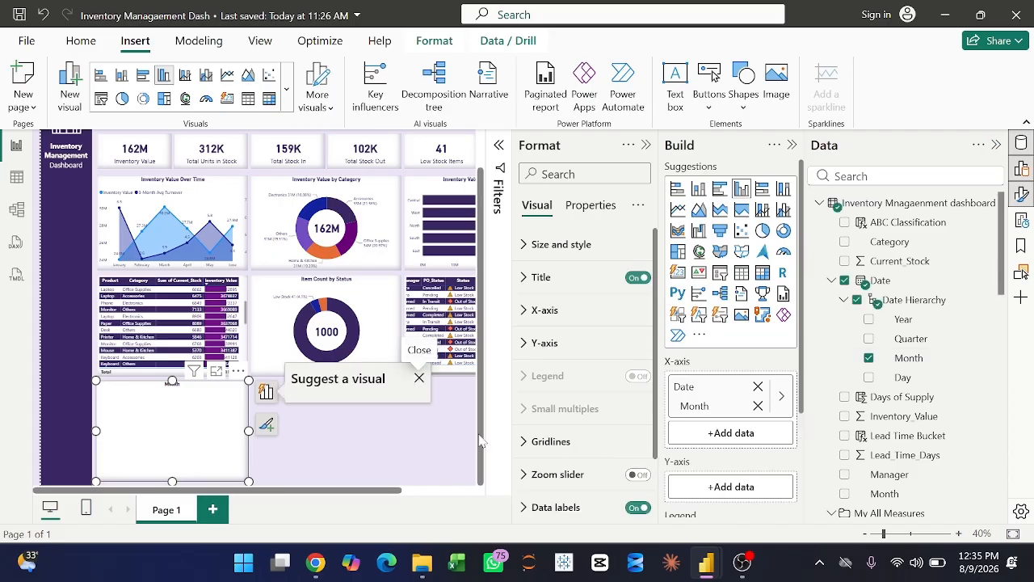
scroll(717, 453, "down", 2)
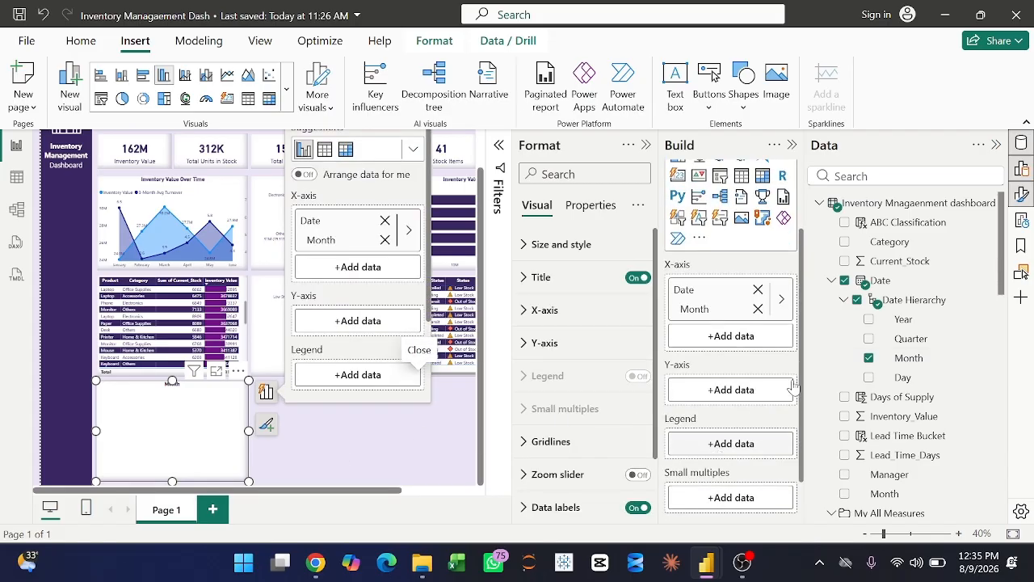
Plot the 3-Month Avg Turnover measure on the new monthly column chart's Y-axis.
scroll(905, 323, "down", 3)
left_click_drag(905, 279, 715, 392)
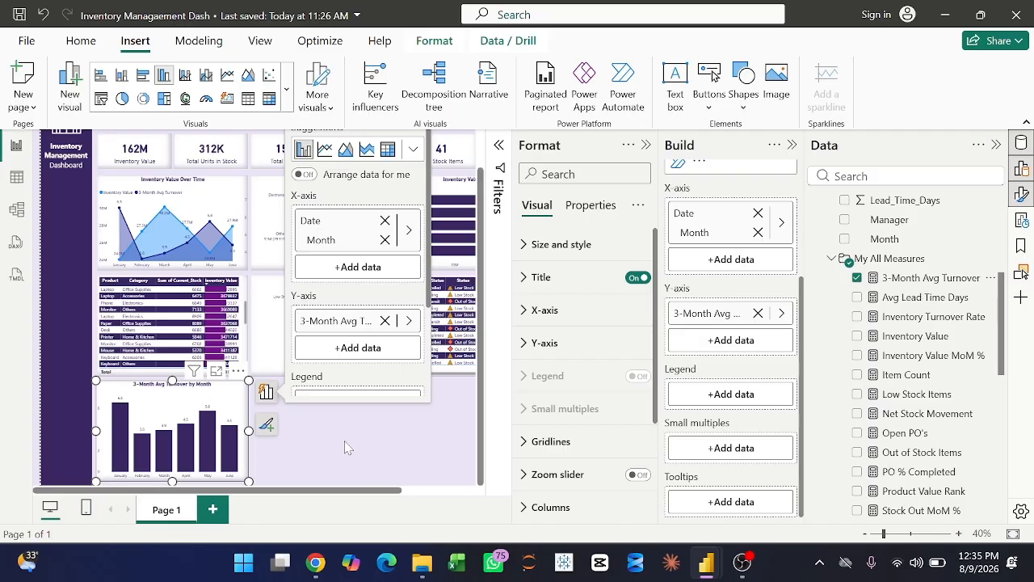
left_click(327, 450)
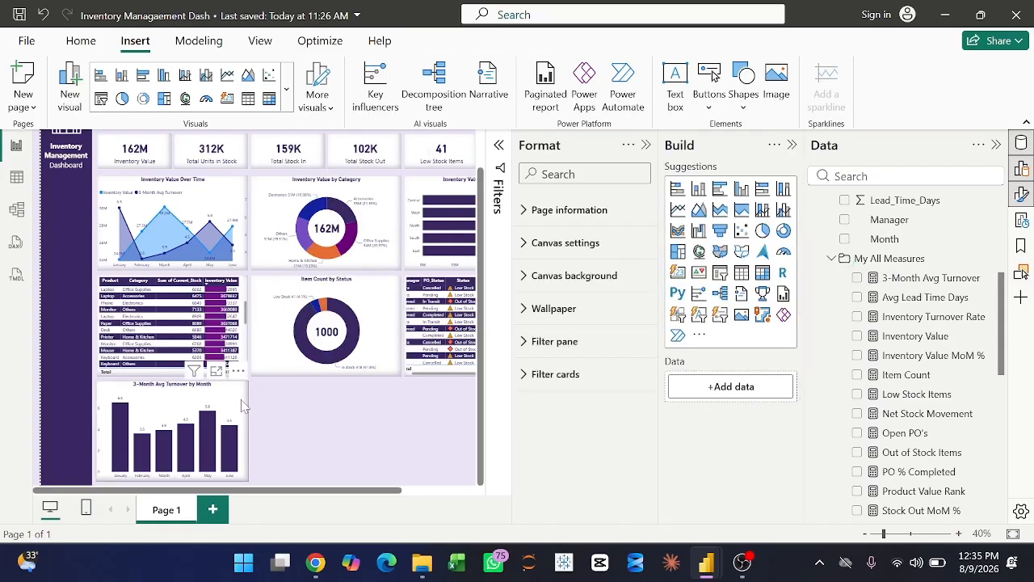
Widen the 3-Month Avg Turnover by Month chart until it extends partway under the Item Count by Status donut.
left_click(247, 420)
left_click_drag(247, 428, 316, 426)
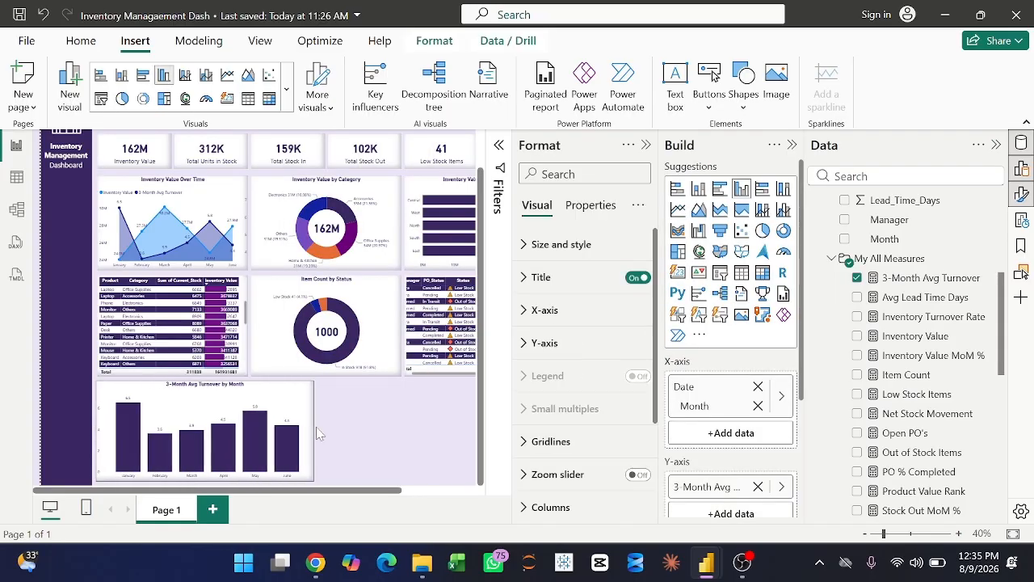
scroll(388, 424, "right", 3)
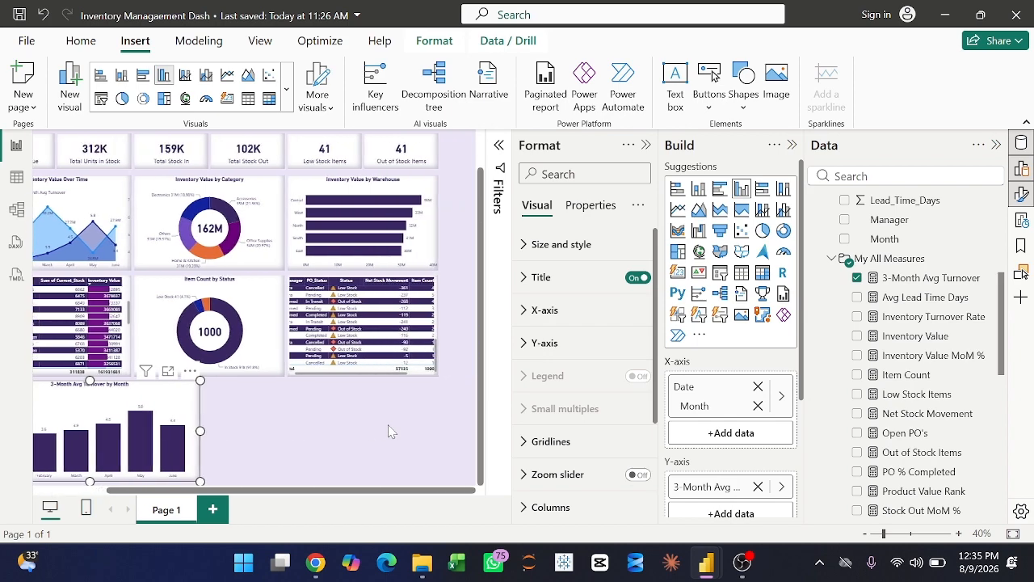
scroll(388, 424, "left", 2)
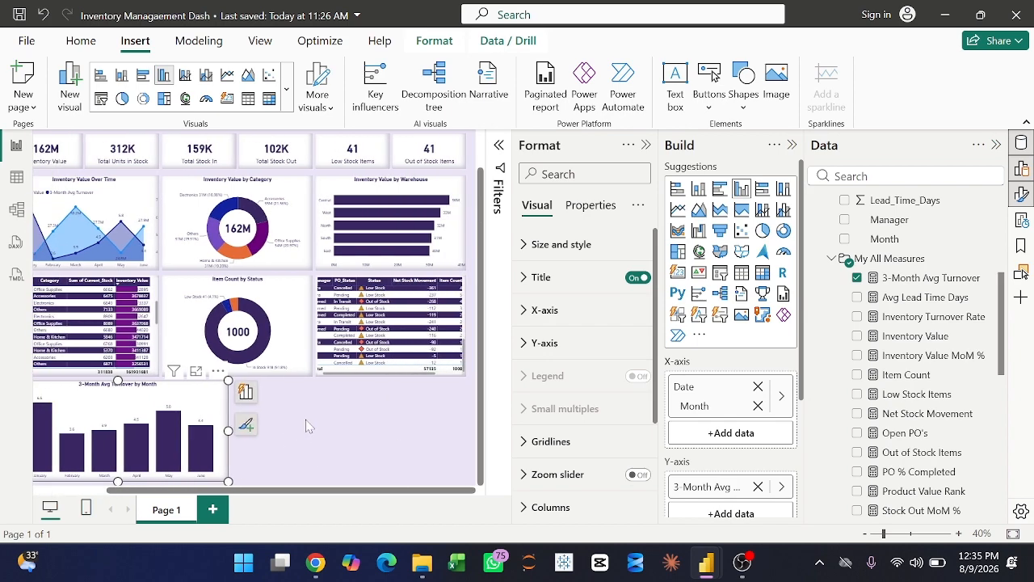
left_click(297, 406)
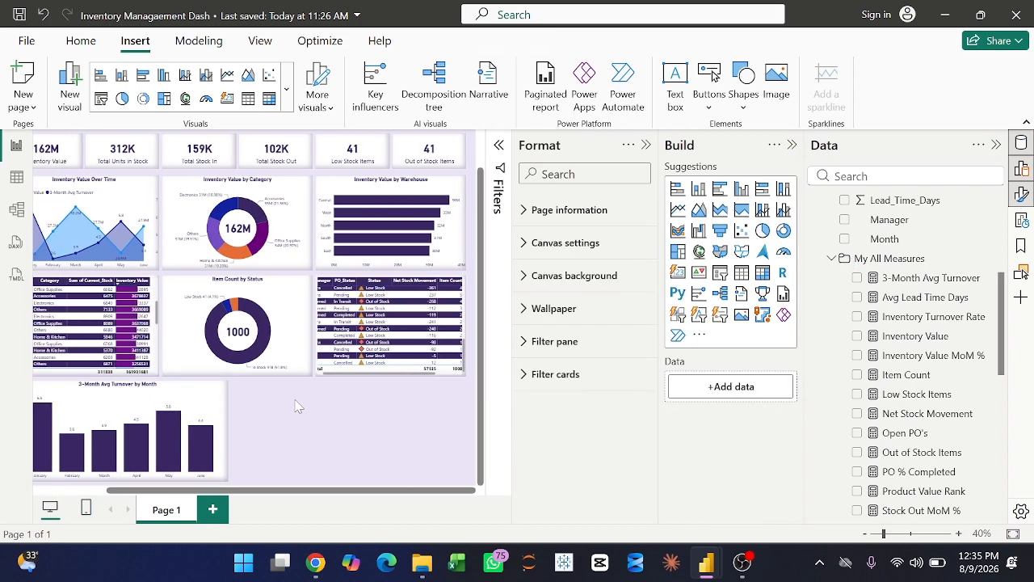
Duplicate the dark purple sidebar rectangle and shorten the copy to fit the empty space beside the turnover column chart.
scroll(297, 407, "left", 3)
left_click(81, 332)
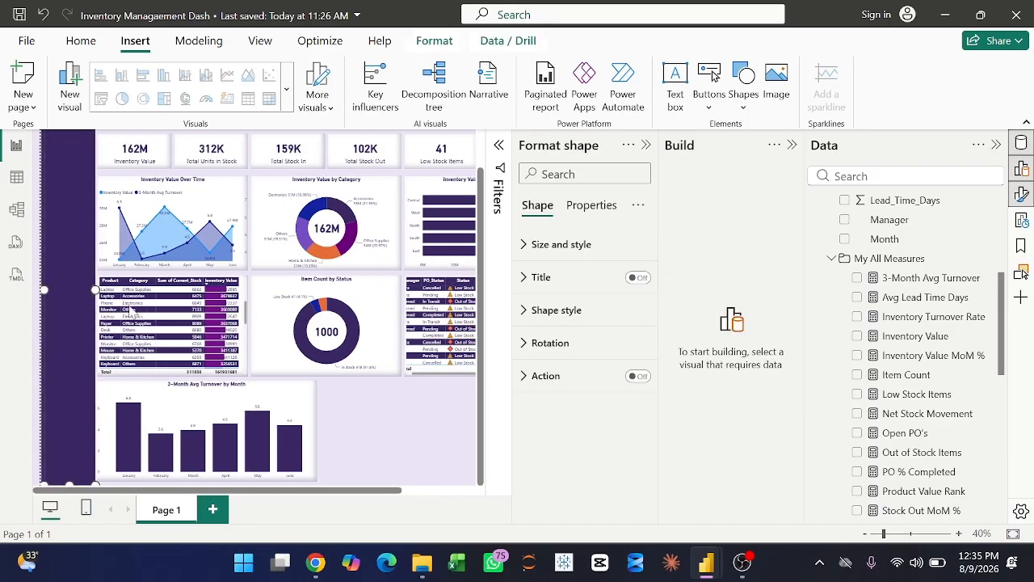
left_click_drag(73, 302, 361, 323)
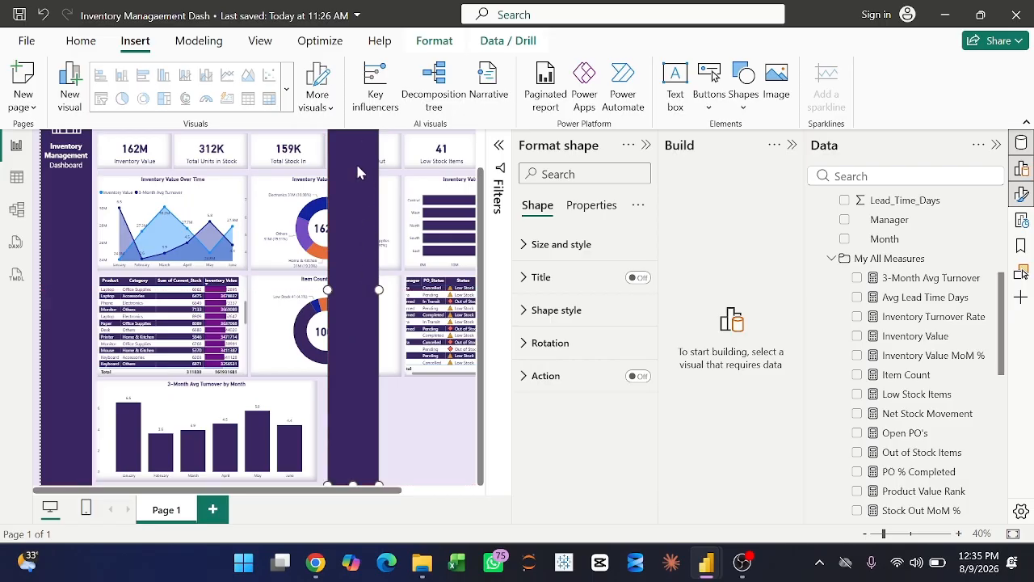
left_click_drag(353, 485, 352, 245)
left_click_drag(345, 164, 350, 406)
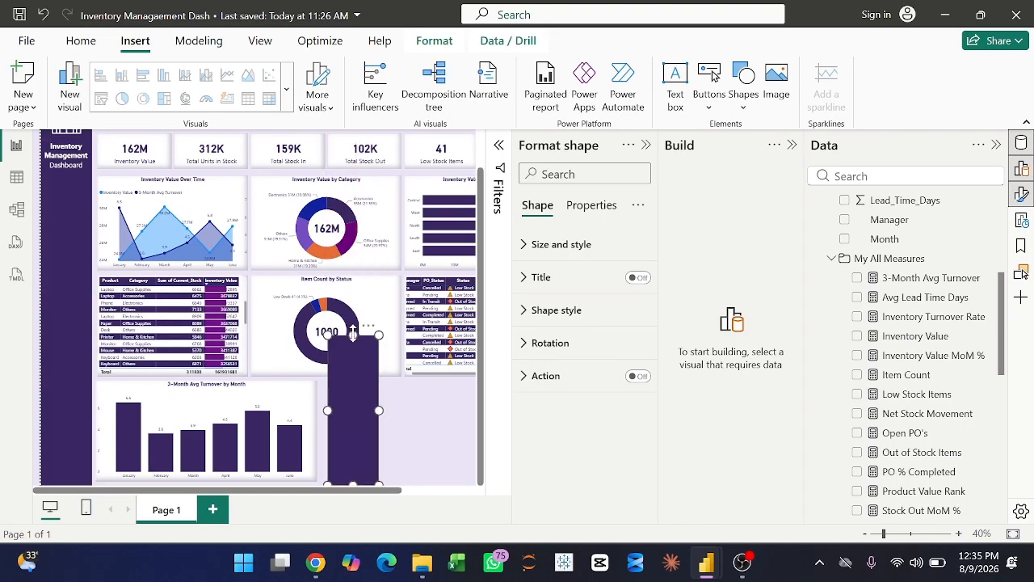
left_click_drag(353, 336, 356, 383)
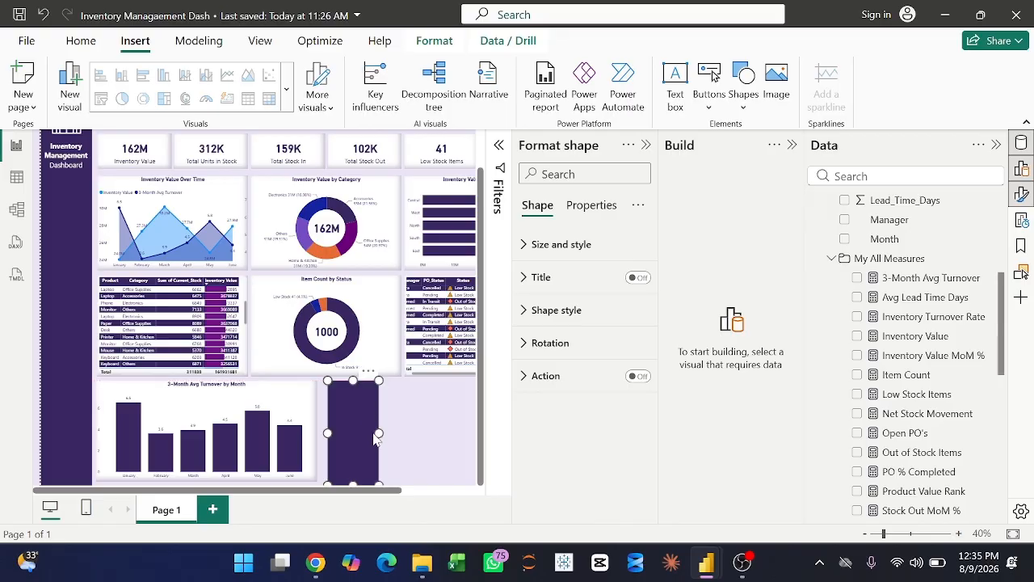
Stretch the copied rectangle across the empty space to the stock status table's outer edge, level with the turnover chart's lower edge.
scroll(373, 432, "right", 3)
left_click_drag(290, 432, 473, 404)
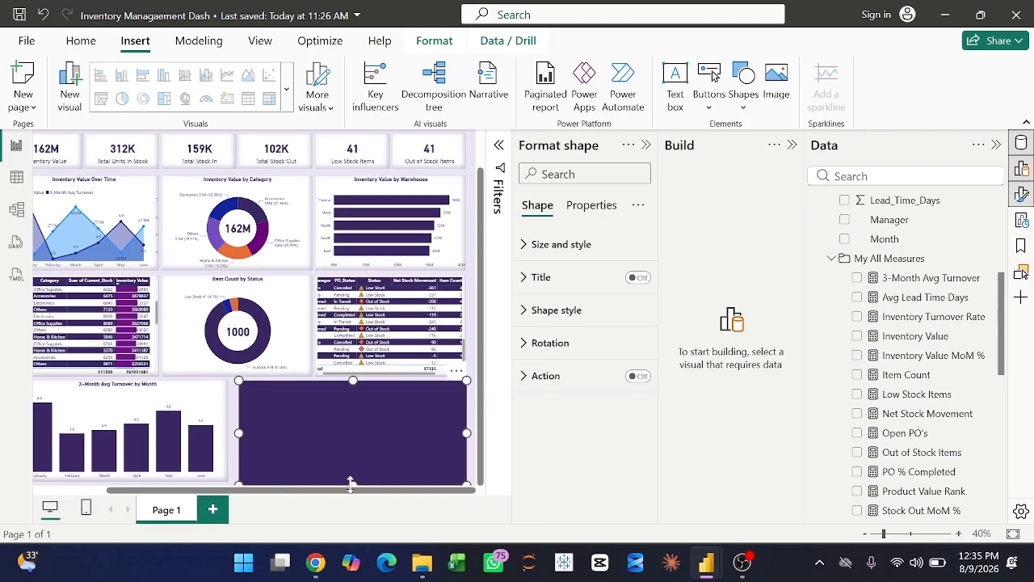
left_click_drag(352, 484, 352, 481)
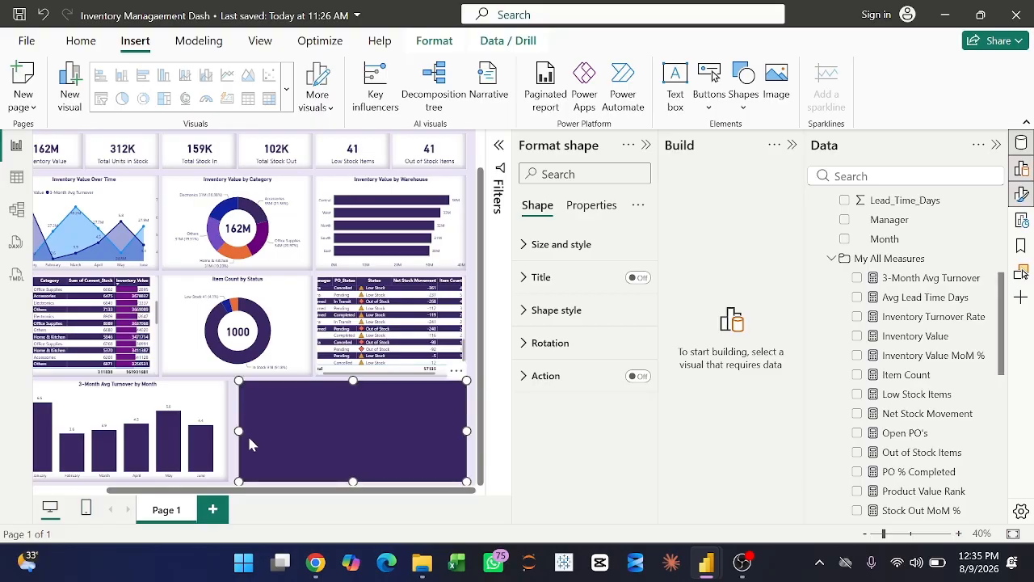
left_click_drag(239, 431, 238, 433)
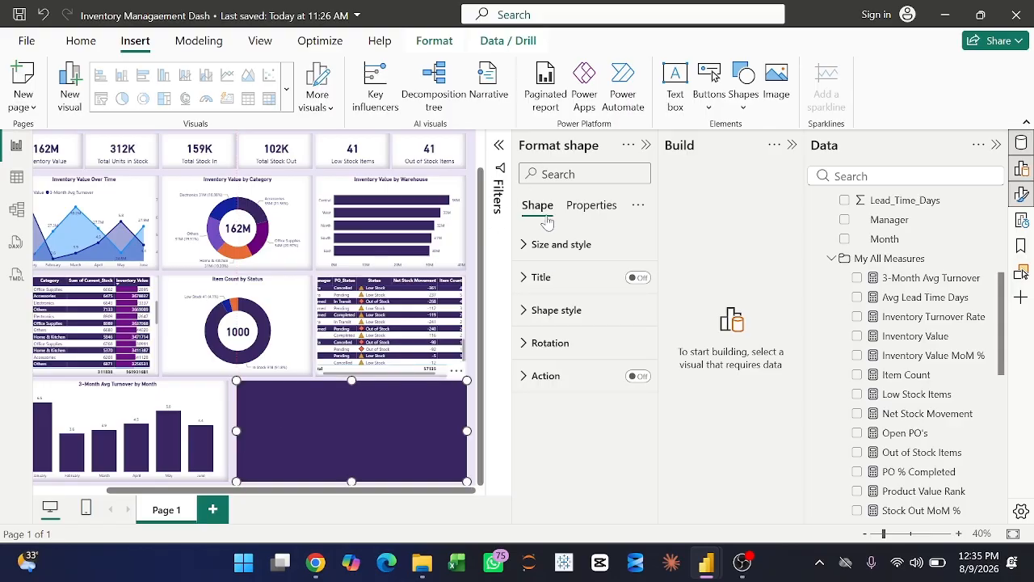
Change the copied rectangle's fill color to white.
left_click(552, 310)
scroll(619, 407, "down", 3)
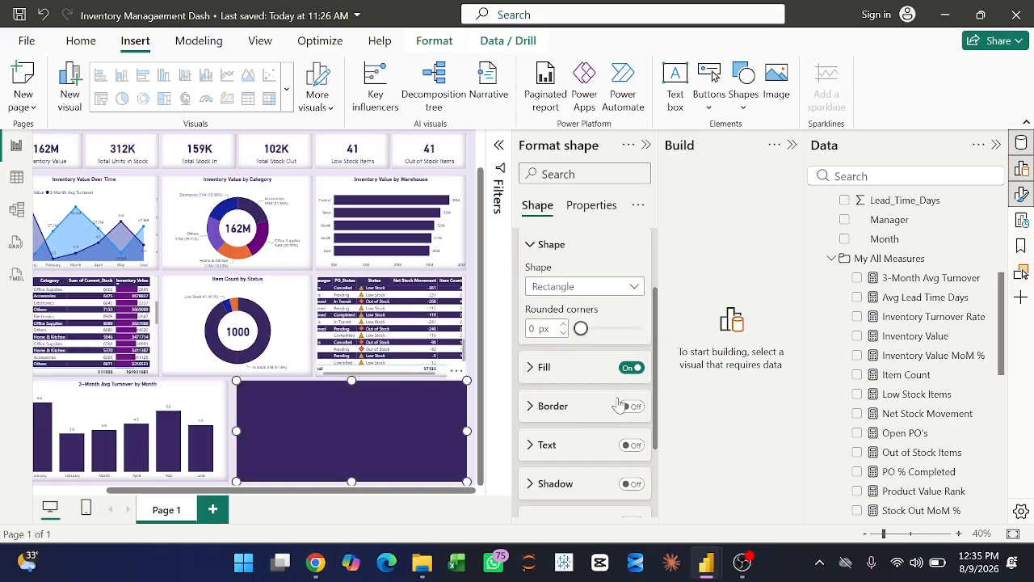
left_click(633, 368)
left_click(633, 368)
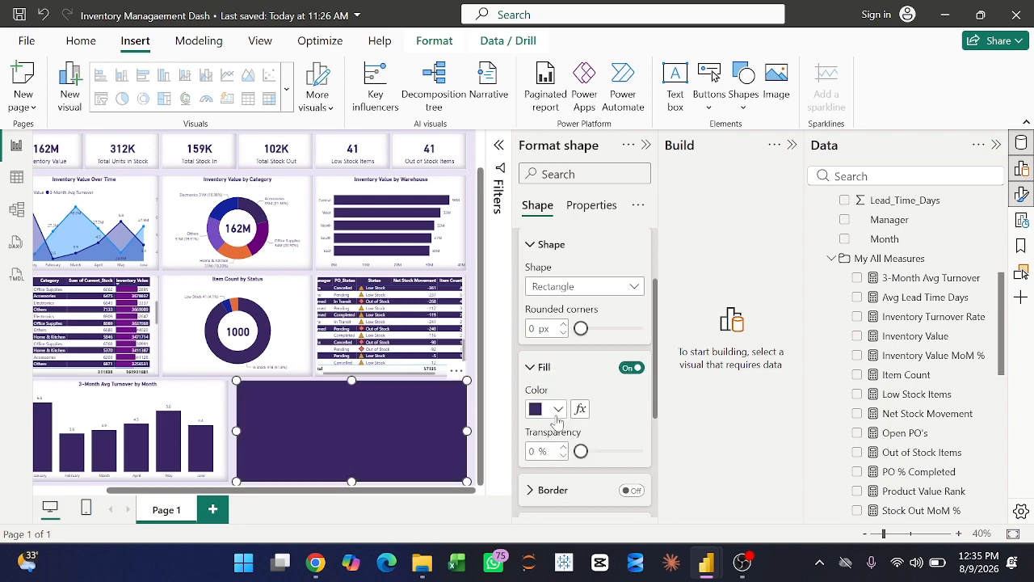
left_click(557, 410)
left_click(569, 307)
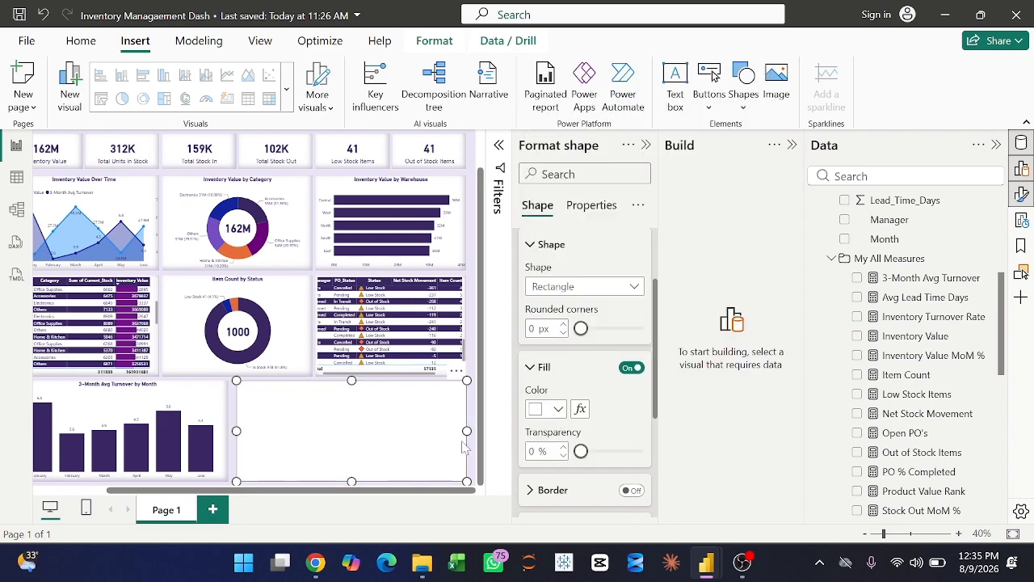
Turn on the white rectangle's shadow and color it dark purple.
scroll(552, 412, "down", 2)
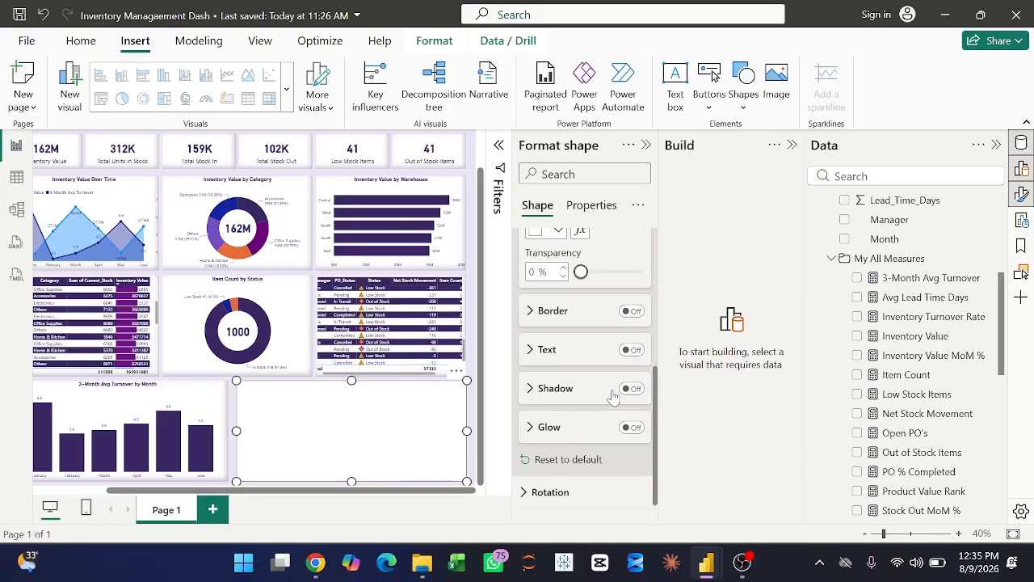
left_click(631, 390)
left_click(556, 389)
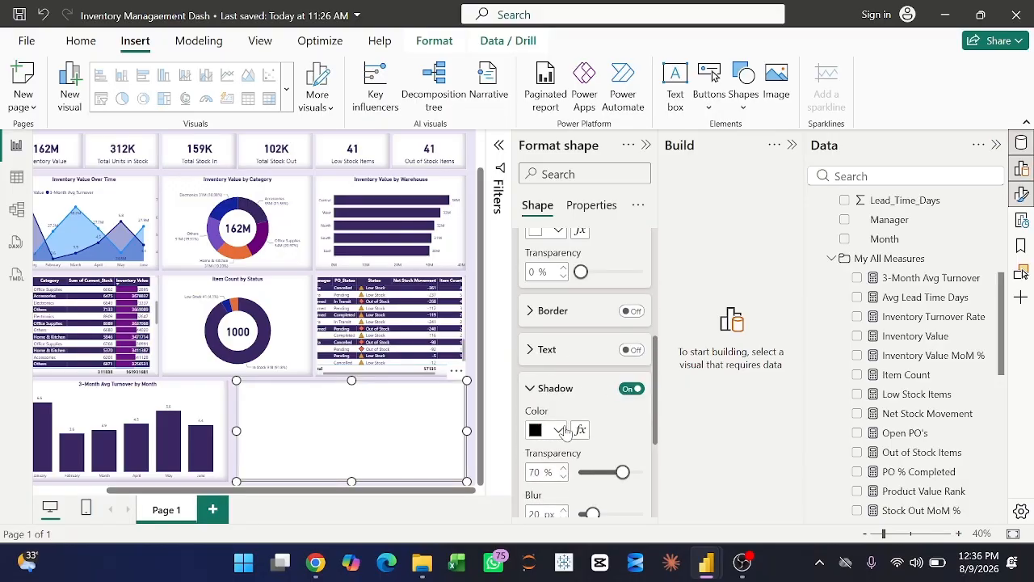
left_click(559, 430)
left_click(560, 431)
left_click(560, 432)
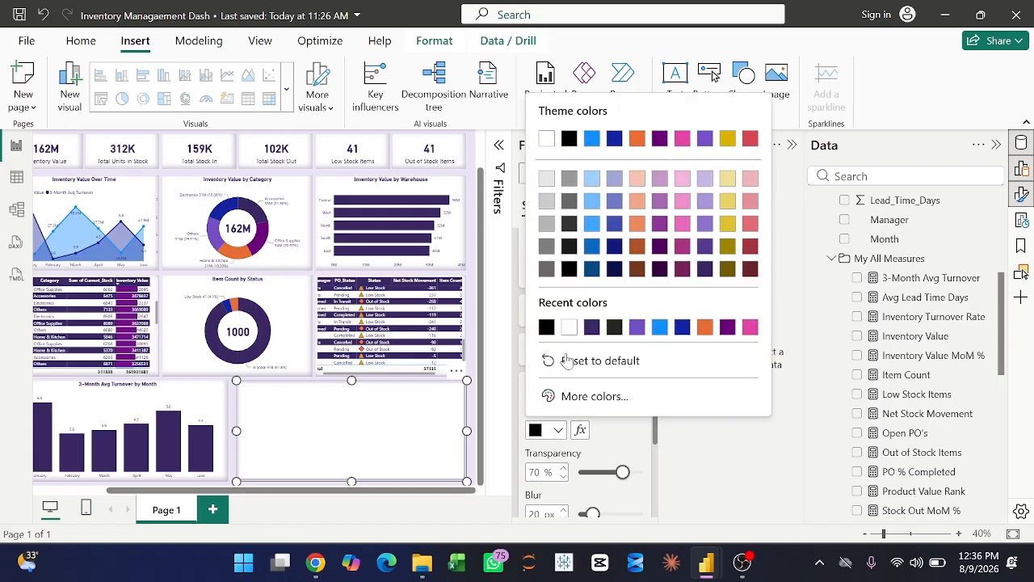
left_click(594, 331)
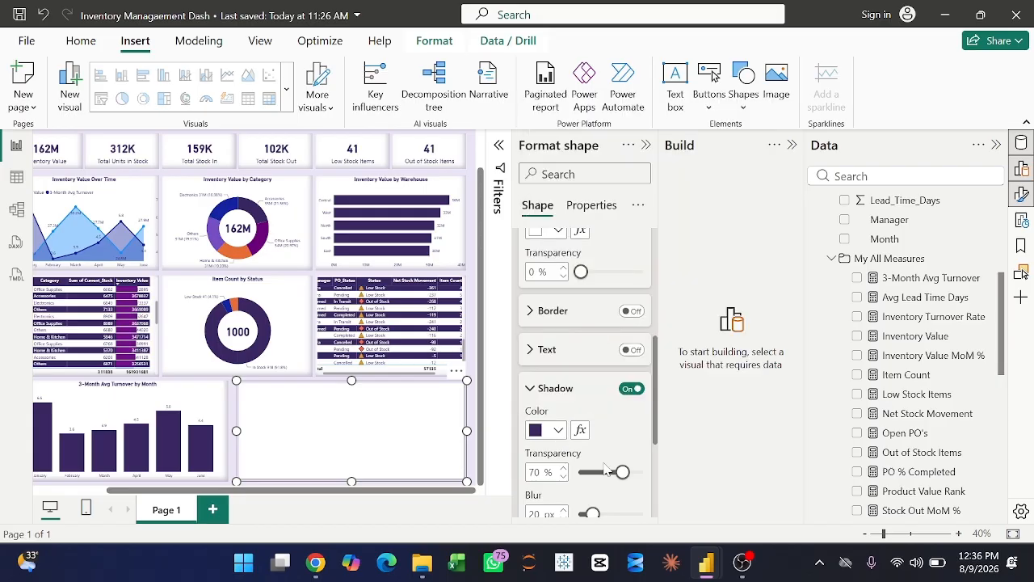
Set the white rectangle's shadow position to Center and deselect the shape.
scroll(610, 465, "down", 5)
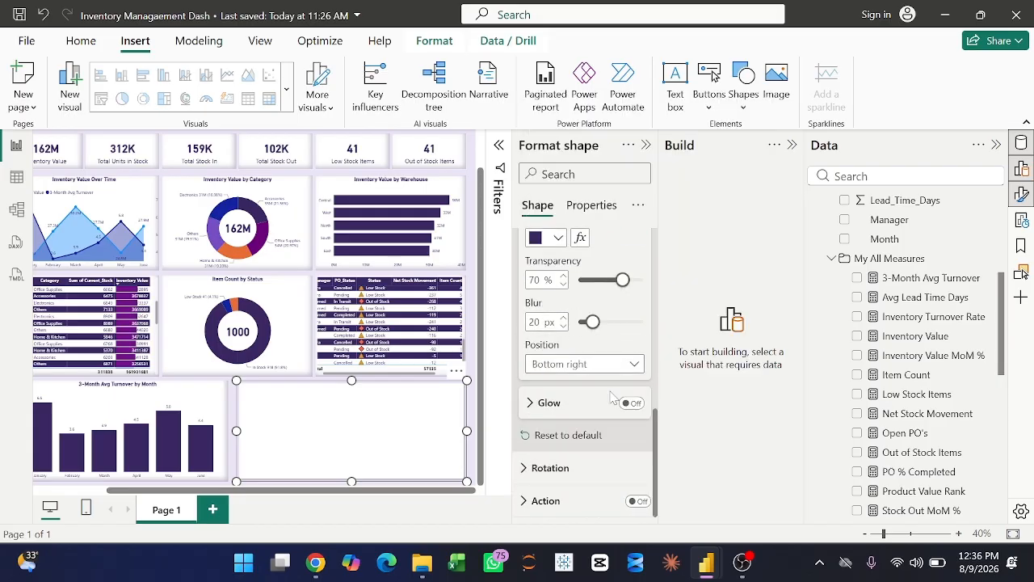
left_click(620, 365)
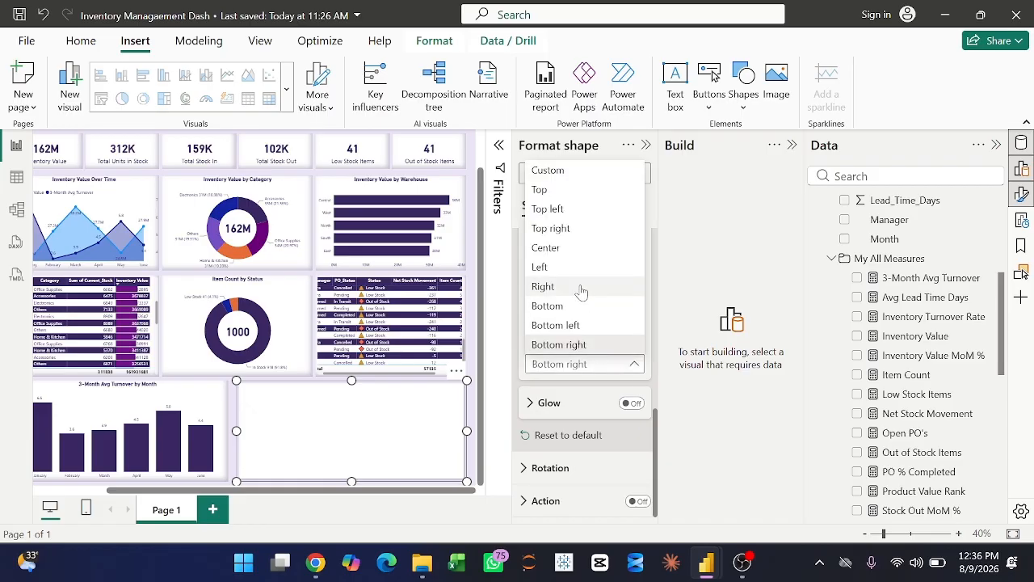
left_click(566, 253)
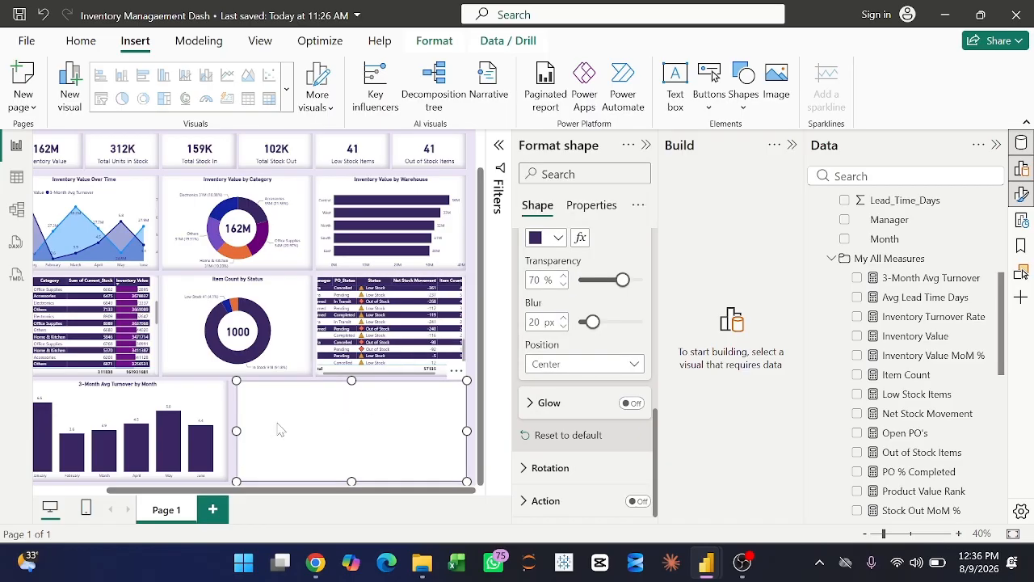
left_click(232, 418)
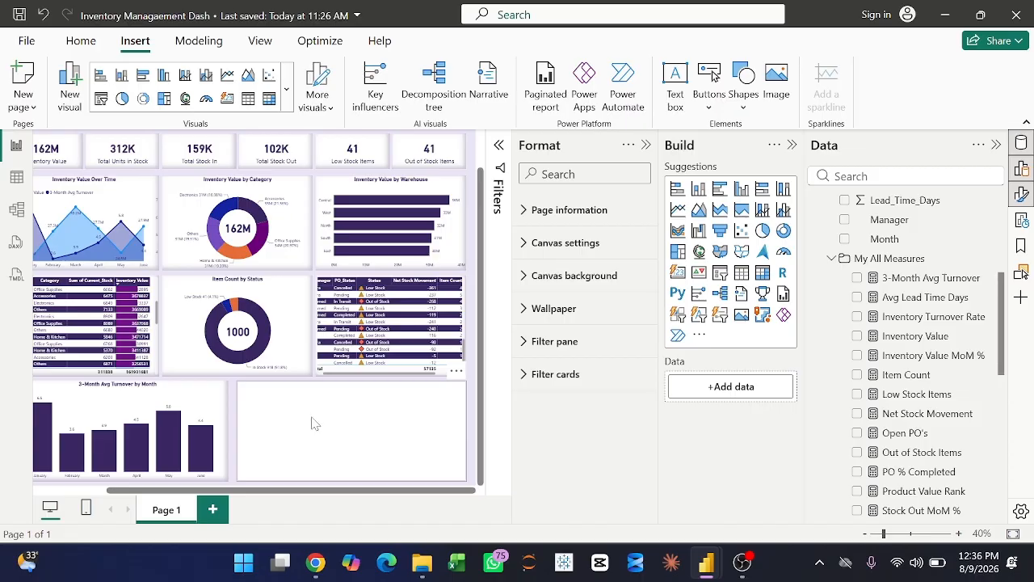
Clear the white rectangle from the space beside the turnover chart and create Total PO's and Open PO's cards there.
key("ctrl+z")
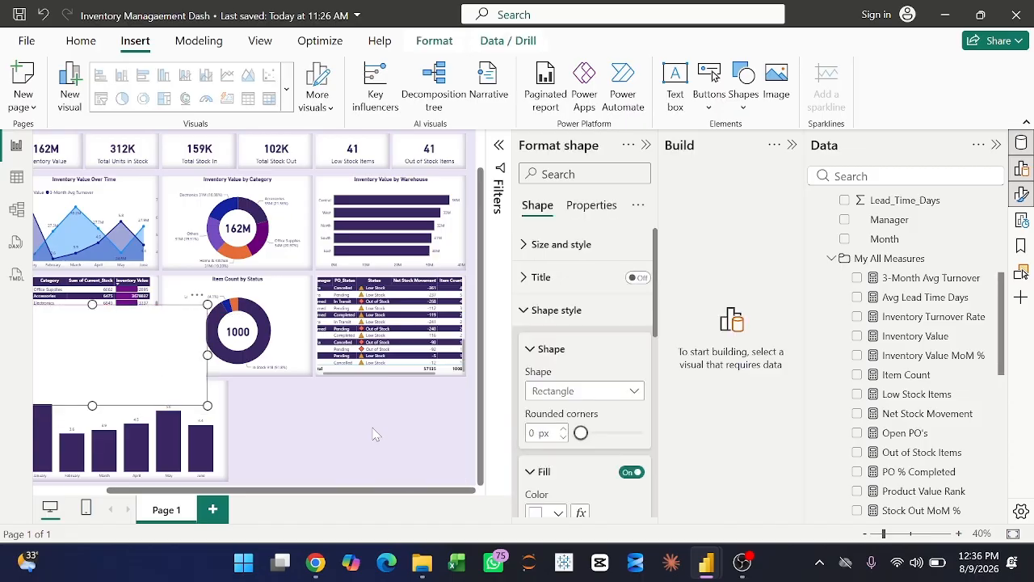
left_click(818, 176)
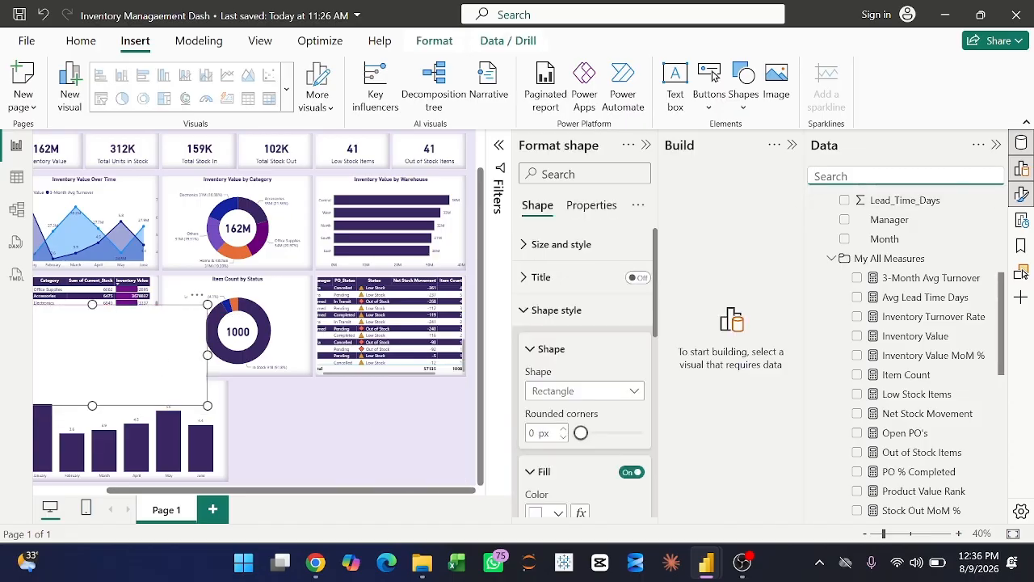
type("po")
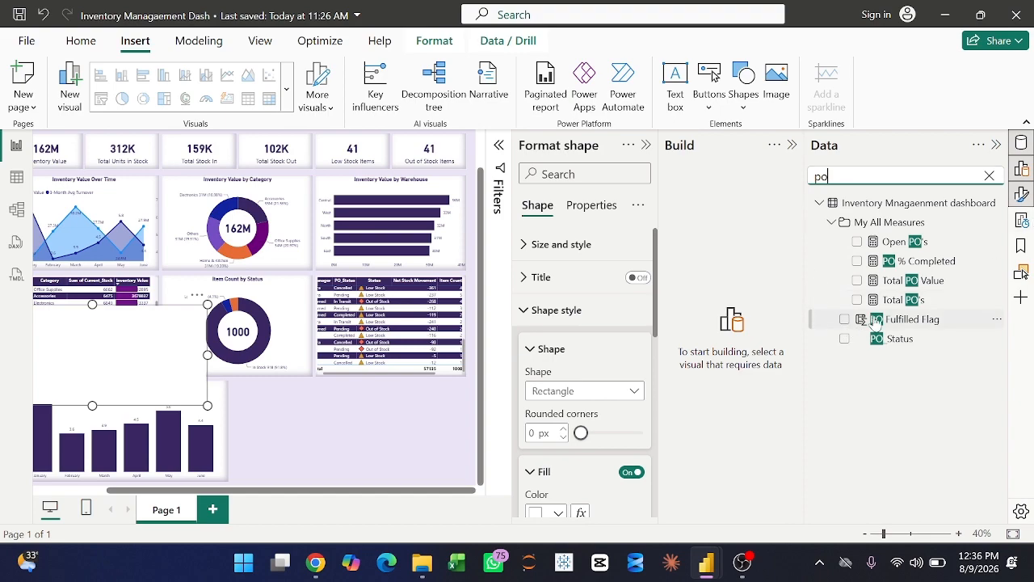
left_click_drag(888, 306, 326, 409)
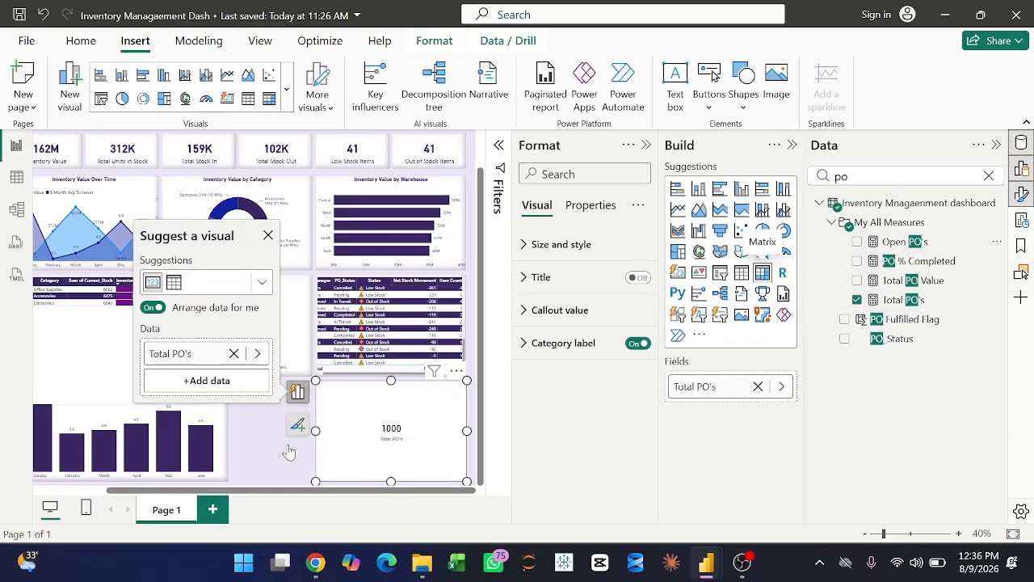
left_click_drag(904, 242, 288, 453)
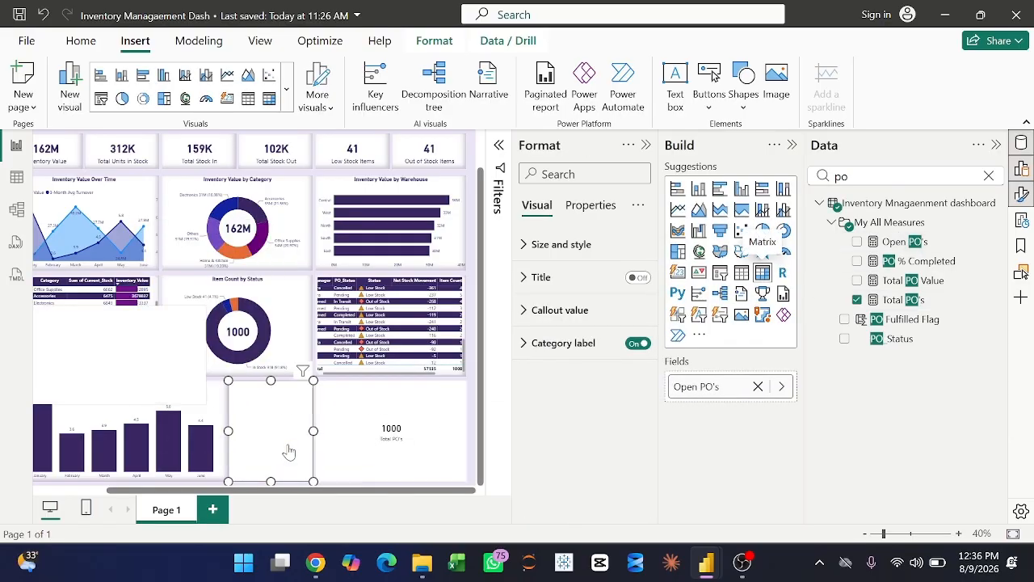
Copy the Total Stock In card's formatting onto the Open PO's card.
left_click(200, 160)
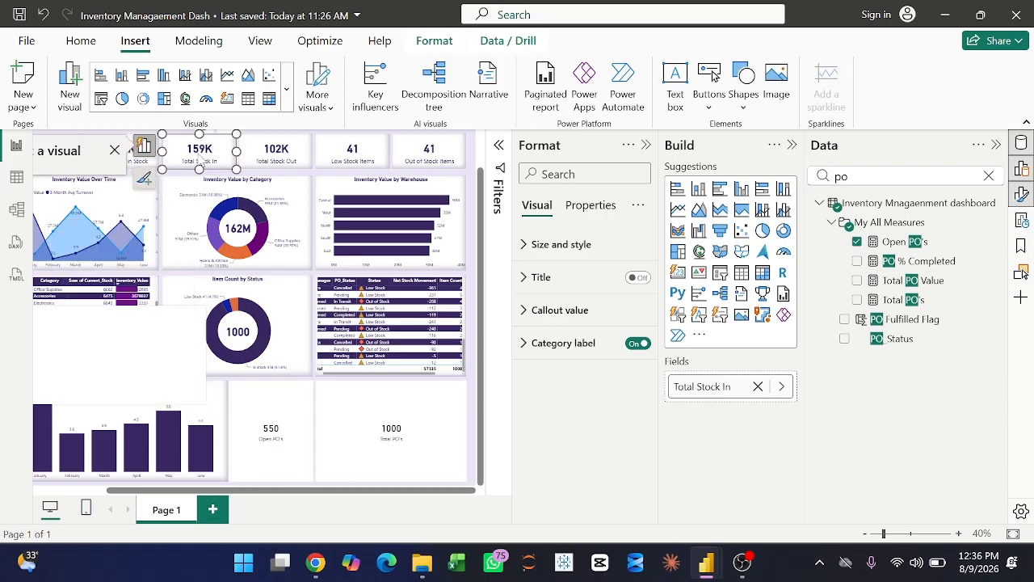
left_click(80, 42)
left_click(49, 106)
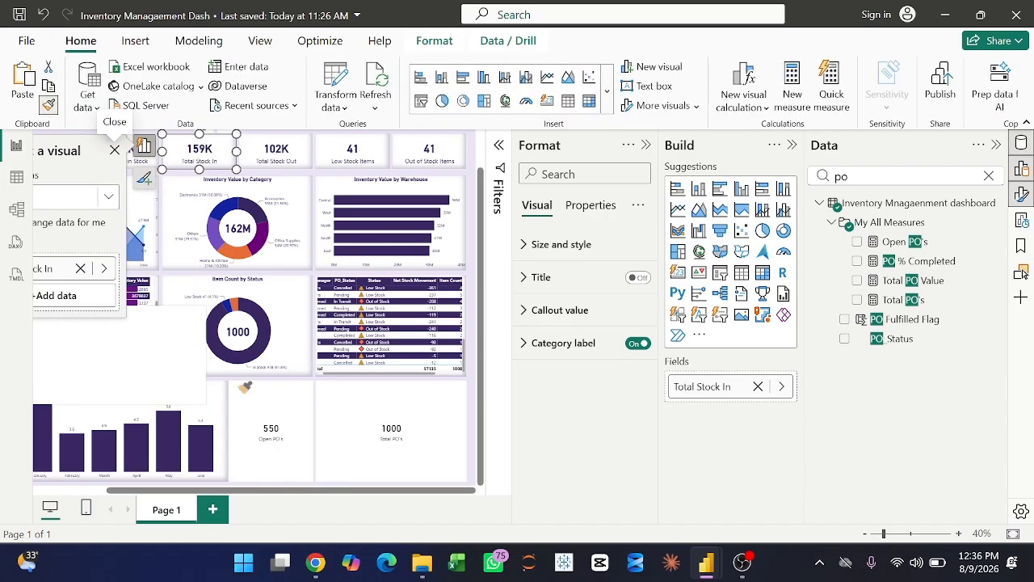
left_click(254, 390)
left_click(255, 392)
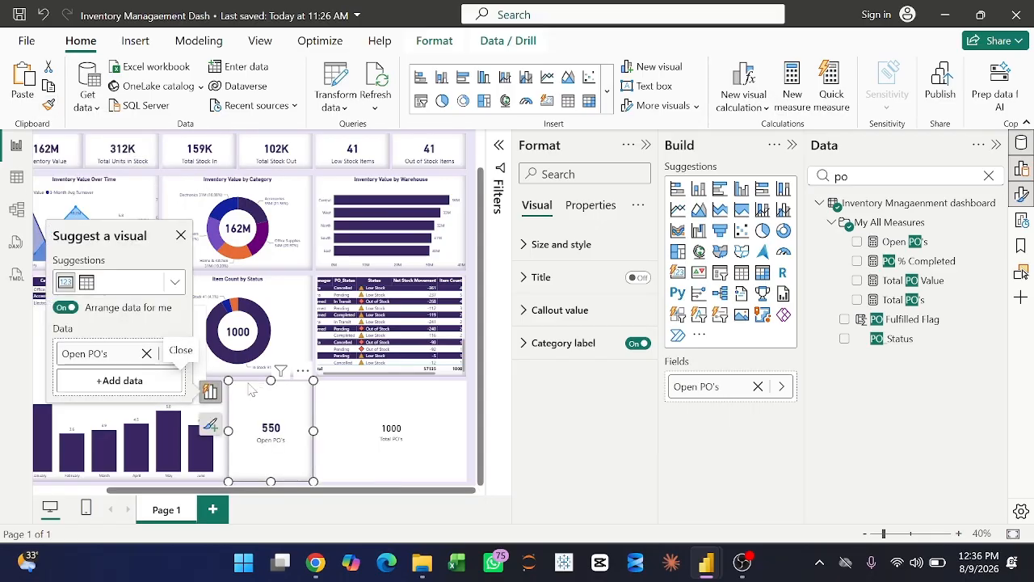
Copy the Open PO's card's formatting onto the Total PO's card and shrink the Total PO's card to a compact size.
left_click(49, 106)
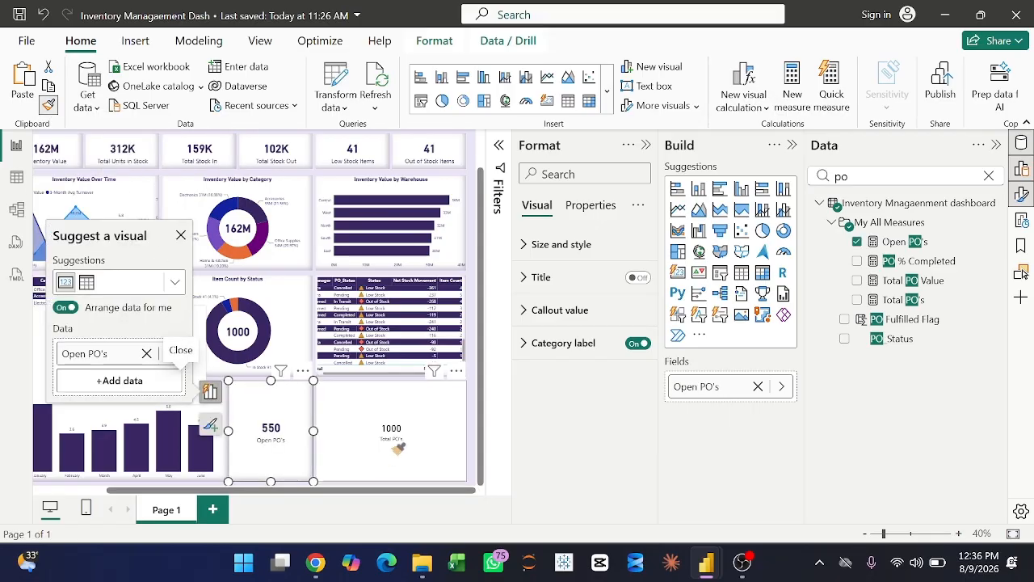
left_click(419, 410)
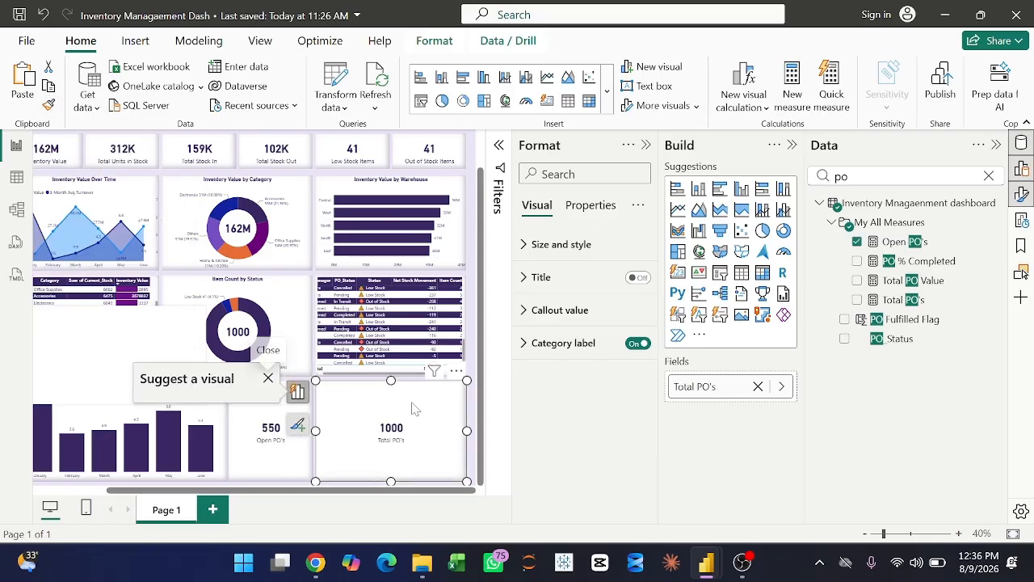
left_click_drag(467, 480, 424, 466)
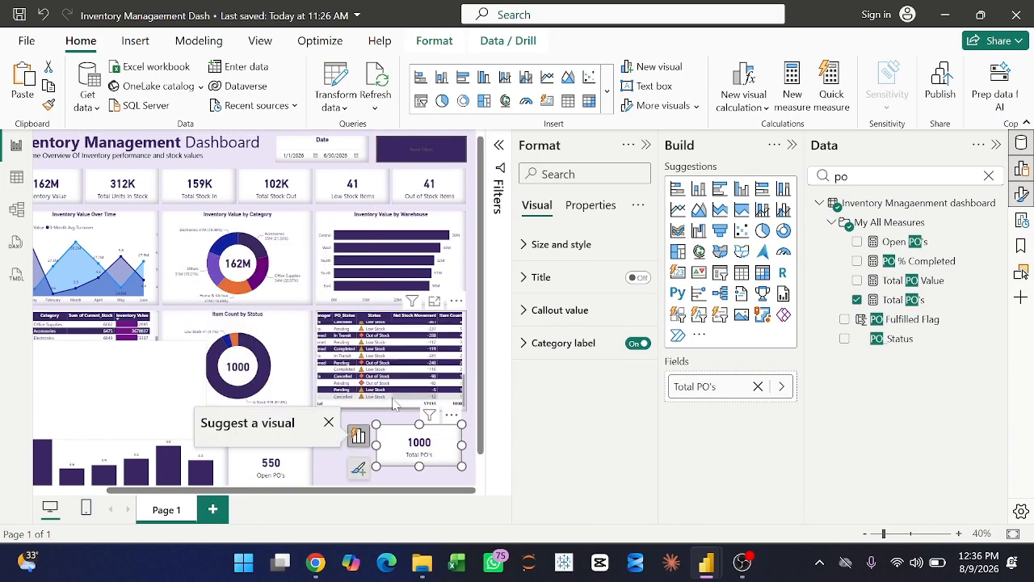
Move the Open PO's card away from the turnover chart and place it directly beside the Total PO's card.
scroll(361, 454, "down", 1)
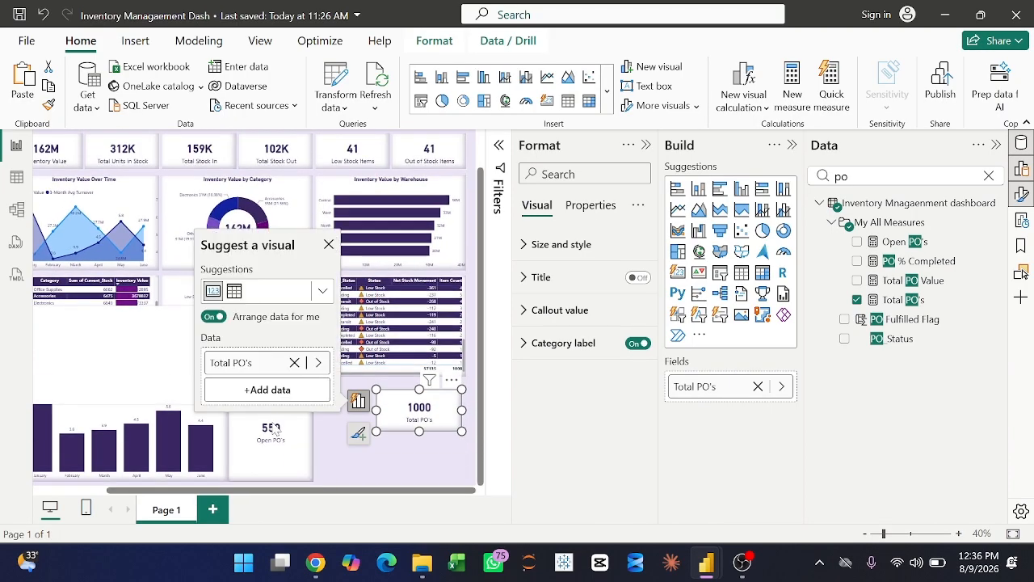
left_click(275, 436)
left_click_drag(275, 482, 321, 462)
left_click(277, 416)
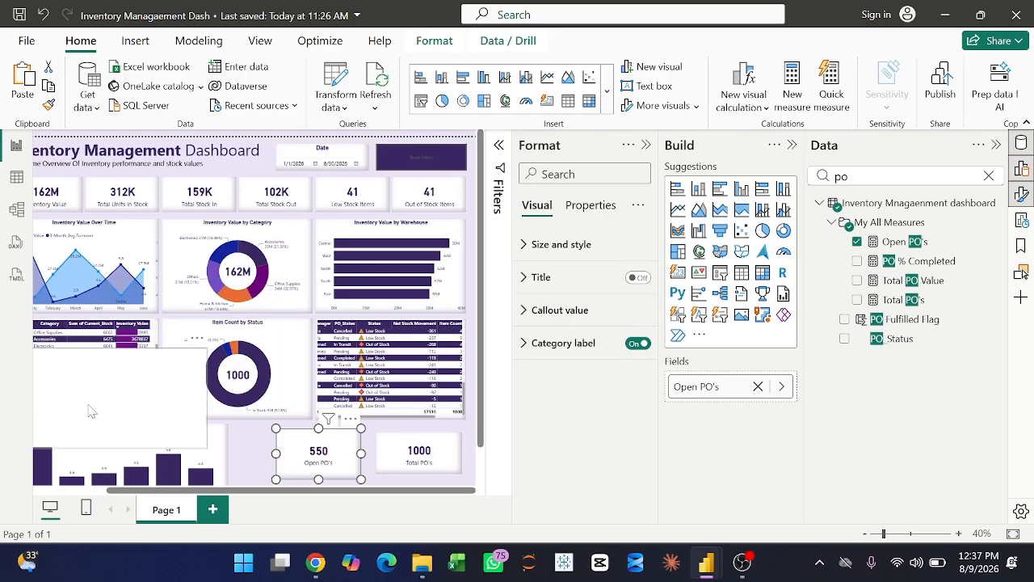
Place a white background rectangle over the two PO cards and align it with the turnover chart's row and the dashboard's outer edge.
left_click(381, 485)
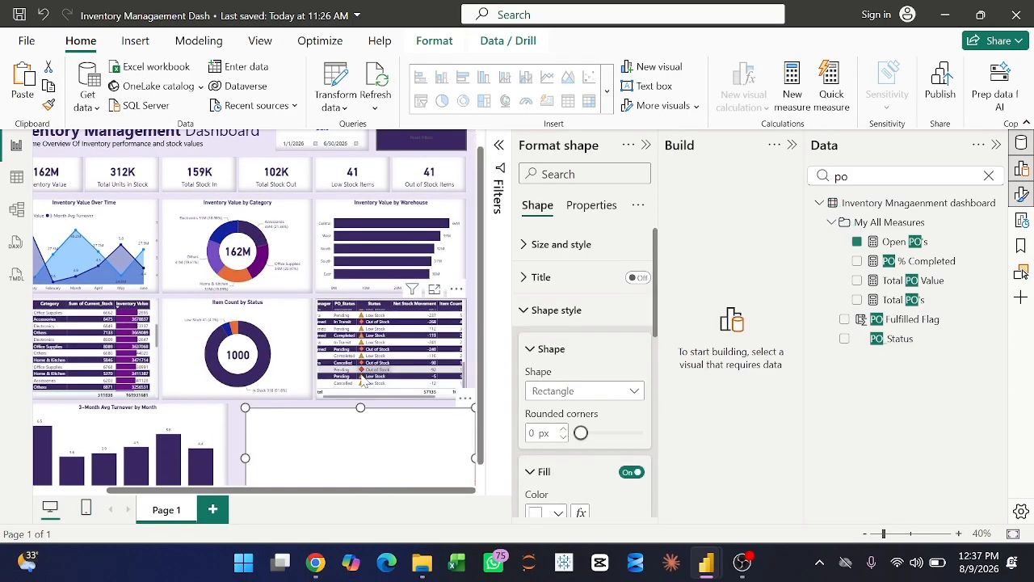
left_click(645, 144)
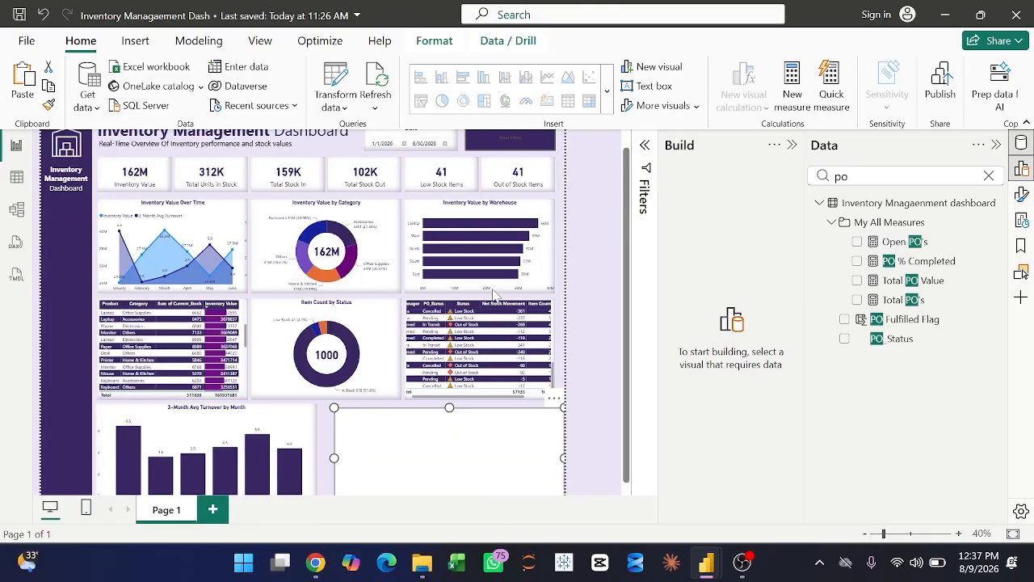
scroll(477, 380, "down", 1)
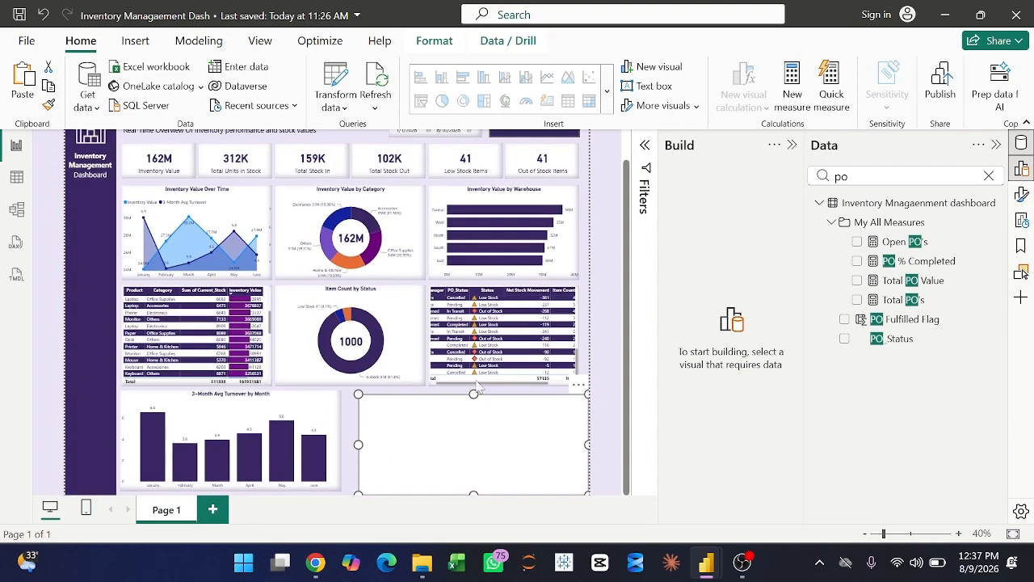
left_click_drag(457, 429, 452, 425)
Send the white rectangle behind the Open PO's and Total PO's cards and deselect it.
right_click(469, 422)
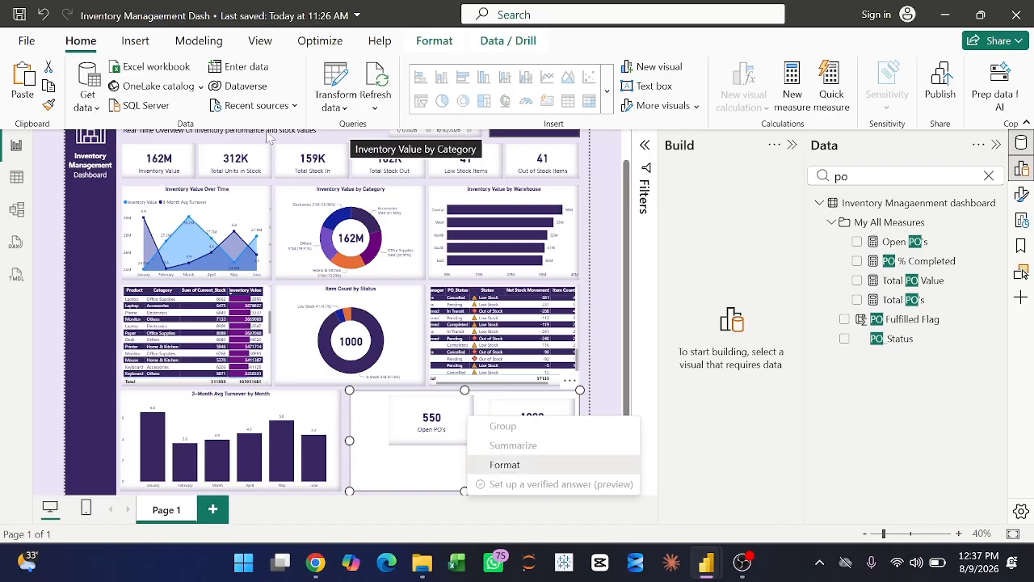
left_click(504, 464)
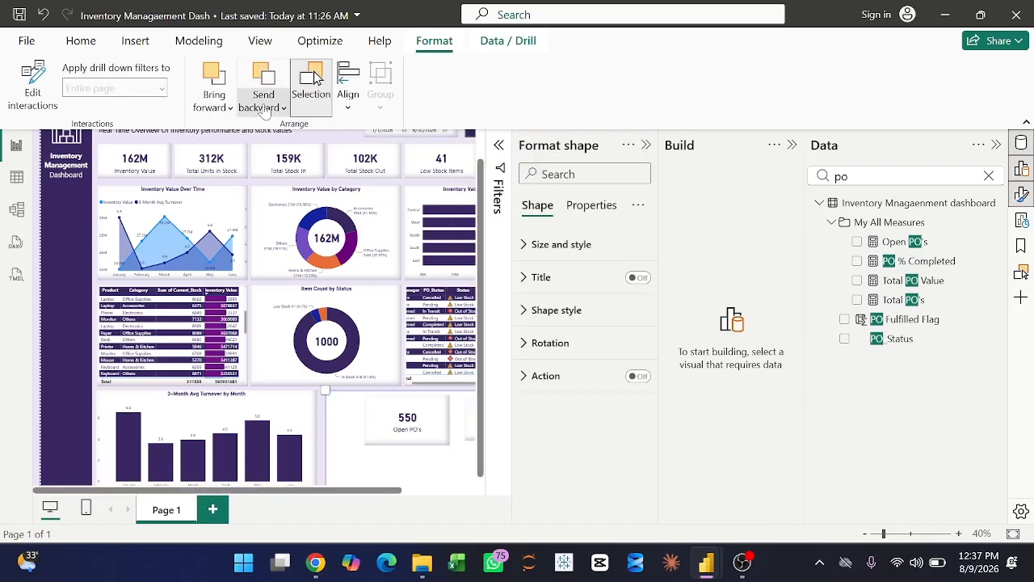
left_click(267, 103)
left_click(287, 161)
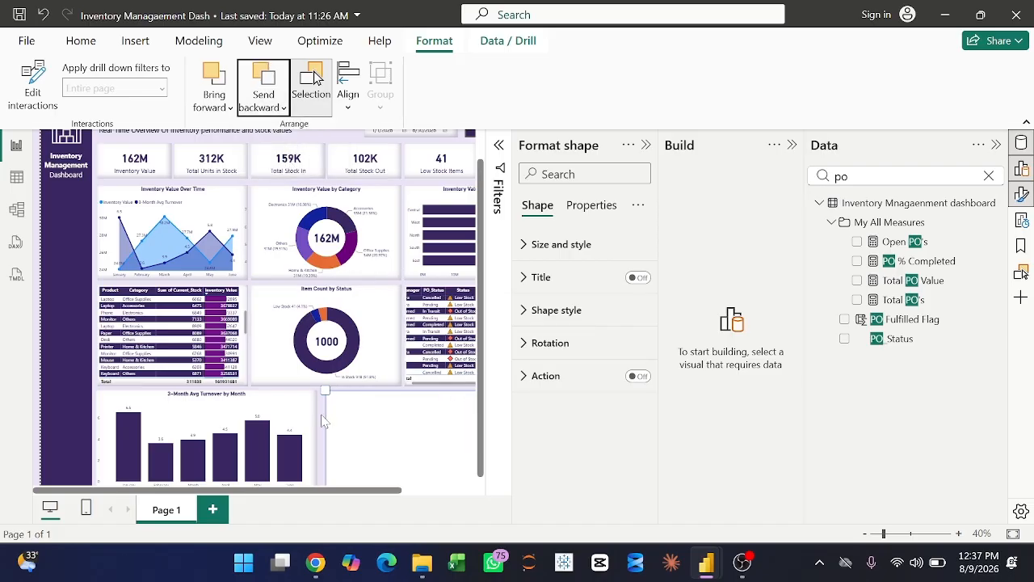
left_click(322, 421)
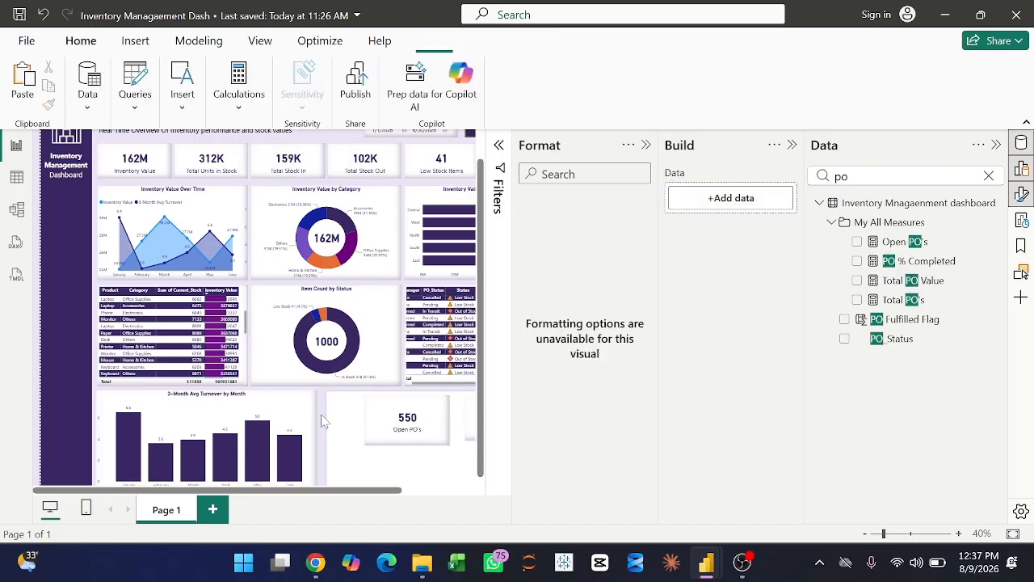
left_click(646, 145)
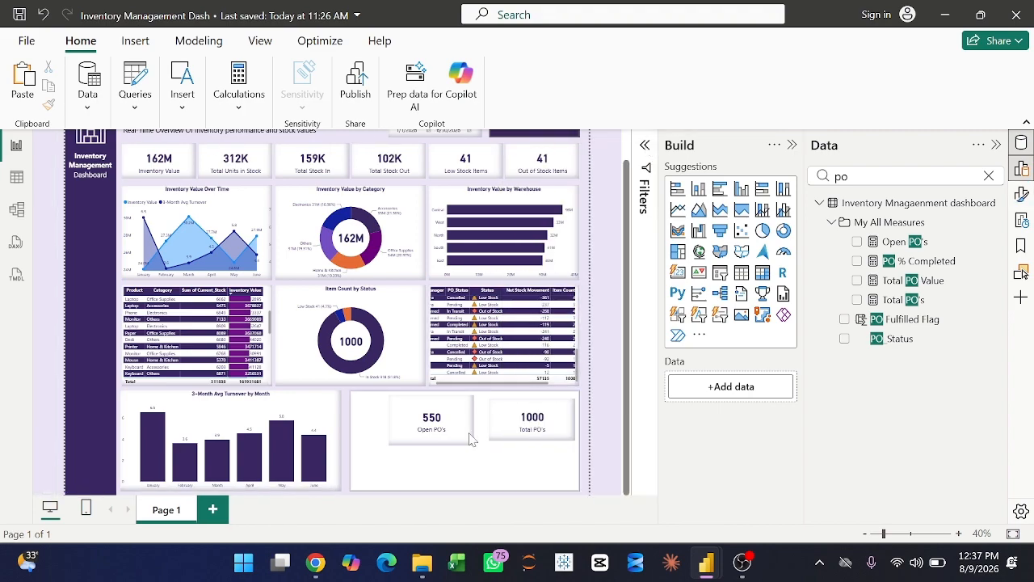
Shrink the Open PO's and Total PO's cards to a matching height and arrange them side by side along the rectangle's upper edge.
left_click(429, 450)
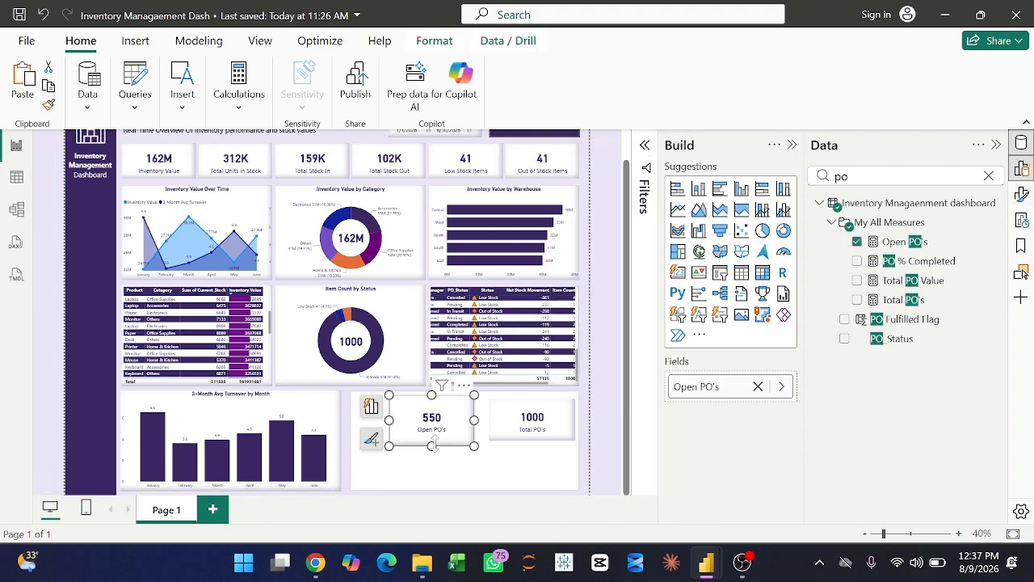
left_click_drag(432, 447, 437, 447)
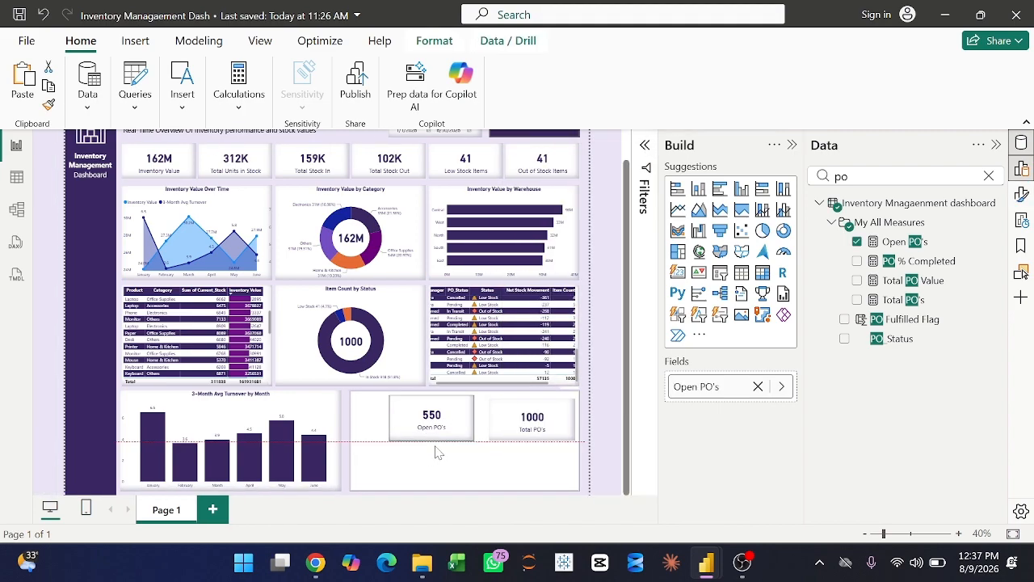
left_click(435, 416)
left_click_drag(432, 395, 531, 437)
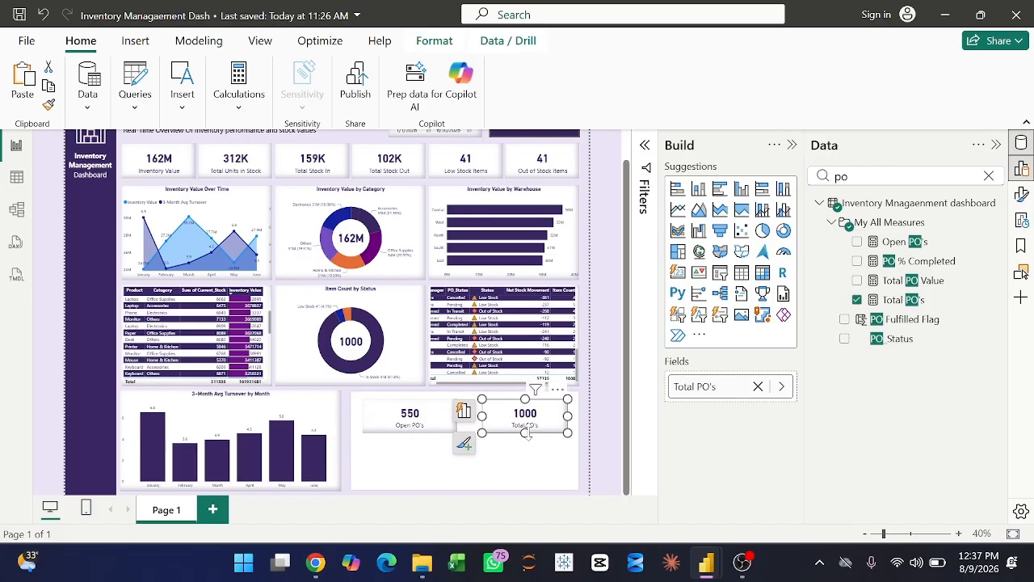
Set the Total PO's card's width to 292 to match the Open PO's card and shift it to horizontal position 1265.
left_click(407, 431)
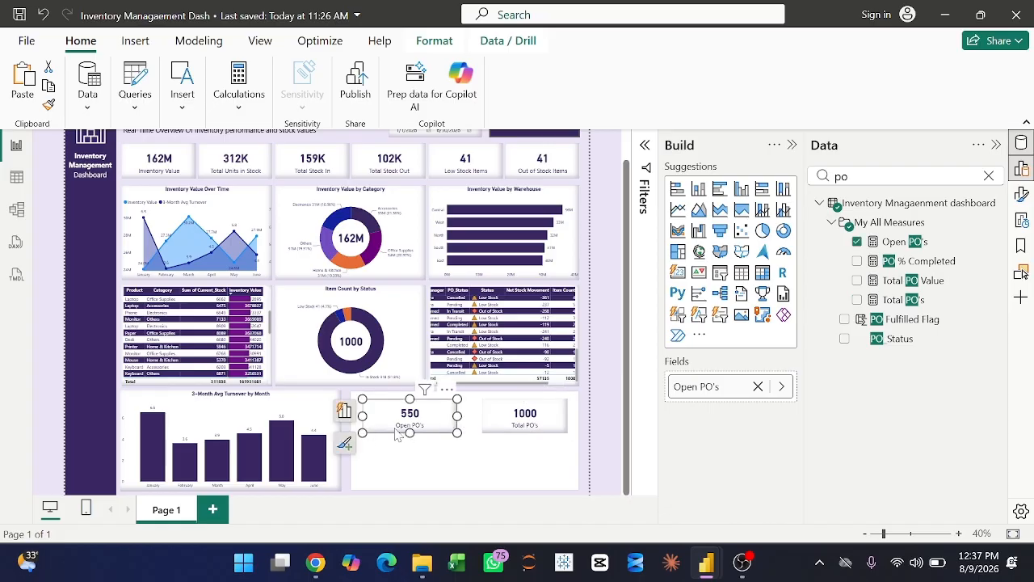
left_click(1022, 194)
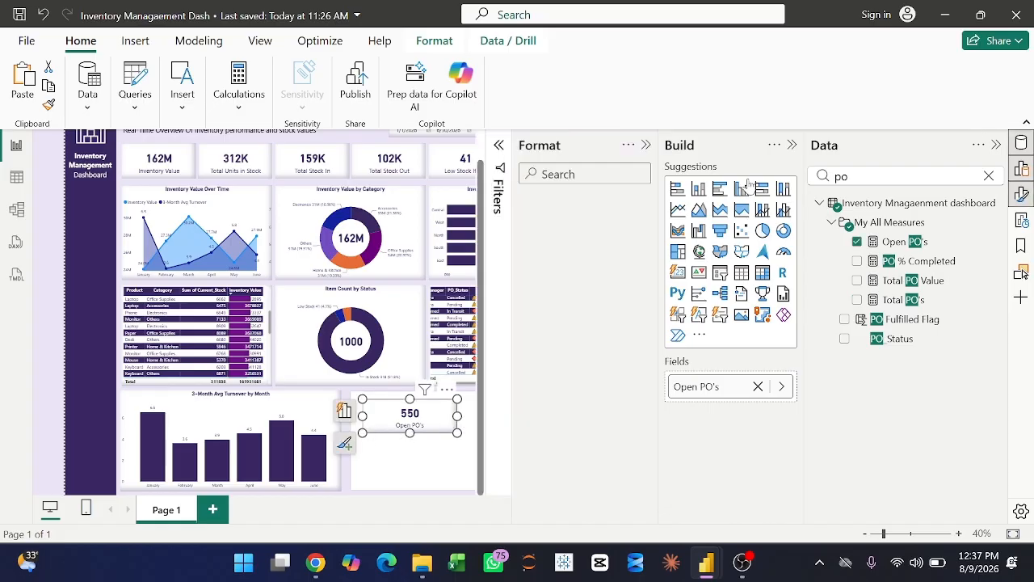
left_click(791, 145)
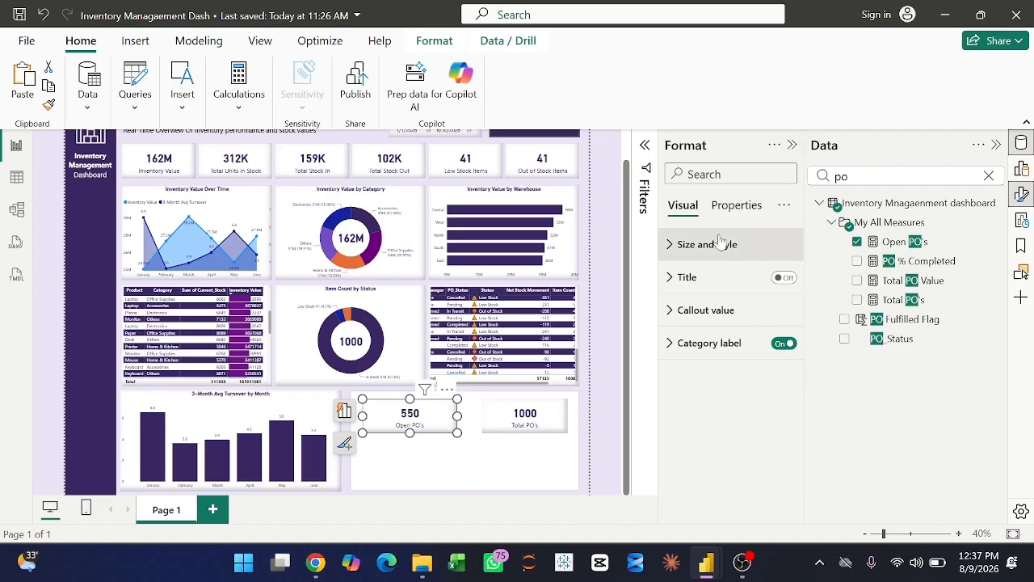
left_click(723, 244)
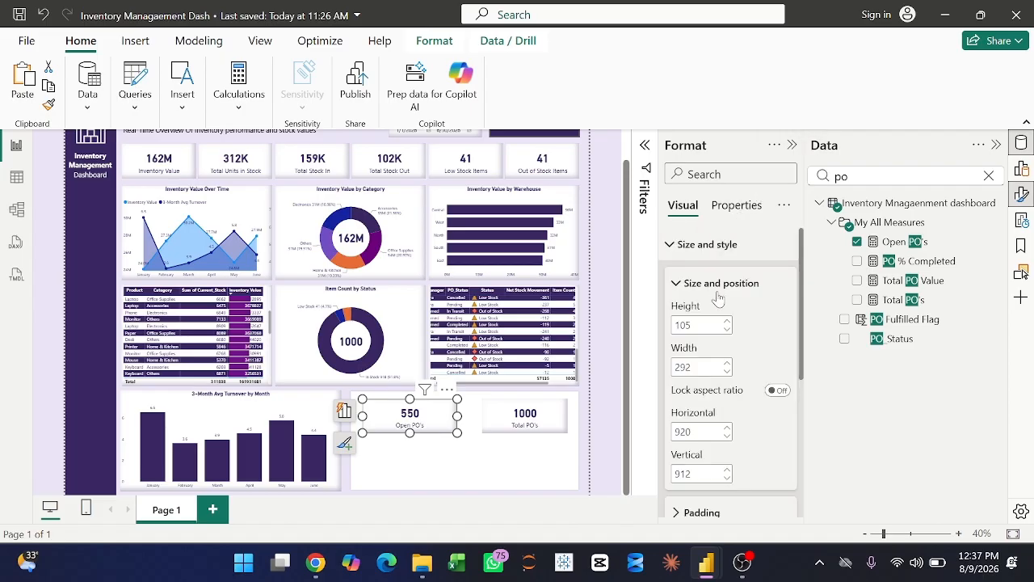
left_click(546, 420)
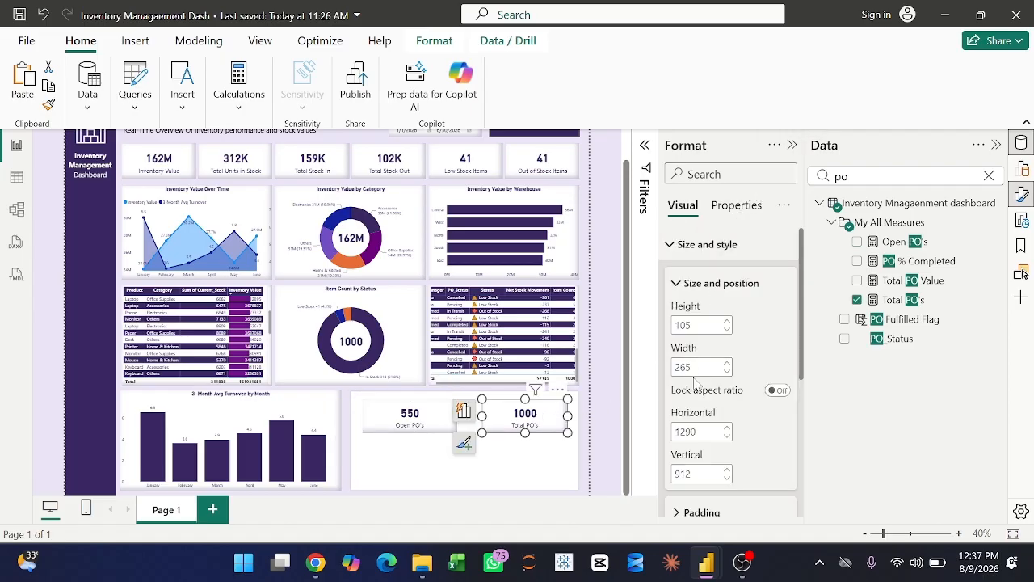
type("292")
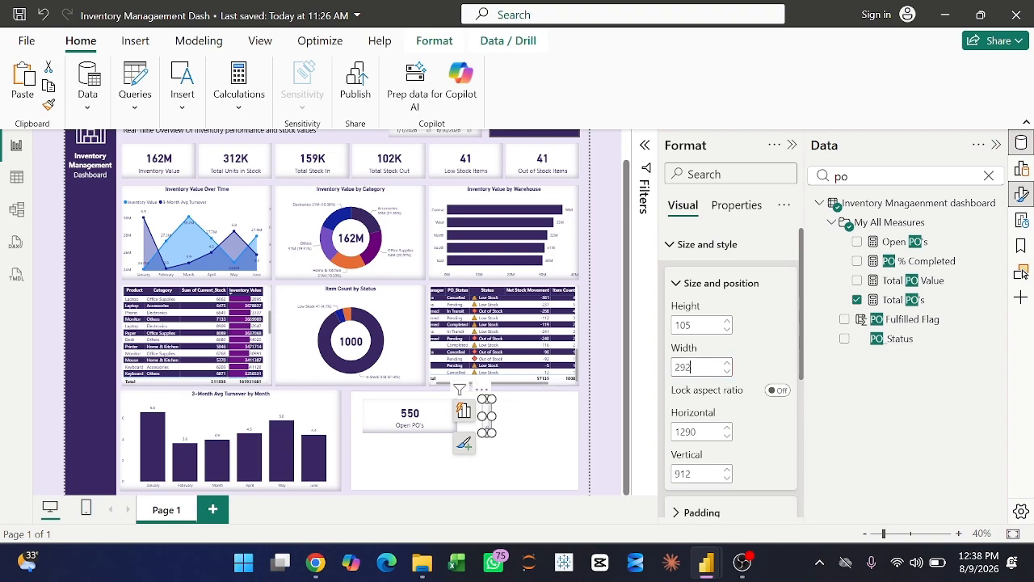
key("Return")
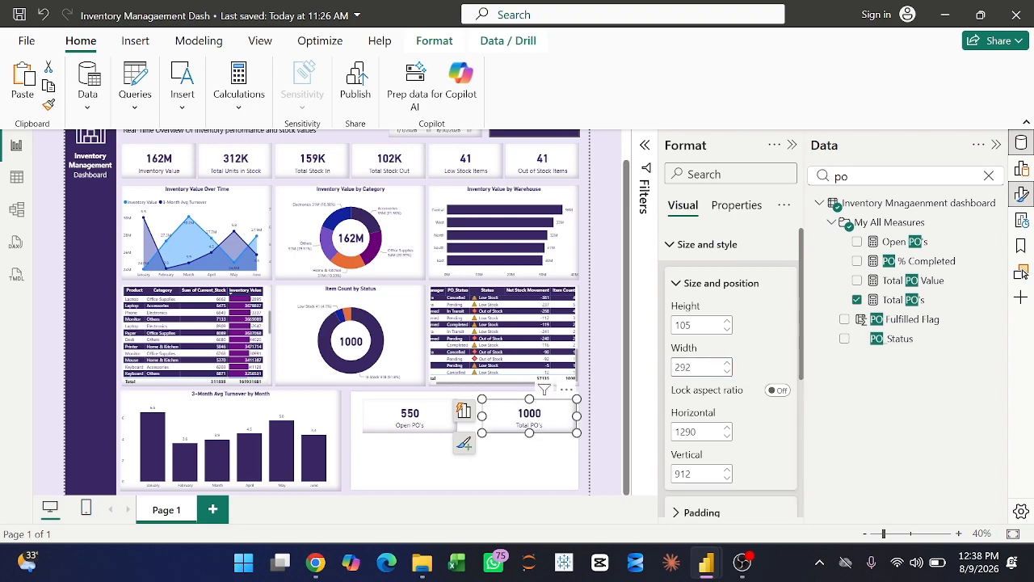
left_click_drag(527, 423, 518, 424)
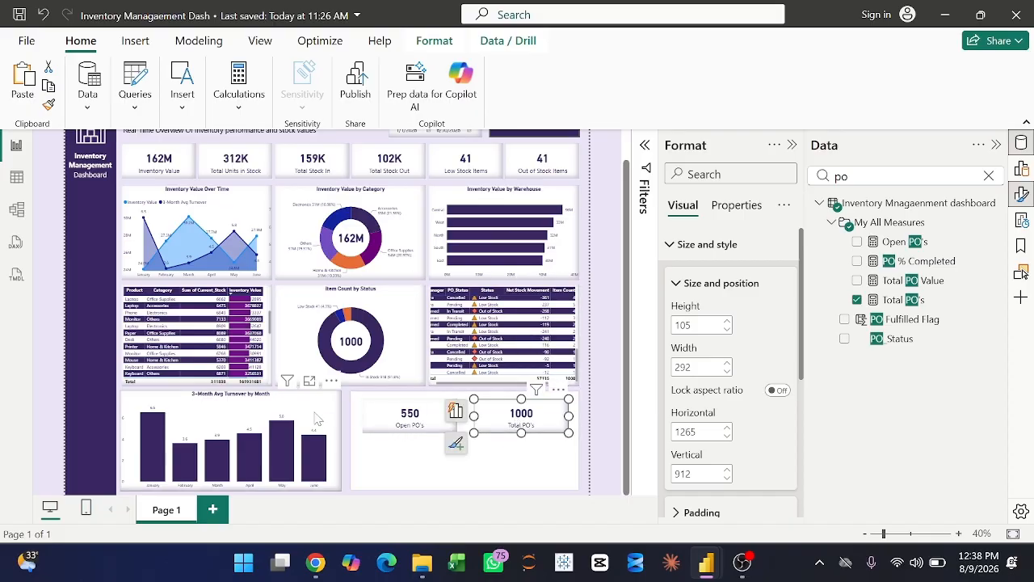
Duplicate the 3-Month Avg Turnover chart, shorten the copy to a height of 130, and place it below the PO cards inside the rectangle.
left_click(318, 420)
key("ctrl+c")
key("ctrl+v")
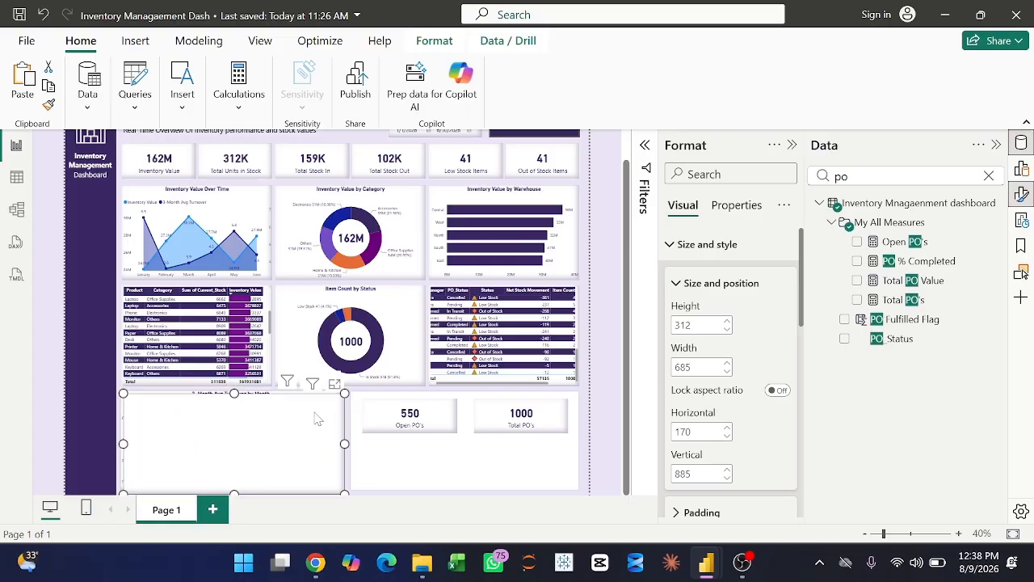
left_click_drag(318, 420, 487, 441)
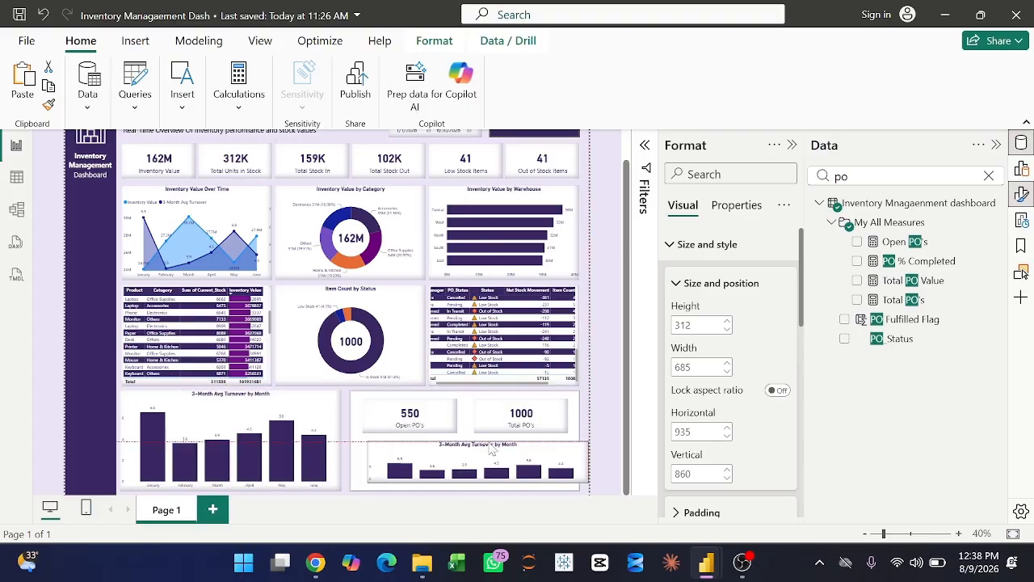
left_click_drag(543, 460, 523, 461)
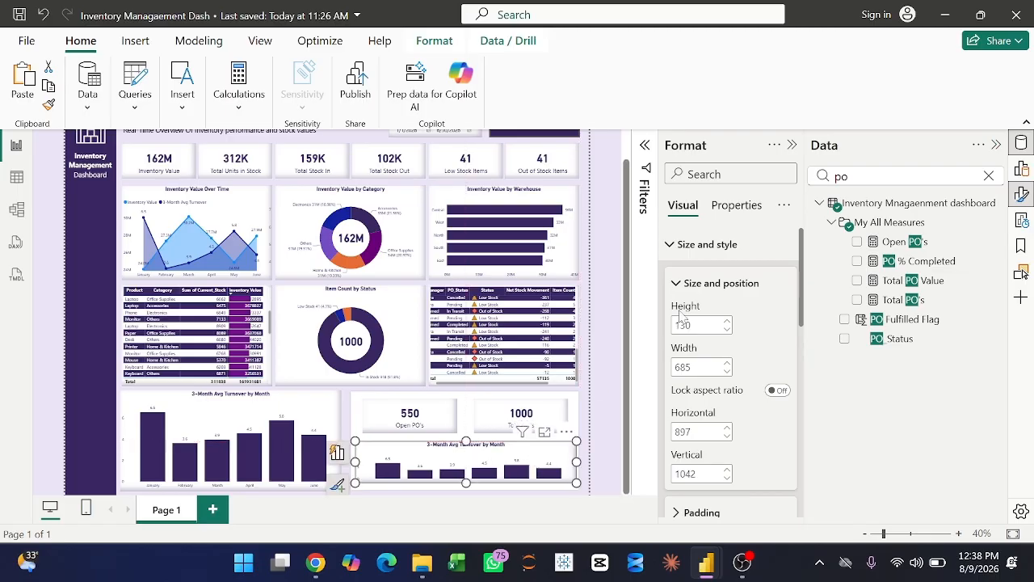
Remove the Date month from the X-axis and the 3-Month Avg Turnover measure from the Y-axis of the duplicated chart.
left_click(1022, 169)
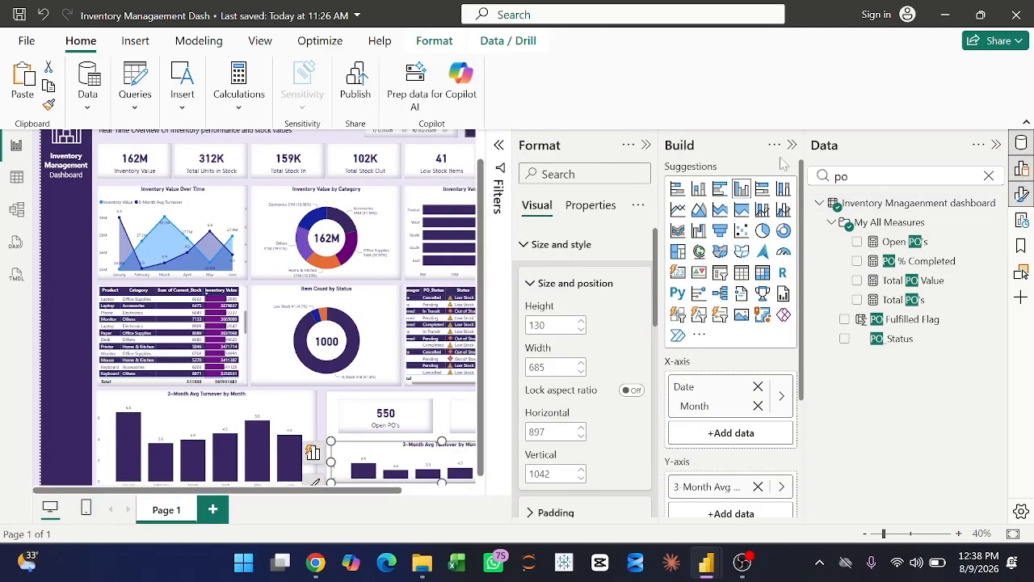
left_click(1019, 167)
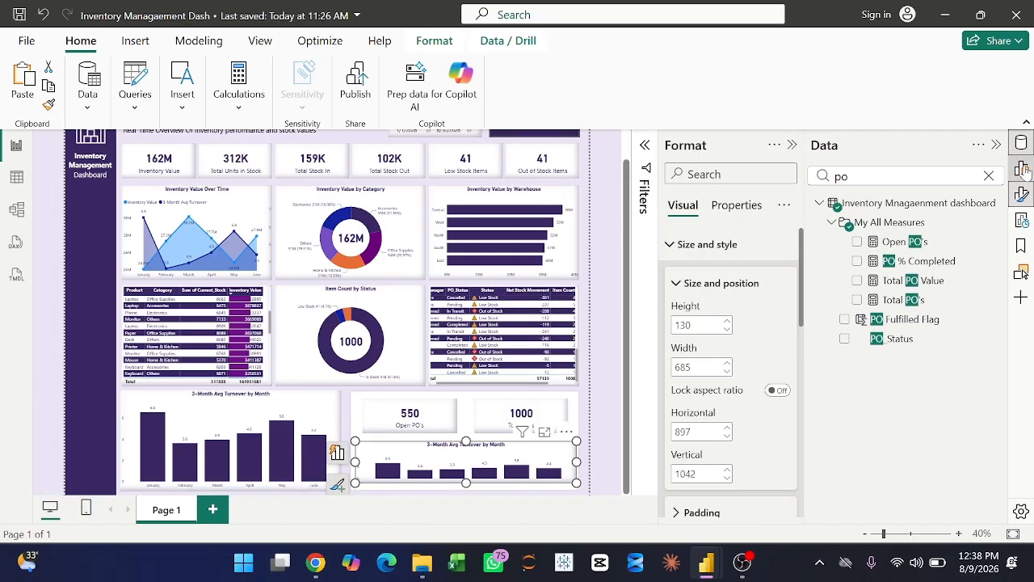
left_click(1020, 167)
left_click(644, 146)
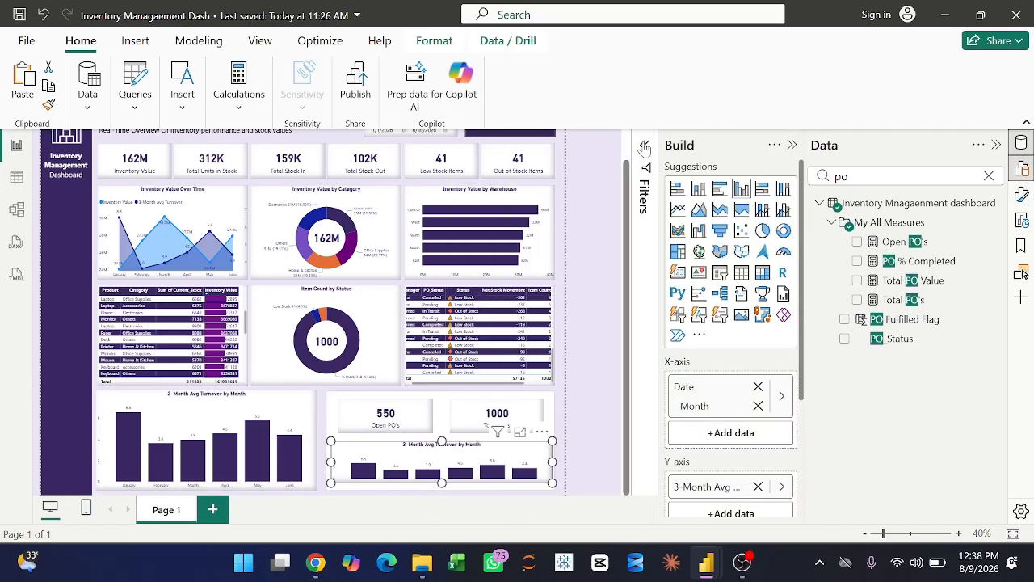
left_click(758, 386)
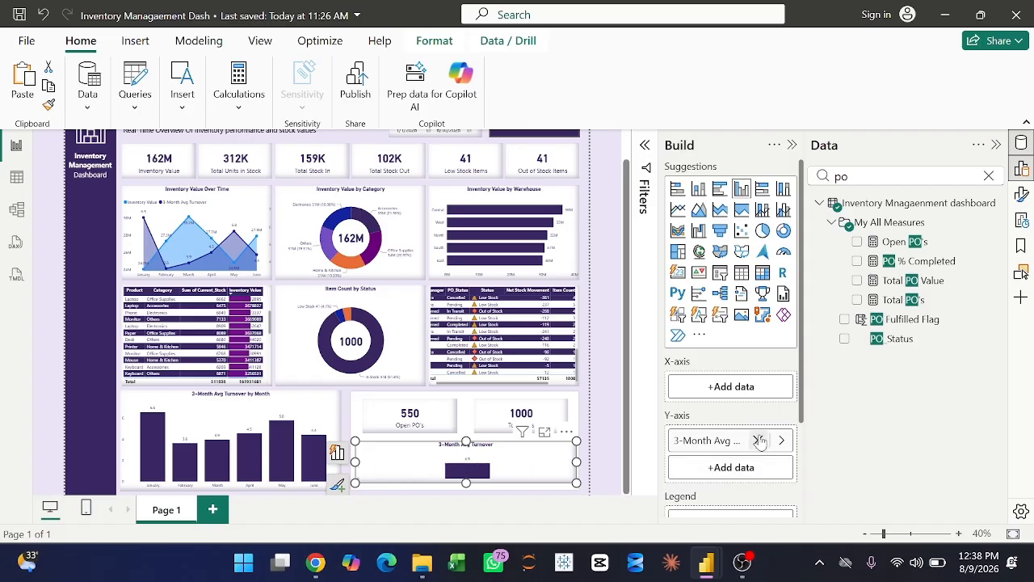
left_click(759, 441)
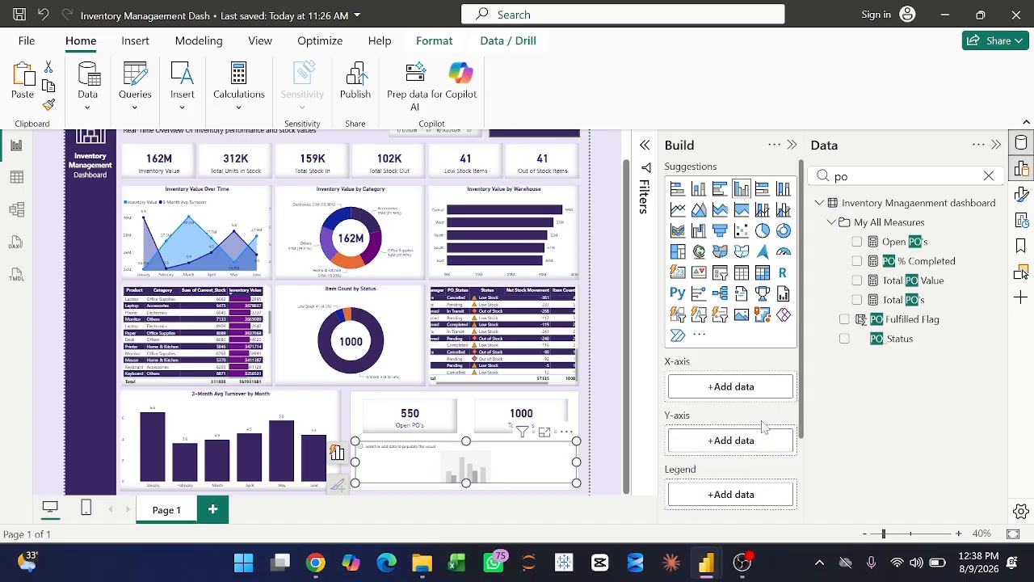
Find the Total PO's measure and add it to the emptied chart's Y-axis.
scroll(765, 426, "down", 1)
double_click(866, 176)
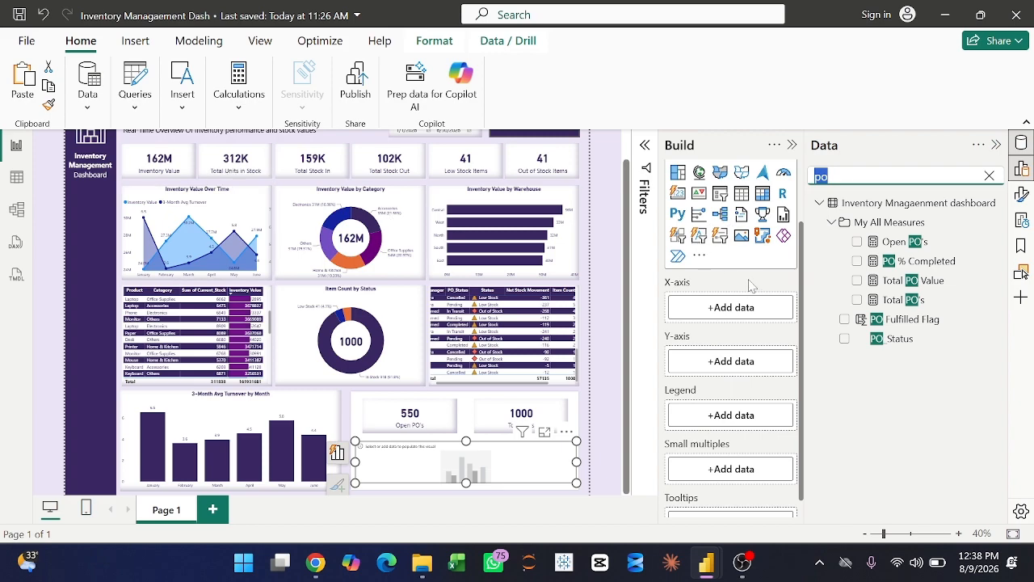
type("tot")
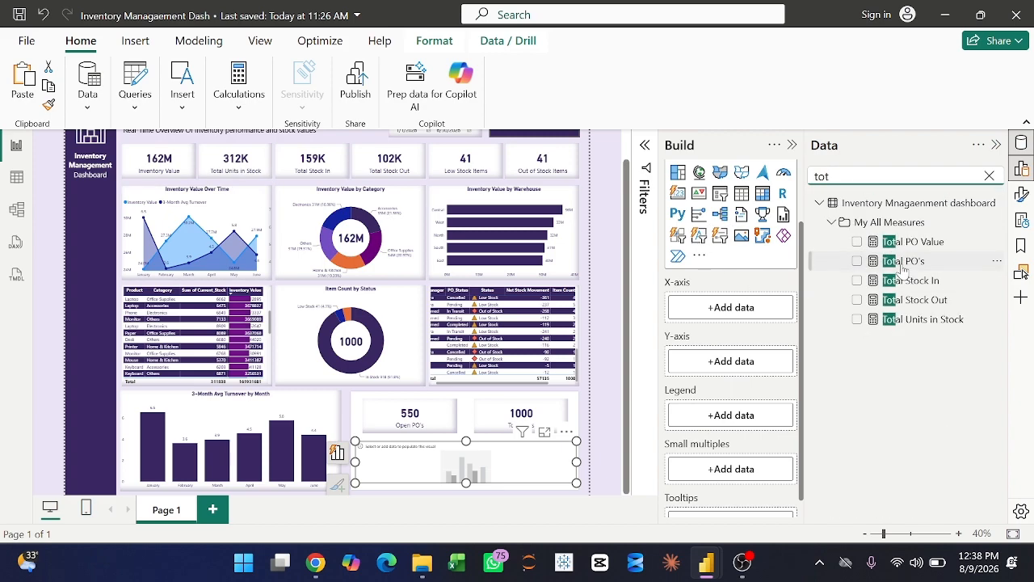
left_click_drag(903, 272, 722, 371)
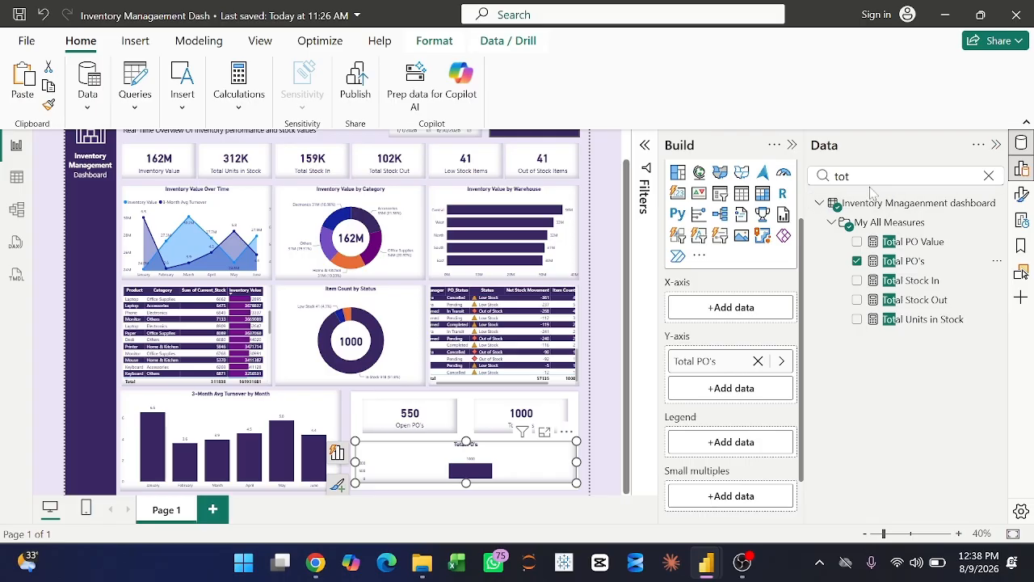
Find the PO_Status field and add it as the legend of the Total PO's chart.
double_click(821, 176)
type("st")
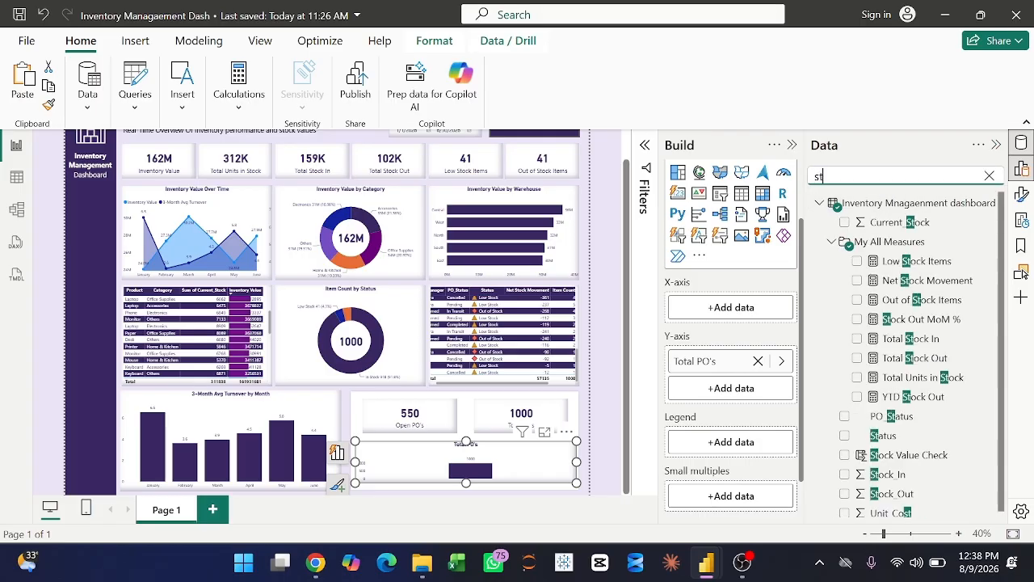
key("BackSpace")
key("BackSpace")
type("tat")
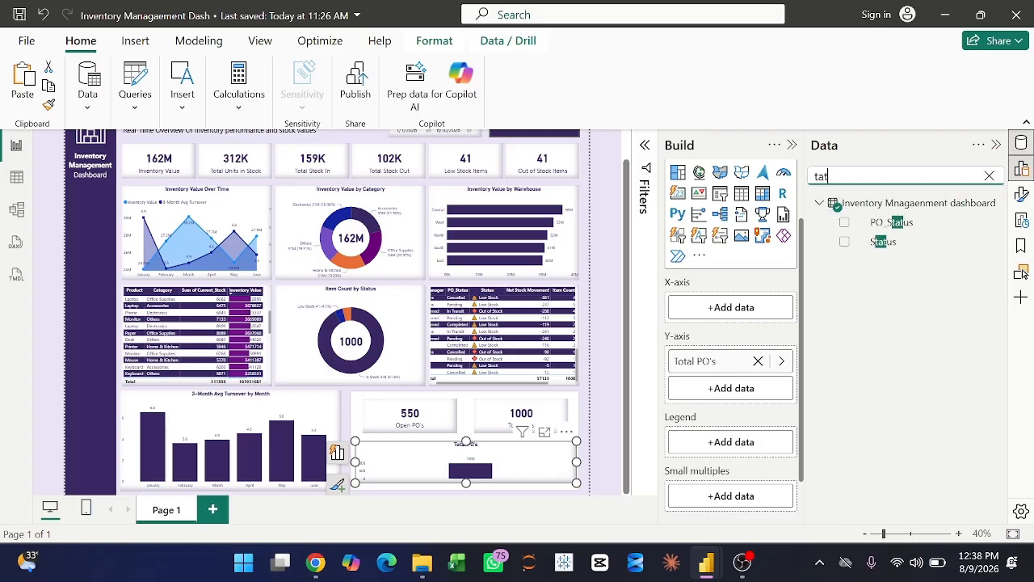
left_click_drag(898, 228, 722, 441)
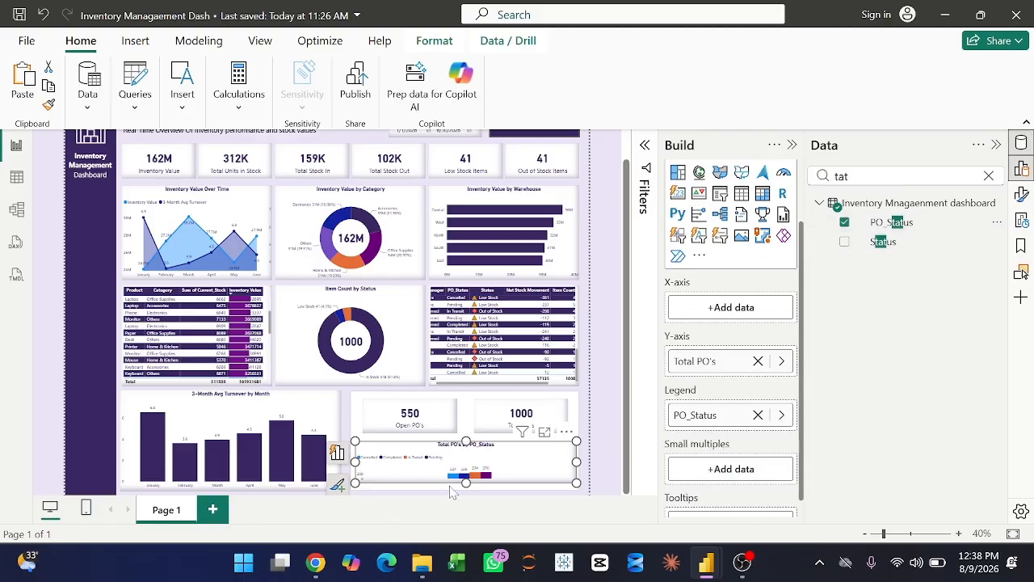
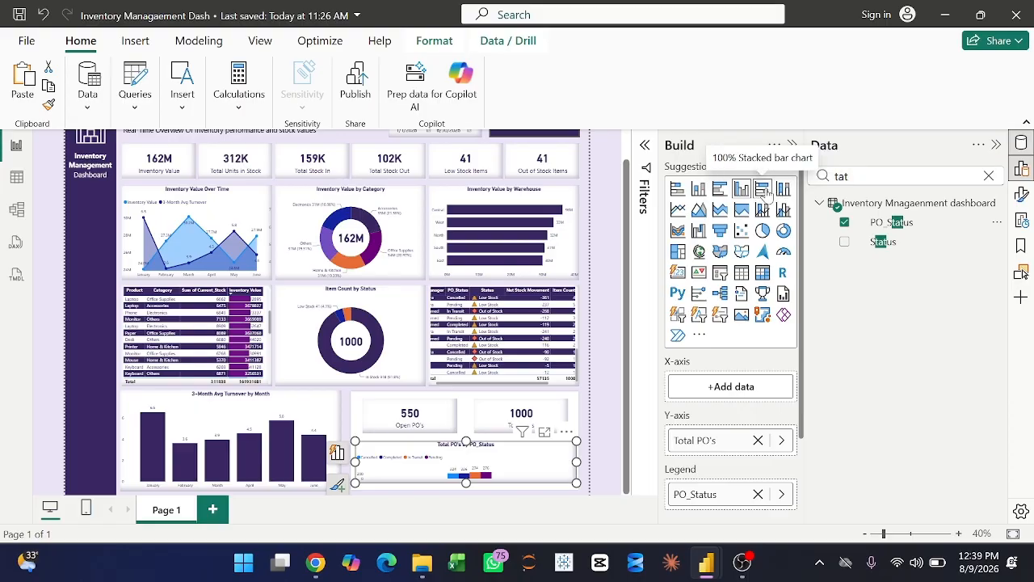
Change the Total PO's chart to a 100% stacked bar chart and copy the 3-Month Avg Turnover chart's formatting onto it.
left_click(763, 191)
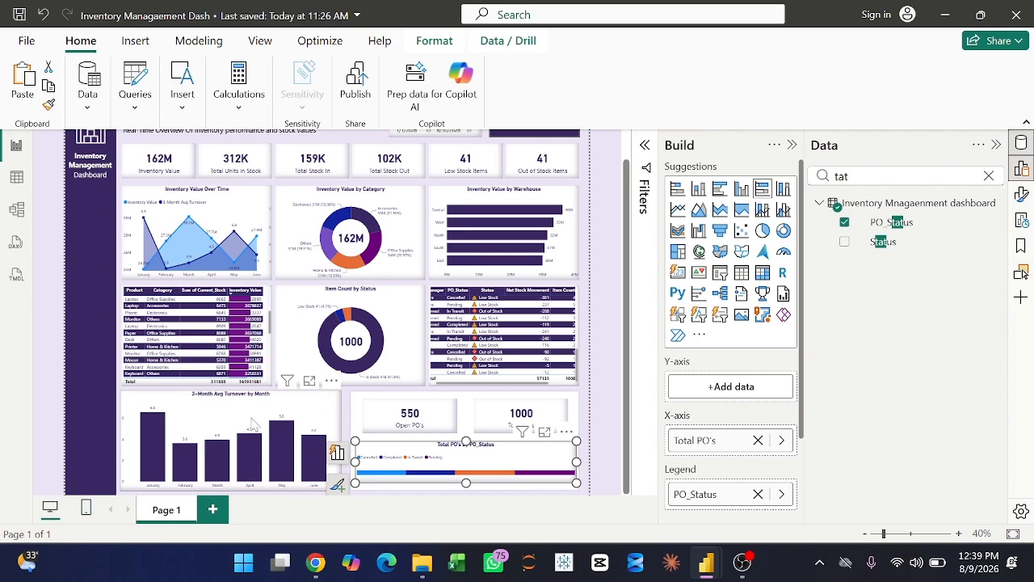
left_click(279, 410)
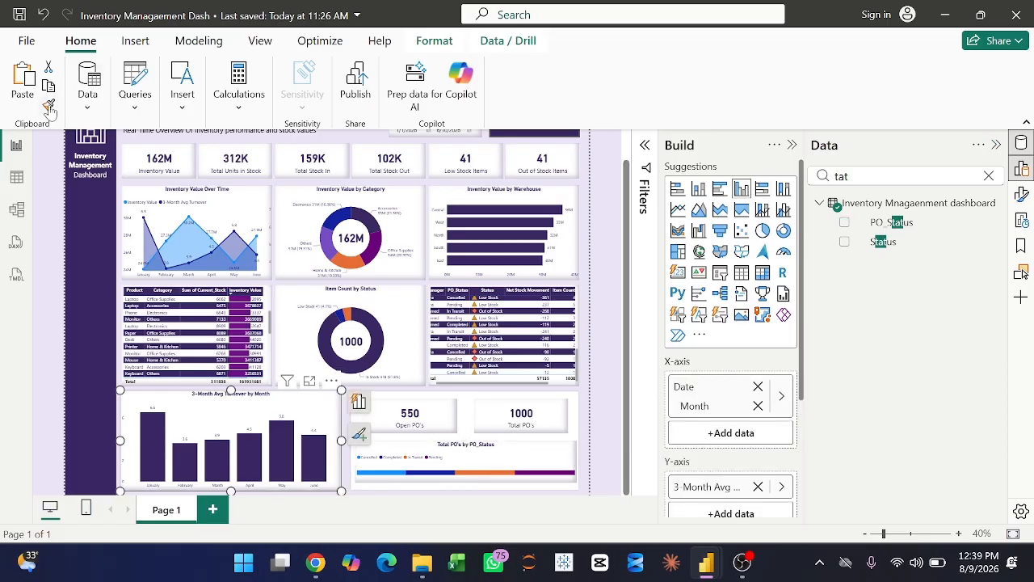
left_click(49, 105)
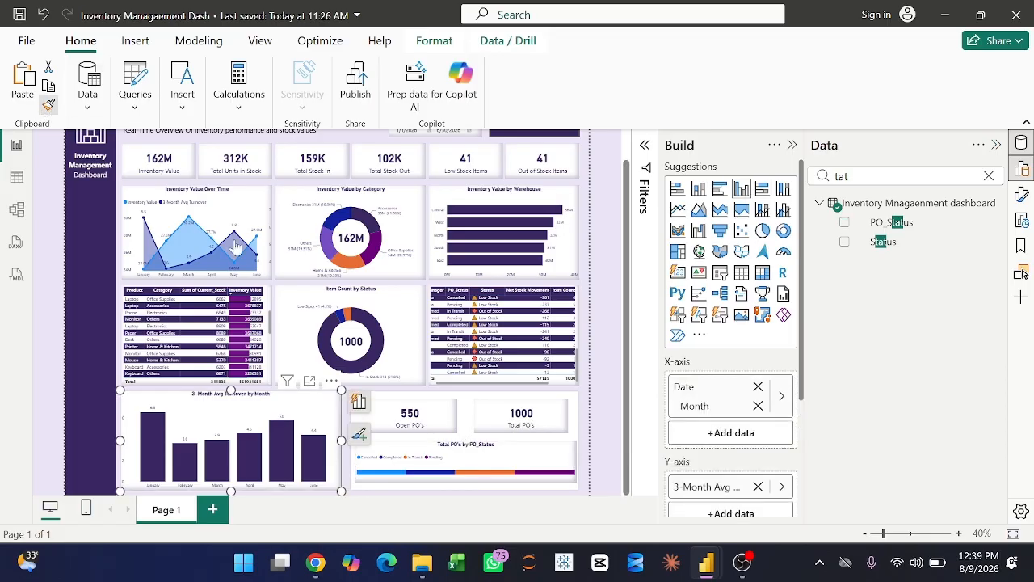
left_click(536, 455)
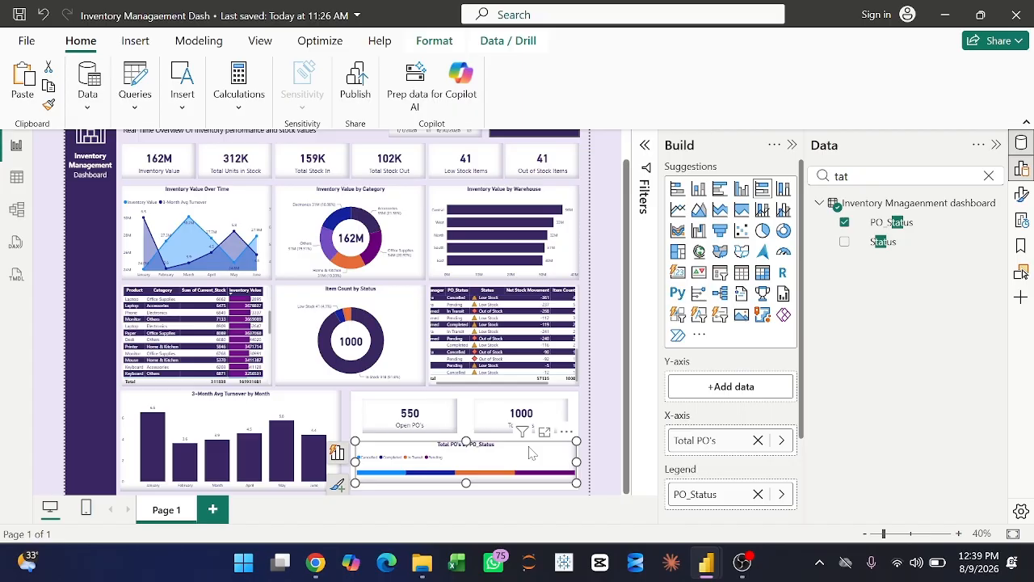
Turn on the value display in the Total PO's chart's data labels.
scroll(740, 365, "down", 3)
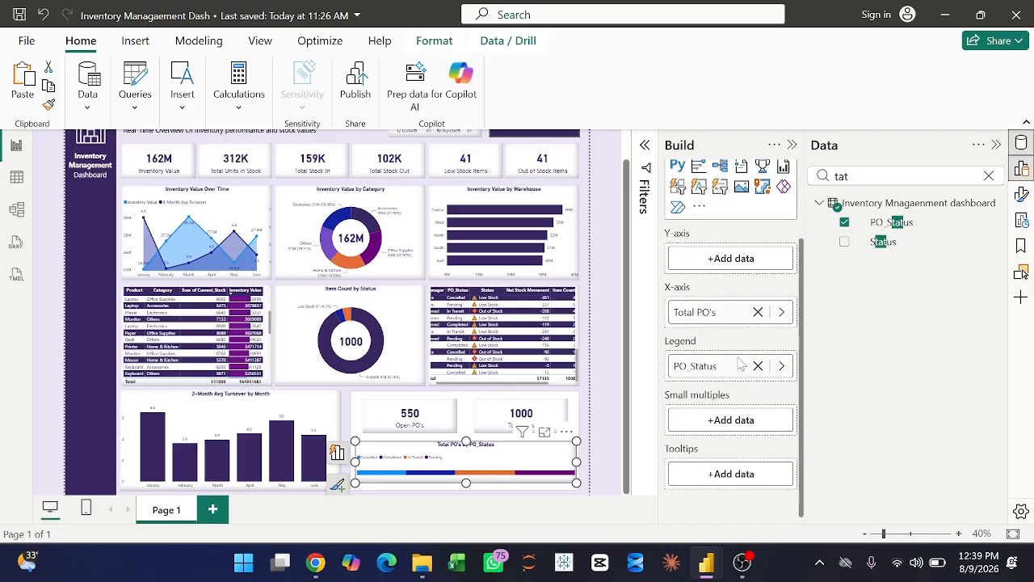
left_click(1022, 194)
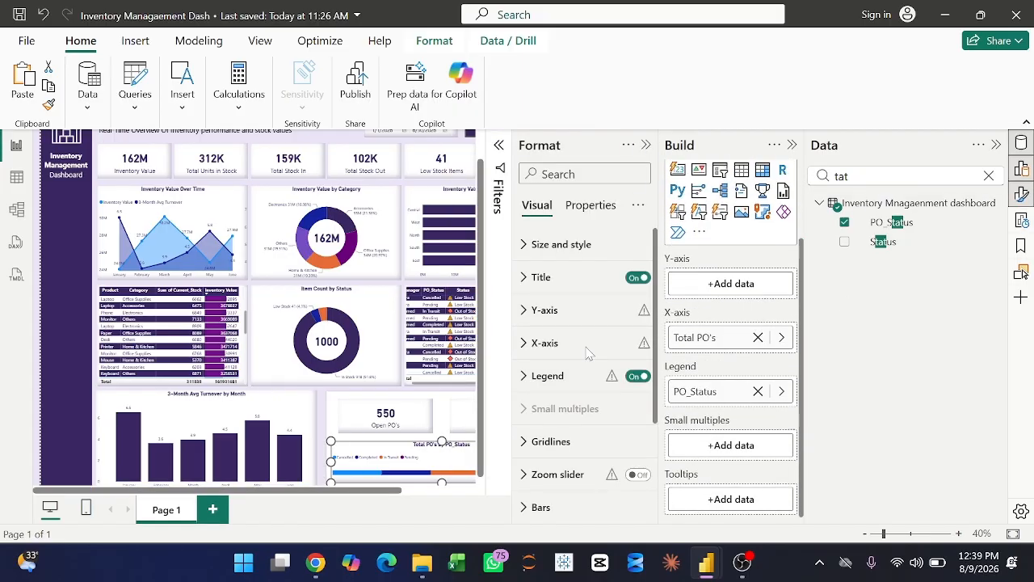
scroll(585, 360, "down", 3)
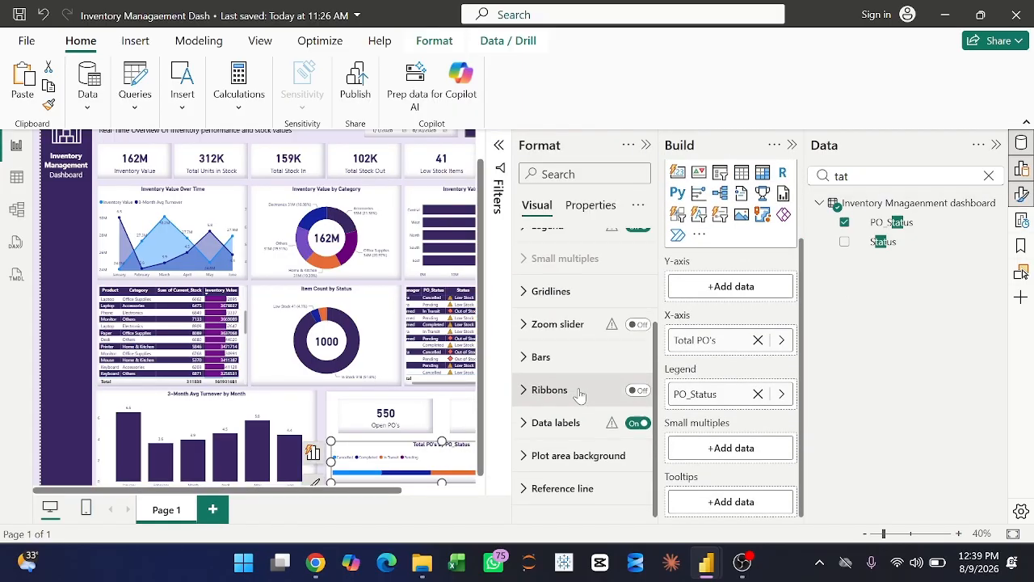
left_click(535, 436)
scroll(585, 469, "down", 4)
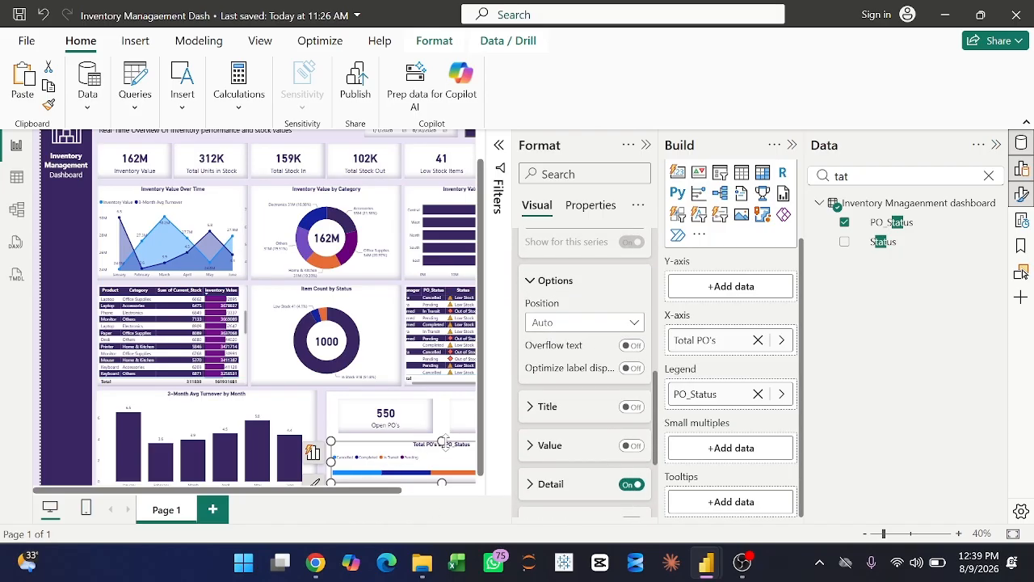
mouse_move(443, 441)
left_mouse_down()
mouse_move(444, 387)
mouse_move(449, 450)
left_mouse_up()
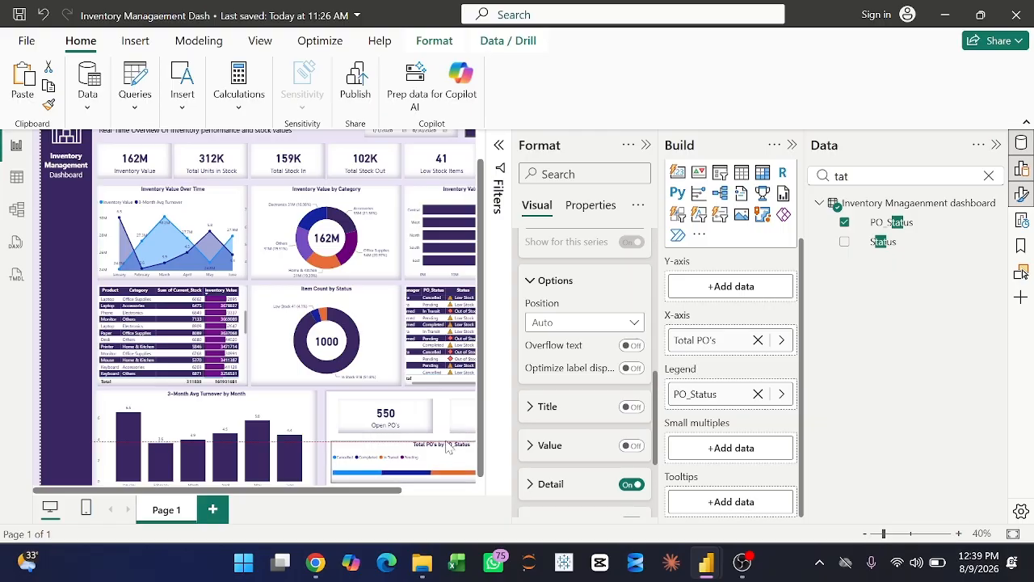
left_click_drag(448, 437, 448, 442)
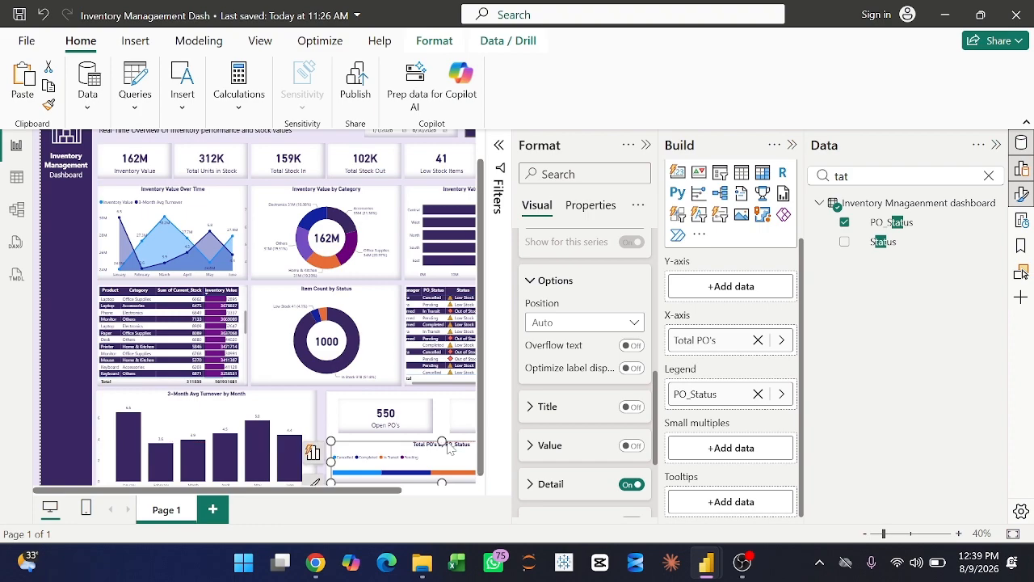
scroll(545, 330, "down", 3)
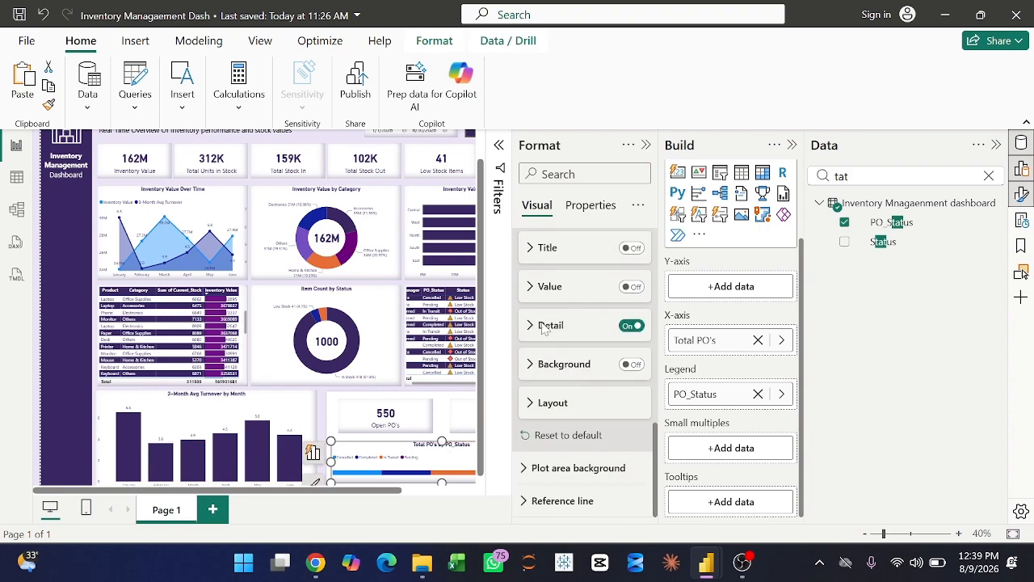
scroll(541, 301, "up", 3)
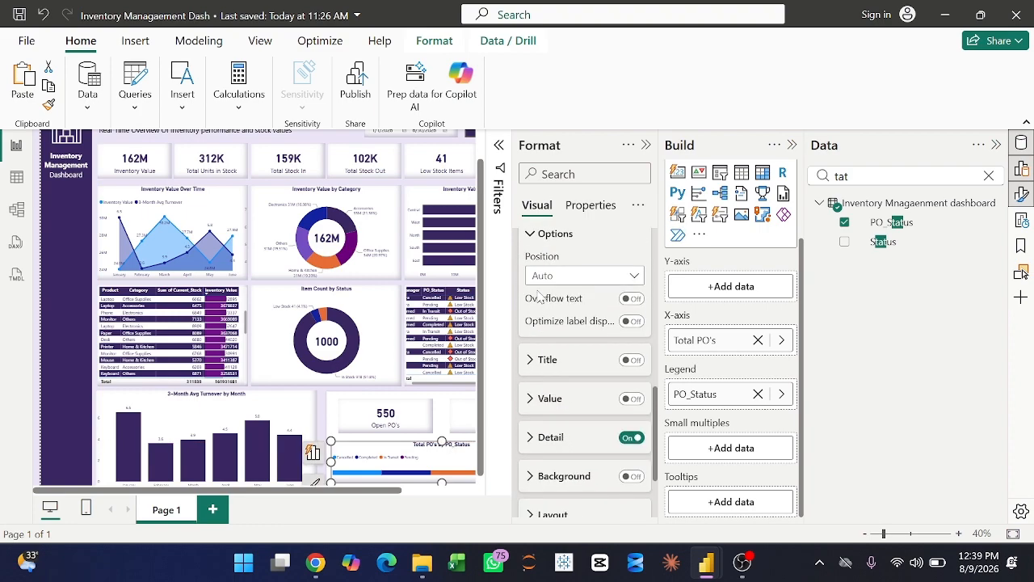
scroll(600, 374, "down", 3)
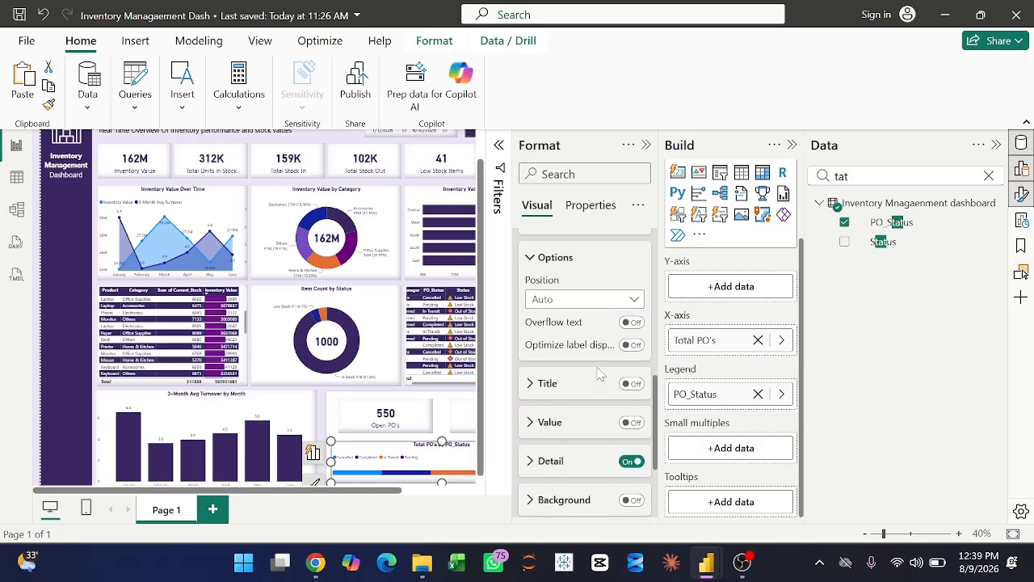
left_click(629, 382)
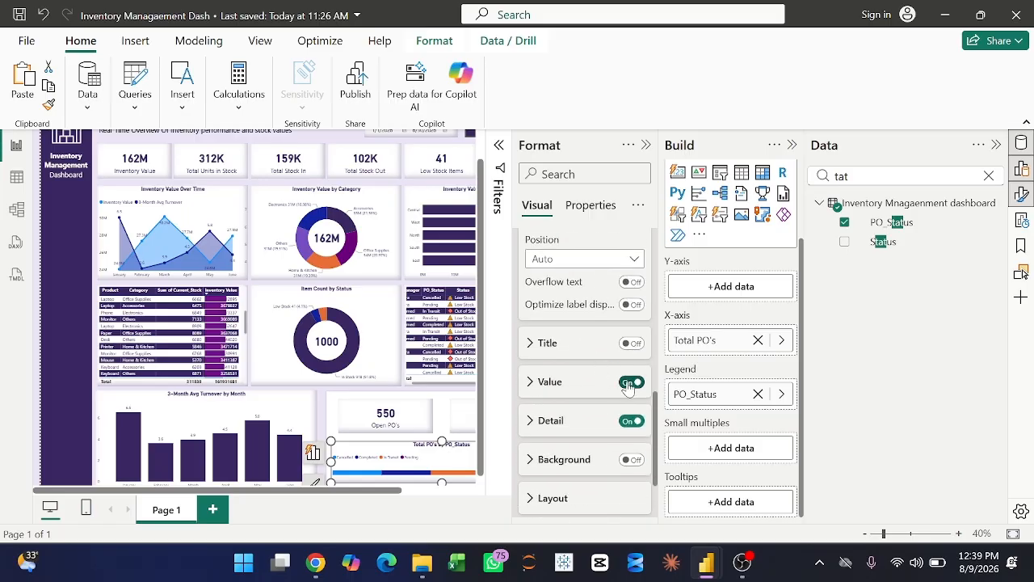
left_click(558, 388)
scroll(617, 417, "down", 1)
scroll(616, 417, "down", 1)
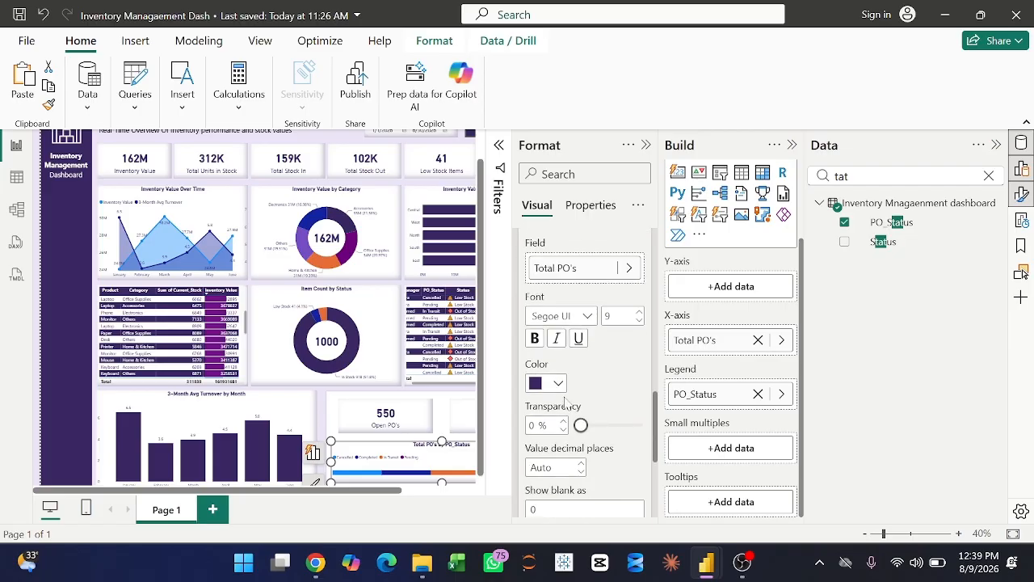
left_click(557, 385)
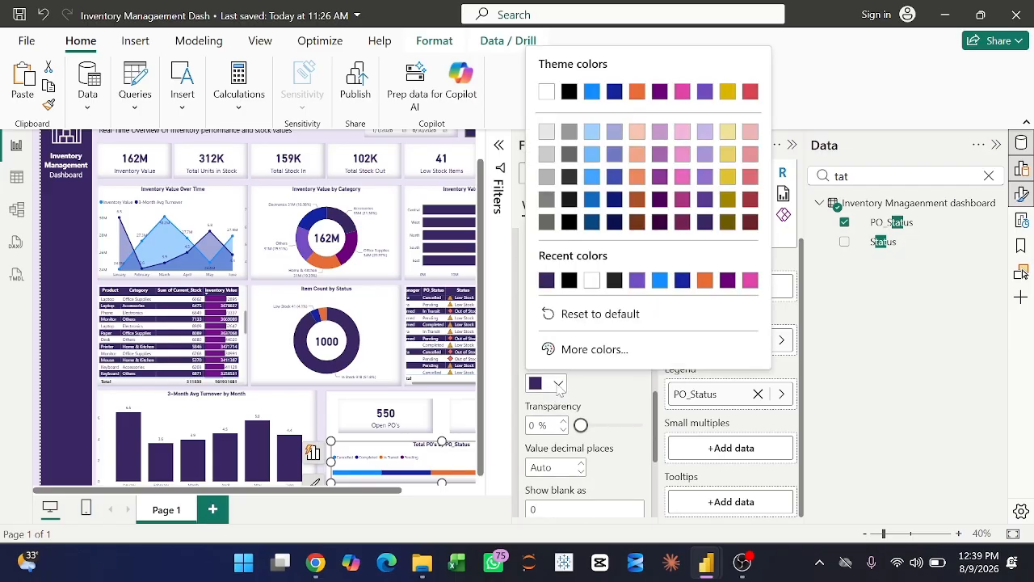
left_click(557, 385)
Set the detail text color of the Total PO's chart's data labels to white.
scroll(608, 384, "down", 3)
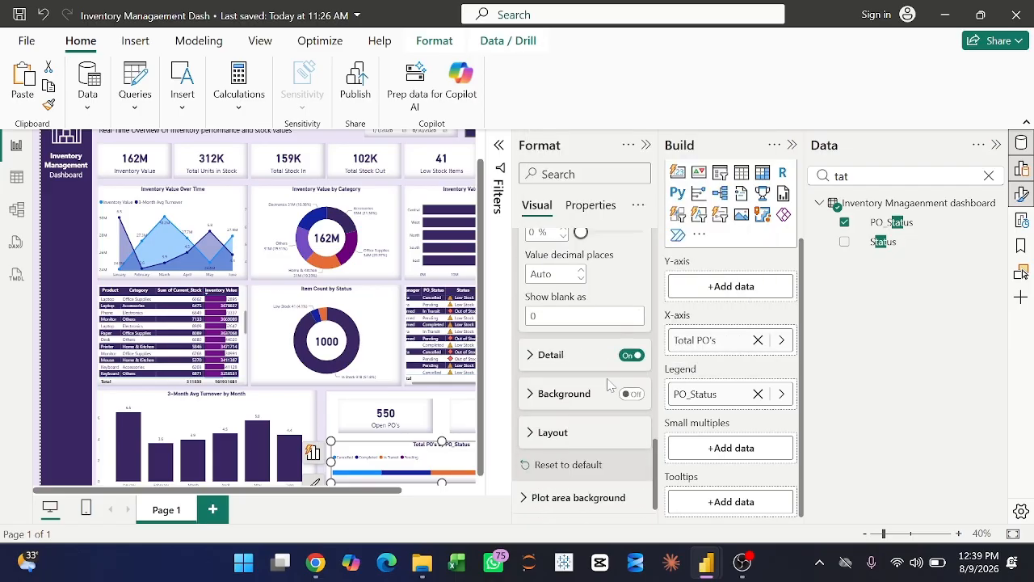
left_click(552, 356)
scroll(604, 404, "down", 4)
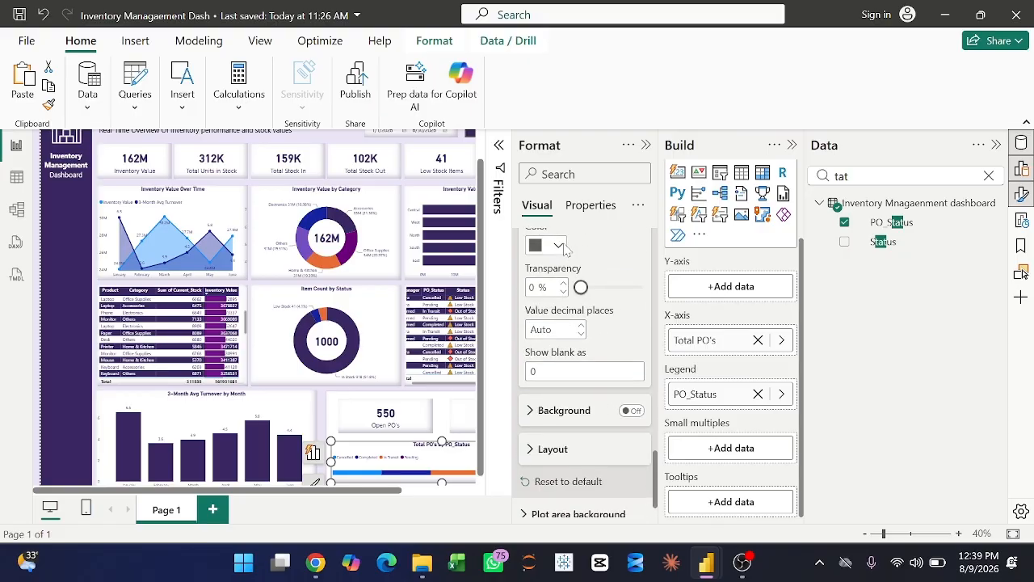
left_click(558, 246)
left_click(548, 262)
scroll(585, 343, "down", 2)
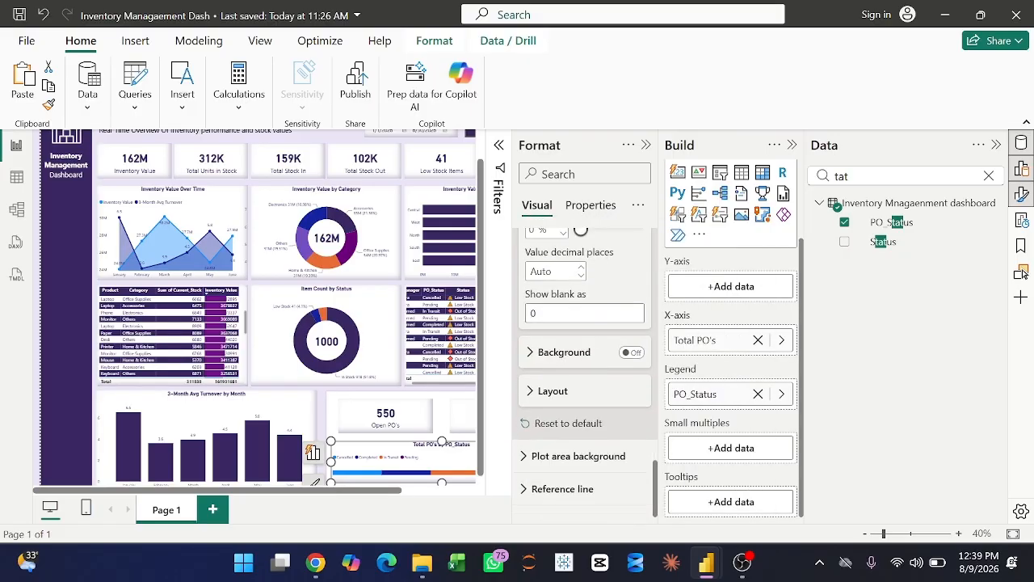
Widen the canvas area and stretch the Total PO's chart down to the lower edge of the white rectangle.
left_click(792, 146)
left_click(792, 145)
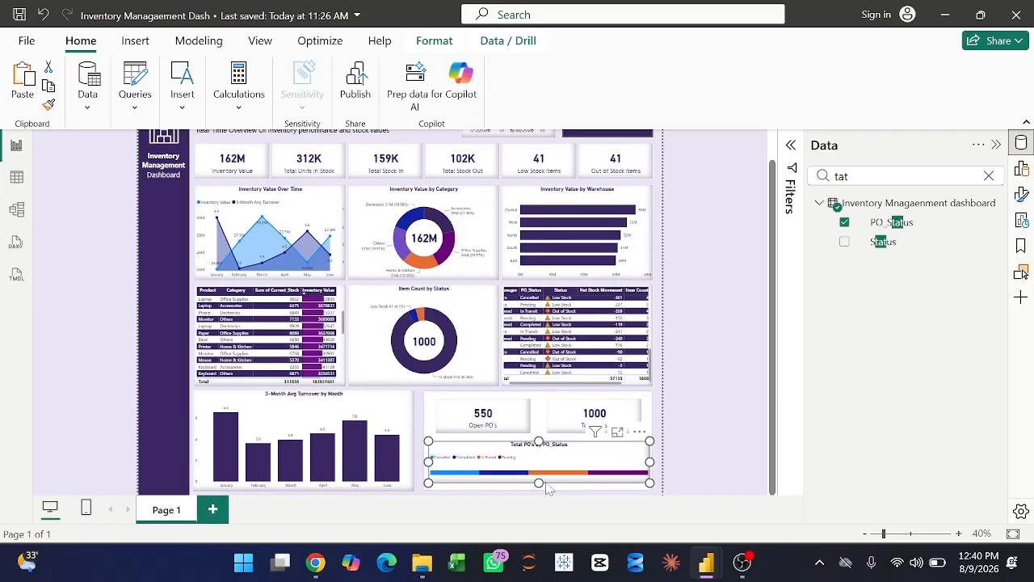
left_click_drag(540, 483, 540, 486)
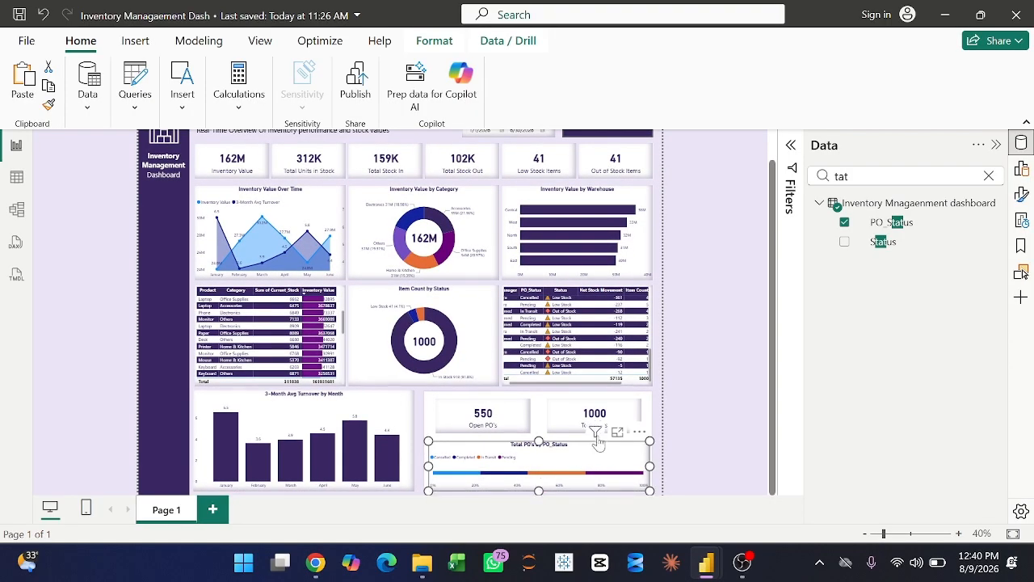
left_click(675, 413)
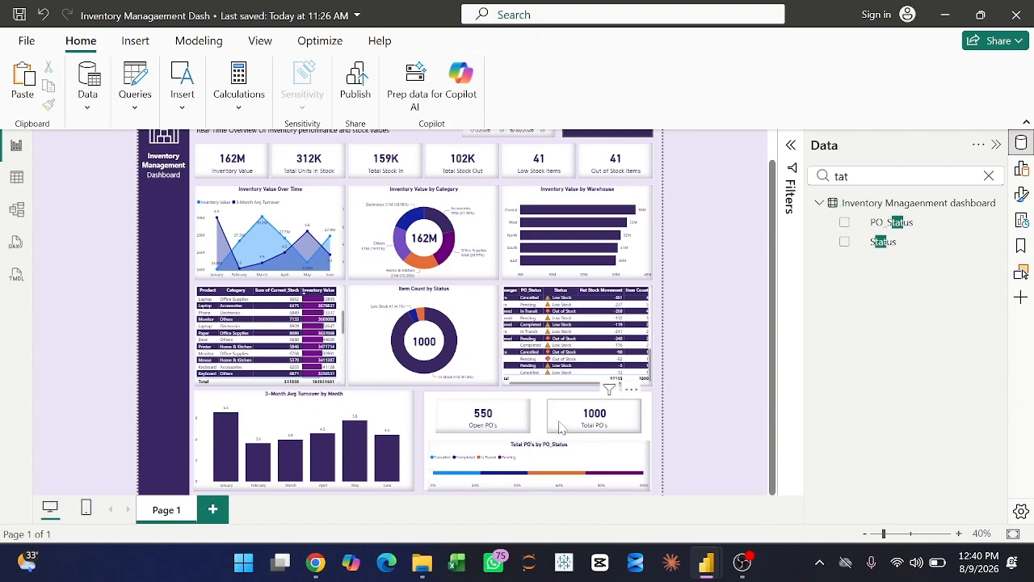
Nudge the Open PO's and Total PO's cards slightly upward so that both align near the rectangle's upper edge.
left_click(514, 423)
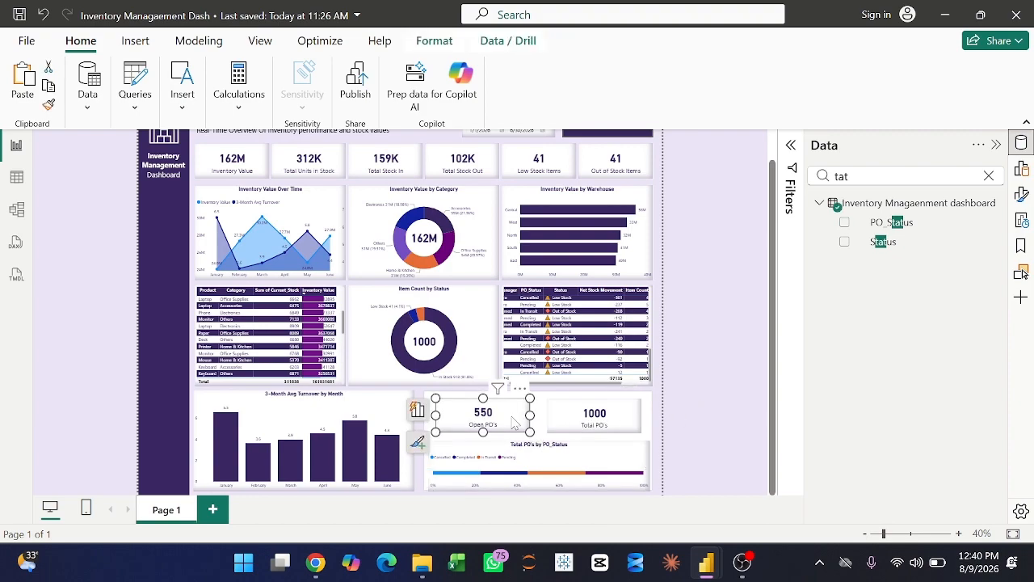
key("Up")
key("Up")
key("Up")
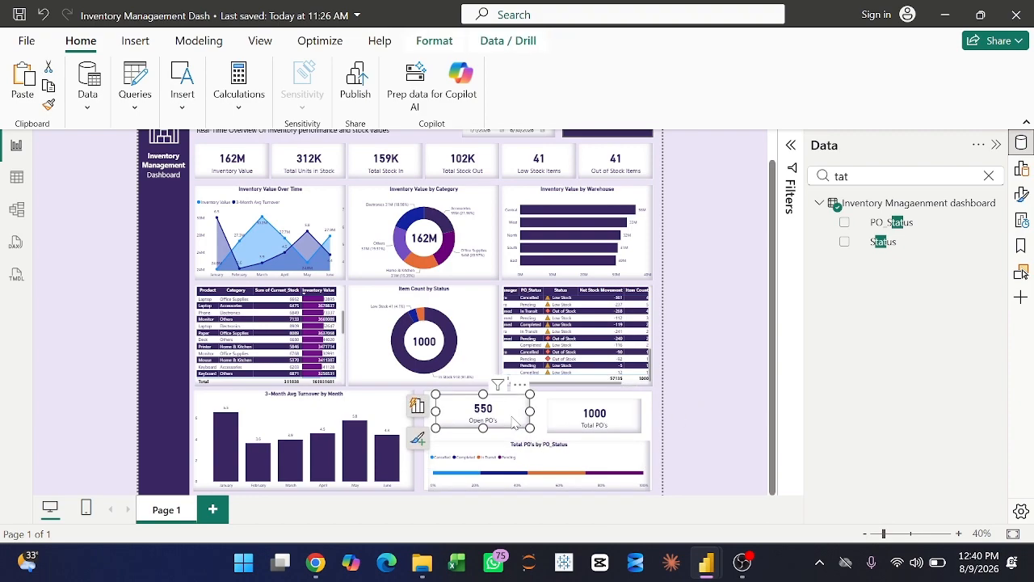
left_click(587, 414)
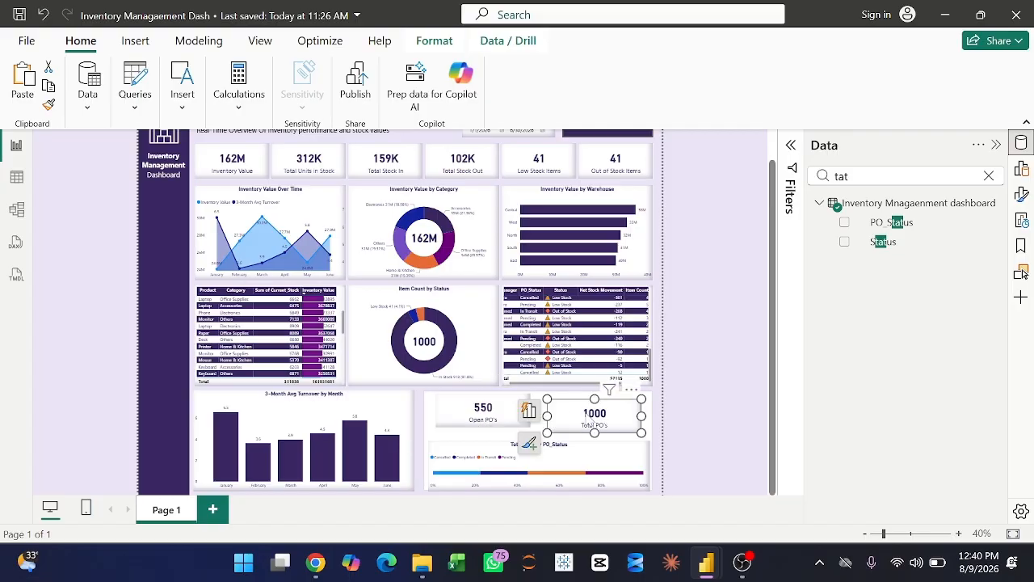
key("Up")
key("Up")
key("Up")
key("Up")
key("Up")
key("Up")
key("Down")
key("Down")
key("Down")
key("Down")
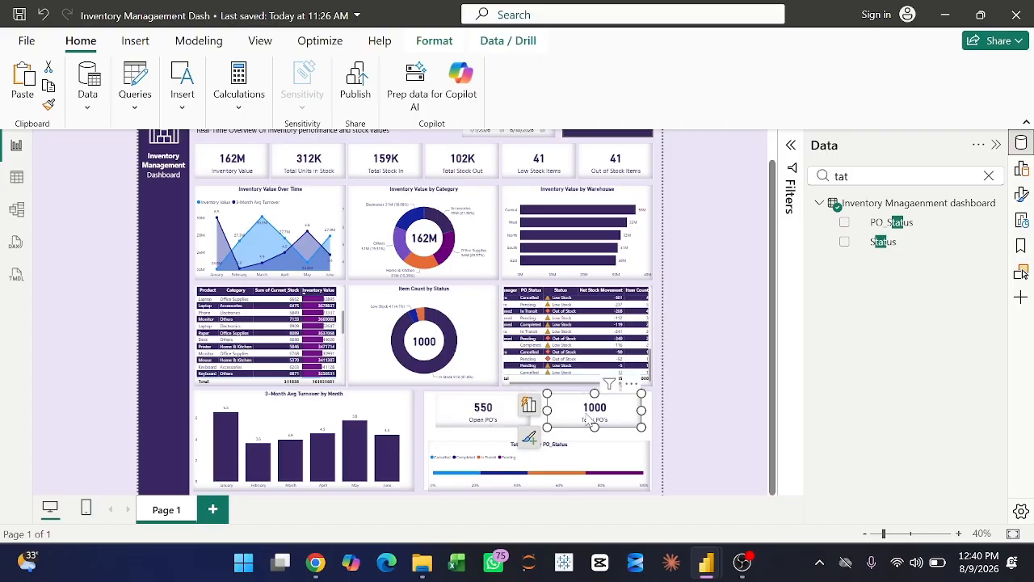
key("Up")
Extend the Total PO's by PO_Status chart upward into the space freed beneath the two cards.
left_click(575, 457)
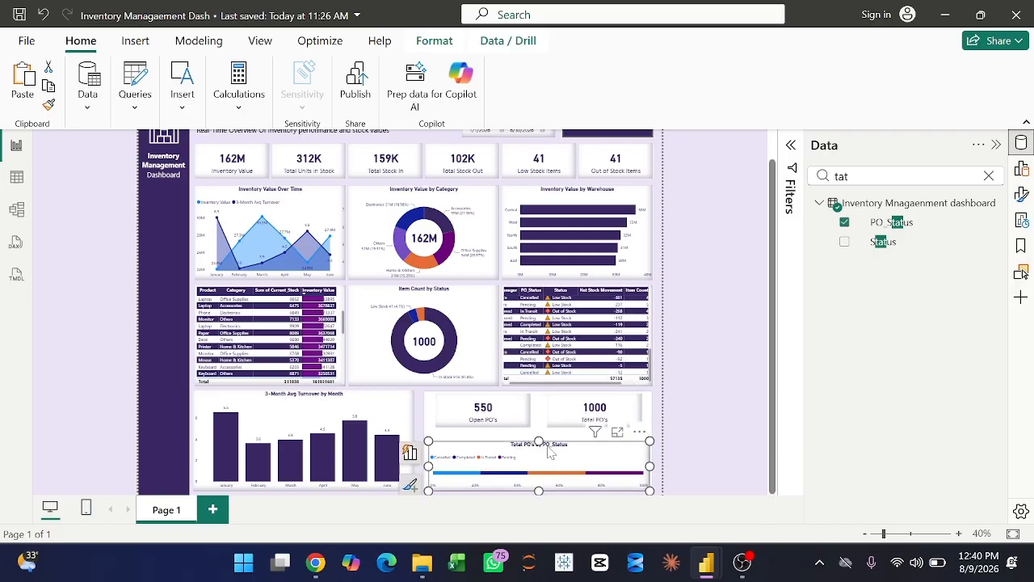
left_click_drag(539, 440, 540, 433)
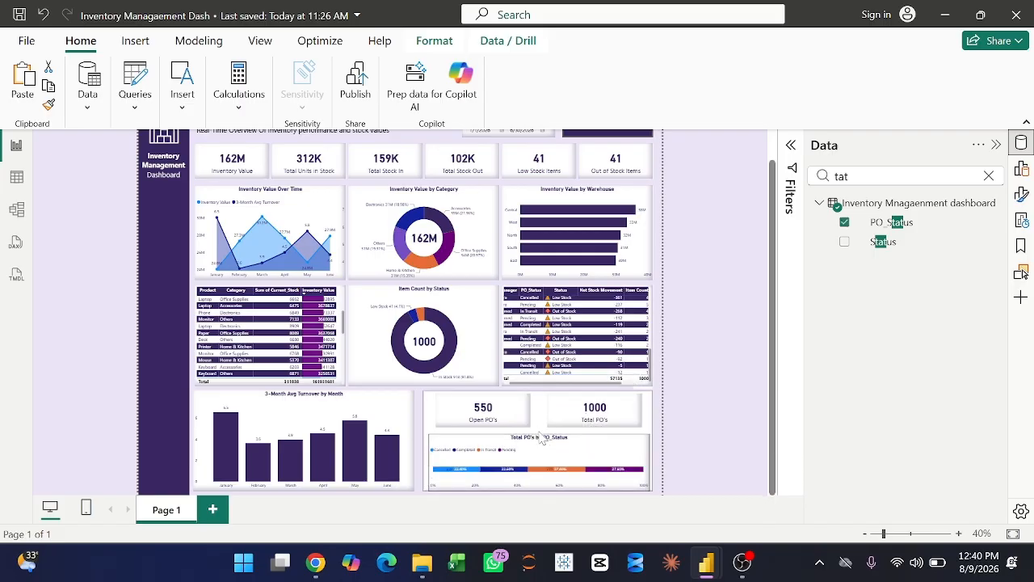
left_click(515, 480)
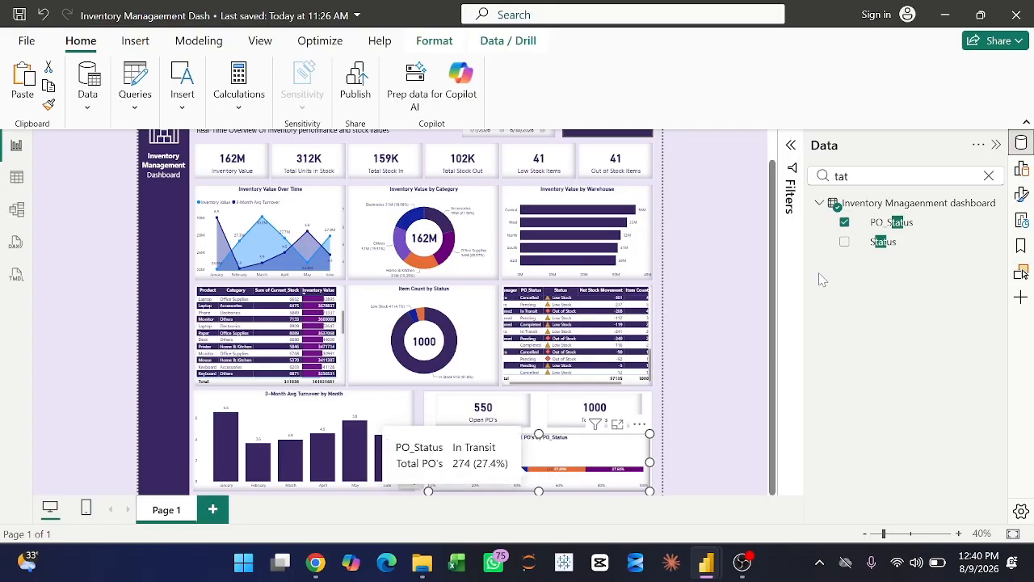
Turn off the value in the Total PO's chart's data labels, leaving only the percentage detail.
left_click(1021, 194)
scroll(708, 377, "down", 3)
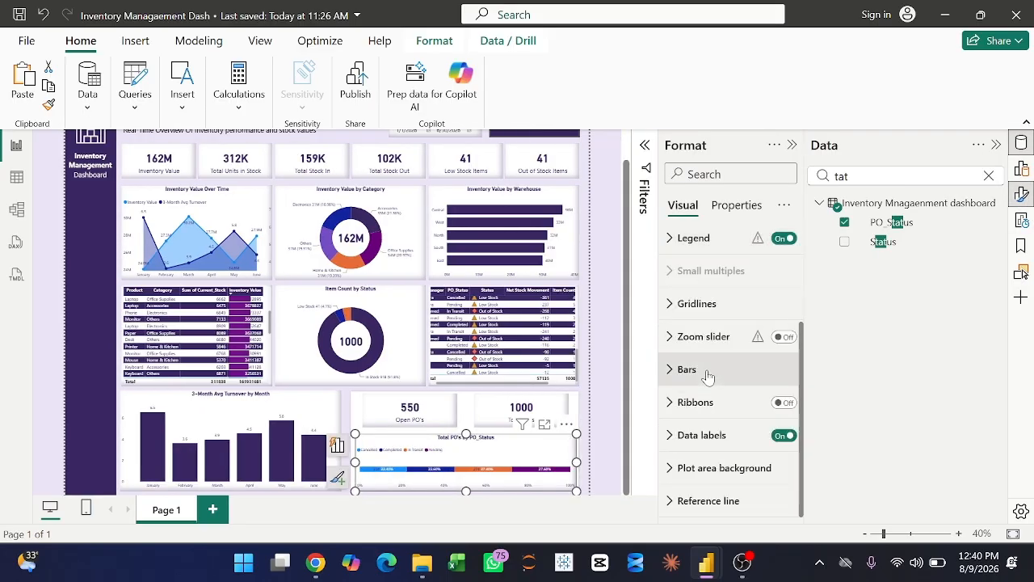
left_click(687, 435)
scroll(727, 468, "down", 5)
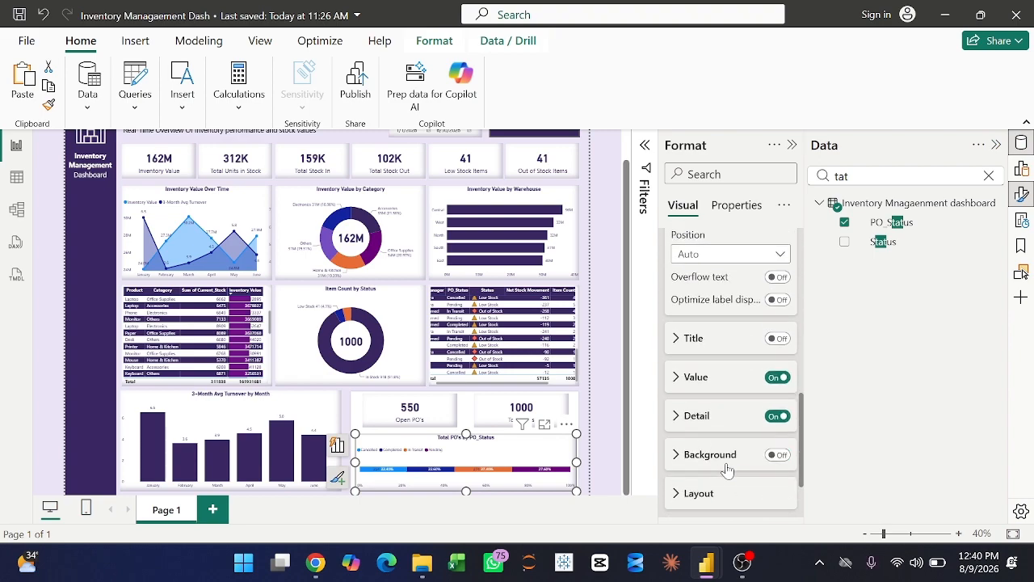
left_click(779, 386)
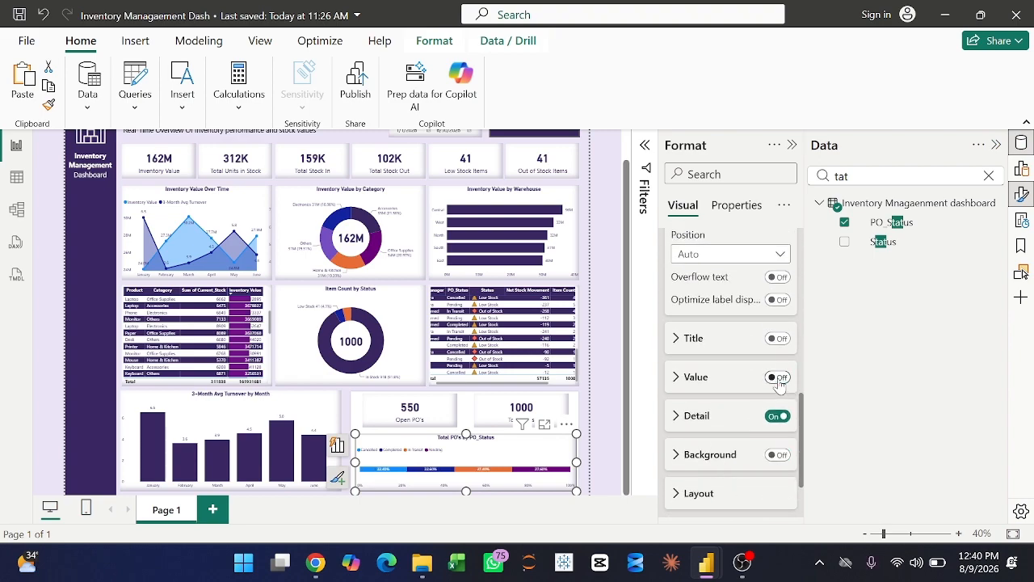
scroll(693, 377, "up", 3)
scroll(727, 372, "up", 8)
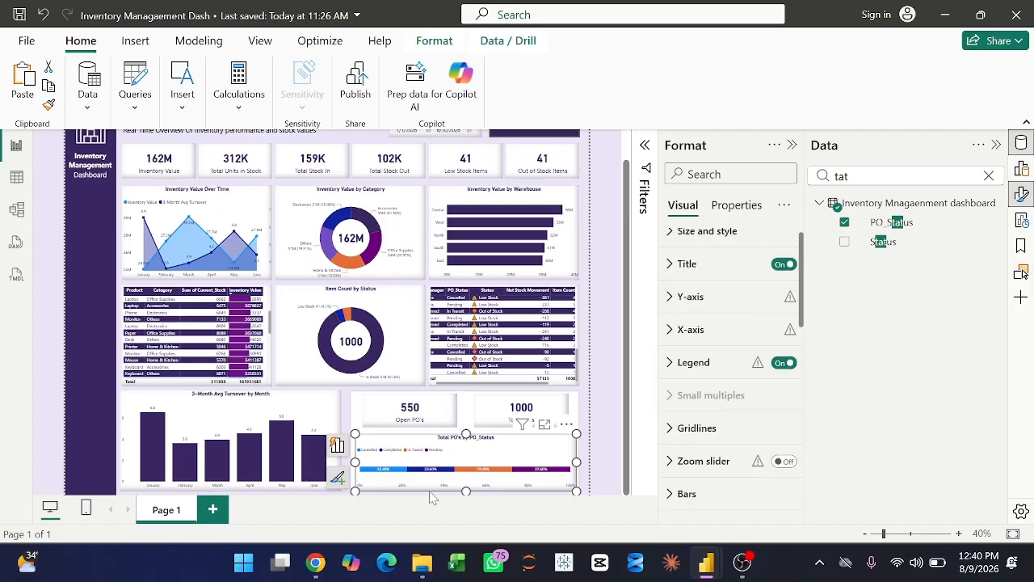
left_click(588, 402)
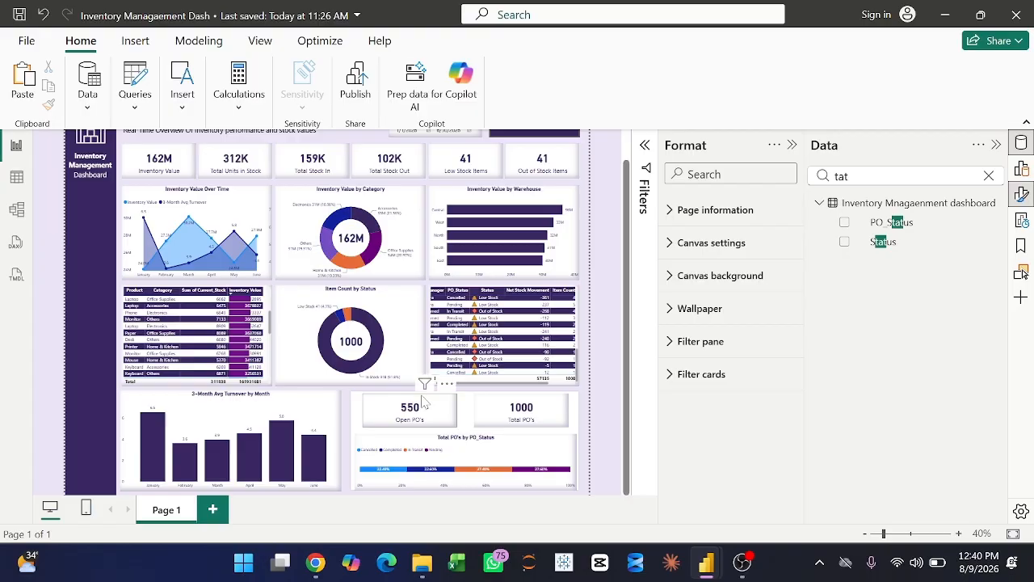
Collapse the Data and Format panes and select the purple button beside the Date slicer.
left_click(995, 144)
left_click(996, 145)
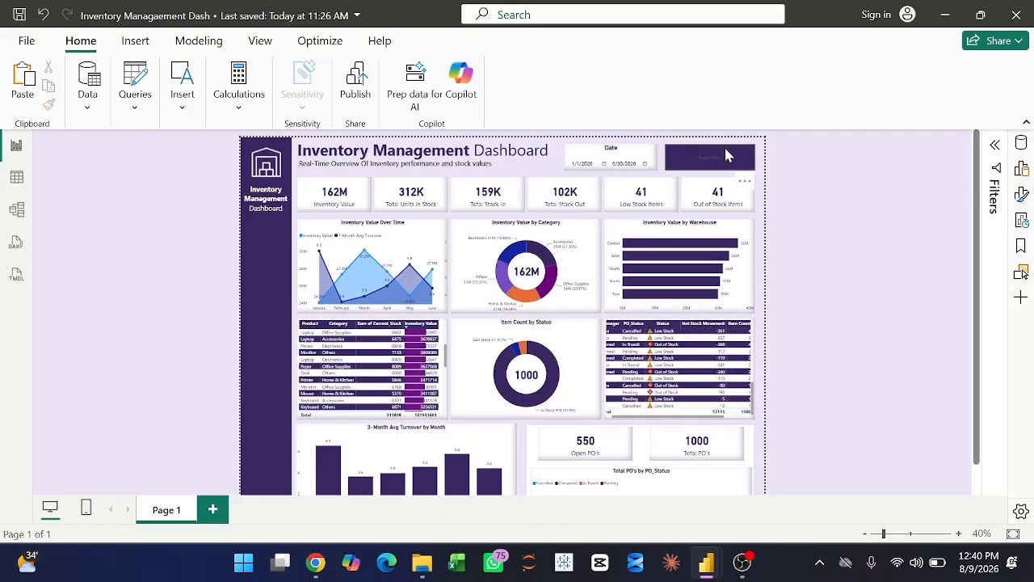
left_click(746, 160)
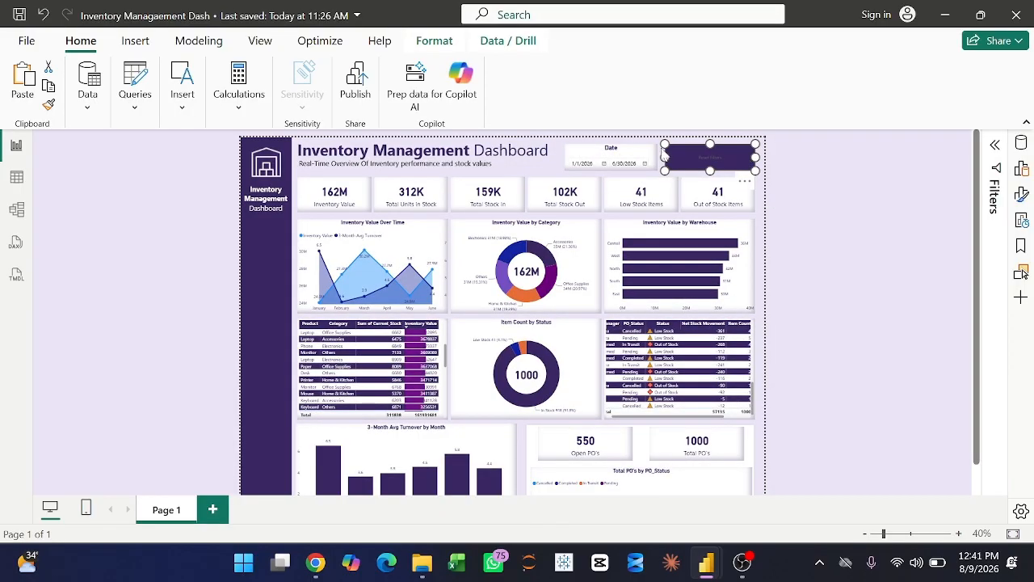
left_click(135, 43)
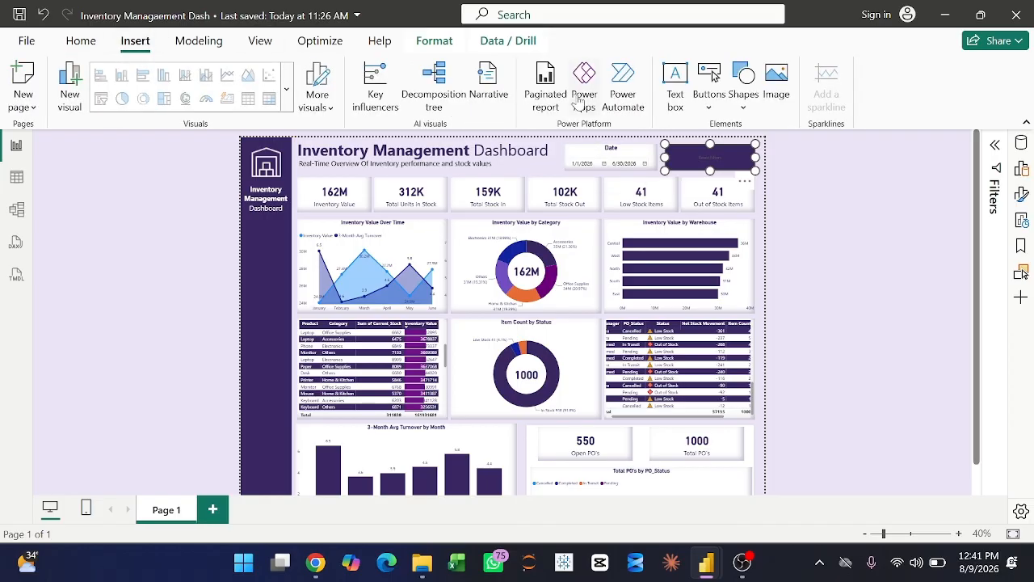
left_click(709, 99)
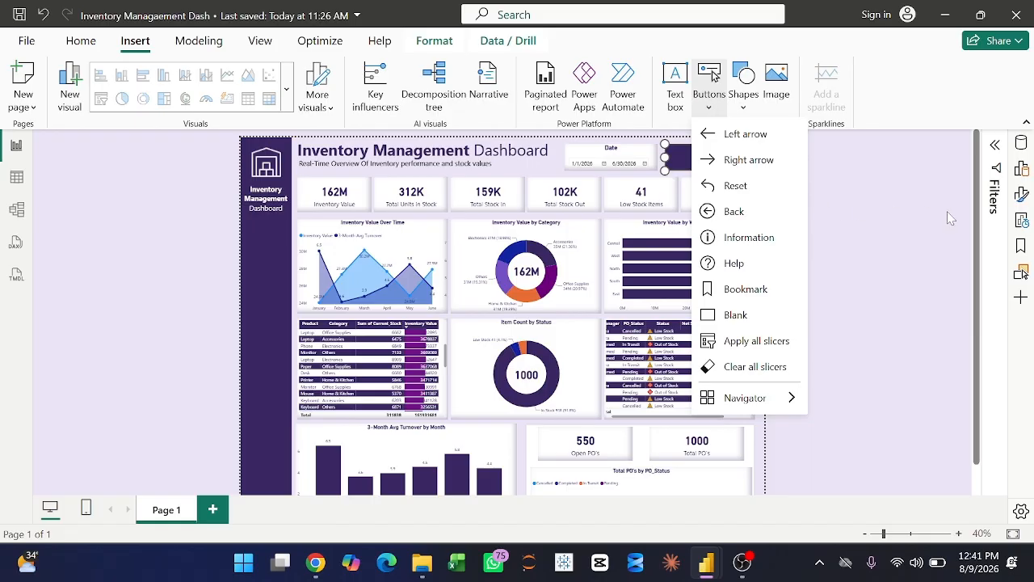
Set the font colour of the Reset Filters button's text to white in its button style.
left_click(1022, 193)
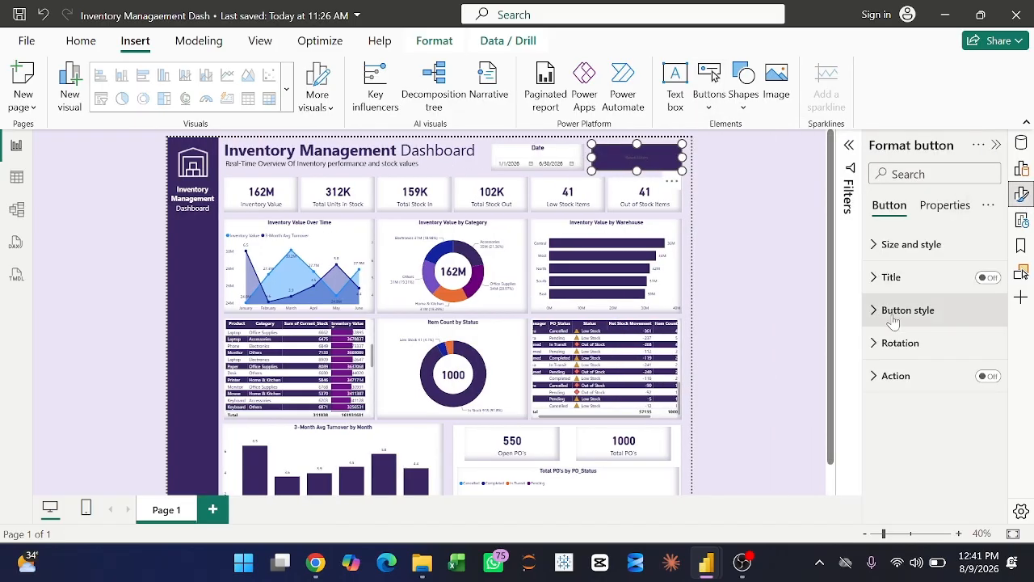
left_click(888, 315)
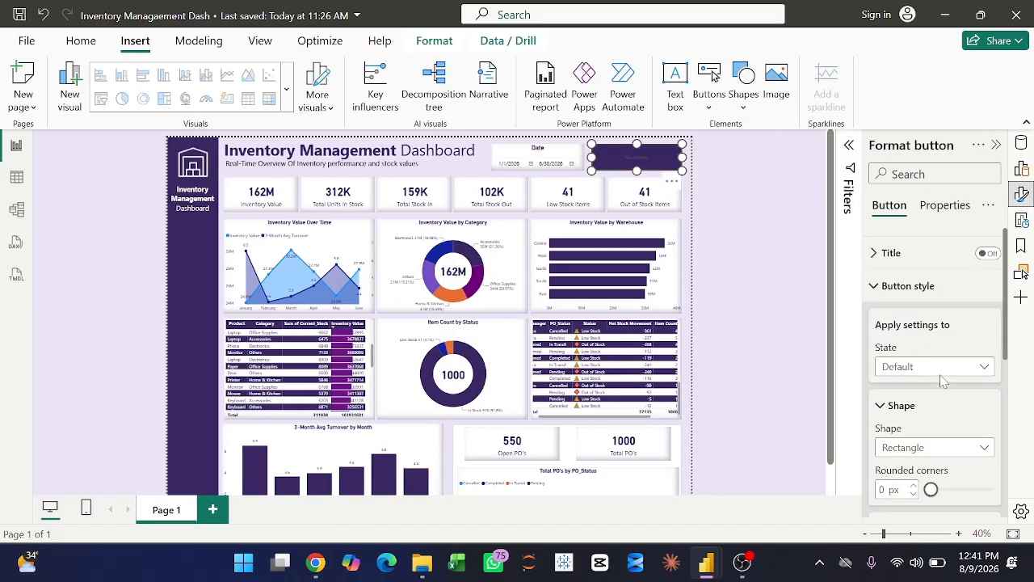
scroll(941, 382, "down", 4)
left_click(914, 384)
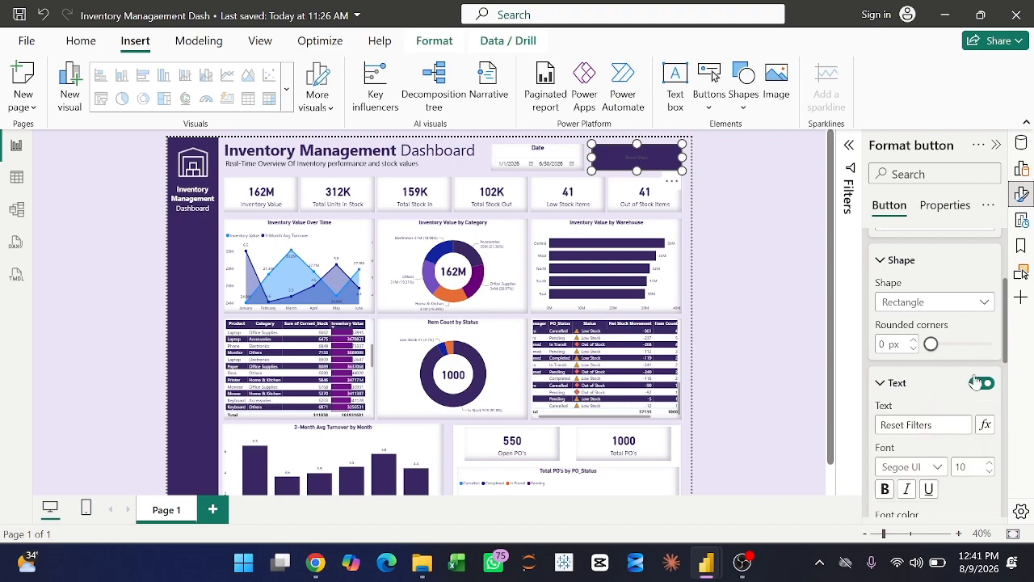
scroll(932, 394, "down", 3)
left_click(920, 299)
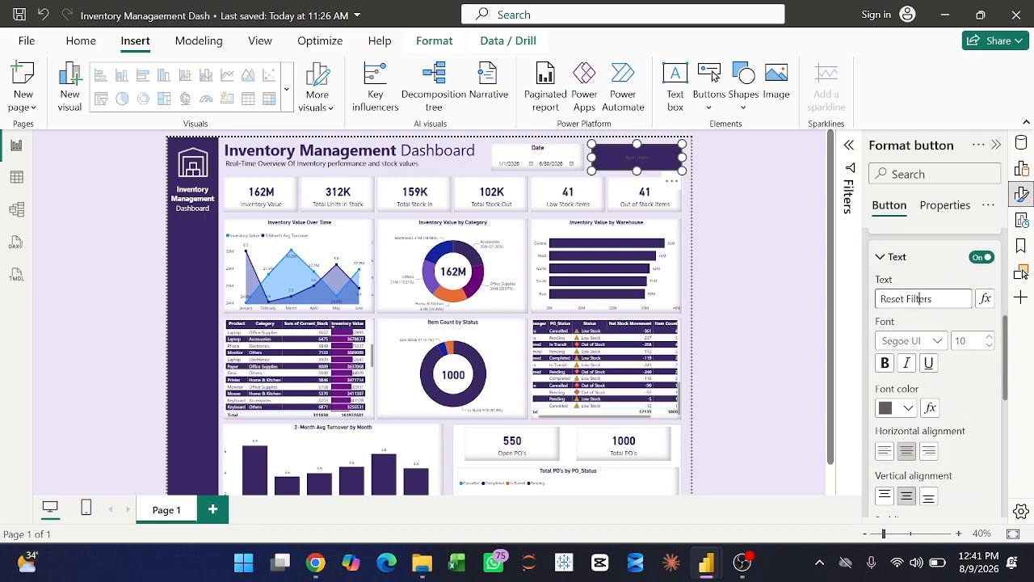
triple_click(921, 299)
left_click(907, 408)
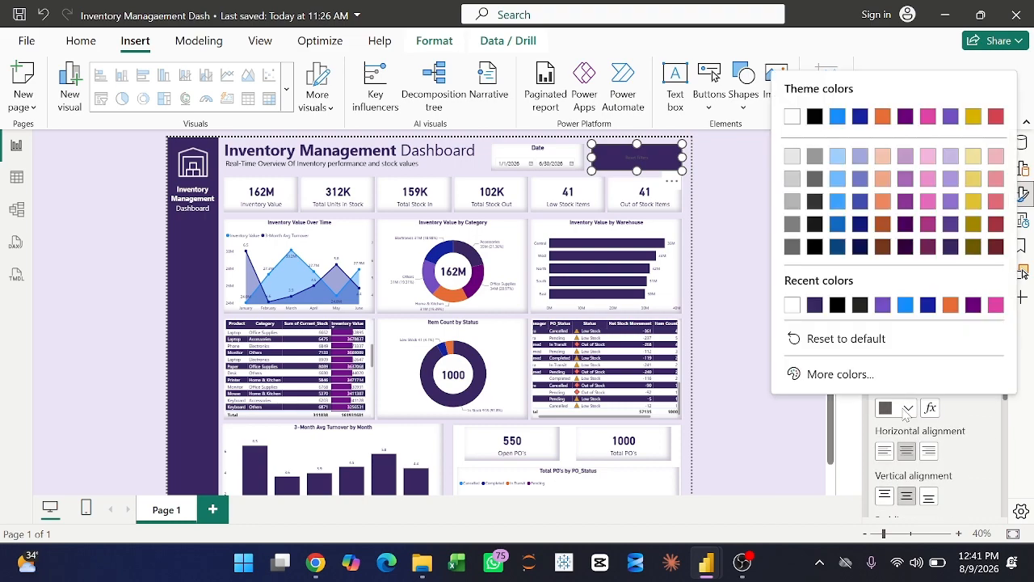
left_click(793, 305)
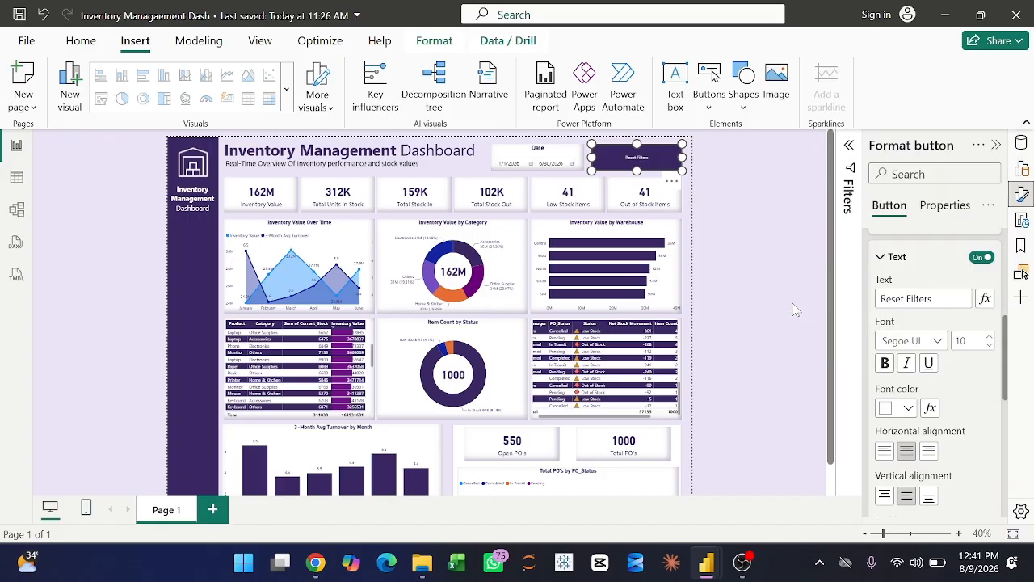
Increase the Reset Filters button's font size to 28 and make the text bold.
left_click(990, 337)
left_click(992, 338)
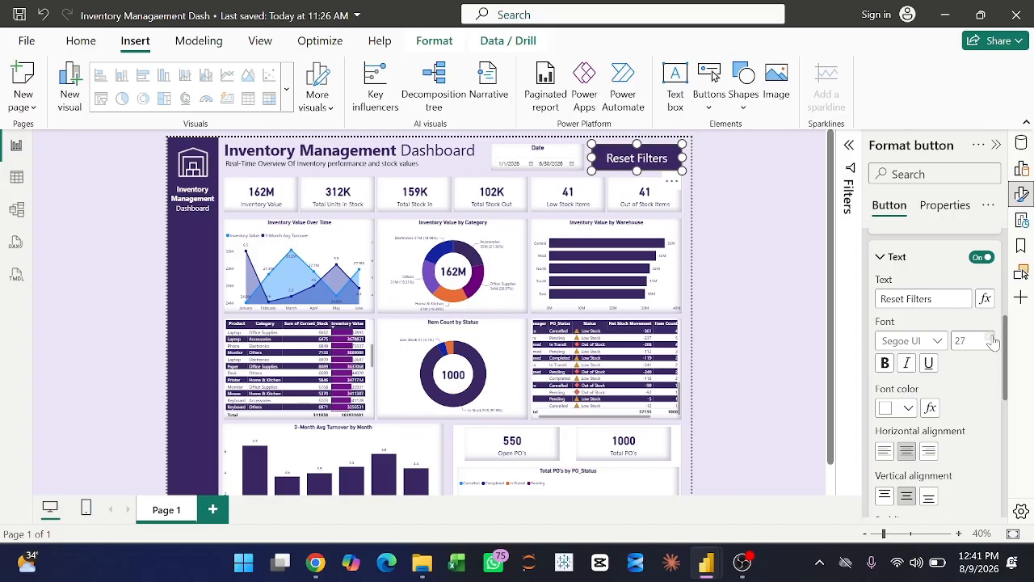
left_click(886, 364)
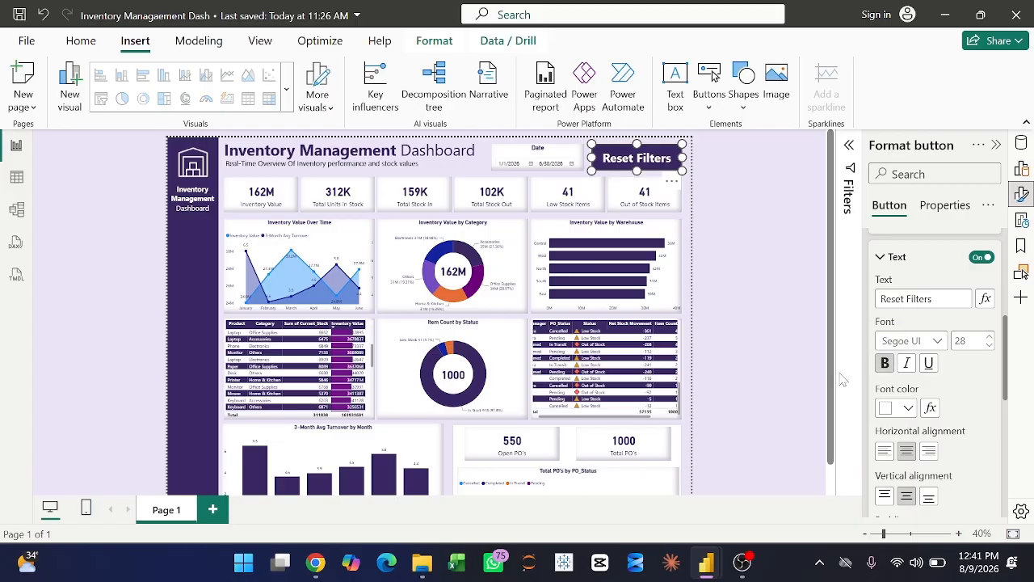
Turn on the Reset Filters button's action and set its type to Clear all slicers.
scroll(930, 450, "down", 5)
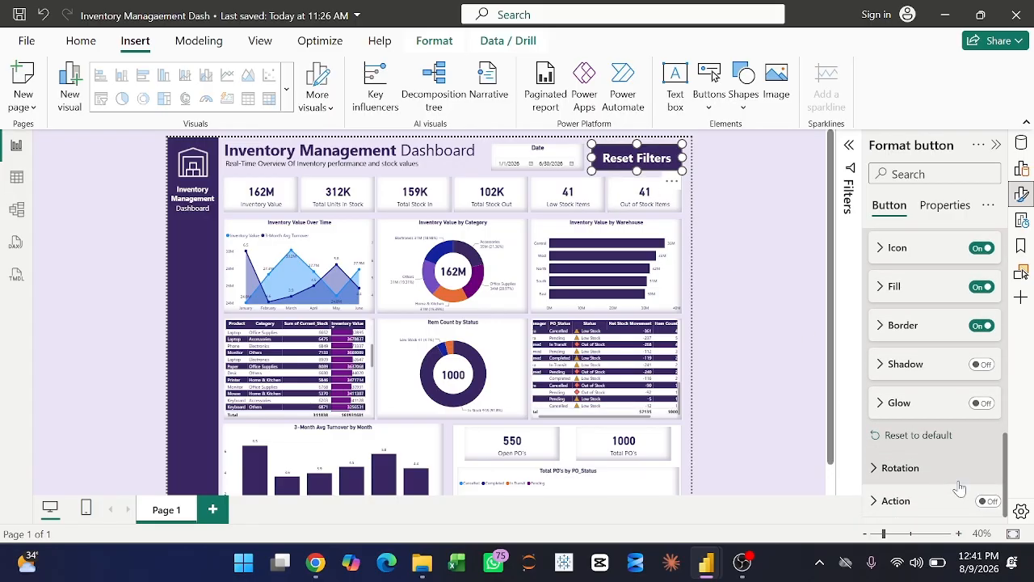
left_click(984, 502)
left_click(894, 501)
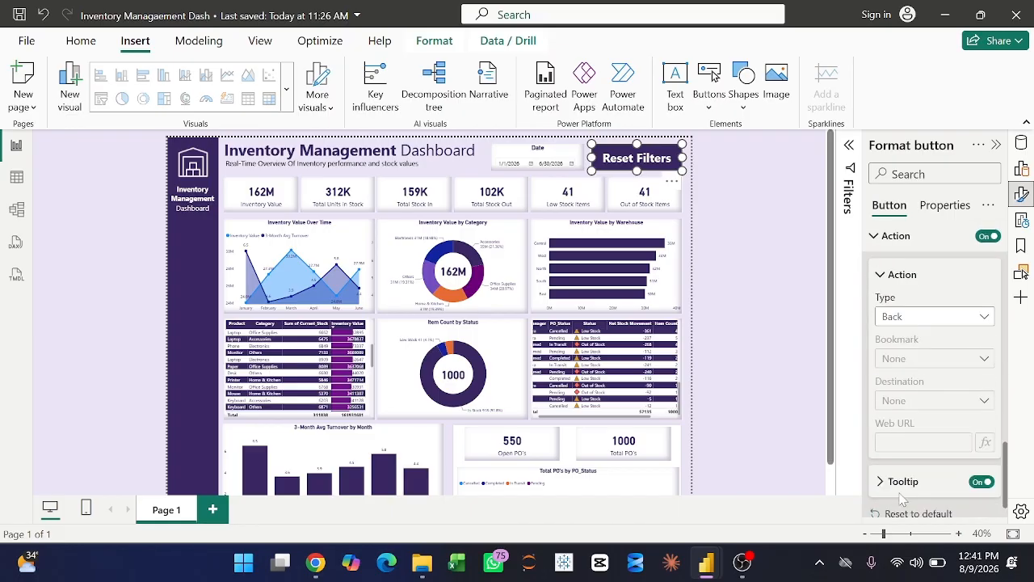
left_click(962, 305)
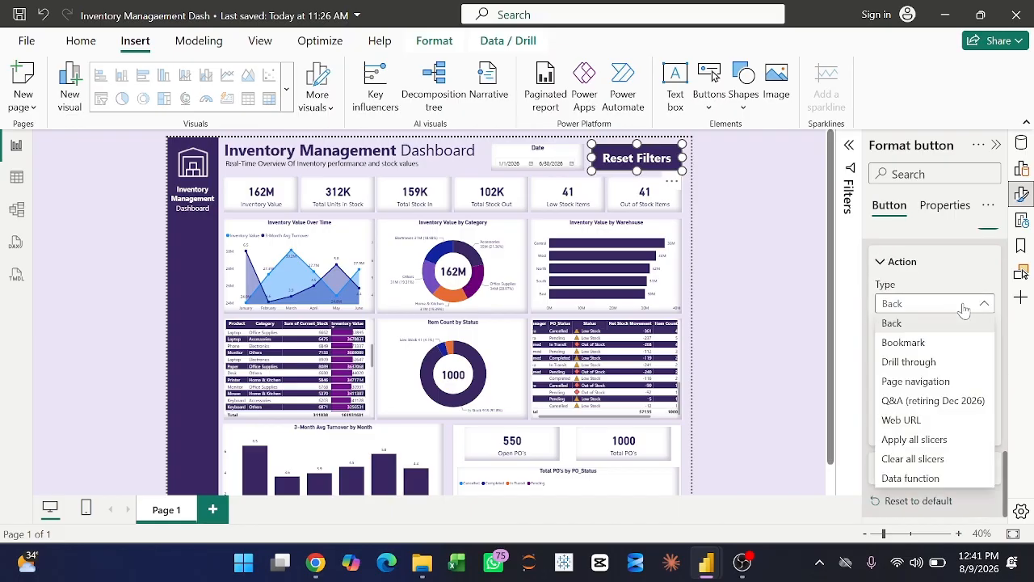
left_click(922, 461)
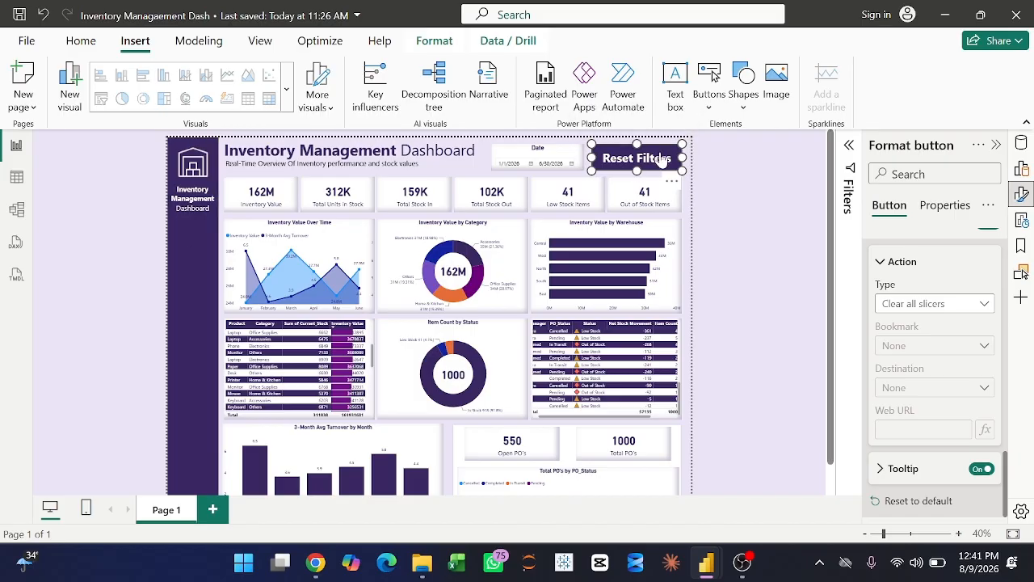
Place a duplicate of the Reset Filters button on the purple sidebar and turn off the copy's action.
left_click_drag(661, 159, 234, 256)
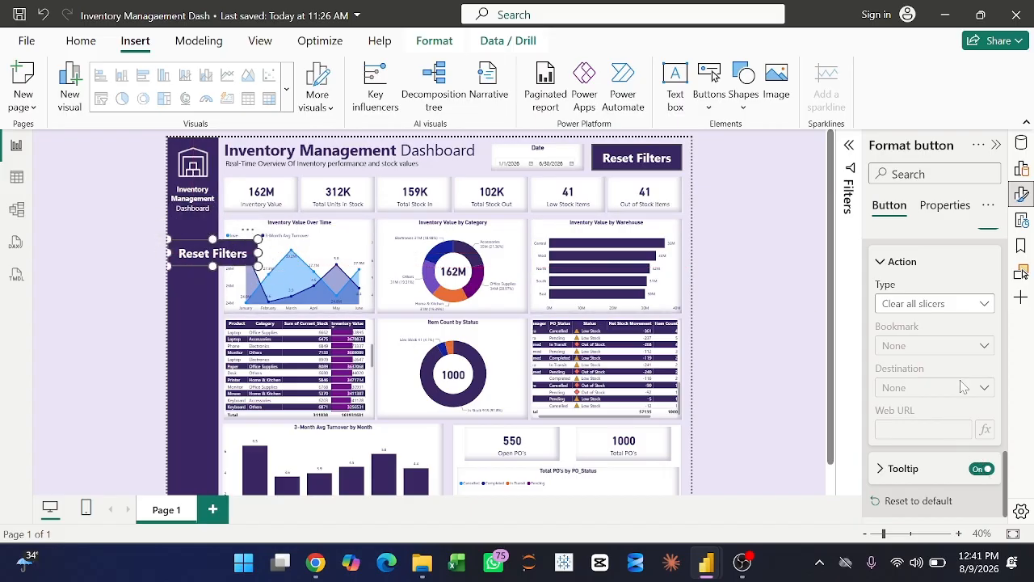
scroll(935, 380, "up", 2)
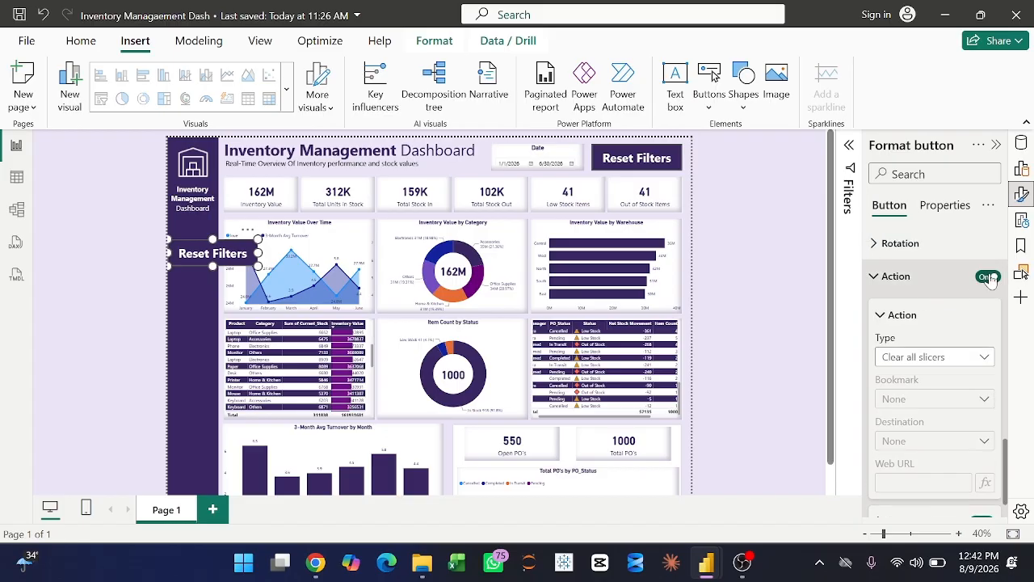
left_click(991, 277)
Change the copied button's fill colour to white and narrow it to fit within the sidebar's width.
scroll(907, 323, "up", 10)
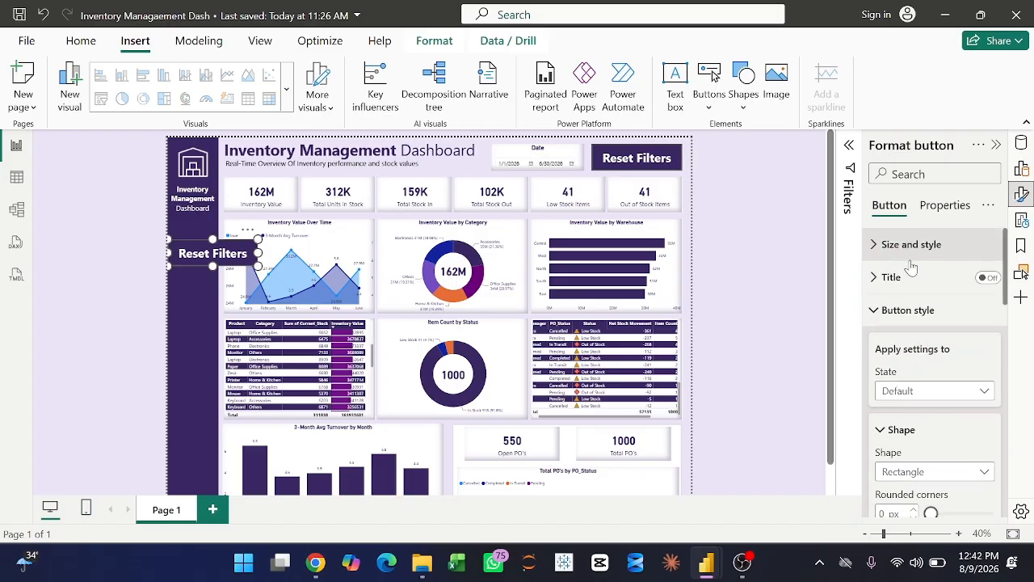
scroll(906, 331, "down", 5)
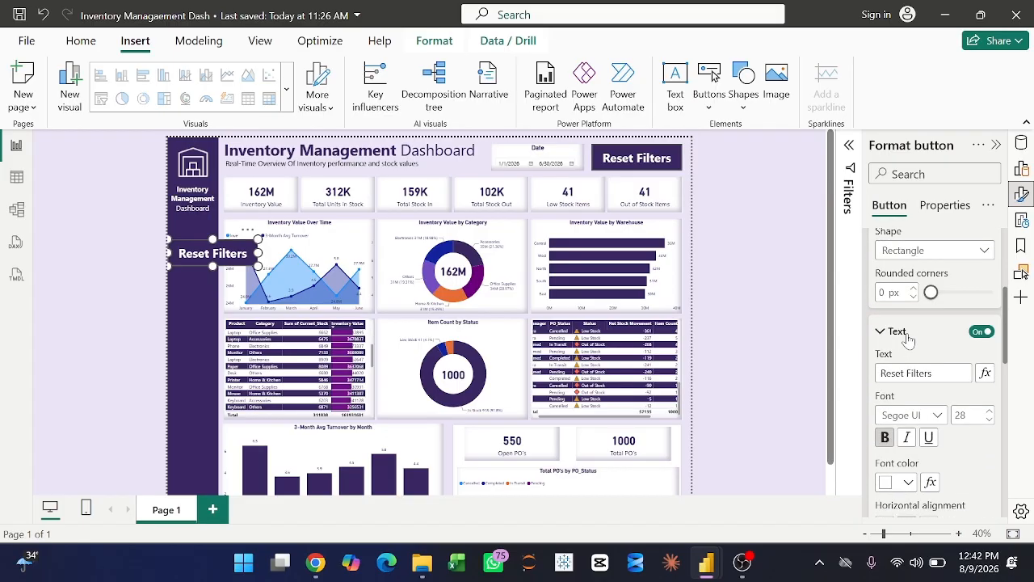
scroll(911, 366, "down", 5)
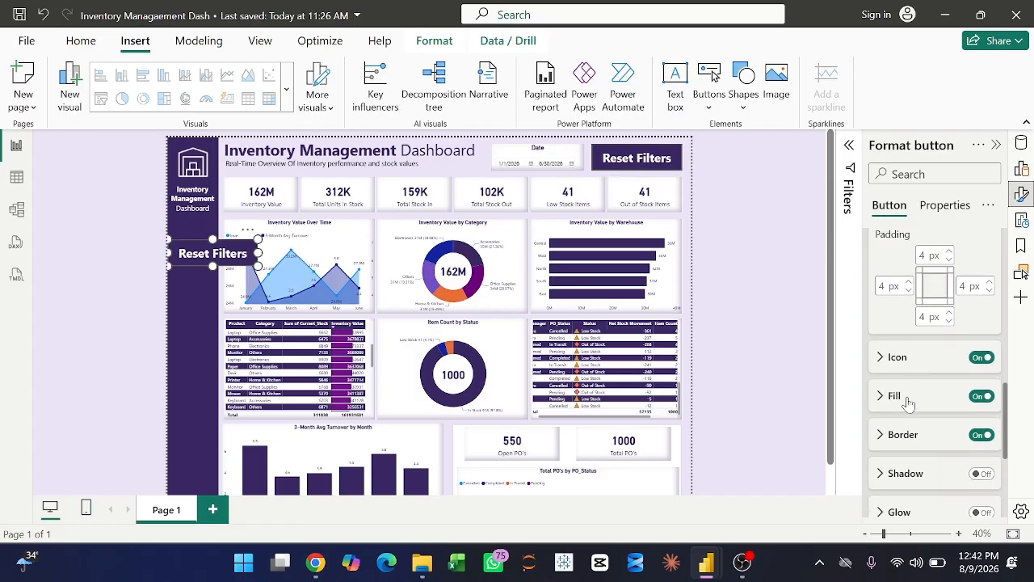
left_click(909, 401)
scroll(908, 404, "down", 3)
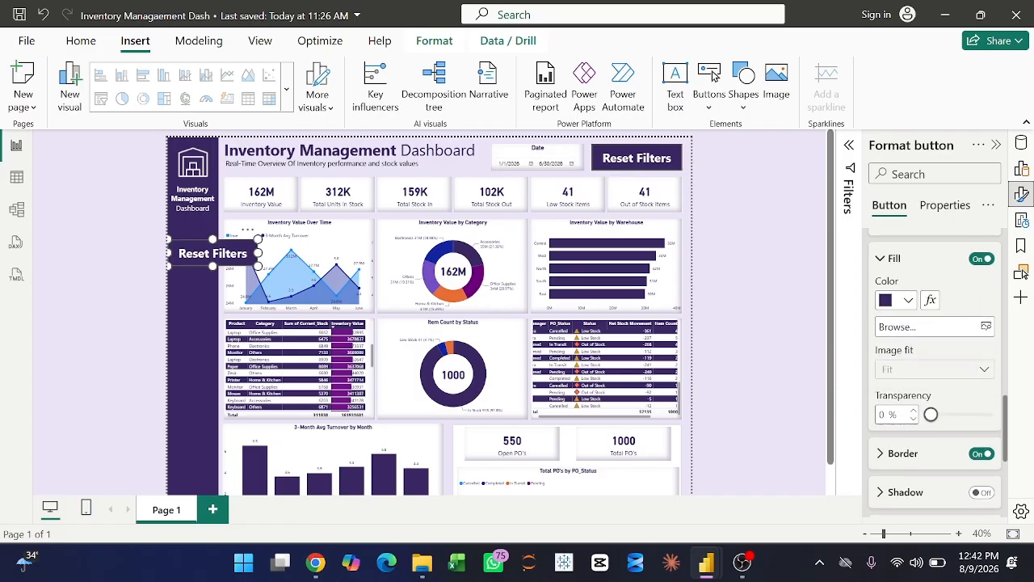
left_click(909, 302)
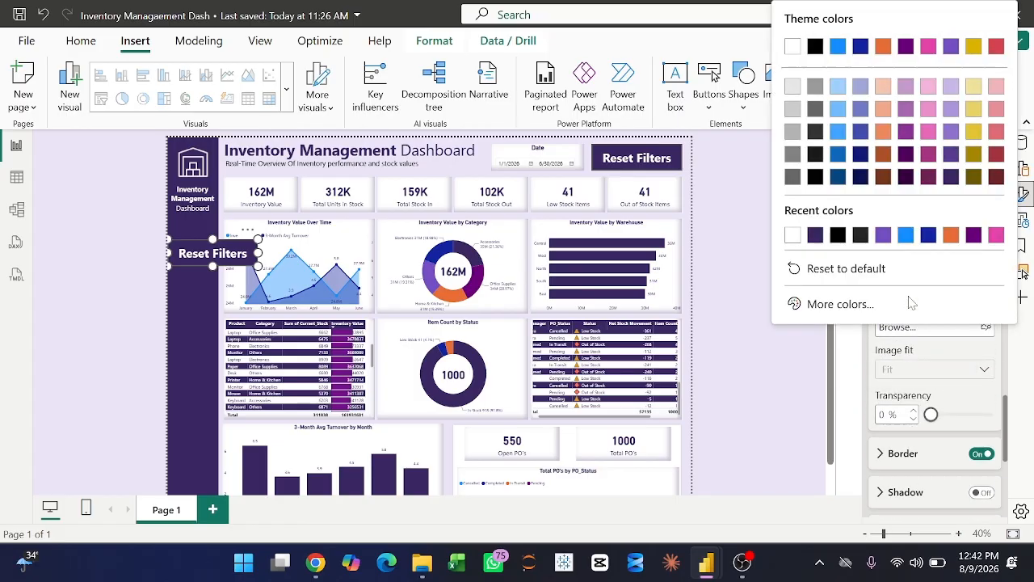
left_click(795, 244)
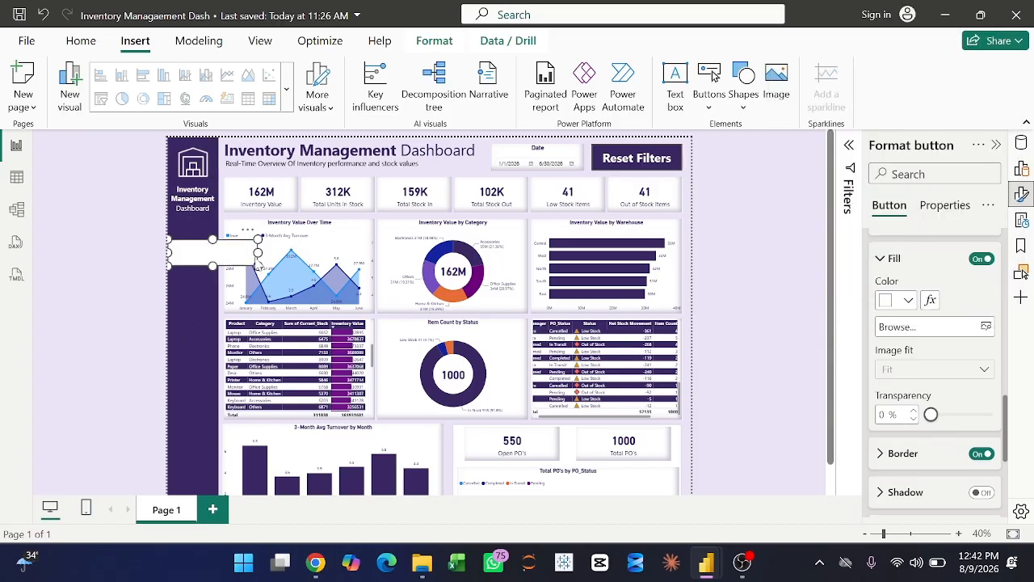
left_click_drag(257, 252, 216, 255)
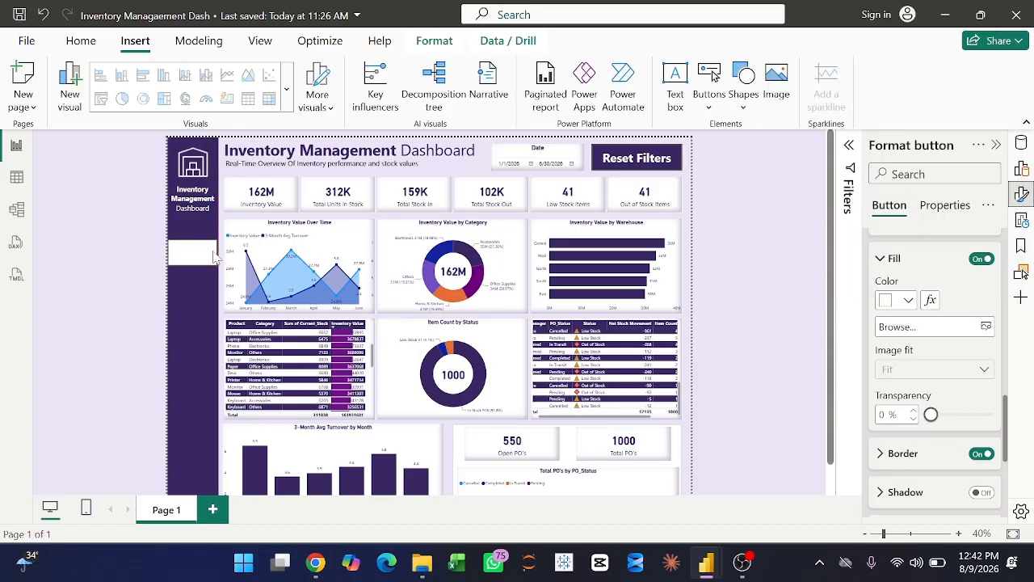
left_click(209, 254)
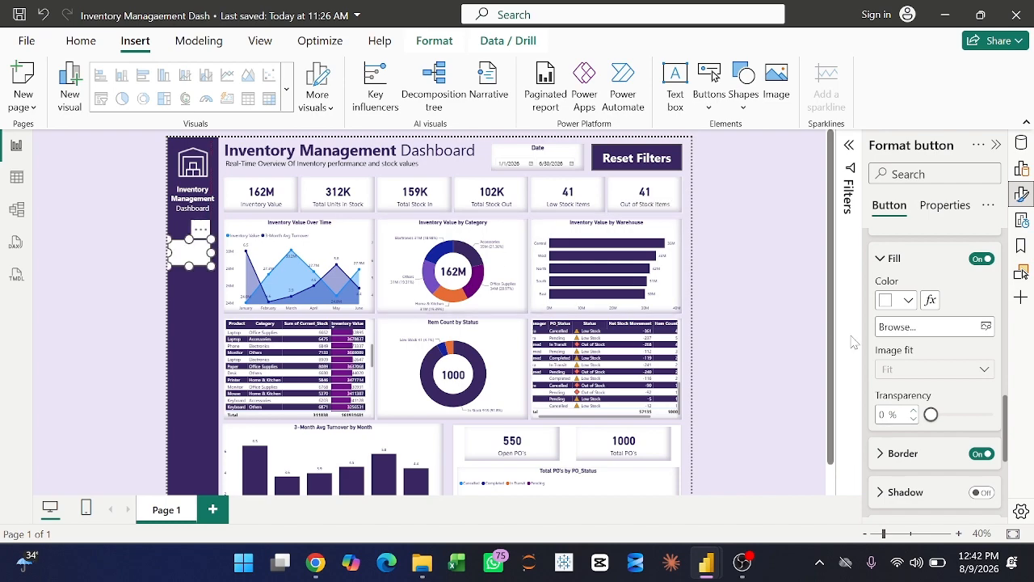
Round the sidebar button's corners to 10 px, then shrink and position it just beneath the sidebar title.
scroll(915, 373, "up", 1)
scroll(916, 373, "up", 5)
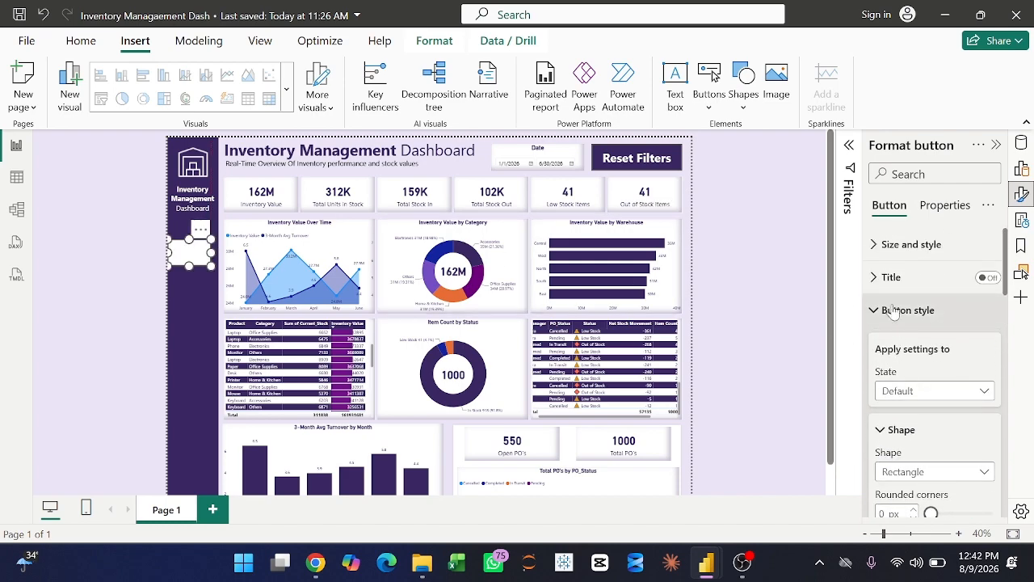
left_click(894, 255)
scroll(879, 385, "down", 3)
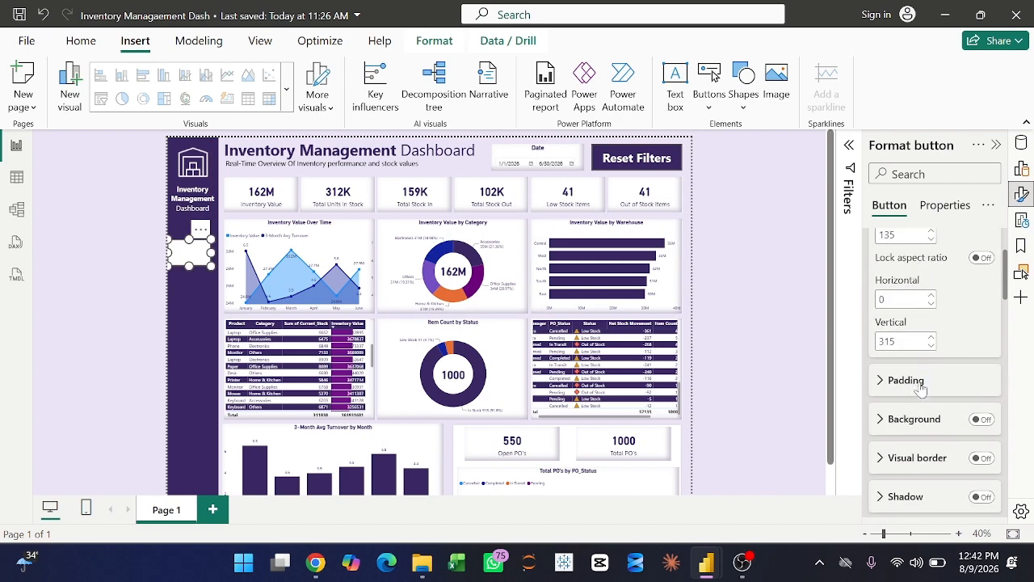
scroll(919, 389, "down", 4)
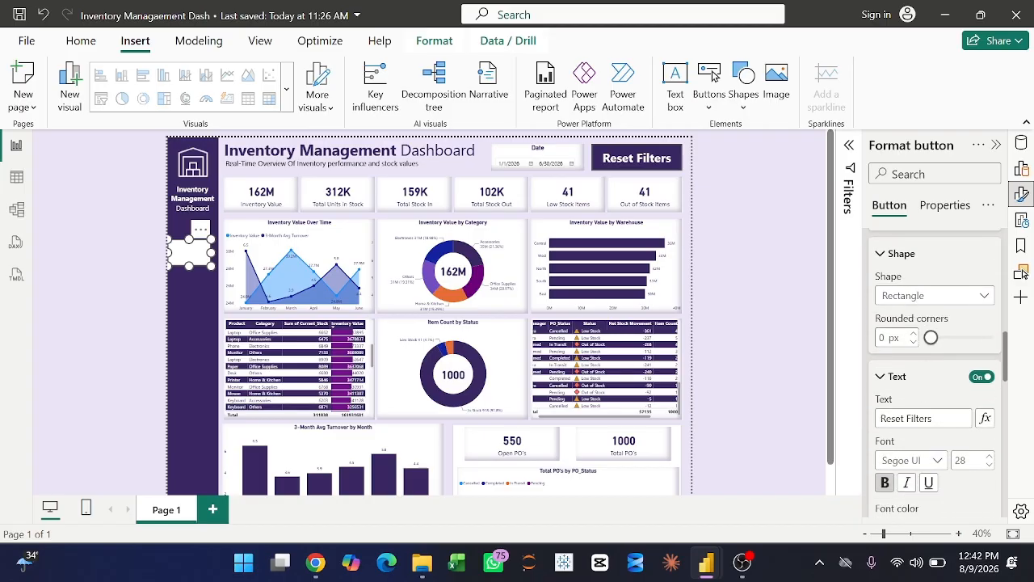
type("10")
left_click_drag(189, 266, 192, 237)
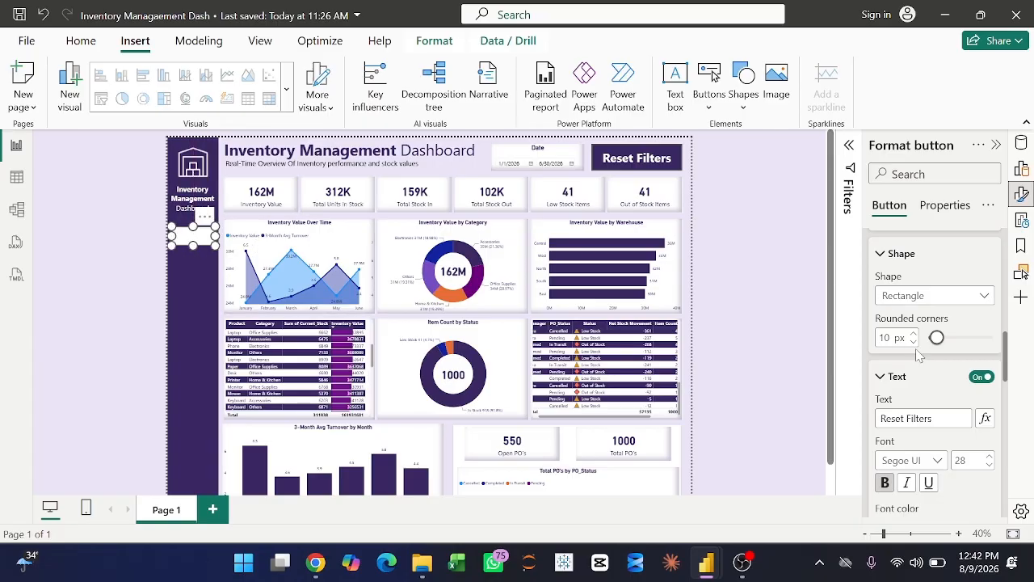
Shorten the sidebar button's text to "Filters" and set its font colour to dark purple.
scroll(917, 355, "down", 3)
scroll(917, 356, "up", 2)
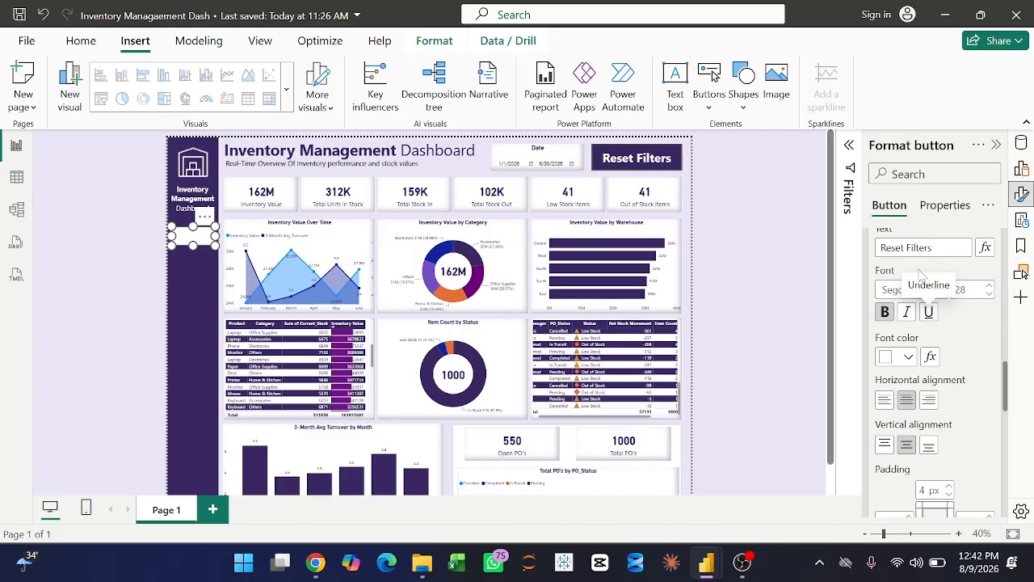
left_click_drag(905, 249, 856, 255)
key("BackSpace")
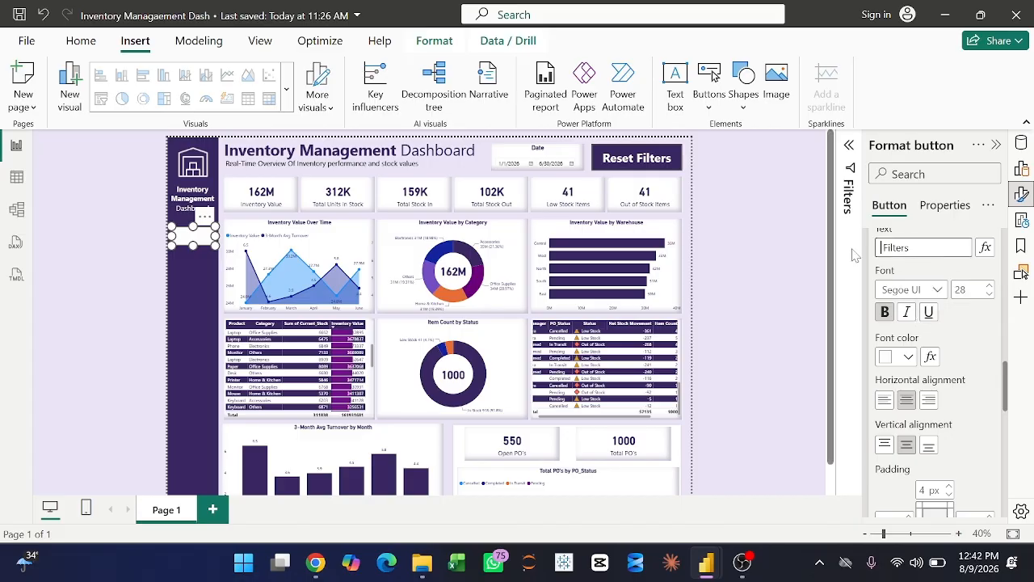
left_click(910, 358)
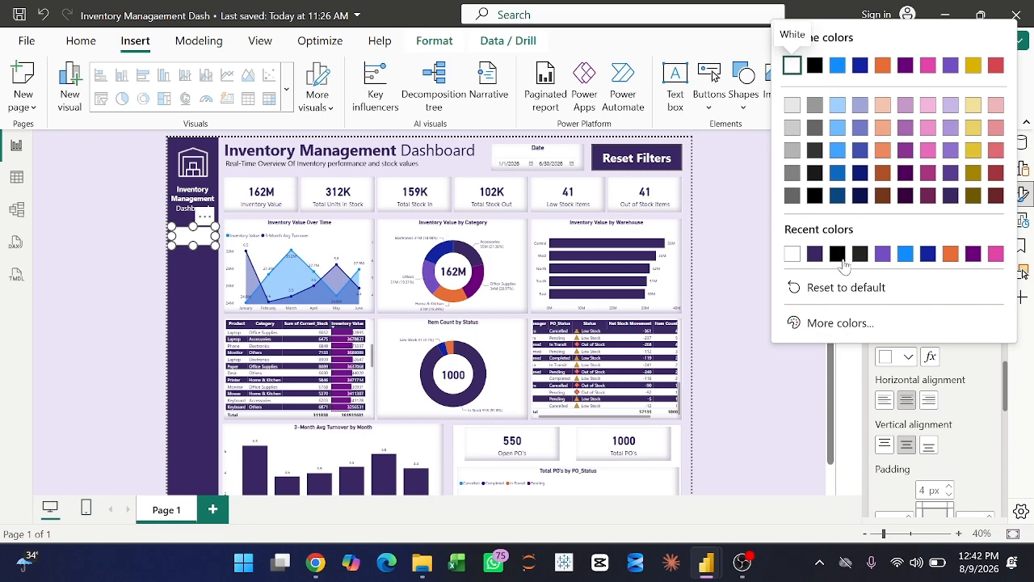
left_click(817, 255)
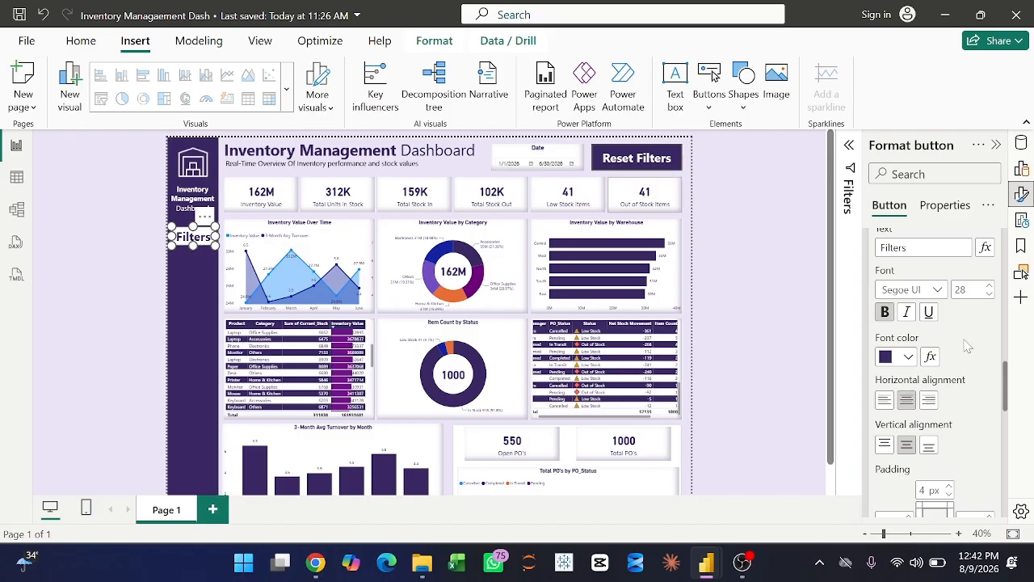
scroll(978, 413, "down", 10)
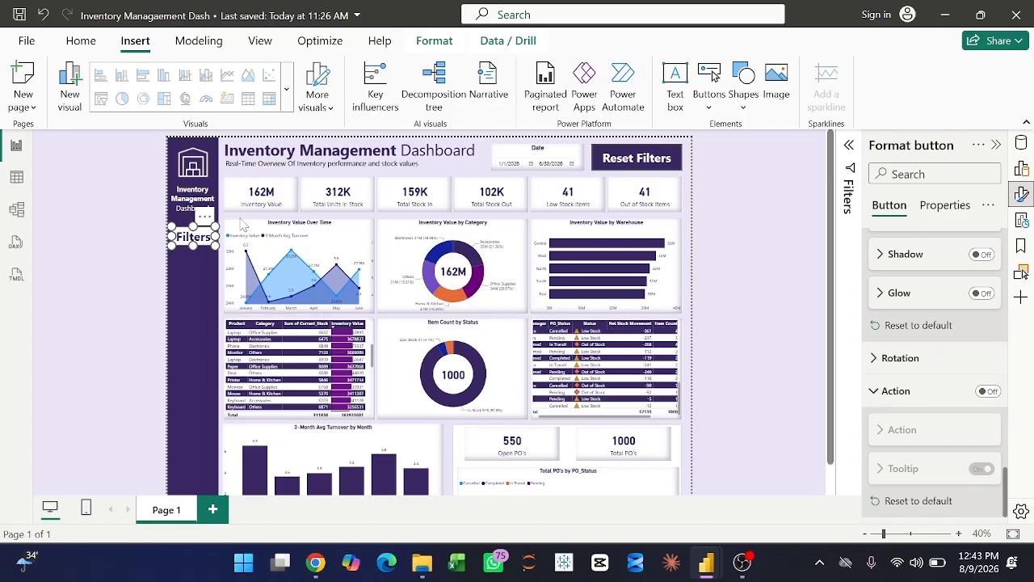
Insert a blank slicer visual on the dashboard page.
left_click(505, 156)
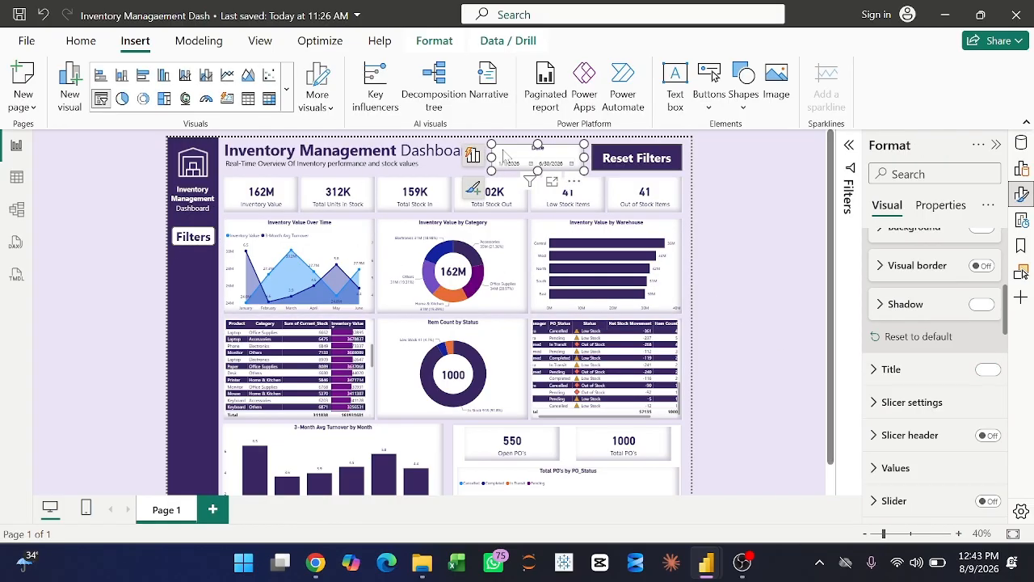
left_click(226, 224)
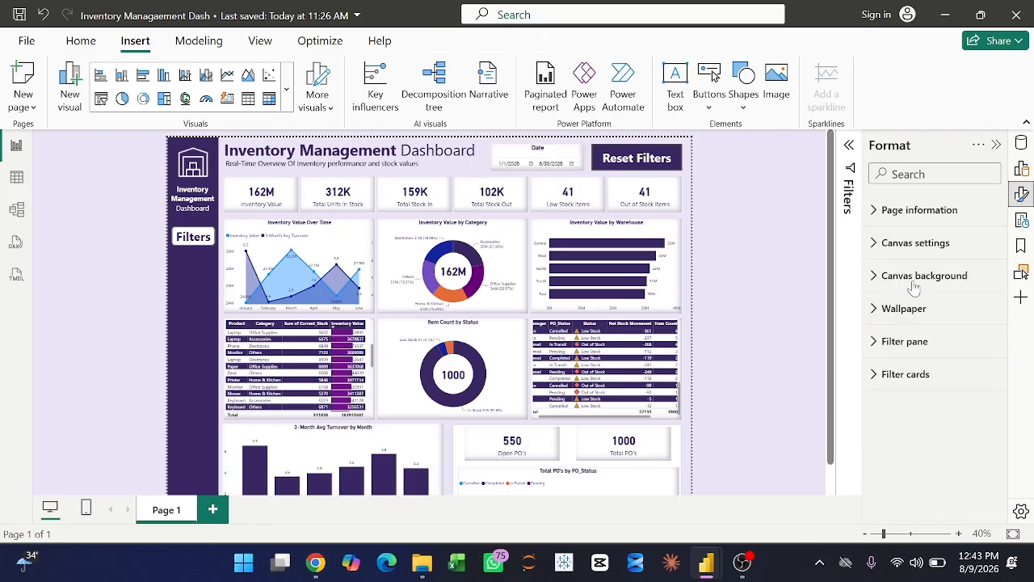
left_click(1023, 168)
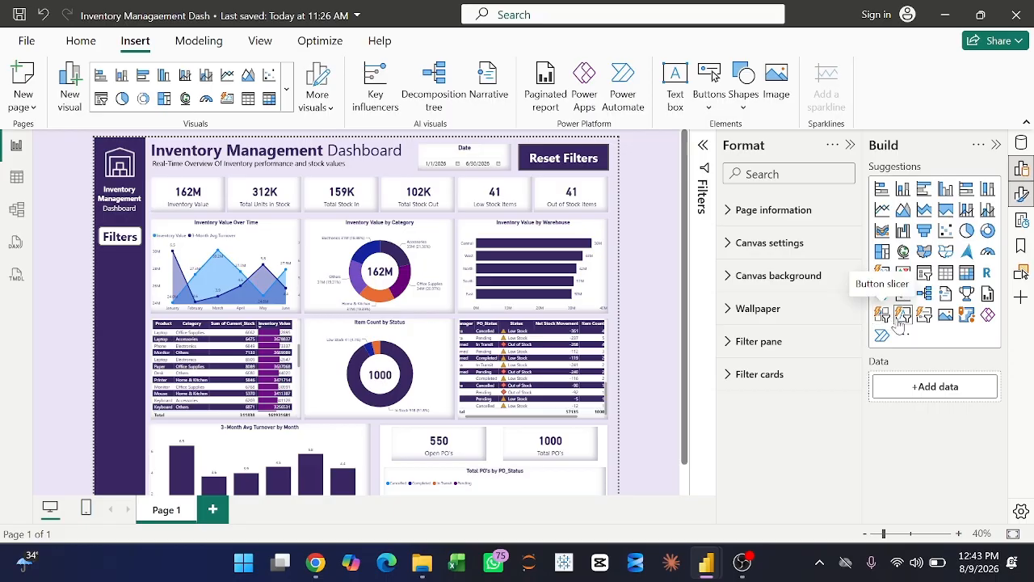
left_click(926, 274)
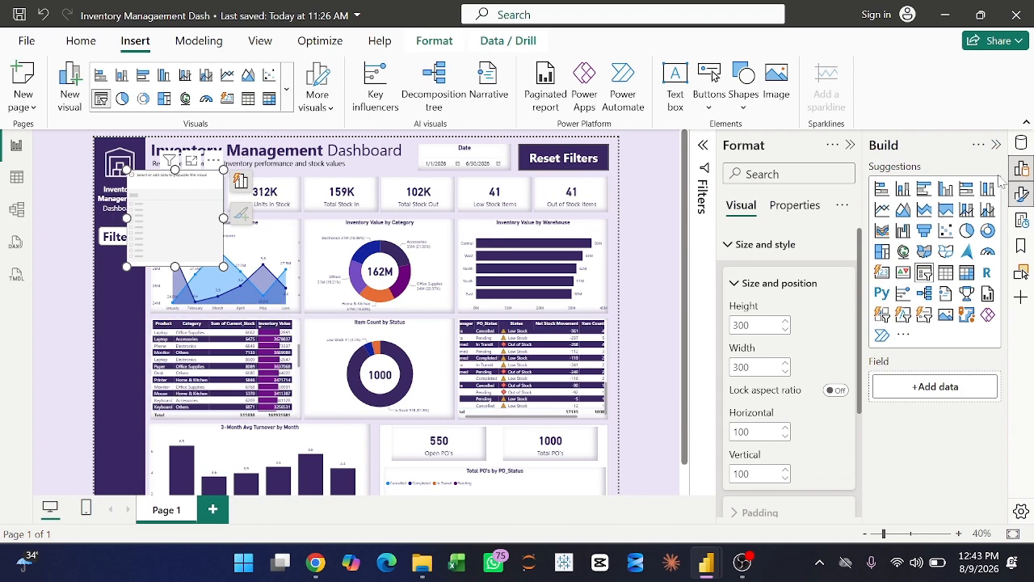
Search the data fields for "wa" and assign the Warehouse field to the new slicer.
left_click(1023, 144)
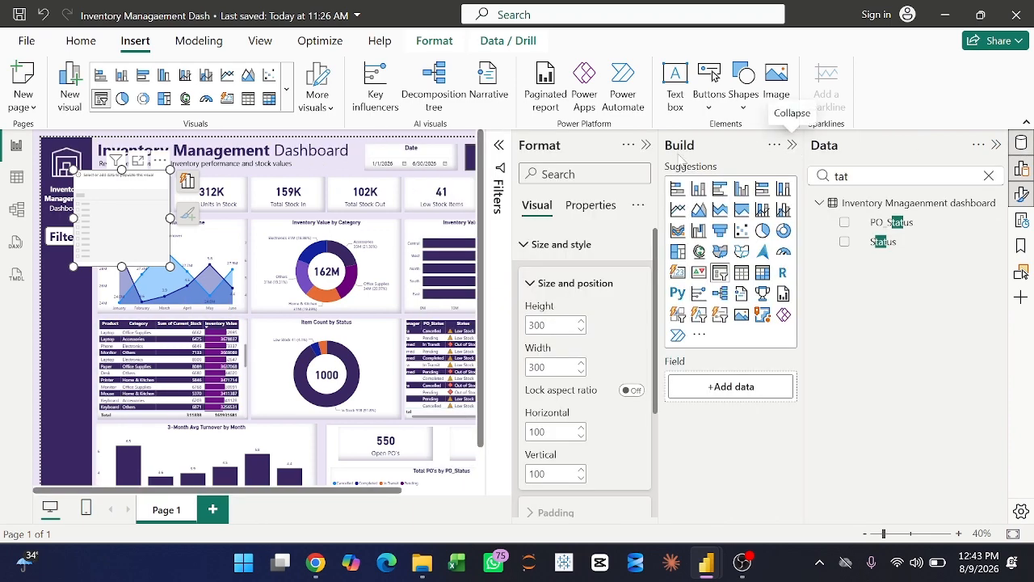
left_click(647, 145)
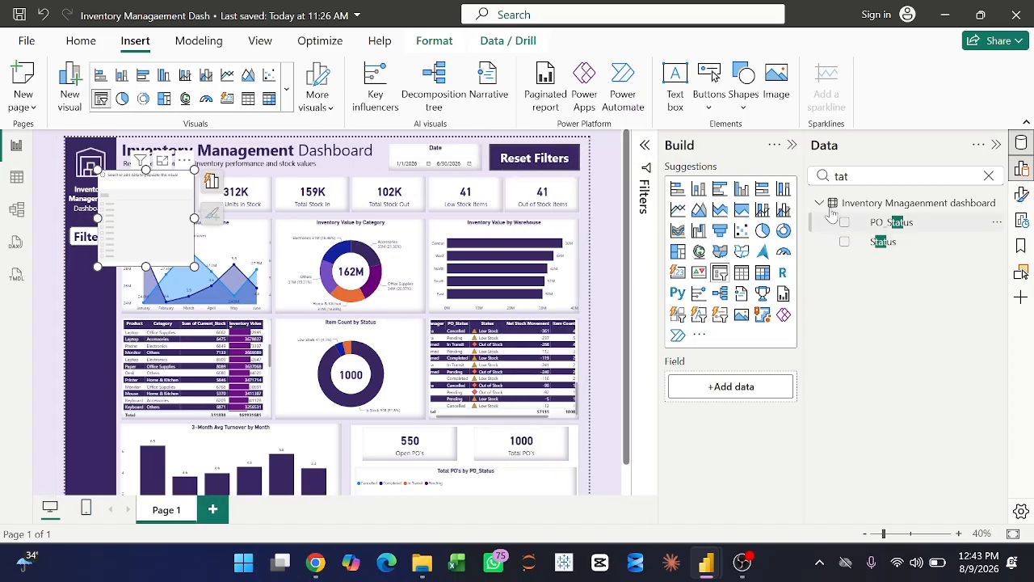
key("BackSpace")
key("BackSpace")
key("BackSpace")
type("wa")
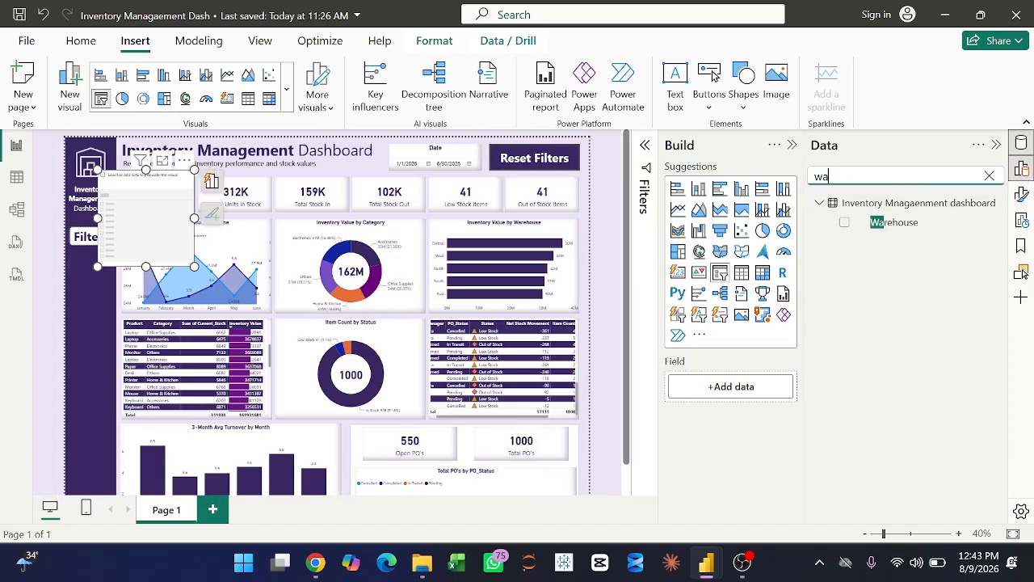
left_click_drag(875, 221, 738, 393)
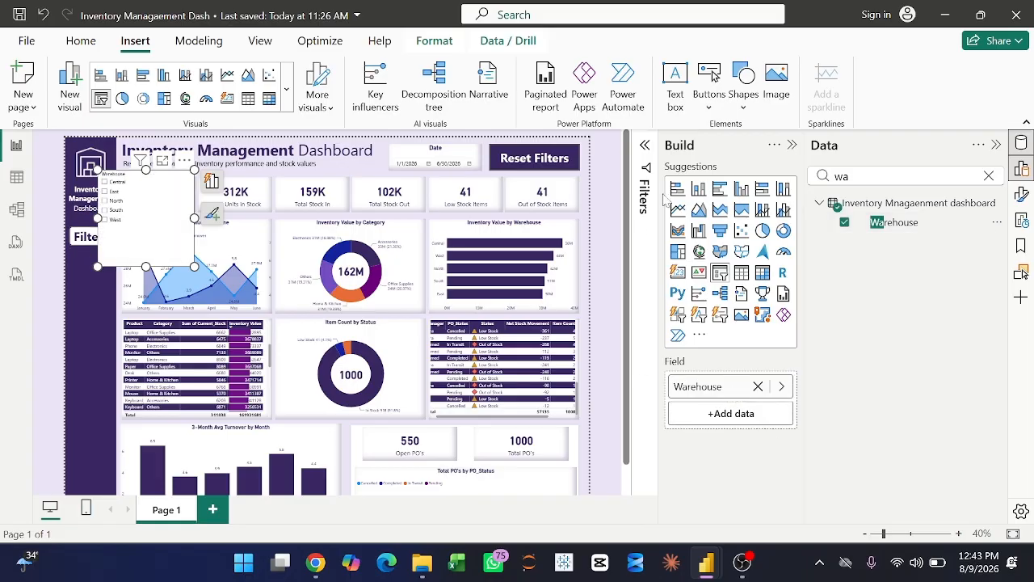
Change the Warehouse slicer's style to Dropdown.
left_click(1022, 194)
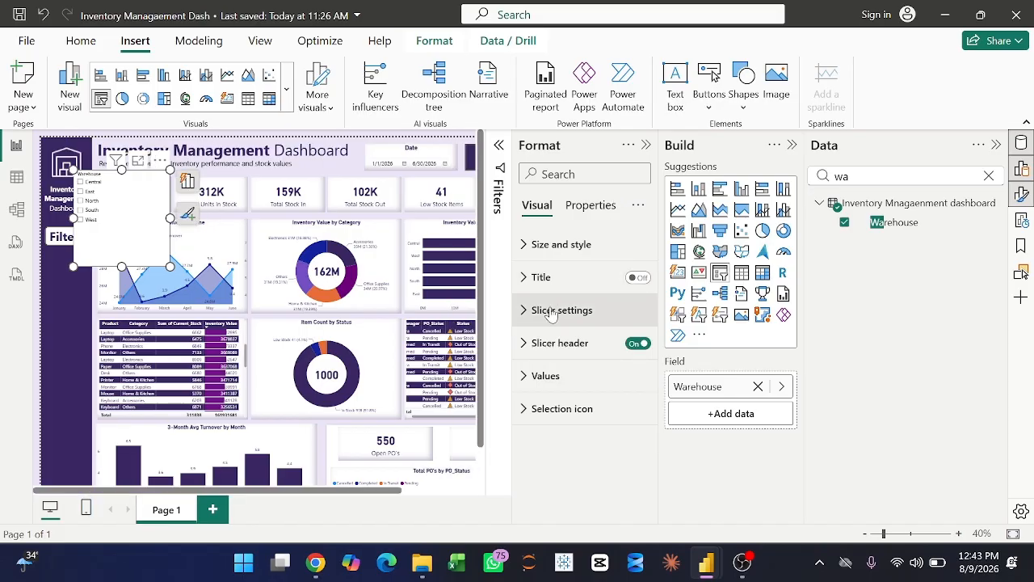
left_click(551, 313)
left_click(588, 394)
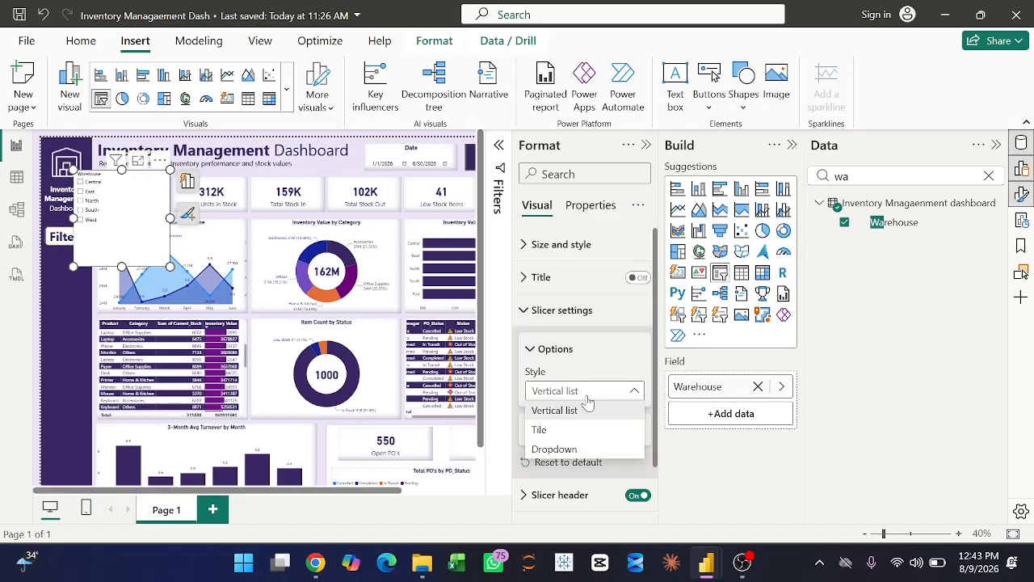
left_click(556, 450)
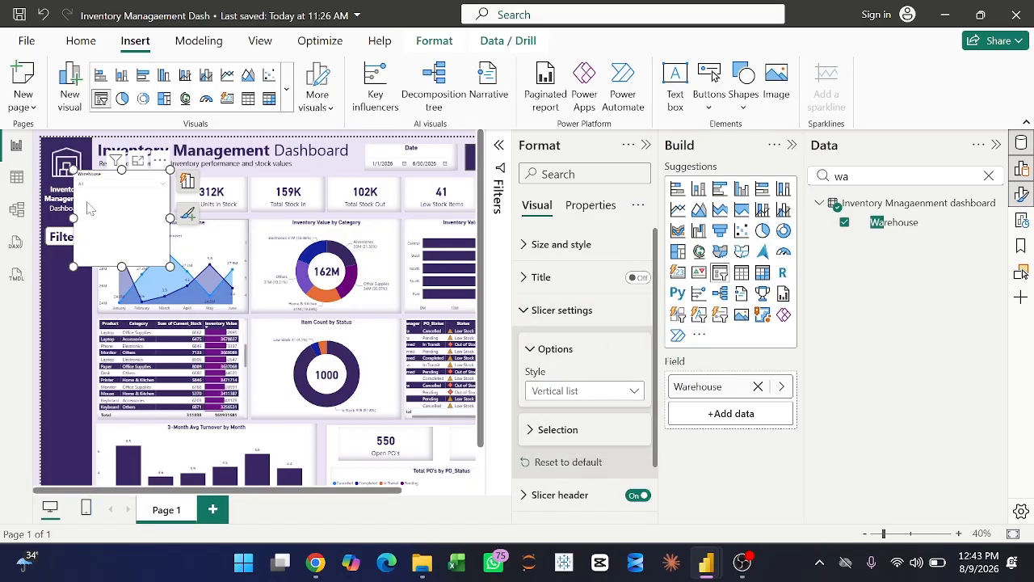
Shrink the Warehouse slicer to the sidebar's width and place it just beneath the Filters button.
left_click_drag(122, 266, 89, 277)
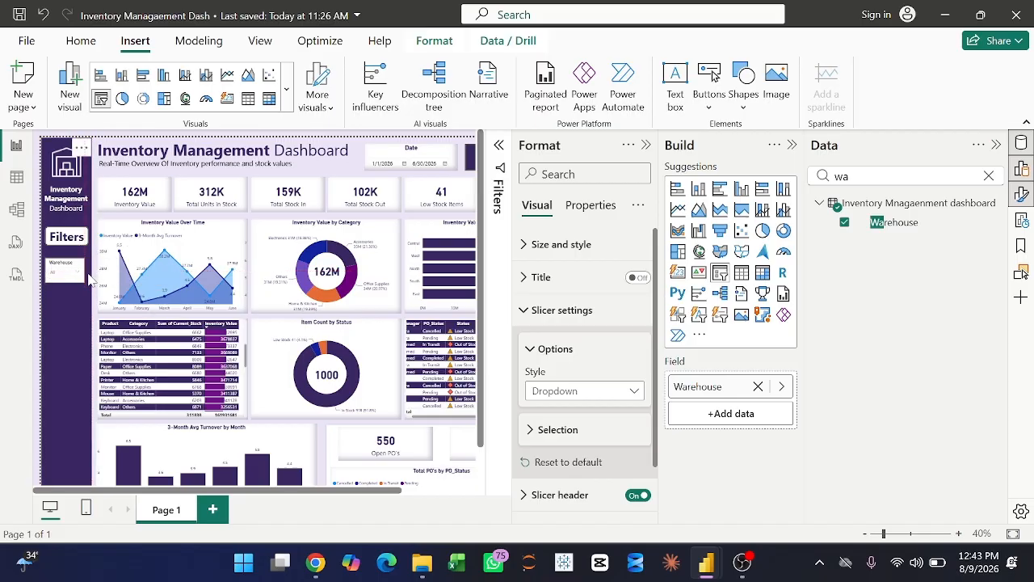
left_click(89, 275)
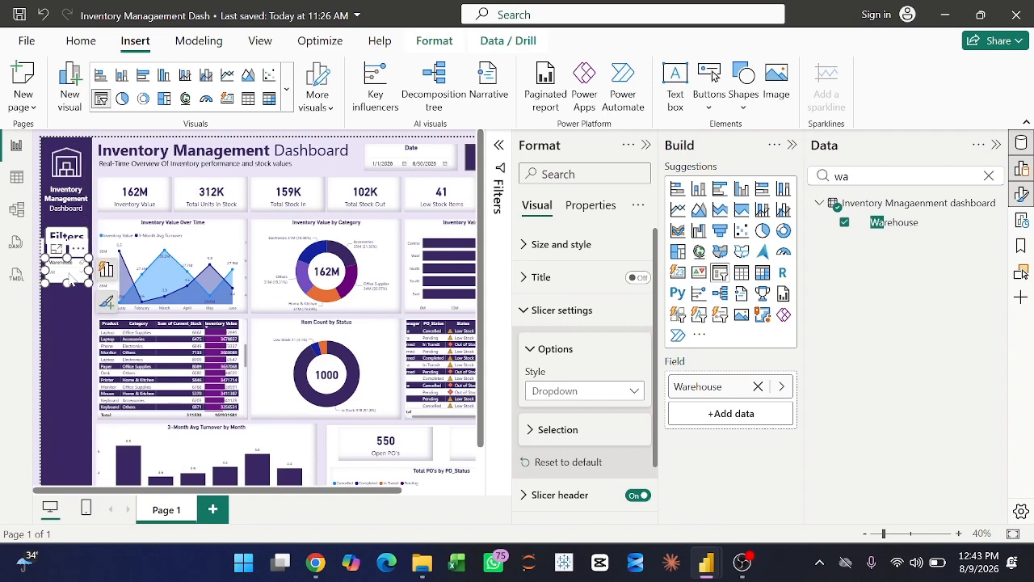
left_click_drag(68, 282, 68, 274)
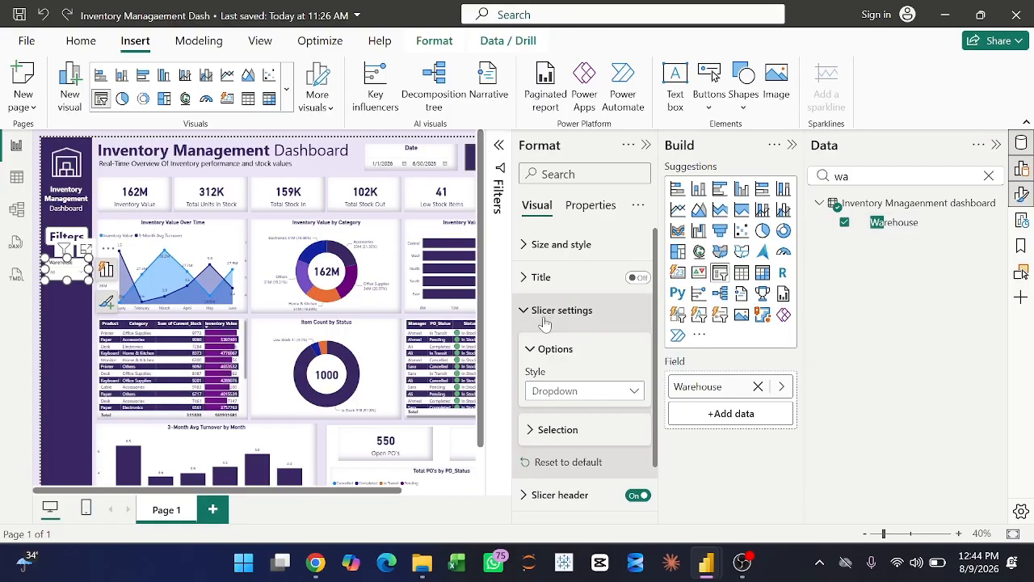
Set the Warehouse slicer header's font color to white.
scroll(558, 339, "down", 1)
scroll(545, 311, "up", 1)
left_click(536, 314)
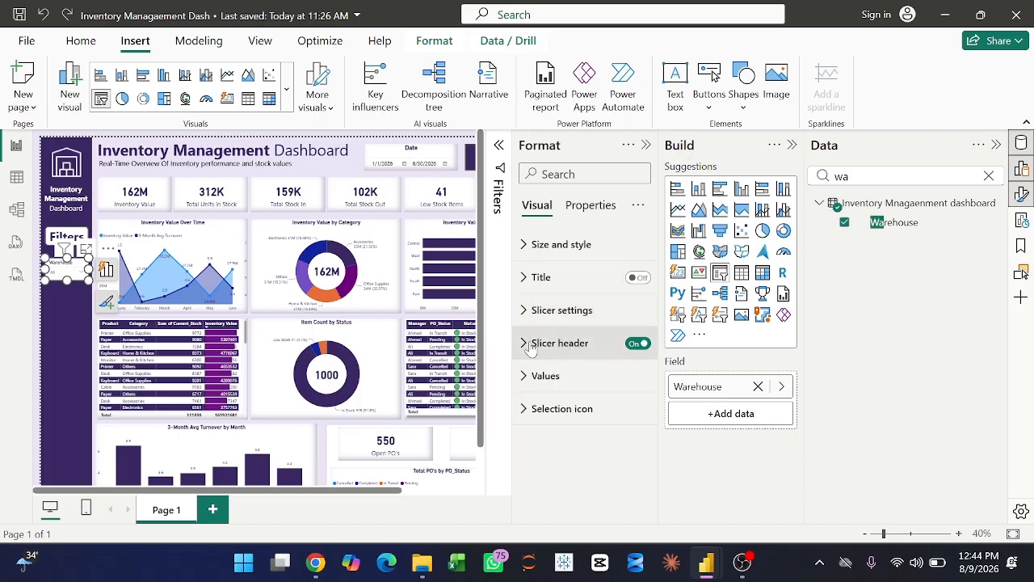
left_click(532, 344)
scroll(558, 380, "down", 2)
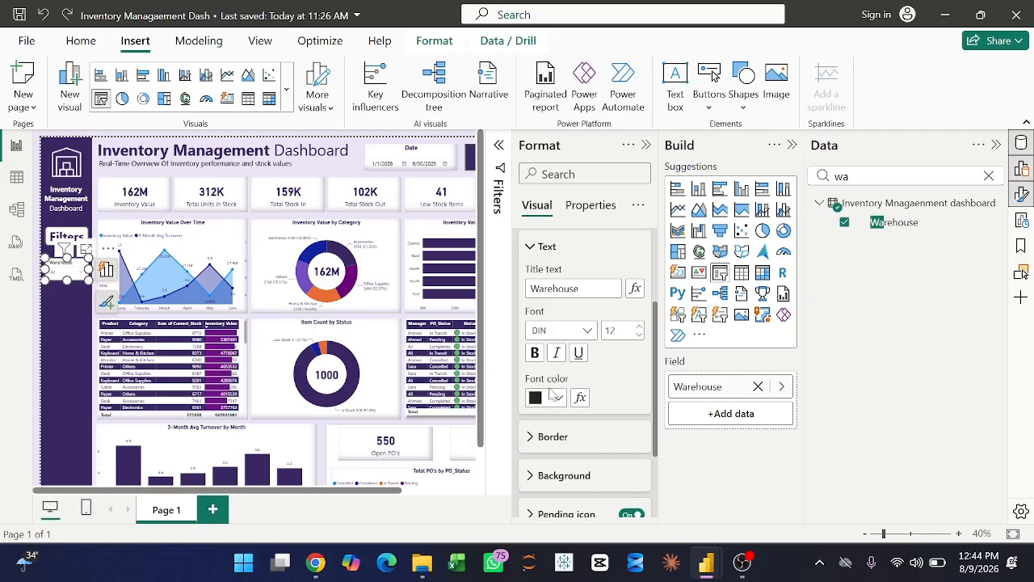
left_click(556, 398)
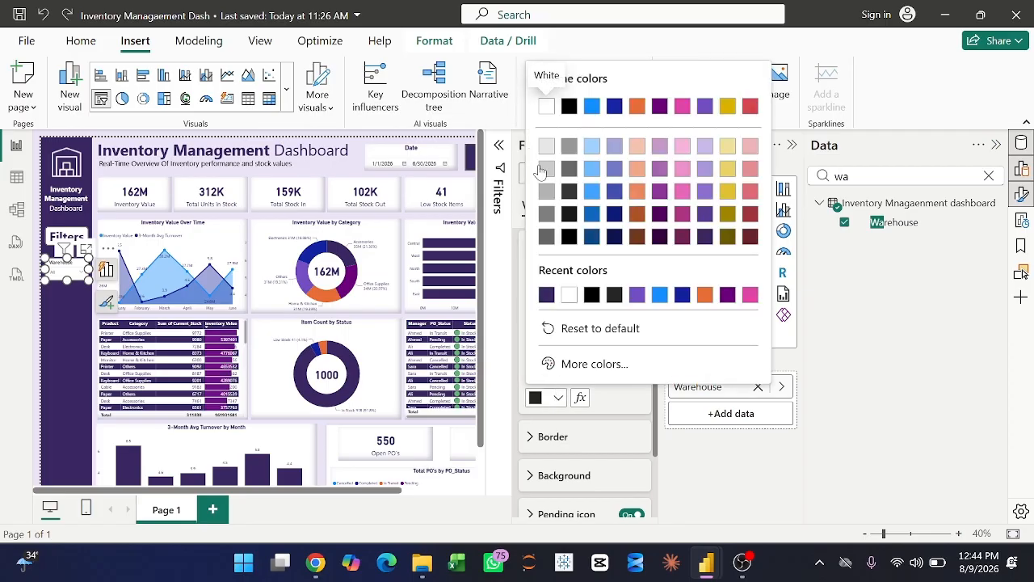
left_click(569, 294)
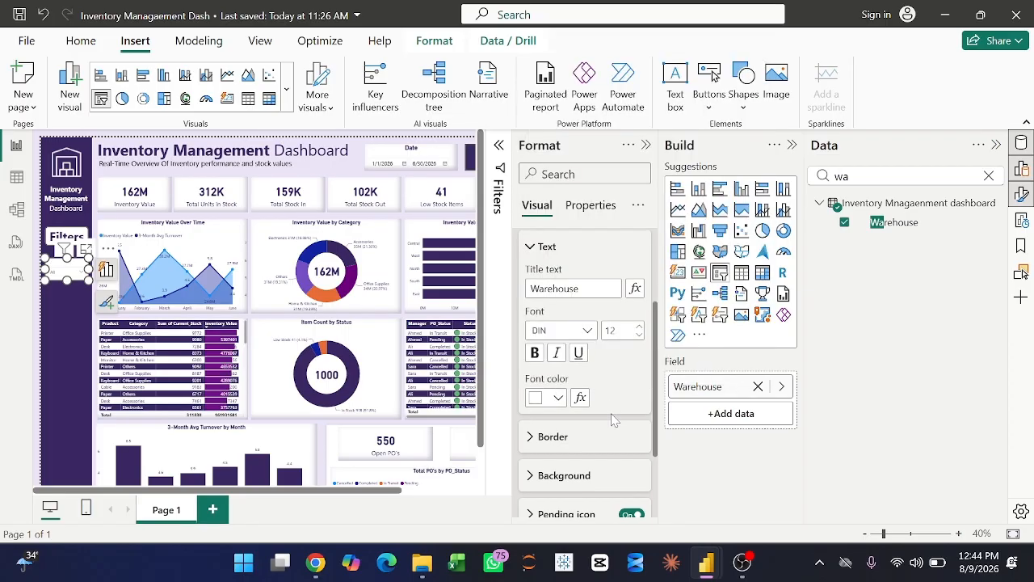
Fill the slicer header's background with dark purple and set its font size to 14.
scroll(611, 413, "down", 2)
left_click(541, 371)
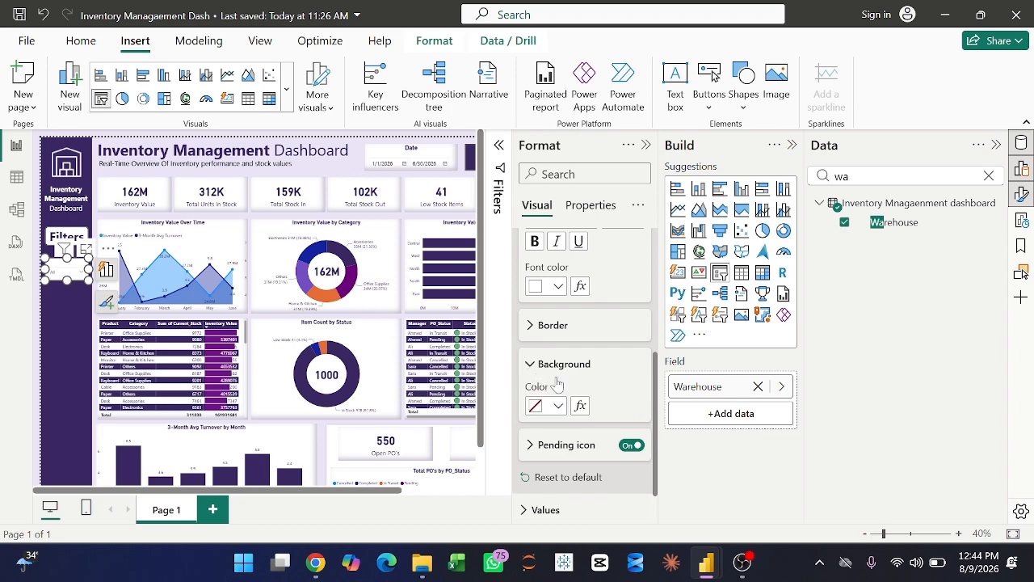
scroll(549, 380, "down", 1)
left_click(557, 366)
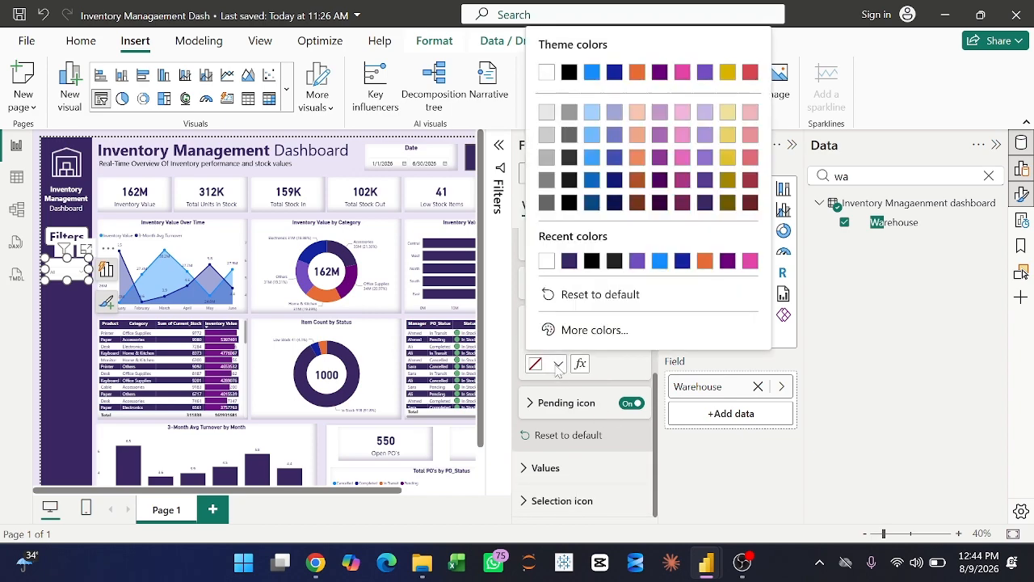
left_click(569, 263)
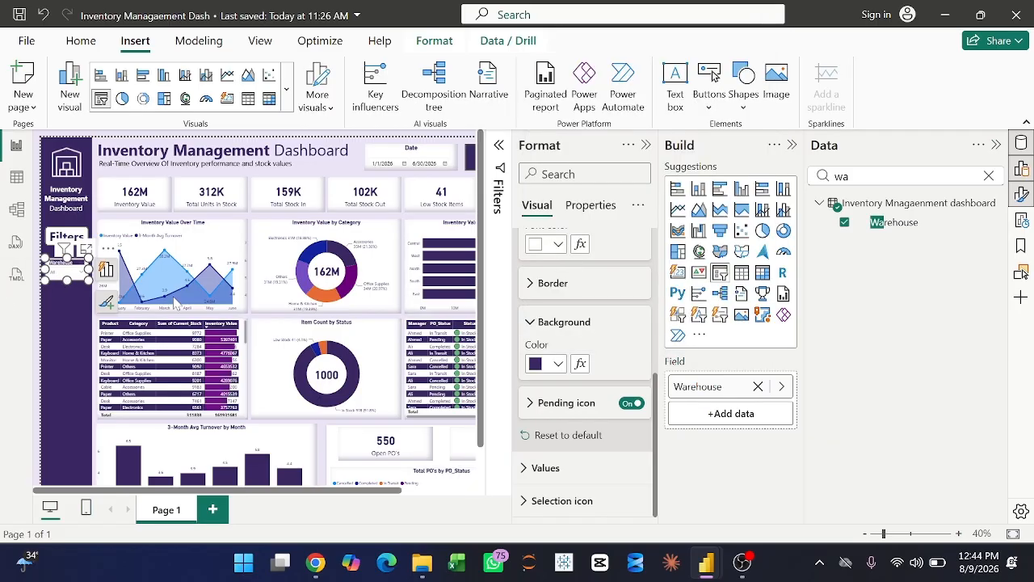
scroll(582, 364, "up", 3)
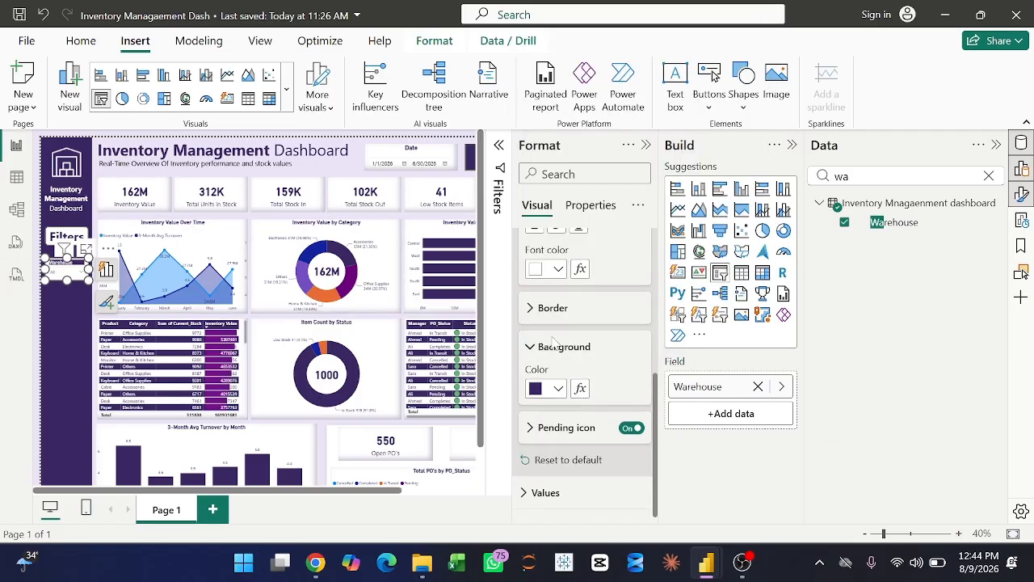
scroll(639, 372, "down", 1)
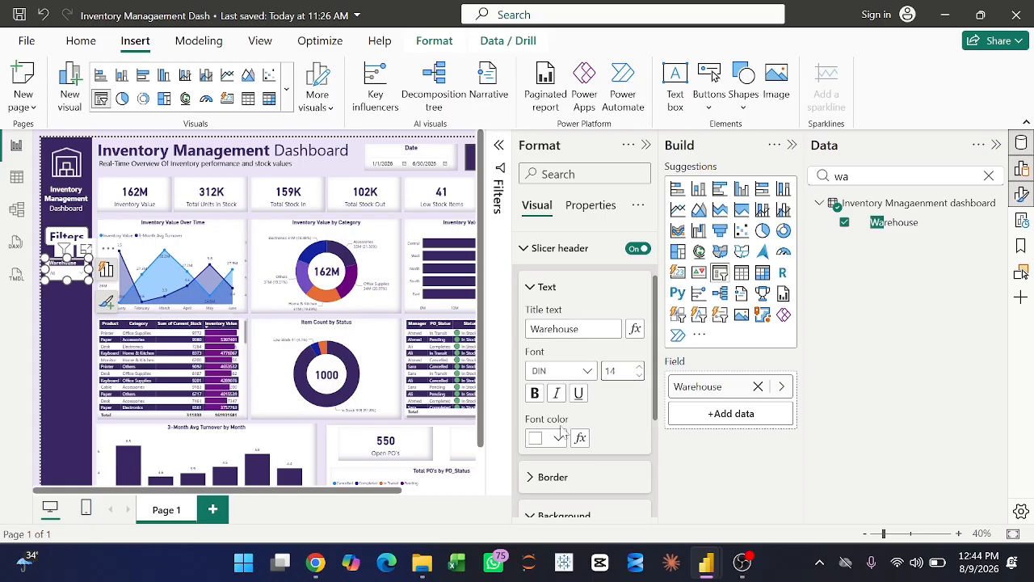
Set the font color of the Warehouse slicer's values to white.
scroll(564, 431, "down", 4)
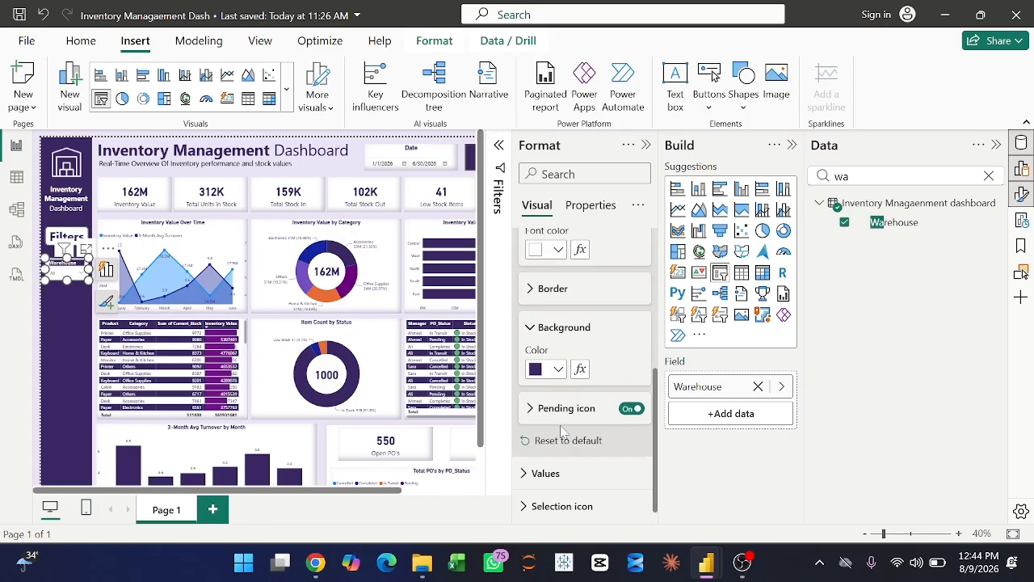
left_click(563, 474)
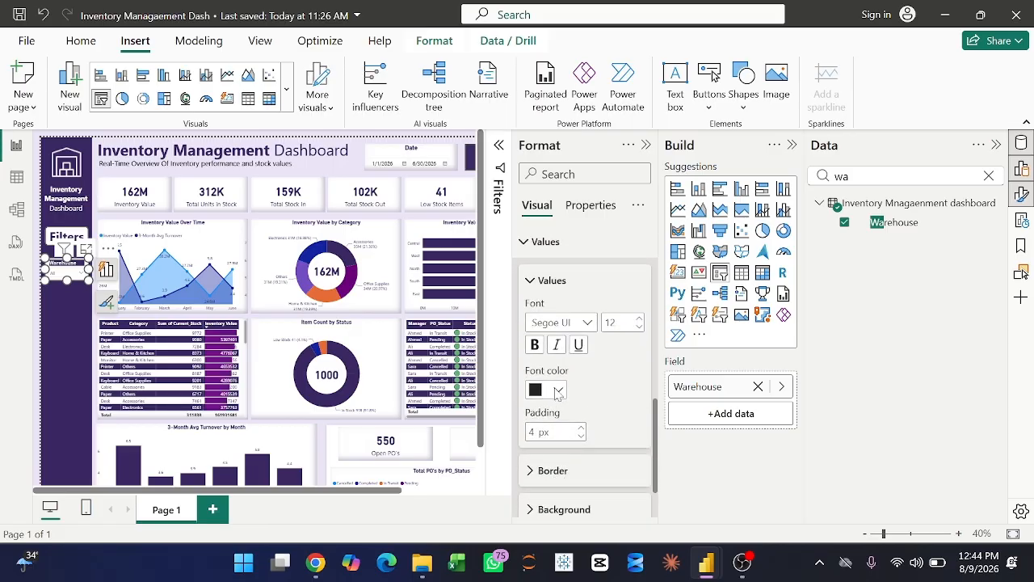
left_click(557, 391)
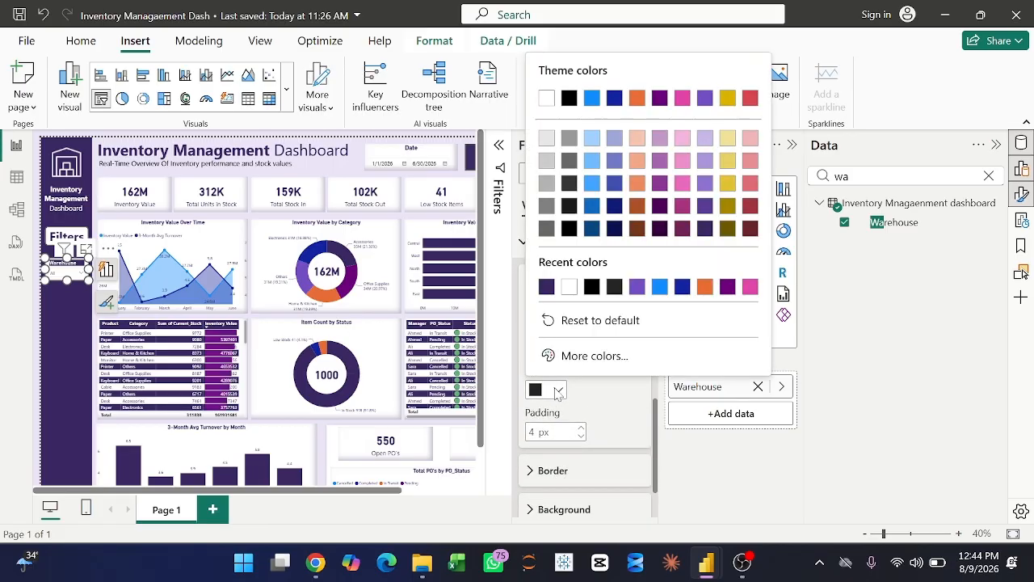
left_click(569, 287)
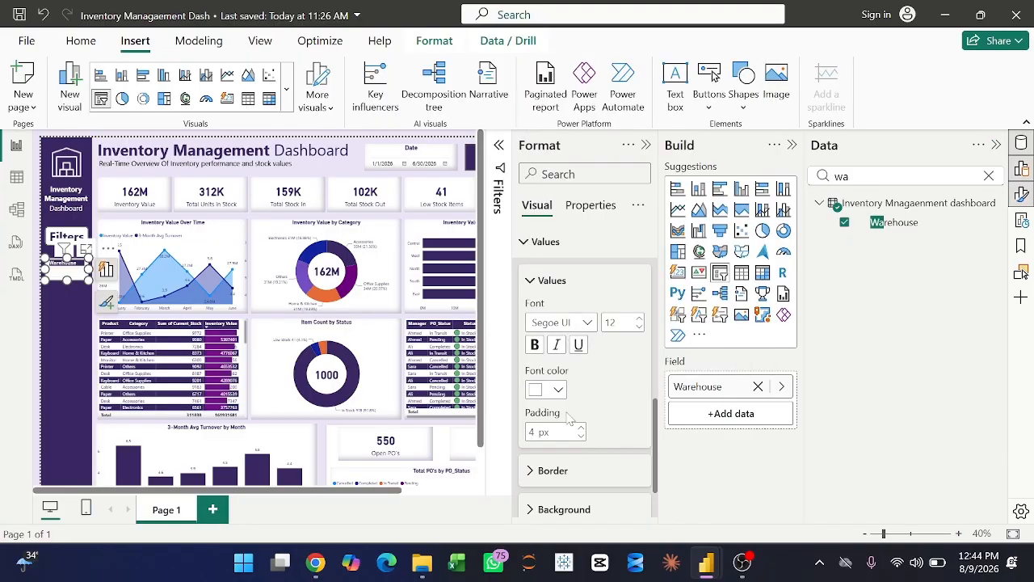
Fill the background of the Warehouse slicer's values with dark purple.
scroll(571, 414, "down", 1)
left_click(607, 436)
scroll(607, 436, "down", 1)
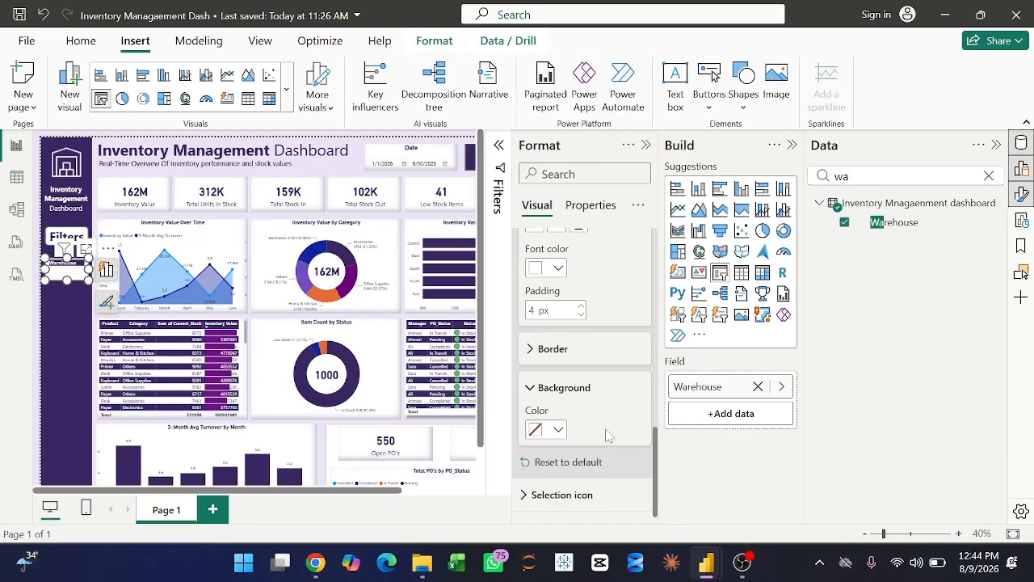
left_click(537, 436)
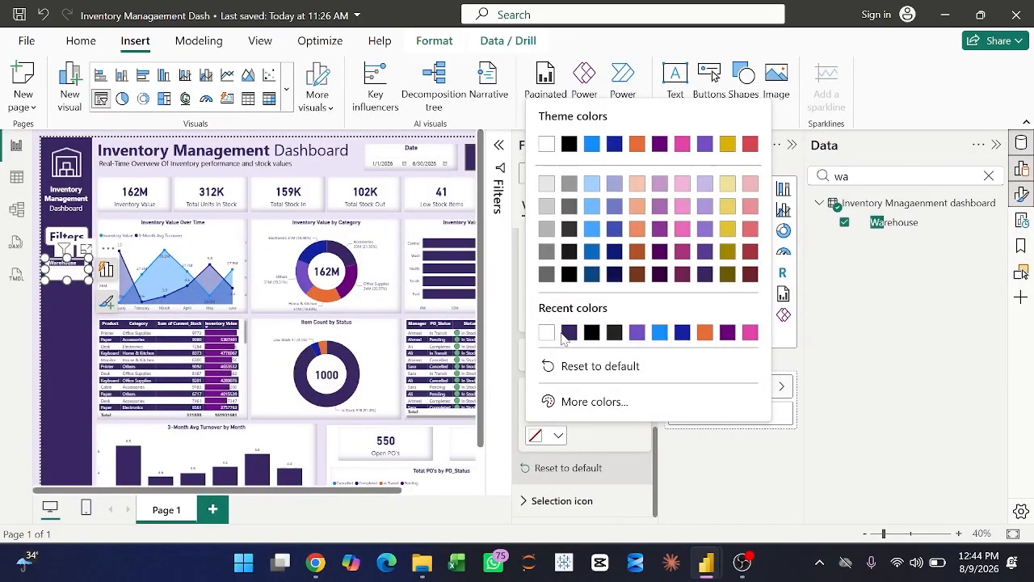
left_click(569, 335)
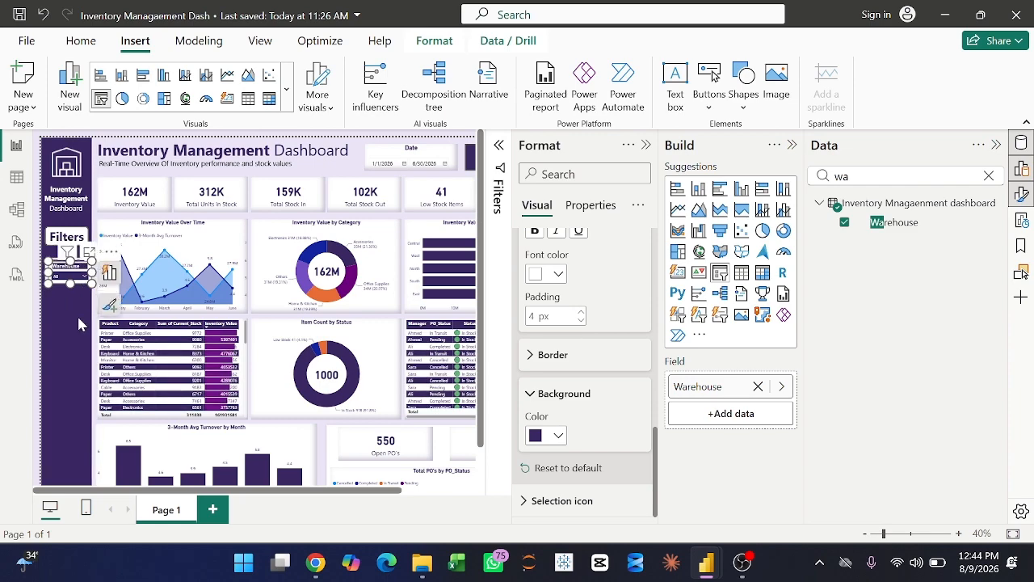
Duplicate the Warehouse slicer twice and stack both copies below the original on the sidebar.
key("ctrl+v")
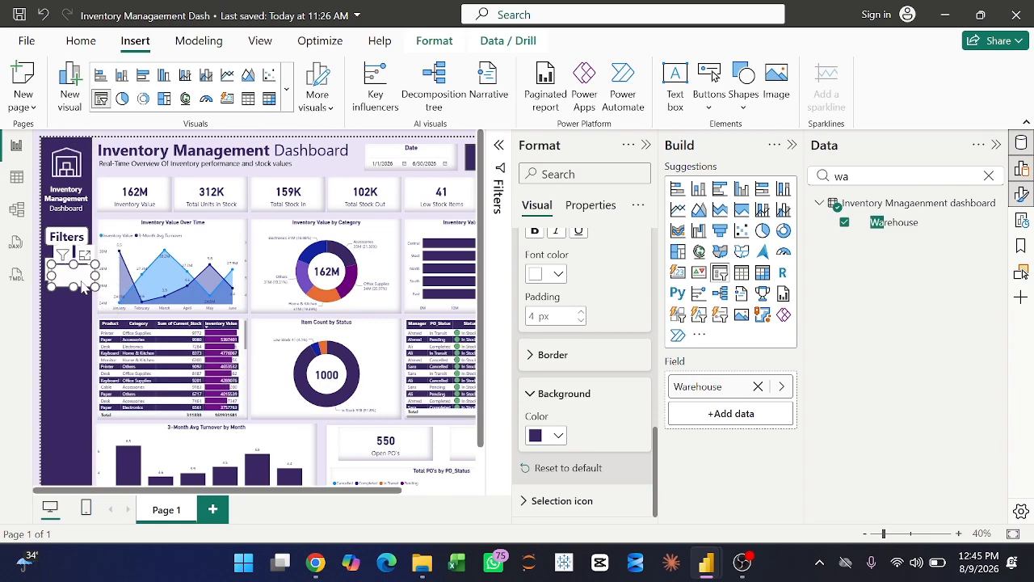
left_click_drag(84, 291, 76, 350)
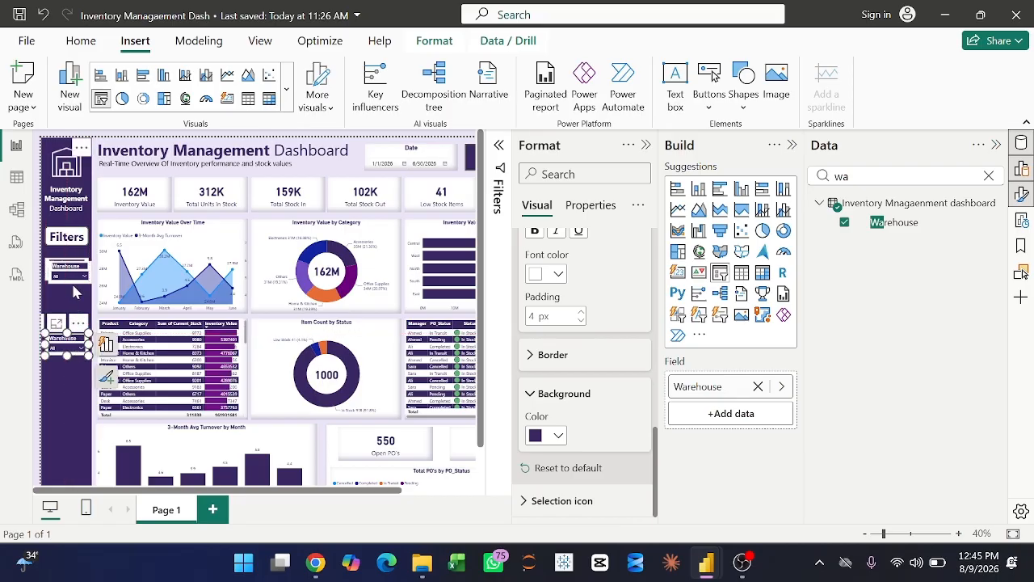
left_click_drag(74, 282, 73, 318)
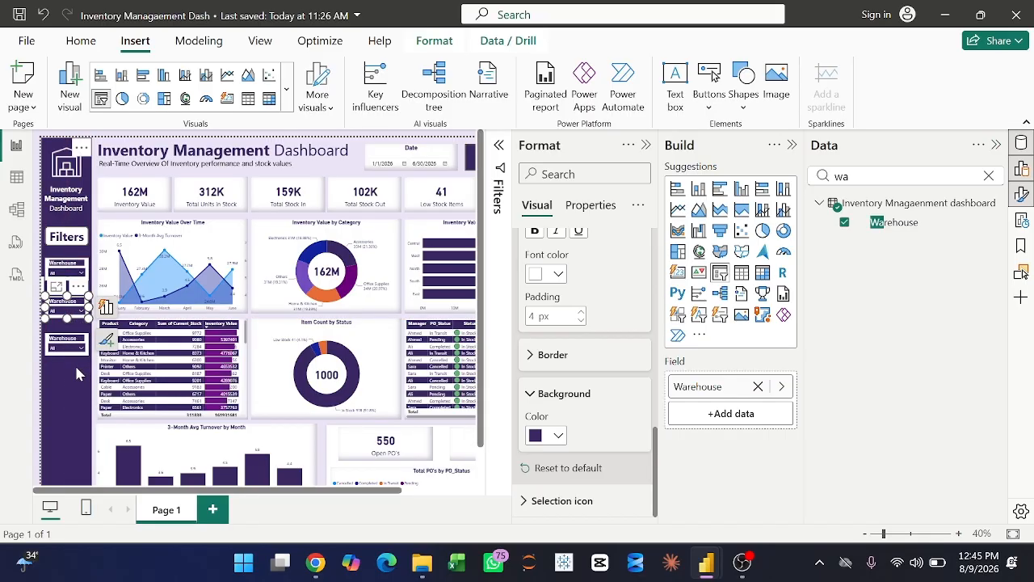
left_click(81, 42)
left_click(135, 40)
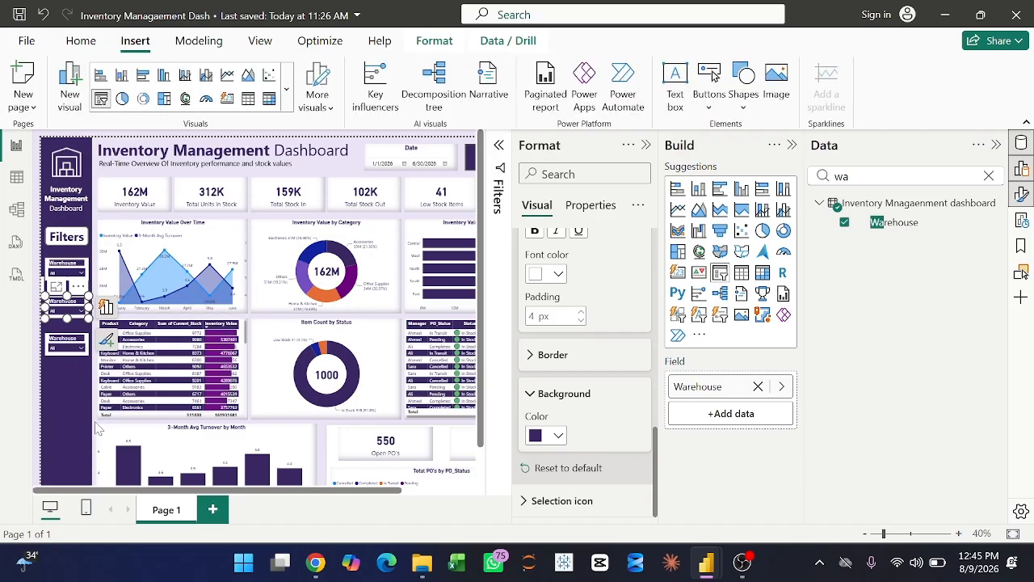
left_click(95, 428)
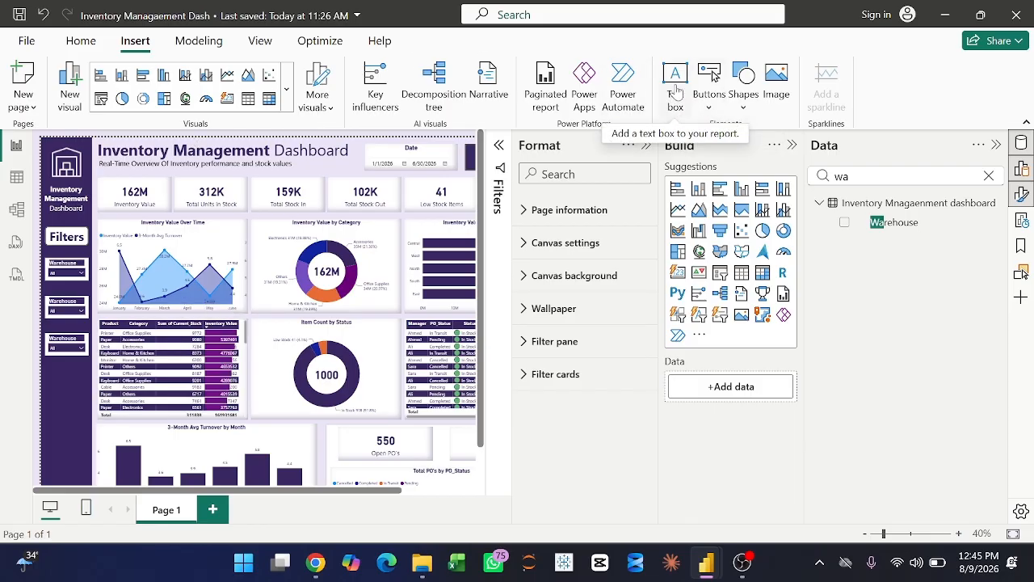
Add a text box to the report page and set its background color to purple #744ec2.
left_click(677, 93)
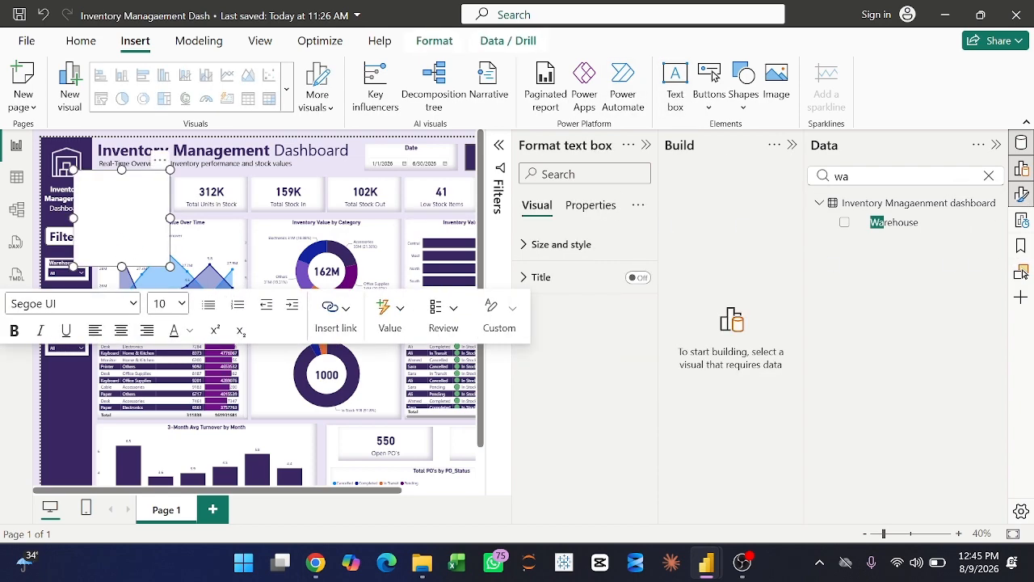
left_click(550, 246)
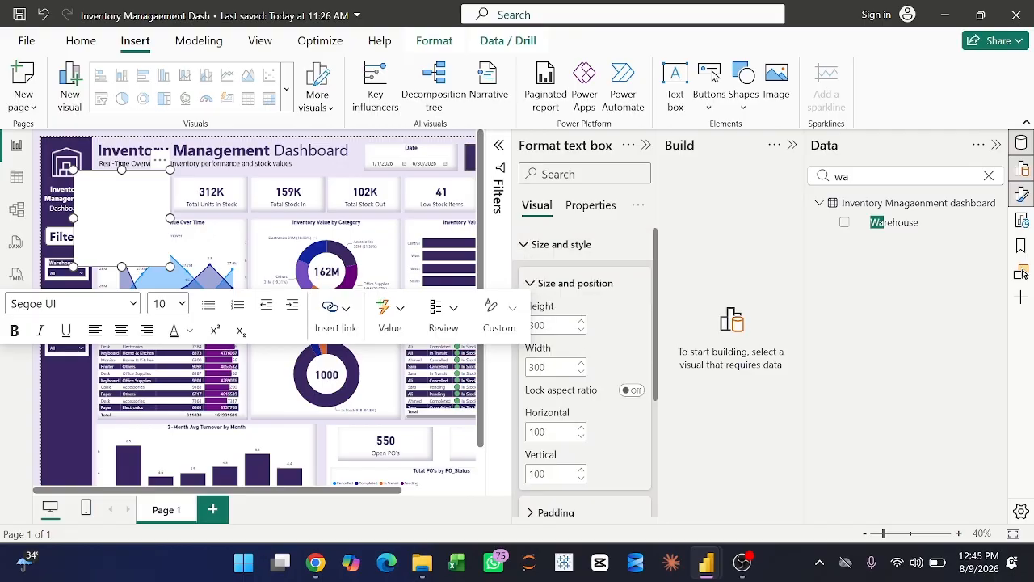
scroll(566, 356, "down", 3)
left_click(549, 366)
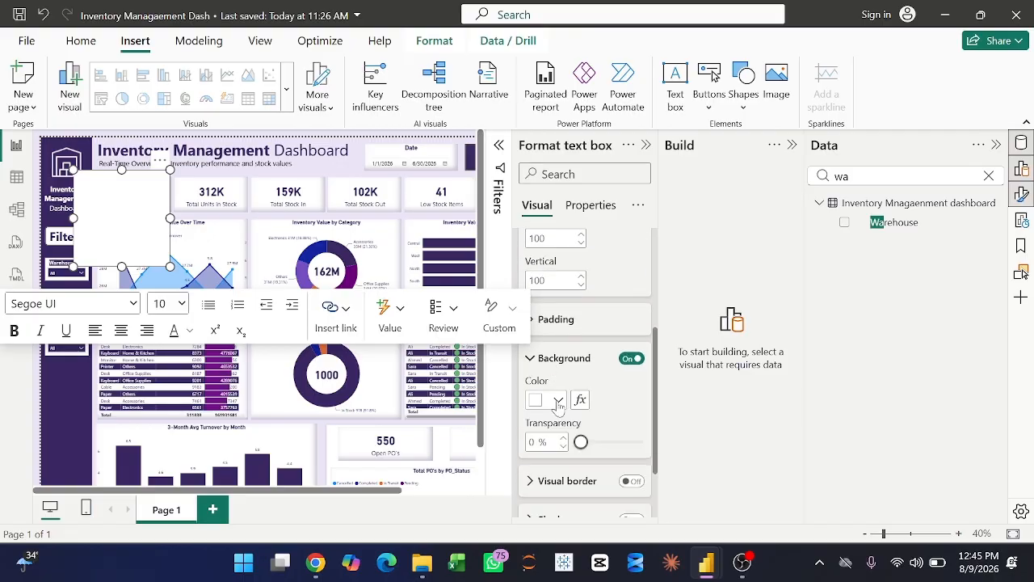
left_click(558, 400)
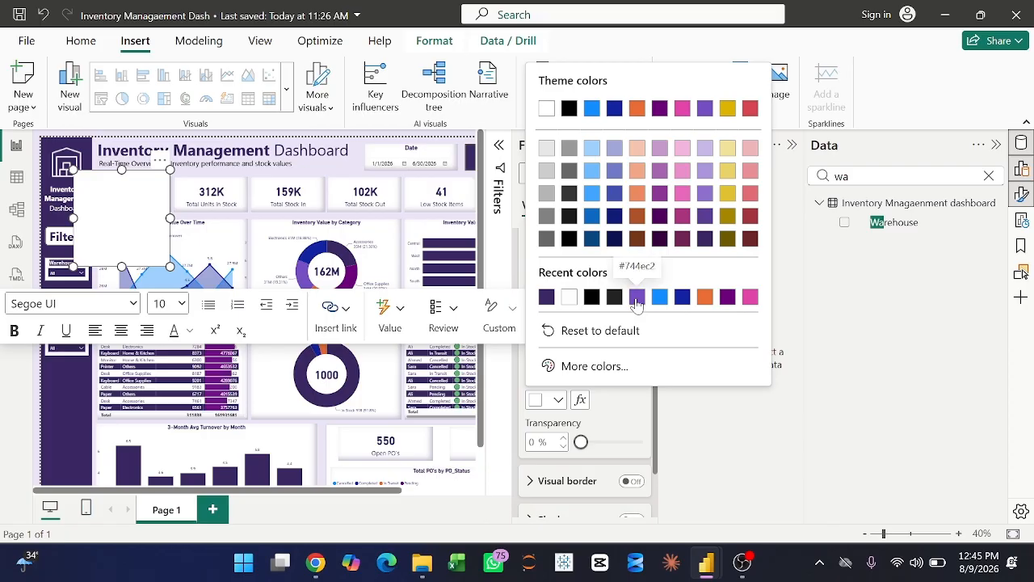
left_click(638, 296)
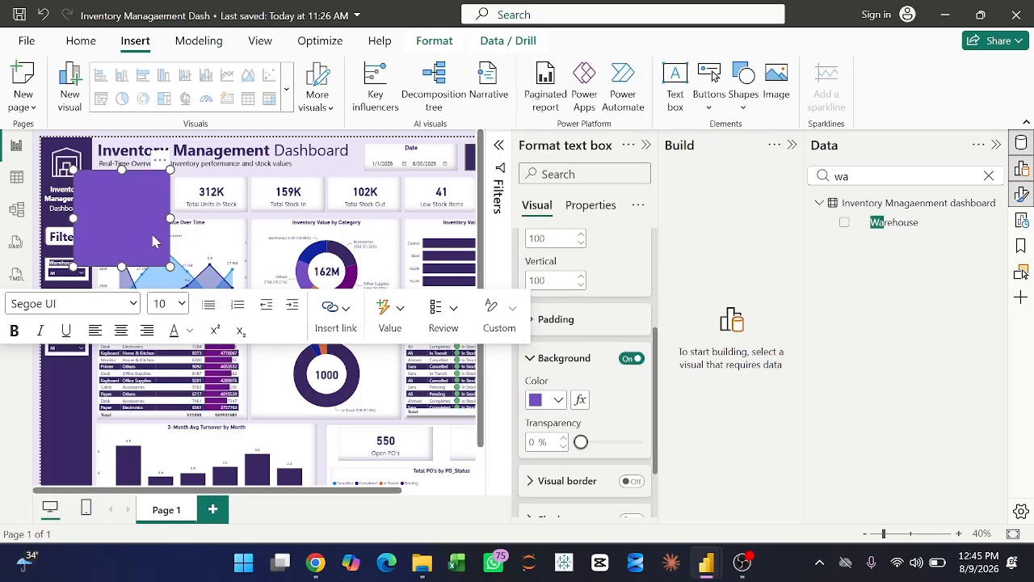
Narrow the purple text box to the sidebar's width, left-align its text and place it on the sidebar below the slicers.
left_click_drag(144, 222, 134, 219)
scroll(570, 382, "down", 1)
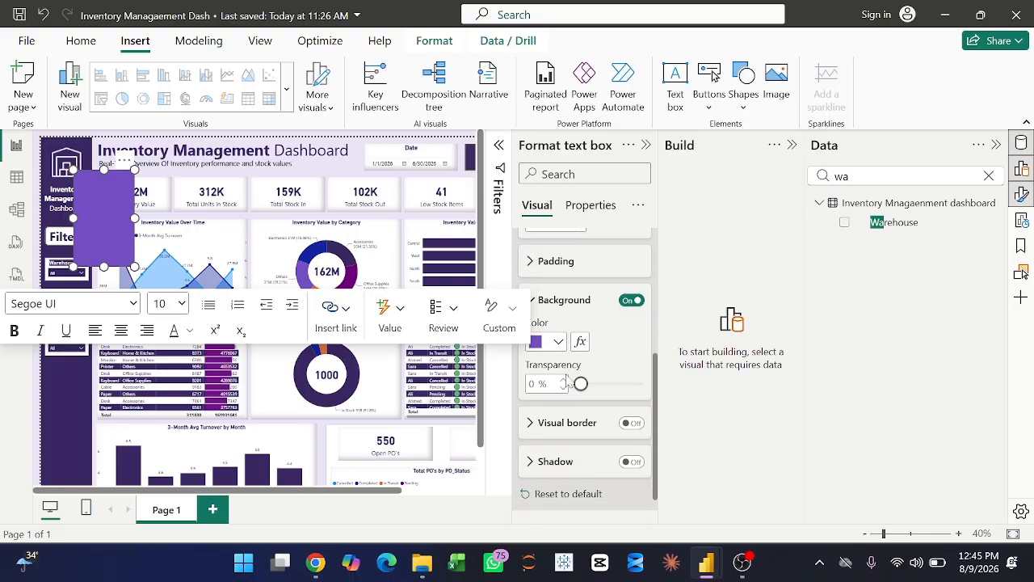
scroll(570, 382, "up", 3)
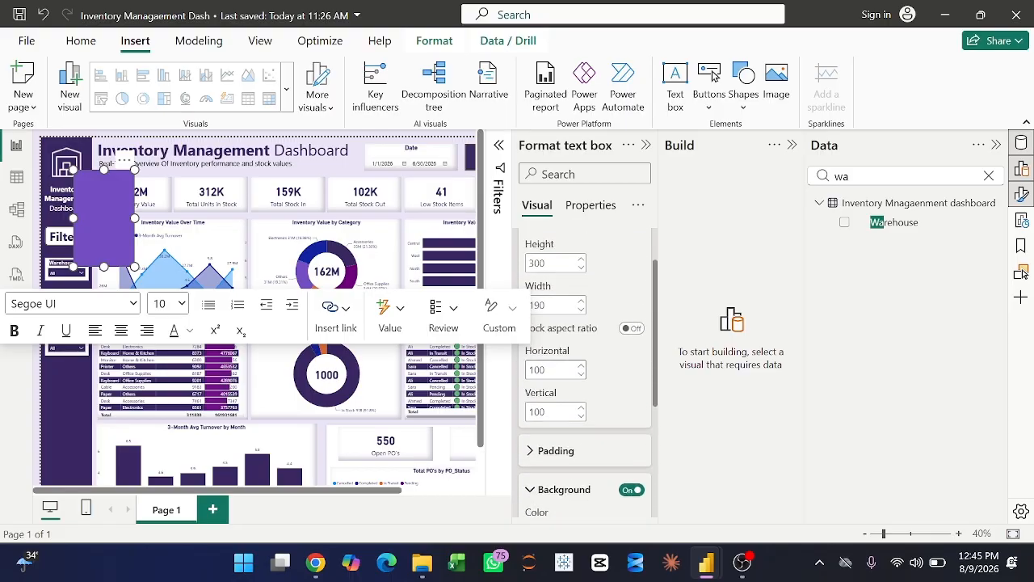
scroll(569, 380, "down", 5)
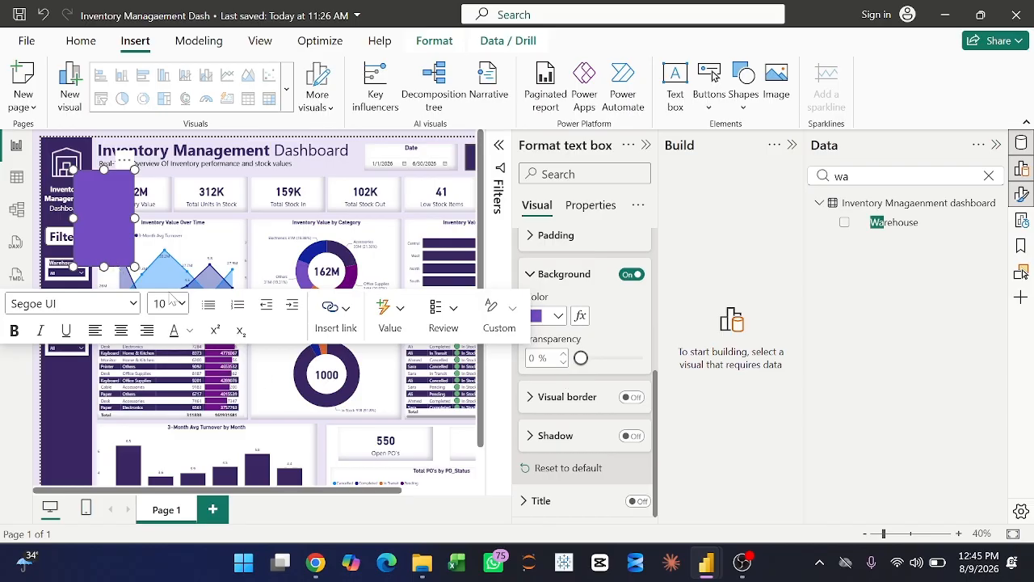
left_click(94, 330)
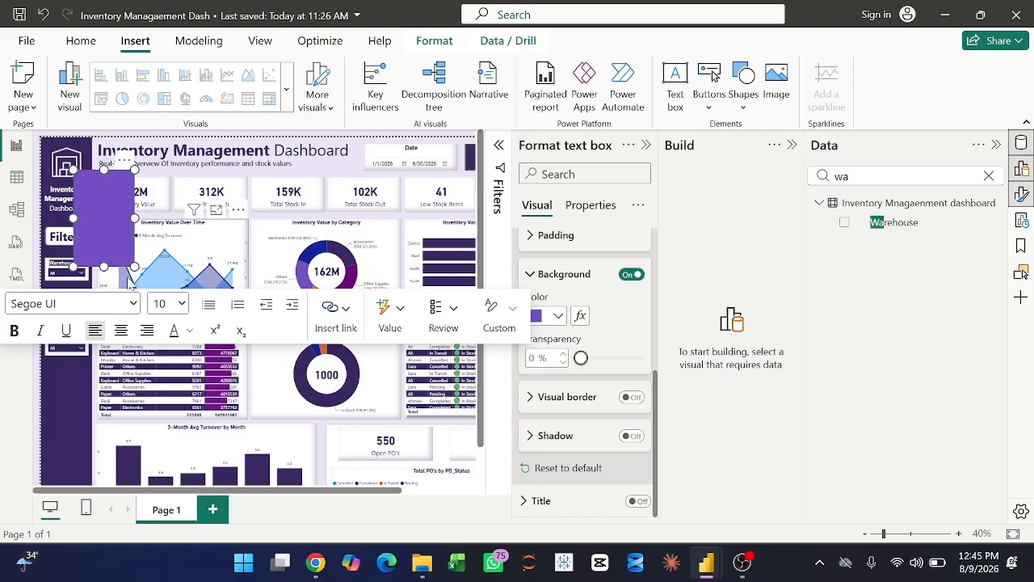
left_click_drag(125, 271, 90, 478)
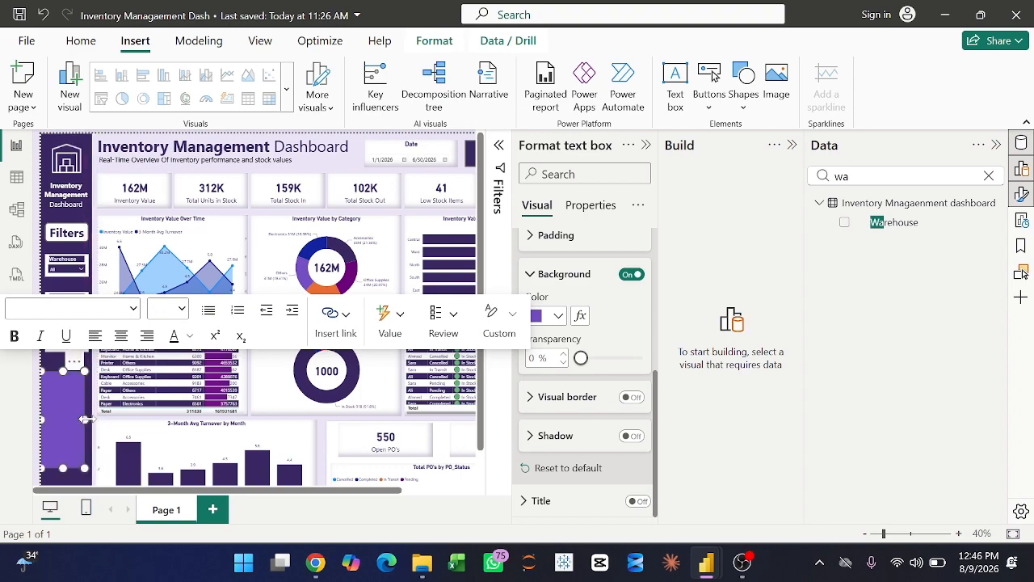
left_click_drag(86, 419, 88, 419)
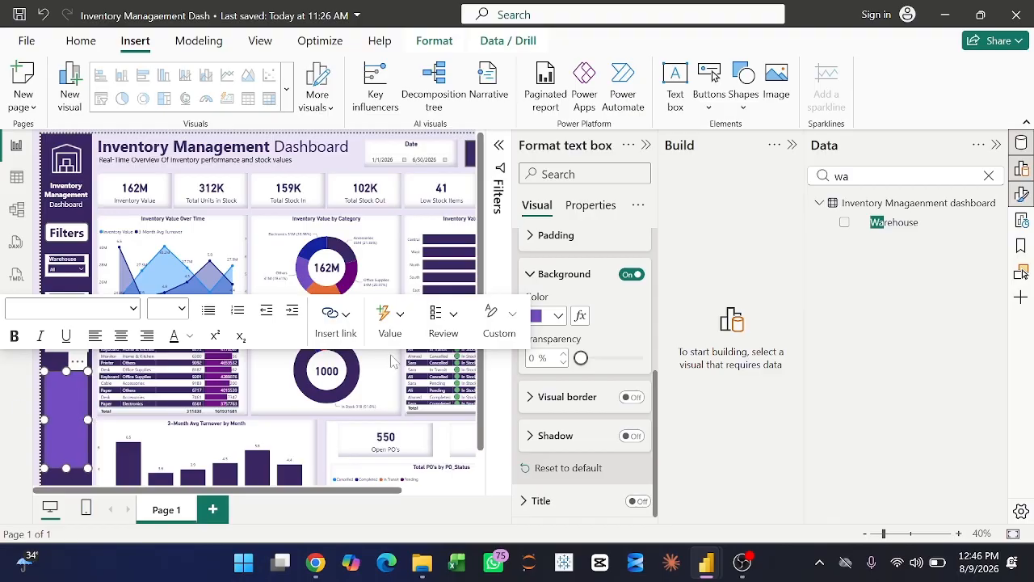
Hide the Build and Format panes and adjust the purple text box's upper edge to sit just below the third slicer.
left_click(796, 145)
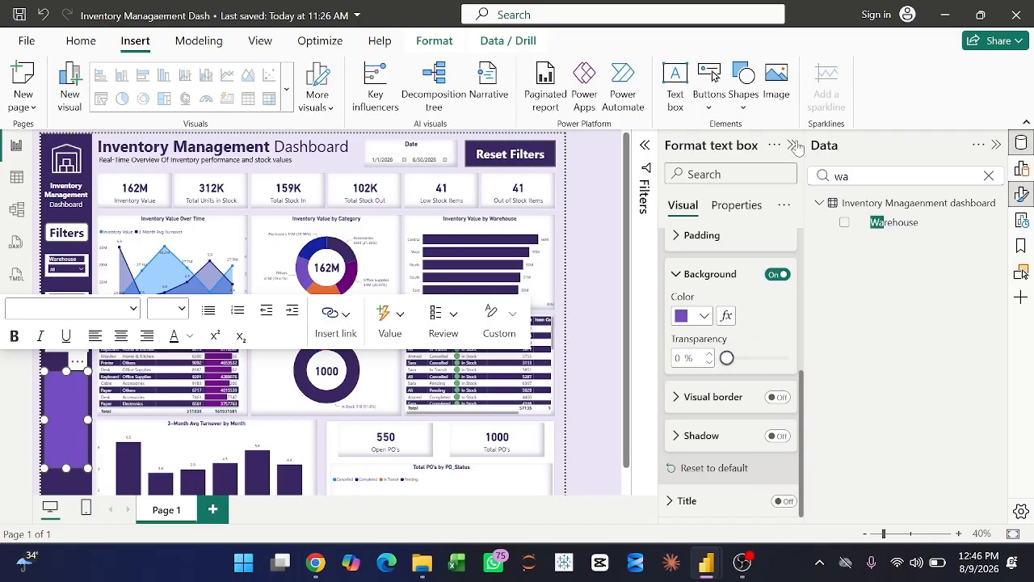
left_click(788, 144)
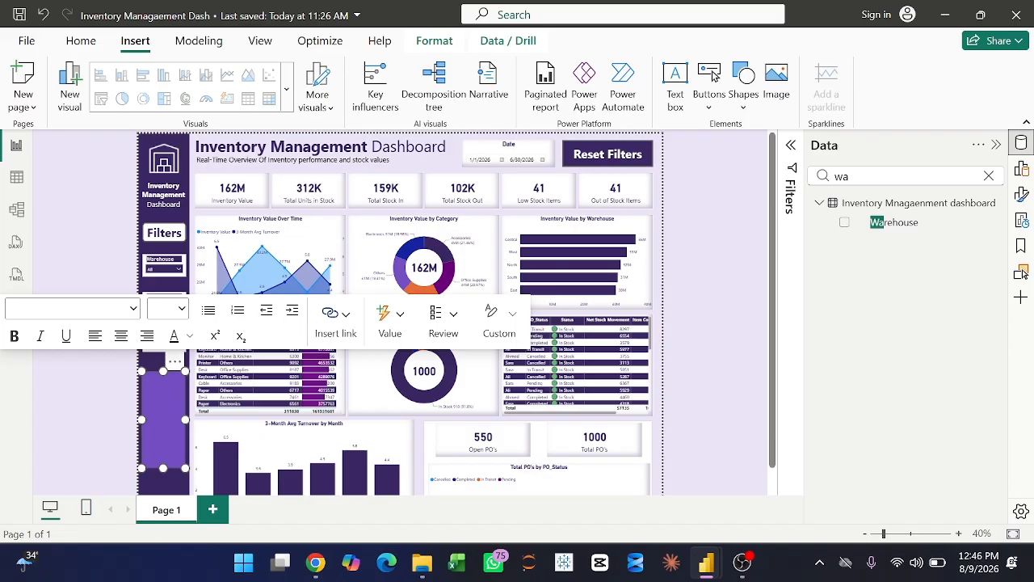
left_click(164, 370)
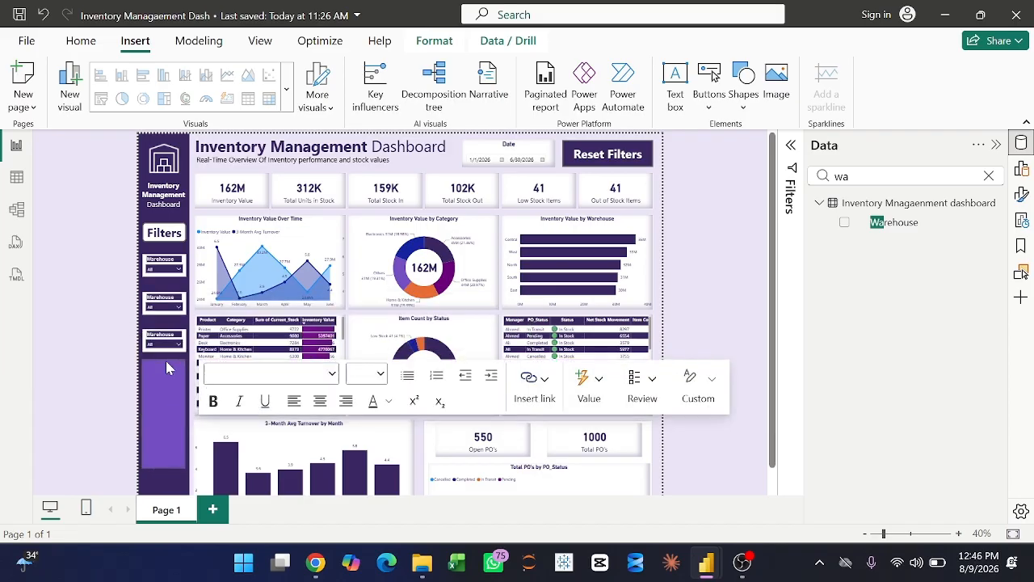
left_click_drag(165, 364, 166, 365)
scroll(276, 343, "down", 2)
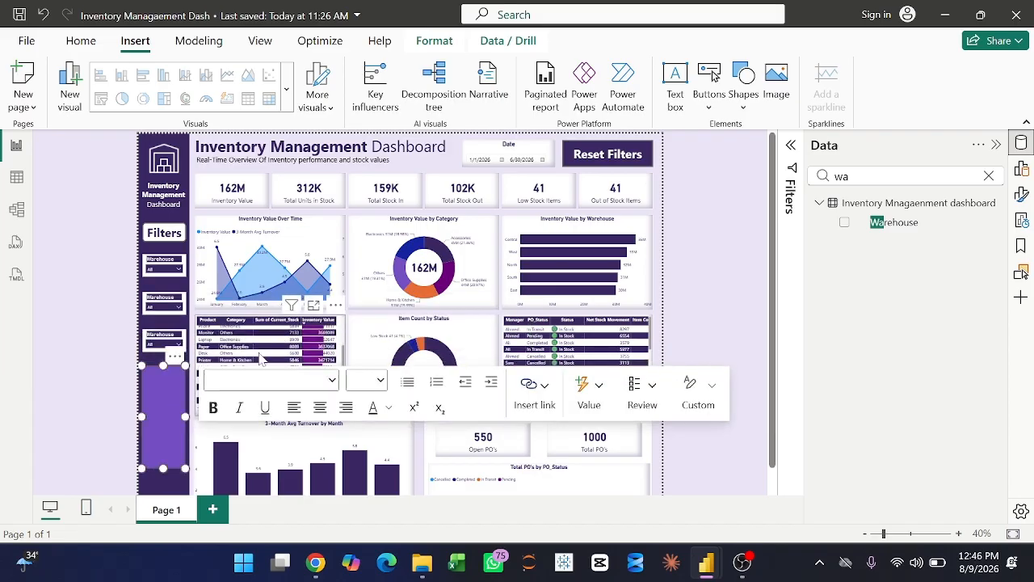
scroll(192, 471, "down", 2)
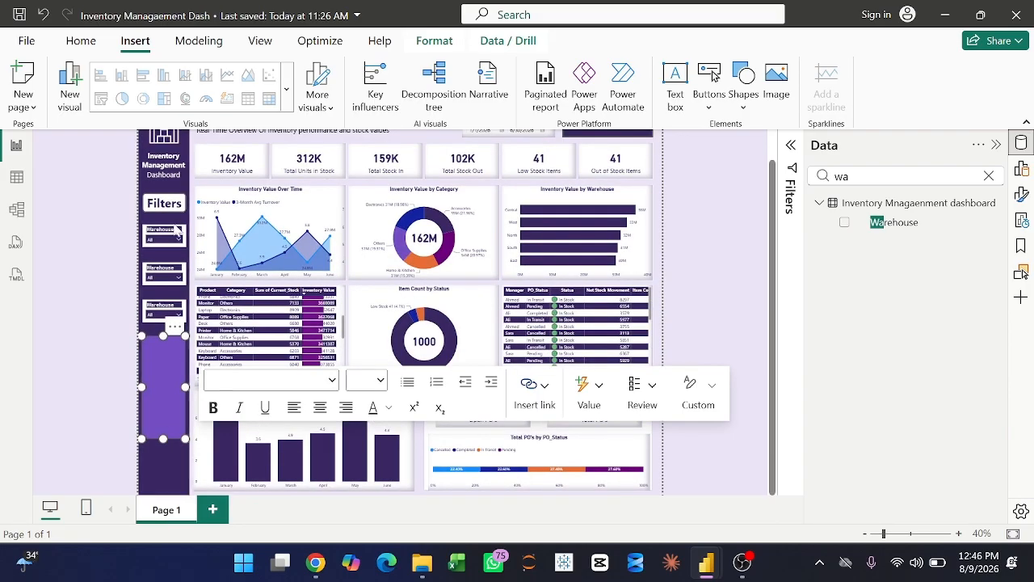
Duplicate the warehouse icon and place the copy at the foot of the sidebar below the purple text box.
left_click(159, 143)
key("ctrl+v")
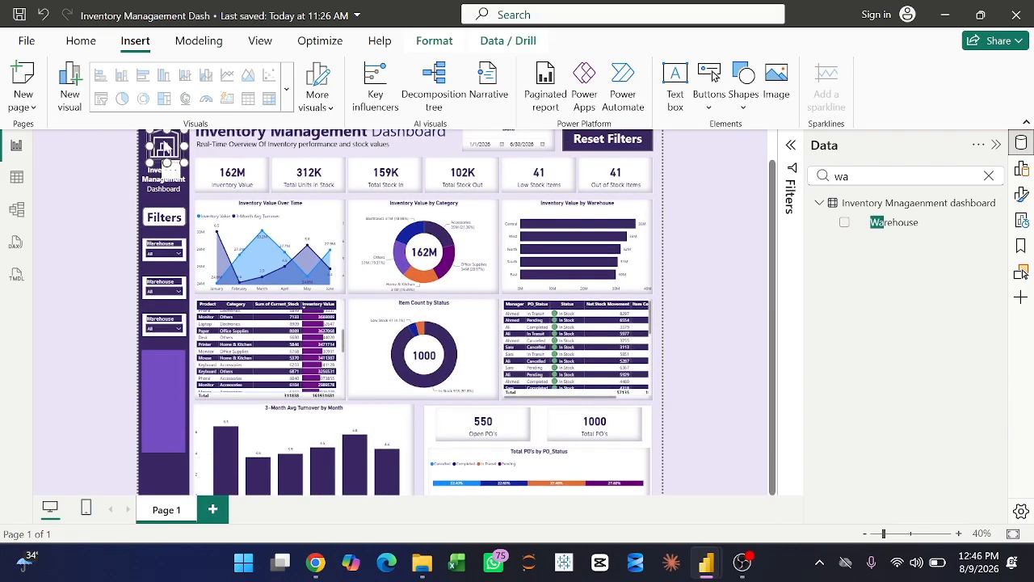
left_click_drag(170, 154, 169, 475)
scroll(219, 434, "down", 1)
Lengthen the text box slightly and write "Quick Insights:" in white with a numbered list: Products, Suppliers, Categories, Alerts, Report Insights.
left_click(166, 406)
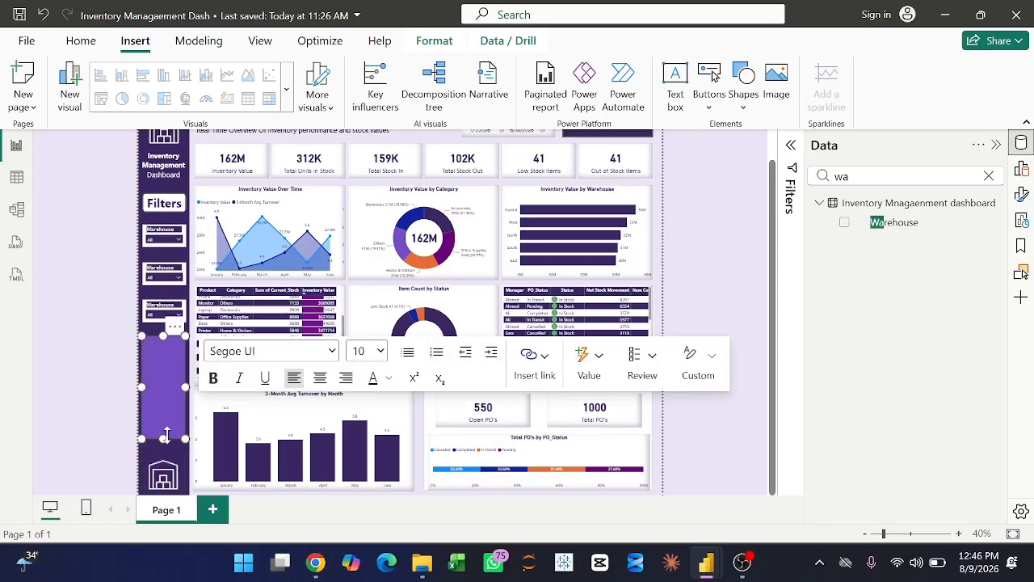
left_click_drag(165, 437, 164, 441)
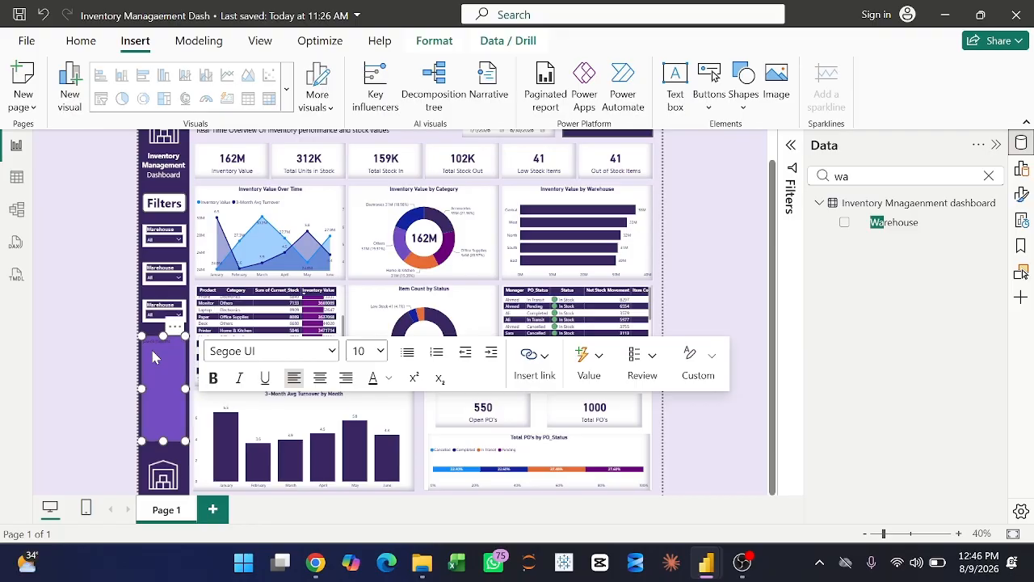
left_click(389, 380)
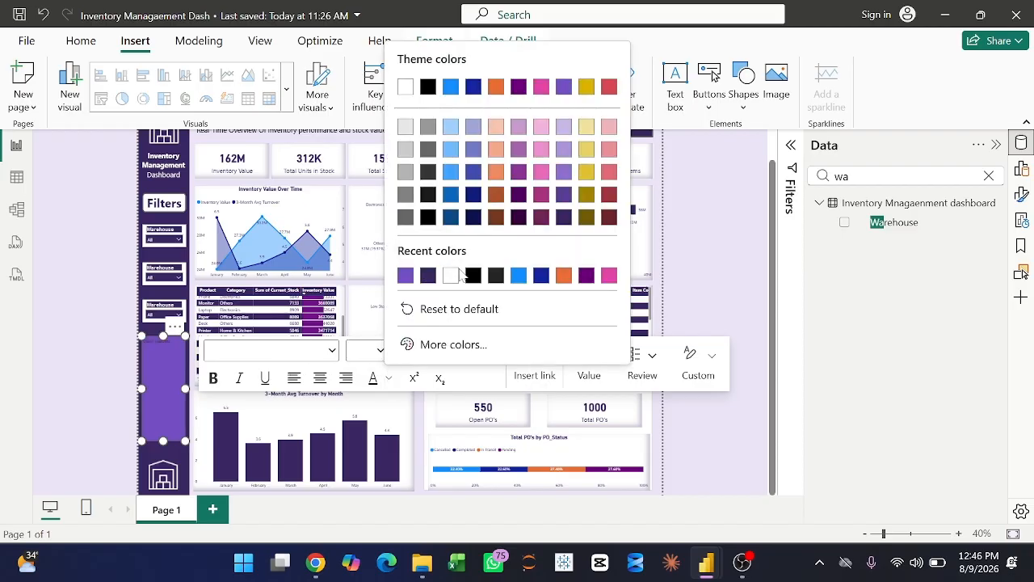
left_click(452, 277)
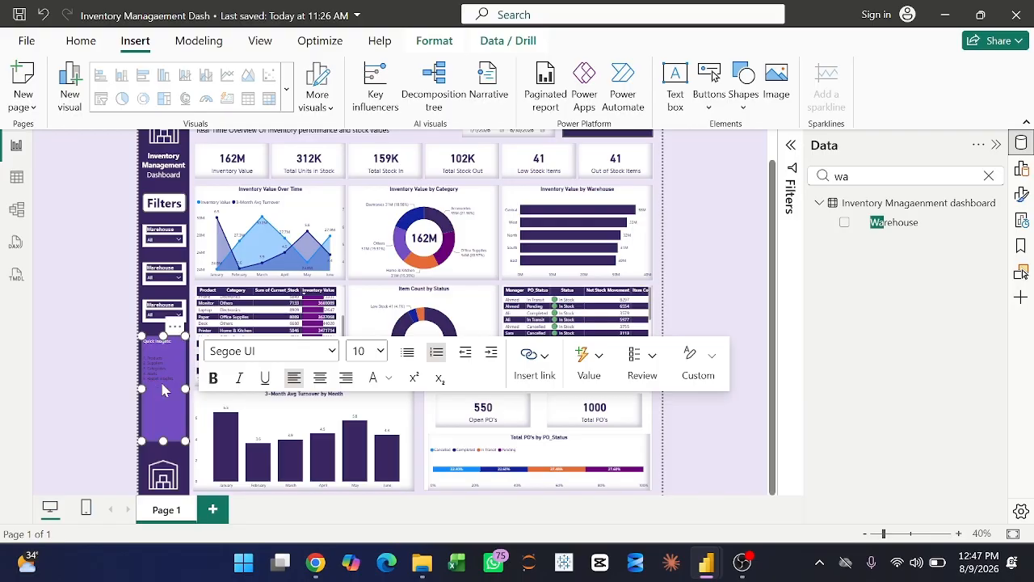
Set the font color of the numbered Quick Insights list to white.
left_click_drag(174, 379, 146, 378)
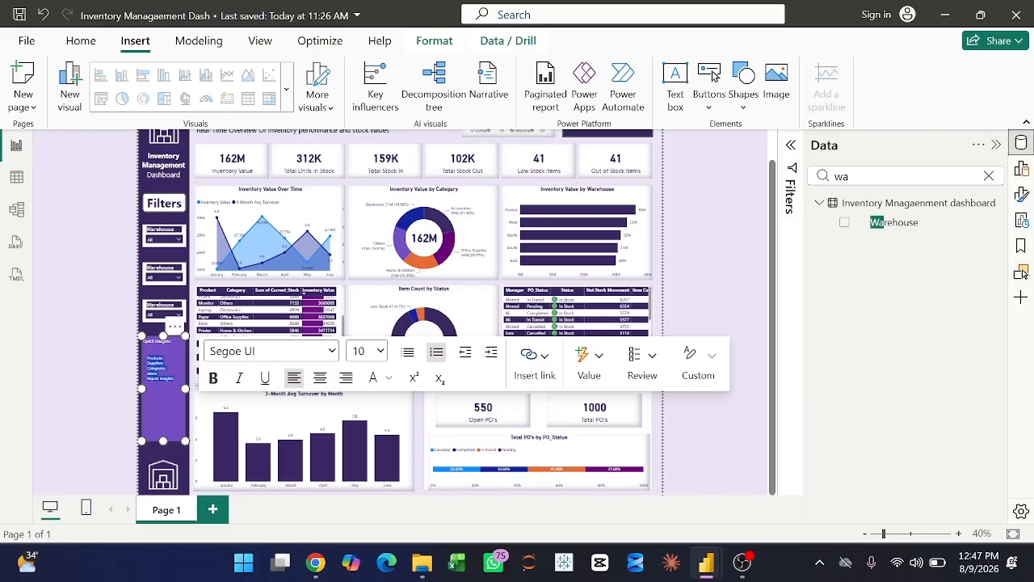
left_click(376, 379)
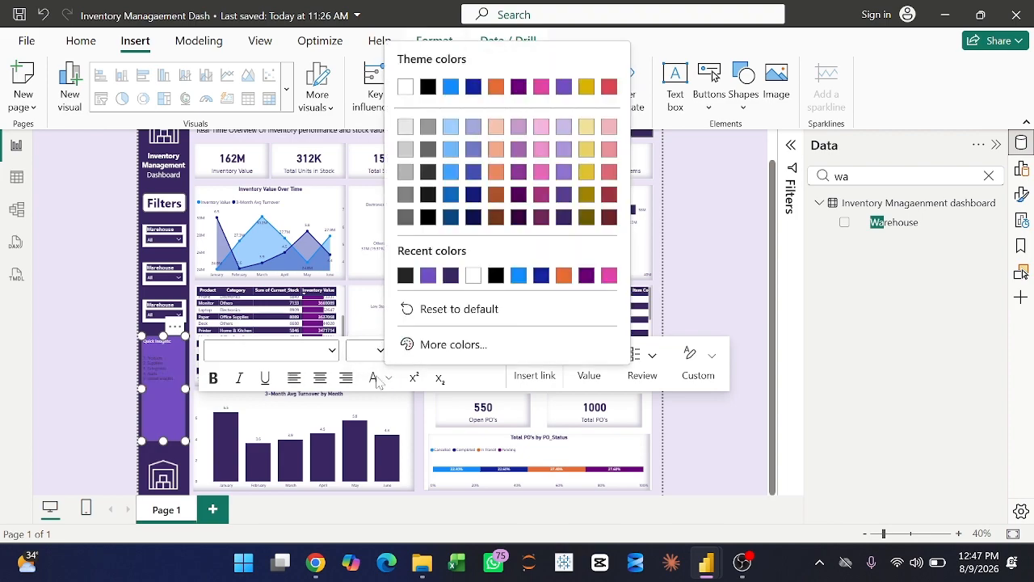
left_click(377, 380)
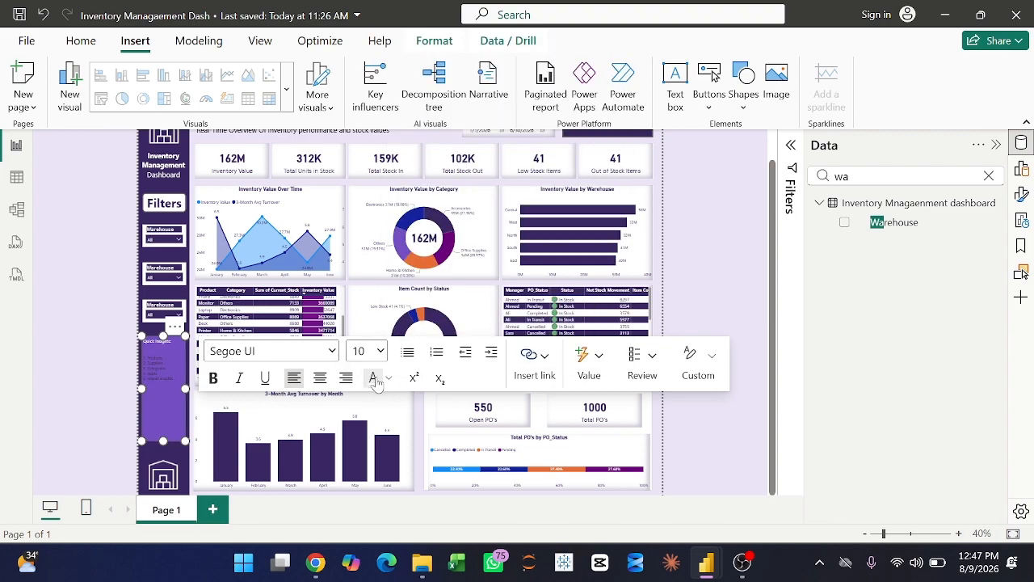
left_click_drag(174, 379, 146, 358)
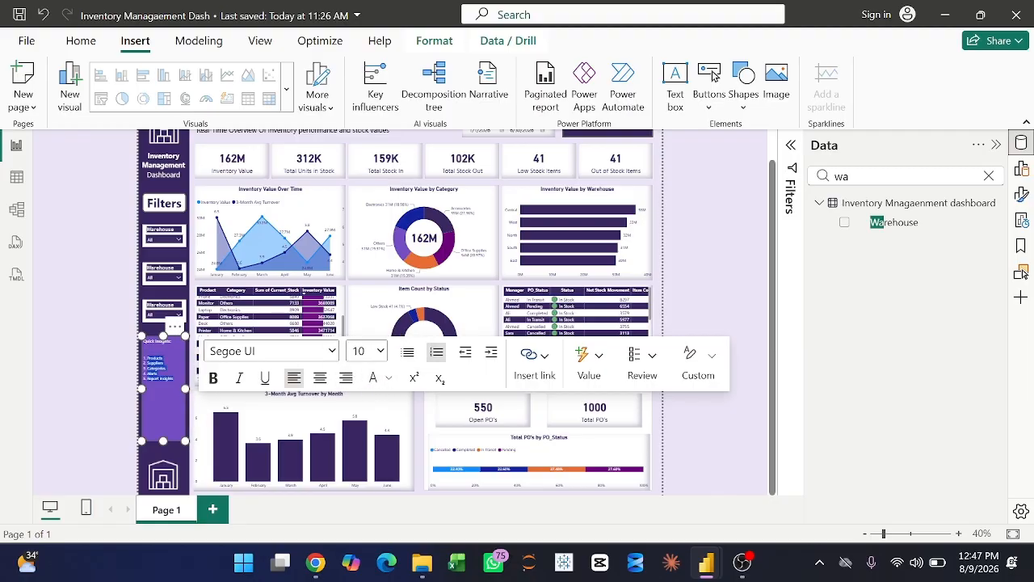
Set the font size of all the text in the Quick Insights text box to 16.
key("ctrl+a")
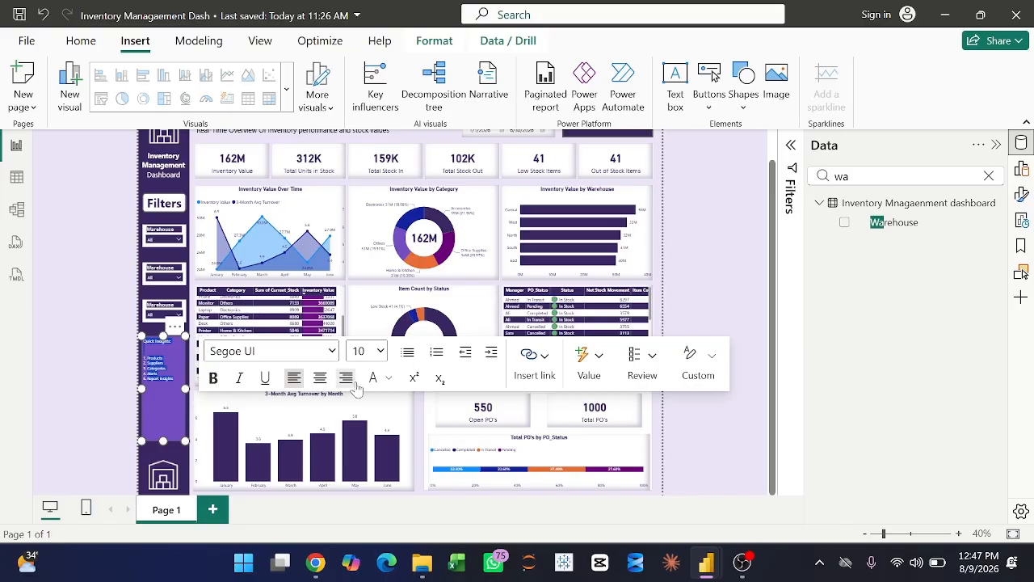
left_click(382, 352)
left_click(381, 352)
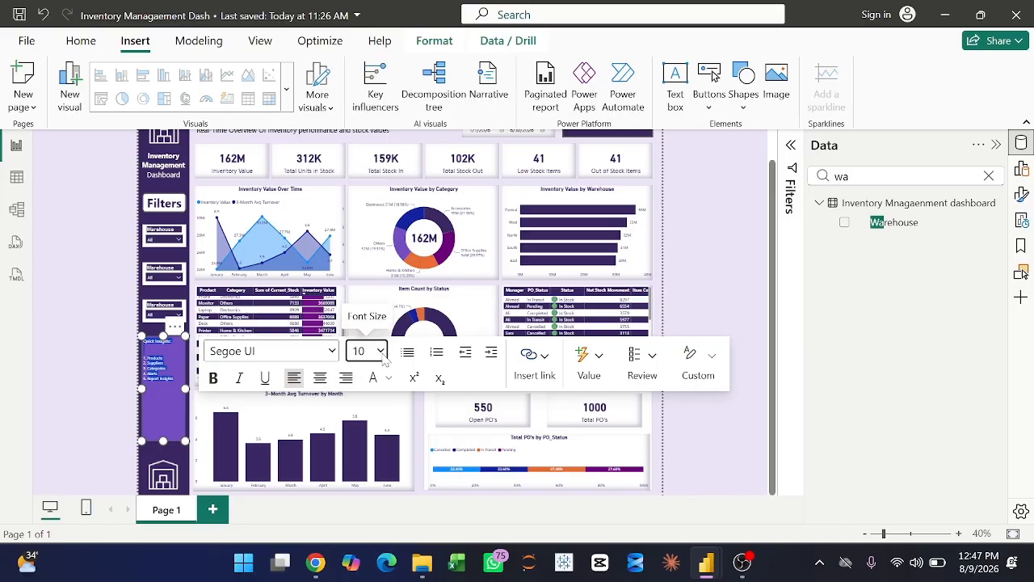
left_click(382, 352)
left_click(363, 135)
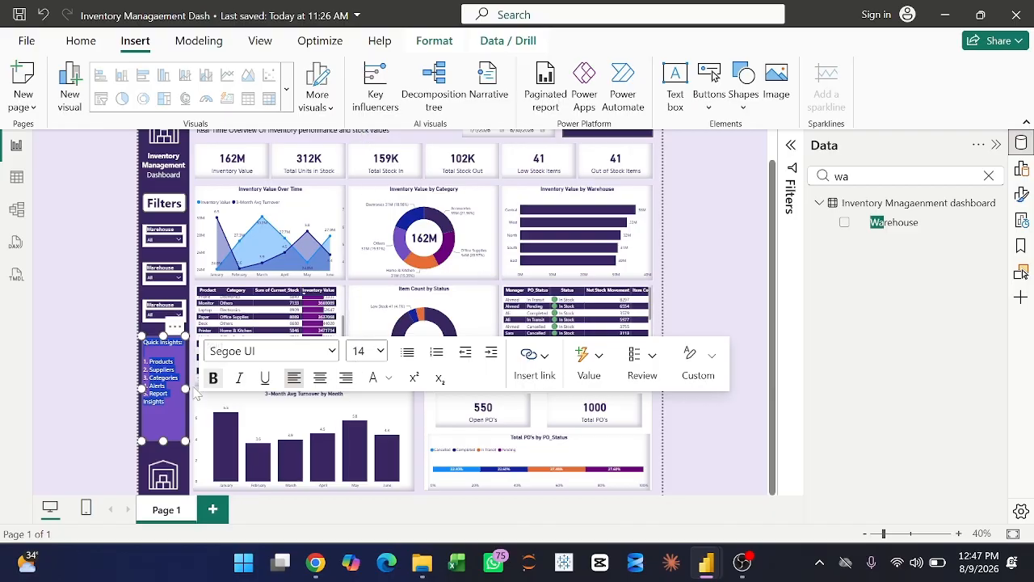
left_click(382, 352)
left_click(363, 137)
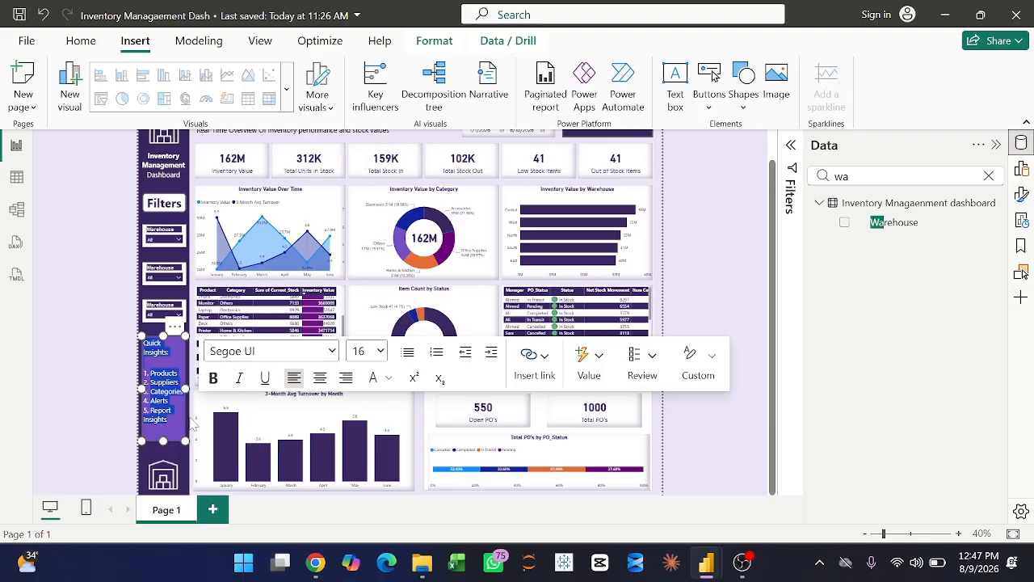
left_click(689, 447)
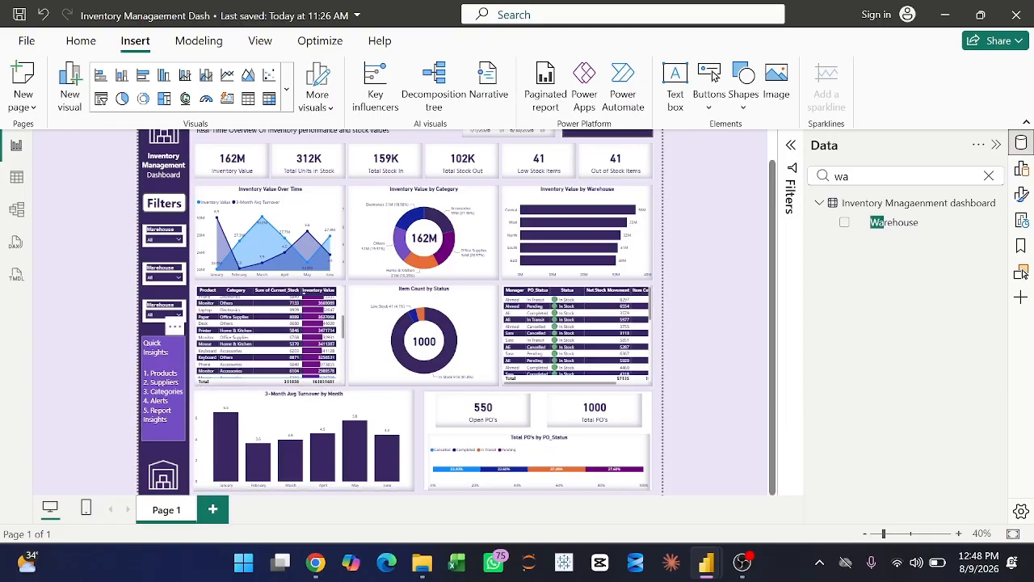
Hide the Data pane and look over the whole dashboard page.
scroll(598, 267, "up", 2)
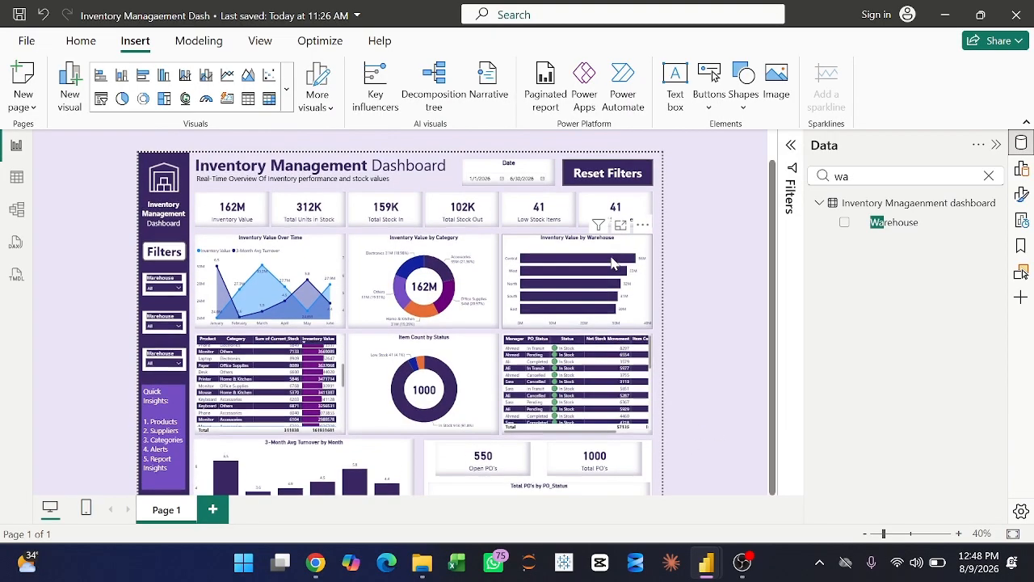
scroll(611, 266, "down", 1)
scroll(424, 356, "down", 2)
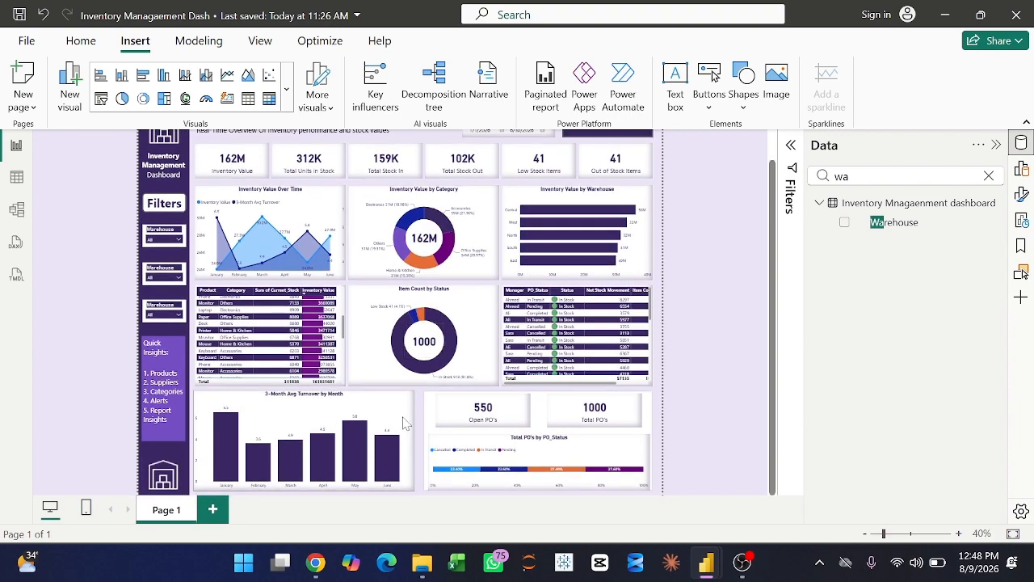
left_click(998, 147)
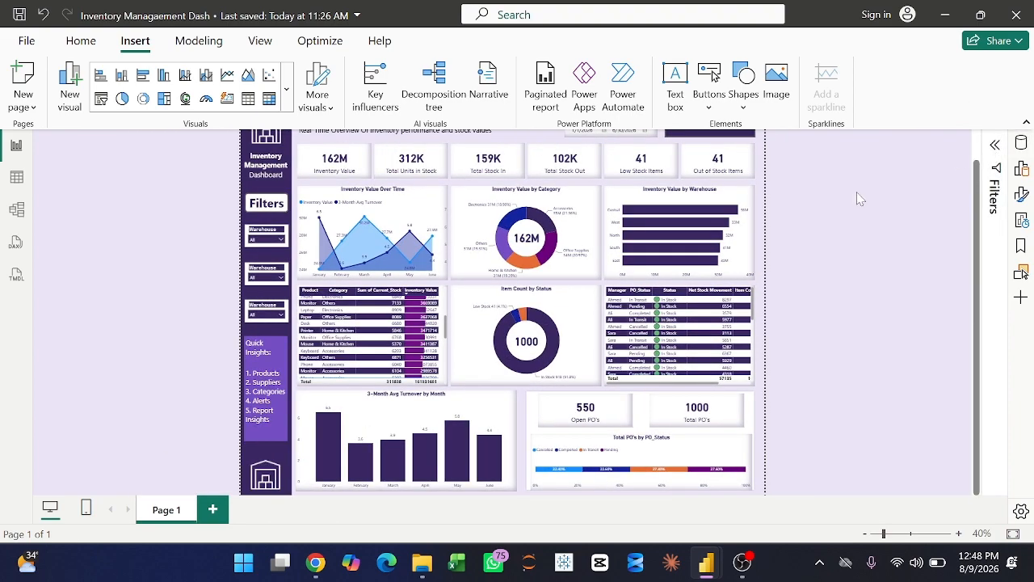
scroll(748, 242, "up", 1)
scroll(749, 242, "down", 1)
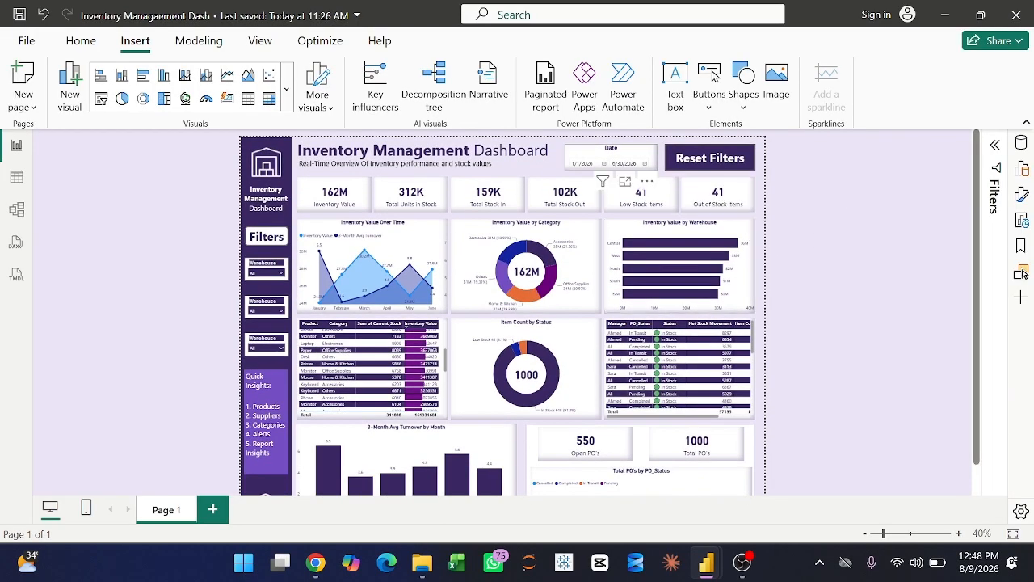
Set the end date of the Date slicer to 6/18/2026 and look over the dashboard visuals.
left_click(646, 165)
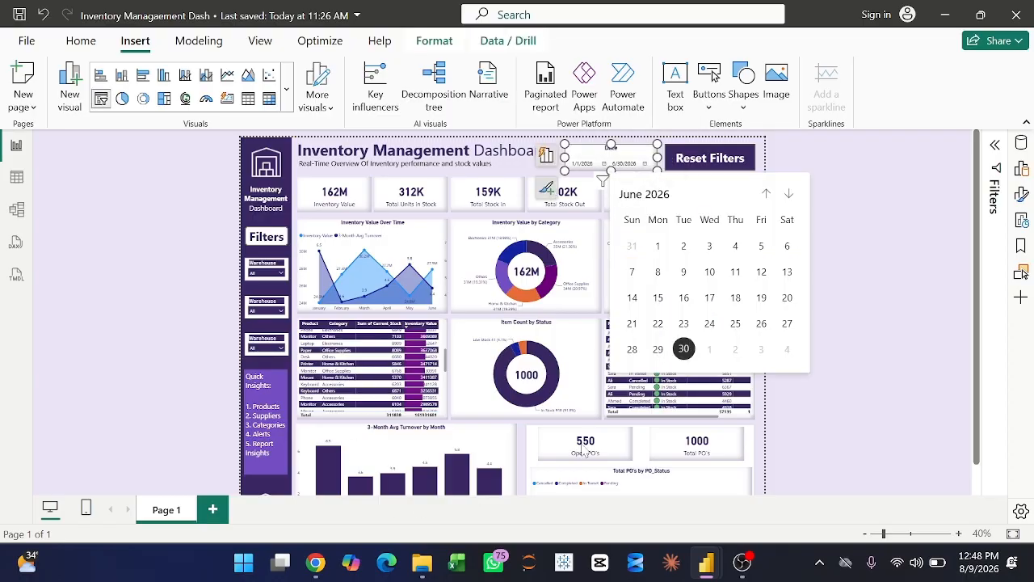
left_click(864, 534)
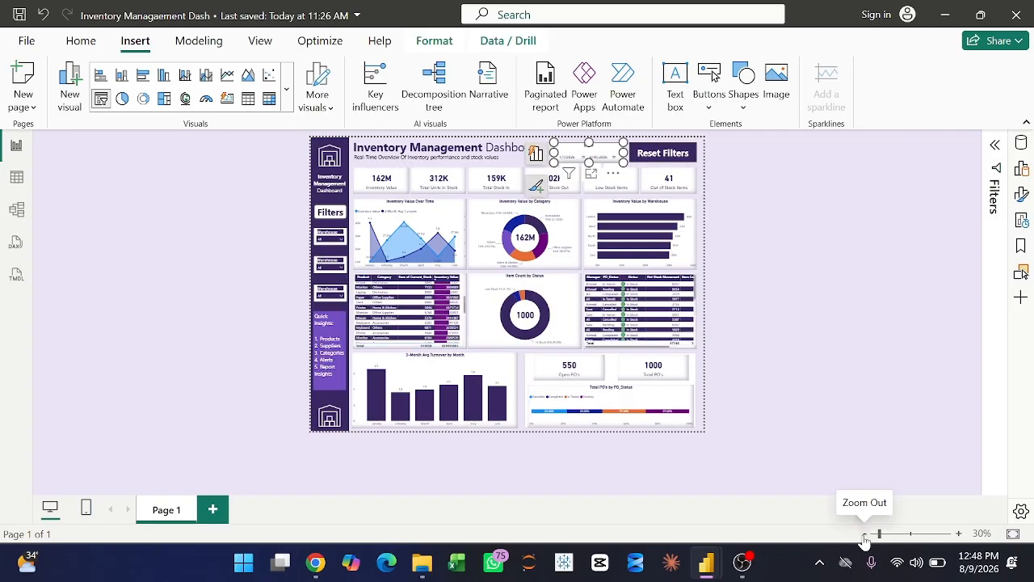
left_click(959, 535)
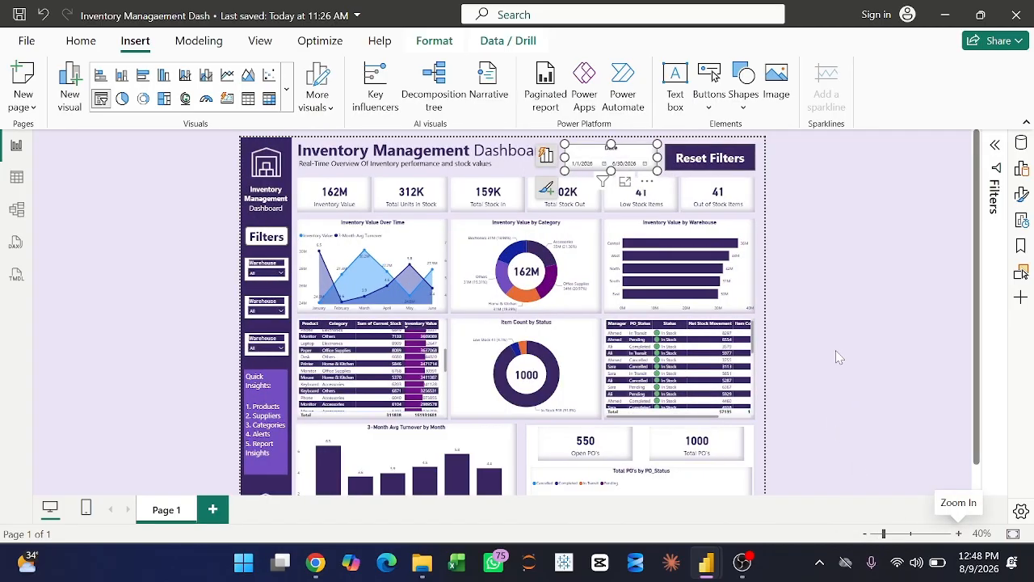
left_click(647, 165)
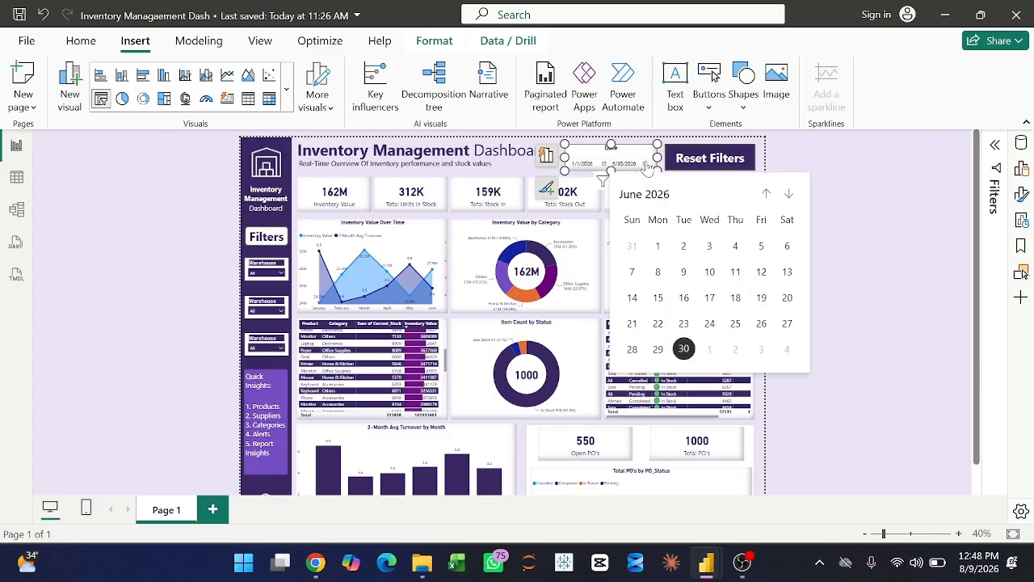
left_click(735, 299)
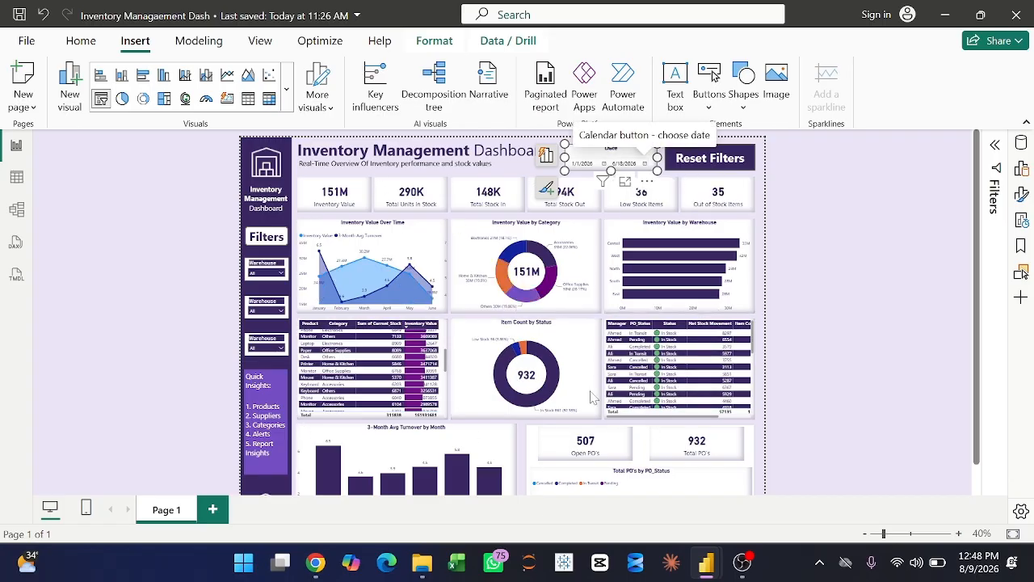
scroll(611, 436, "down", 1)
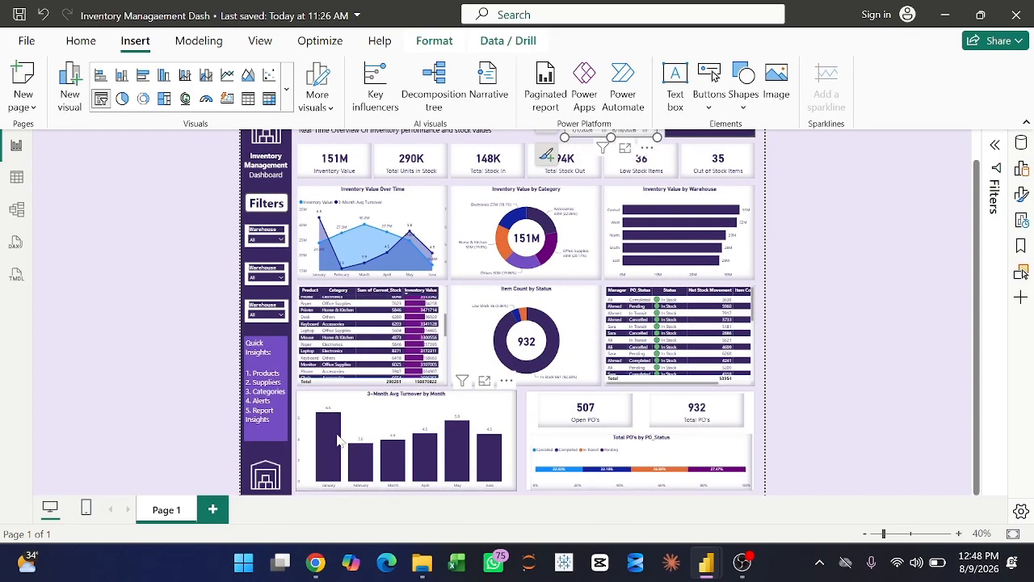
scroll(631, 340, "up", 1)
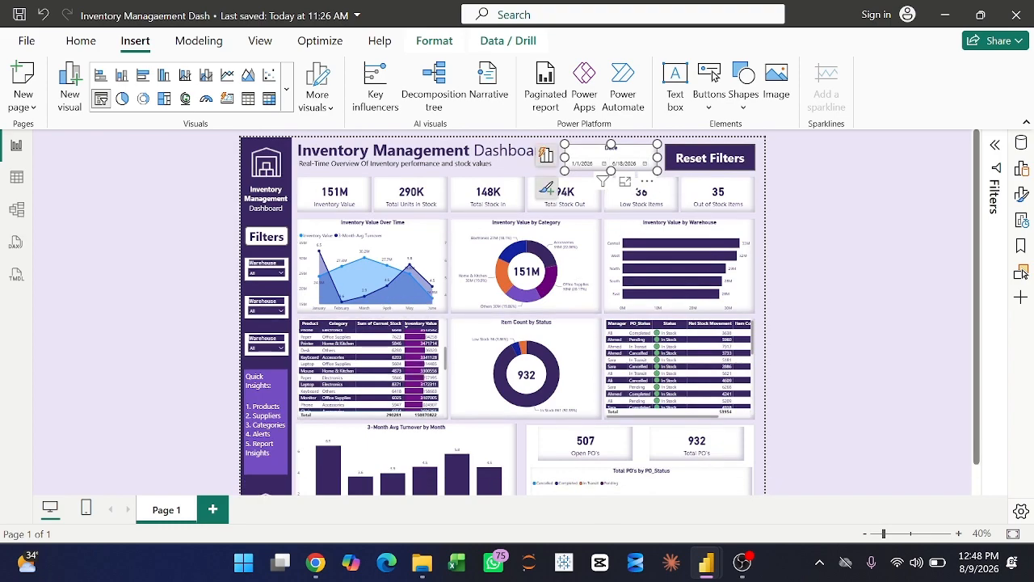
Move the Date slicer's end date to 6/4/2026 and check the charts and cards again.
left_click(645, 166)
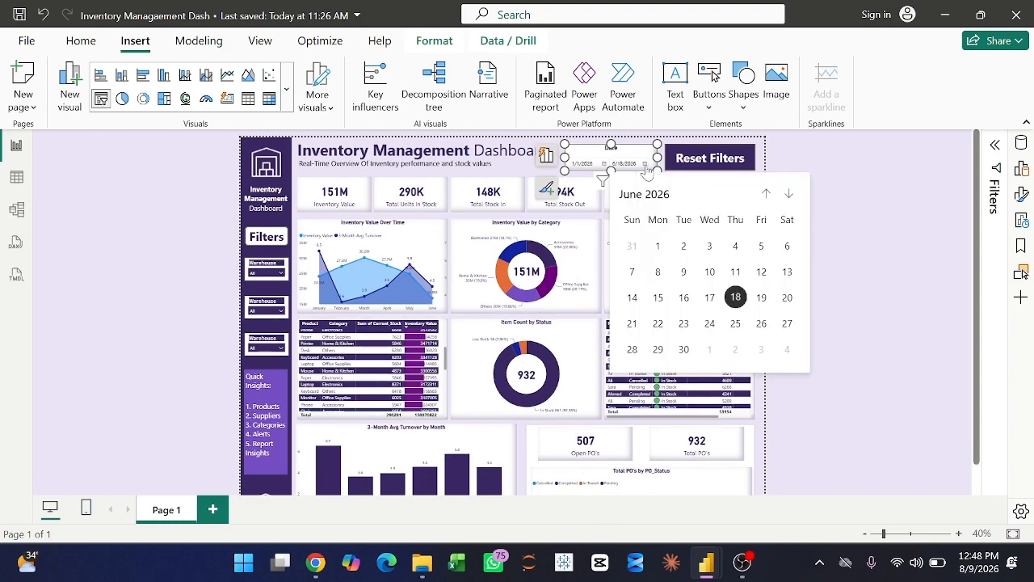
left_click(733, 254)
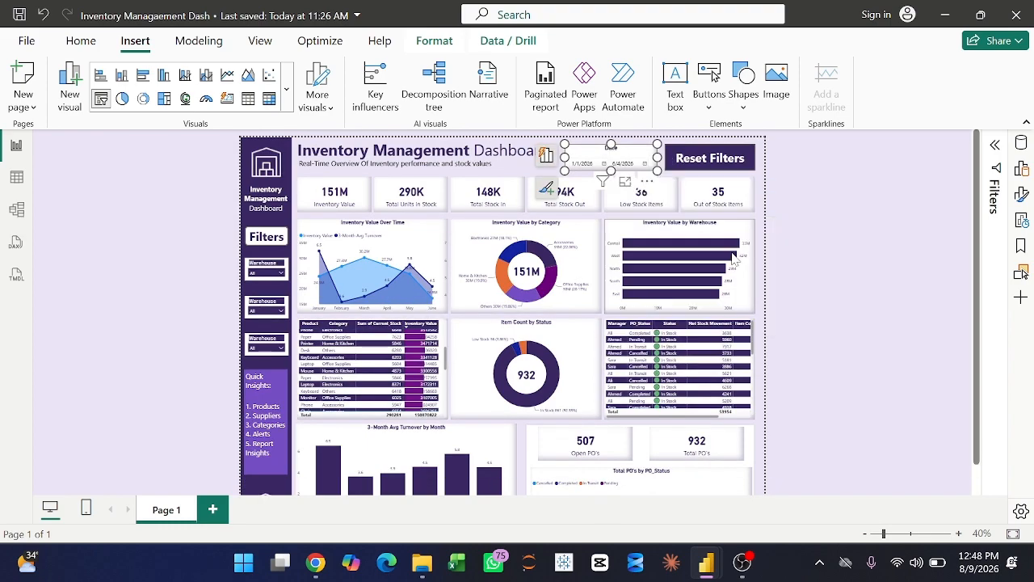
scroll(819, 385, "down", 1)
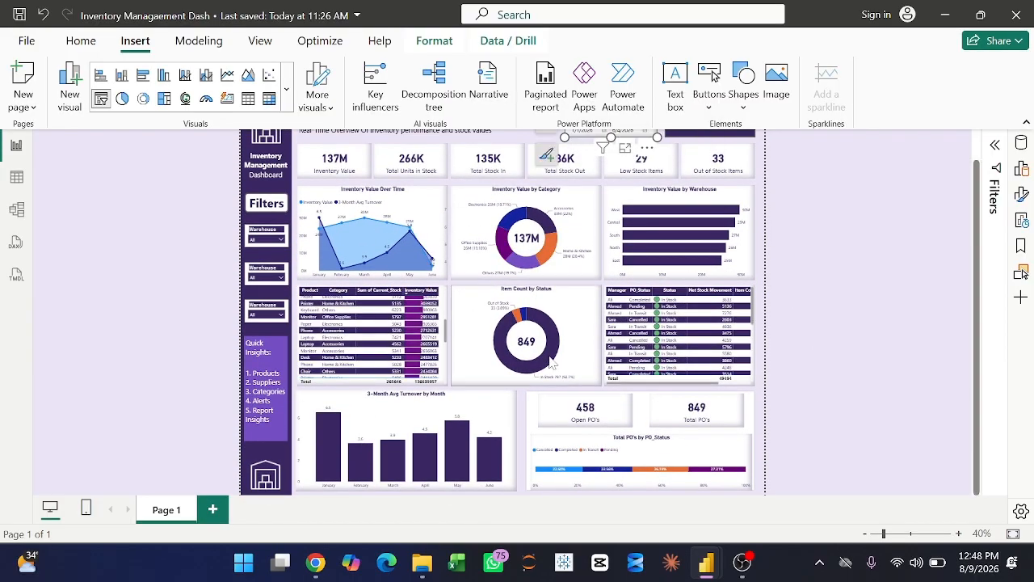
scroll(598, 300, "up", 1)
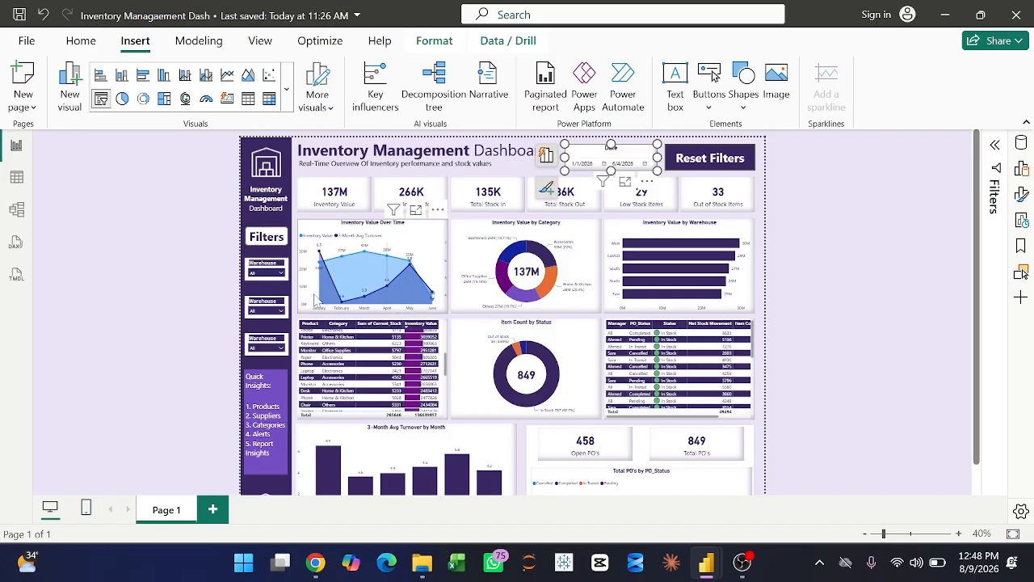
Filter the dashboard by North and then West in the first Warehouse slicer, and choose West in the second Warehouse slicer.
left_click(280, 274)
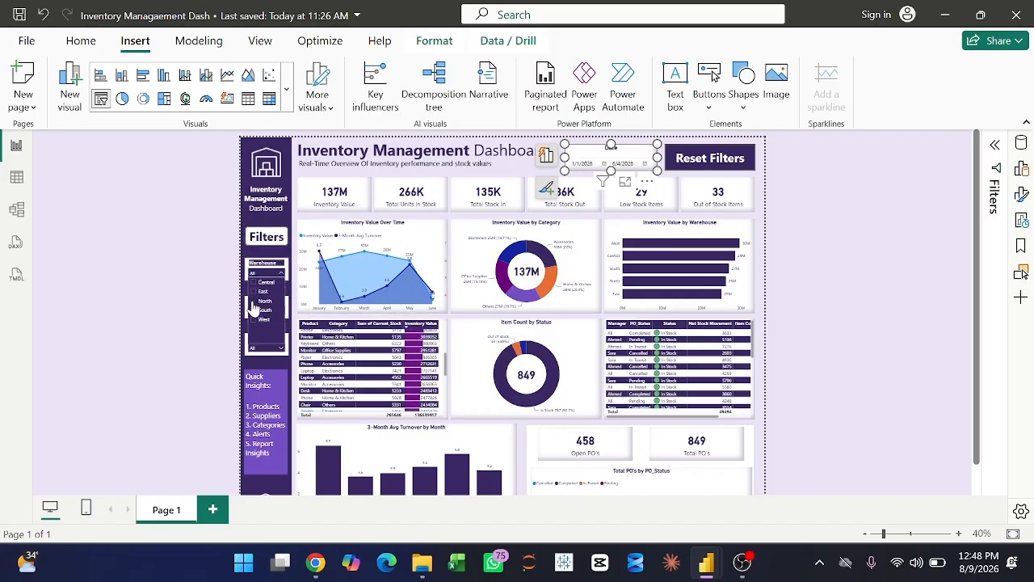
left_click(254, 302)
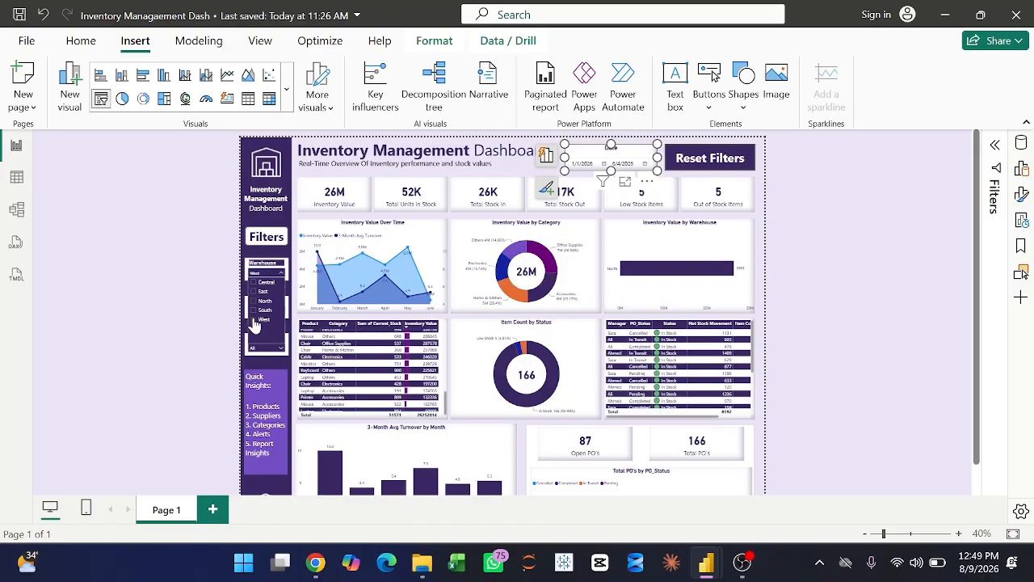
left_click(255, 320)
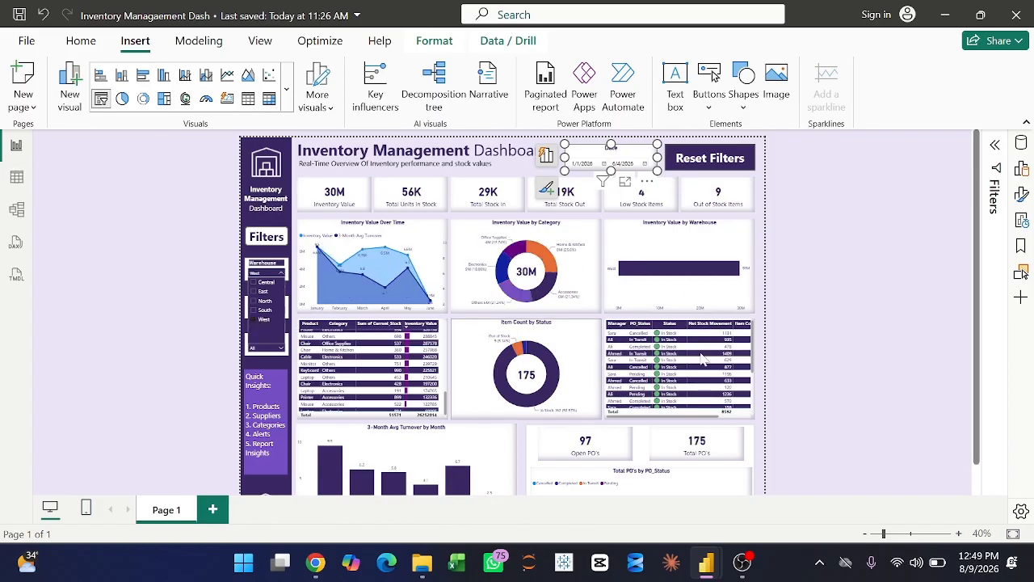
left_click(213, 268)
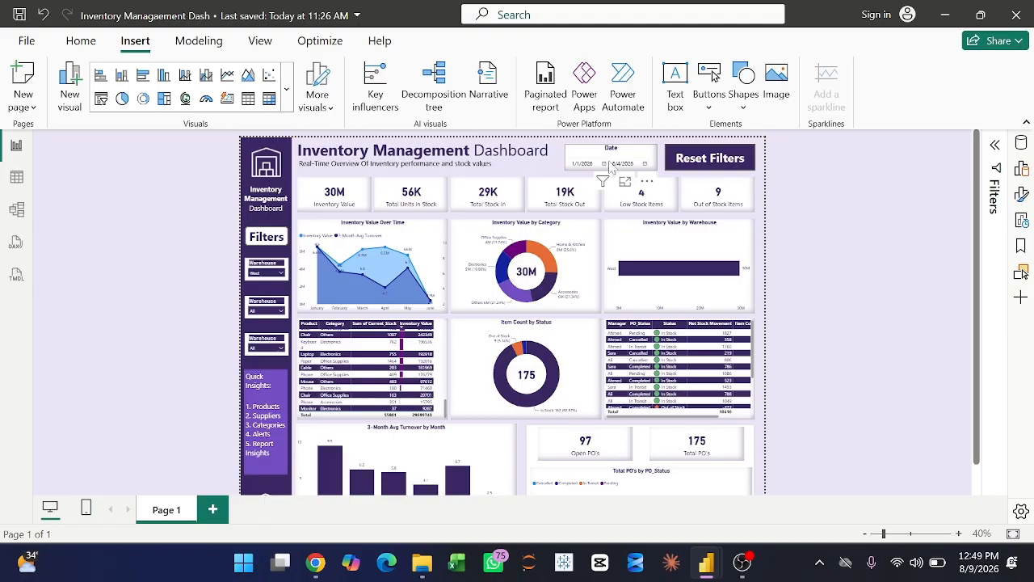
left_click(279, 312)
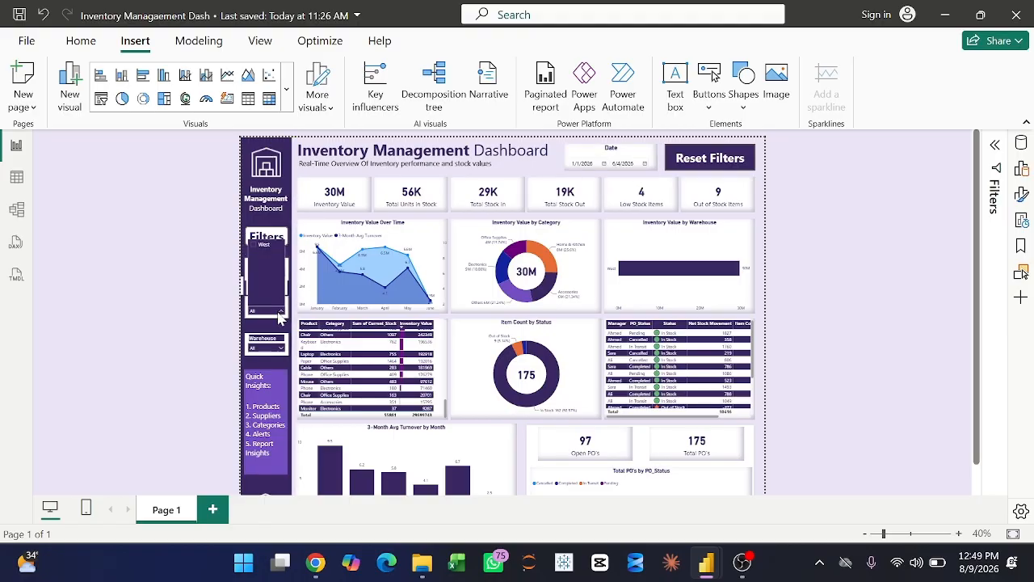
left_click(257, 247)
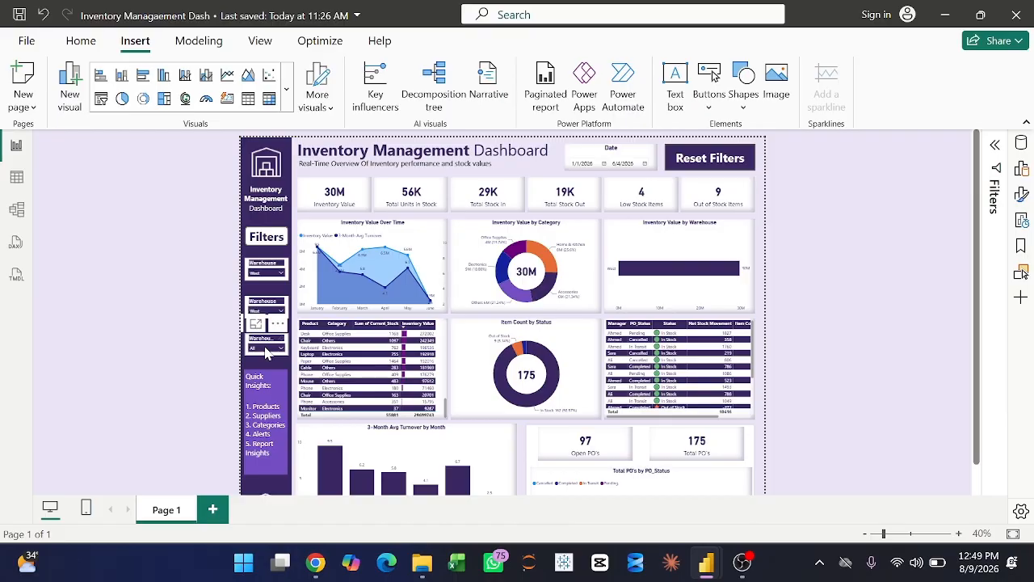
Replace the Warehouse field of the second sidebar slicer with the Category field.
left_click(286, 310)
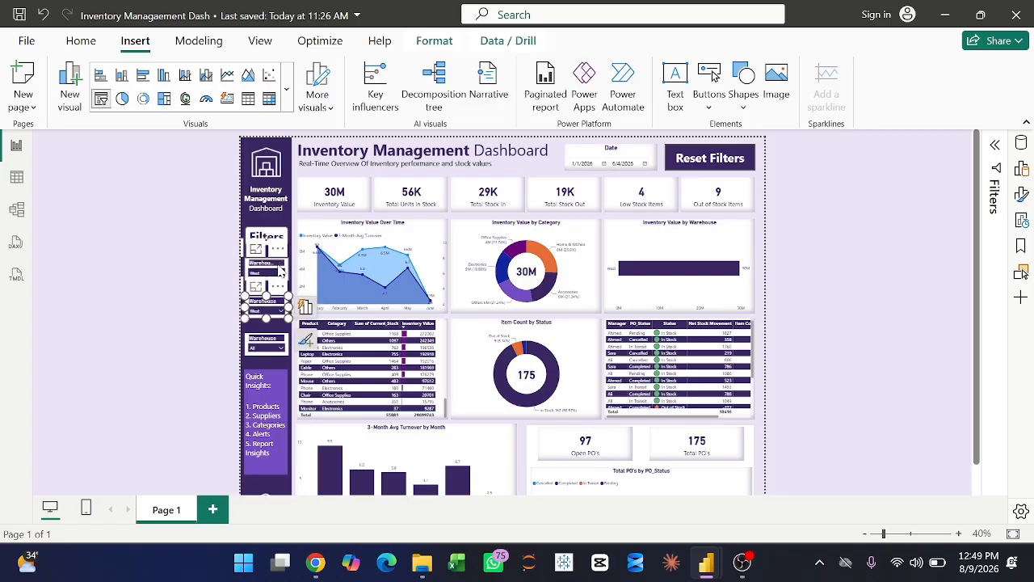
left_click(1023, 168)
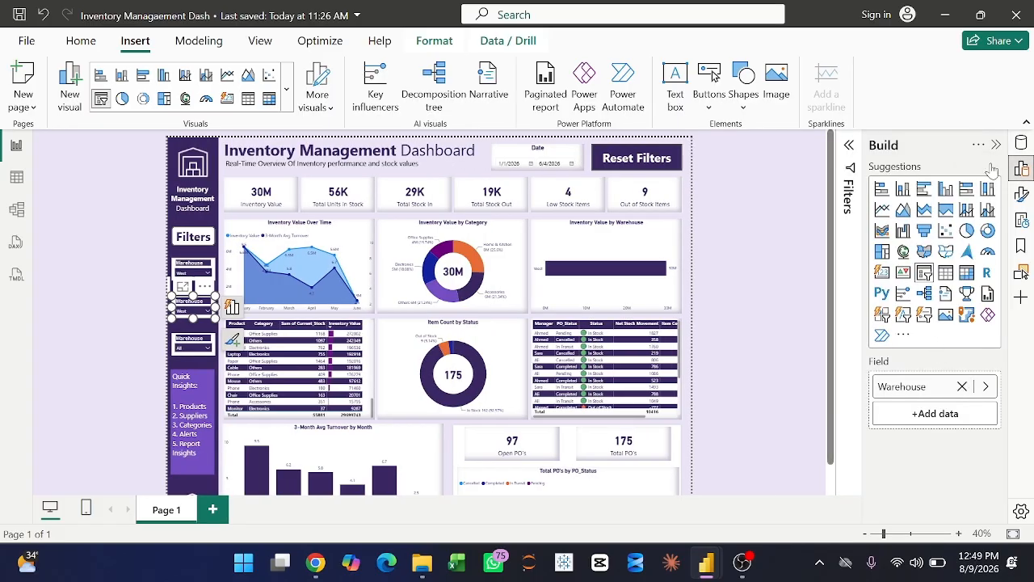
left_click(1021, 143)
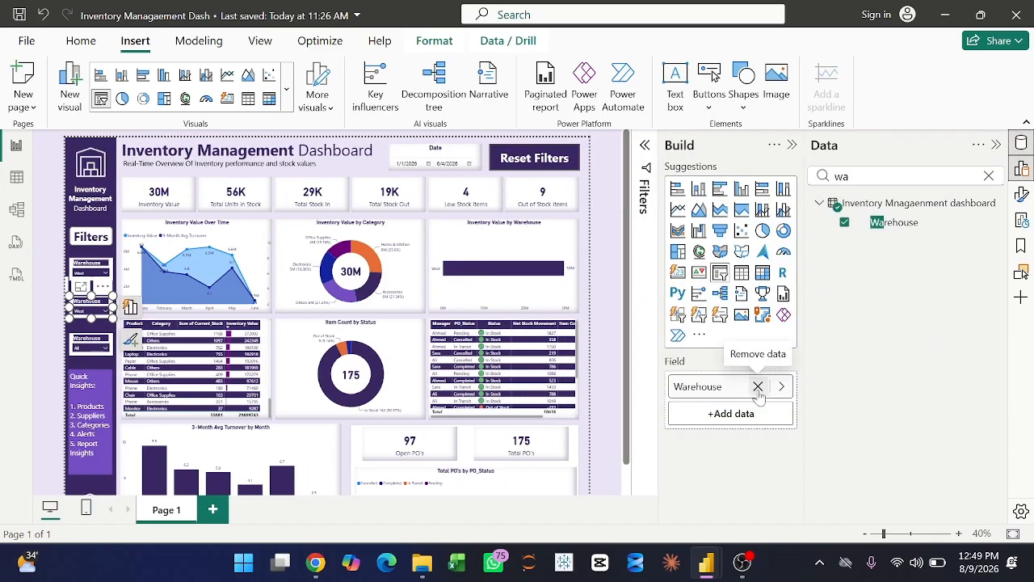
left_click(758, 386)
double_click(842, 176)
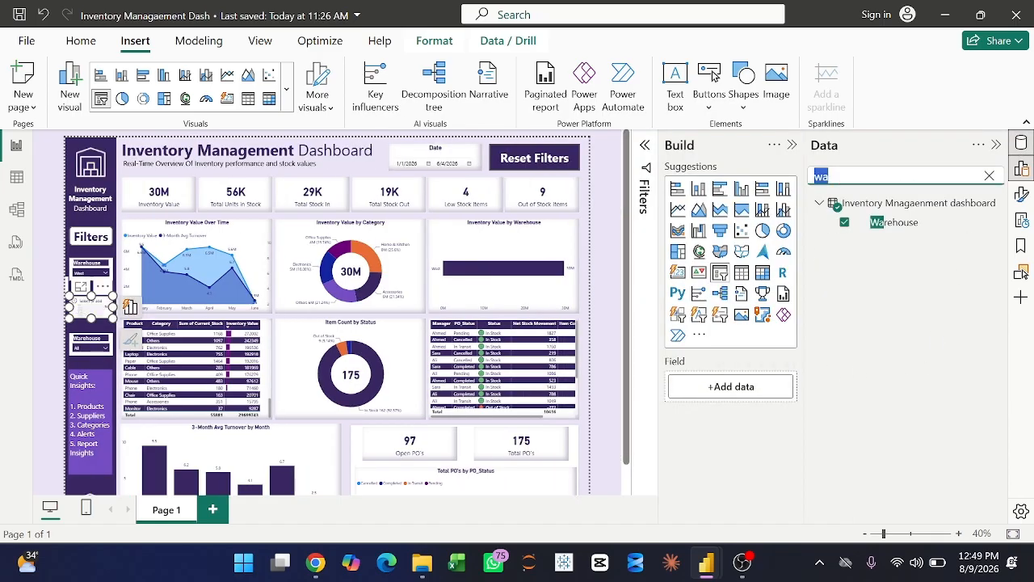
type("ca")
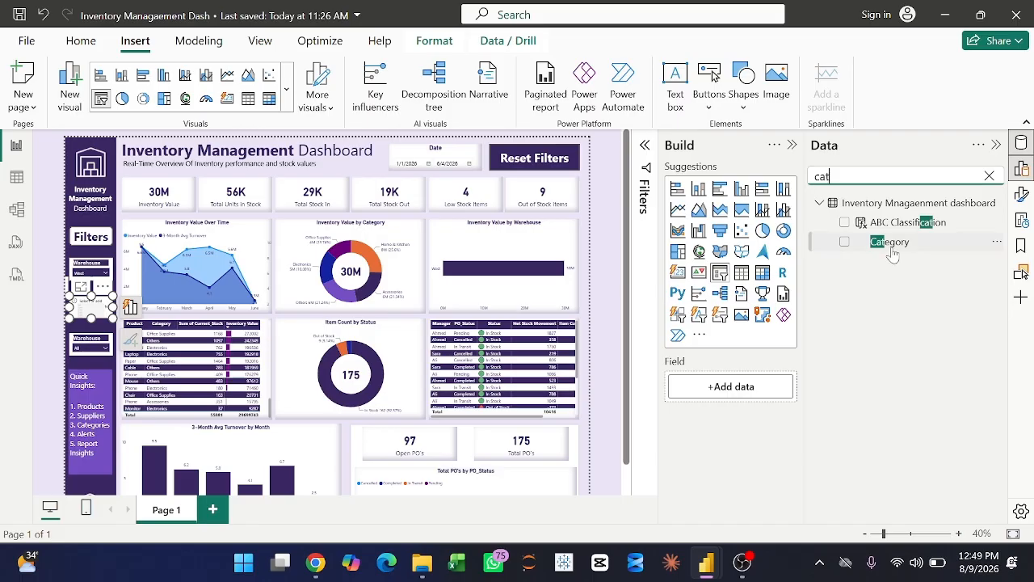
type("t")
left_click_drag(885, 244, 727, 394)
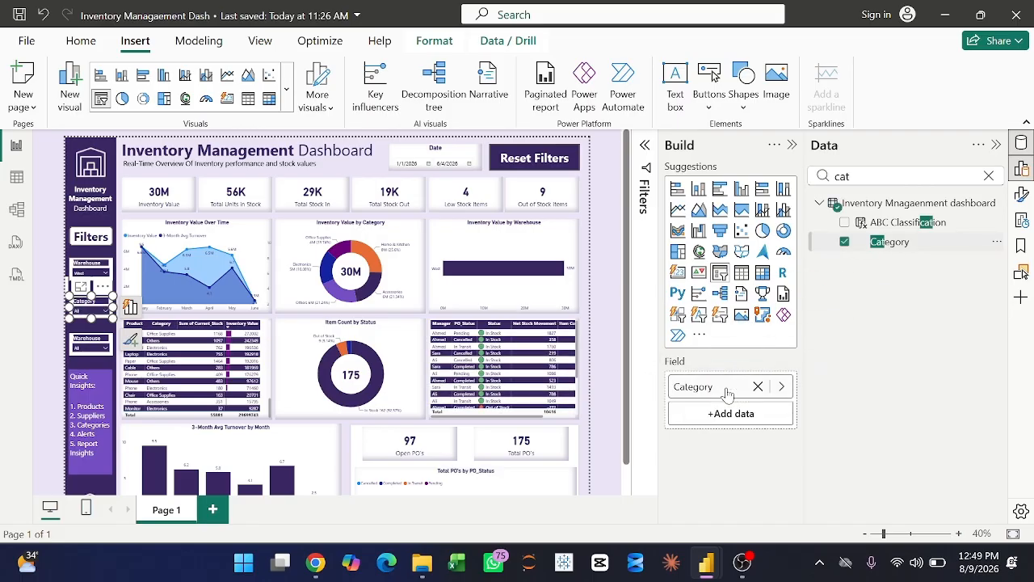
Replace the Warehouse field of the third sidebar slicer with the Supplier field.
left_click(110, 343)
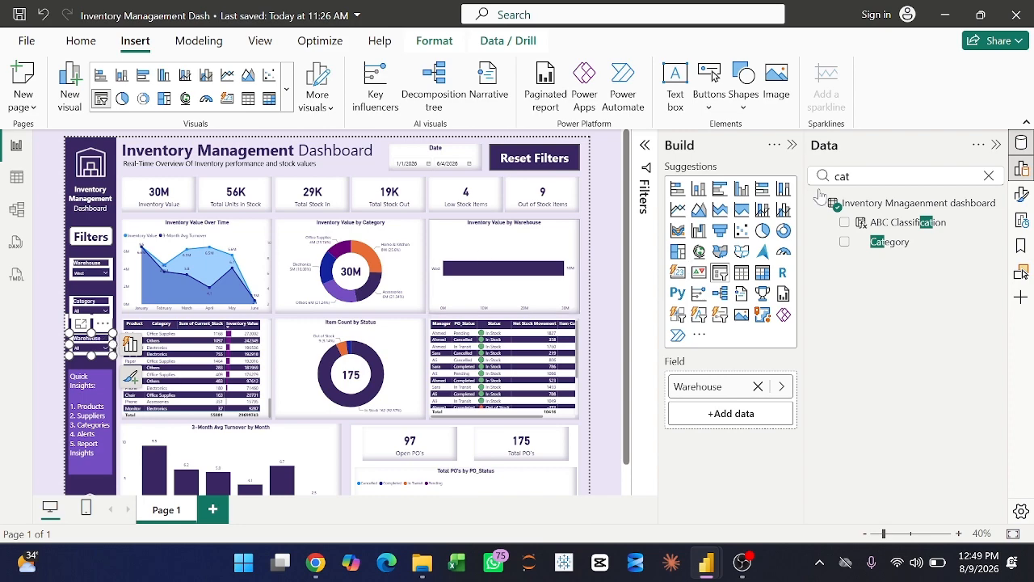
double_click(850, 176)
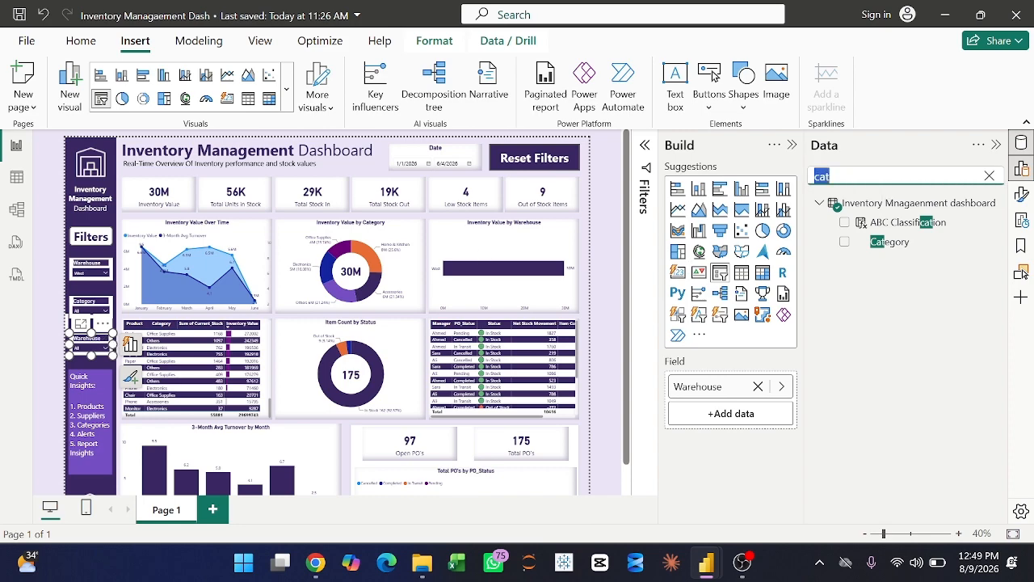
type("supp")
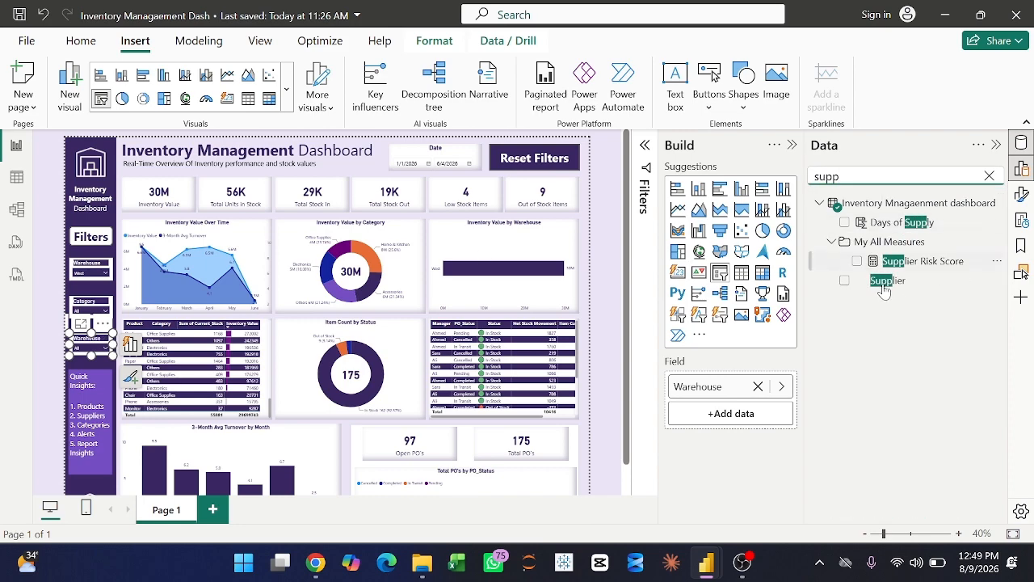
left_click_drag(886, 282, 741, 393)
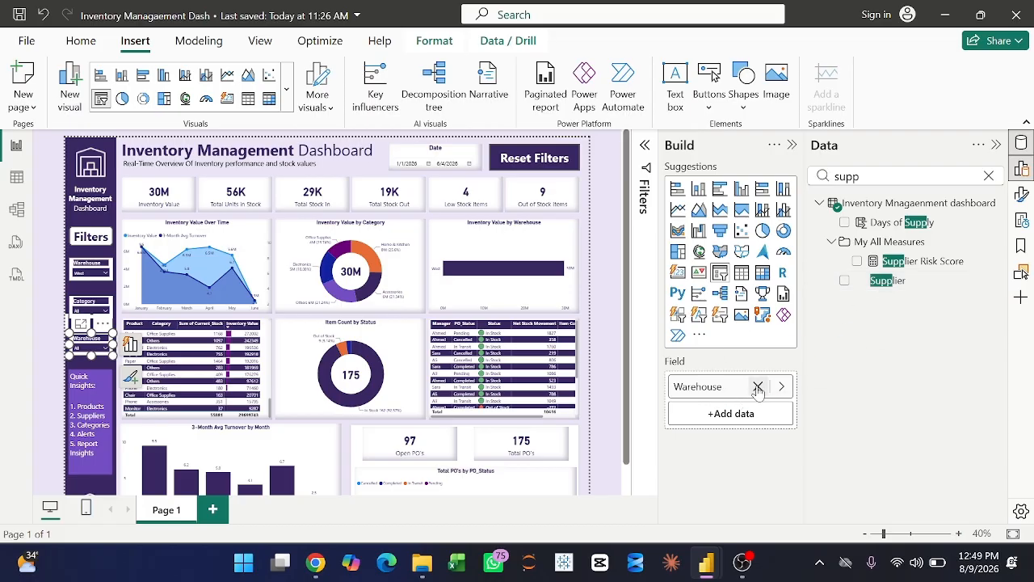
left_click(758, 387)
left_click_drag(887, 281, 731, 386)
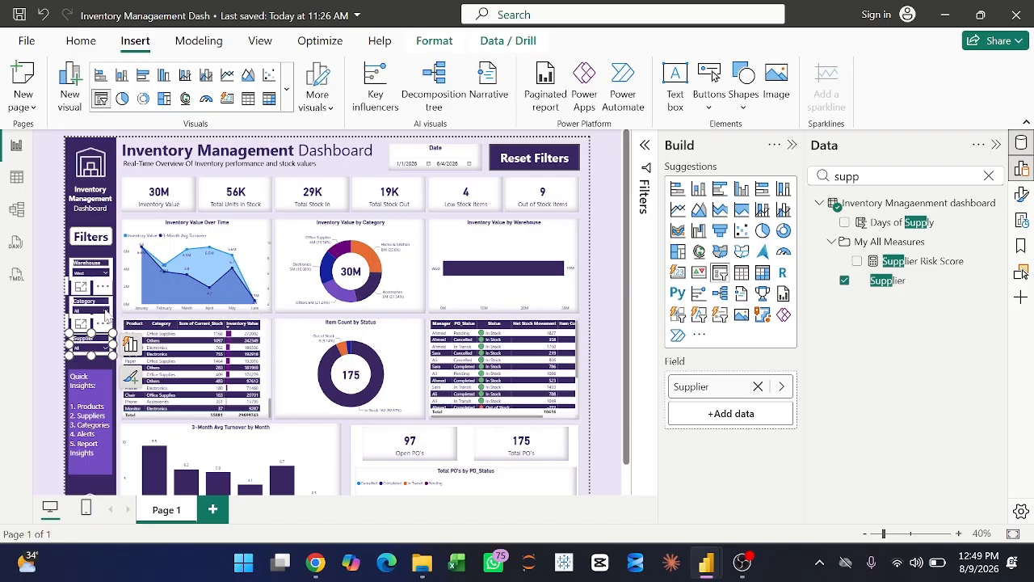
Filter the dashboard to Home & Kitchen with the Category slicer and hide the Build and Data panes.
left_click(104, 311)
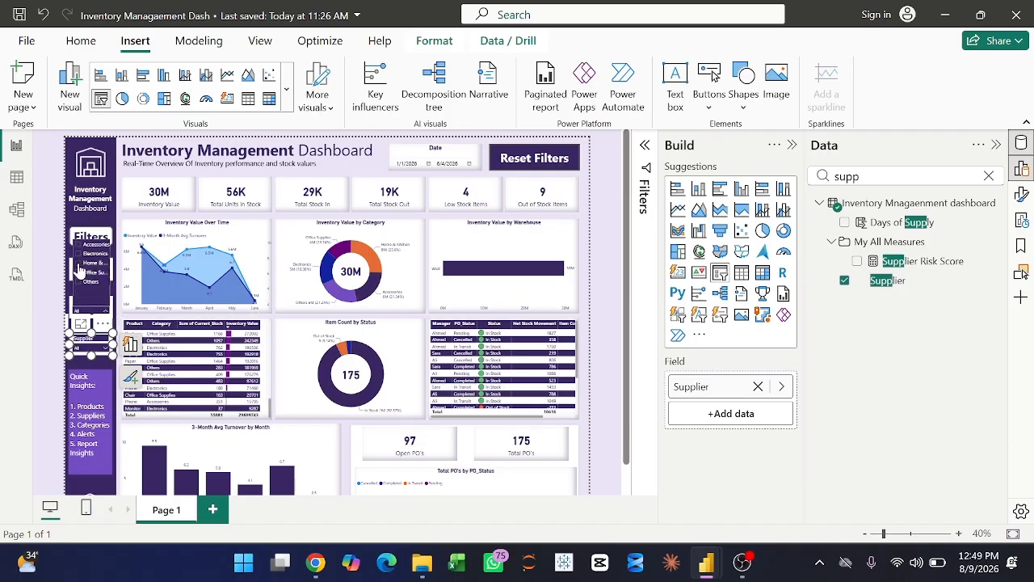
left_click(79, 265)
left_click(793, 145)
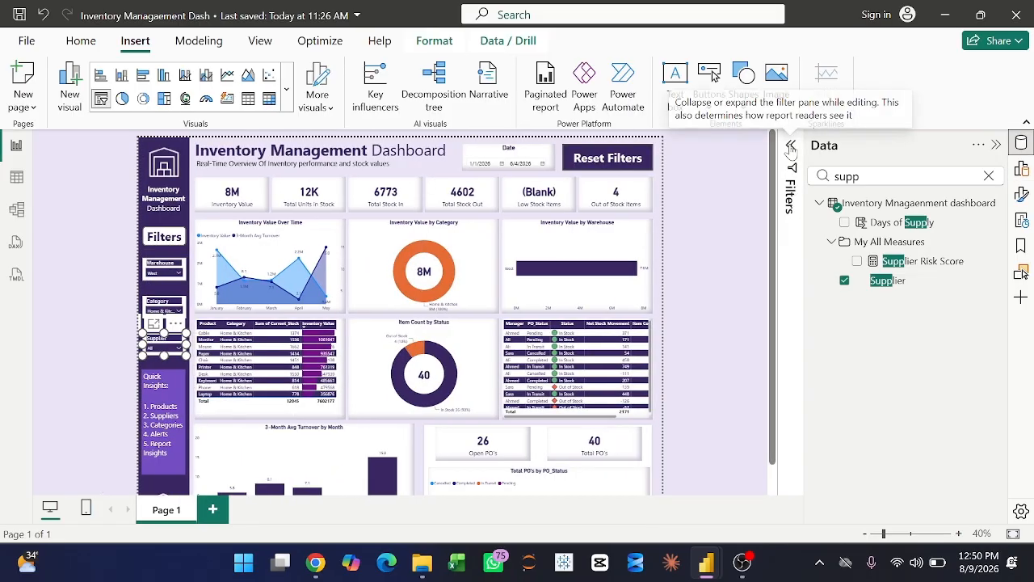
left_click(997, 145)
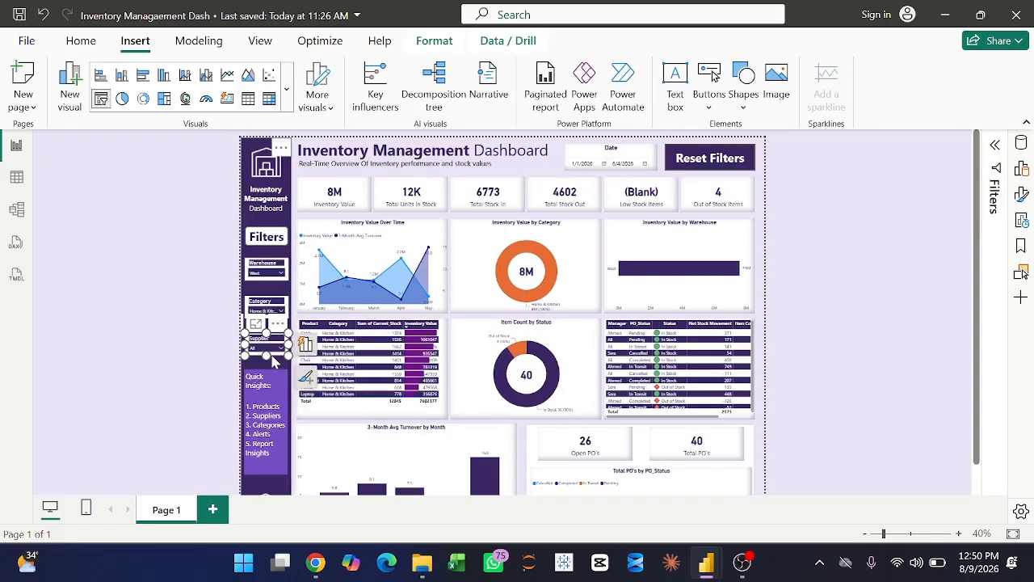
Filter the dashboard to the supplier SupplyHub with the Supplier slicer and collapse its list.
left_click(279, 350)
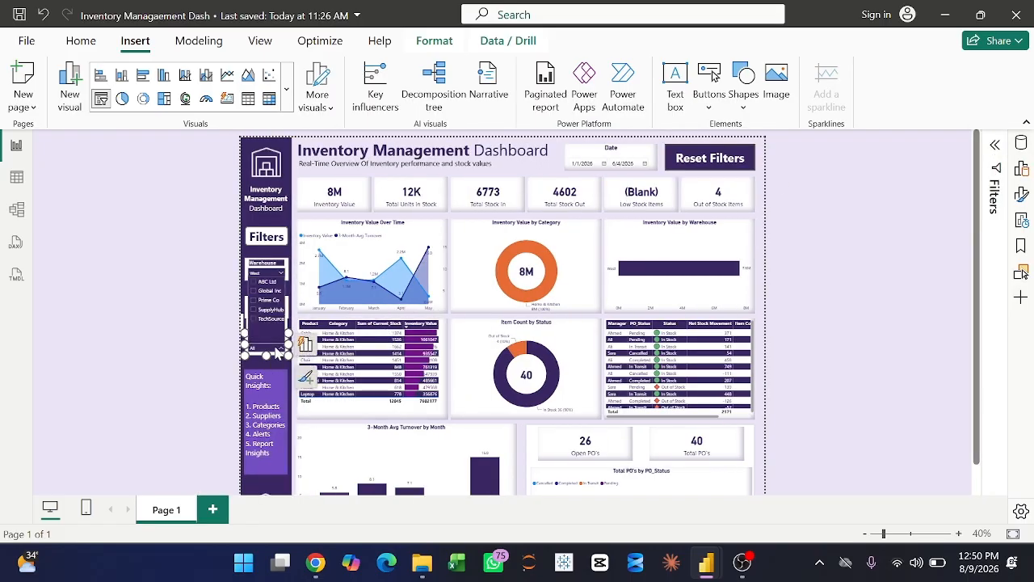
left_click(255, 315)
left_click(287, 358)
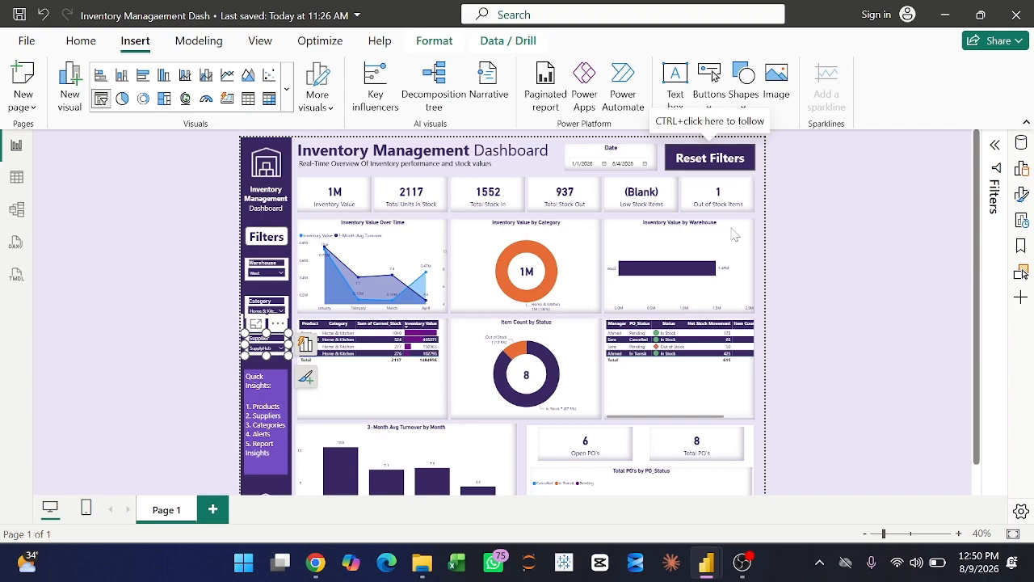
Clear all slicer selections with the dashboard's Reset Filters button and save the report.
left_click(720, 161, "ctrl")
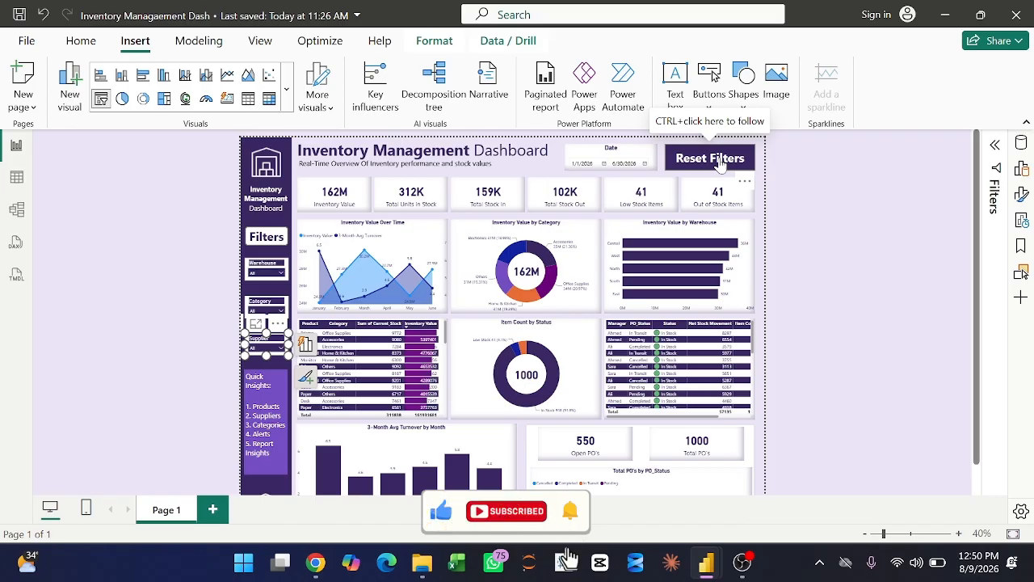
left_click(22, 16)
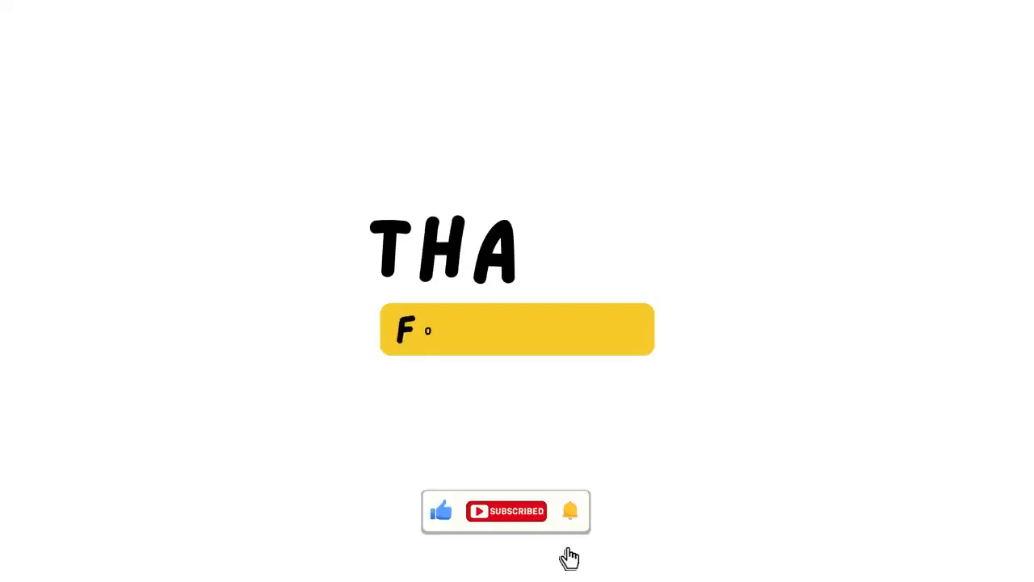